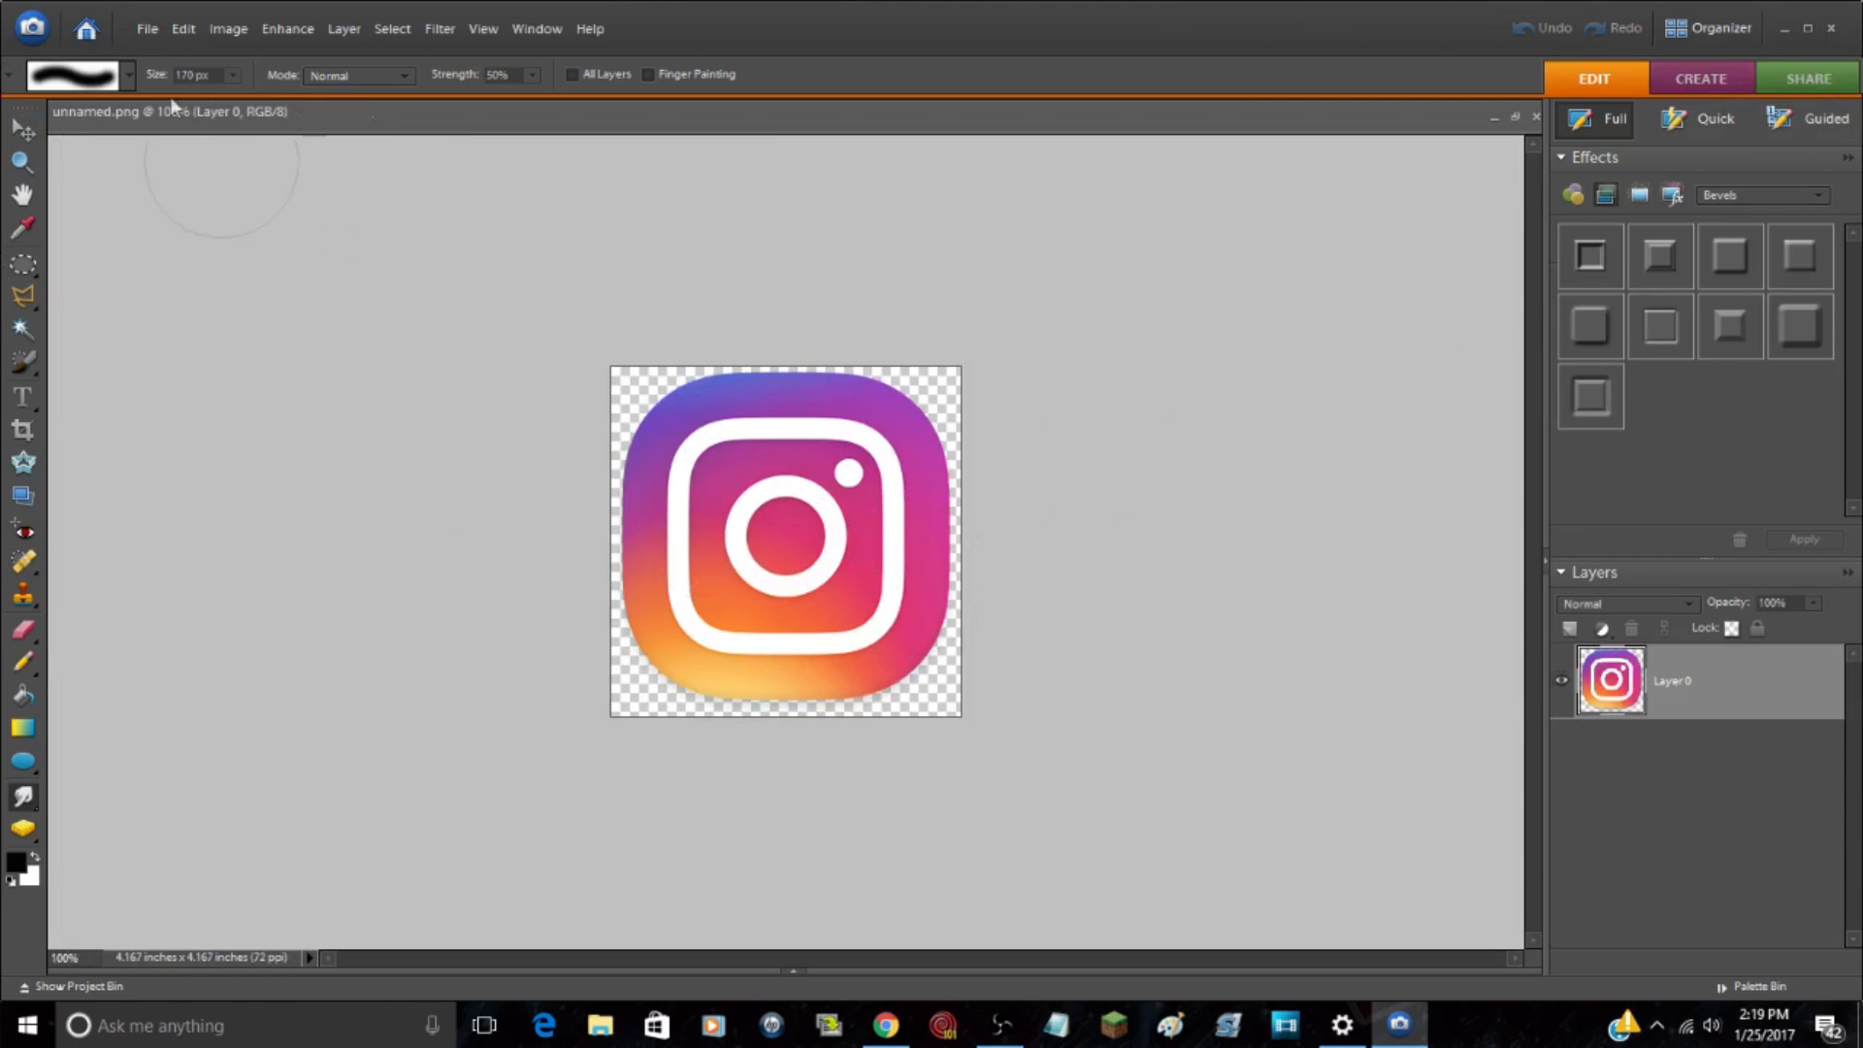
Step: Switch to the open Template Youtube.png file and fit the whole banner template in view at 33.3% zoom
{"action": "left_click", "coordinate": [796, 971]}
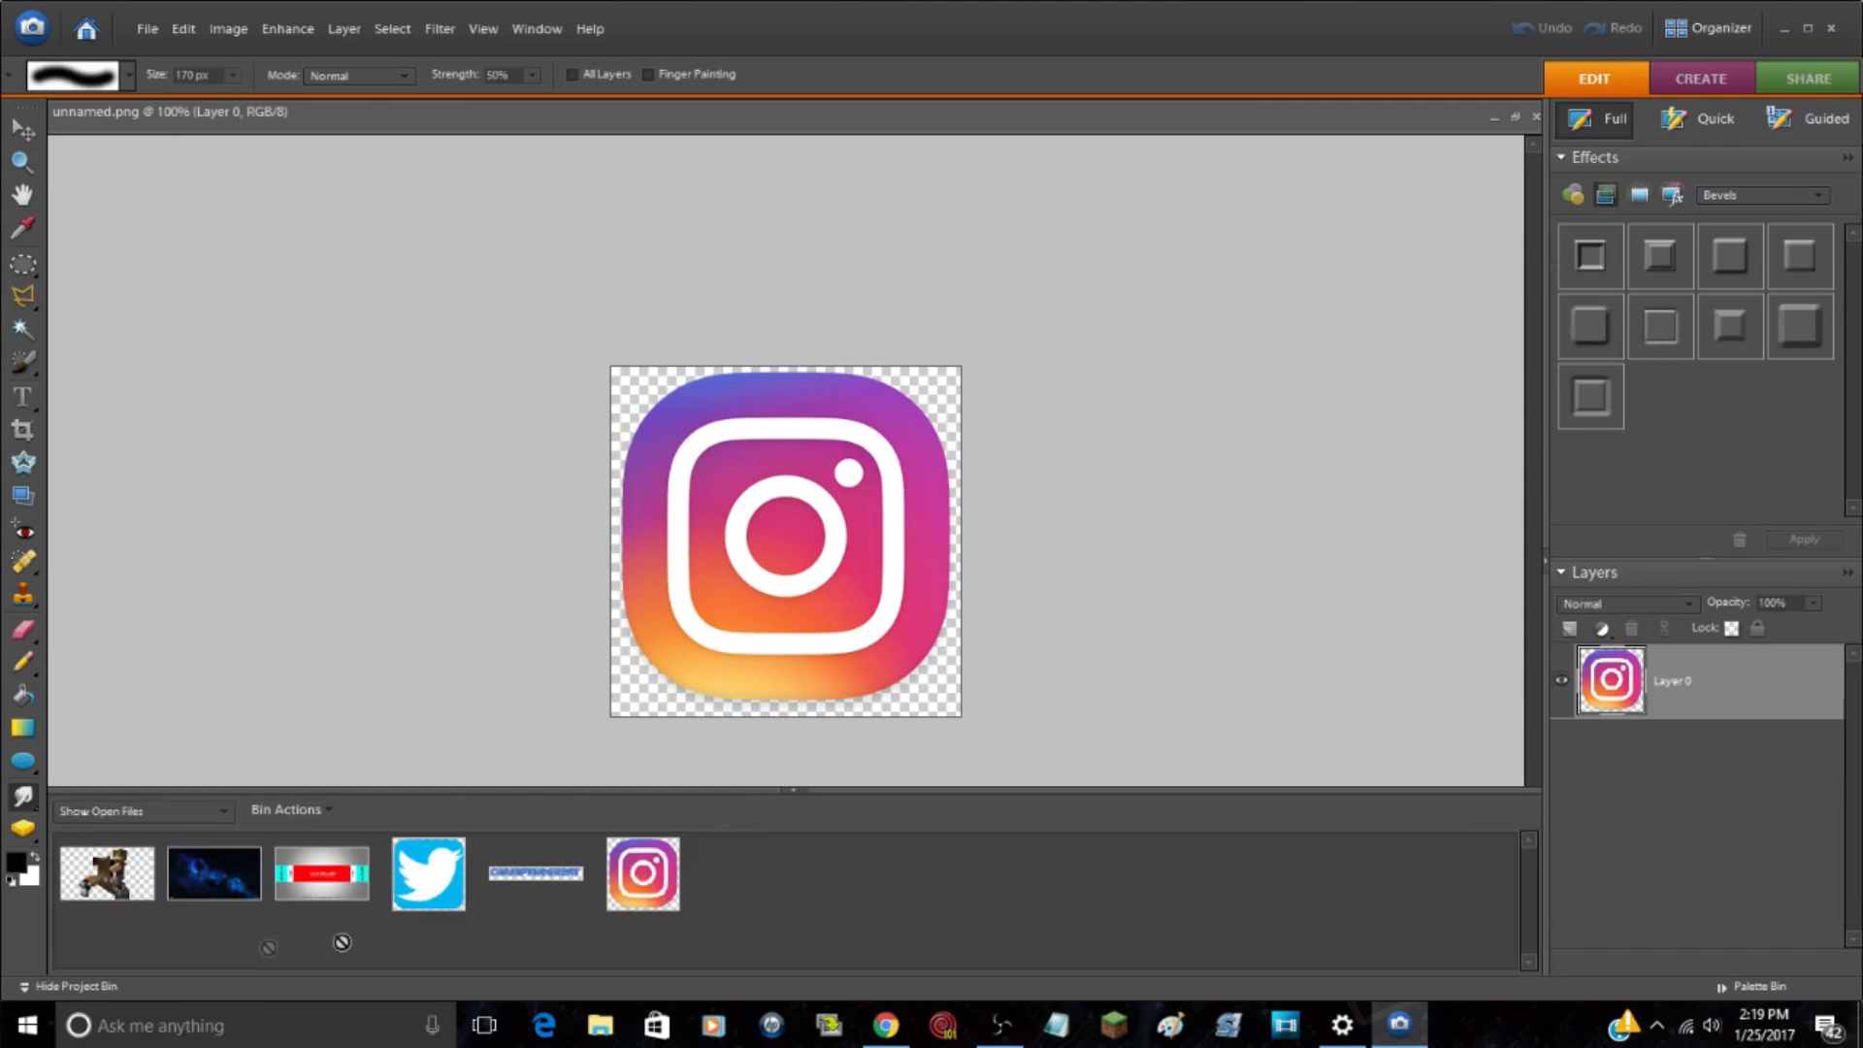
{"action": "left_click", "coordinate": [321, 874]}
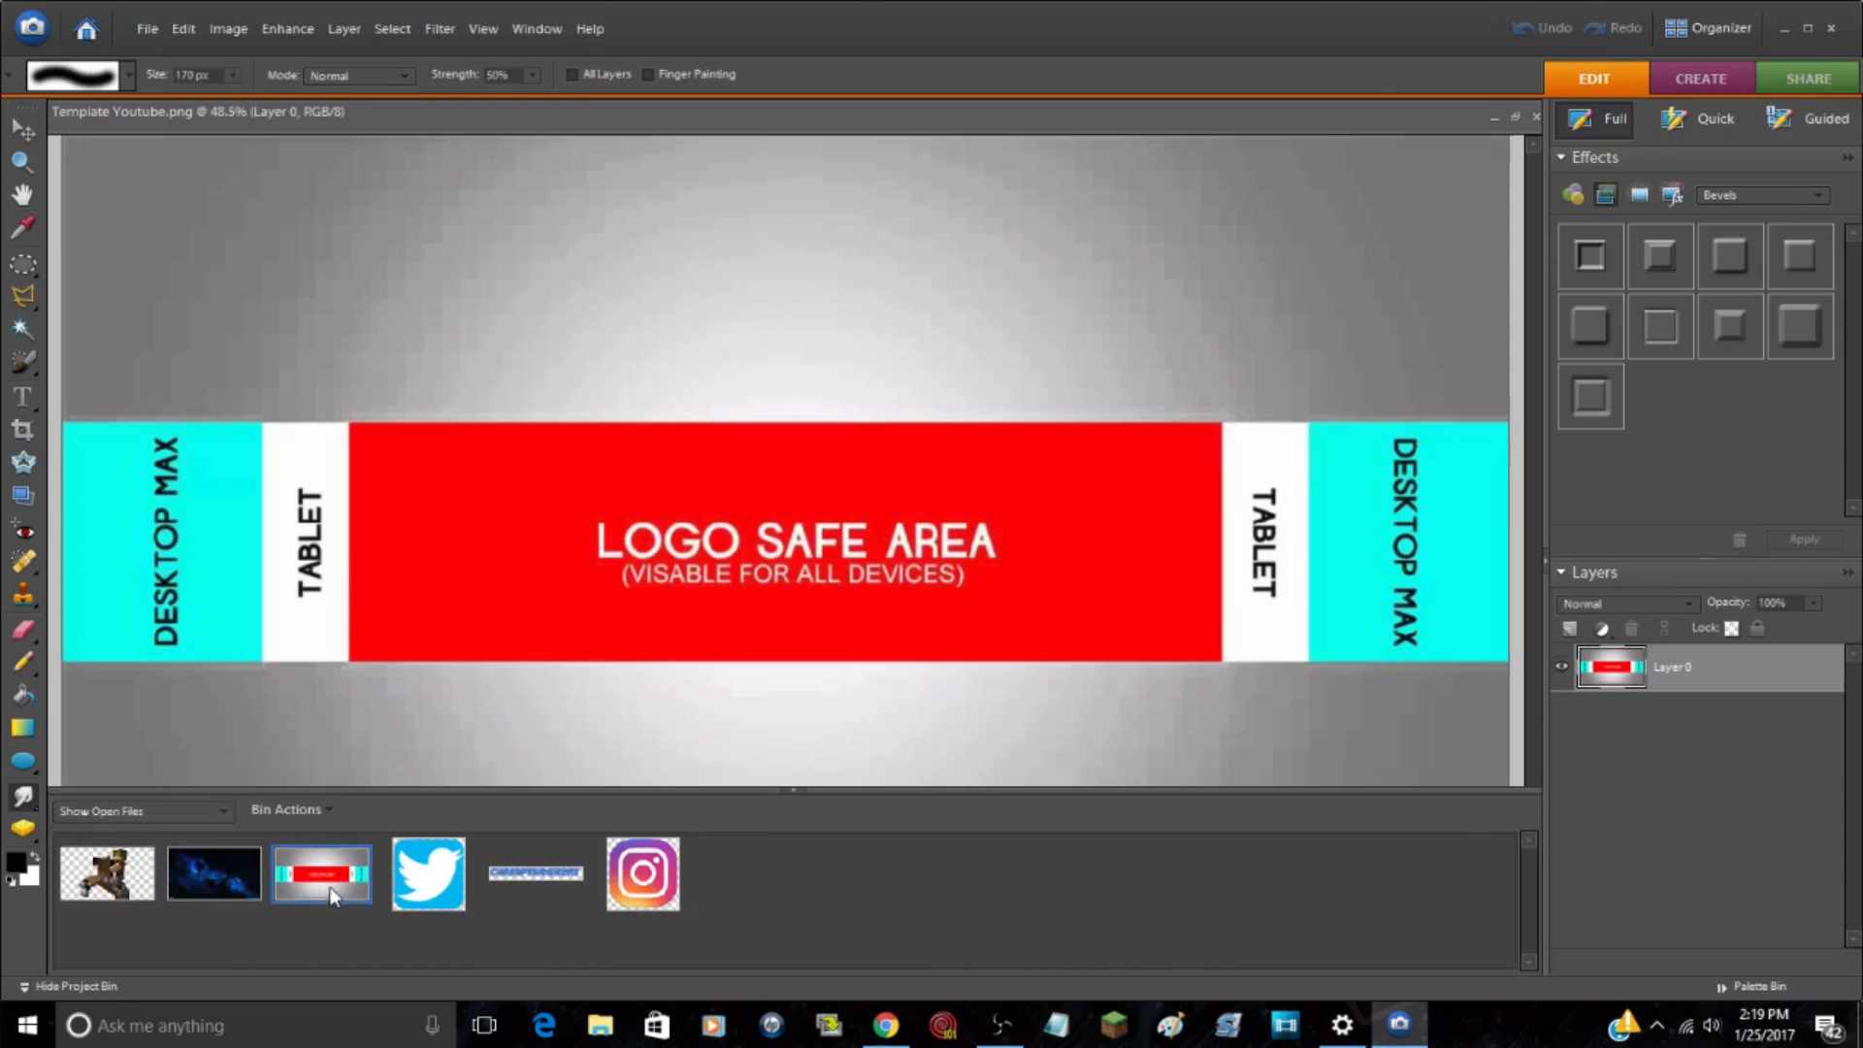
{"action": "left_click", "coordinate": [798, 794]}
{"action": "left_click", "coordinate": [22, 163]}
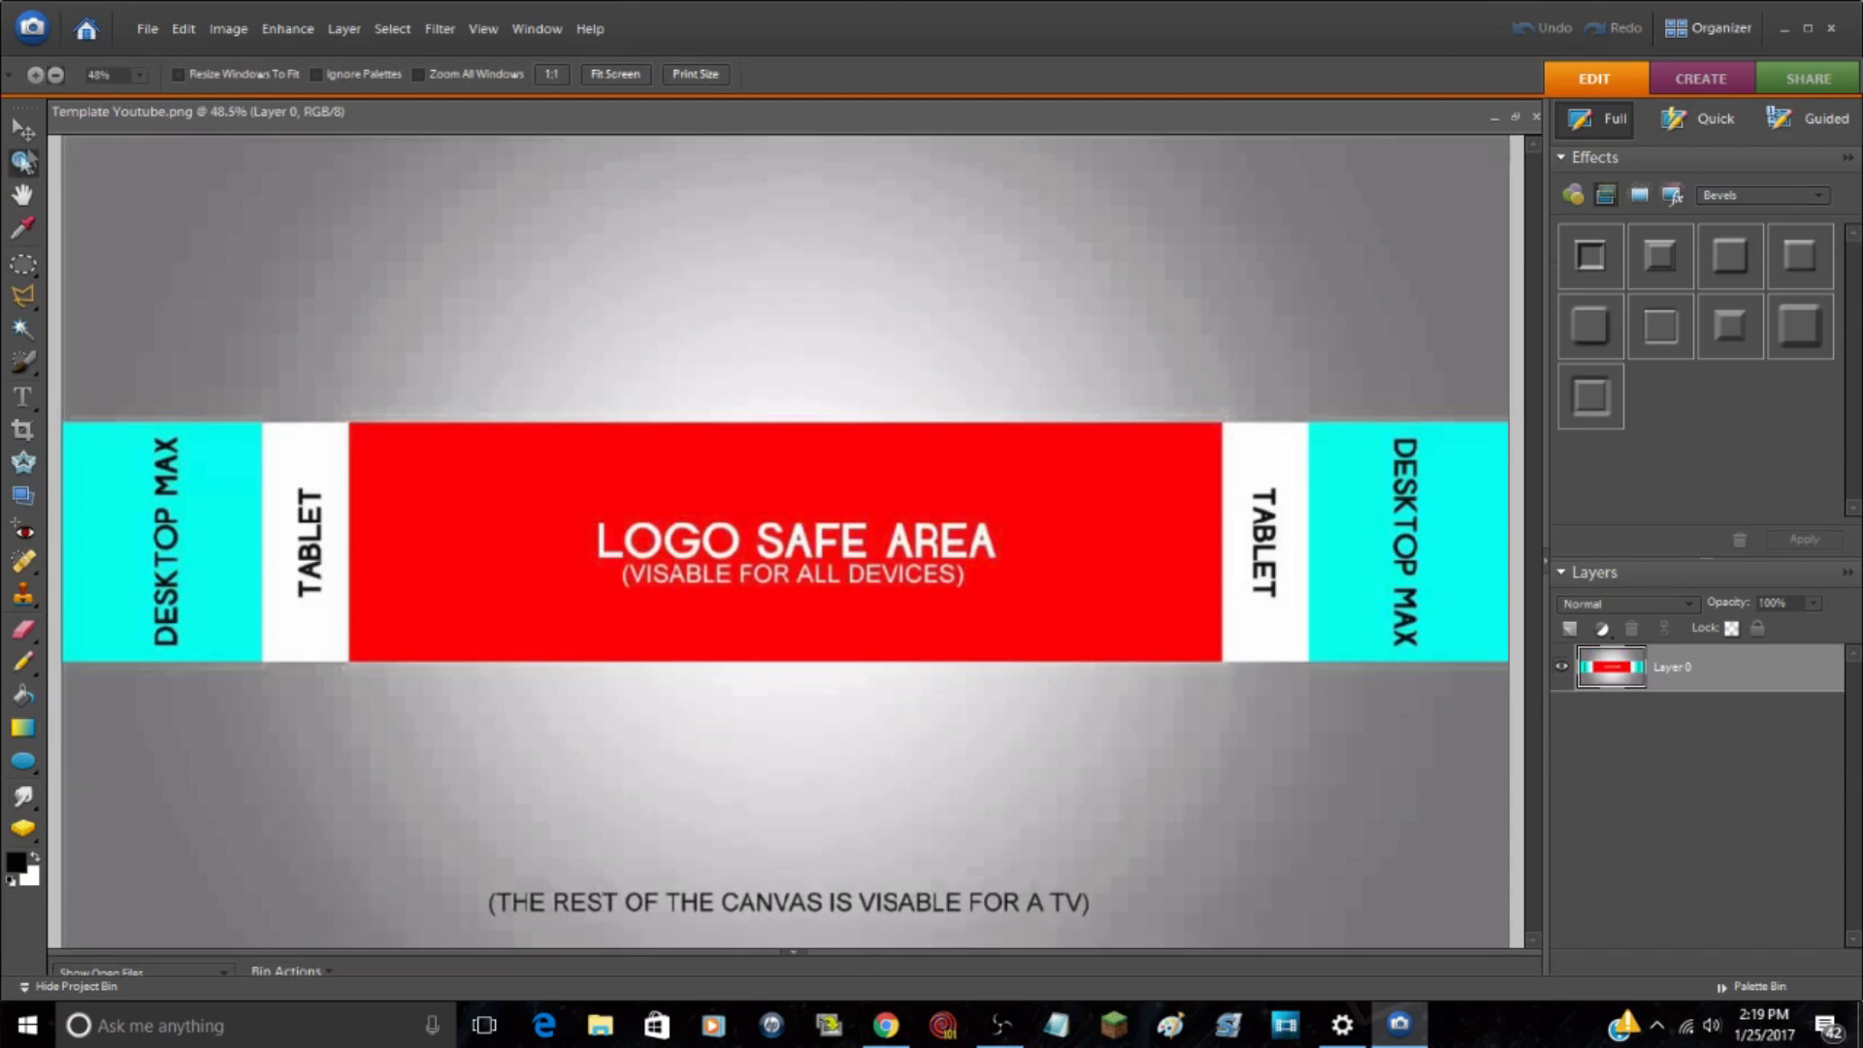
{"action": "left_click", "coordinate": [510, 344]}
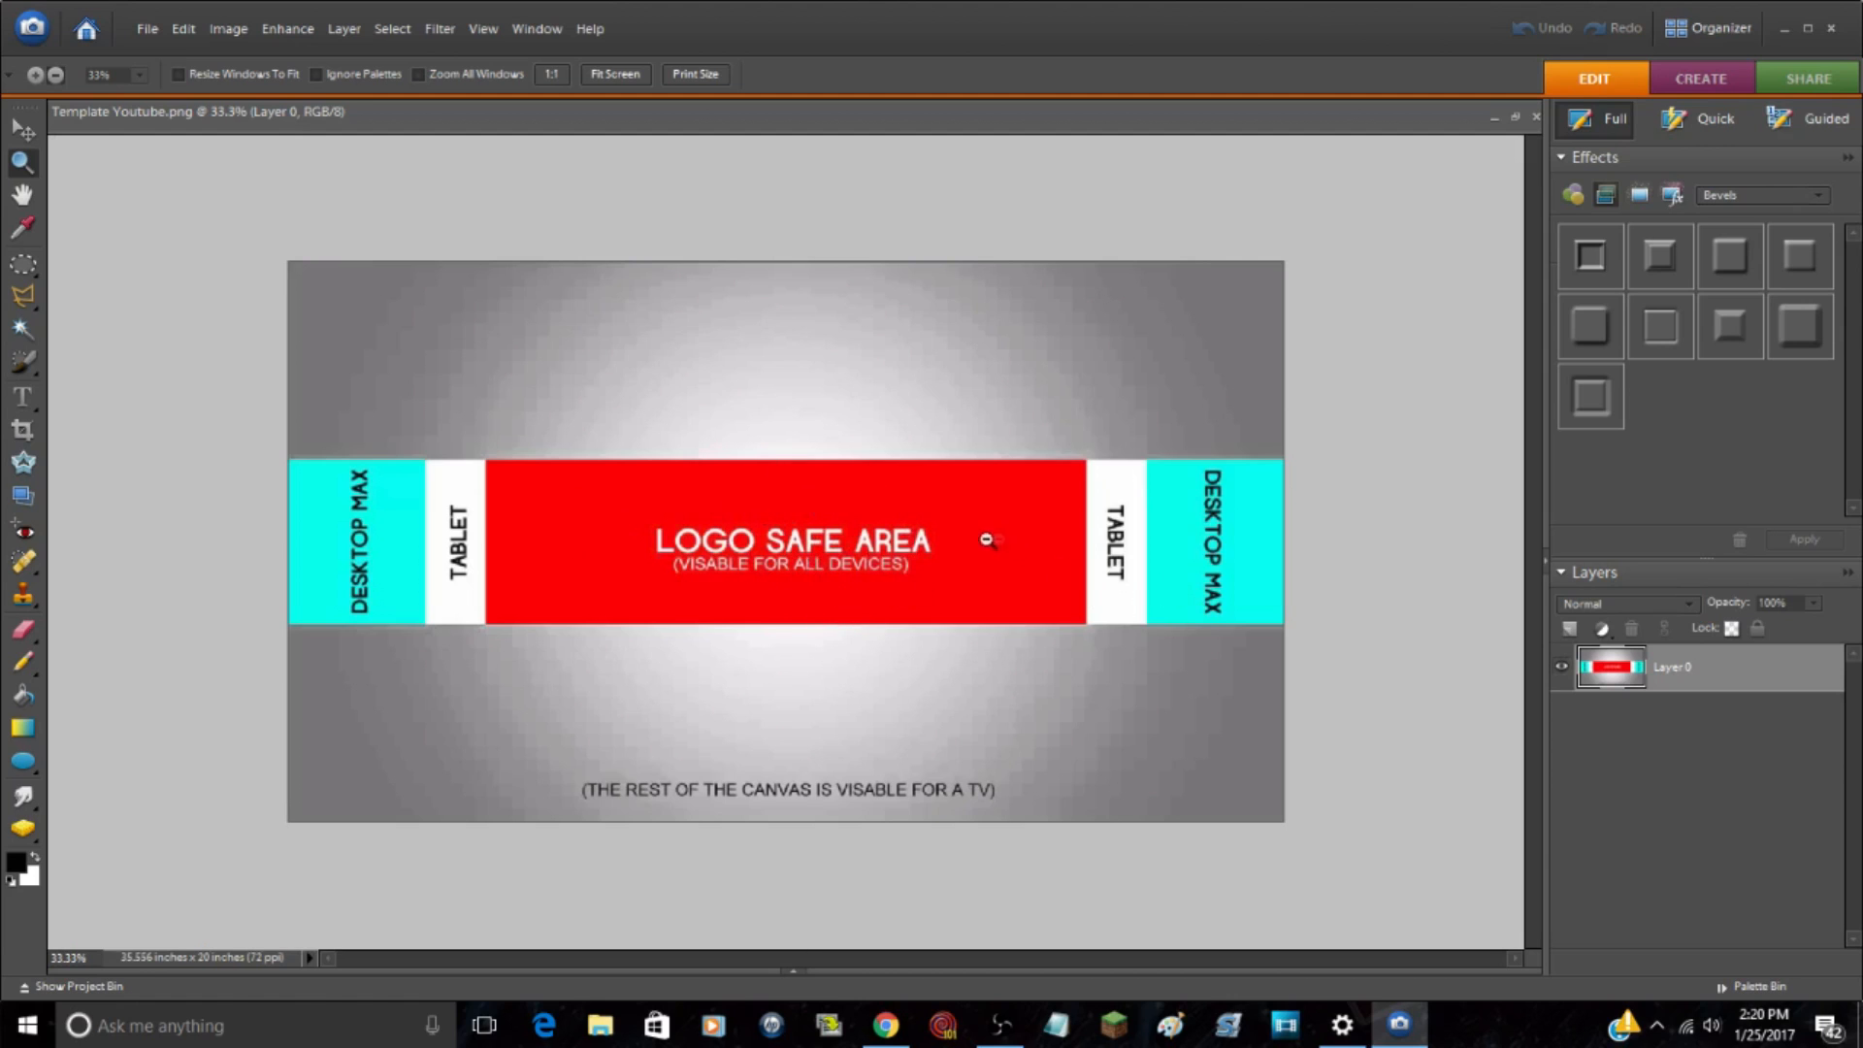
{"action": "left_click", "coordinate": [26, 133]}
{"action": "left_click", "coordinate": [134, 337]}
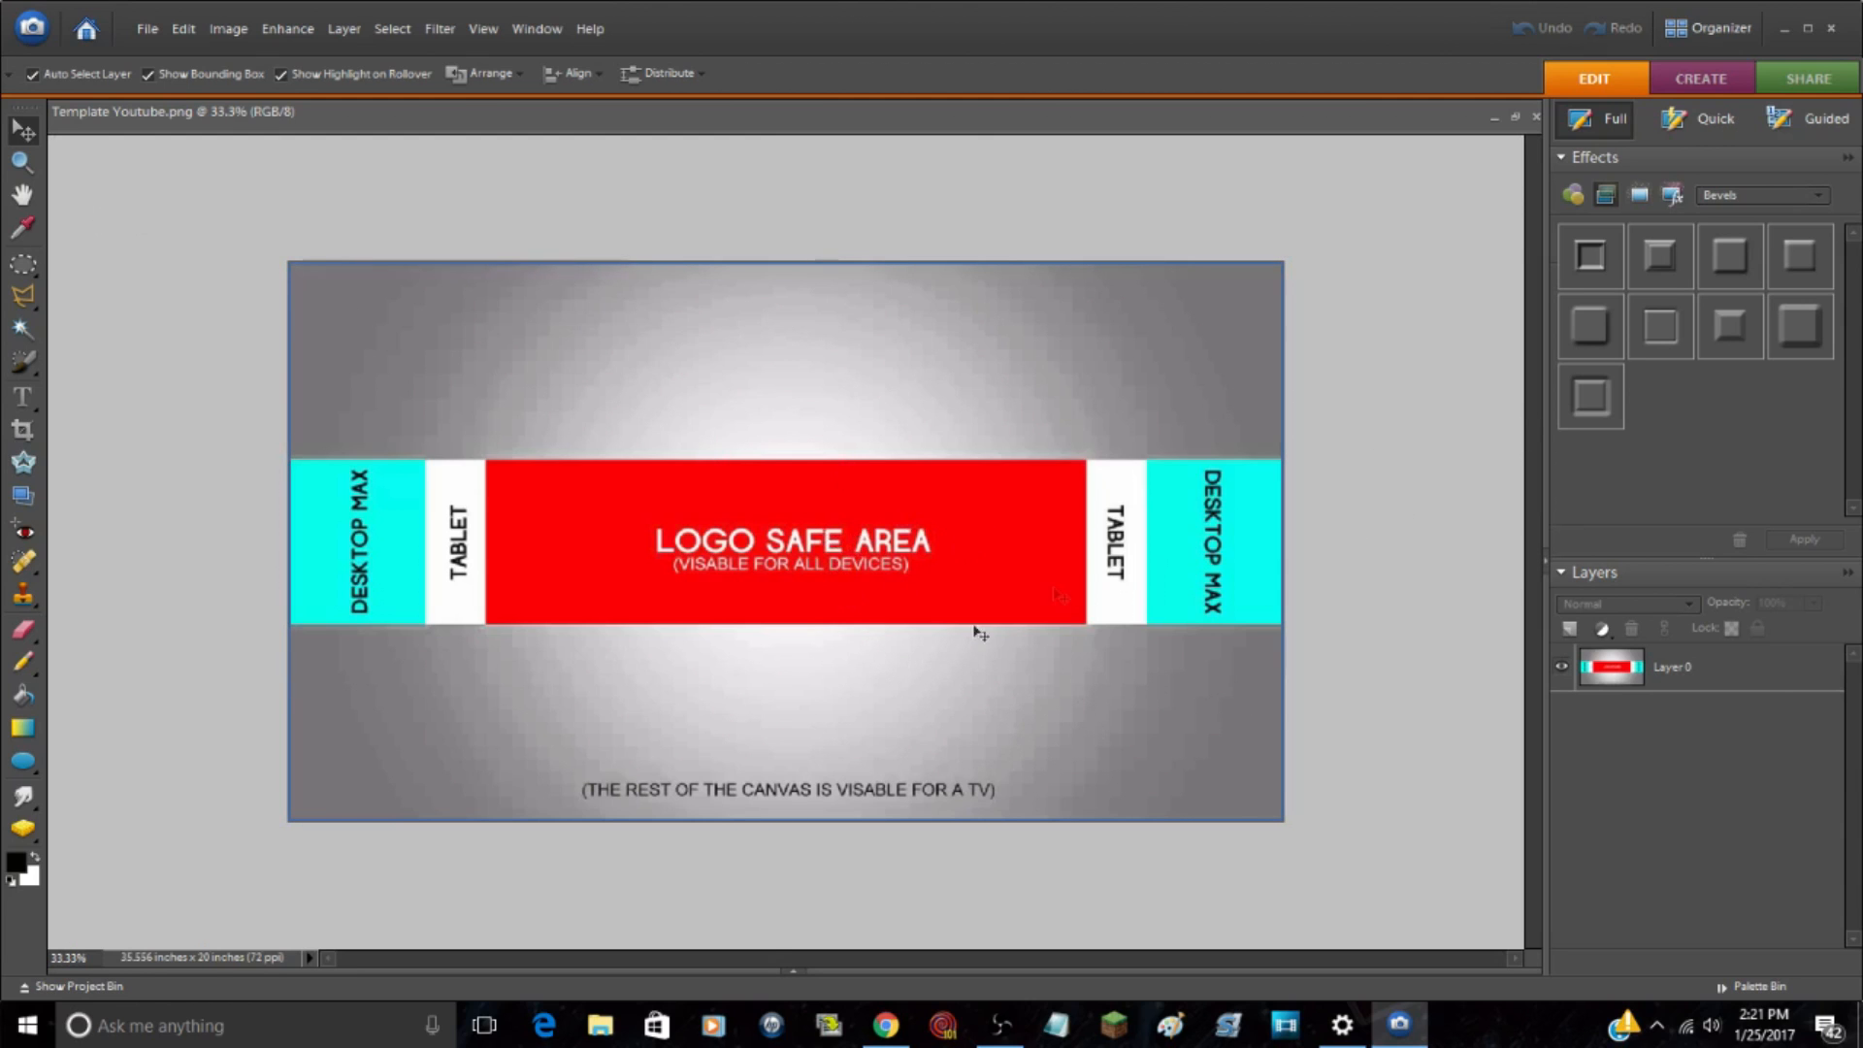
Step: Switch to generic-header.jpg and copy the entire blue space image
{"action": "left_click", "coordinate": [799, 971]}
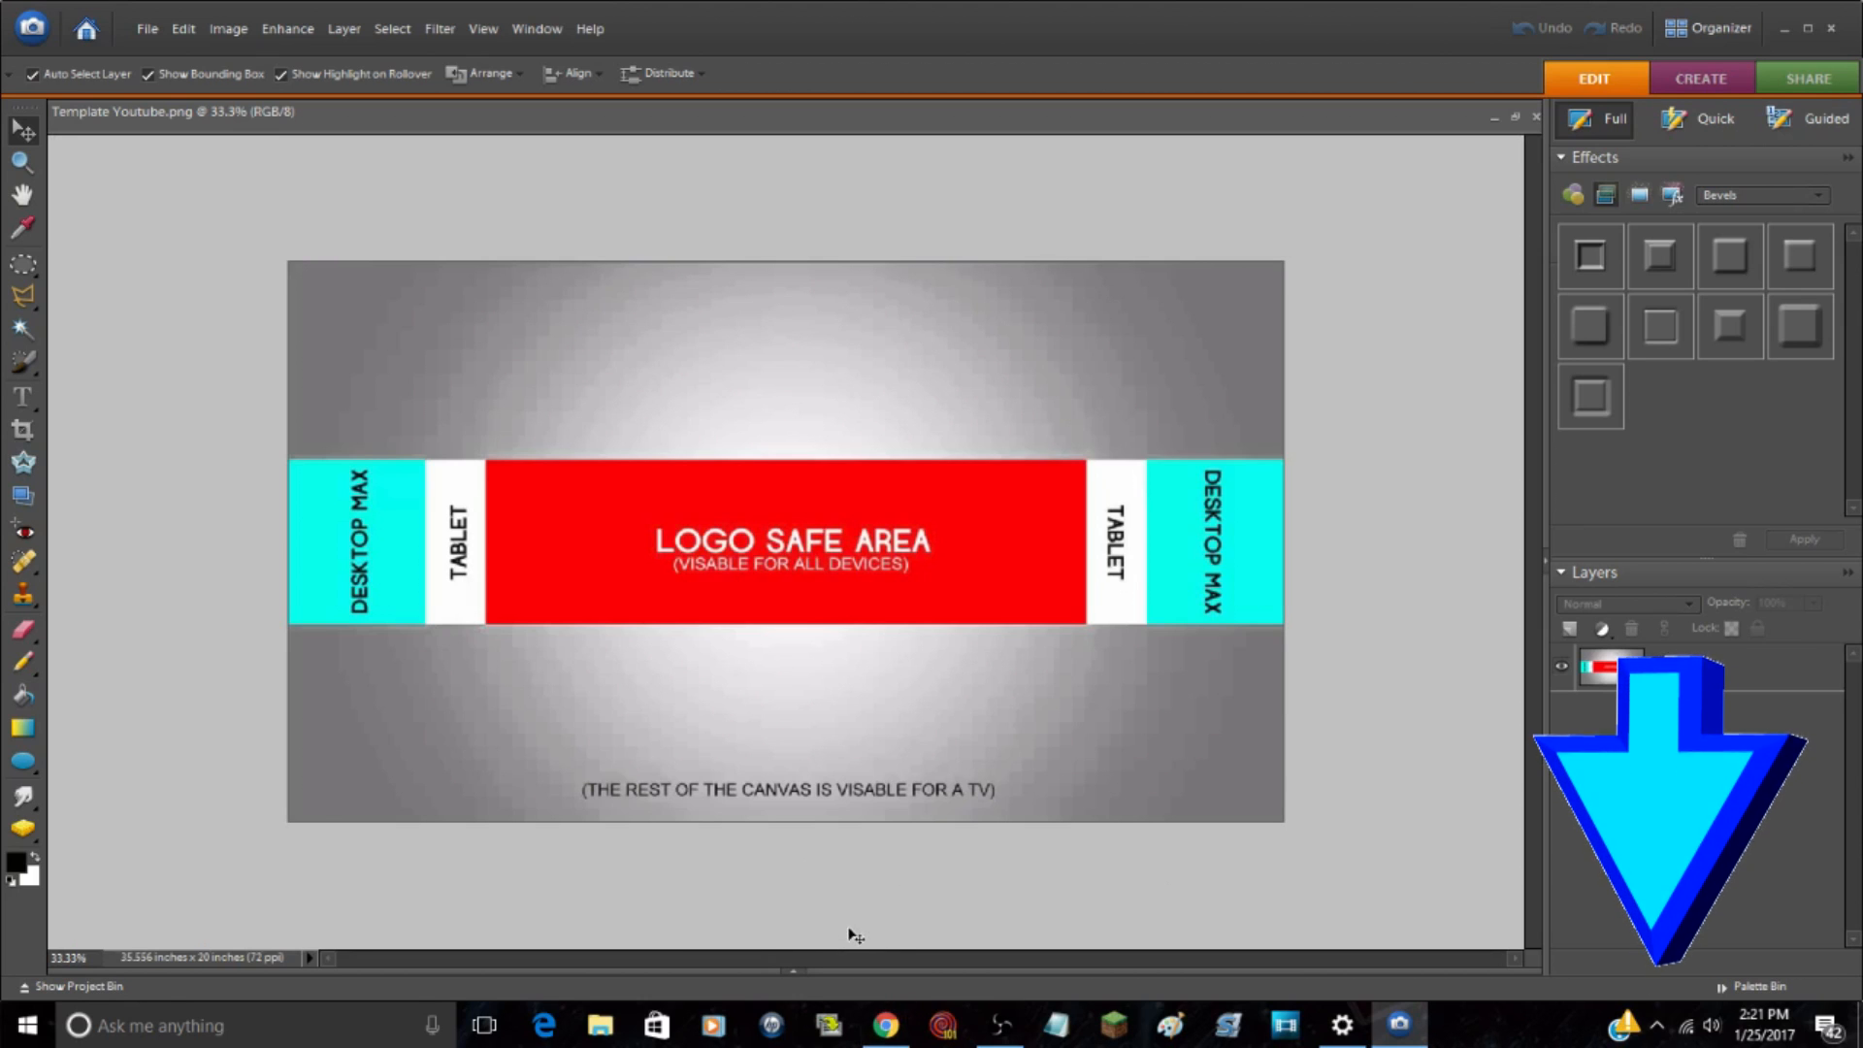
{"action": "left_click_drag", "start_coordinate": [795, 967], "coordinate": [775, 557]}
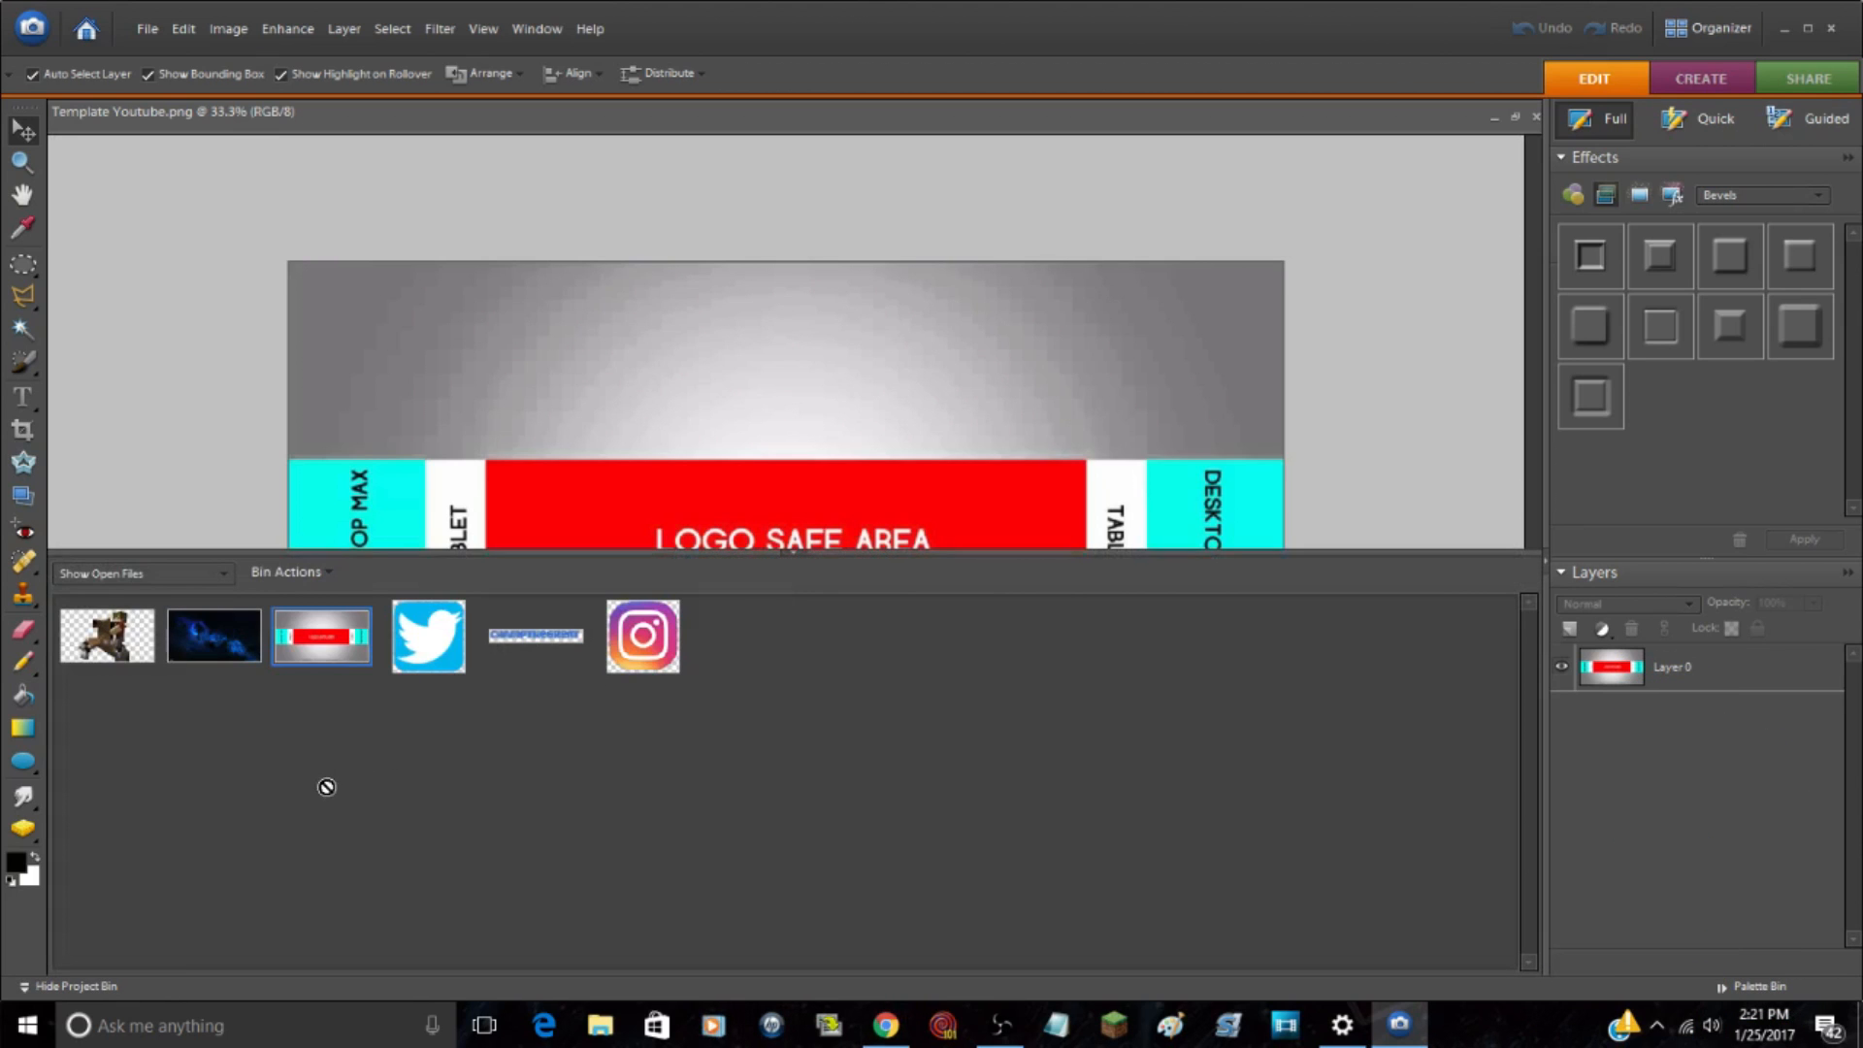
{"action": "left_click", "coordinate": [213, 652]}
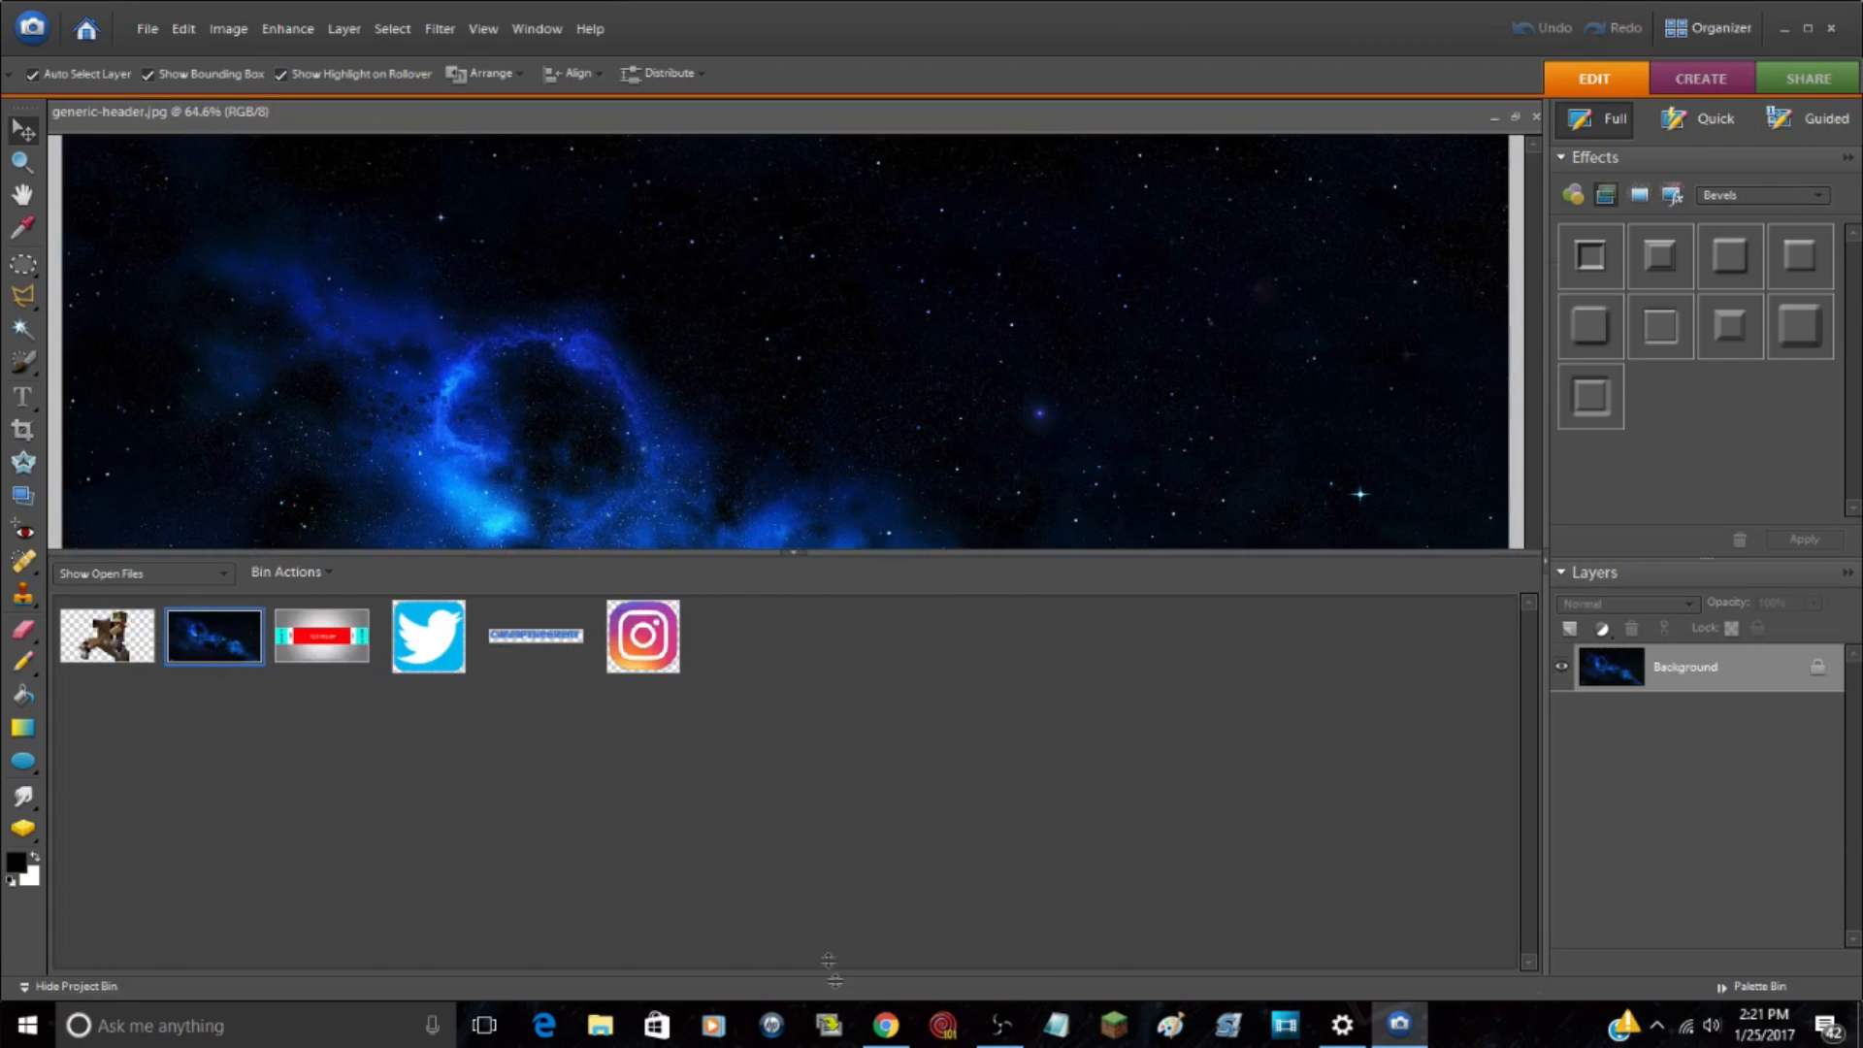
{"action": "left_click_drag", "start_coordinate": [798, 553], "coordinate": [850, 999]}
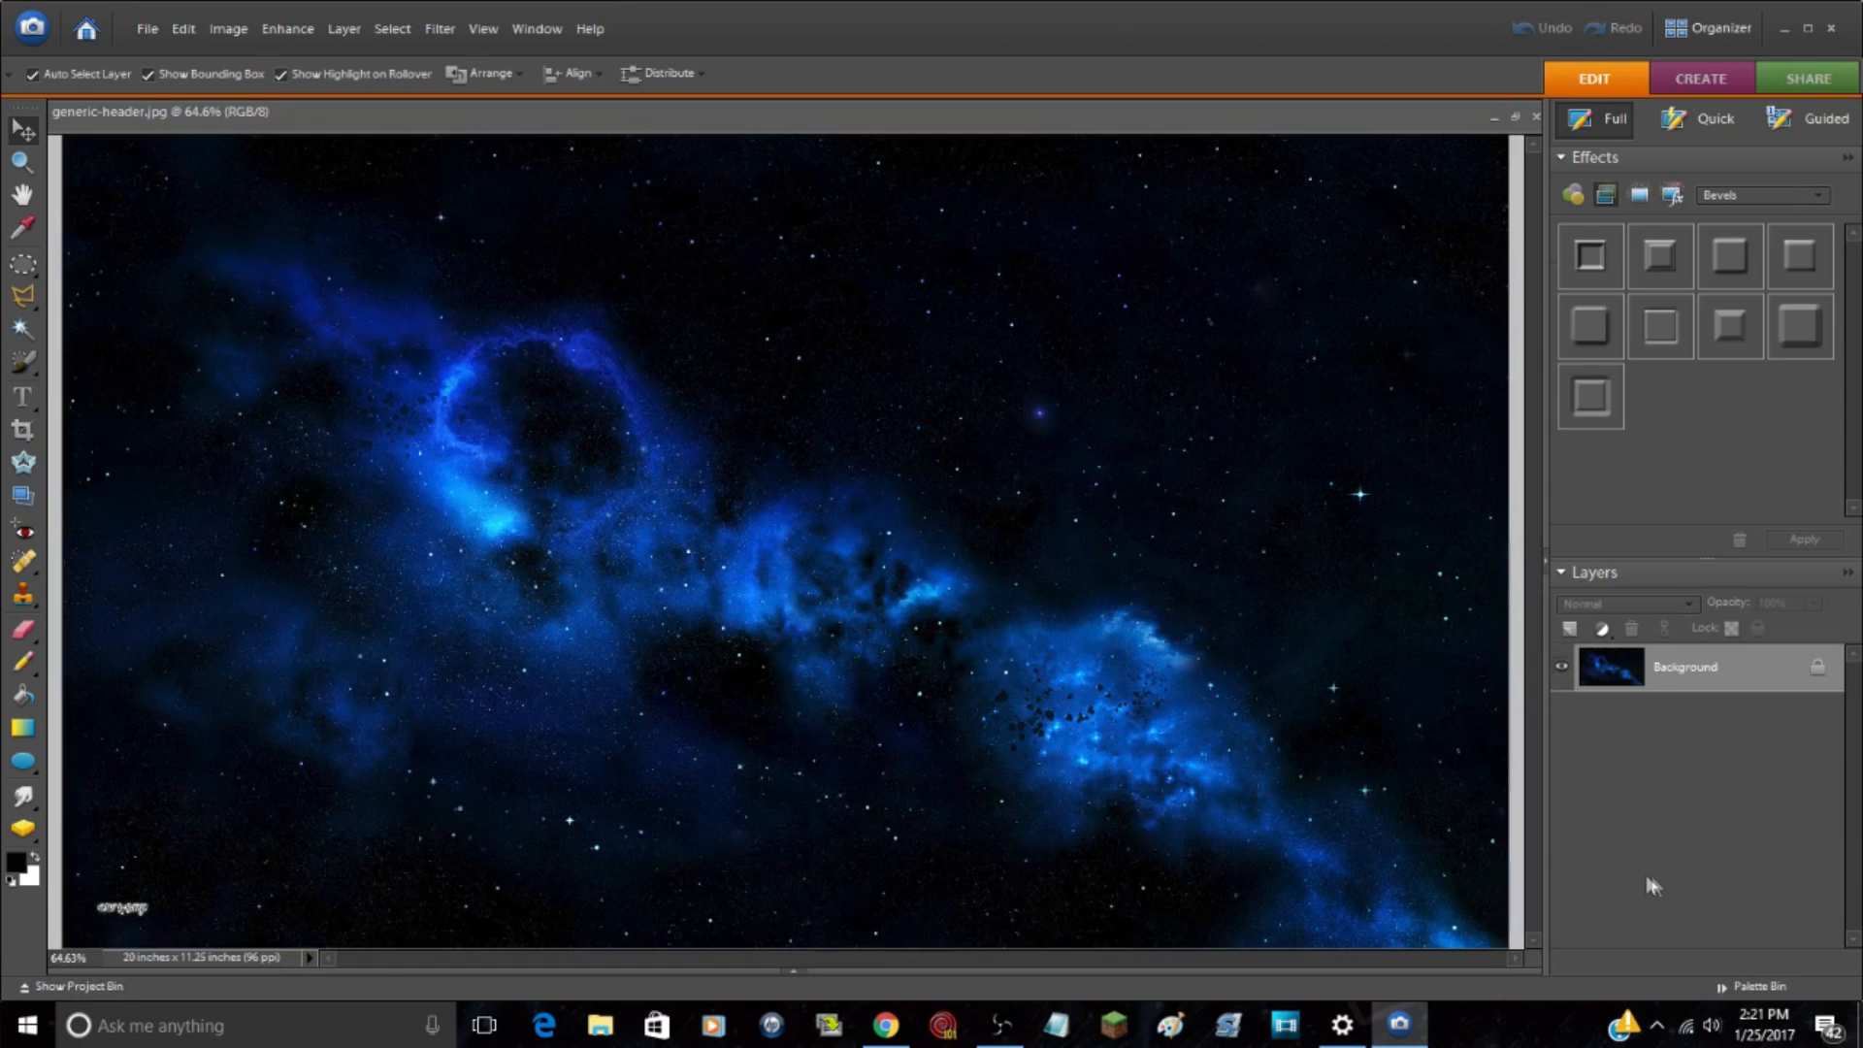
{"action": "left_click", "coordinate": [24, 161]}
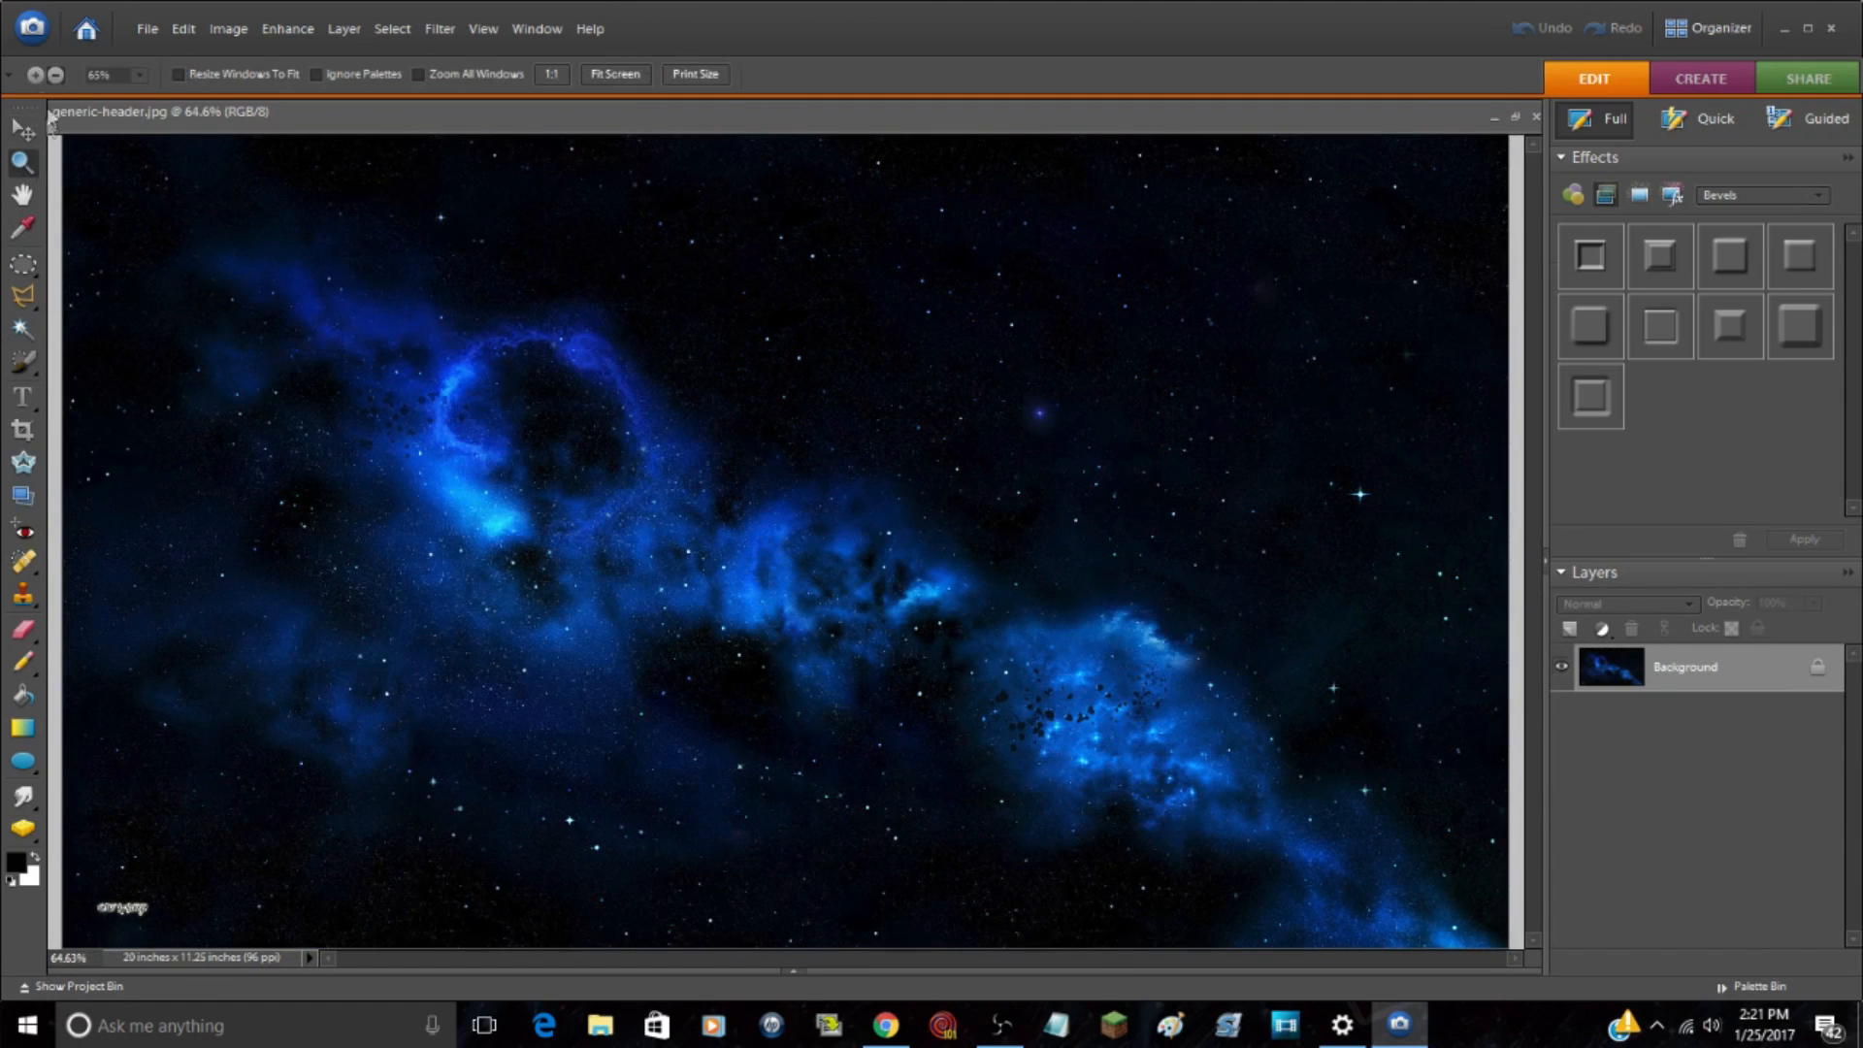
{"action": "left_click", "coordinate": [658, 430], "text": "alt"}
{"action": "left_click", "coordinate": [25, 129]}
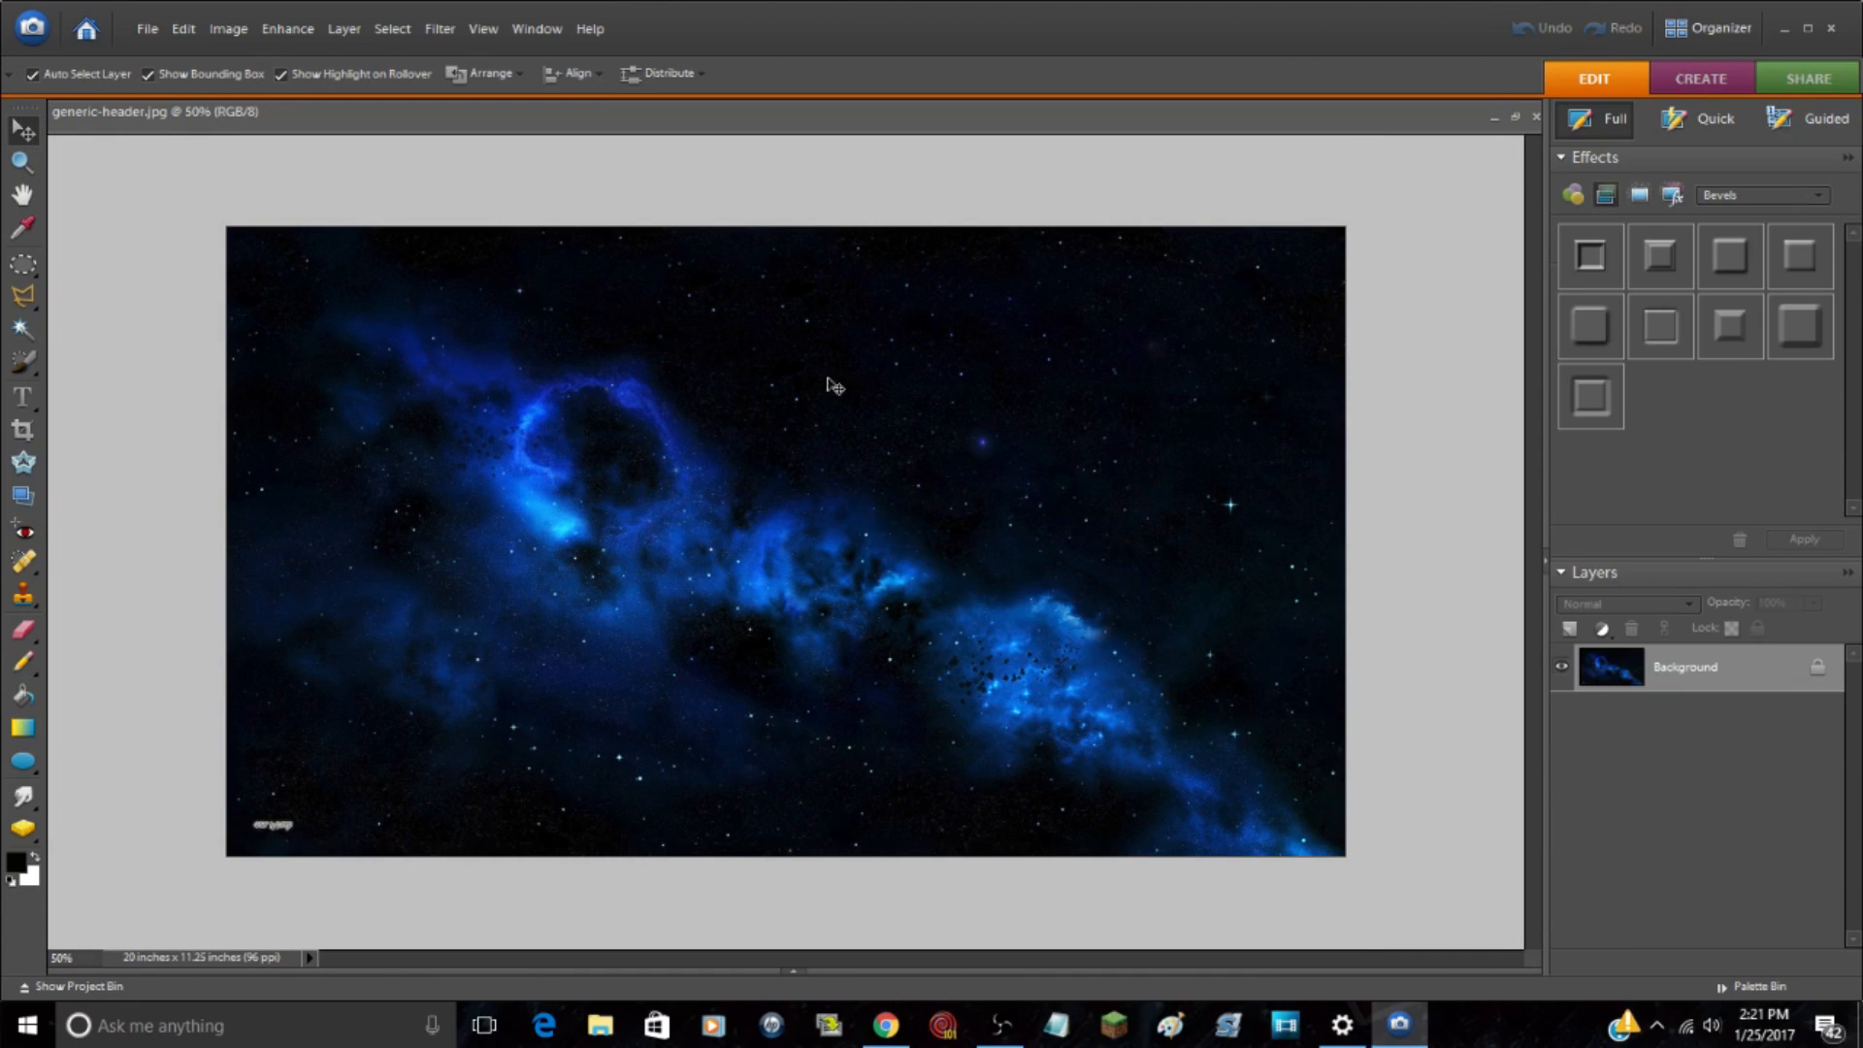
{"action": "key", "text": "ctrl+a"}
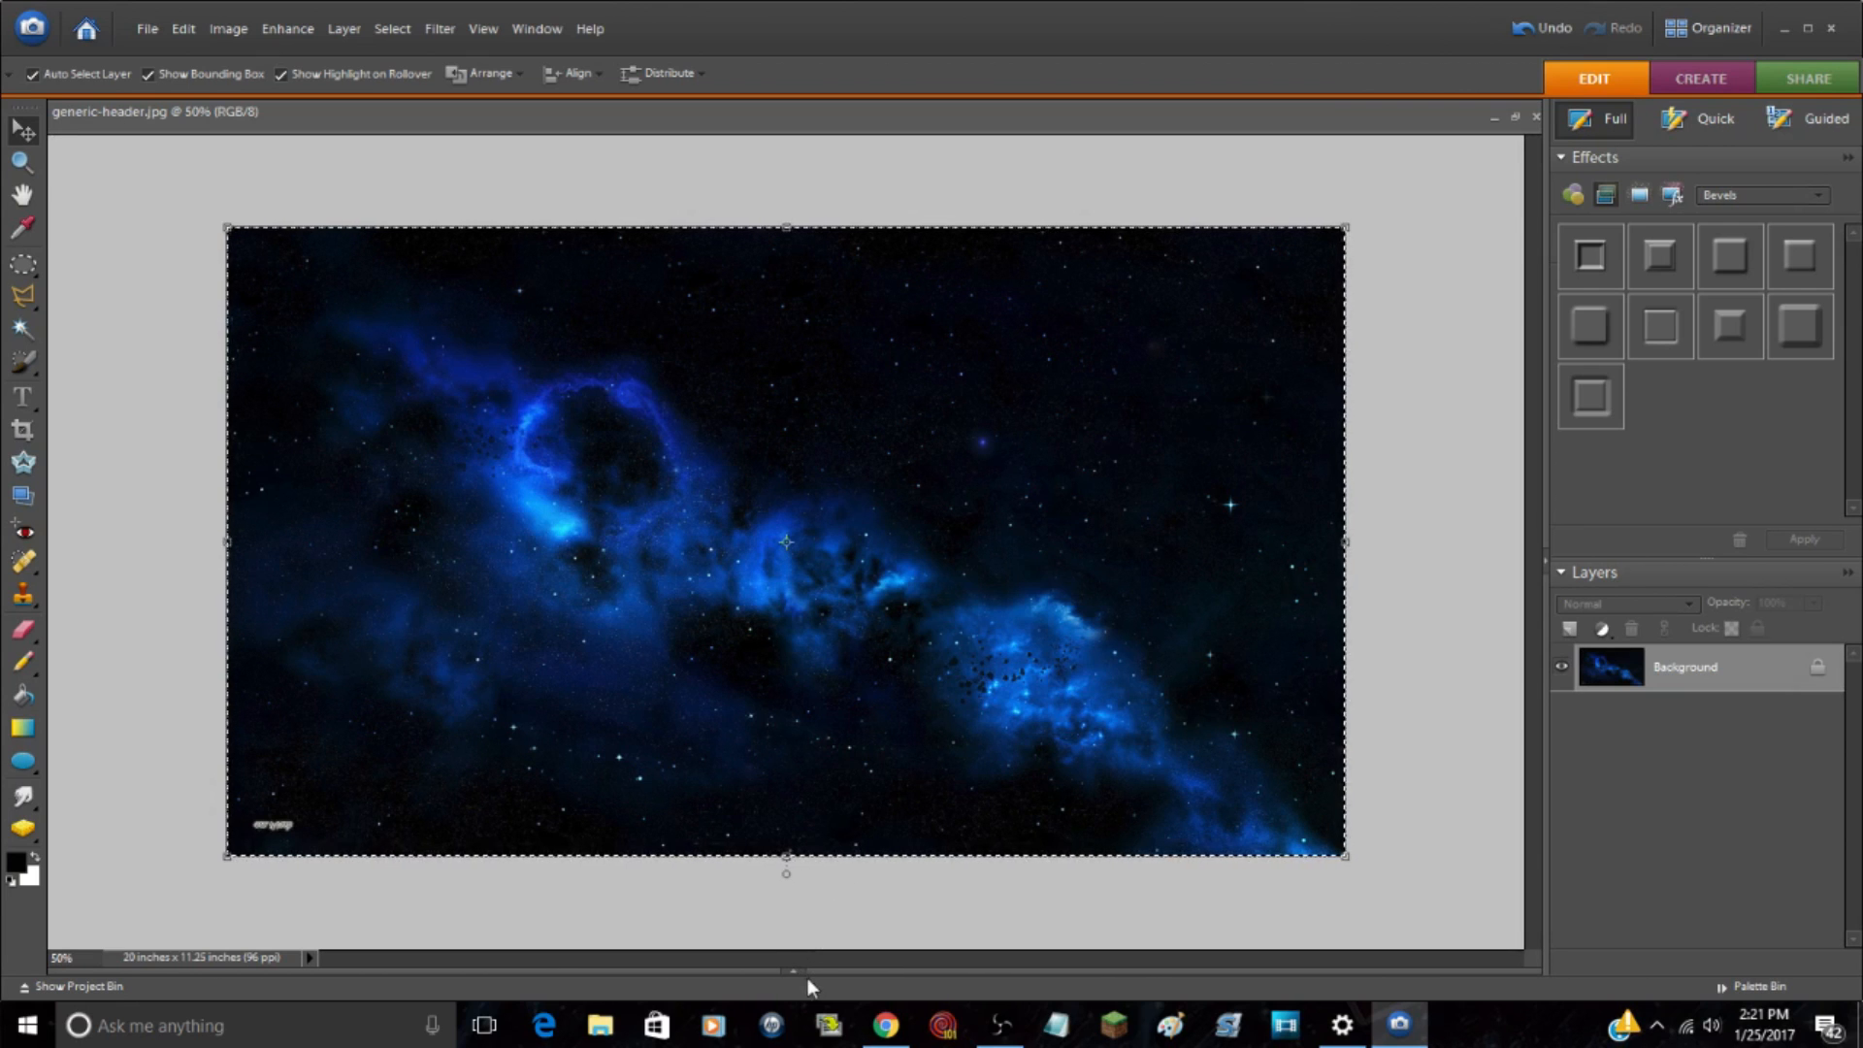
Step: Paste the copied space image into Template Youtube.png as a new layer
{"action": "left_click_drag", "start_coordinate": [793, 970], "coordinate": [825, 614]}
{"action": "left_click", "coordinate": [317, 696]}
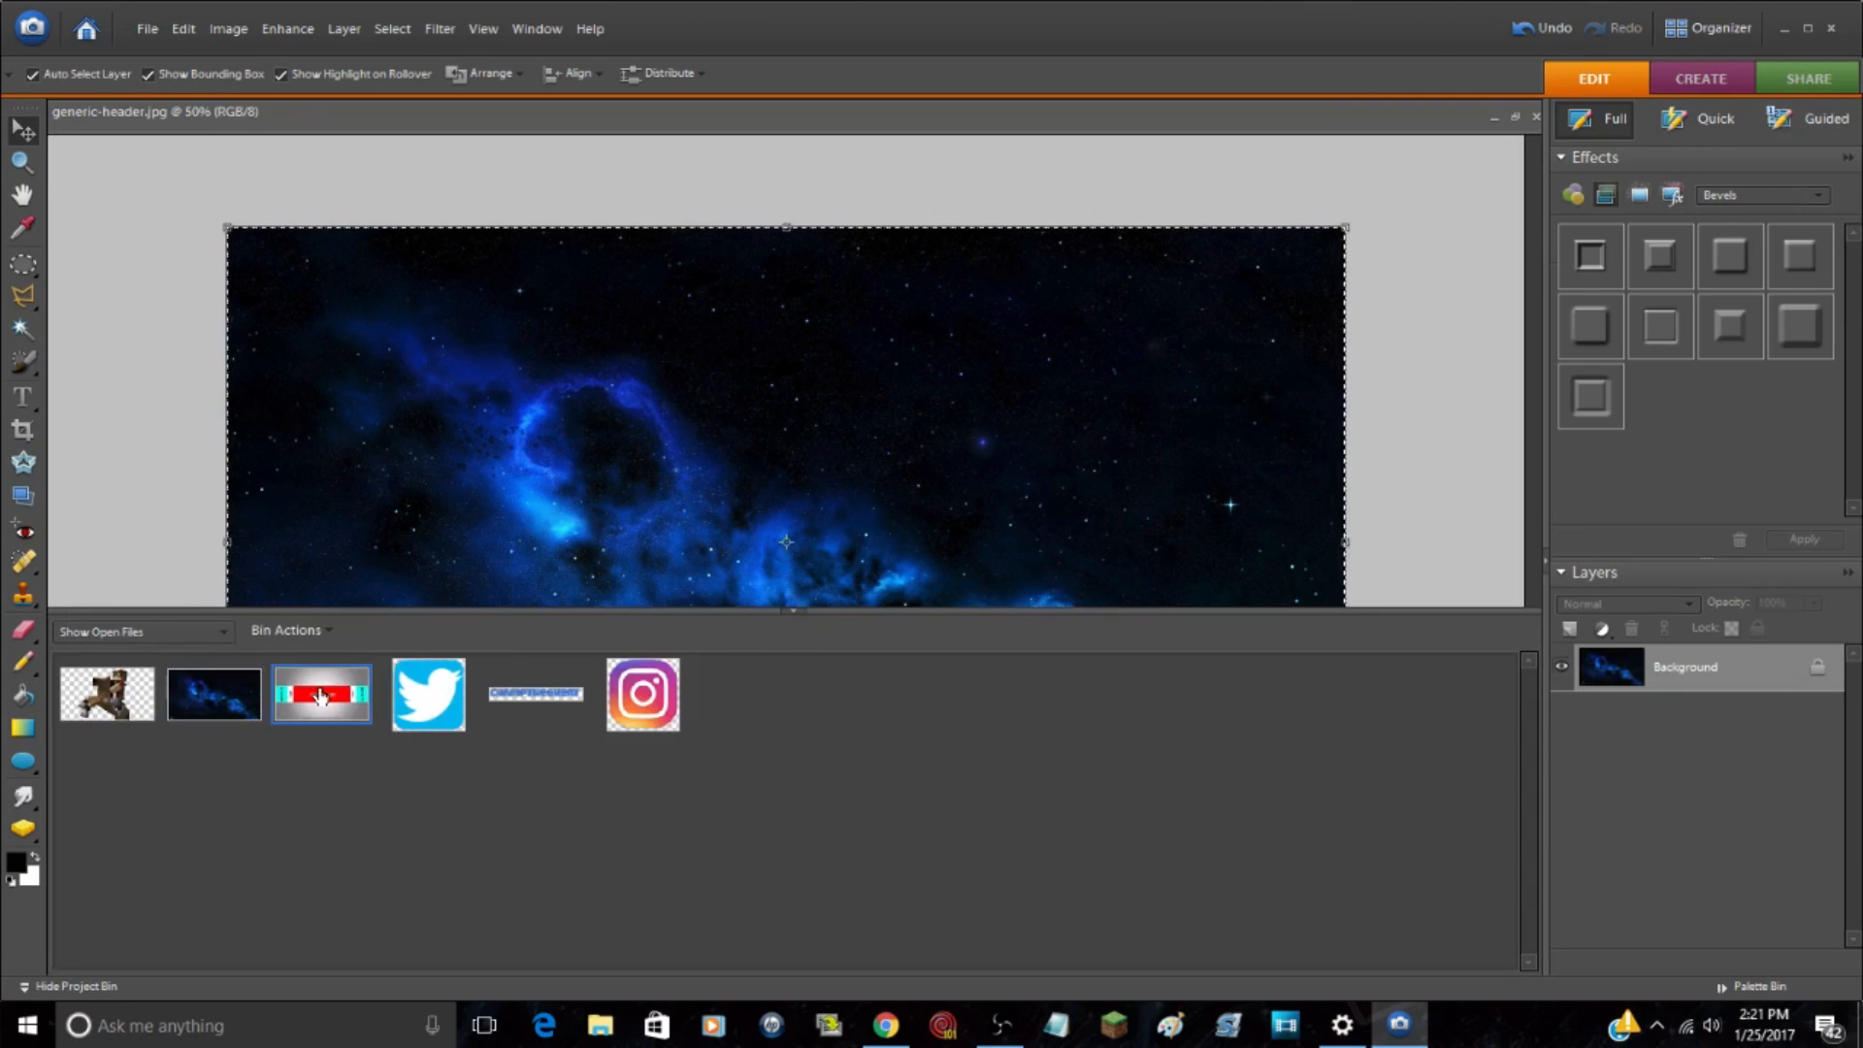
{"action": "key", "text": "ctrl+v"}
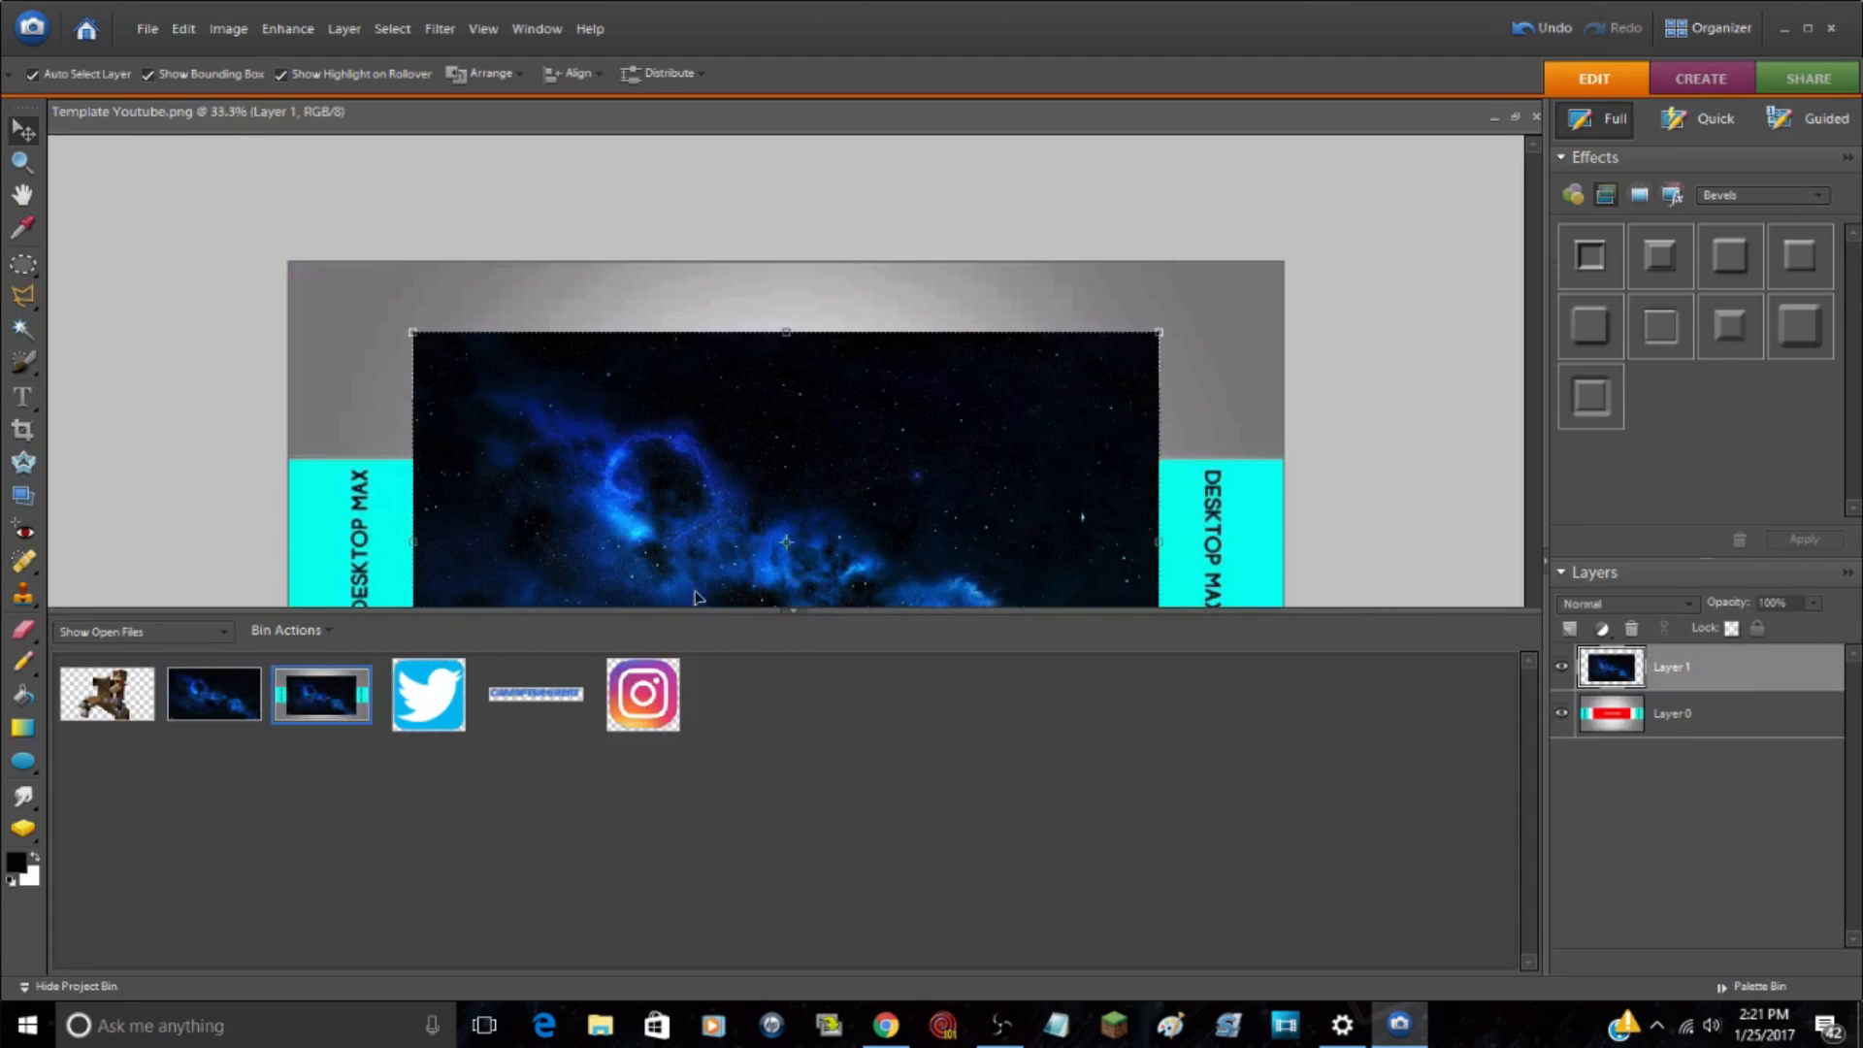
{"action": "left_click_drag", "start_coordinate": [793, 613], "coordinate": [832, 952]}
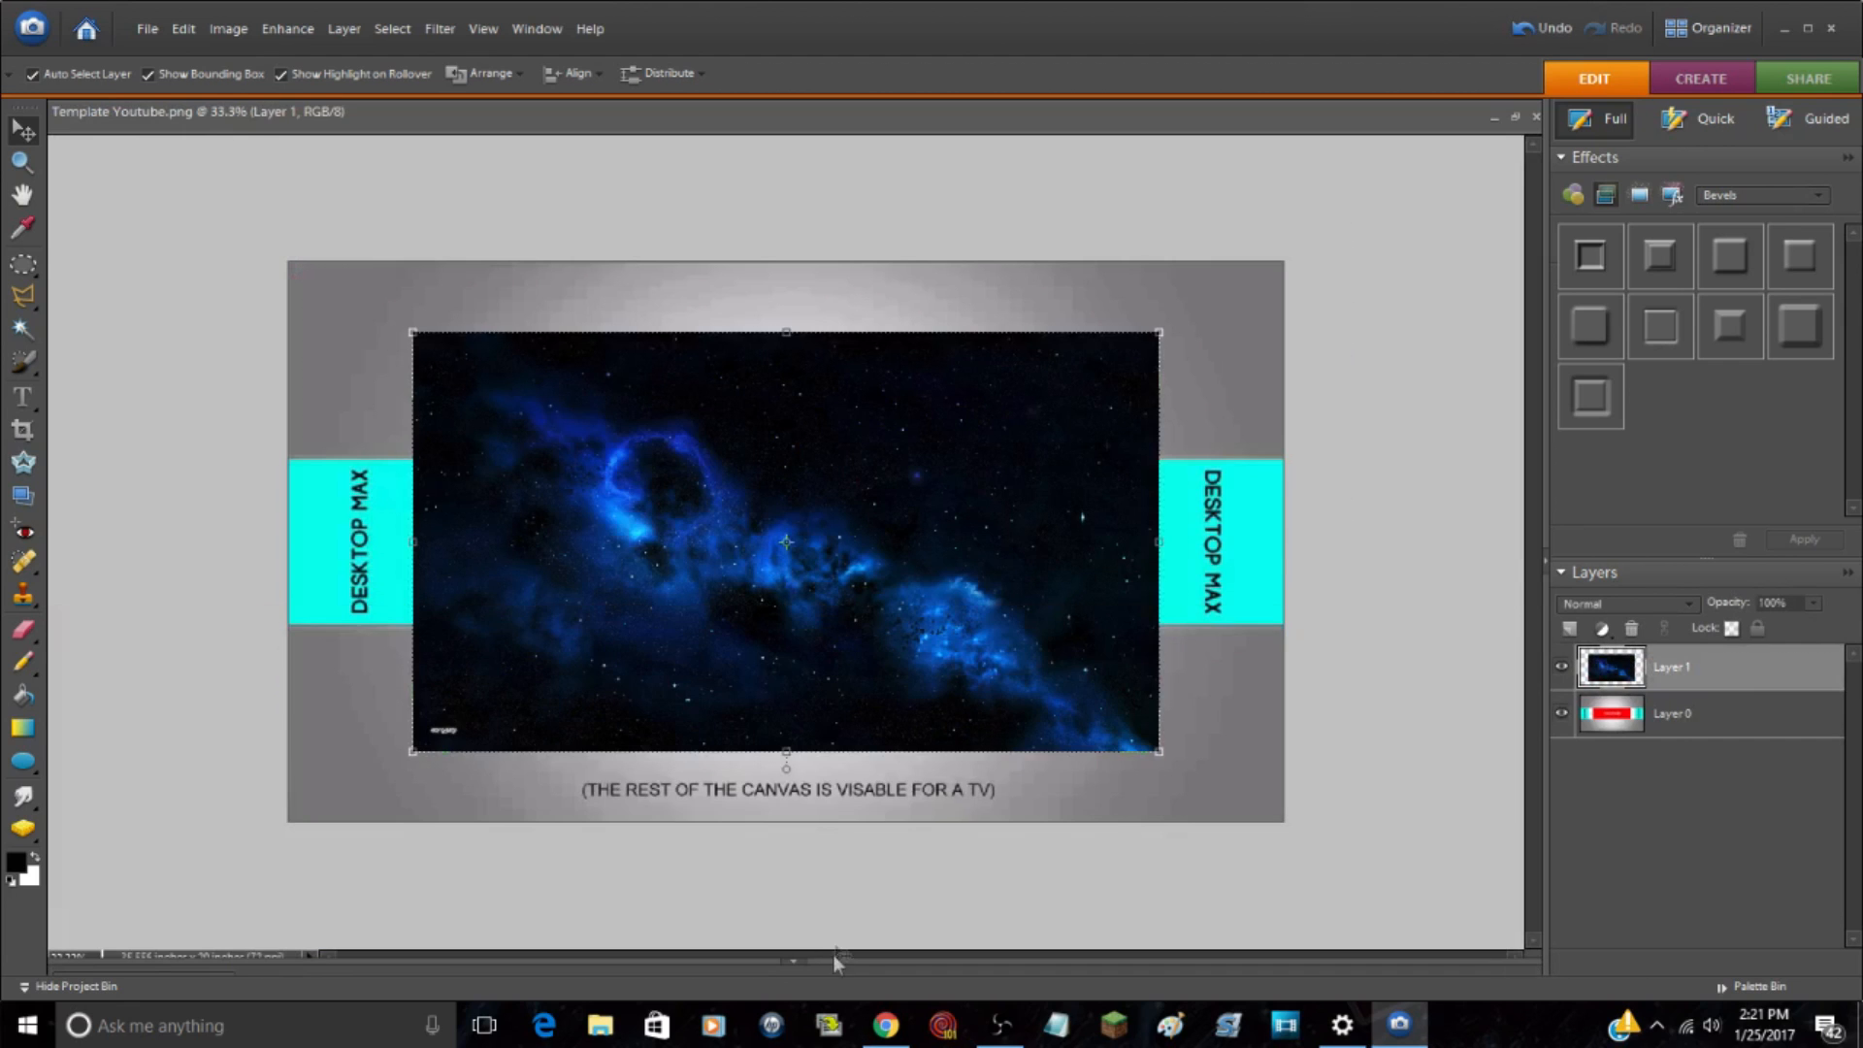
Step: Stretch the pasted space image to 133.3% width and height so it covers the entire template canvas
{"action": "left_click_drag", "start_coordinate": [416, 546], "coordinate": [291, 571]}
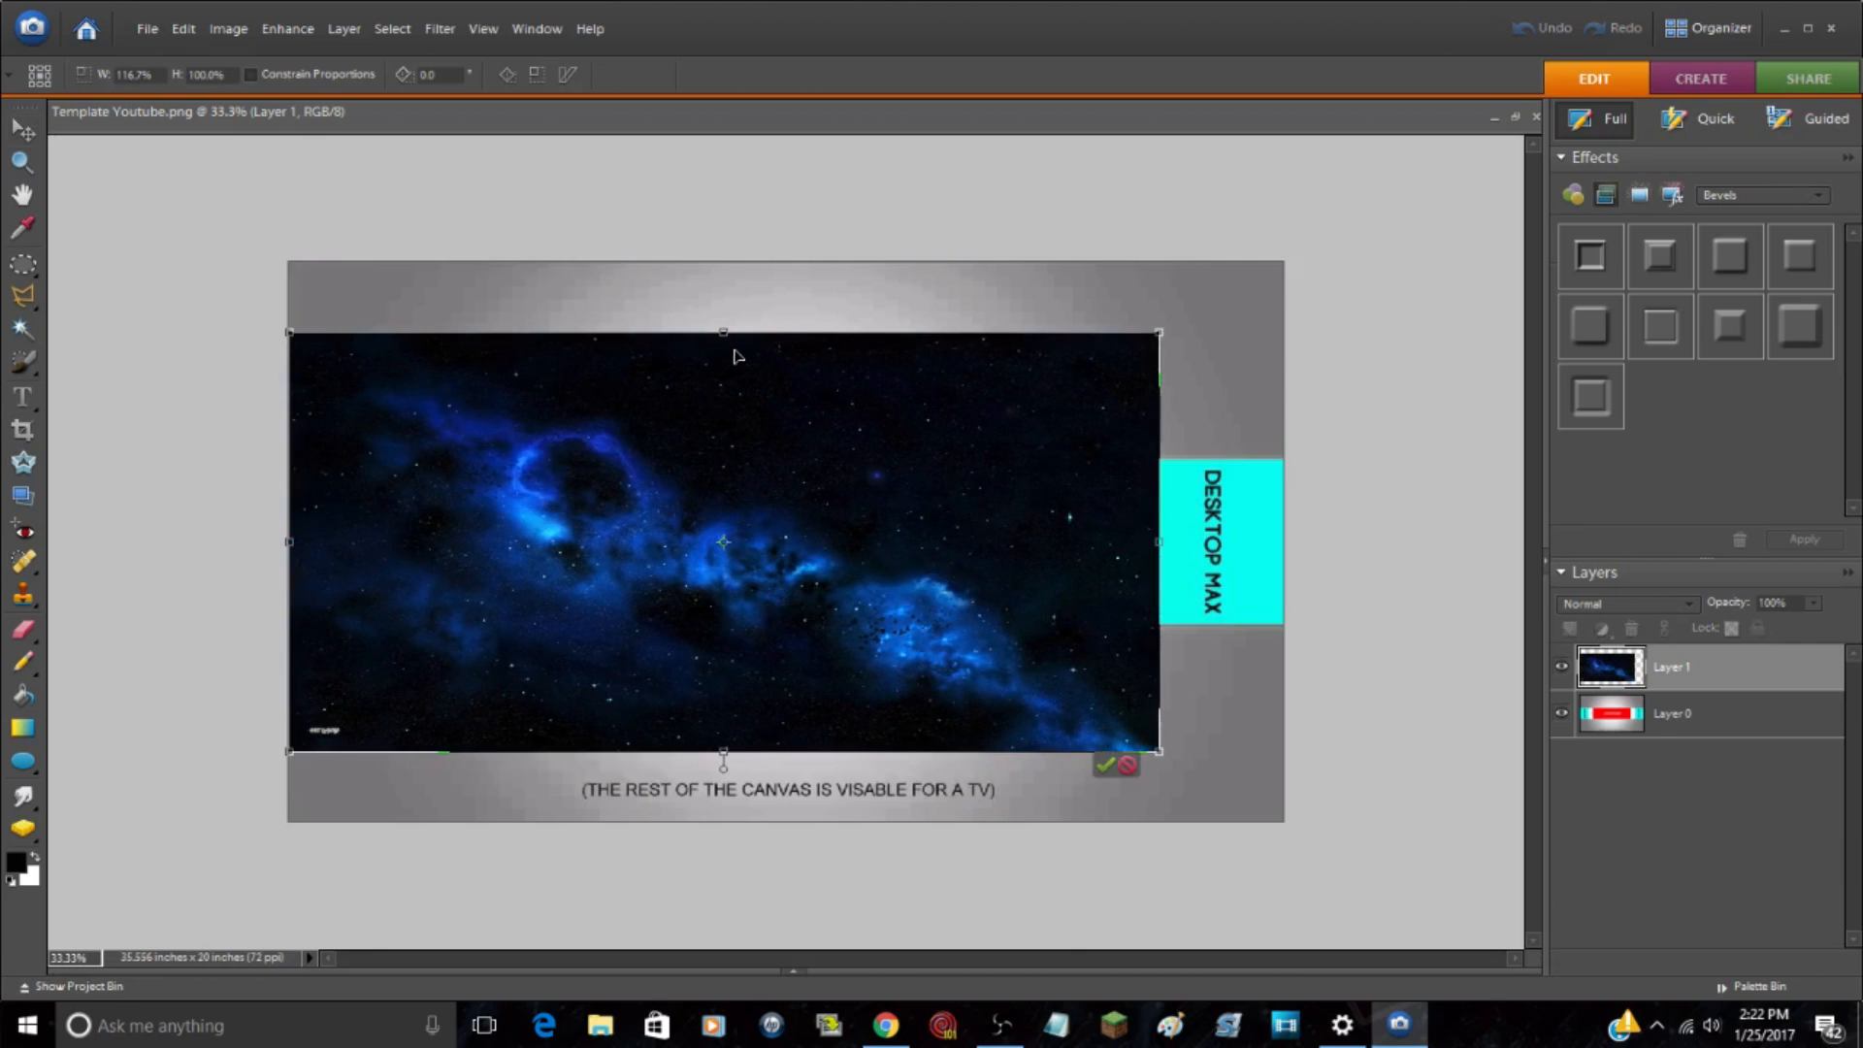
{"action": "left_click_drag", "start_coordinate": [723, 334], "coordinate": [724, 262]}
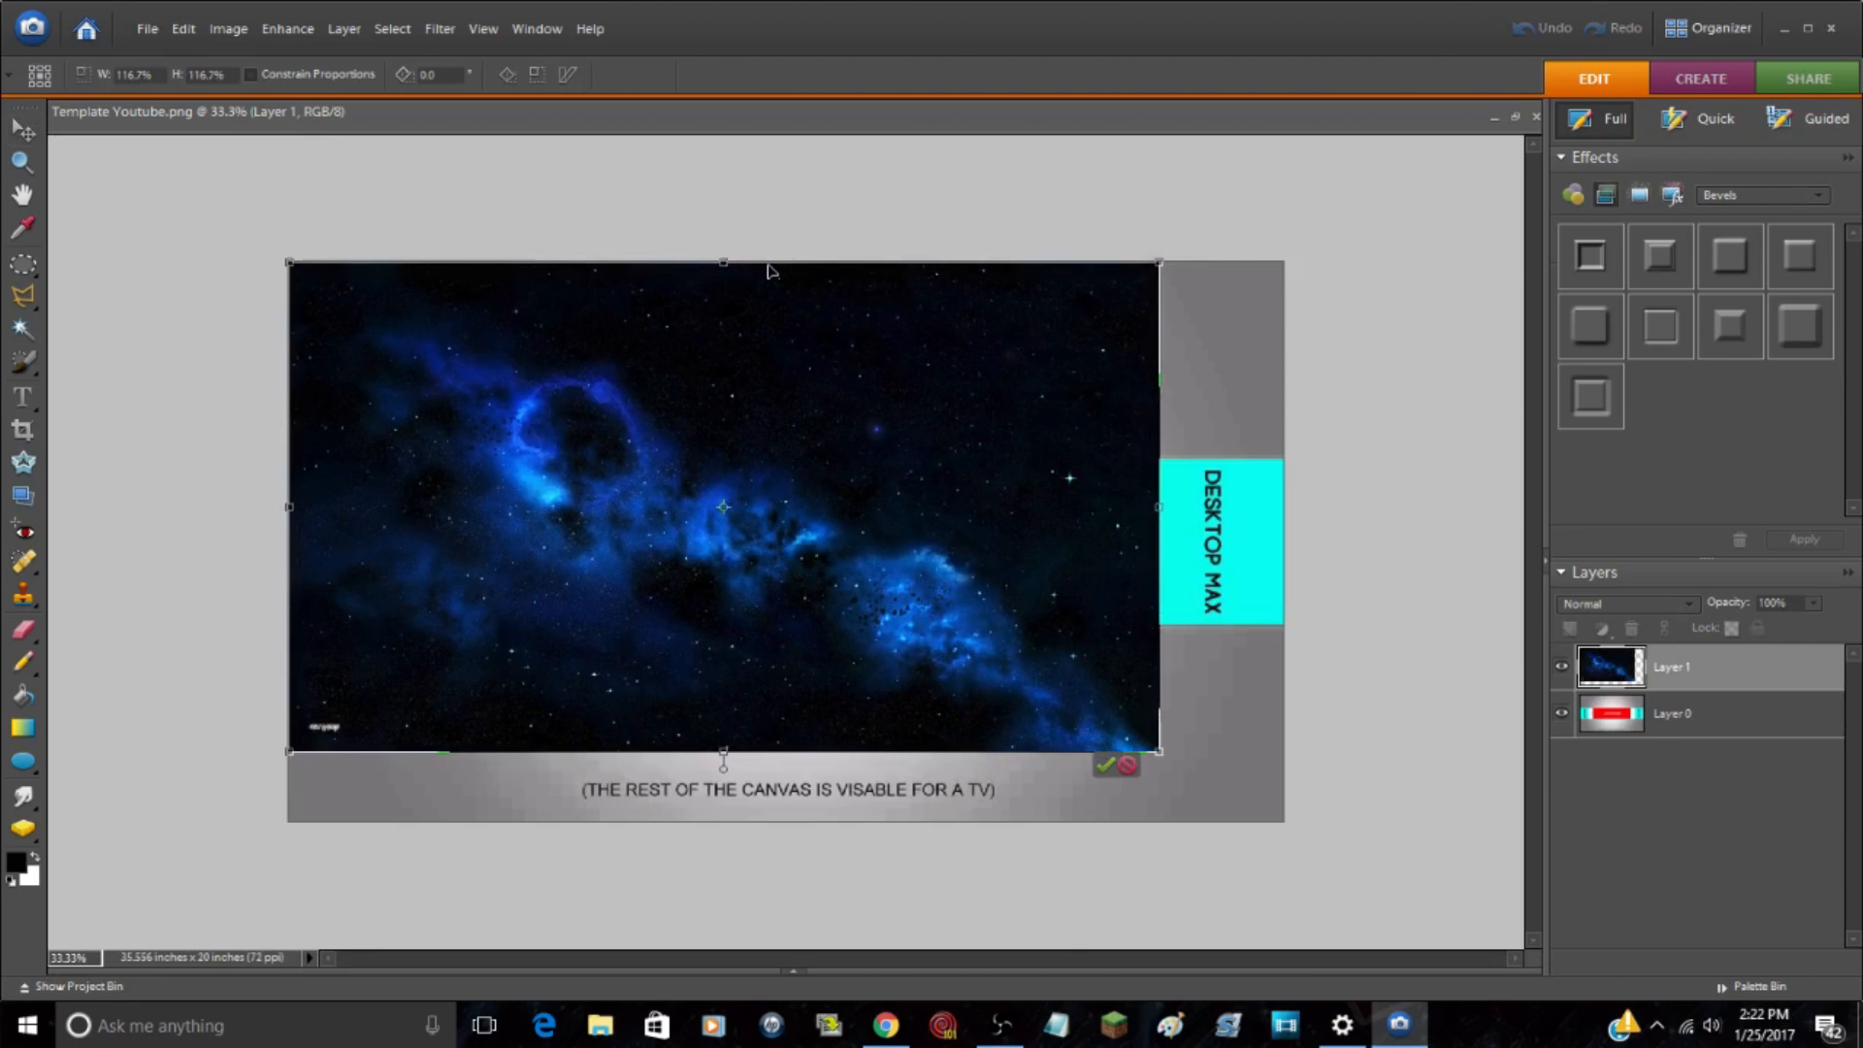
{"action": "left_click_drag", "start_coordinate": [1159, 506], "coordinate": [1284, 506]}
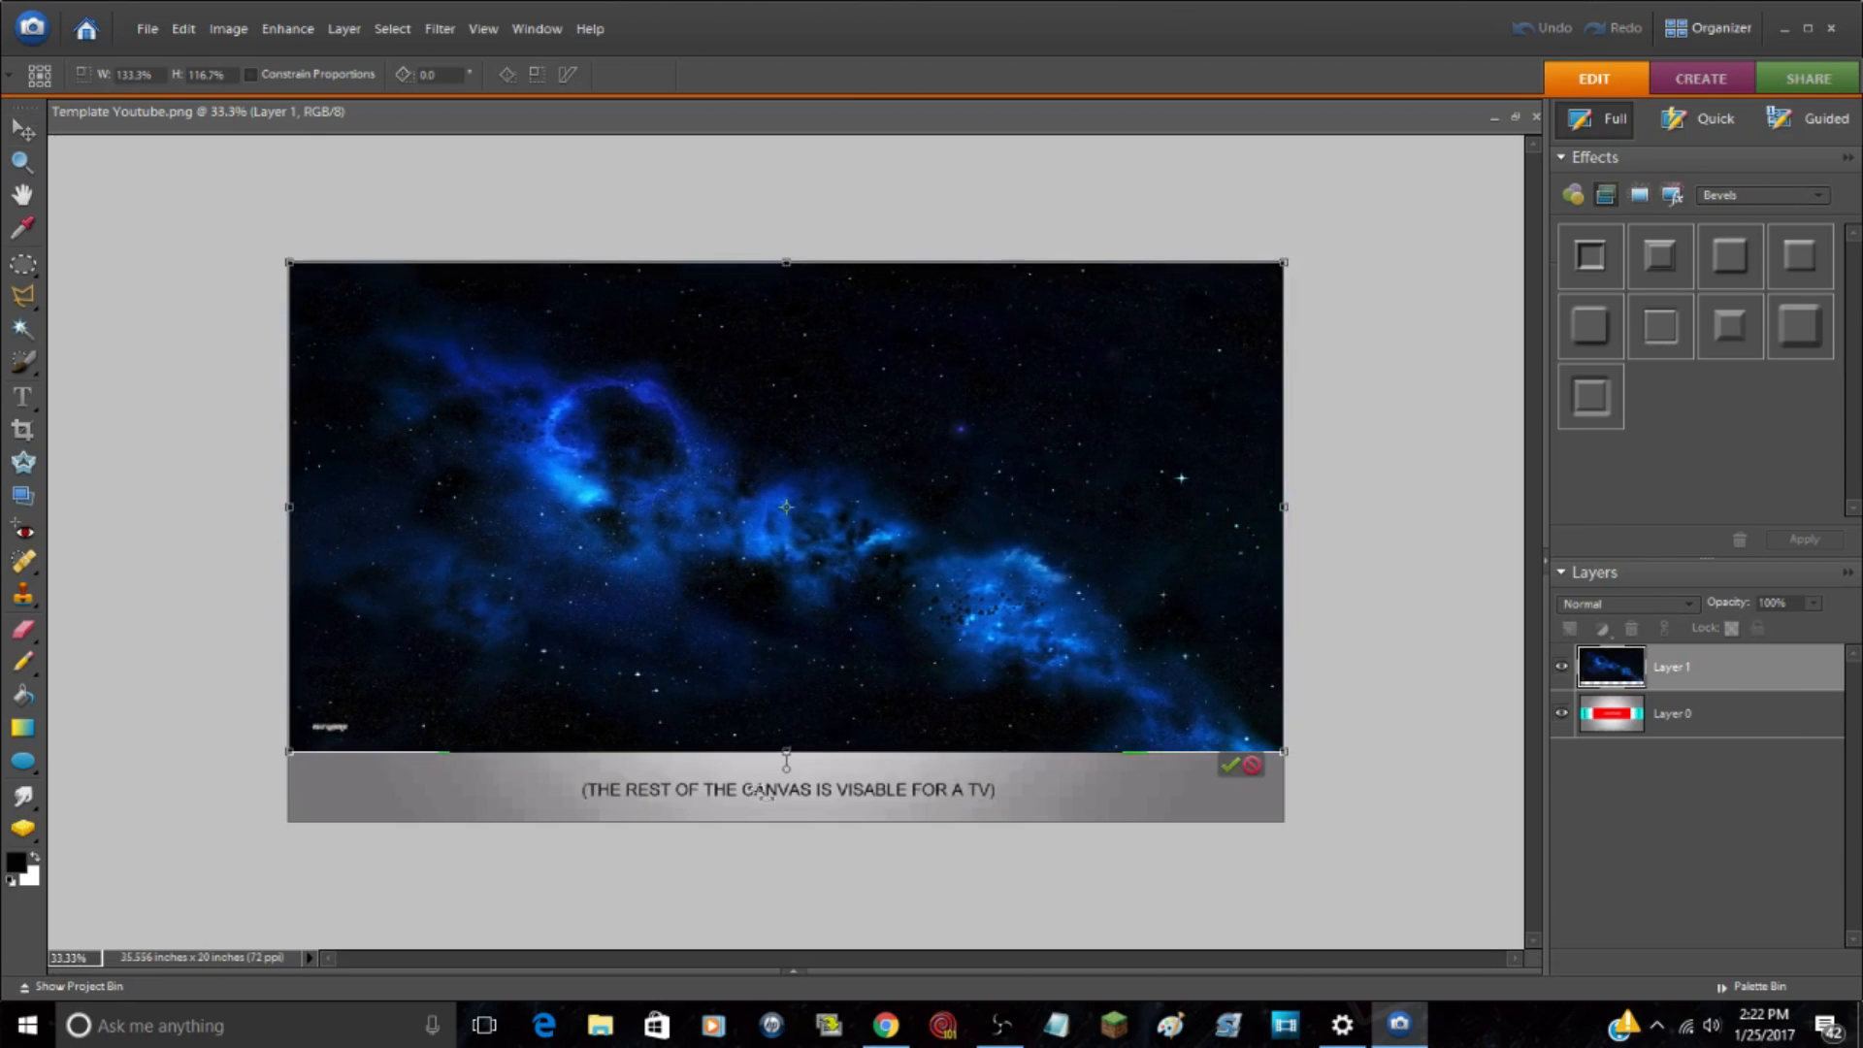
{"action": "left_click_drag", "start_coordinate": [792, 751], "coordinate": [800, 823]}
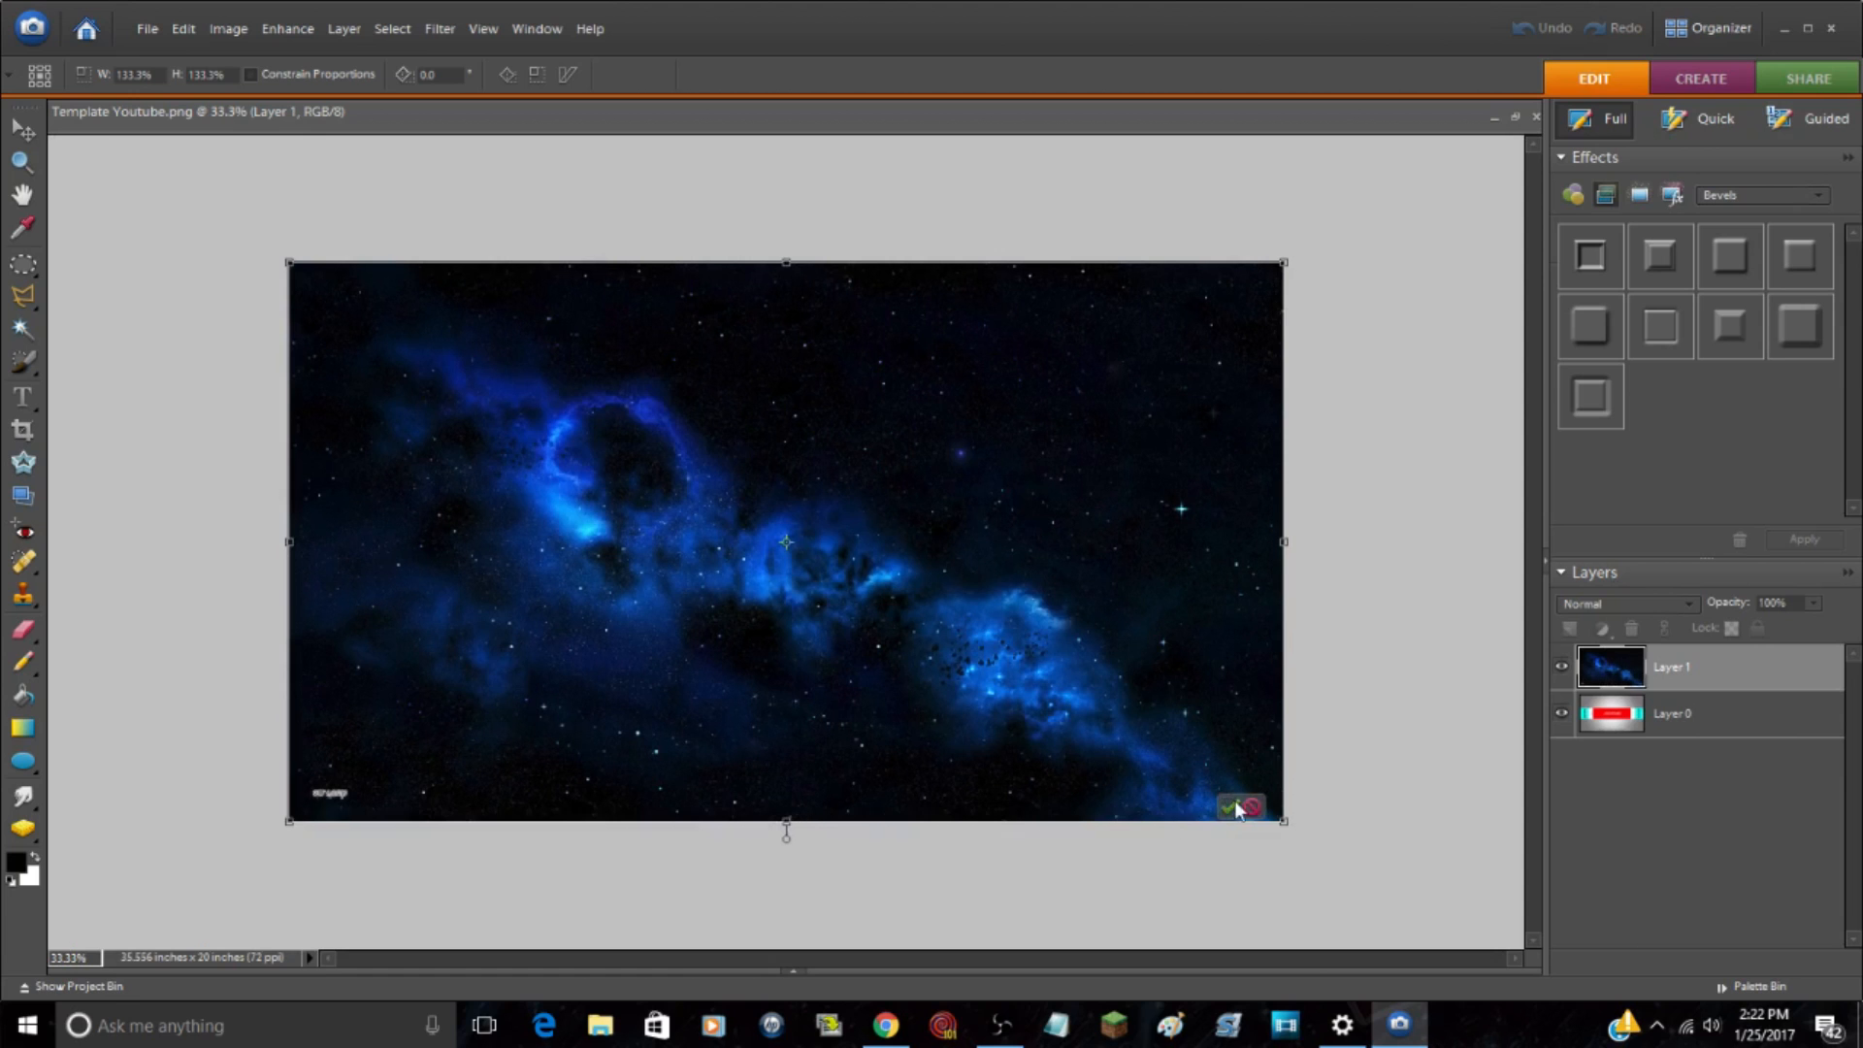
{"action": "left_click", "coordinate": [1240, 808]}
{"action": "left_click", "coordinate": [1429, 832]}
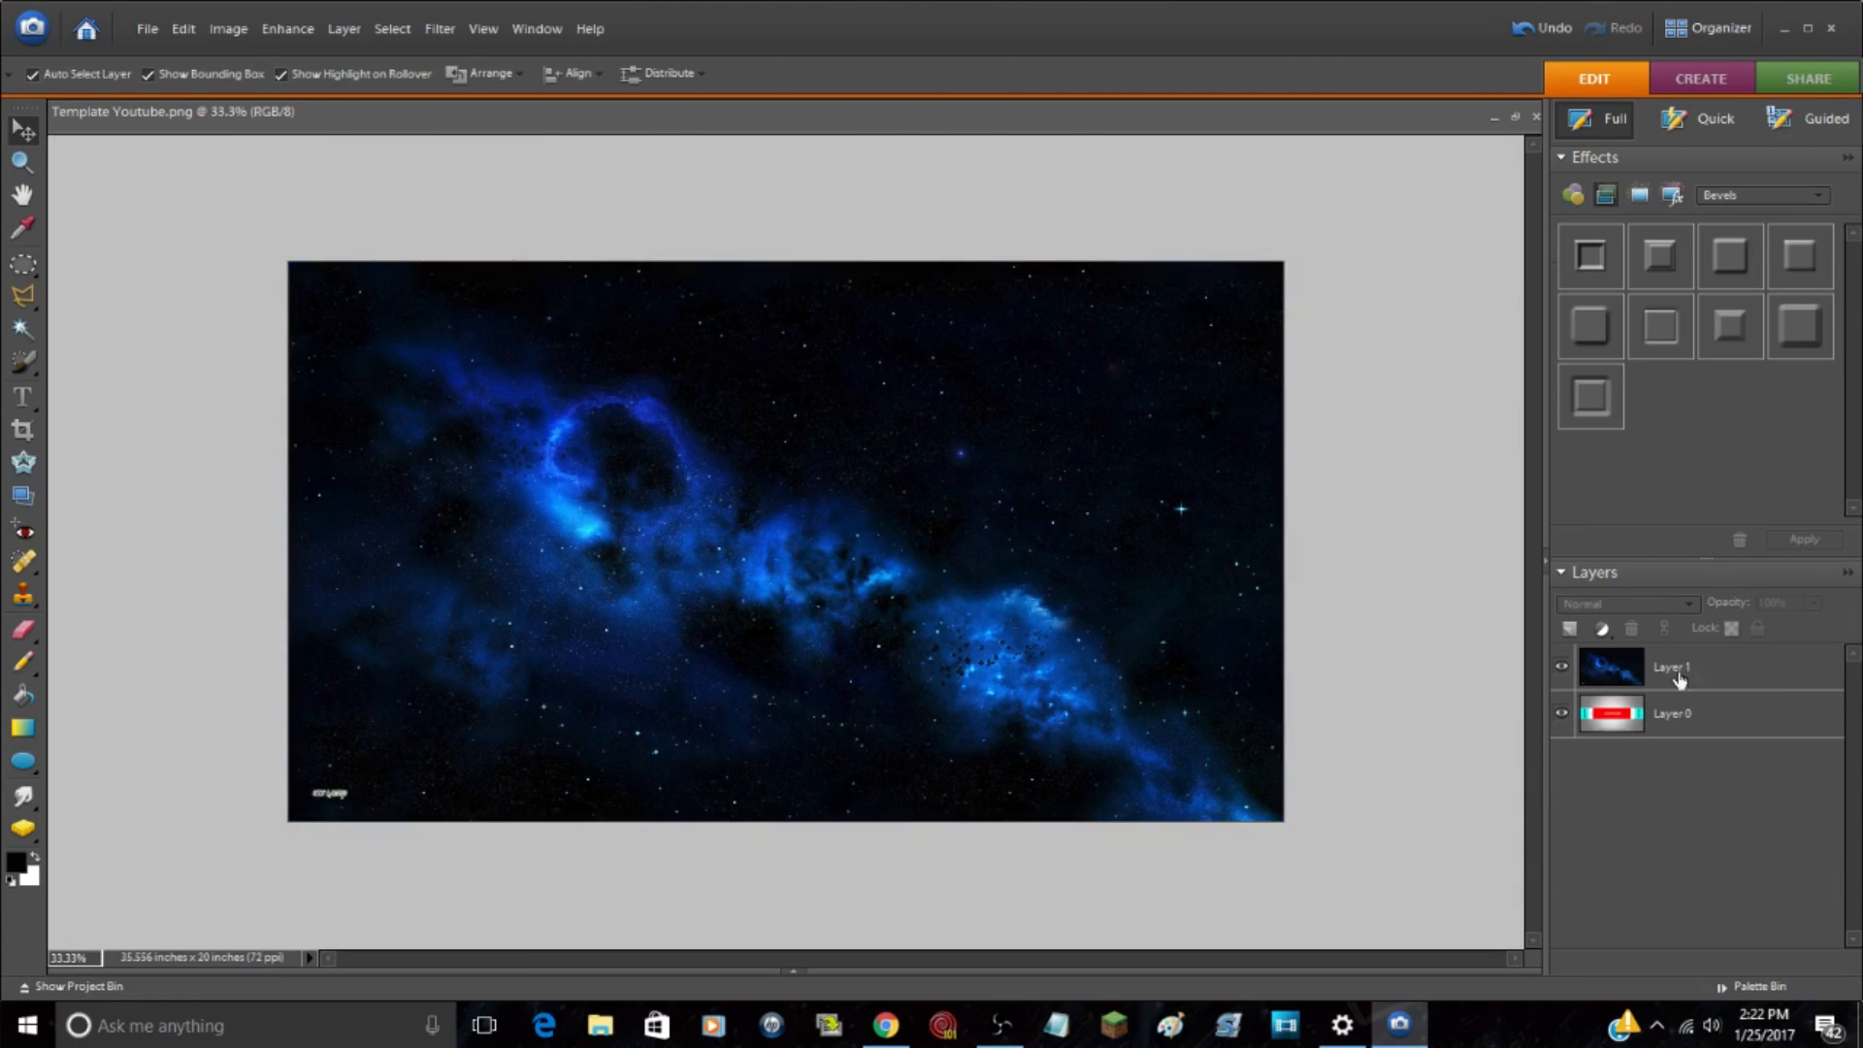
Step: Lower the opacity of the space image on Layer 1 to 85%
{"action": "left_click", "coordinate": [1736, 680]}
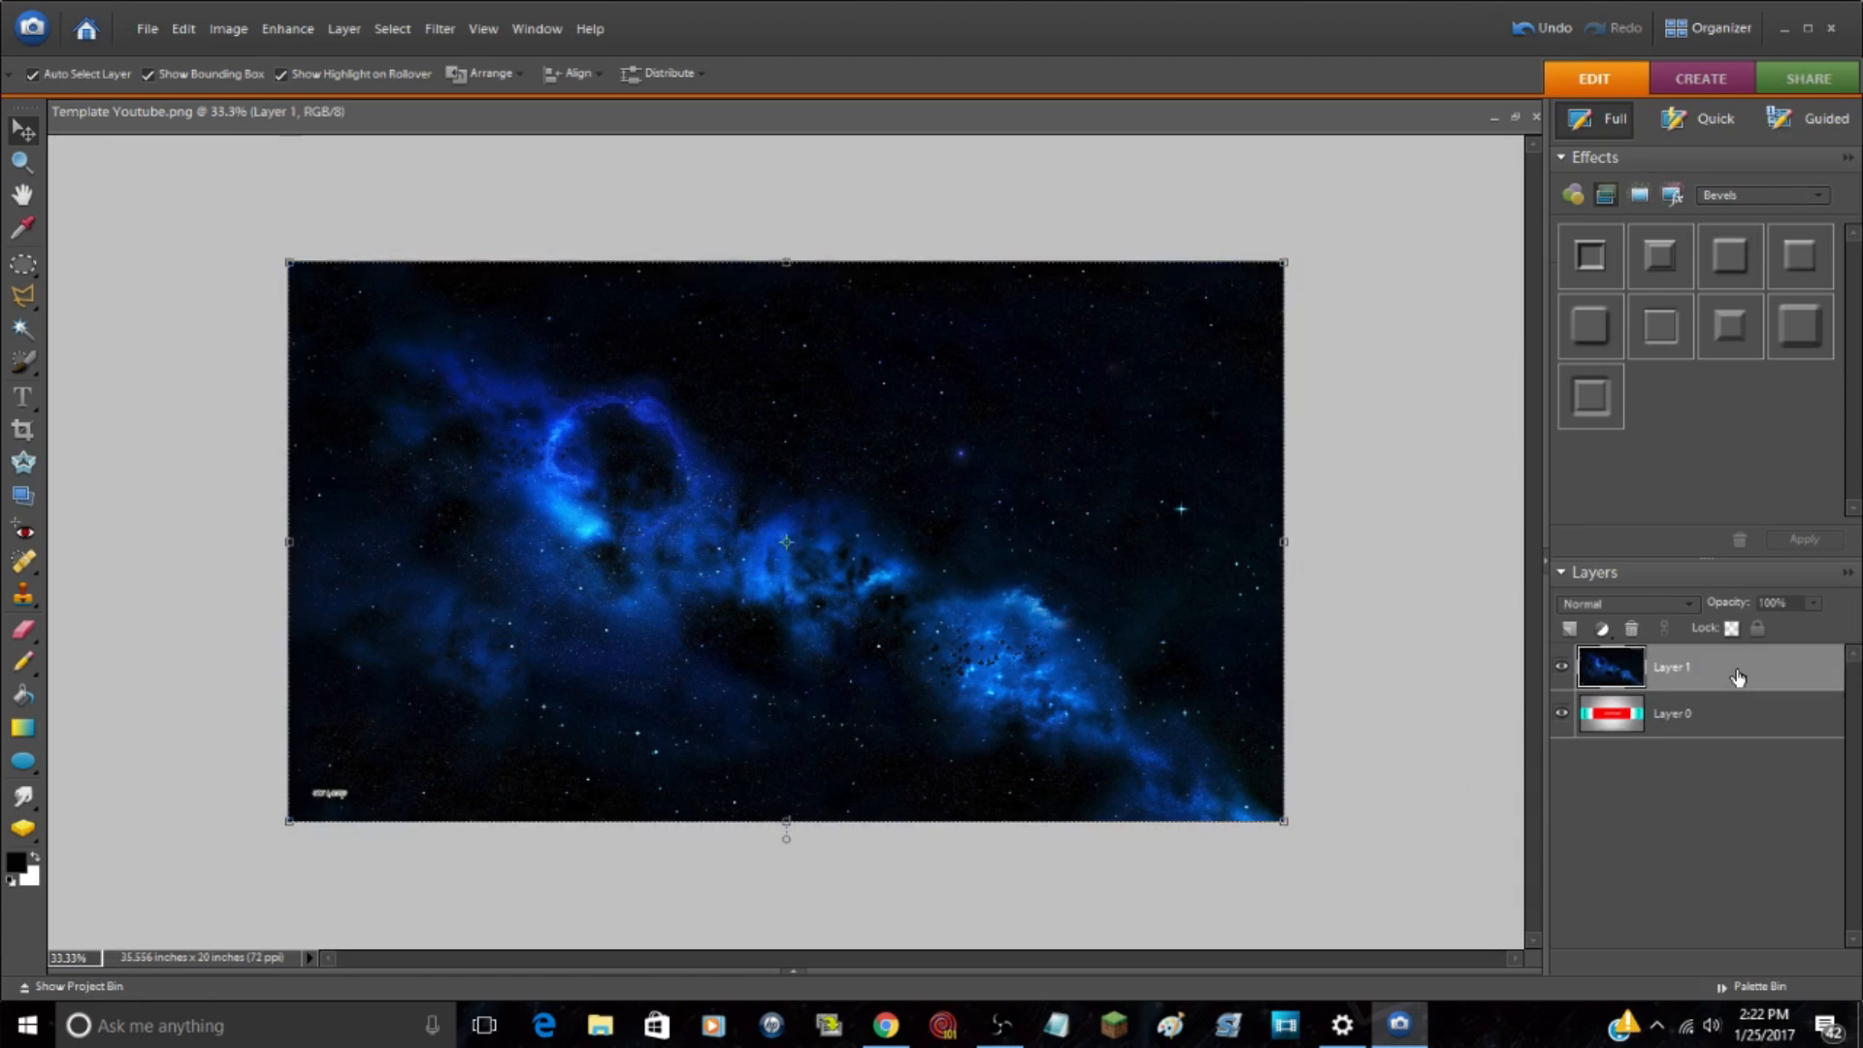
{"action": "left_click", "coordinate": [1821, 604]}
{"action": "left_click_drag", "start_coordinate": [1809, 631], "coordinate": [1753, 636]}
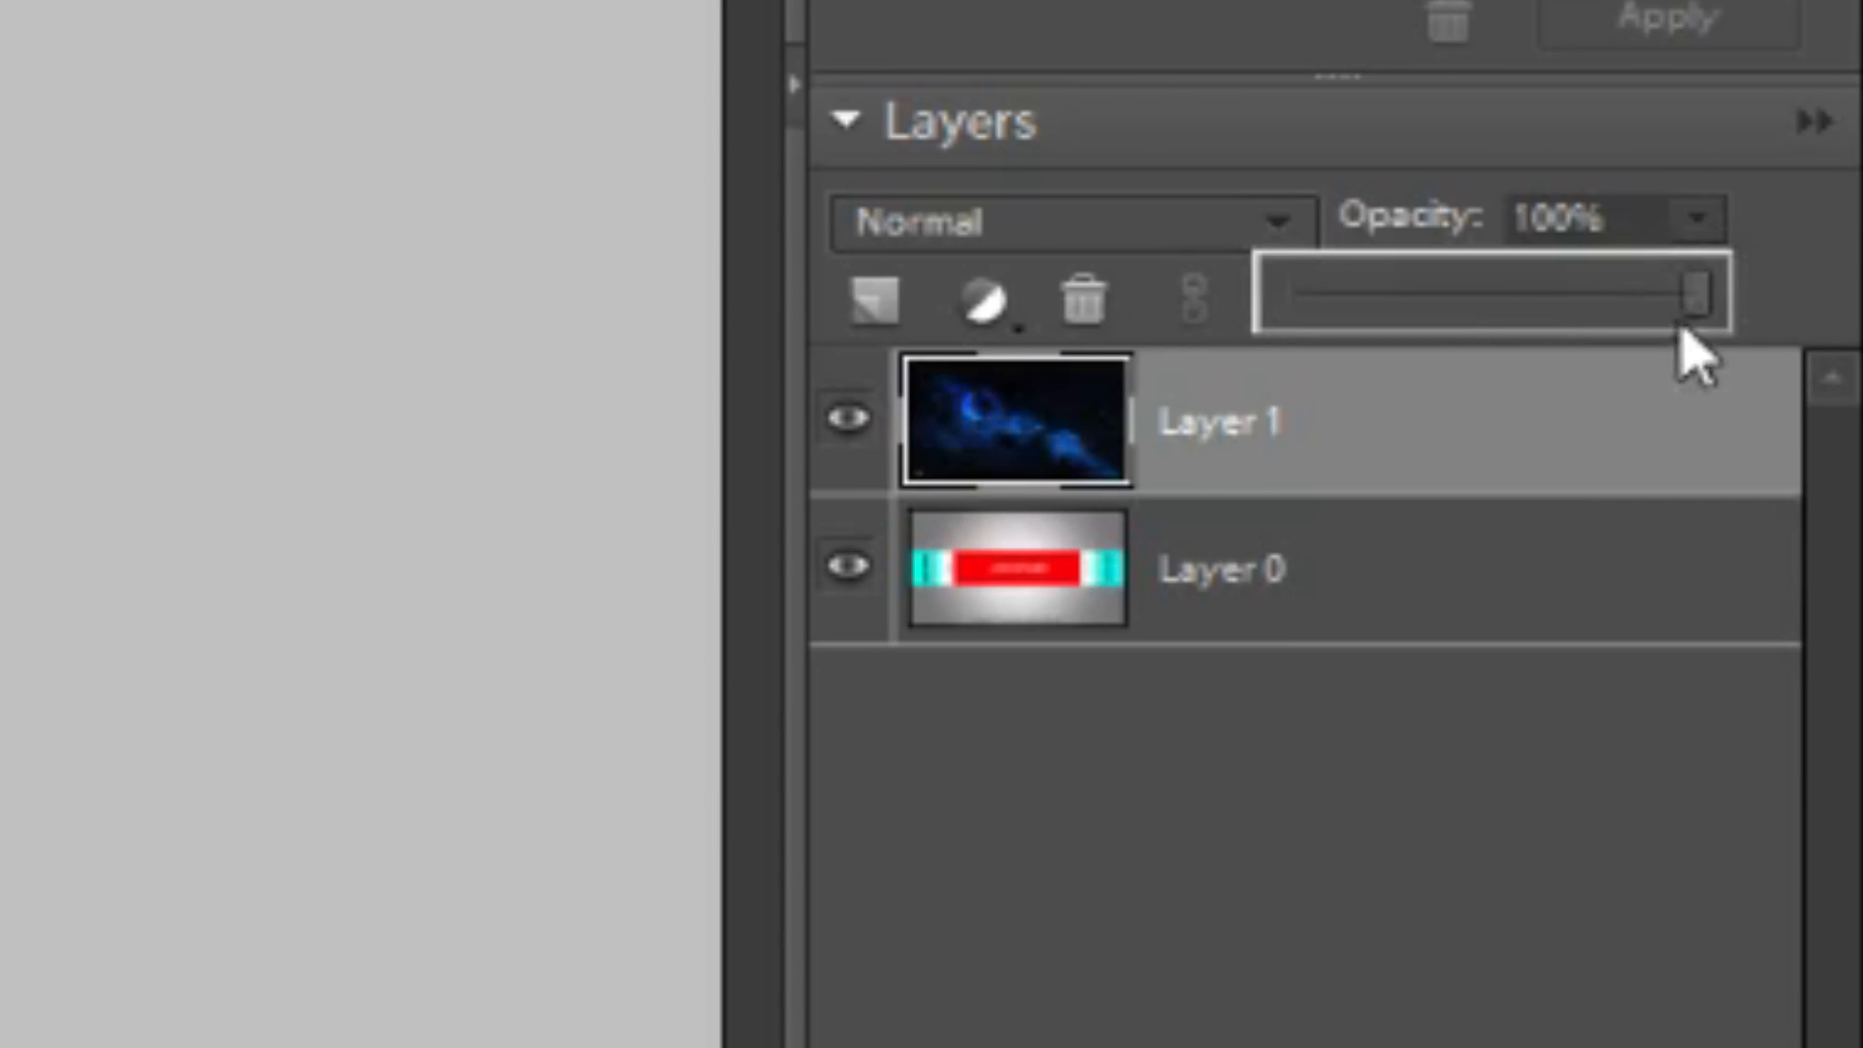
{"action": "left_click_drag", "start_coordinate": [1491, 324], "coordinate": [1640, 353]}
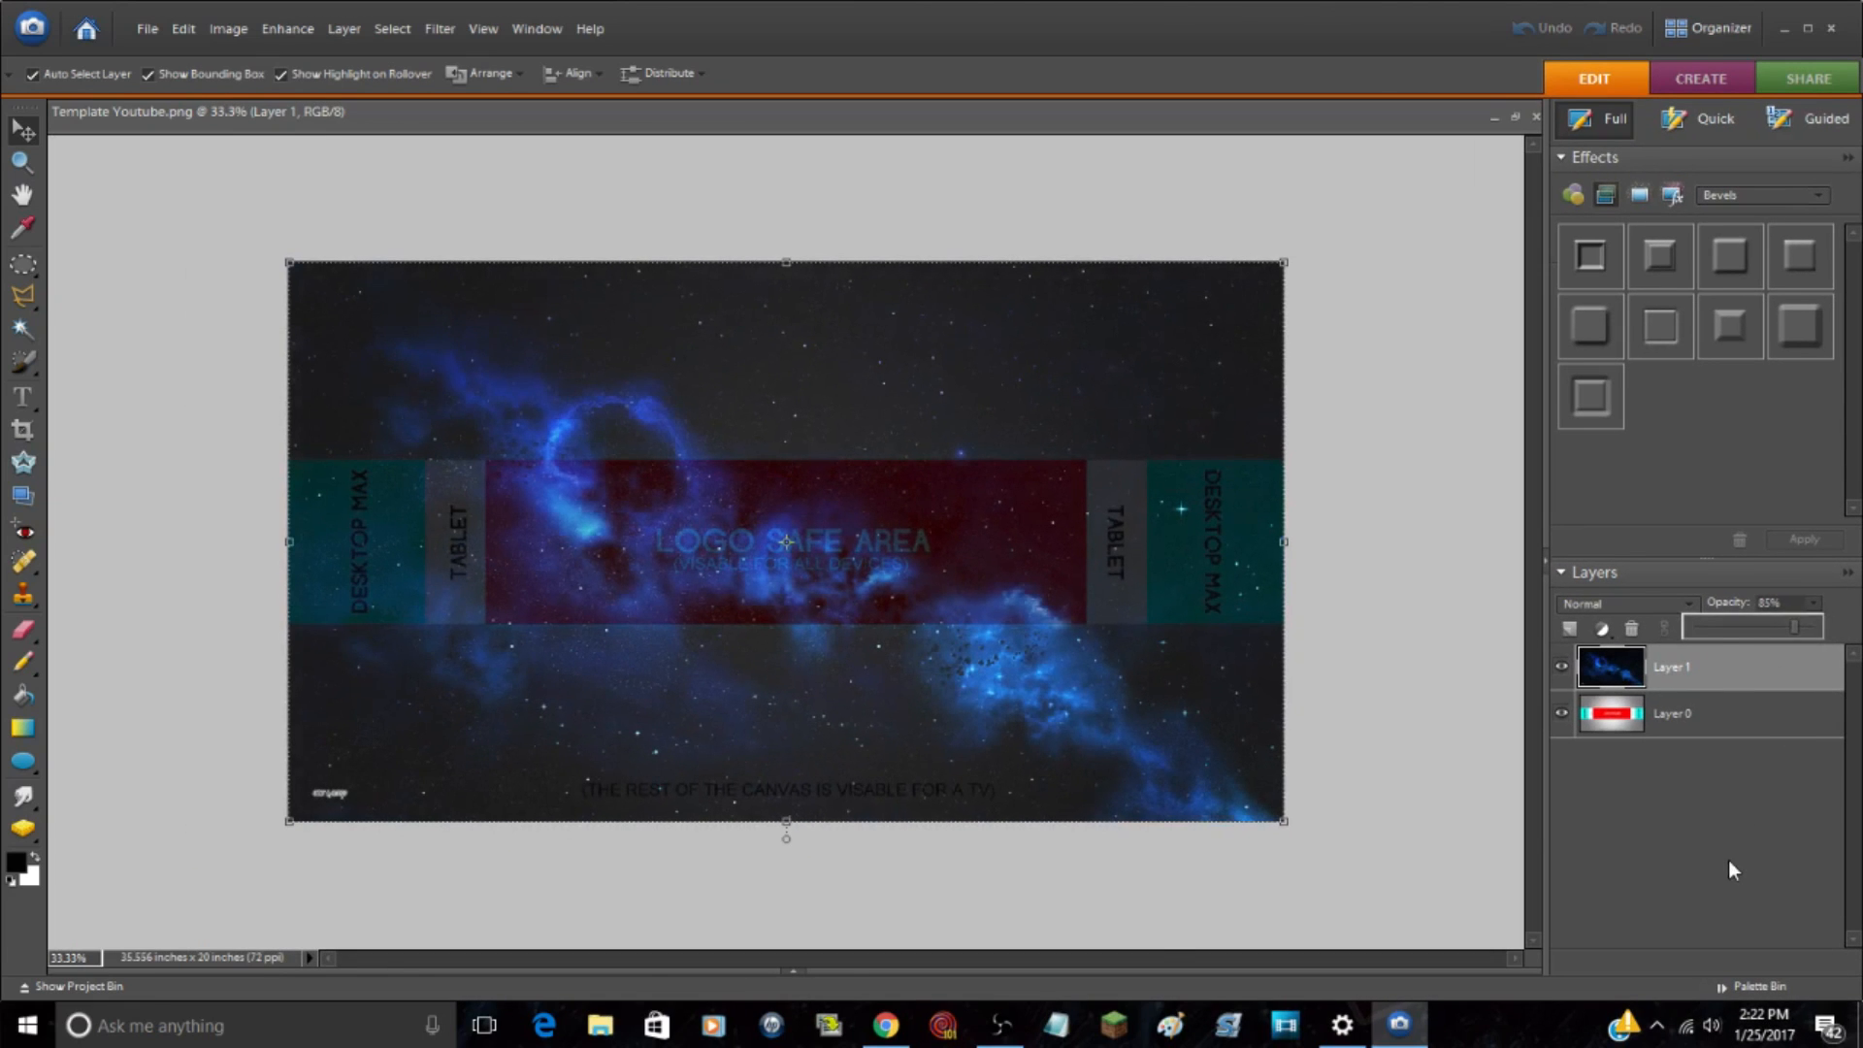
{"action": "left_click", "coordinate": [1729, 862]}
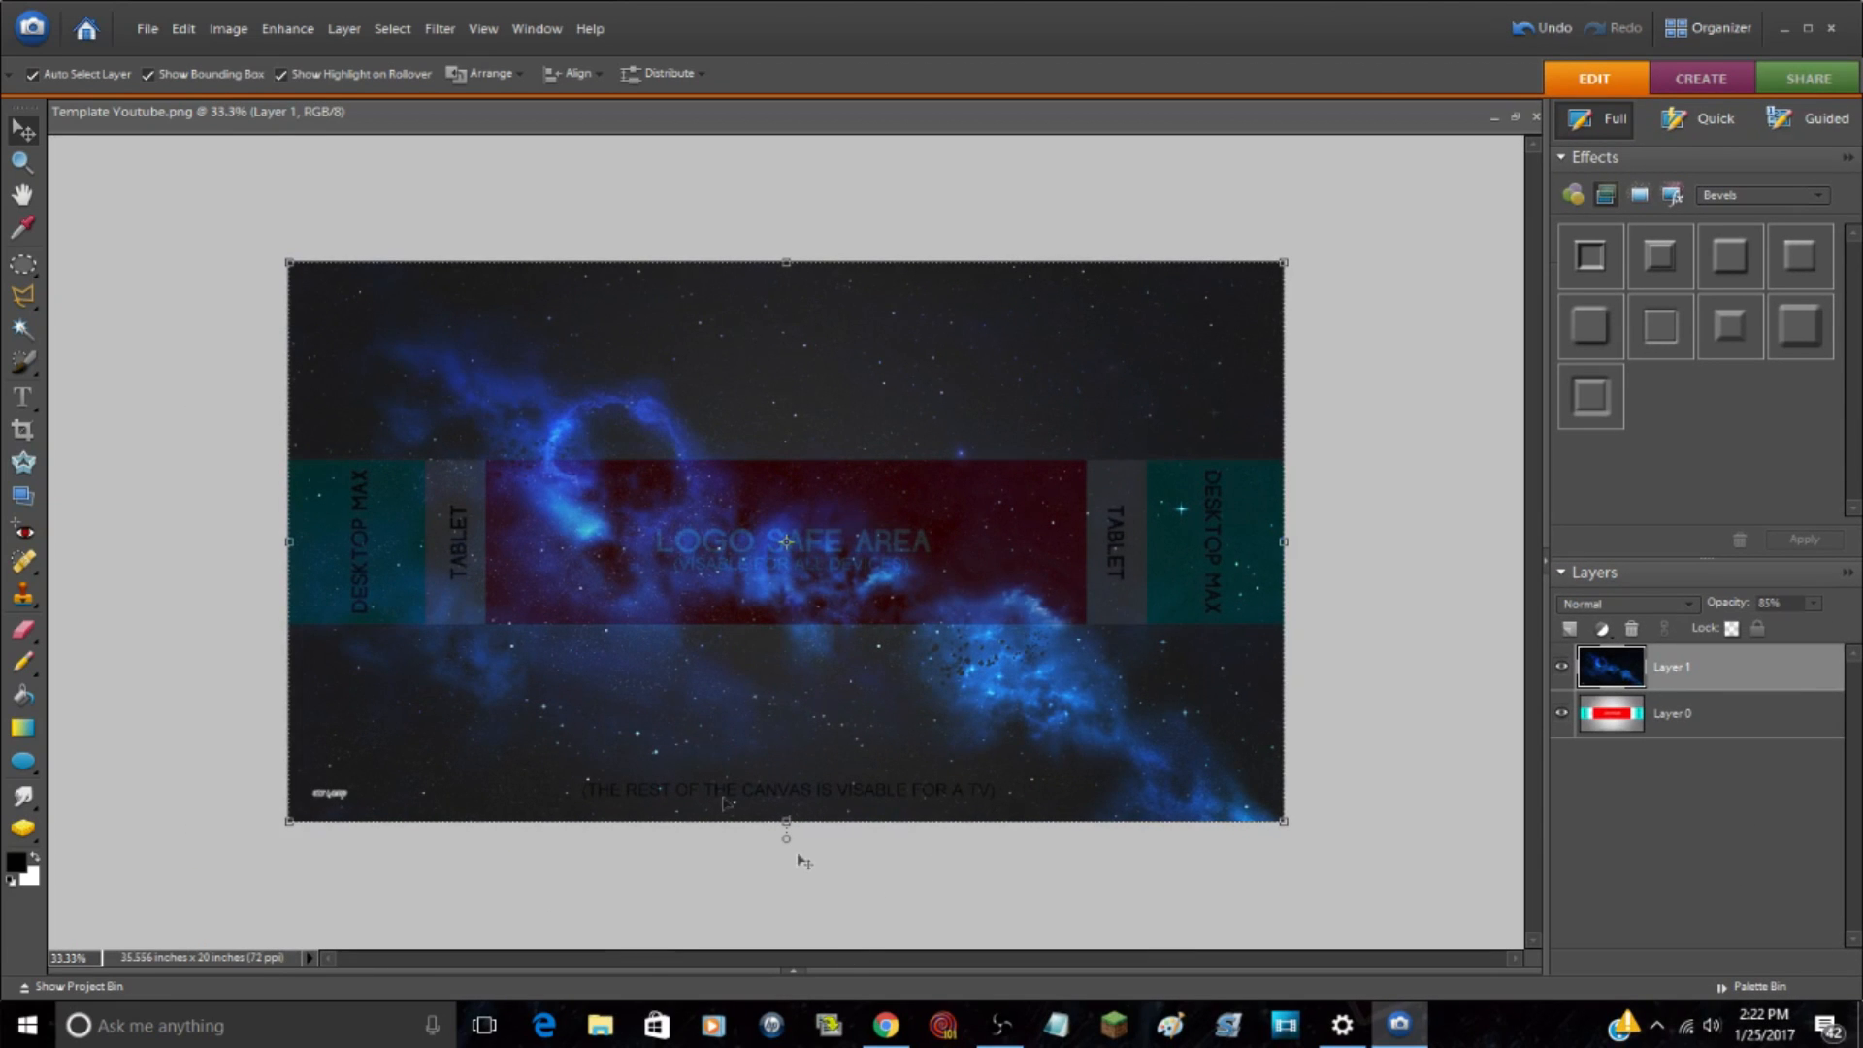
{"action": "left_click", "coordinate": [803, 900]}
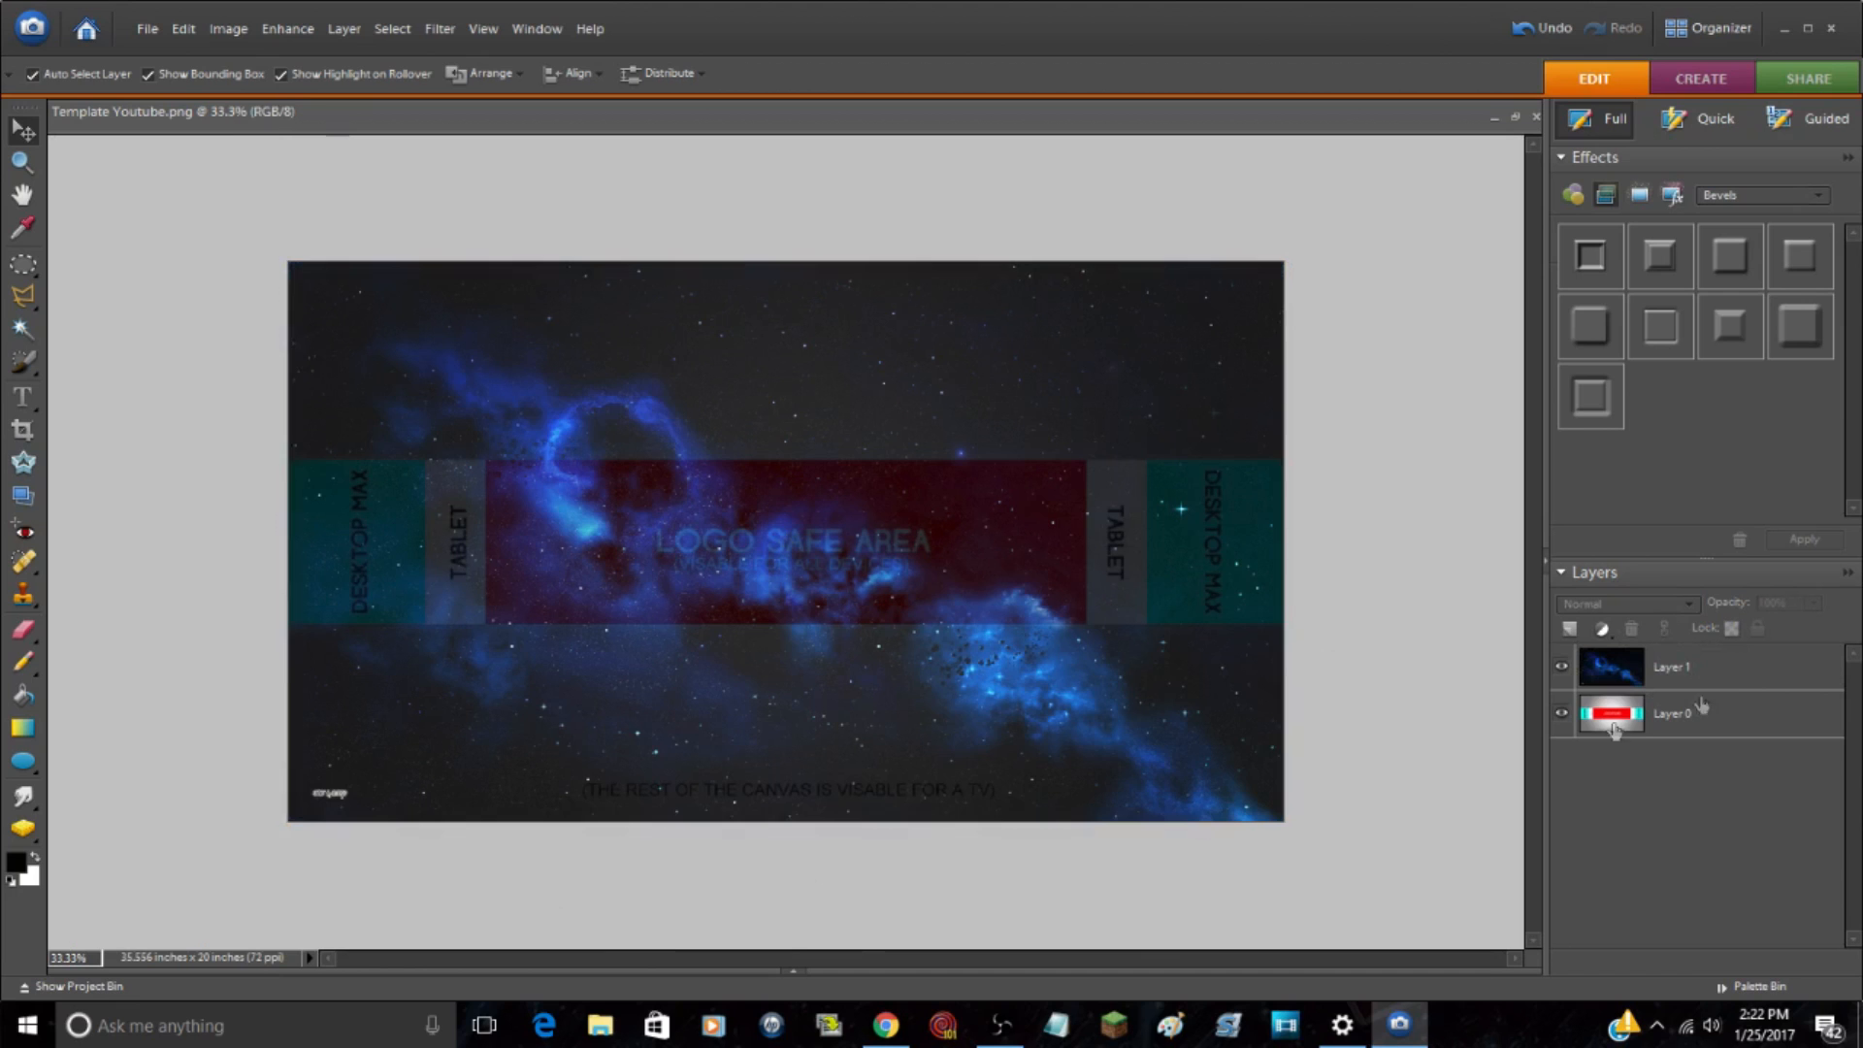
Step: Transform Layer 1 to about 120.2% width and 118.7% height, rotated -7.5 degrees, with its upper corner pulled slightly inward
{"action": "left_click", "coordinate": [1733, 677]}
{"action": "key", "text": "ctrl+t"}
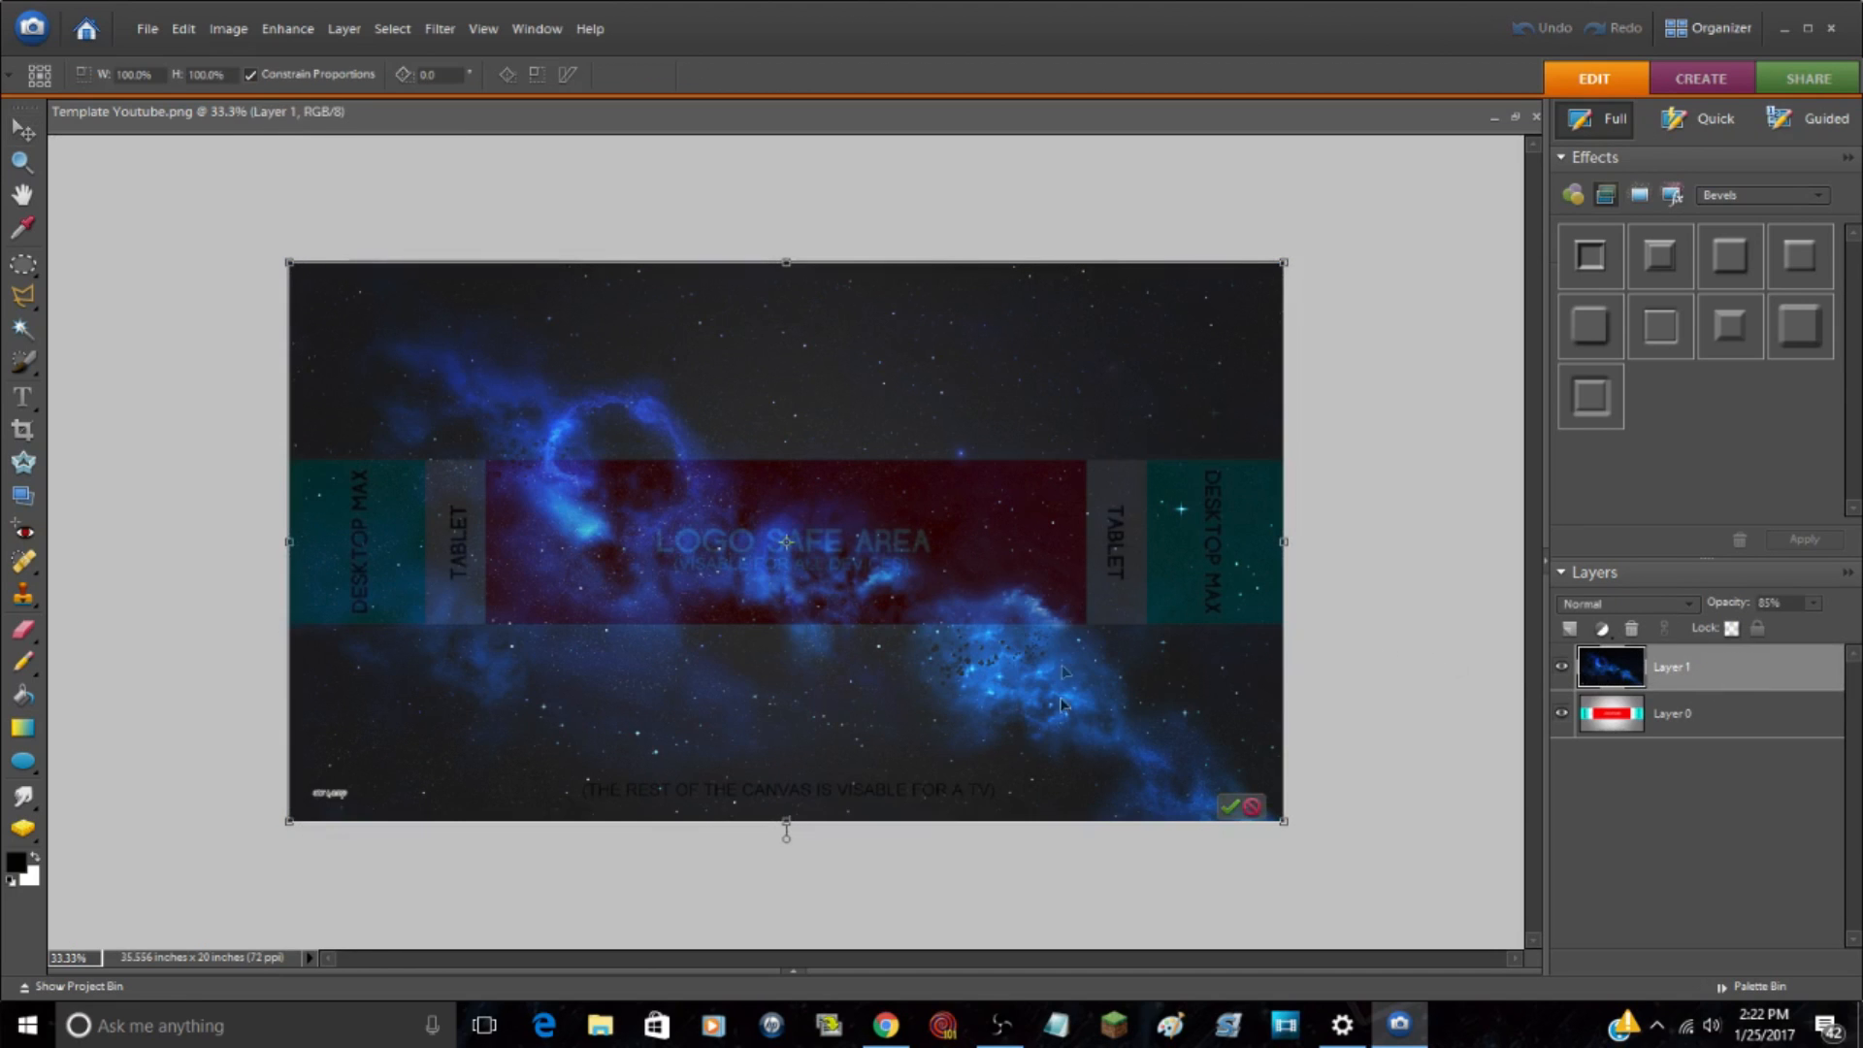
{"action": "left_click_drag", "start_coordinate": [290, 264], "coordinate": [200, 211]}
{"action": "left_click_drag", "start_coordinate": [1287, 820], "coordinate": [1457, 807]}
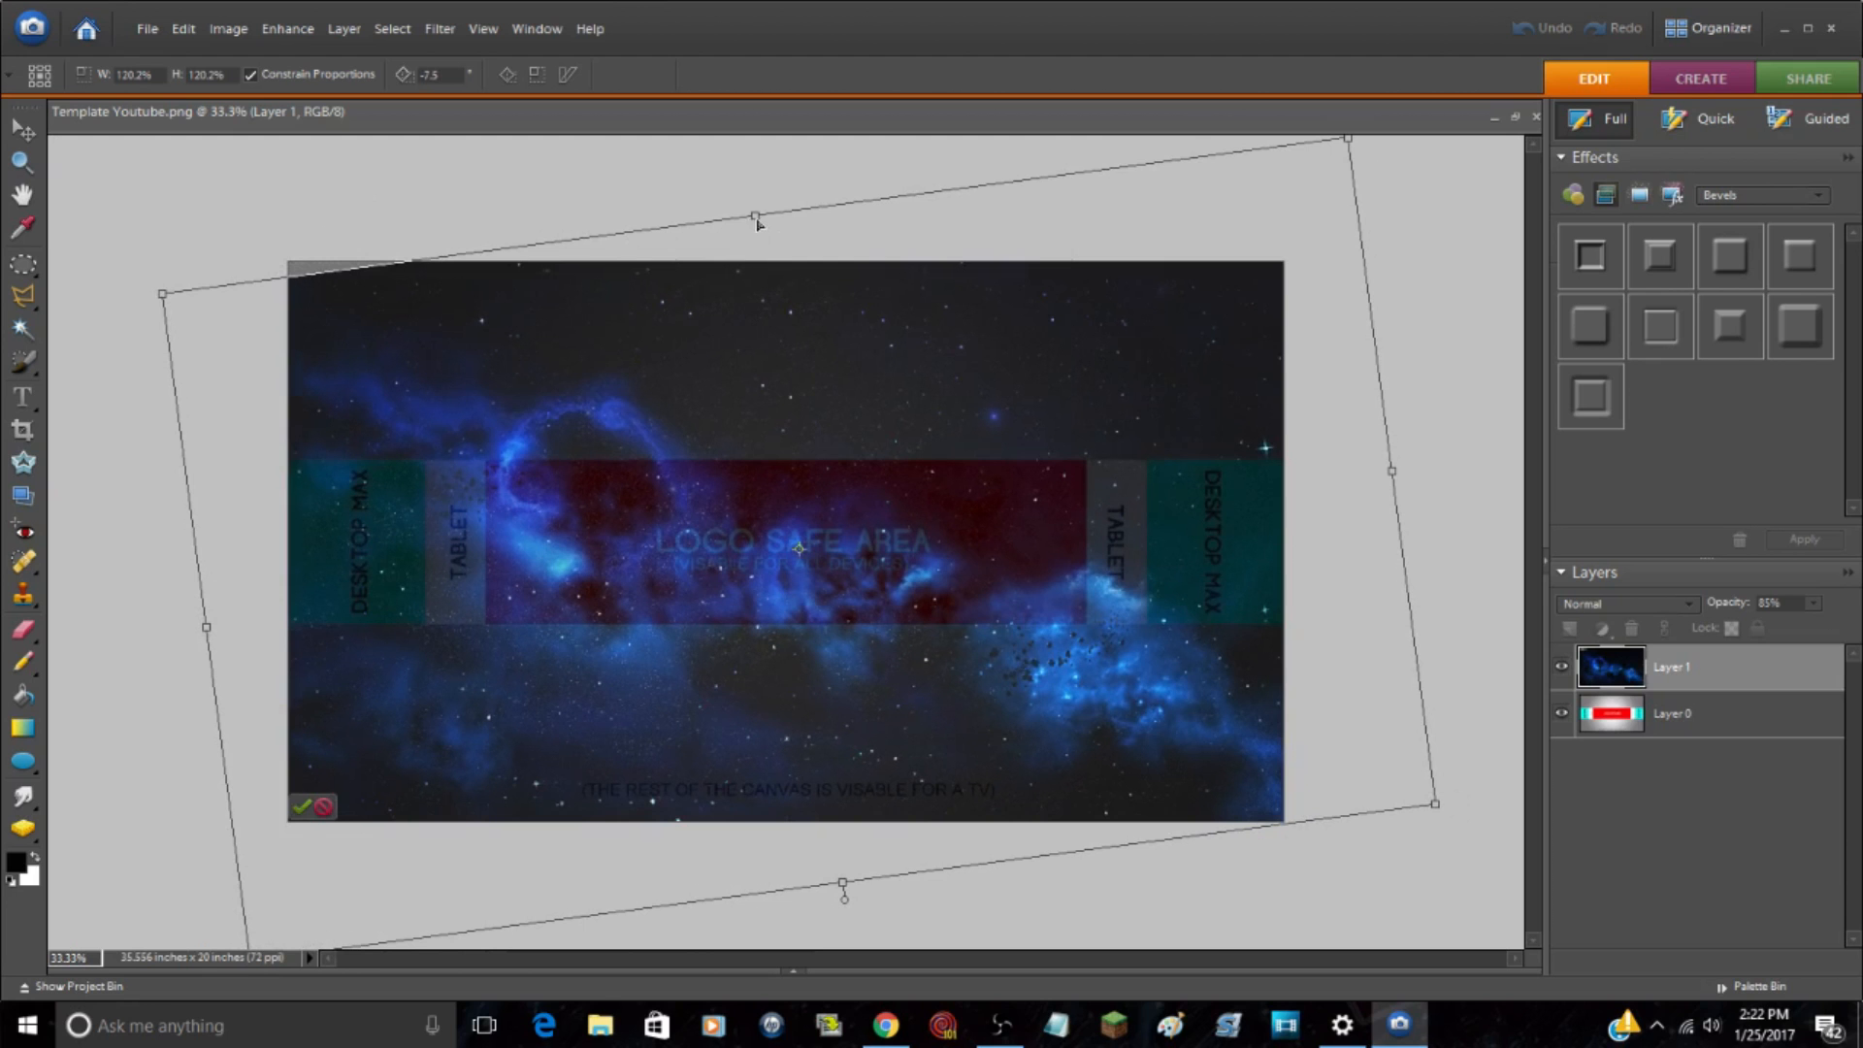
{"action": "left_click_drag", "start_coordinate": [755, 220], "coordinate": [776, 231]}
{"action": "mouse_move", "coordinate": [198, 308]}
{"action": "left_mouse_down"}
{"action": "mouse_move", "coordinate": [241, 281]}
{"action": "mouse_move", "coordinate": [226, 293]}
{"action": "left_mouse_up"}
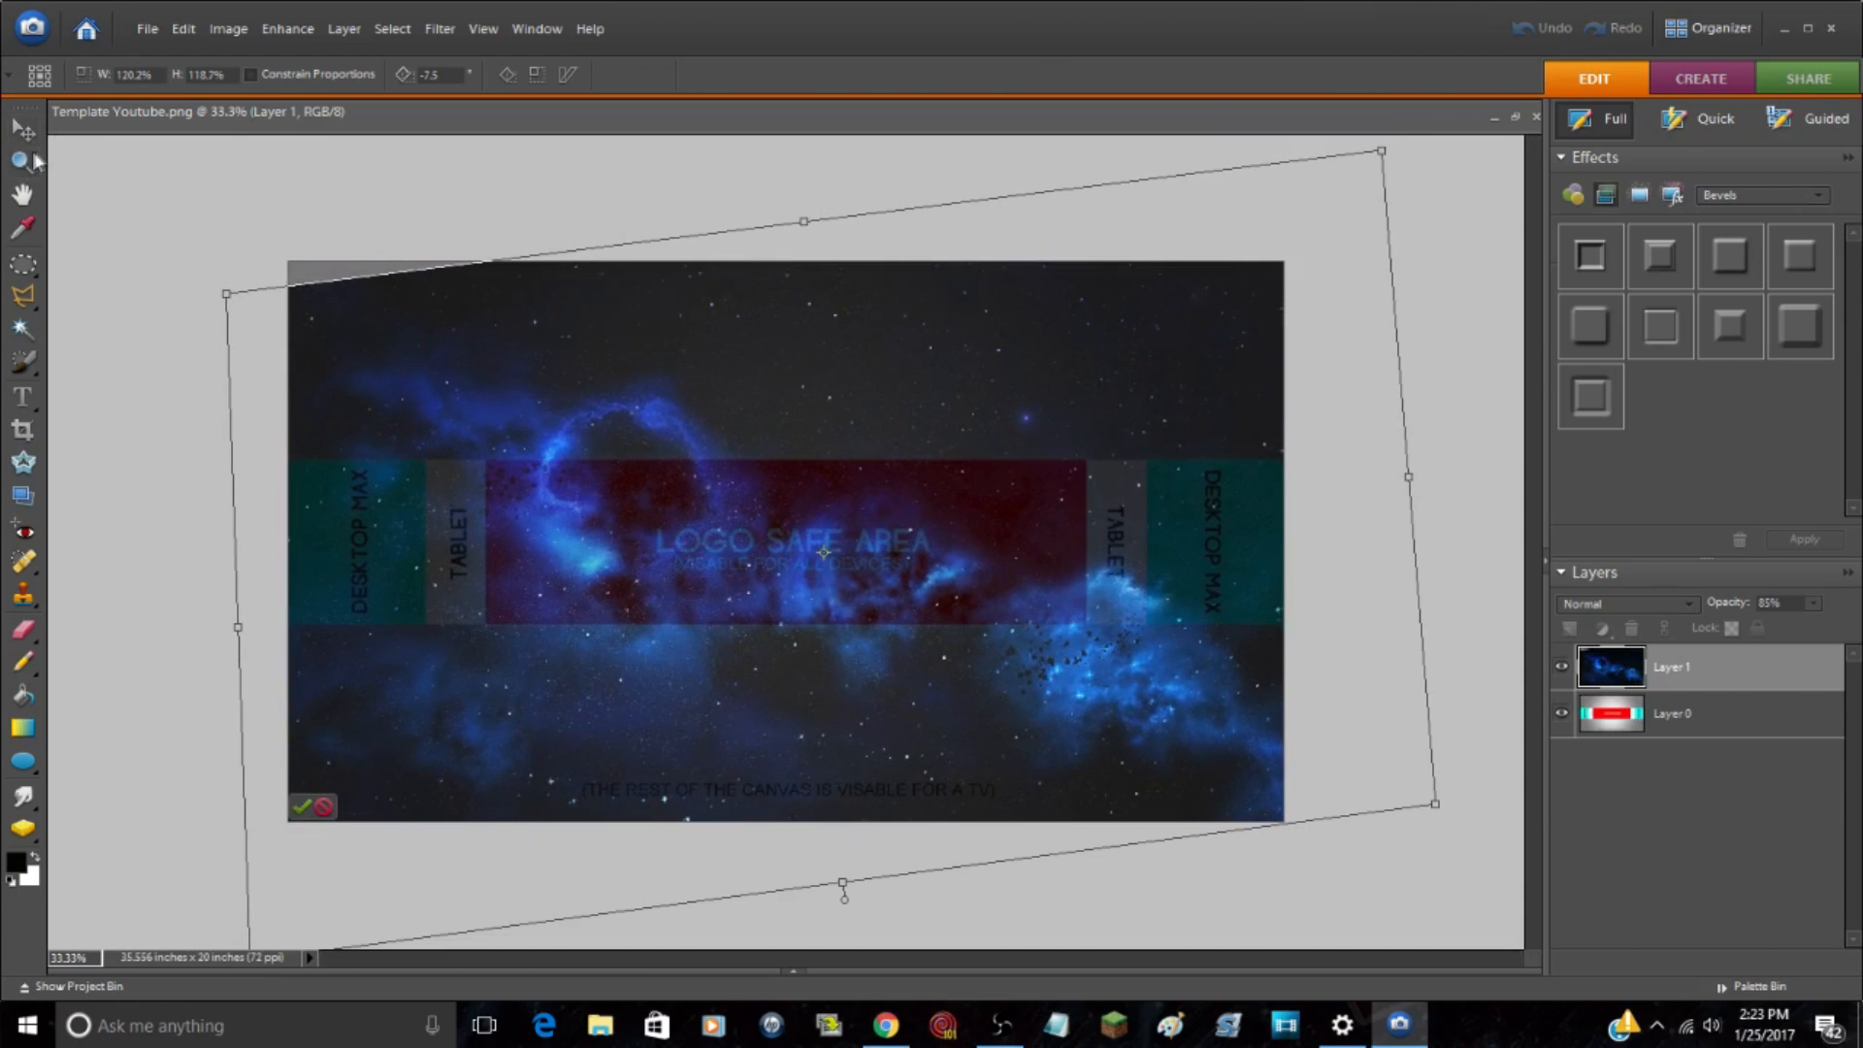
{"action": "left_click", "coordinate": [303, 809]}
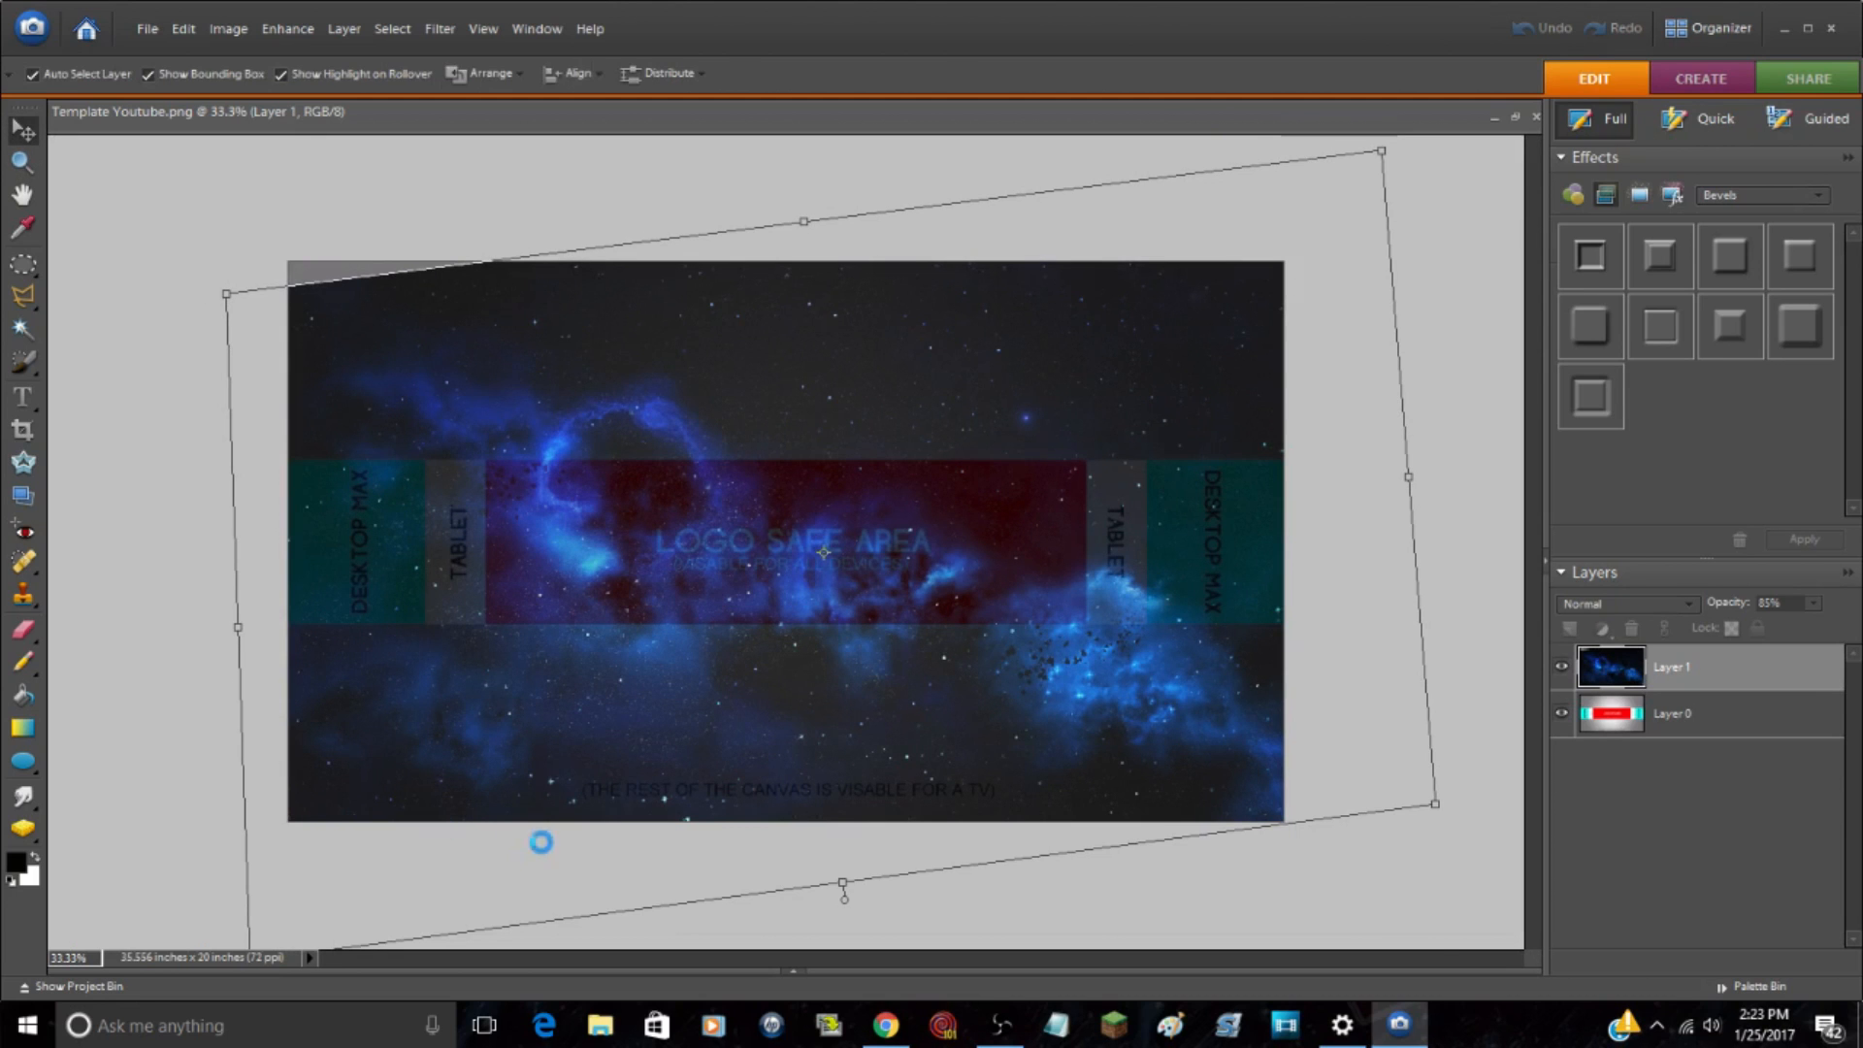
Step: Transform Layer 1 again to about 105.4% width and 92.9% height, rotated 6.4 degrees with skewed corners, covering the whole canvas
{"action": "left_click", "coordinate": [26, 167]}
{"action": "left_click", "coordinate": [488, 481]}
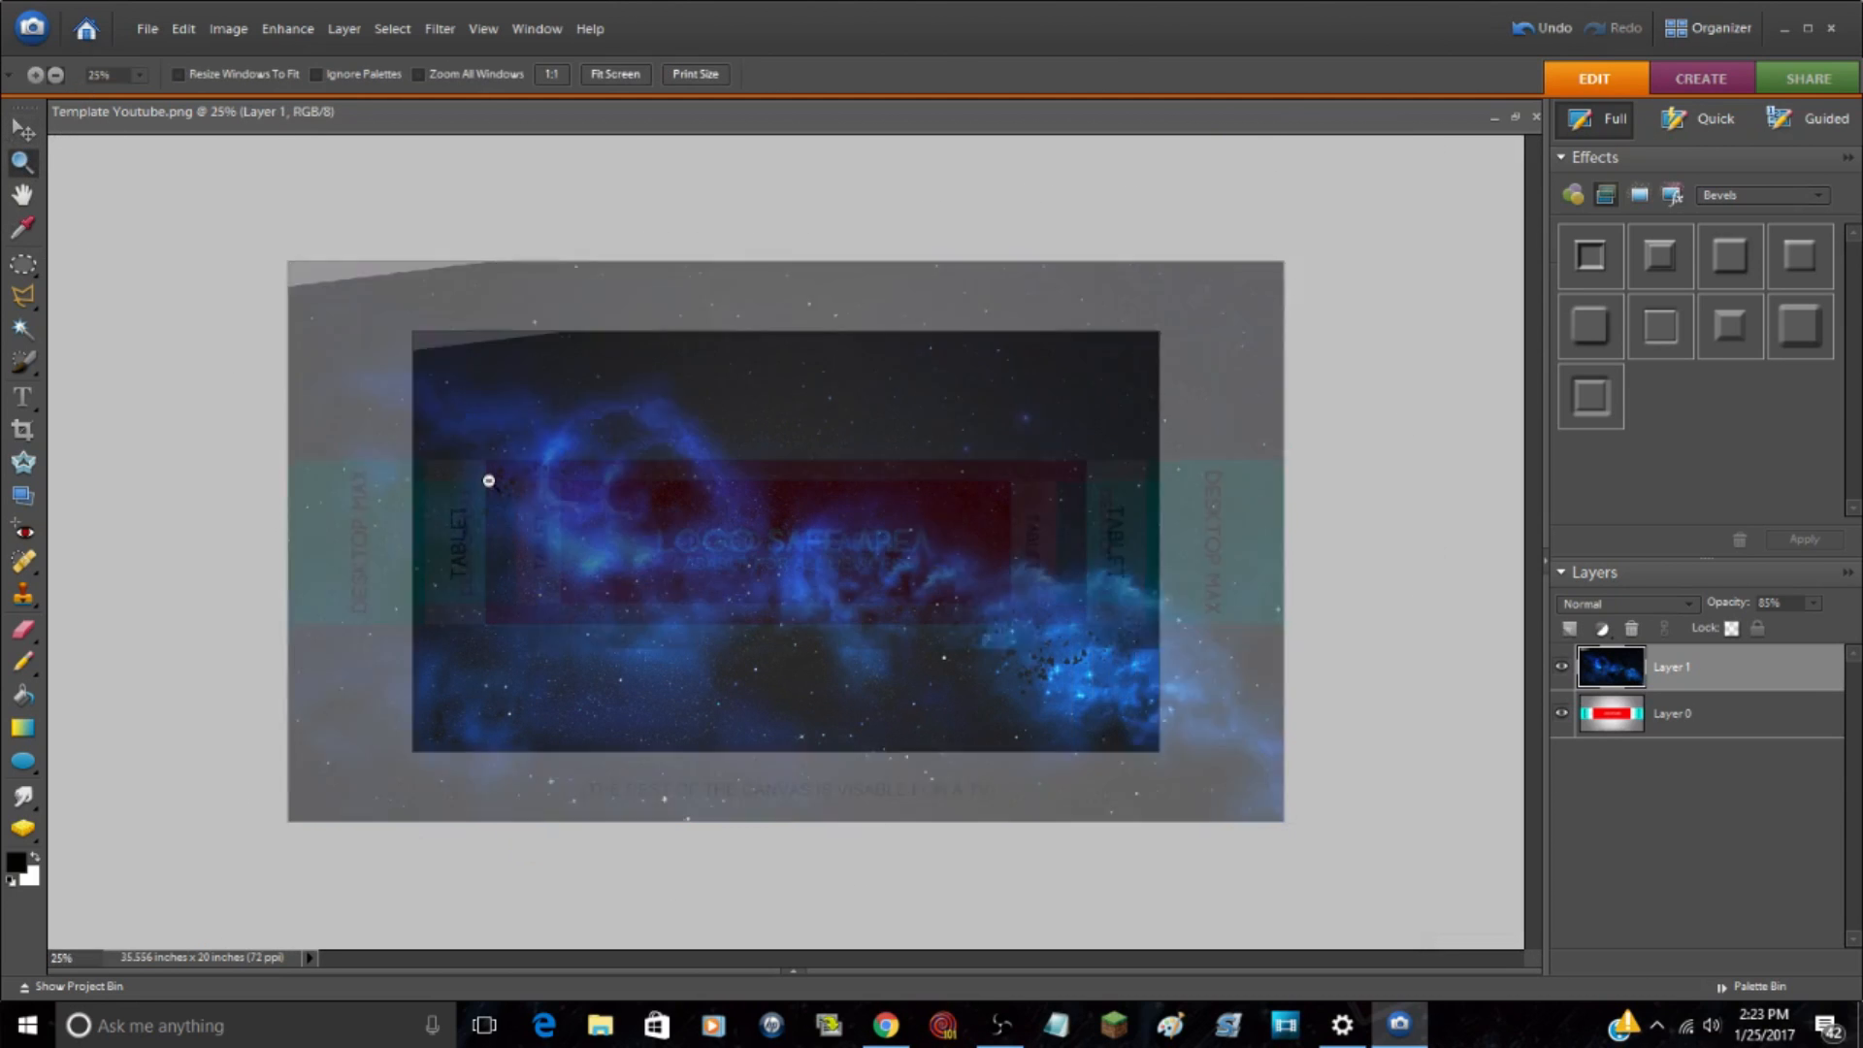
{"action": "key", "text": "ctrl+t"}
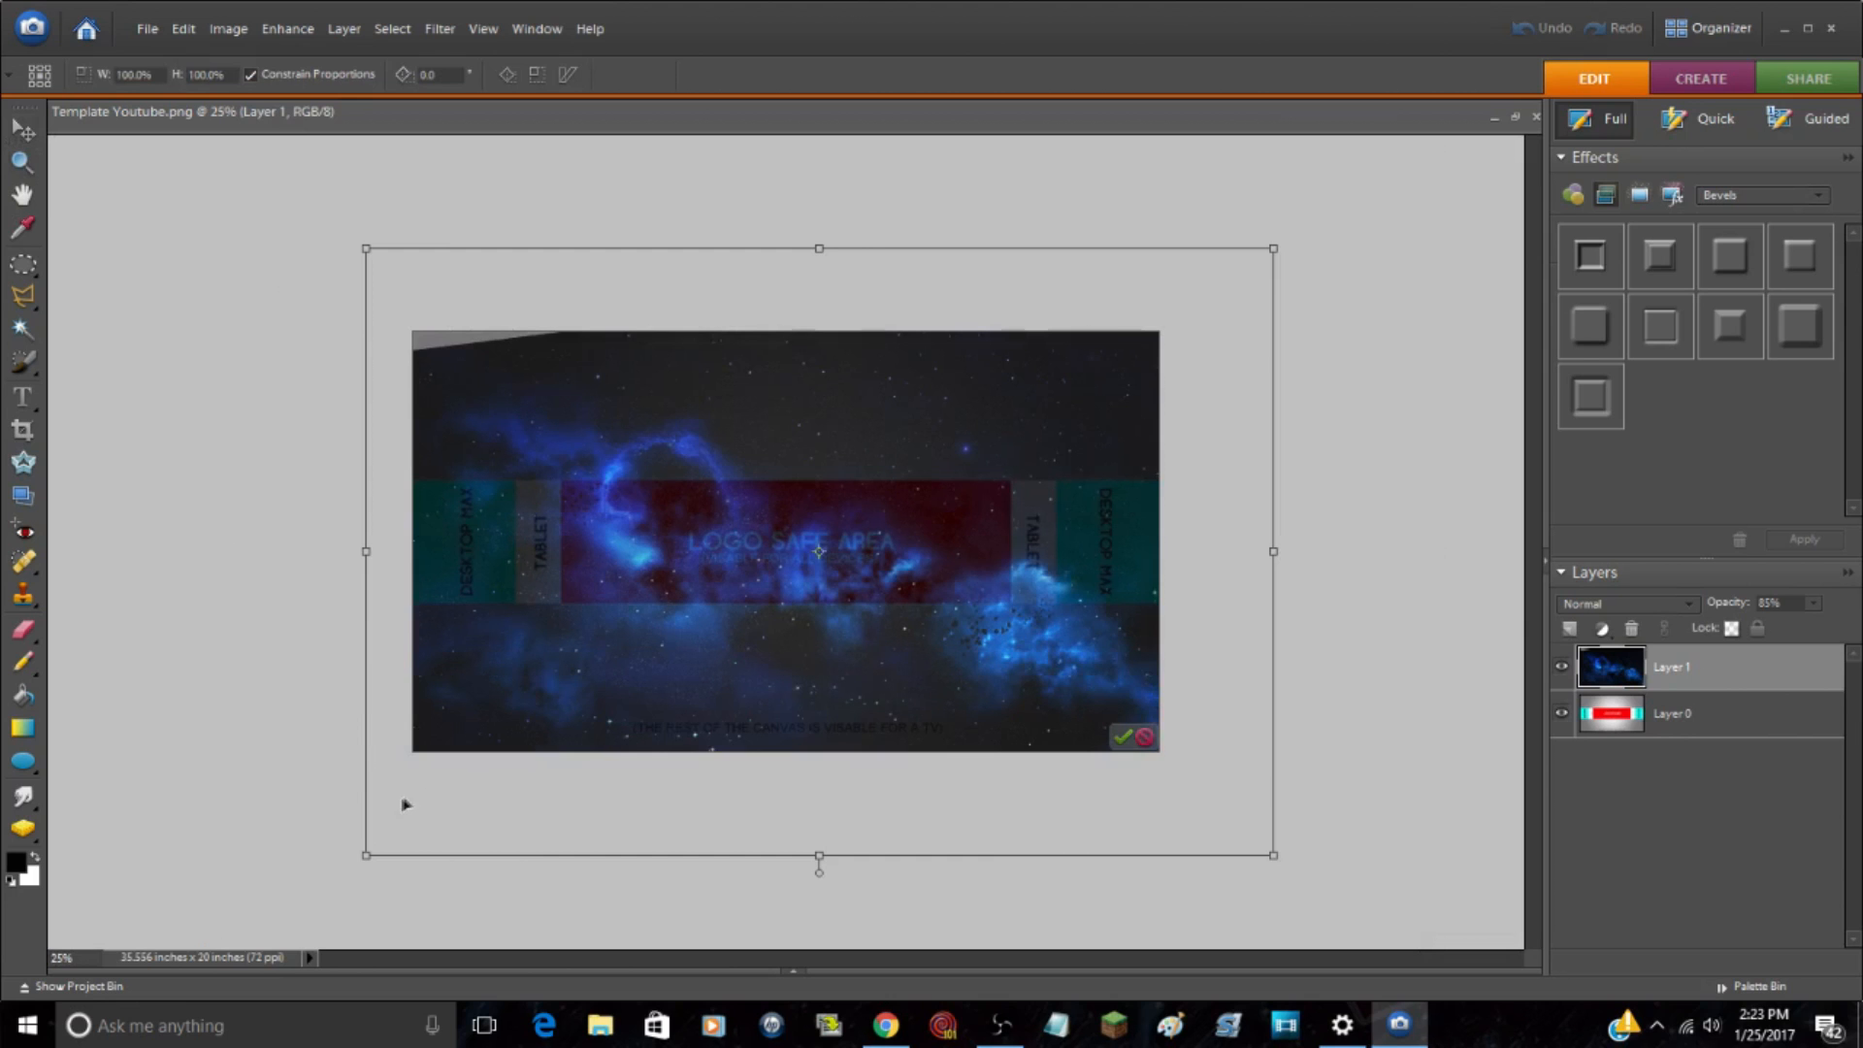
{"action": "left_click_drag", "start_coordinate": [367, 858], "coordinate": [314, 828]}
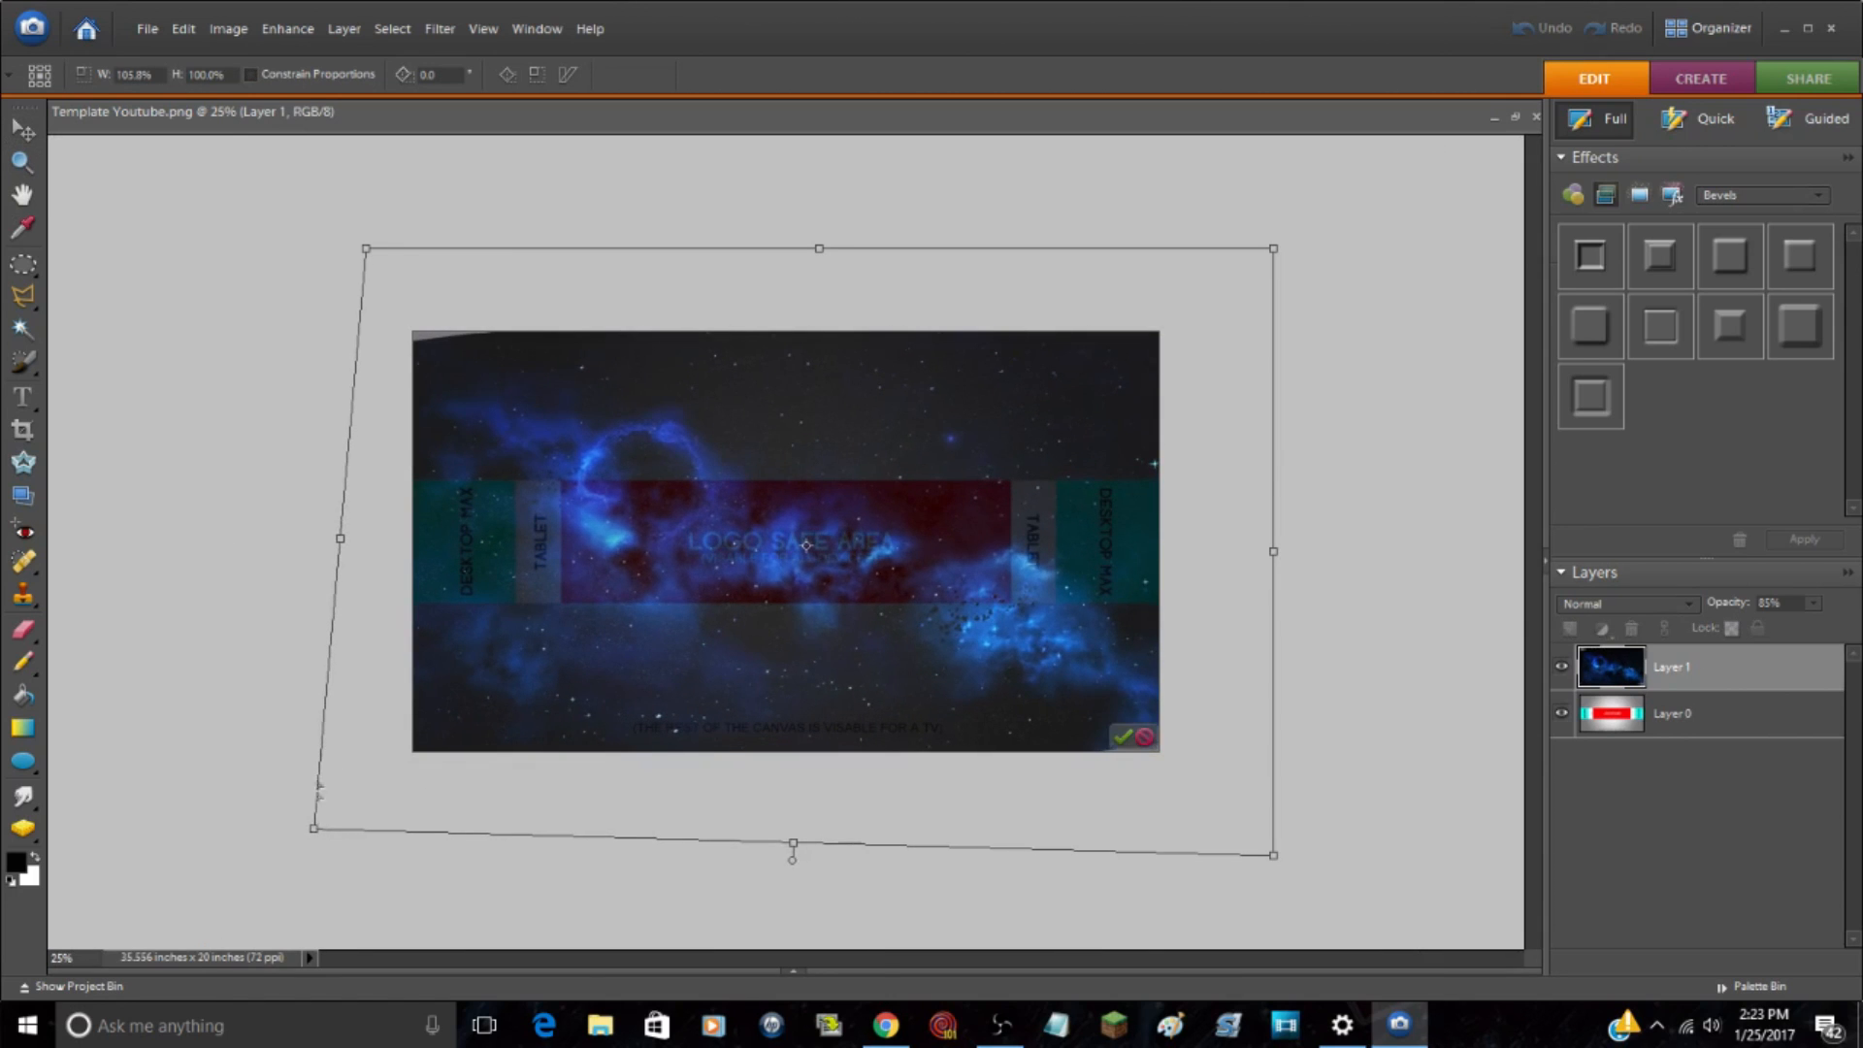
{"action": "left_click_drag", "start_coordinate": [366, 256], "coordinate": [371, 246]}
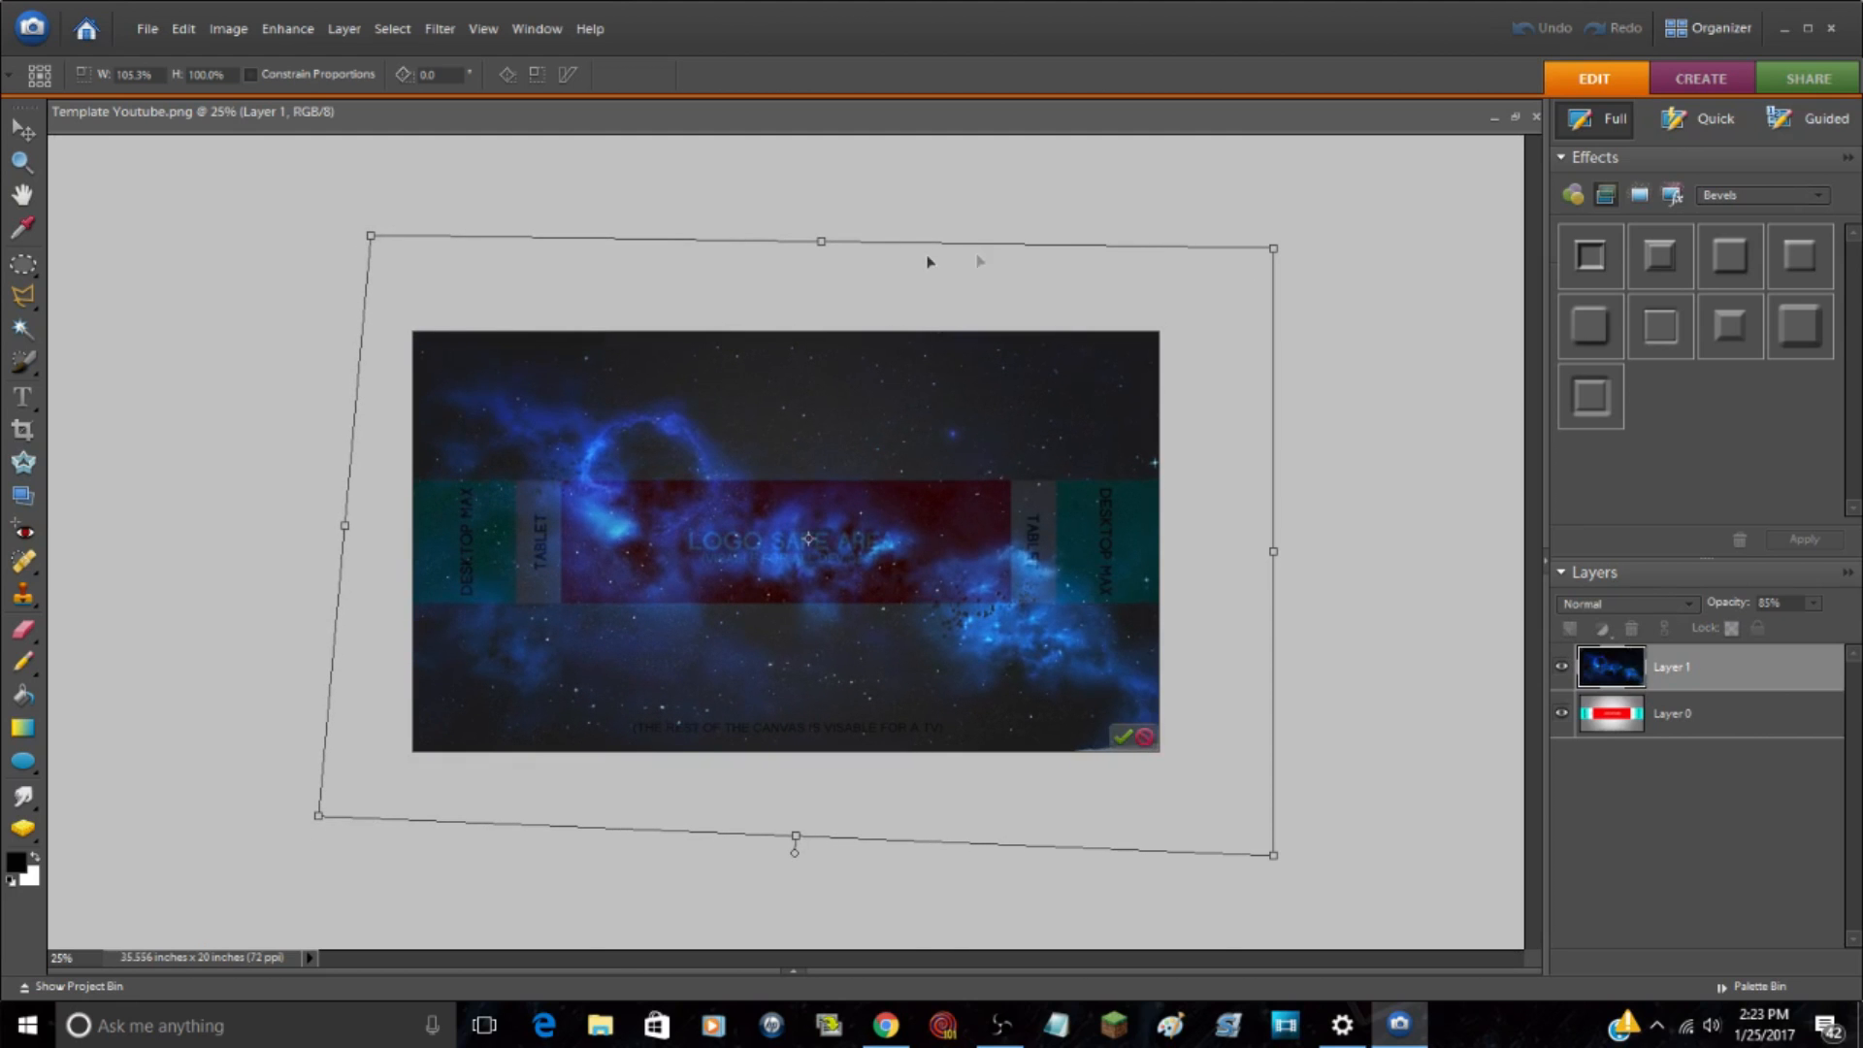
{"action": "left_click_drag", "start_coordinate": [821, 250], "coordinate": [836, 293]}
{"action": "left_click_drag", "start_coordinate": [1294, 289], "coordinate": [1313, 324]}
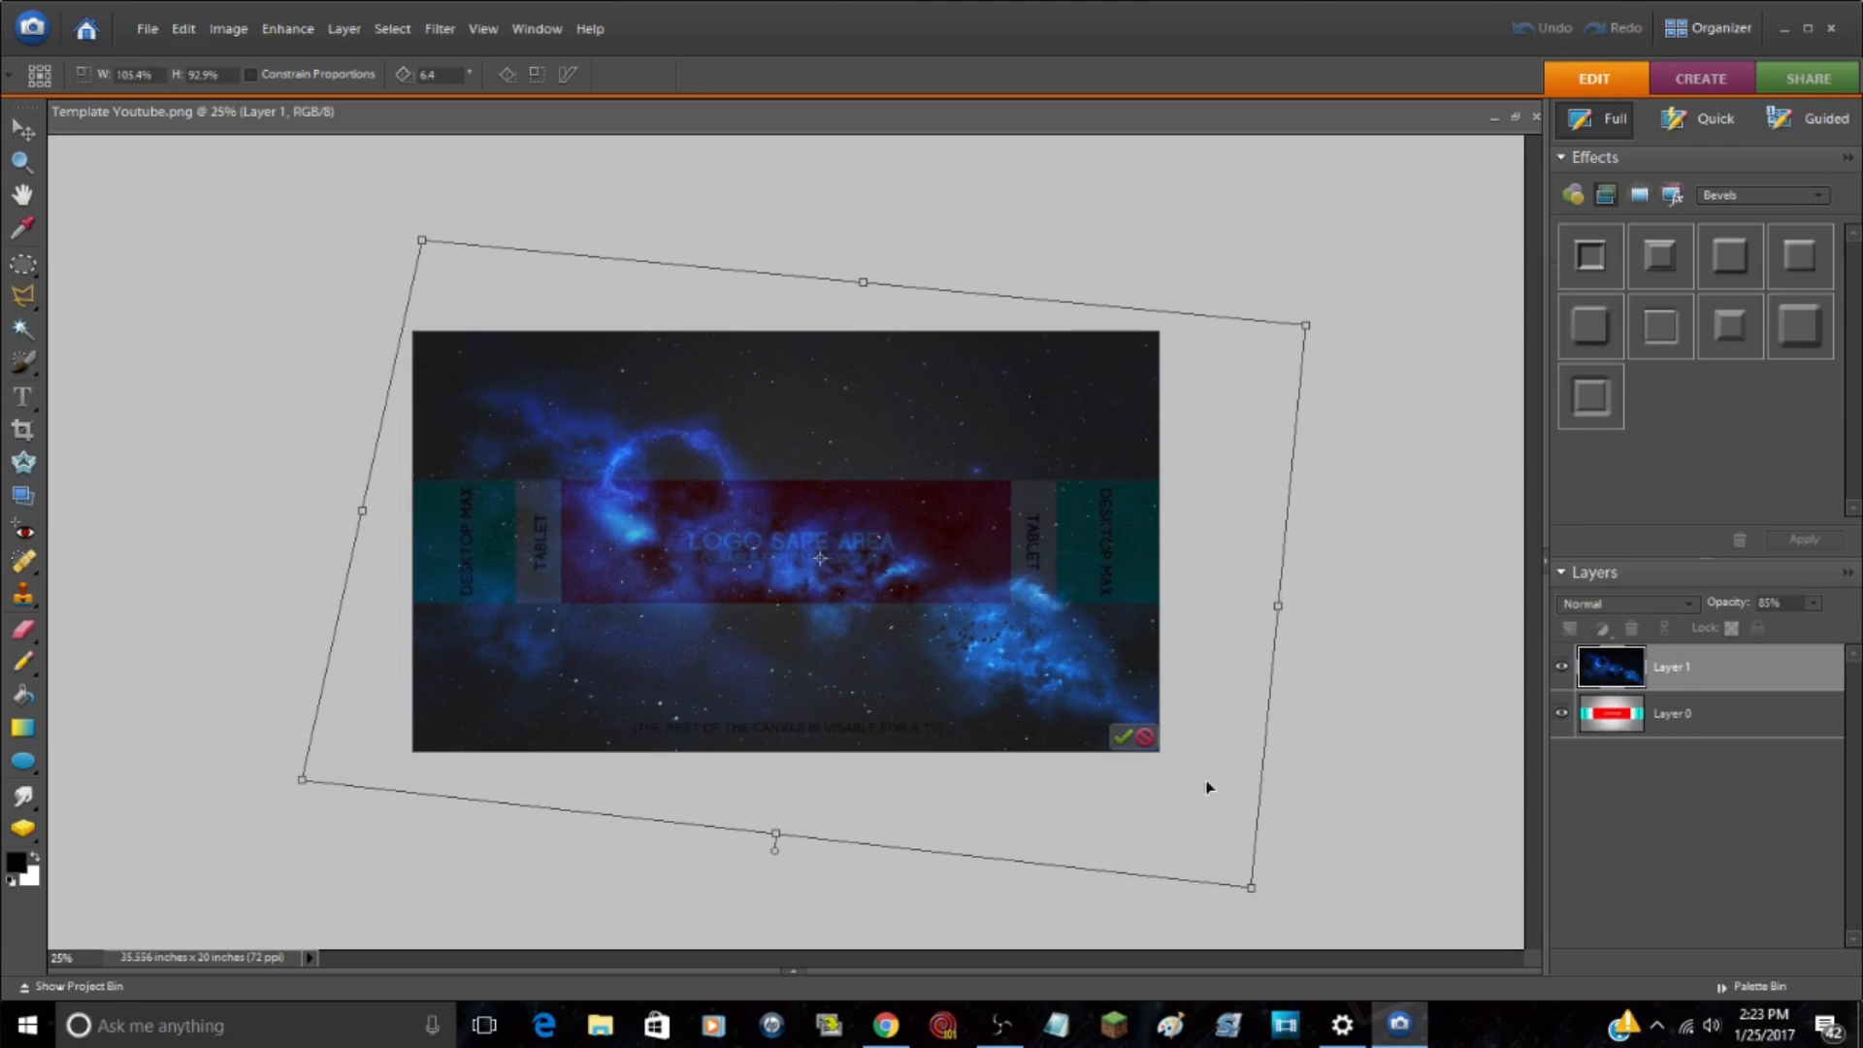
{"action": "left_click", "coordinate": [1123, 737]}
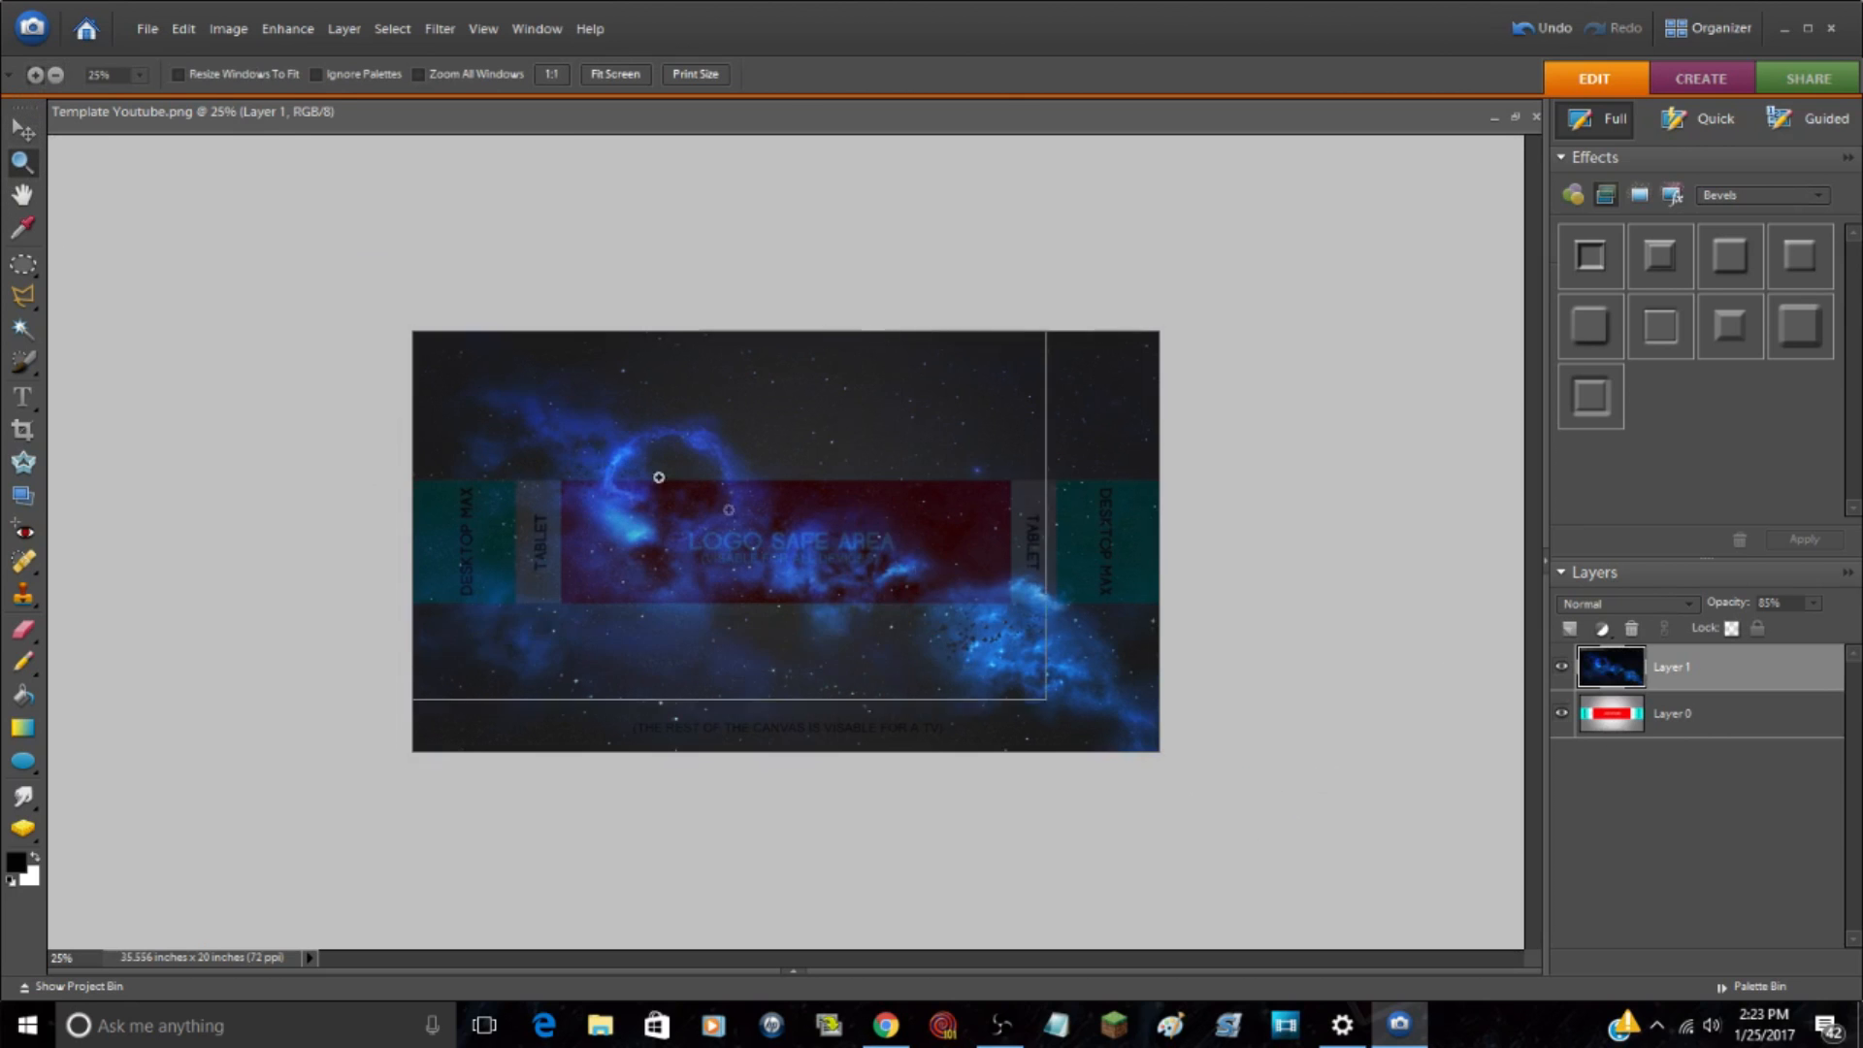
Step: Hide the template guide on Layer 0
{"action": "left_click", "coordinate": [657, 470]}
{"action": "left_click", "coordinate": [1562, 713]}
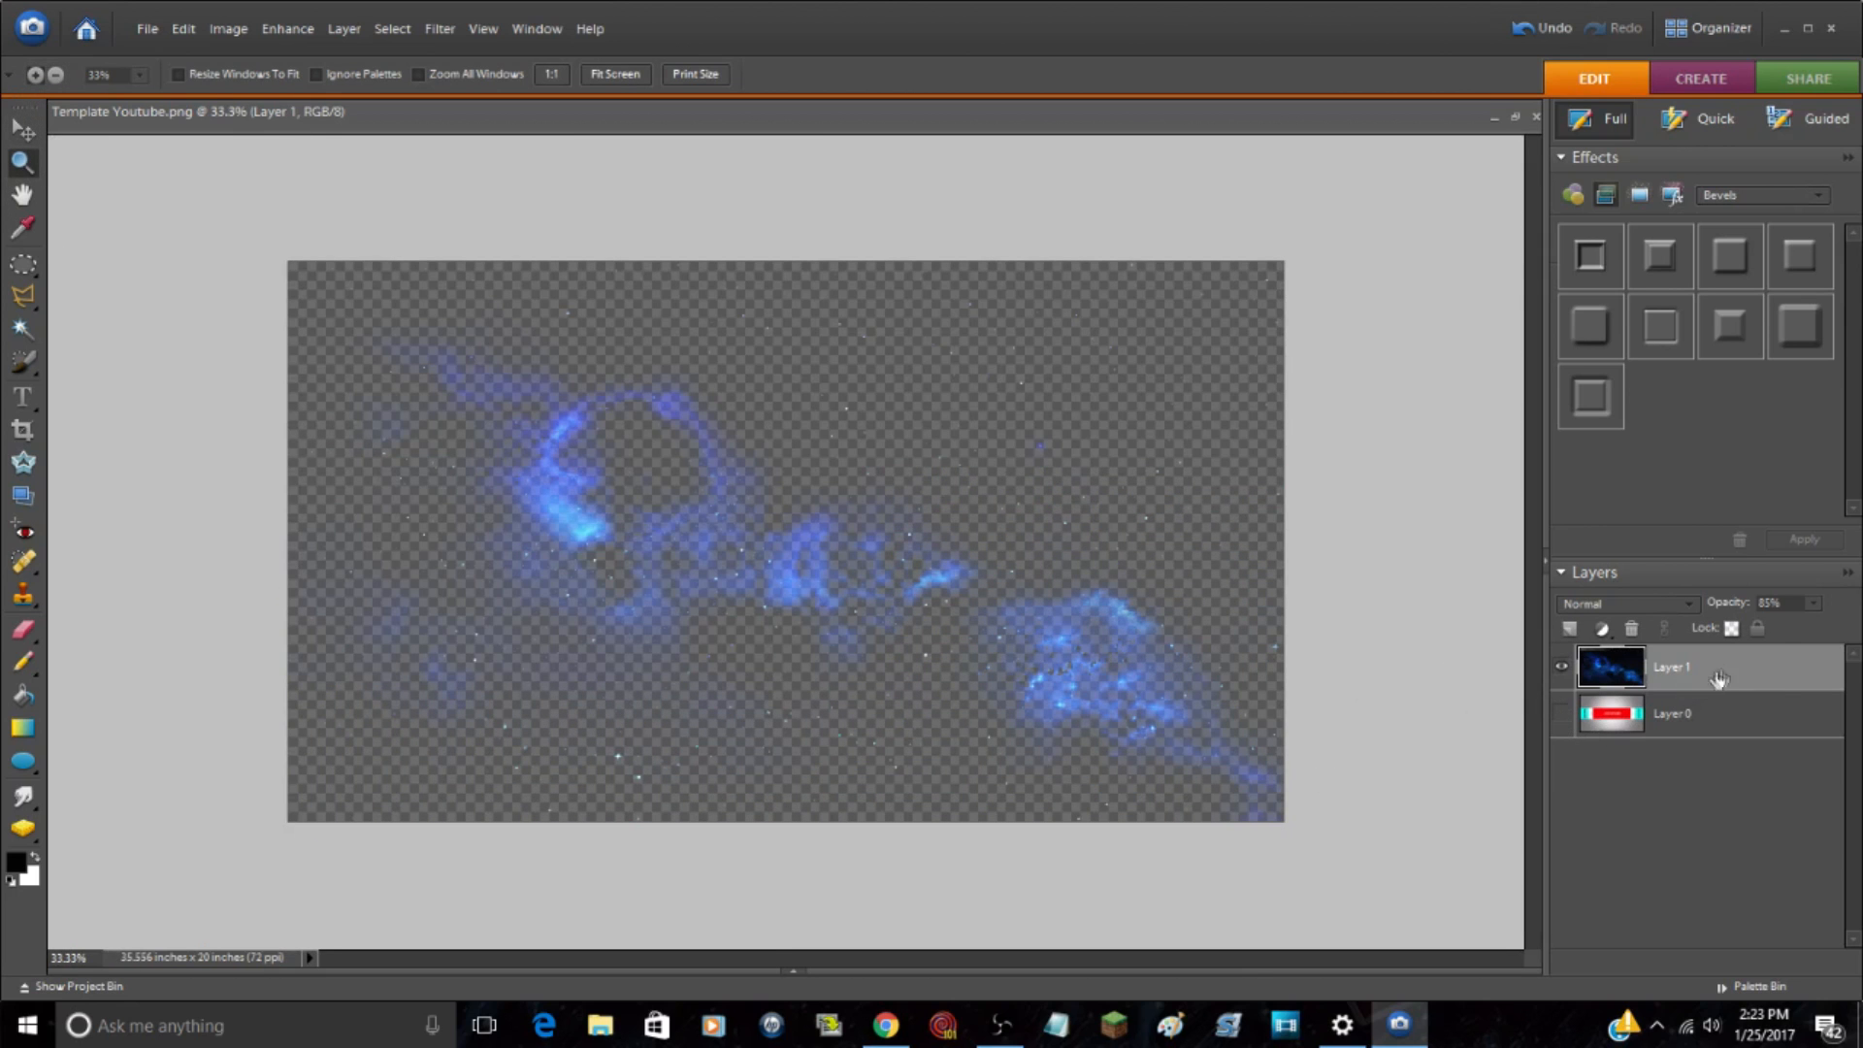
Step: Set Layer 1's opacity to 88% and show the template guide on Layer 0
{"action": "left_click", "coordinate": [1812, 603]}
{"action": "left_click_drag", "start_coordinate": [1807, 628], "coordinate": [1833, 628]}
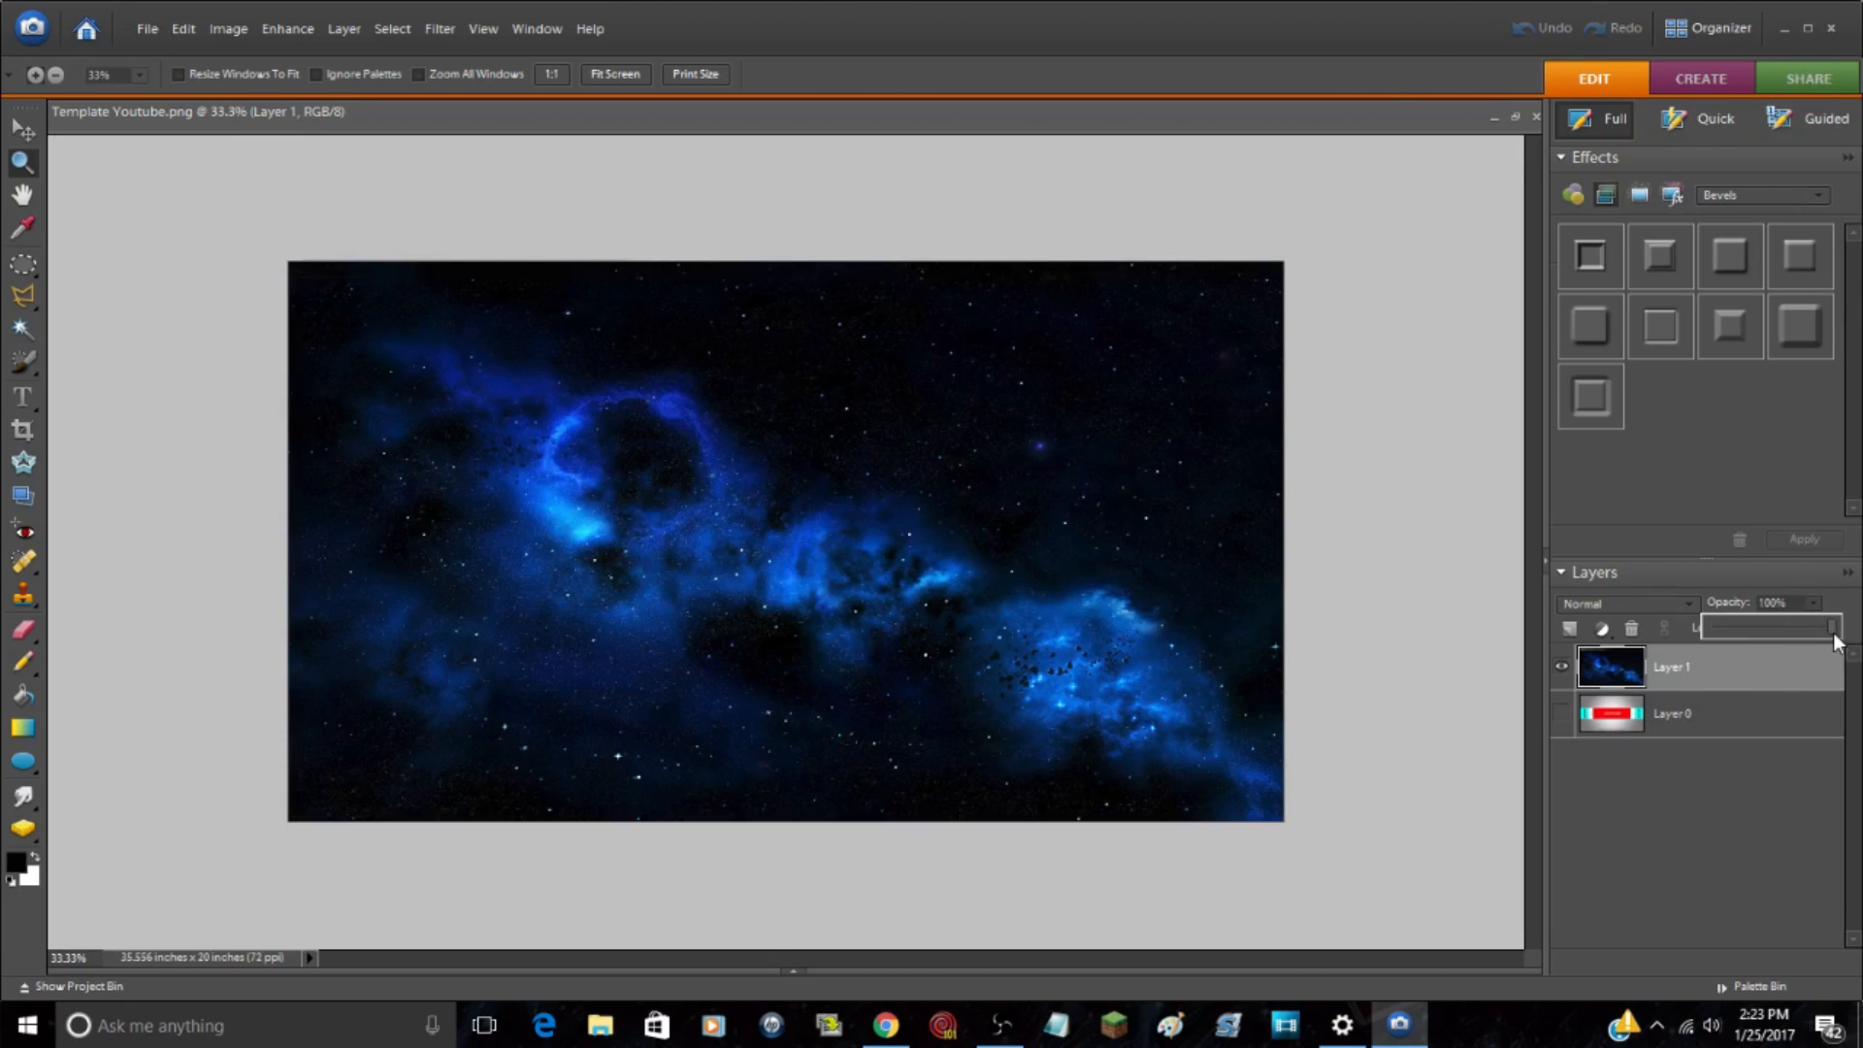
{"action": "left_click_drag", "start_coordinate": [1835, 641], "coordinate": [1818, 654]}
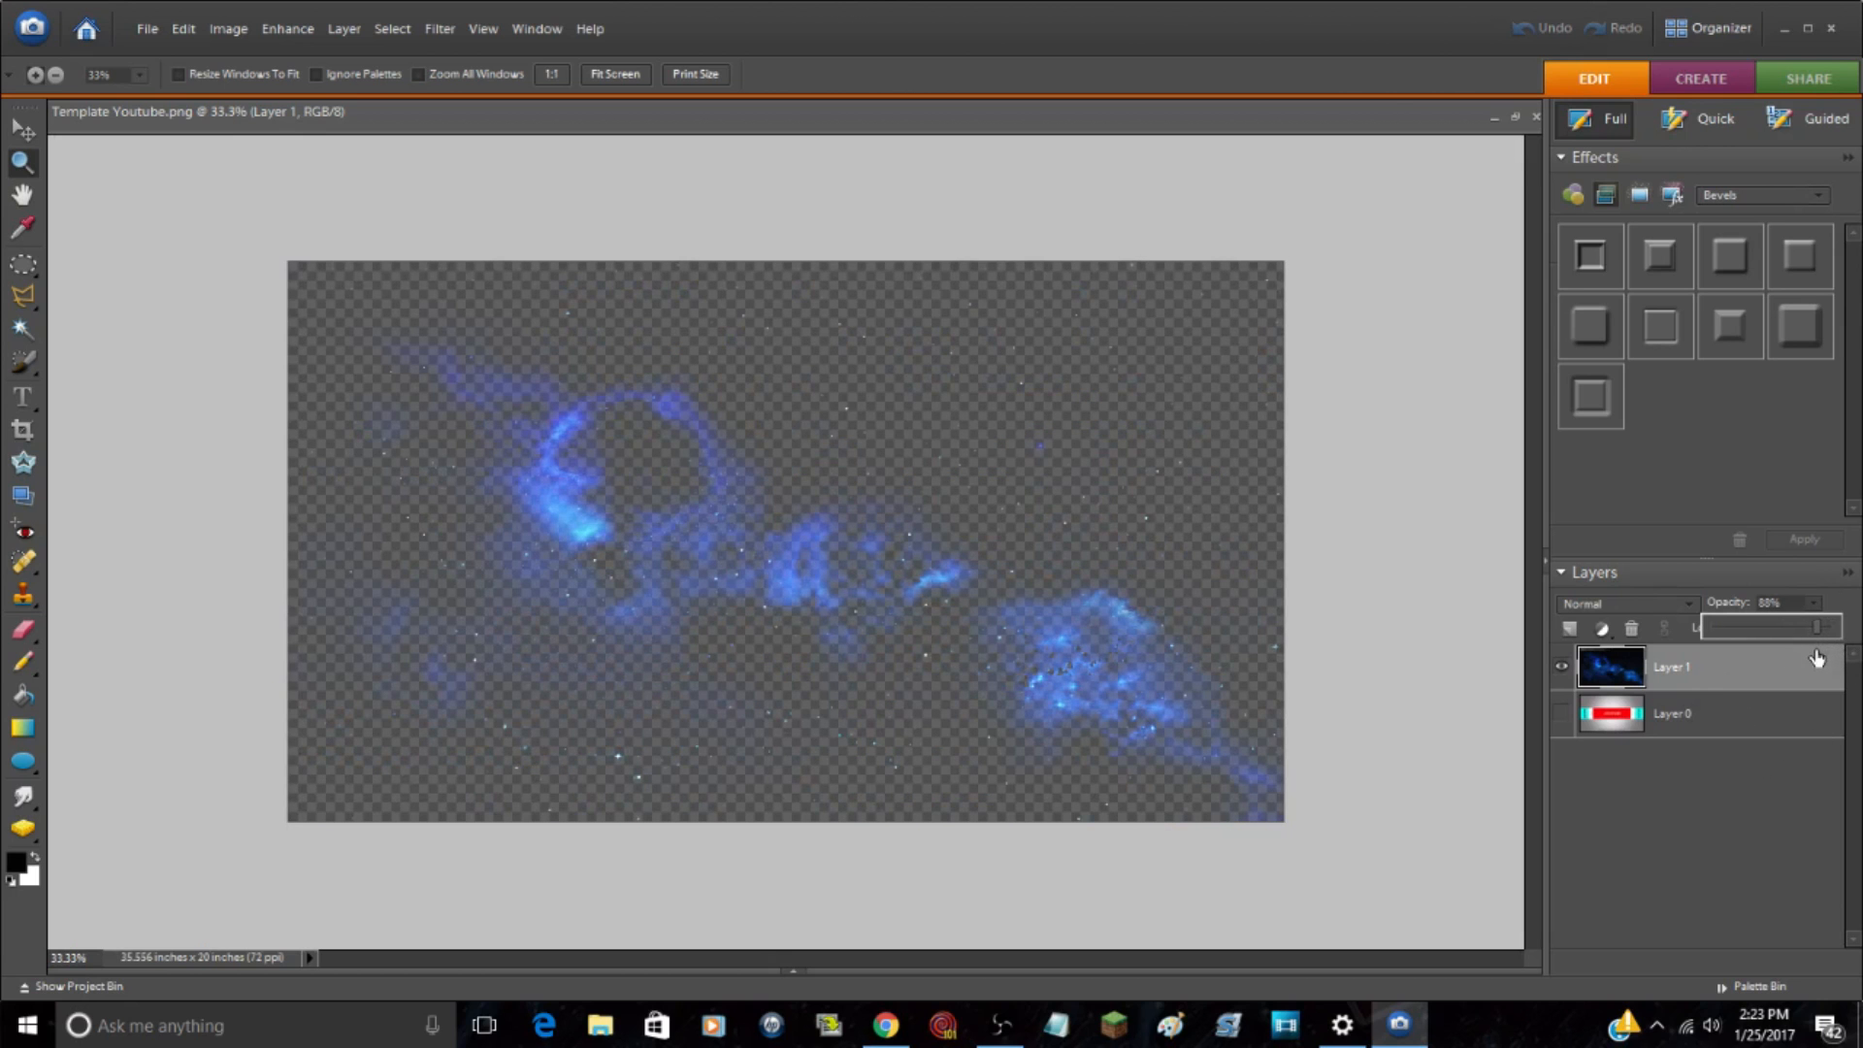
{"action": "left_click", "coordinate": [1562, 715]}
{"action": "left_click", "coordinate": [19, 132]}
{"action": "left_click", "coordinate": [75, 282]}
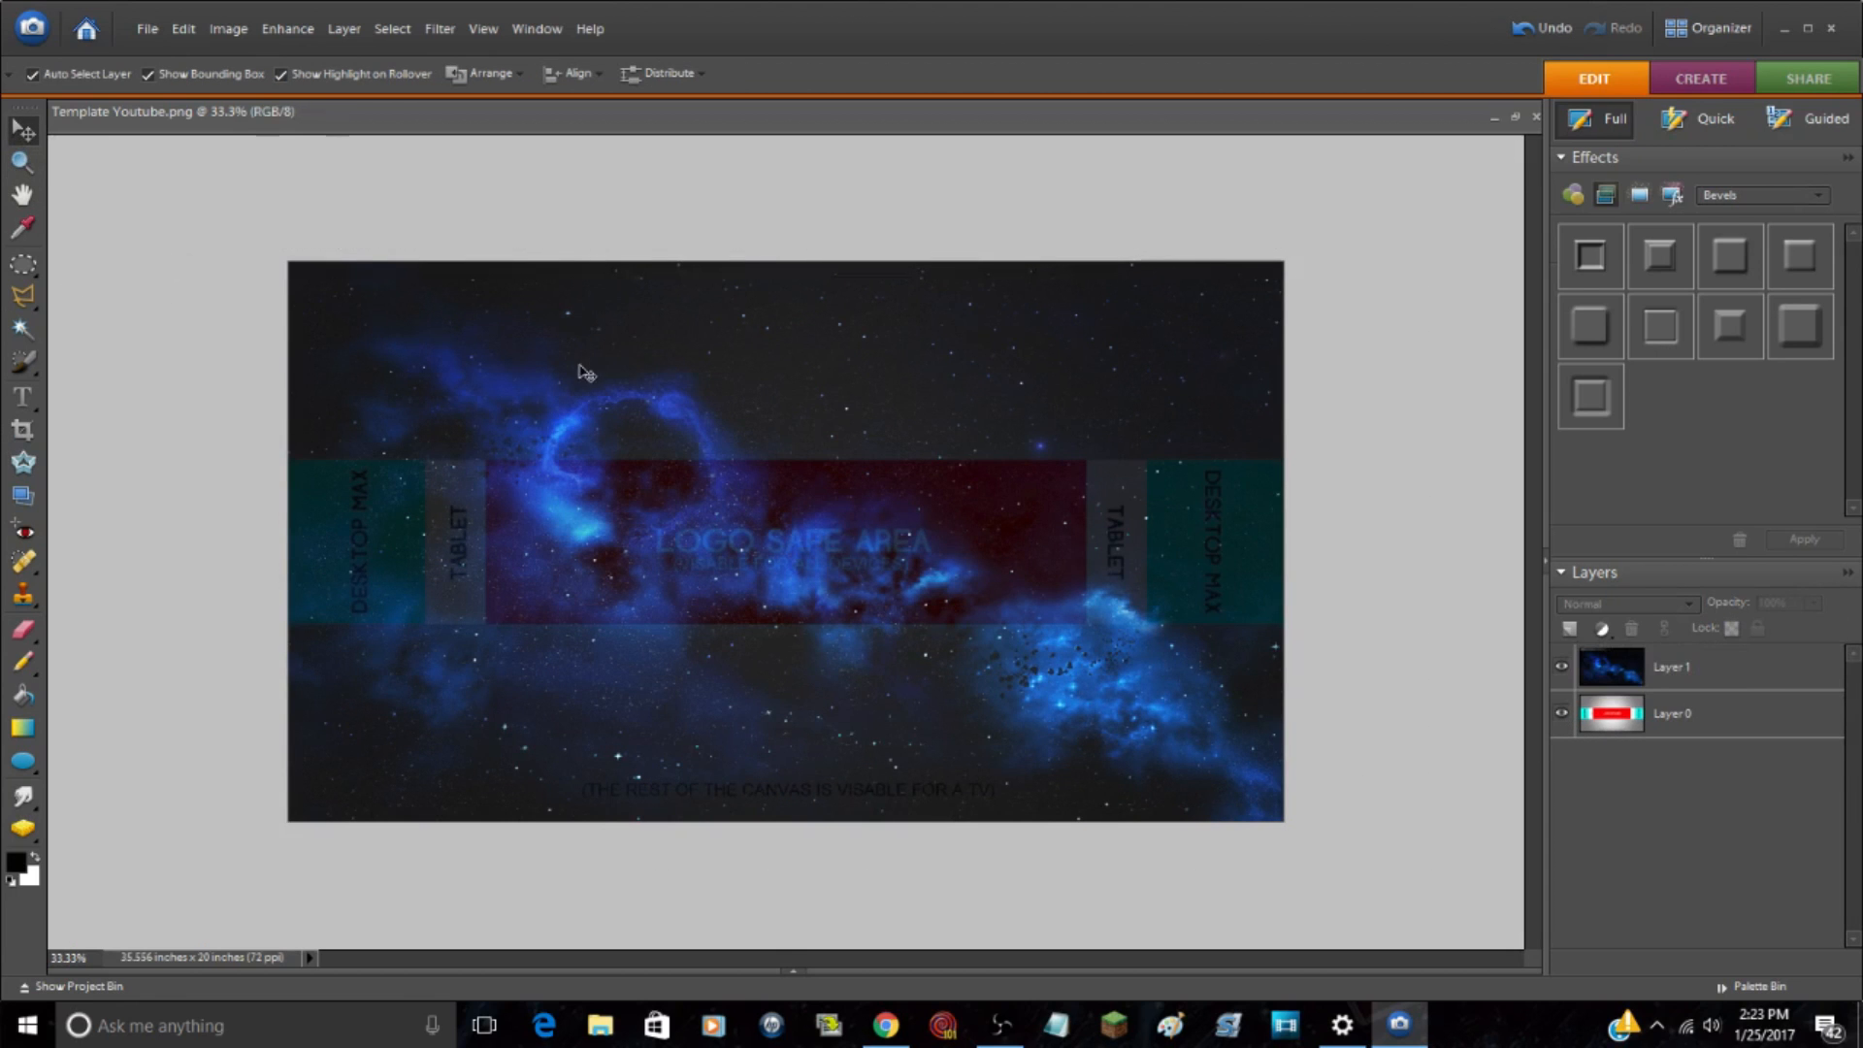
Step: Copy the entire CHAMPTHEGREAT logo image and paste it into Template Youtube.png as a new layer
{"action": "left_click_drag", "start_coordinate": [792, 973], "coordinate": [791, 963]}
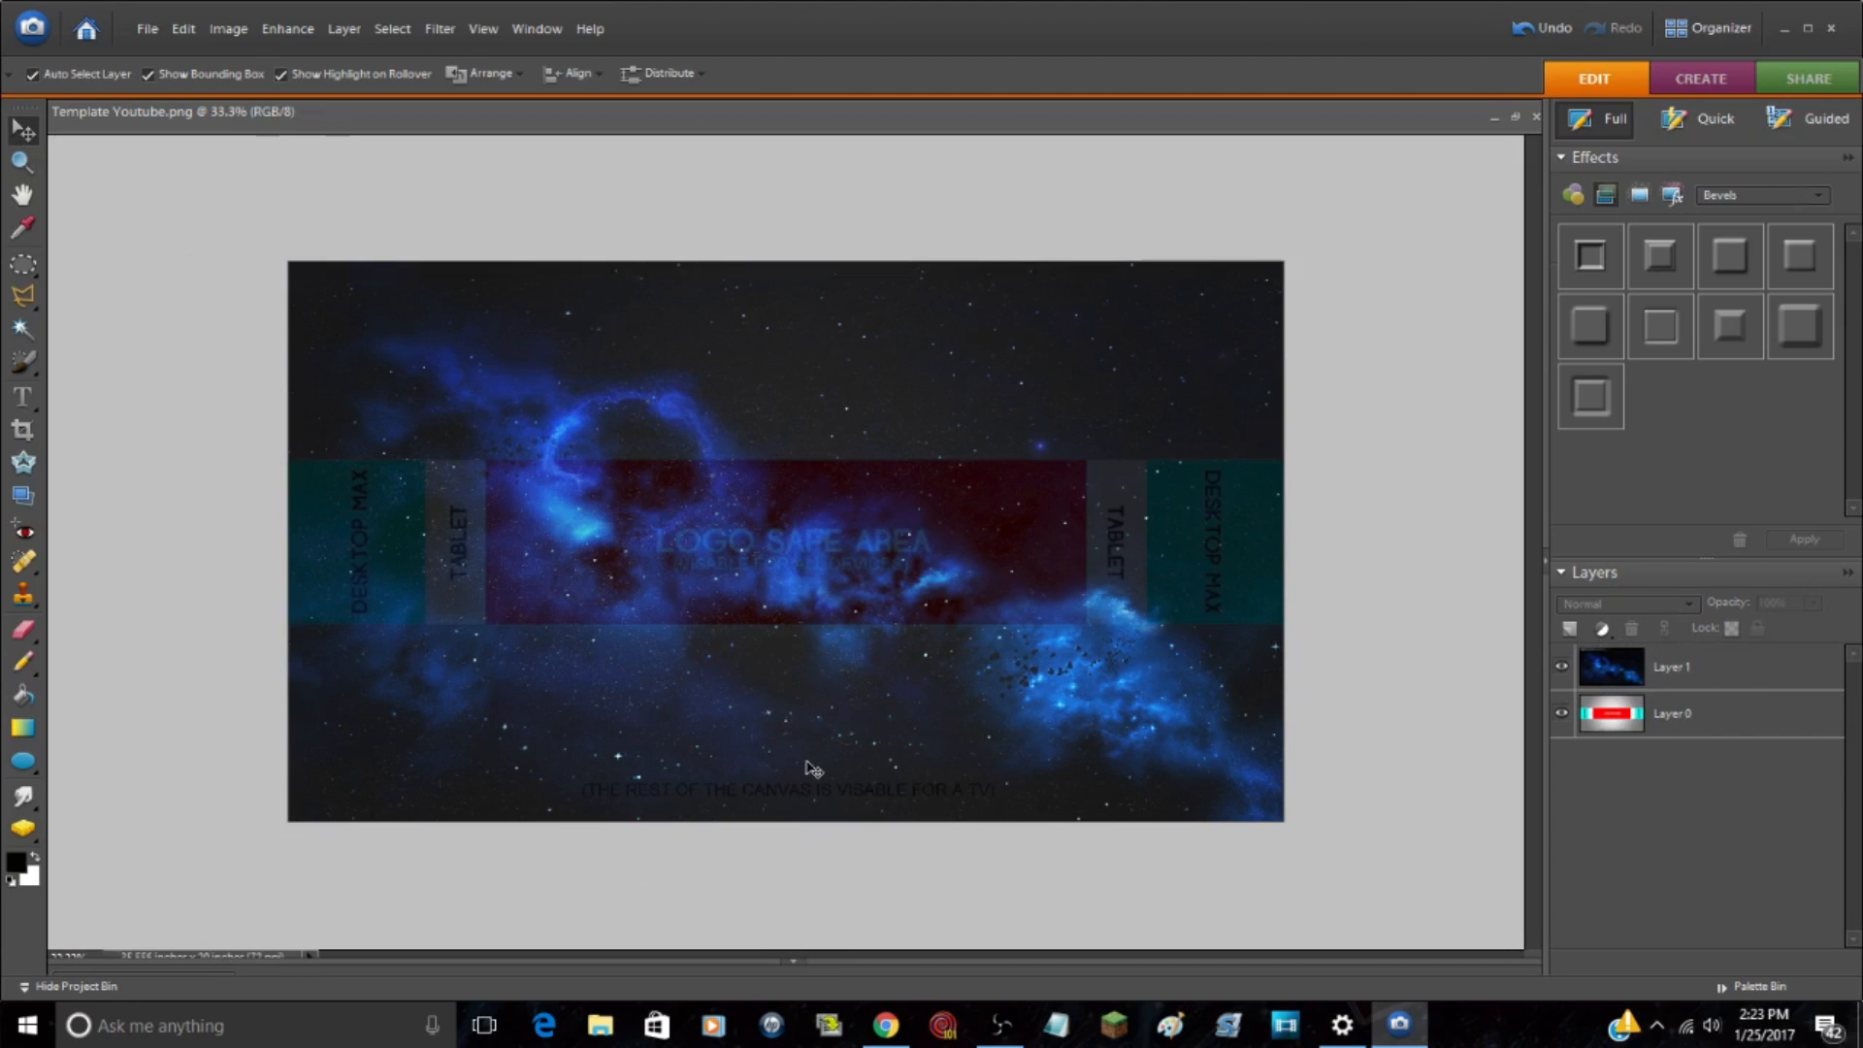
{"action": "left_click", "coordinate": [794, 965]}
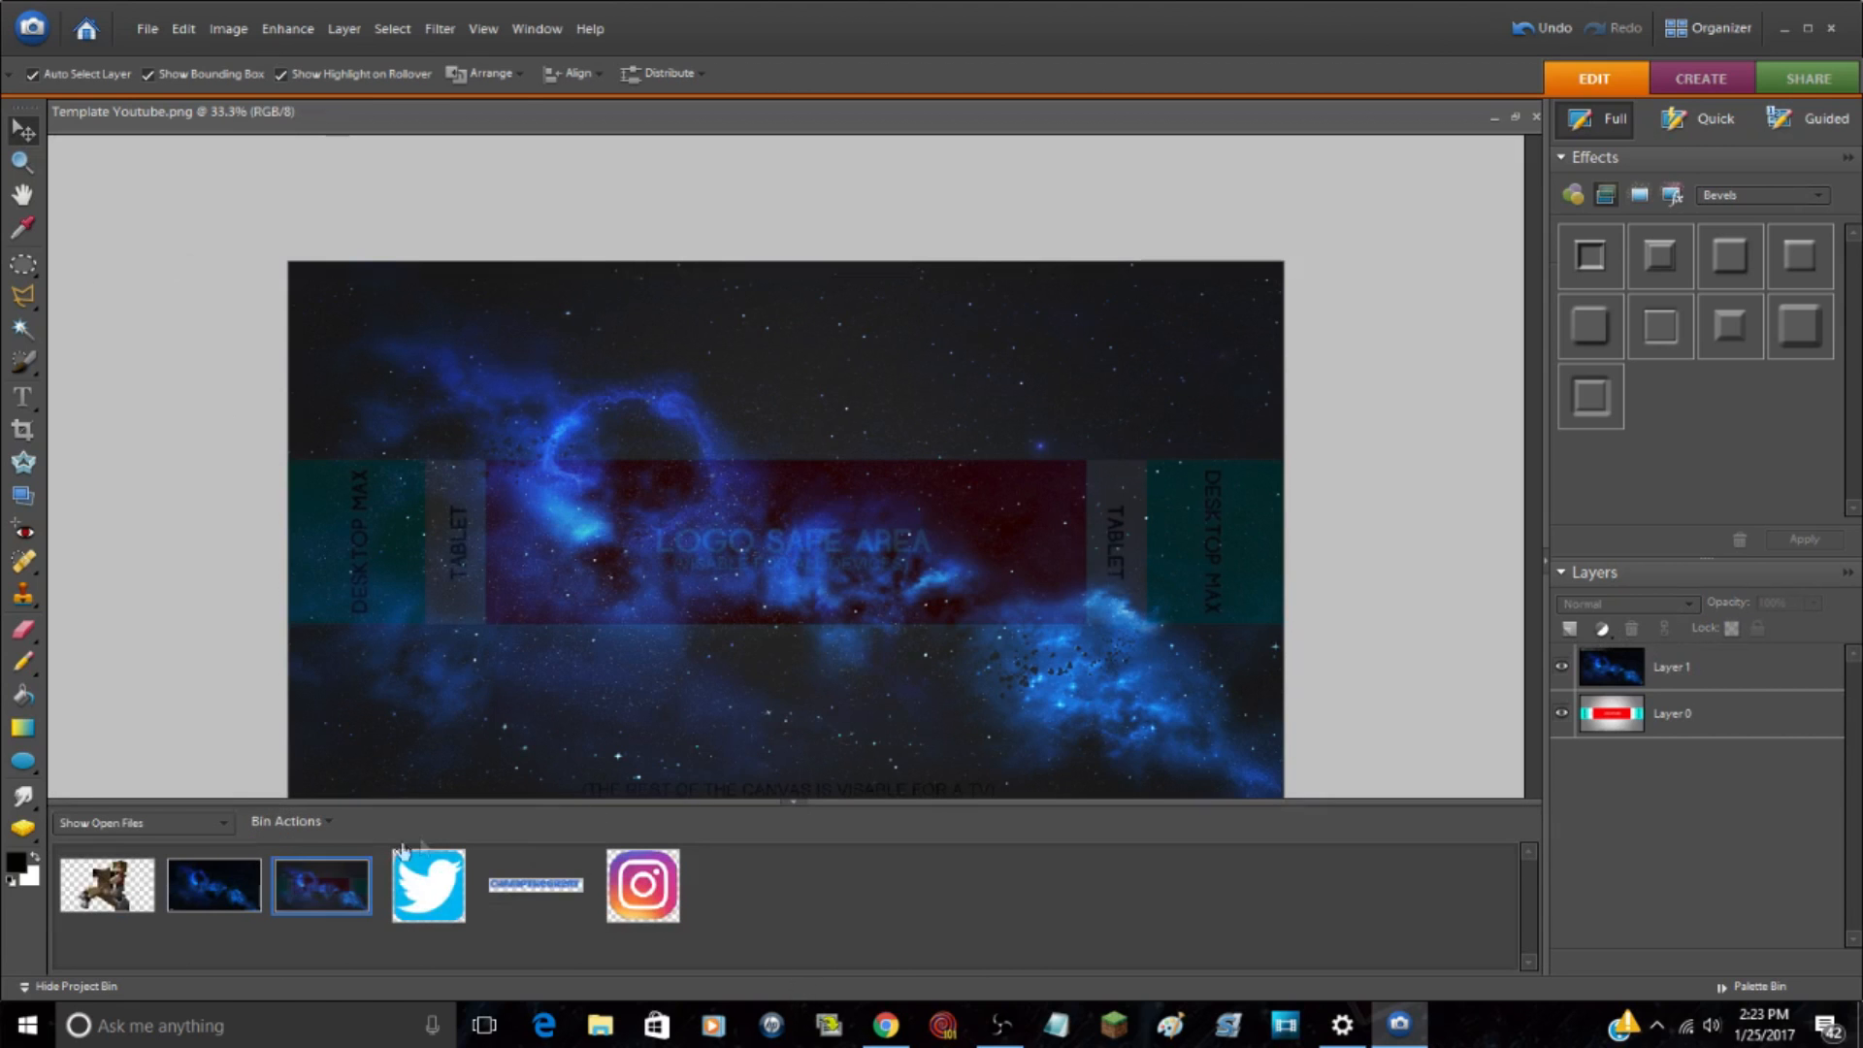
{"action": "left_click", "coordinate": [530, 885]}
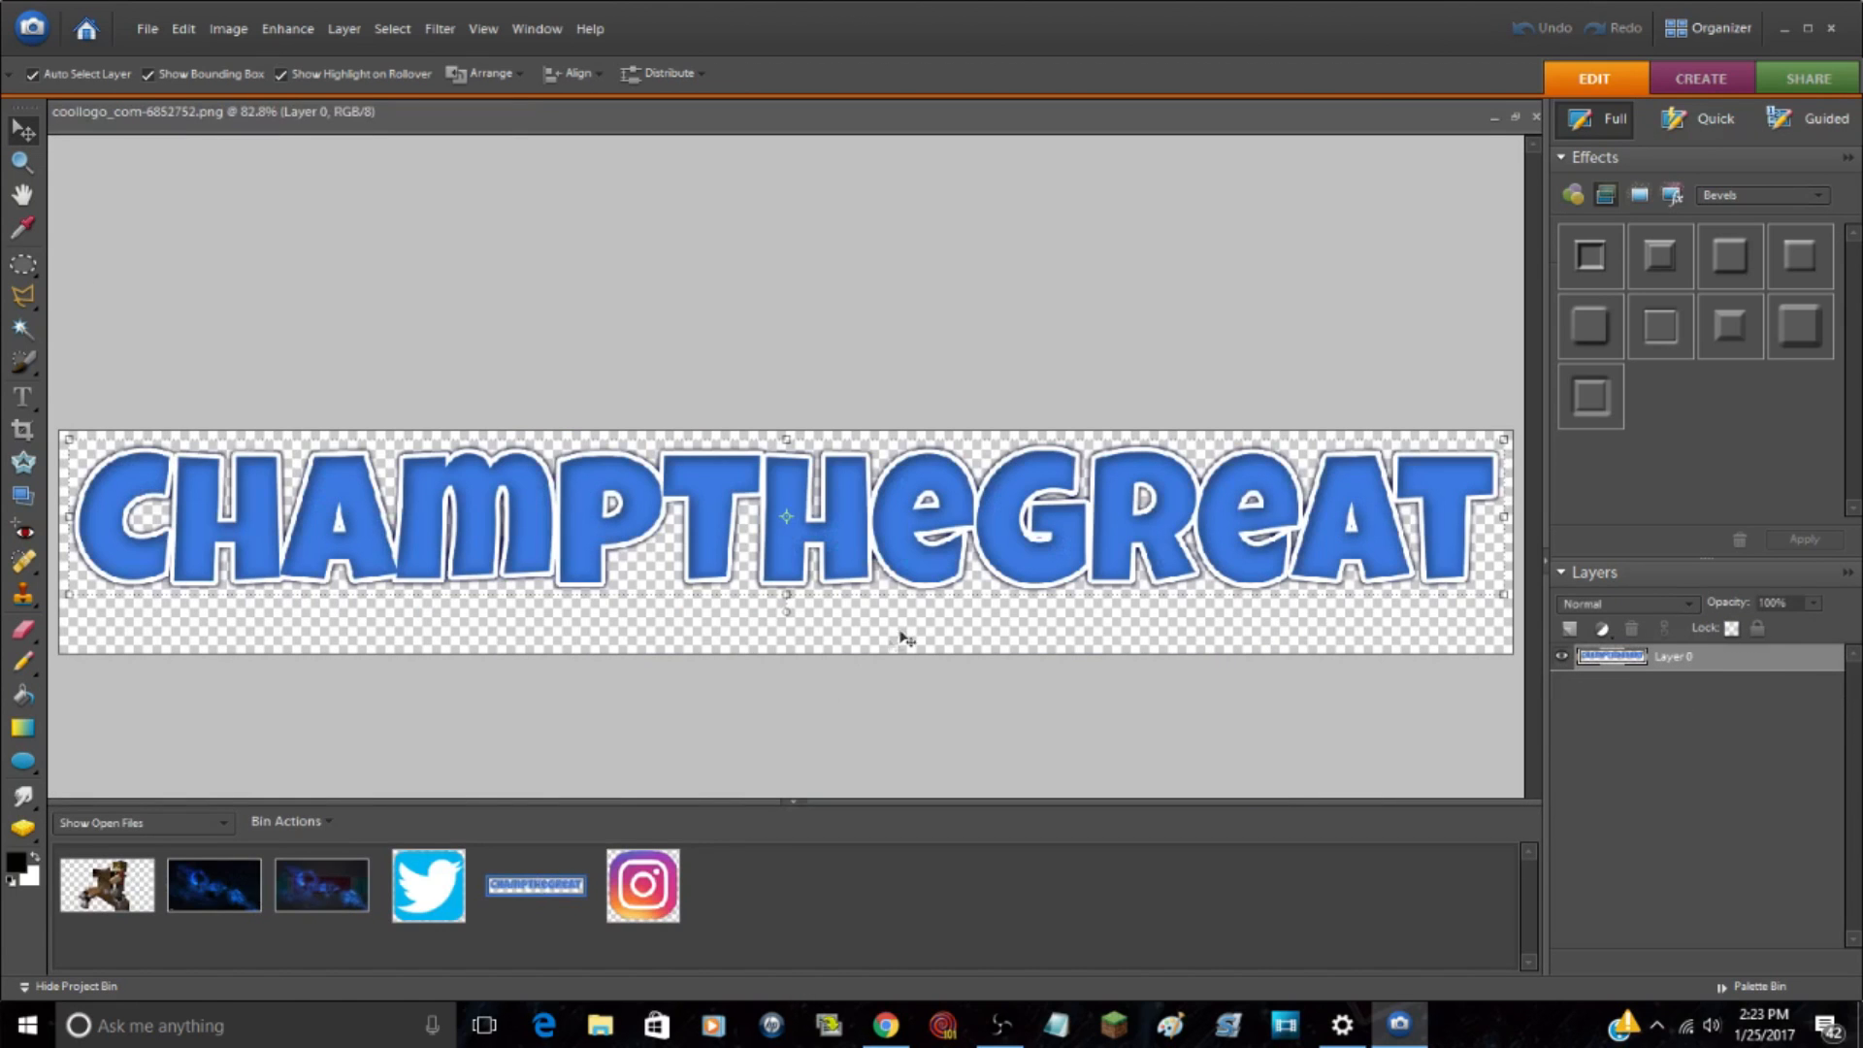
{"action": "key", "text": "ctrl+a"}
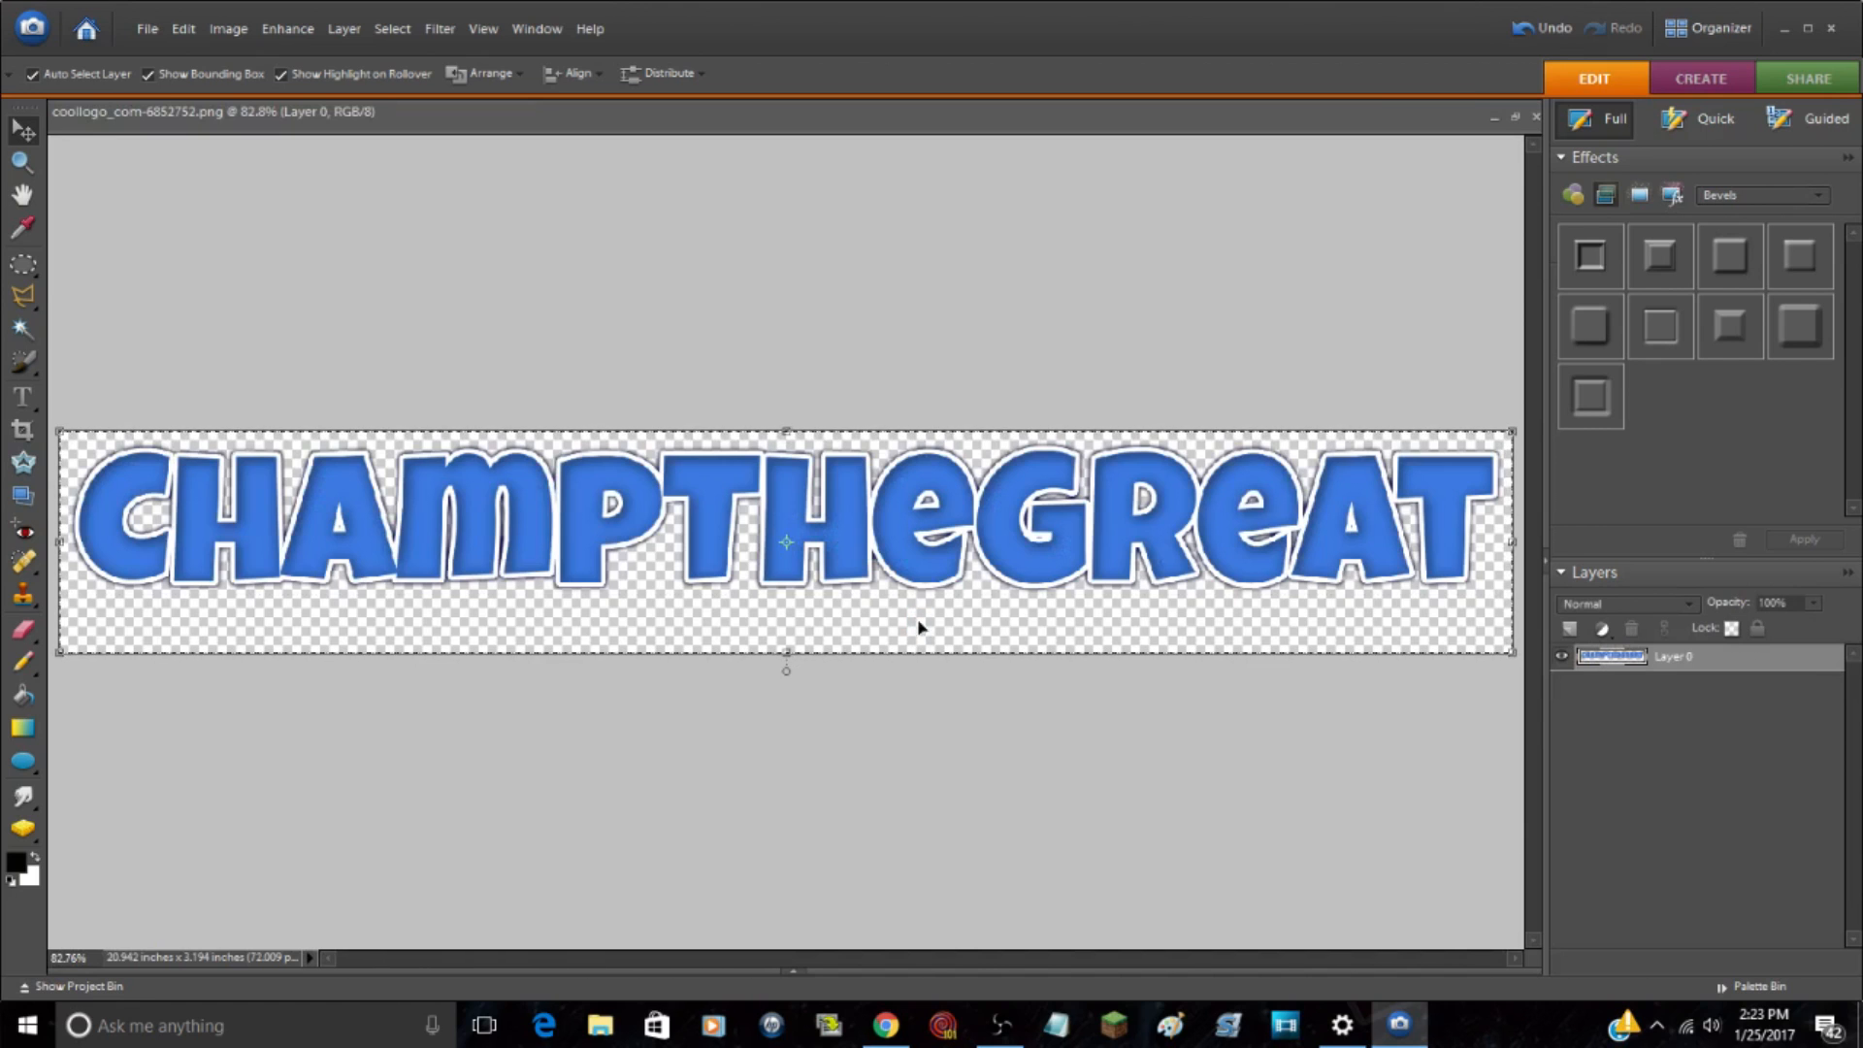
{"action": "left_click", "coordinate": [793, 970]}
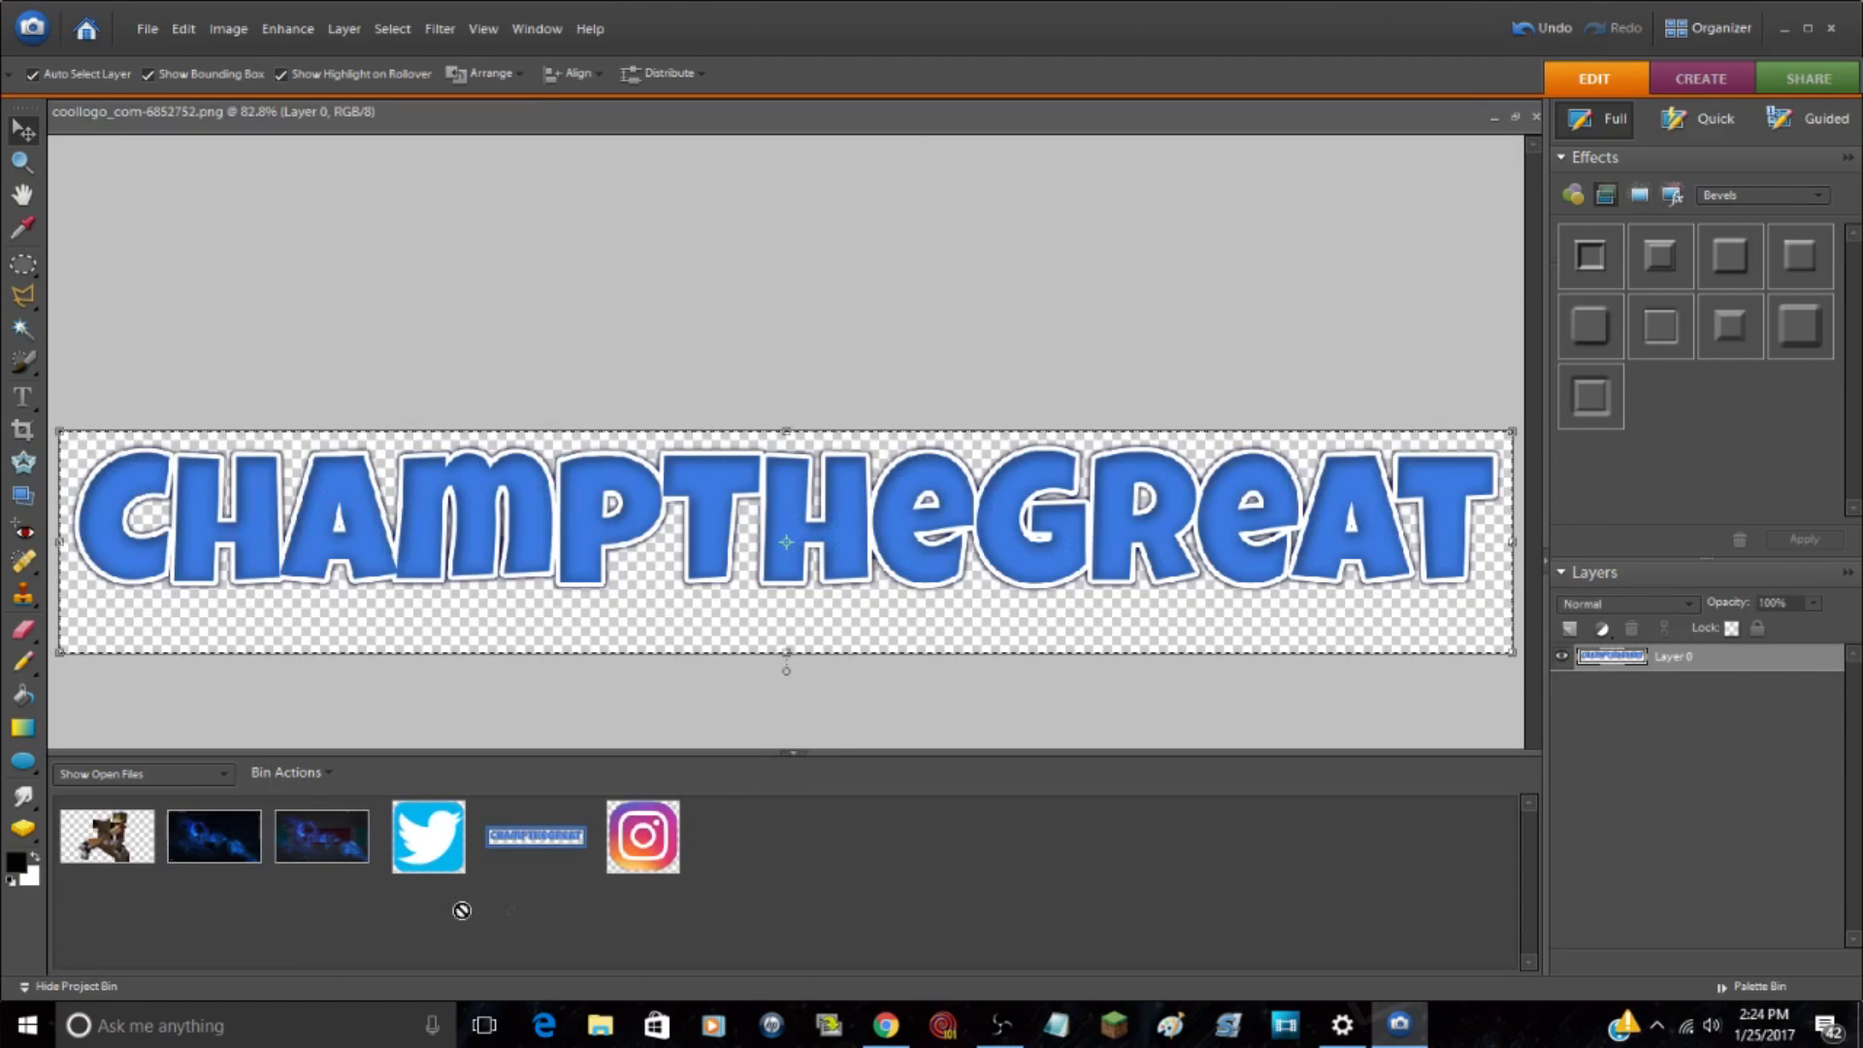
{"action": "left_click", "coordinate": [214, 836]}
{"action": "left_click", "coordinate": [355, 836]}
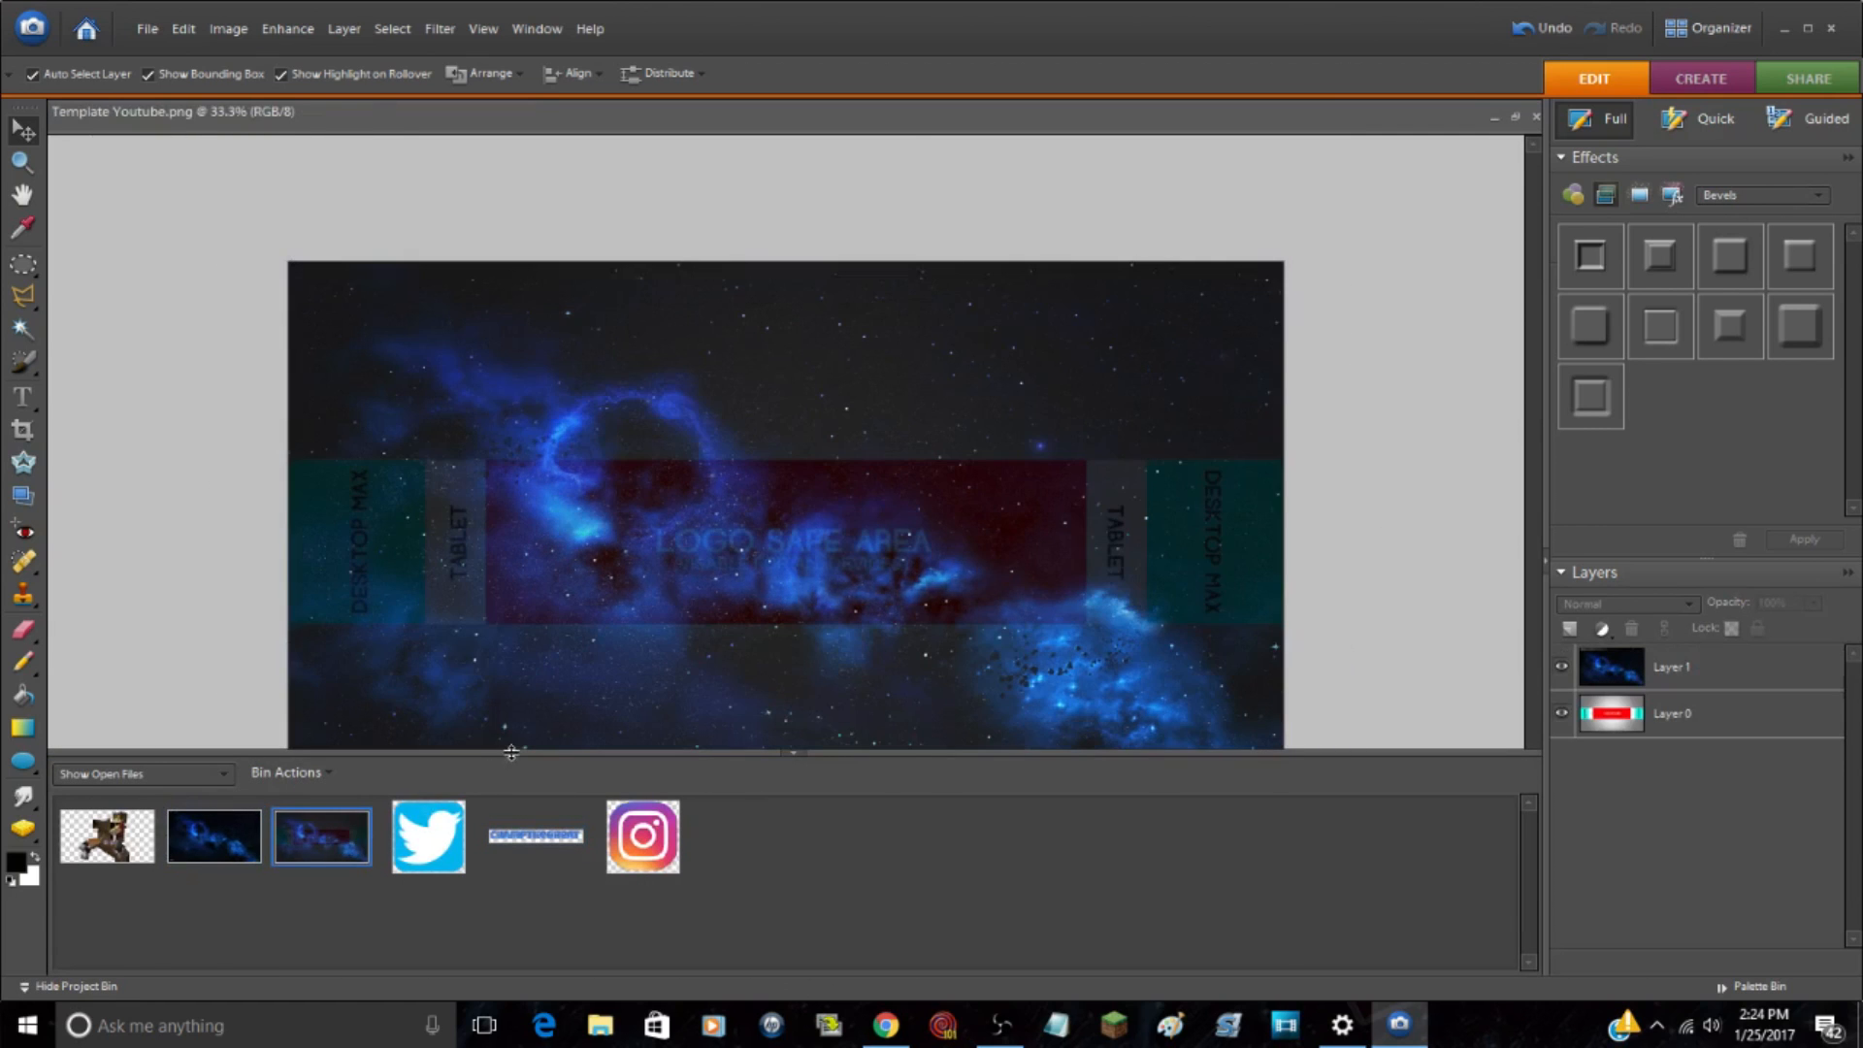
{"action": "key", "text": "ctrl+v"}
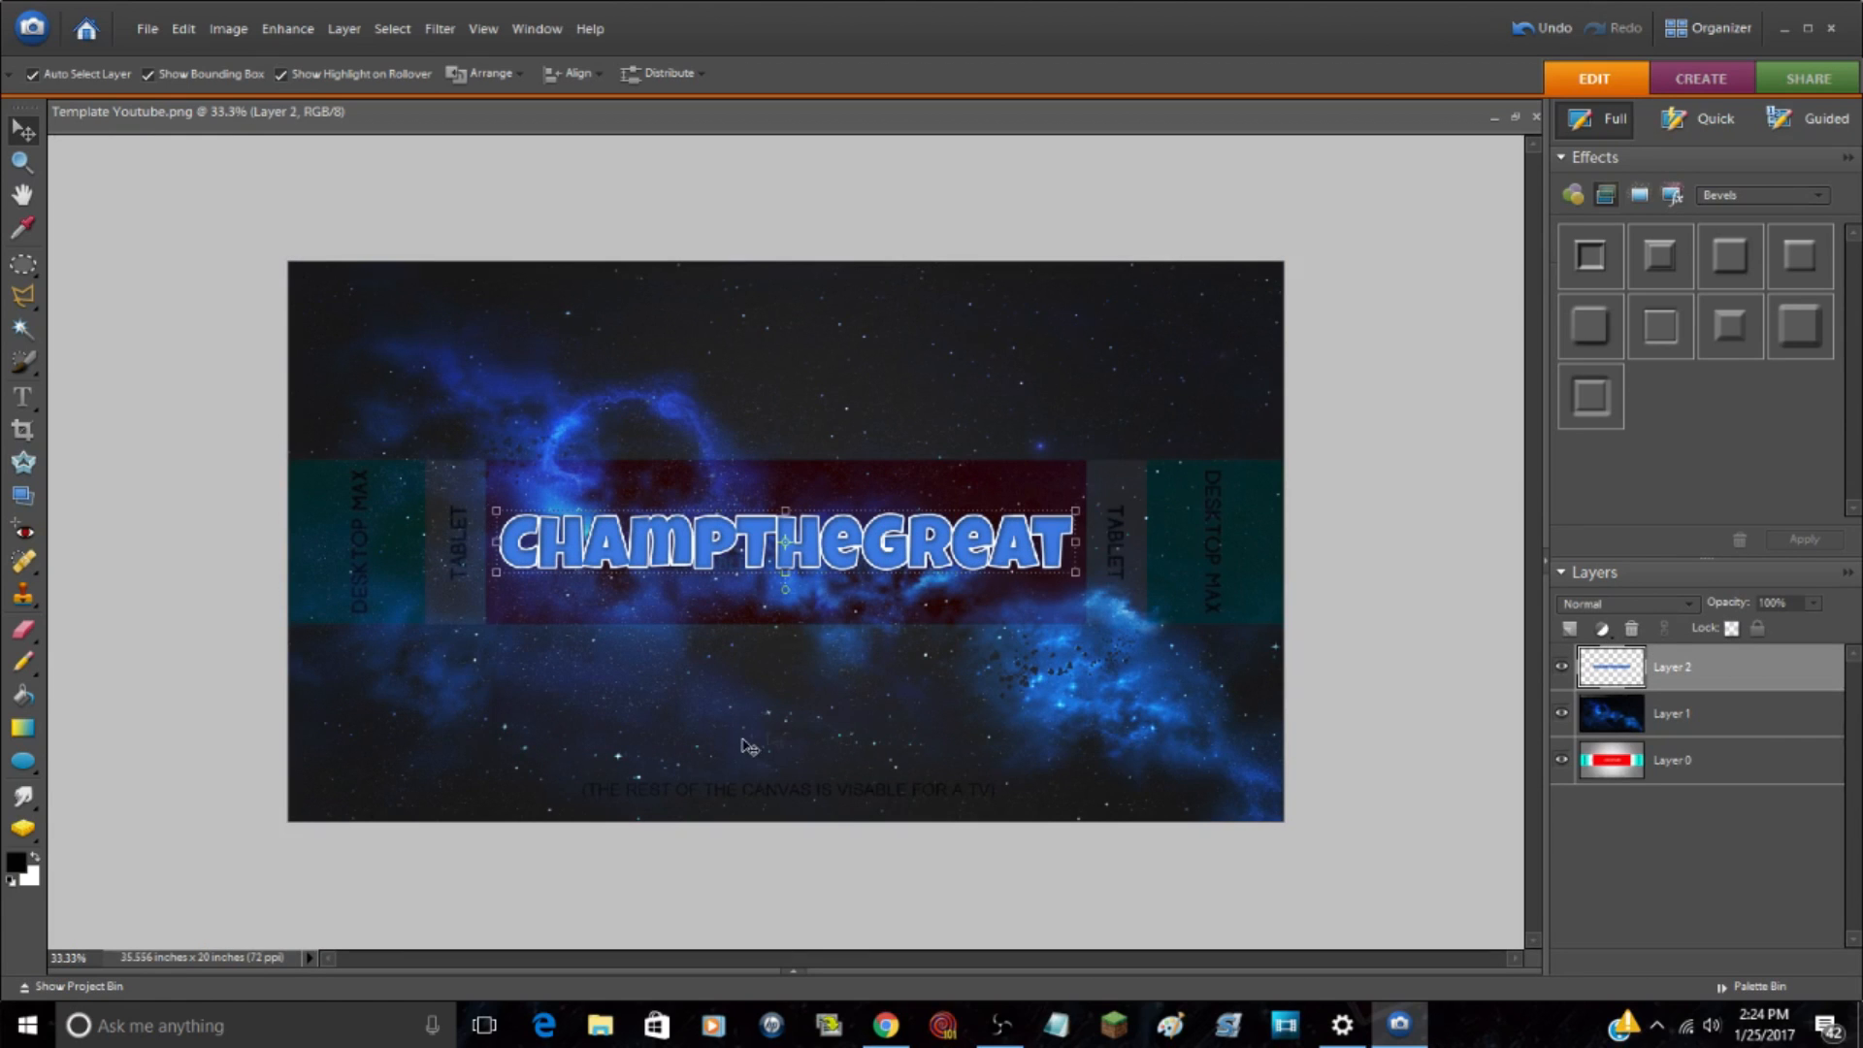
{"action": "left_click", "coordinate": [1368, 781]}
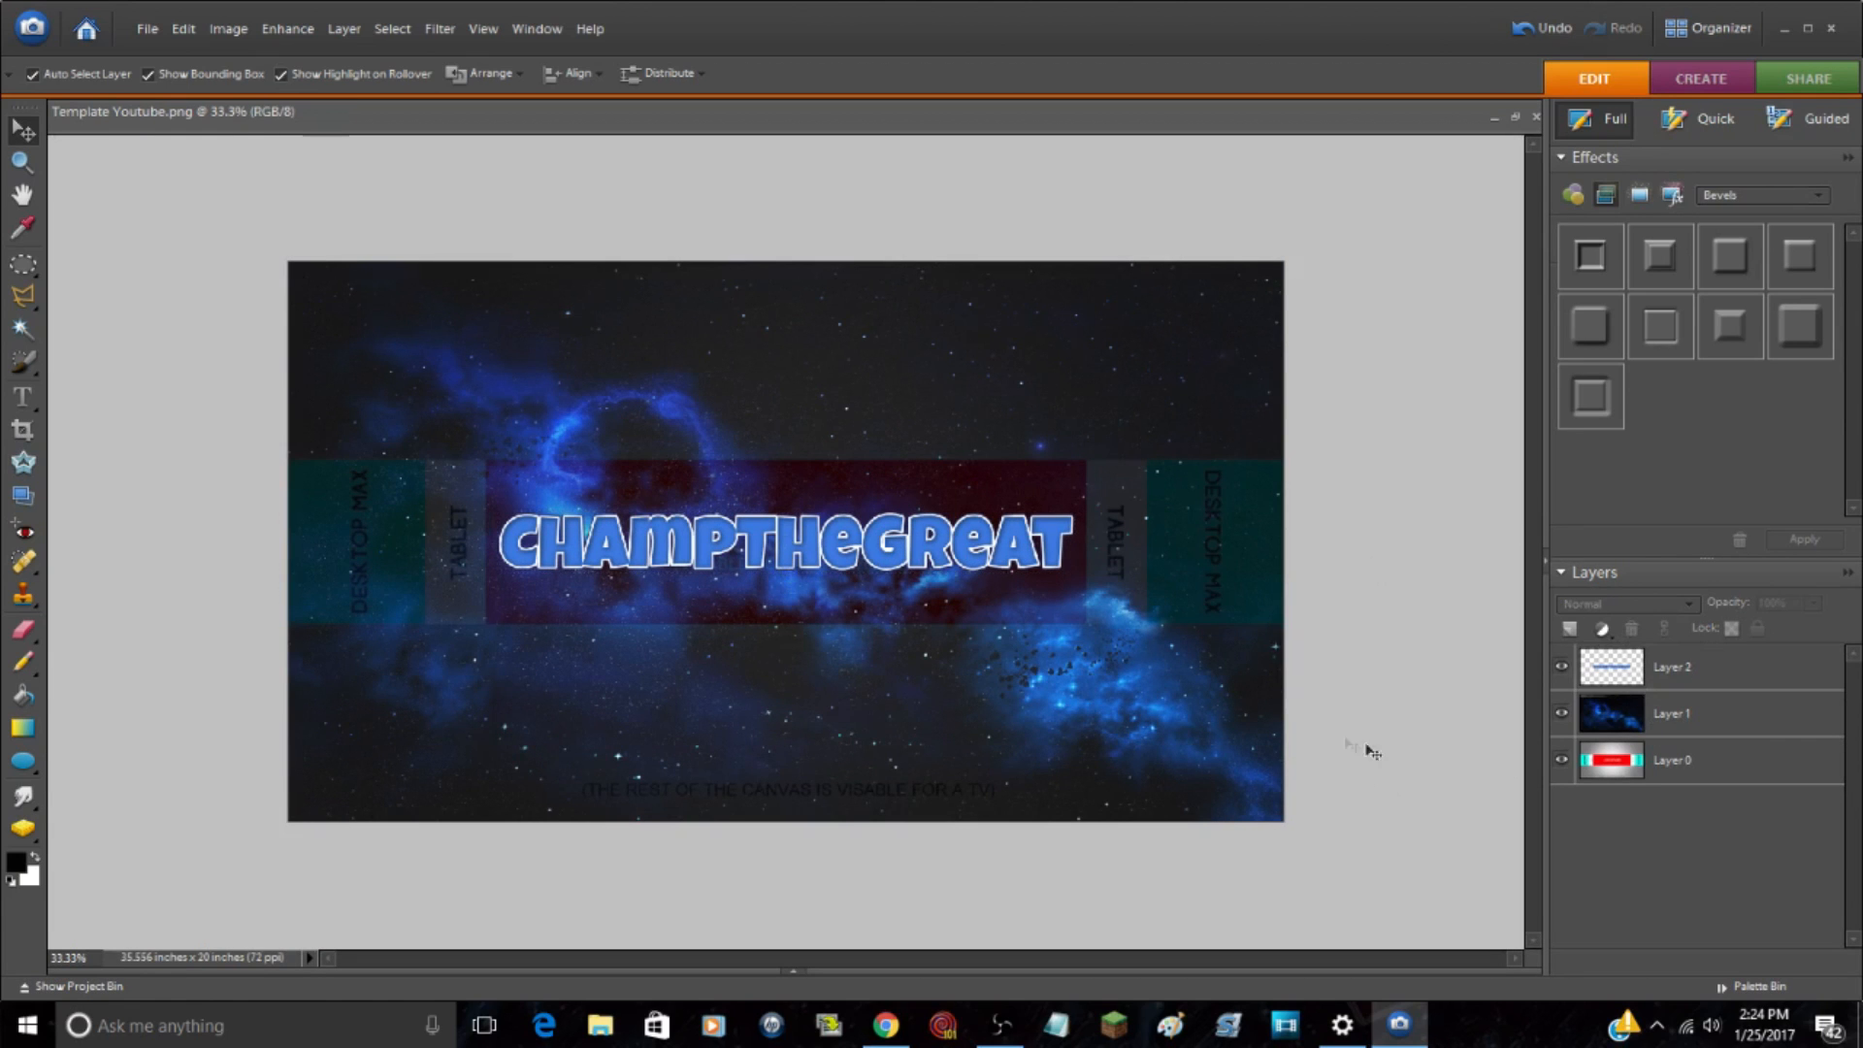
Step: Transform the logo on Layer 2 to about 93.0% width and 98.7% height, rotated -3.9 degrees, in the upper part of the logo safe area
{"action": "left_click", "coordinate": [1736, 684]}
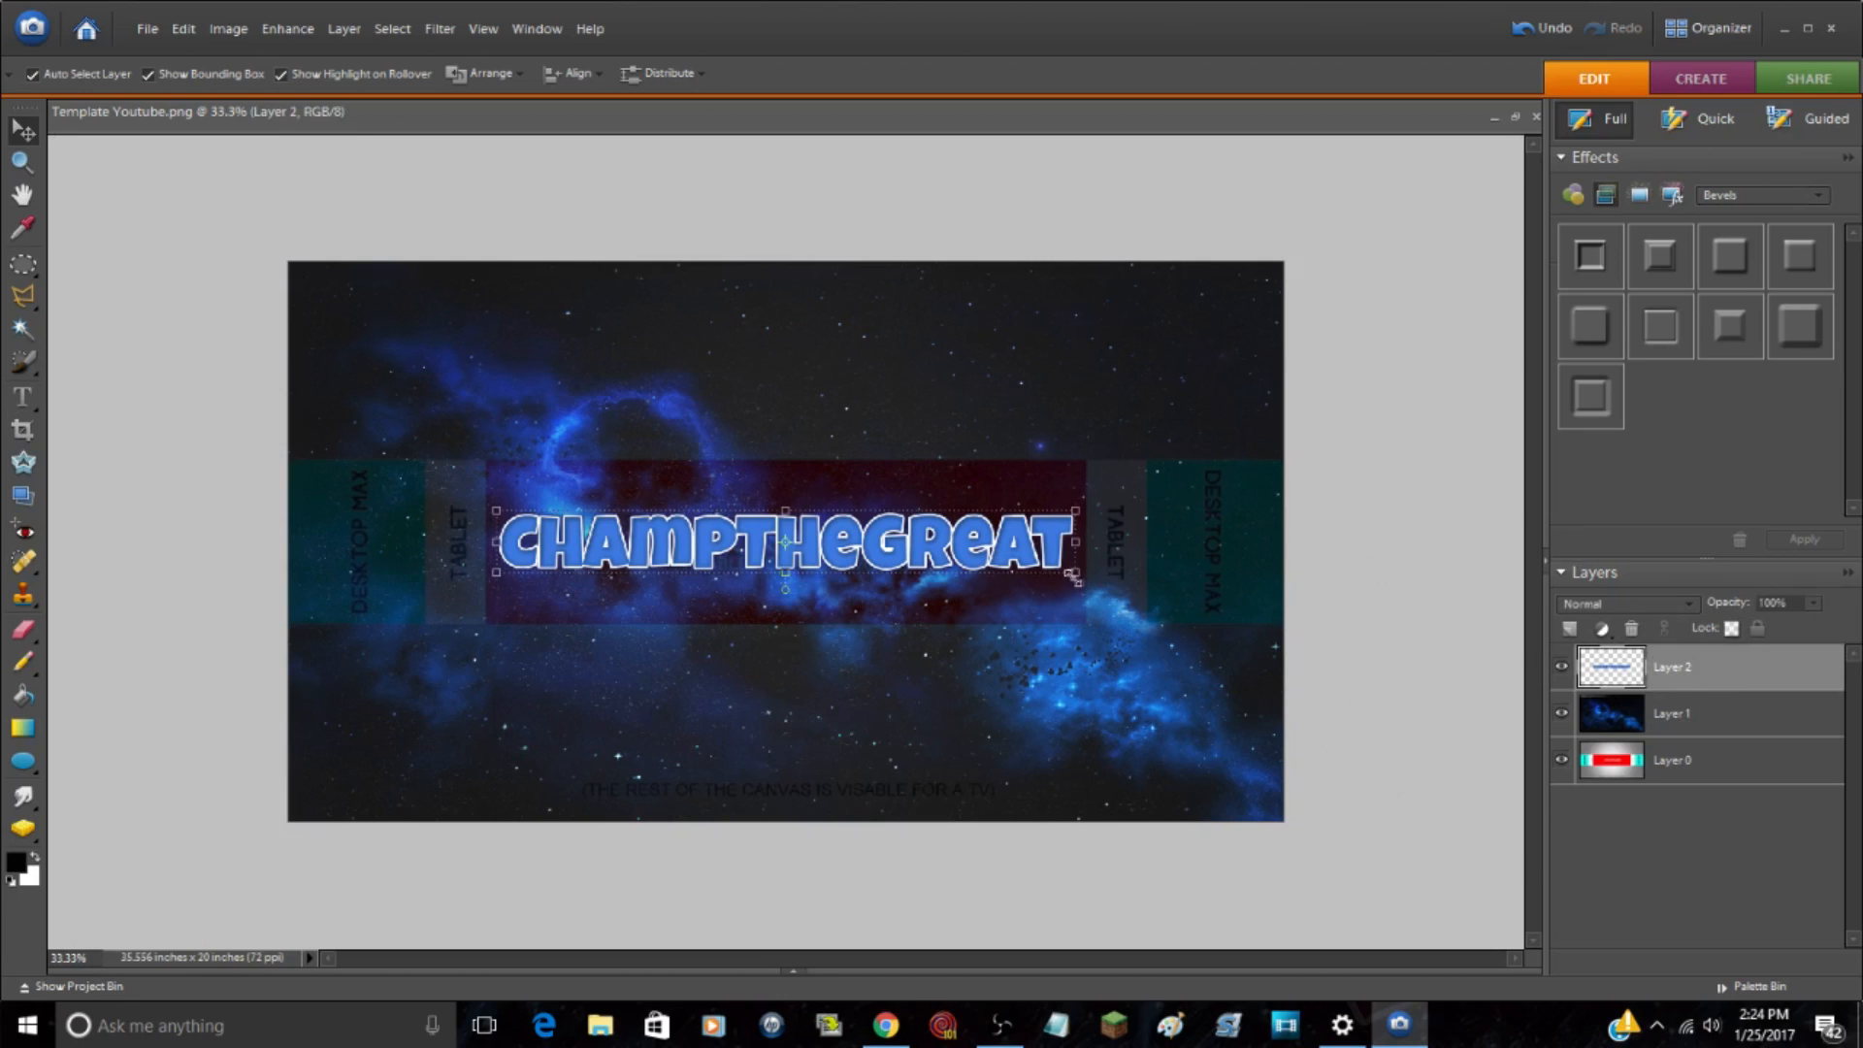
{"action": "key", "text": "ctrl+t"}
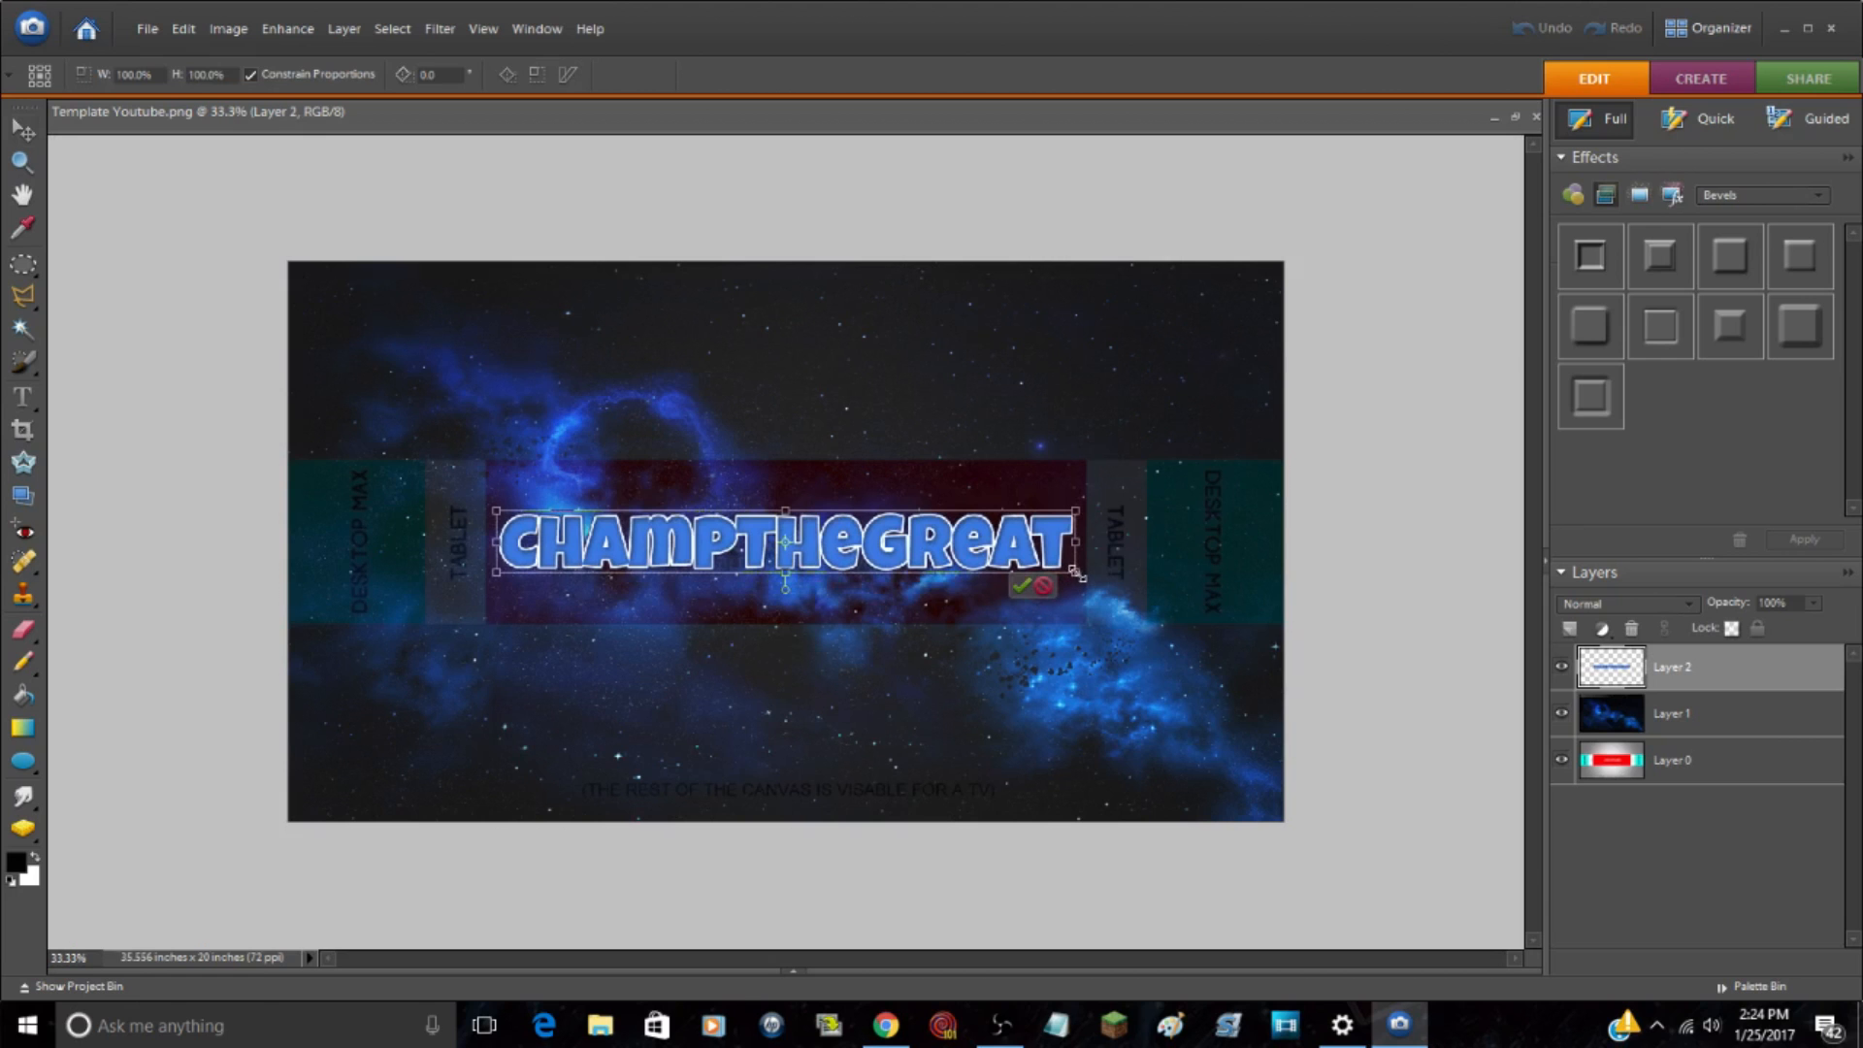
{"action": "left_click_drag", "start_coordinate": [1077, 574], "coordinate": [1016, 568]}
{"action": "mouse_move", "coordinate": [876, 547]}
{"action": "left_mouse_down"}
{"action": "mouse_move", "coordinate": [926, 510]}
{"action": "mouse_move", "coordinate": [885, 539]}
{"action": "left_mouse_up"}
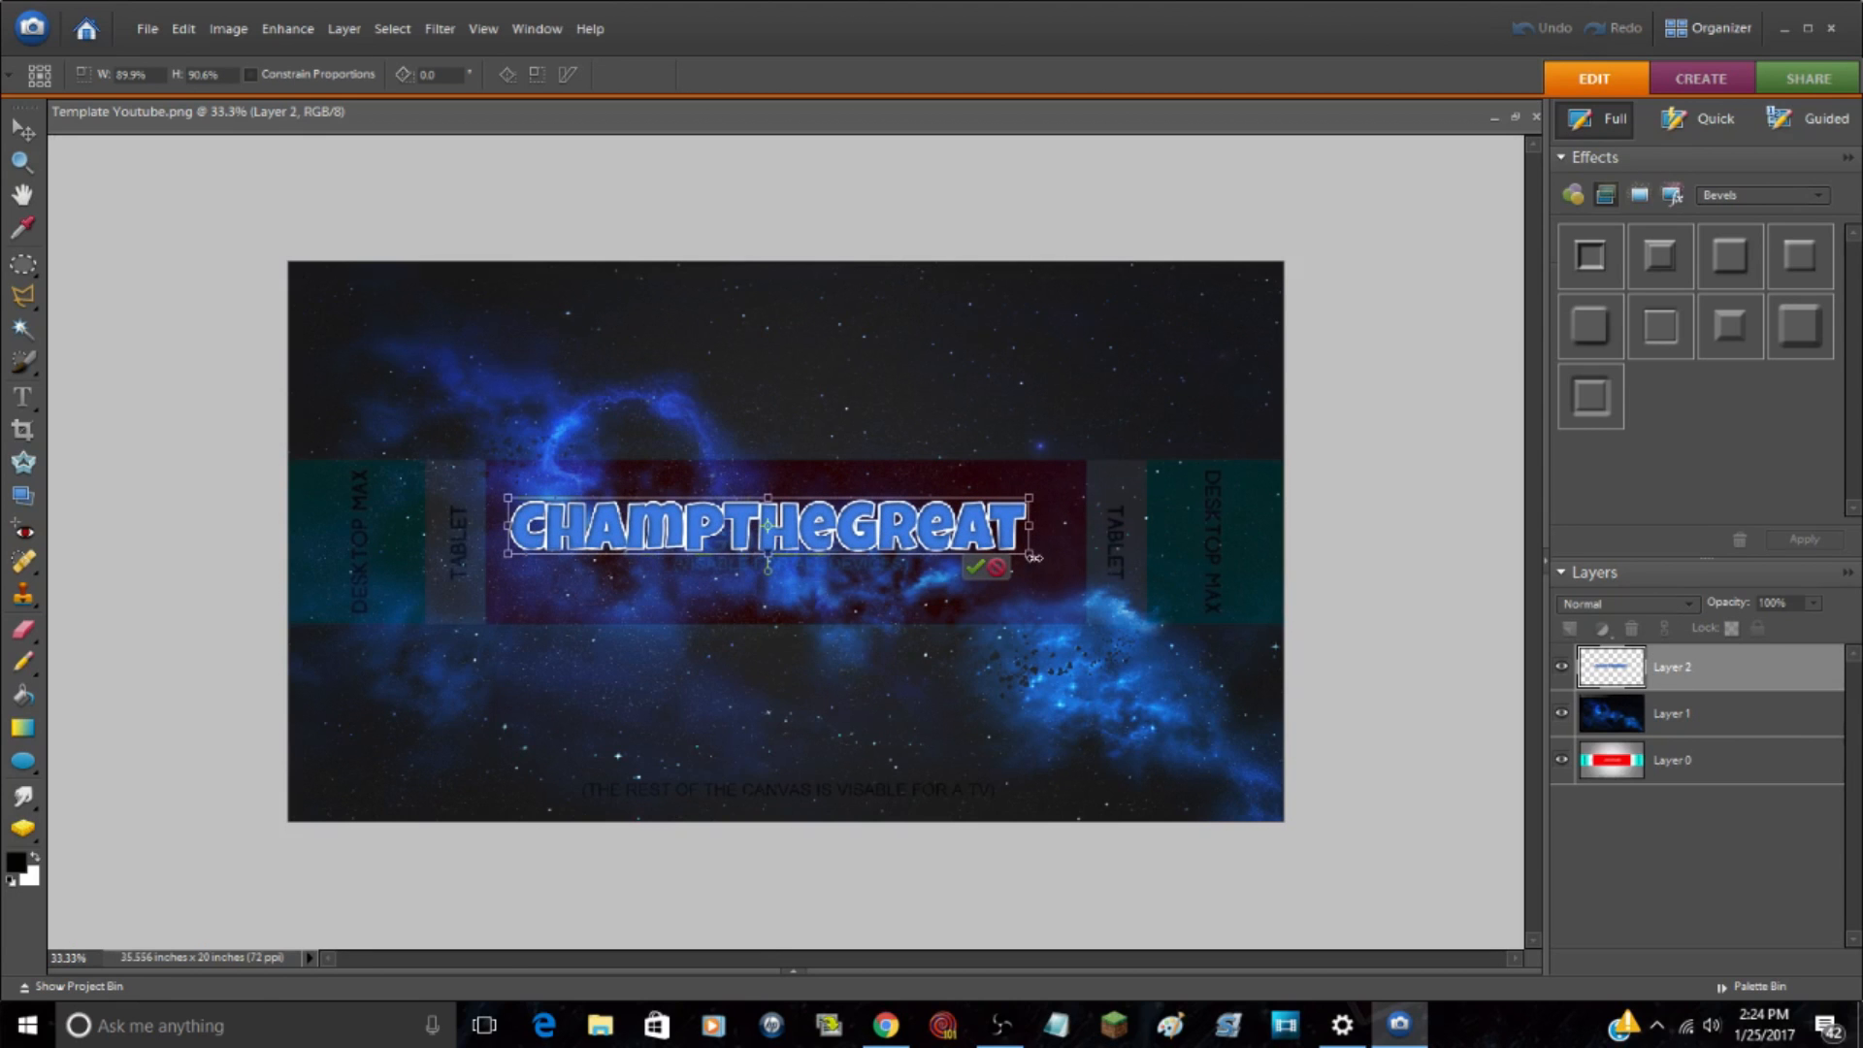
{"action": "left_click_drag", "start_coordinate": [1030, 555], "coordinate": [1038, 561]}
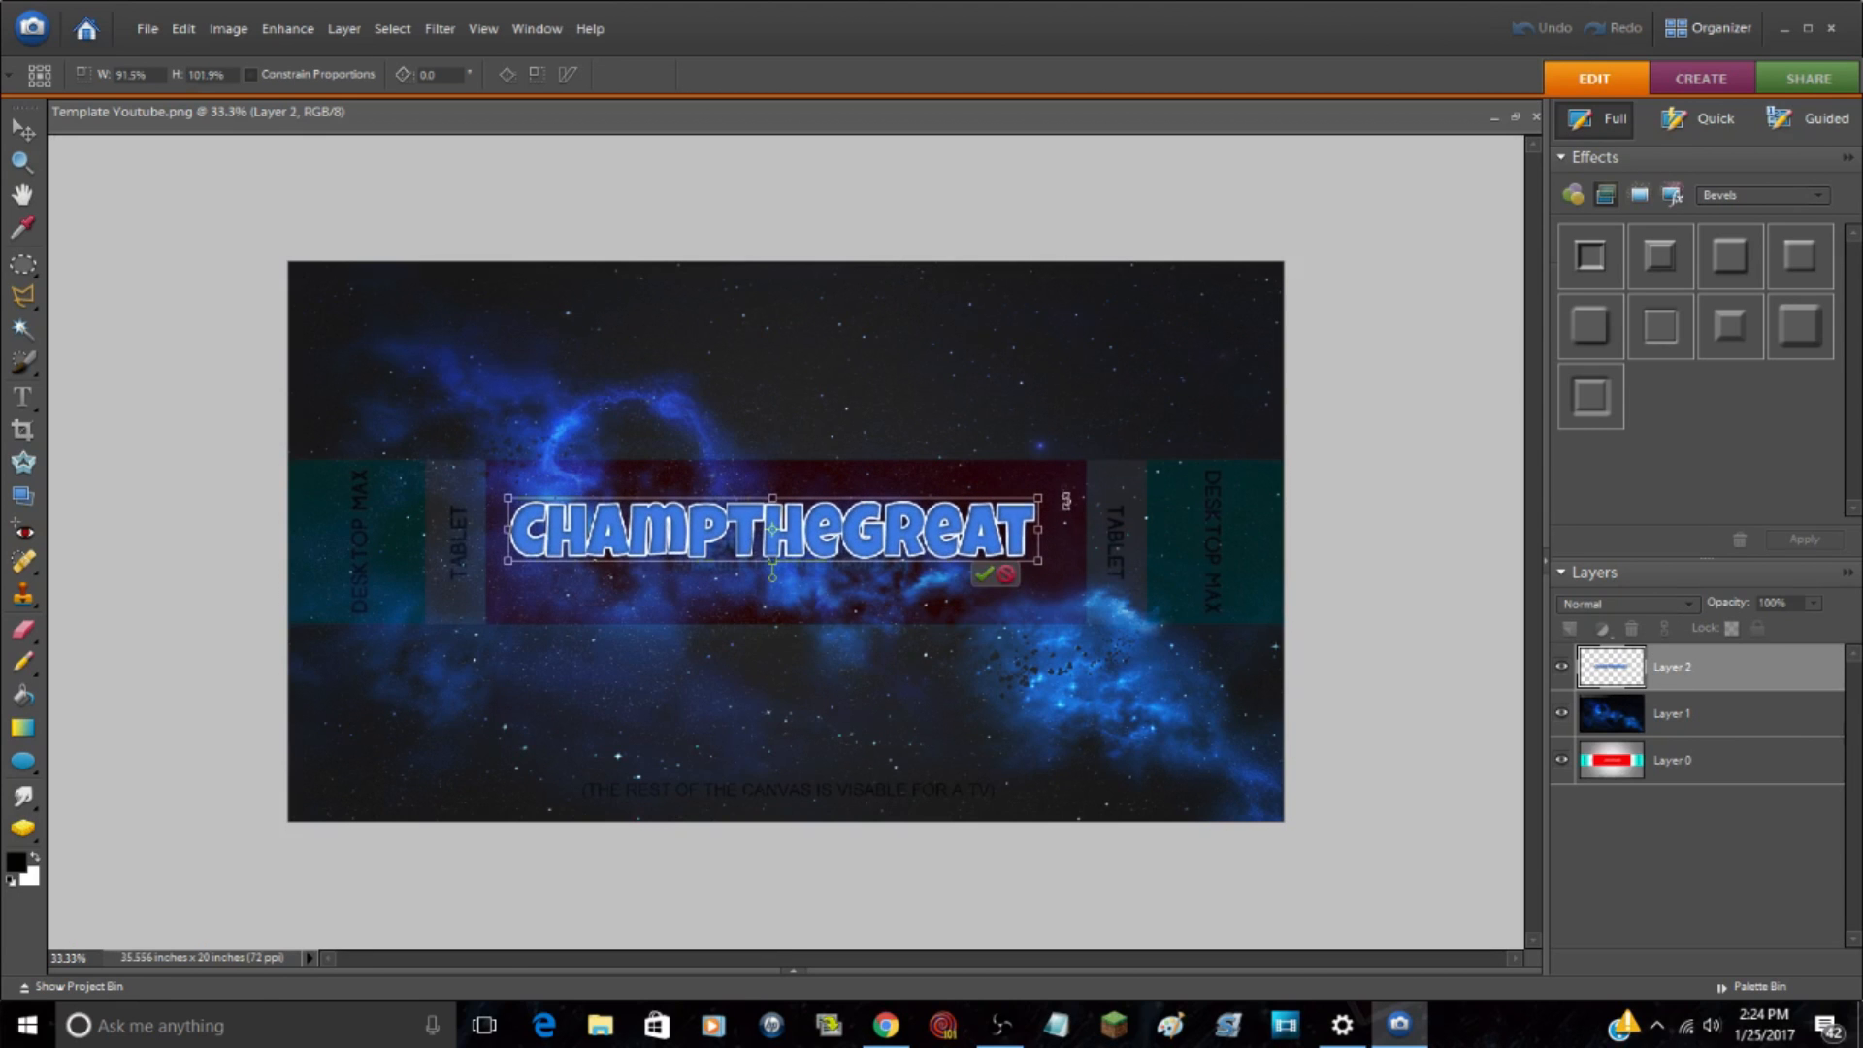
{"action": "left_click_drag", "start_coordinate": [1061, 475], "coordinate": [1059, 463]}
{"action": "left_click_drag", "start_coordinate": [907, 525], "coordinate": [907, 529]}
{"action": "left_click_drag", "start_coordinate": [1028, 542], "coordinate": [1034, 533]}
{"action": "left_click_drag", "start_coordinate": [1059, 464], "coordinate": [1059, 458]}
{"action": "left_click_drag", "start_coordinate": [912, 512], "coordinate": [909, 506]}
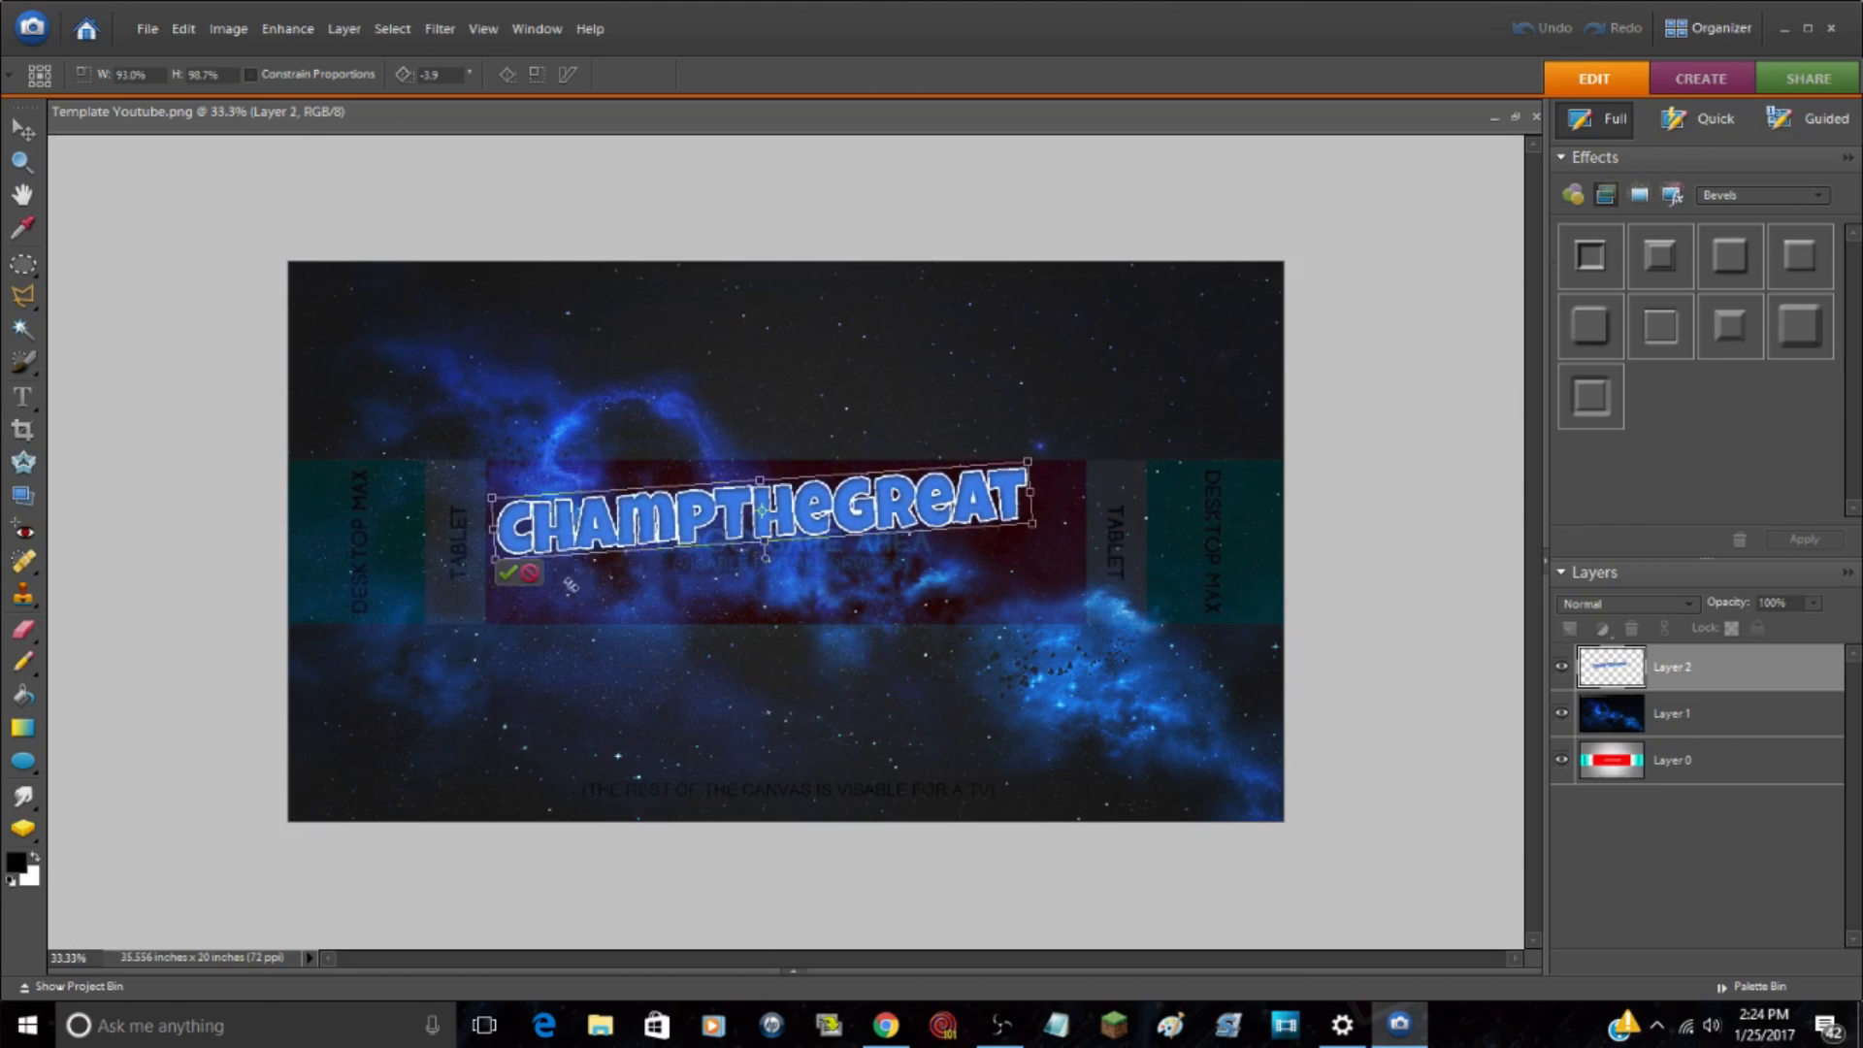
{"action": "left_click", "coordinate": [507, 574]}
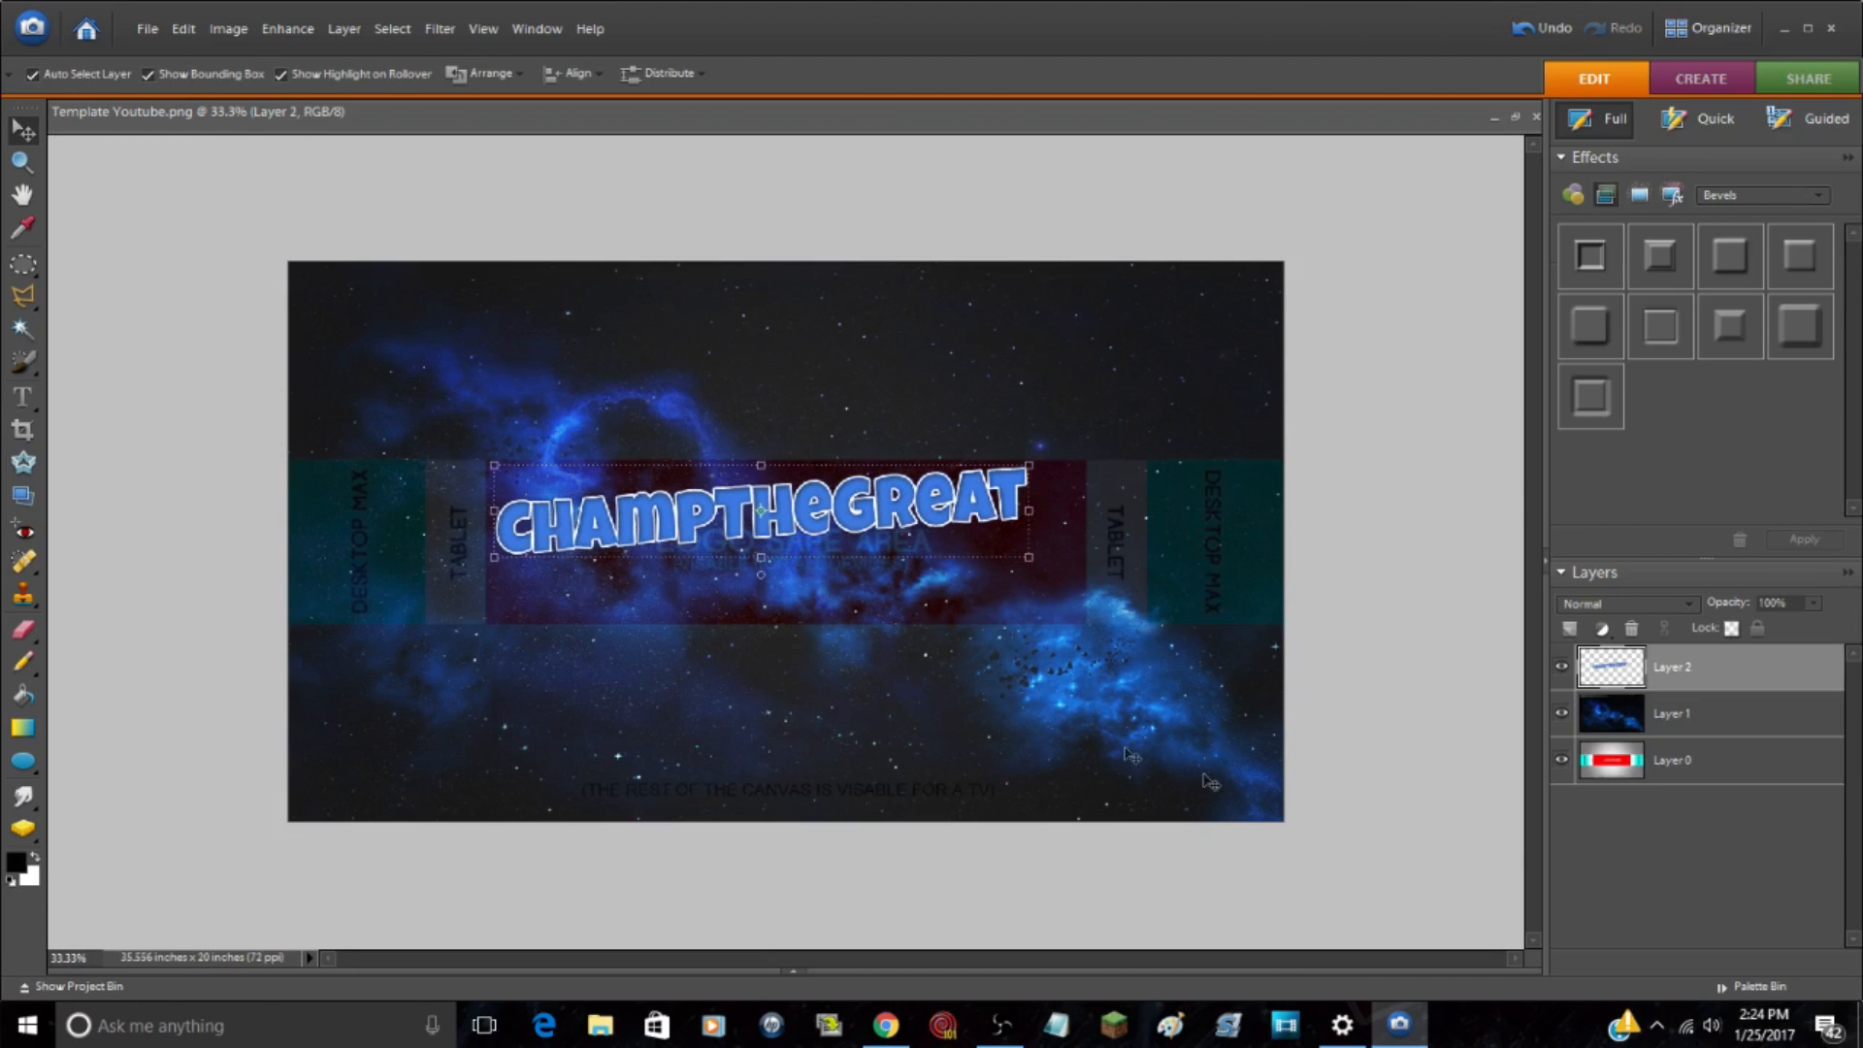
{"action": "left_click", "coordinate": [1435, 794]}
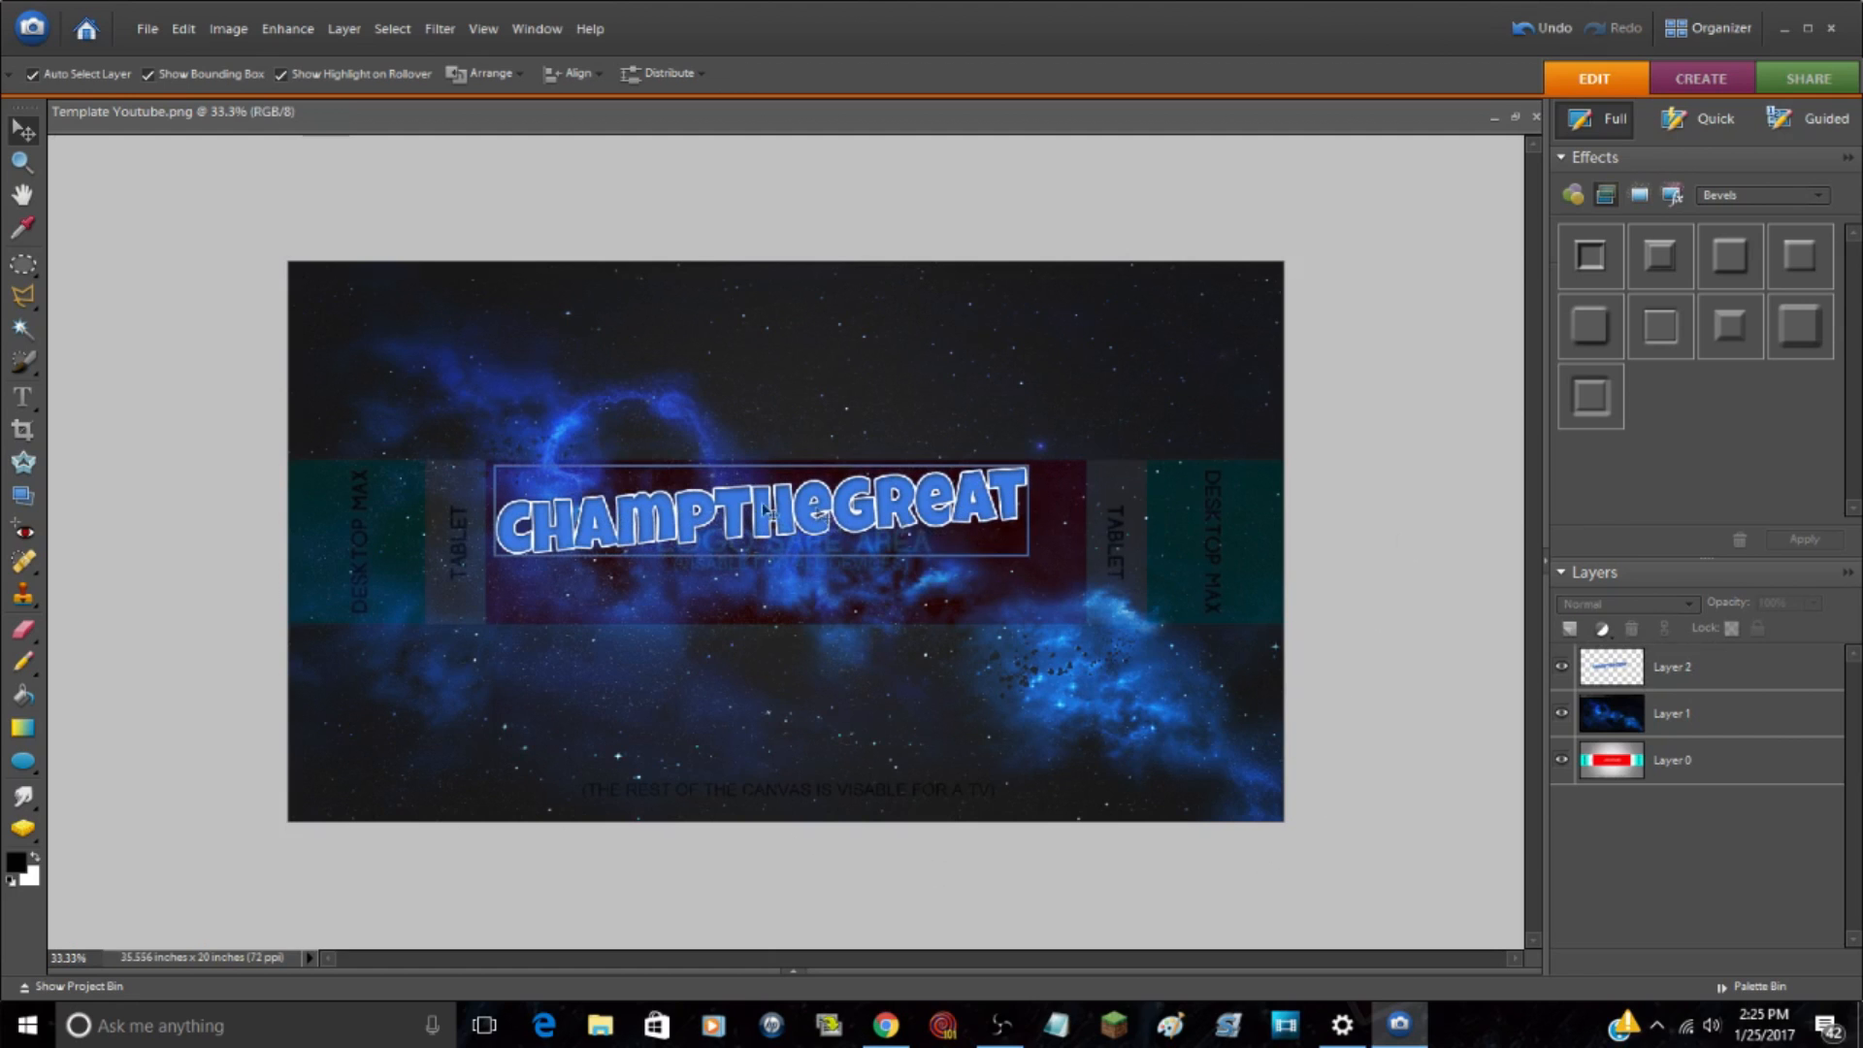
Step: Open the image of the character riding a horse and select its entire canvas
{"action": "left_click", "coordinate": [797, 973]}
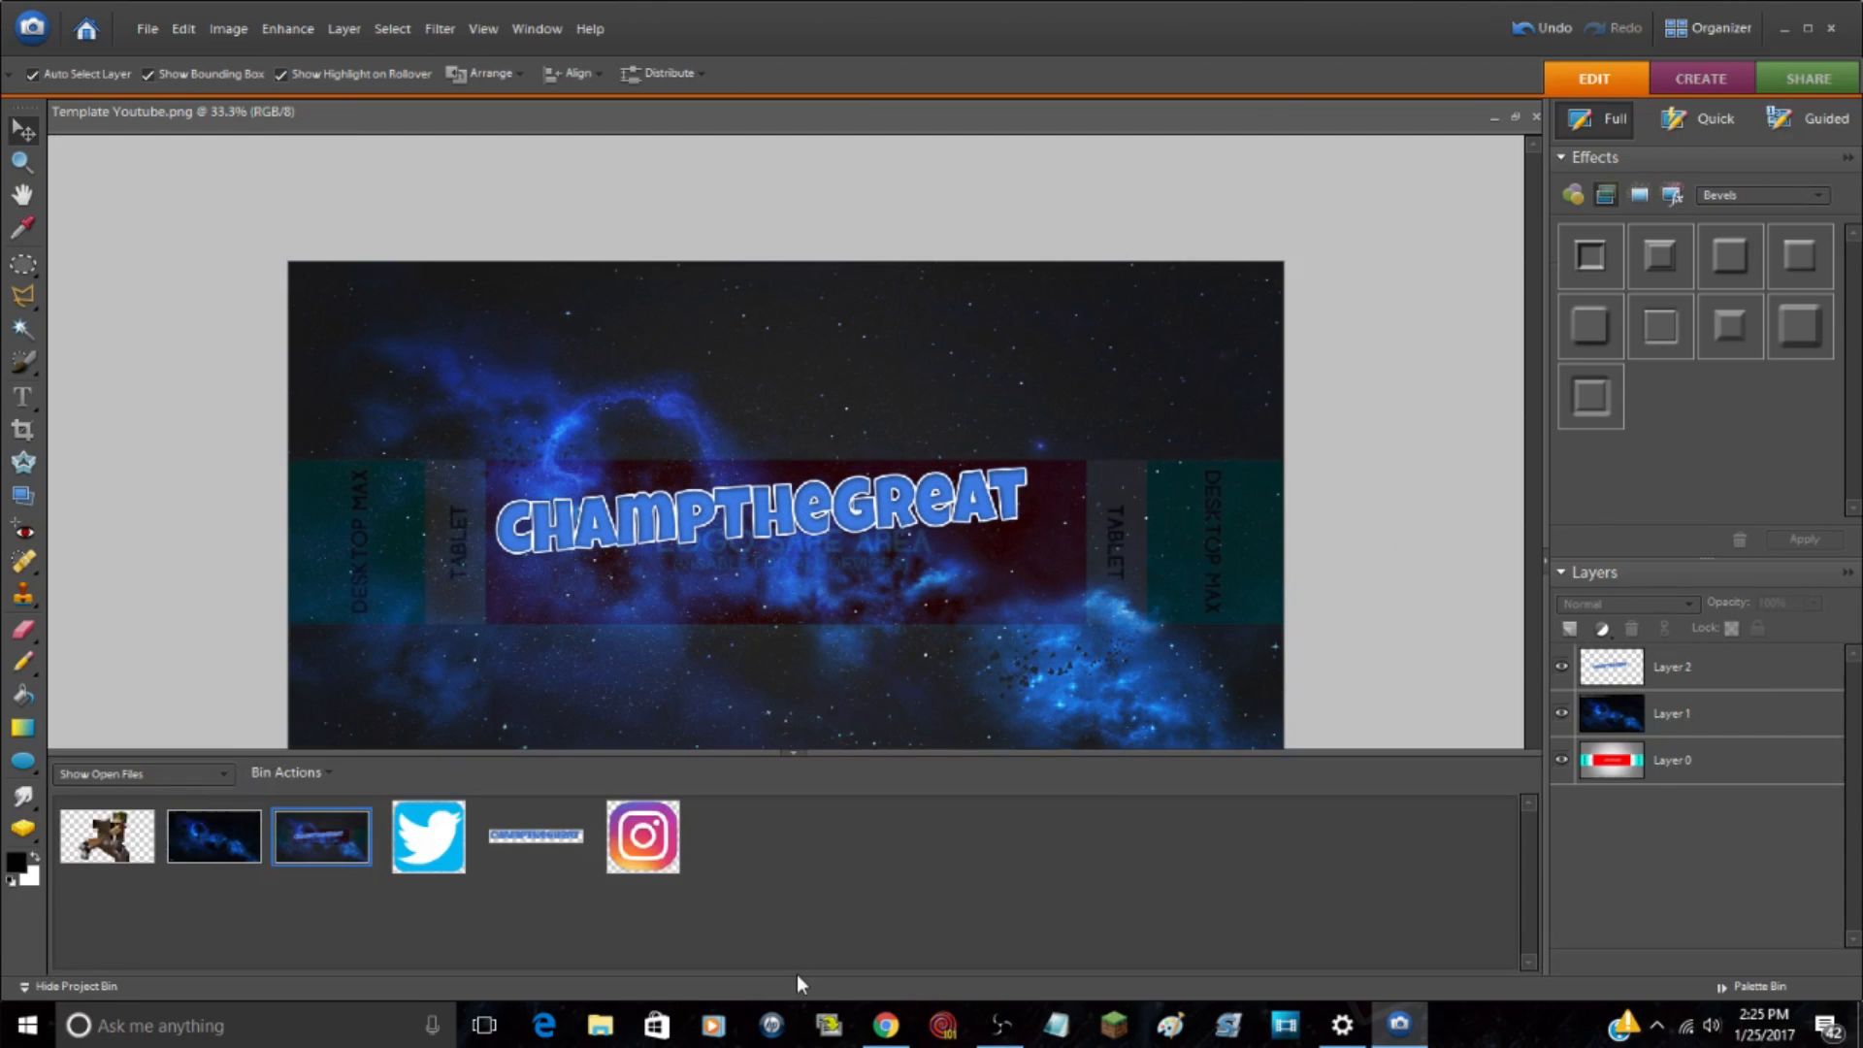
{"action": "left_click", "coordinate": [1396, 609]}
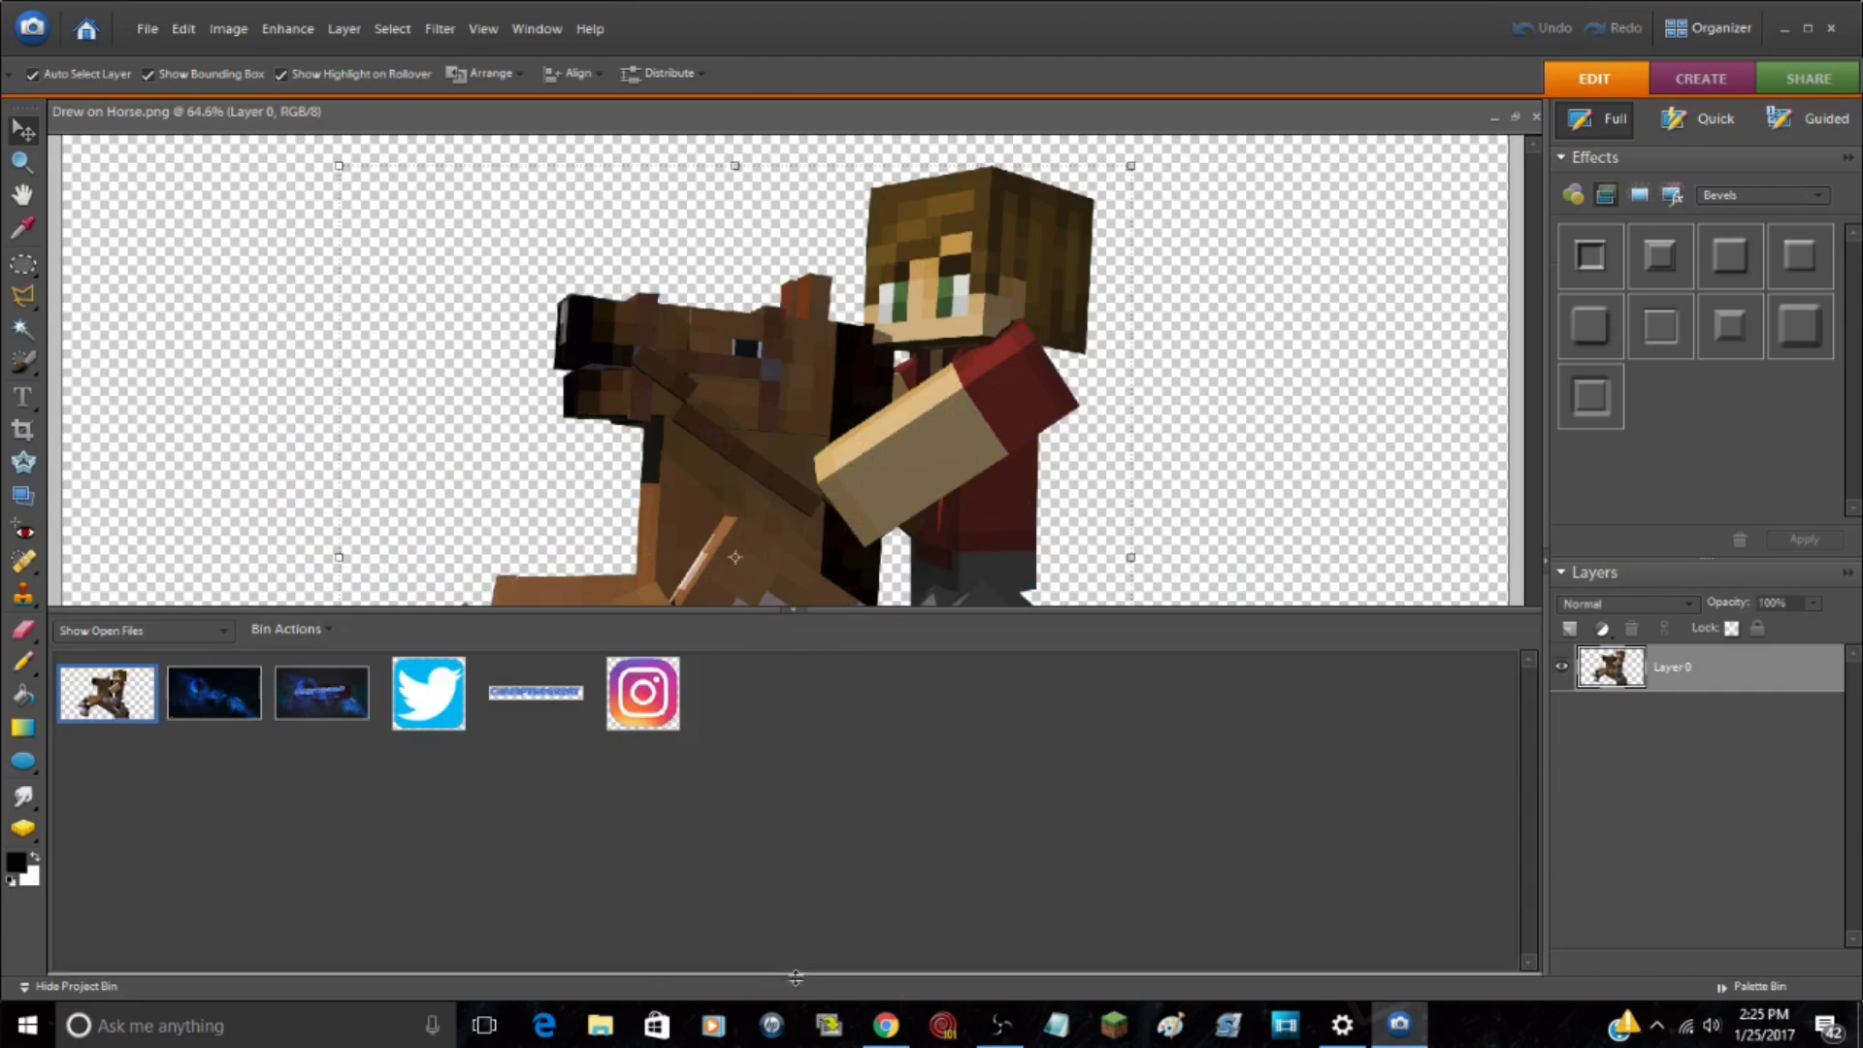
{"action": "left_click", "coordinate": [796, 965]}
{"action": "left_click", "coordinate": [20, 165]}
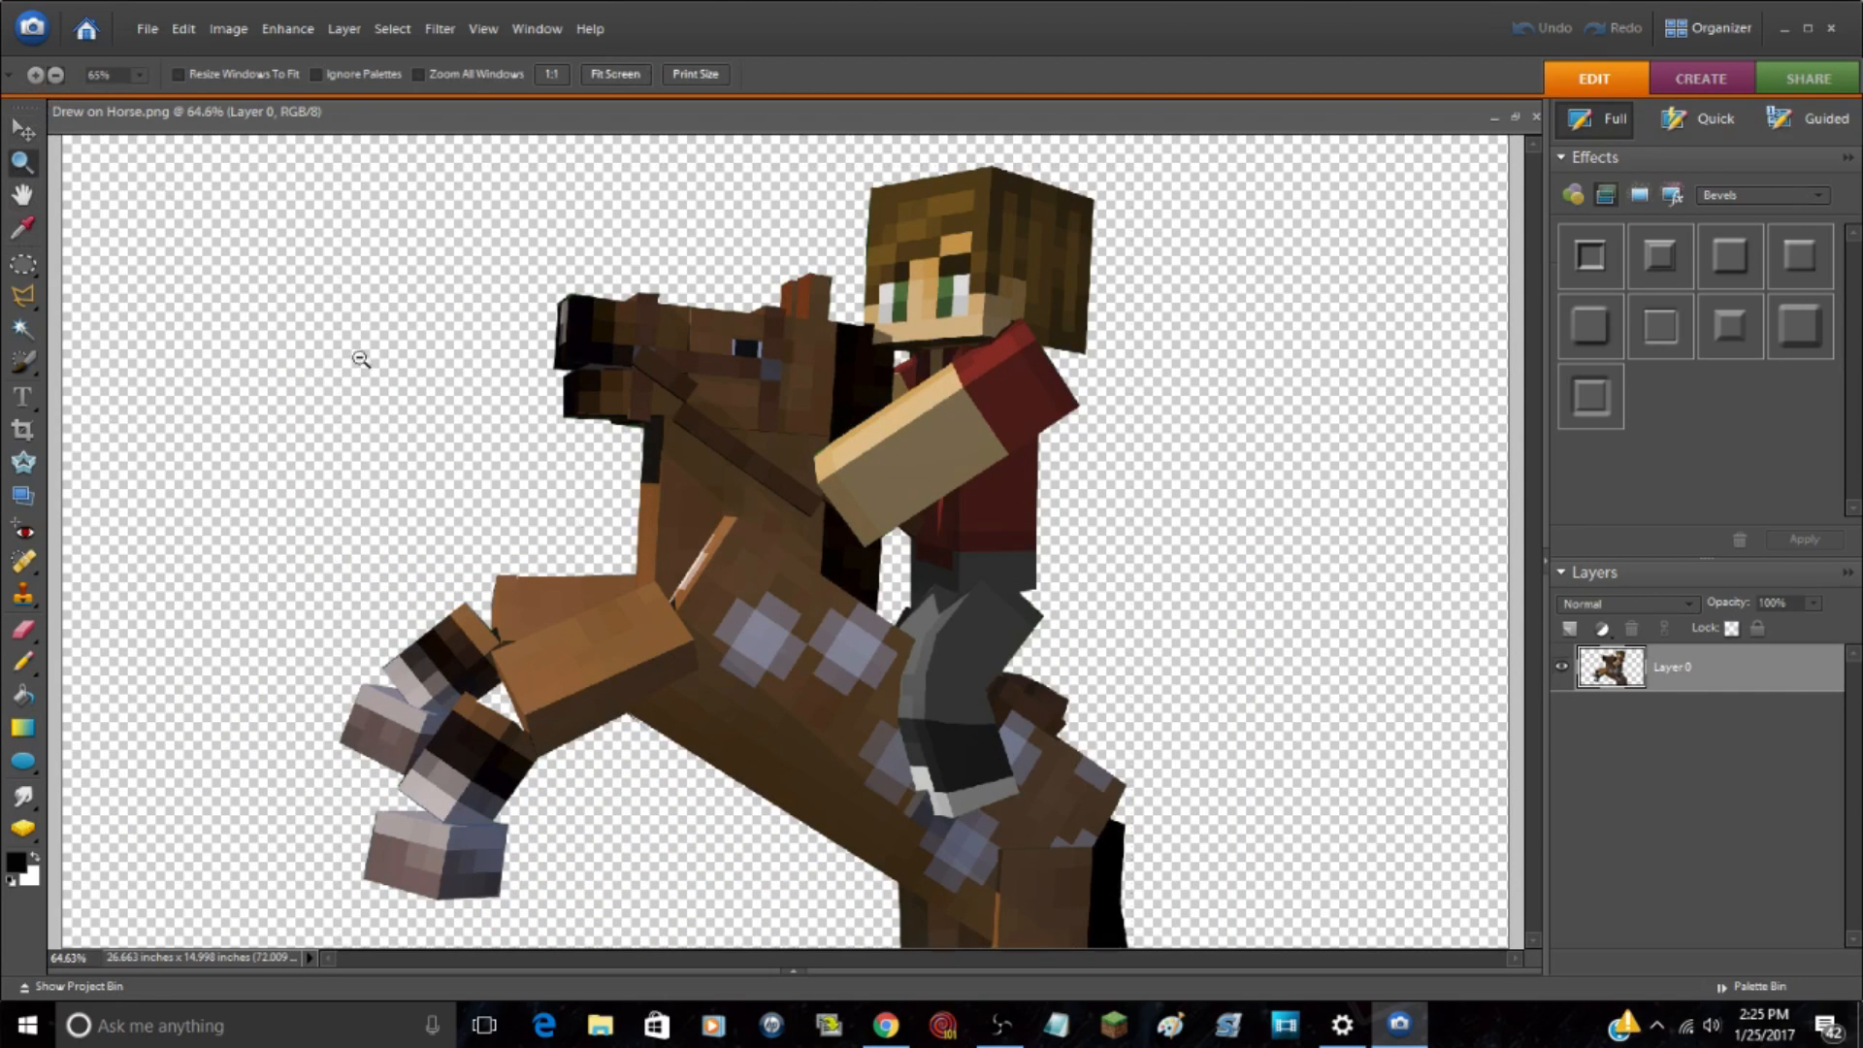
{"action": "left_click", "coordinate": [853, 715], "text": "alt"}
{"action": "left_click", "coordinate": [34, 137]}
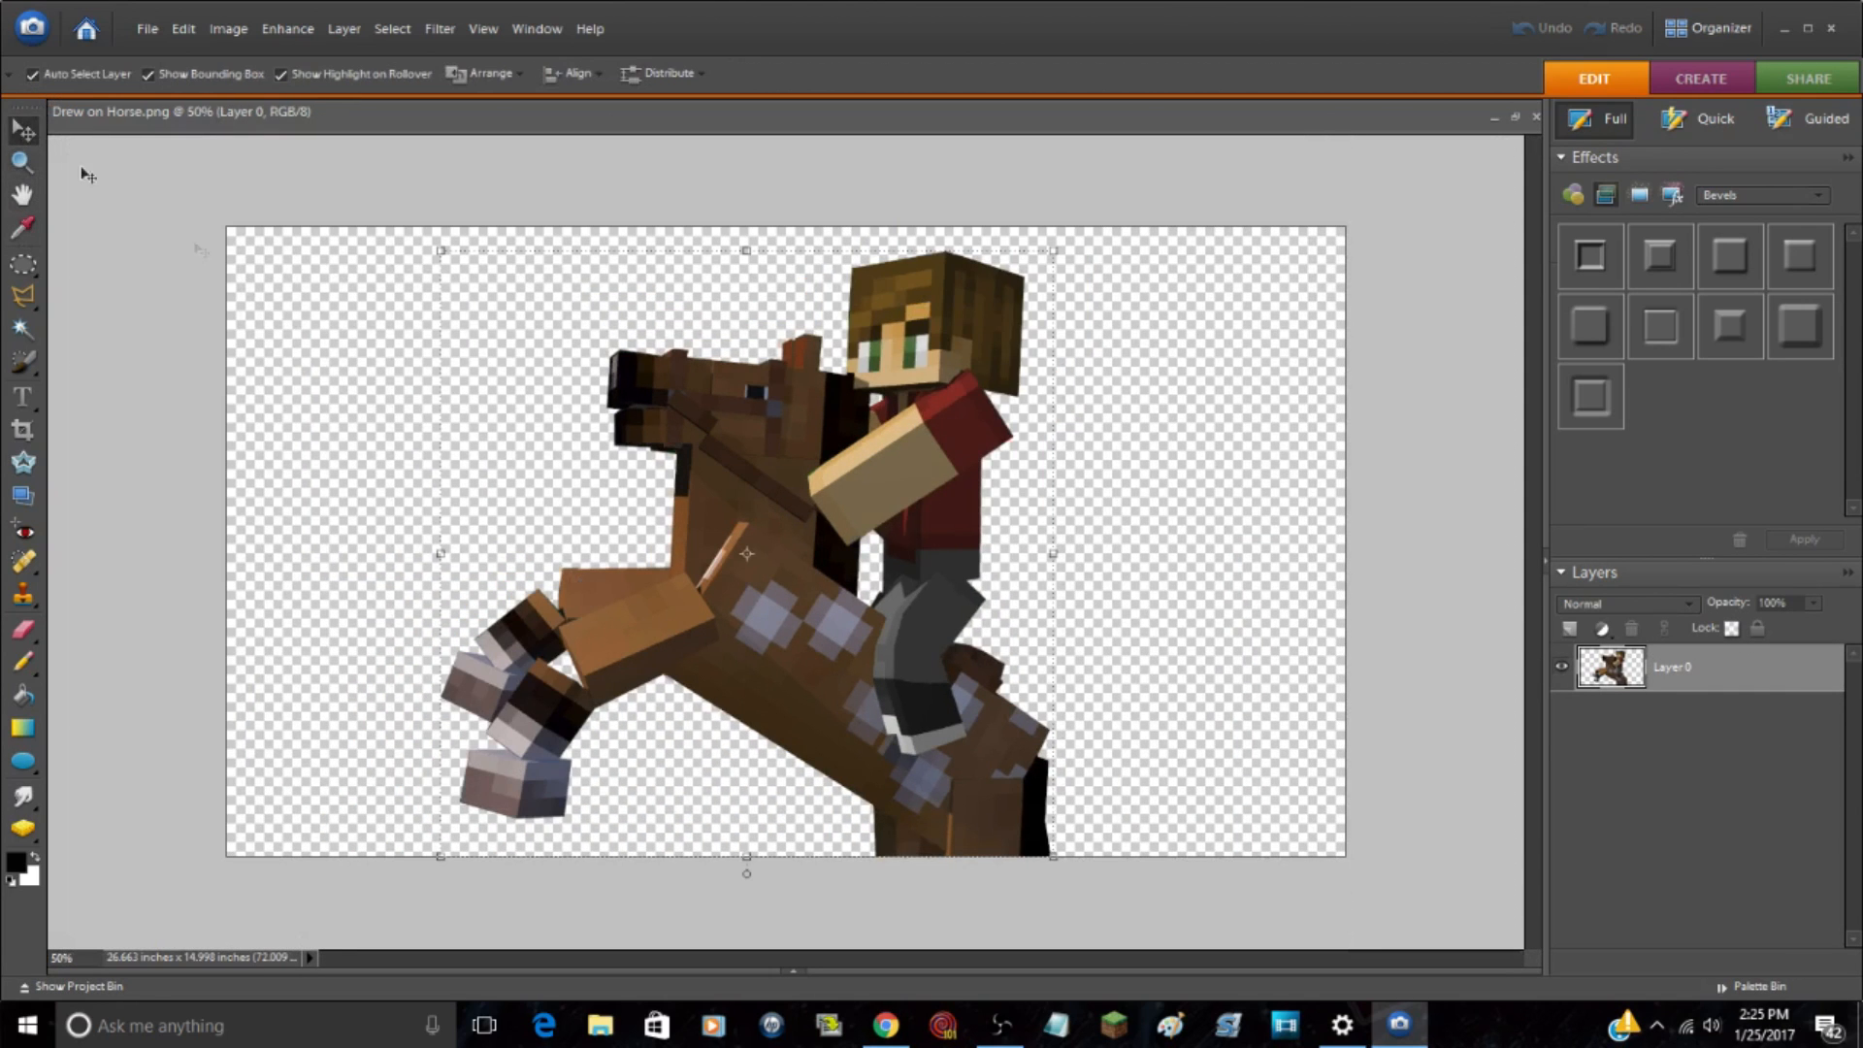
{"action": "left_click", "coordinate": [1423, 577]}
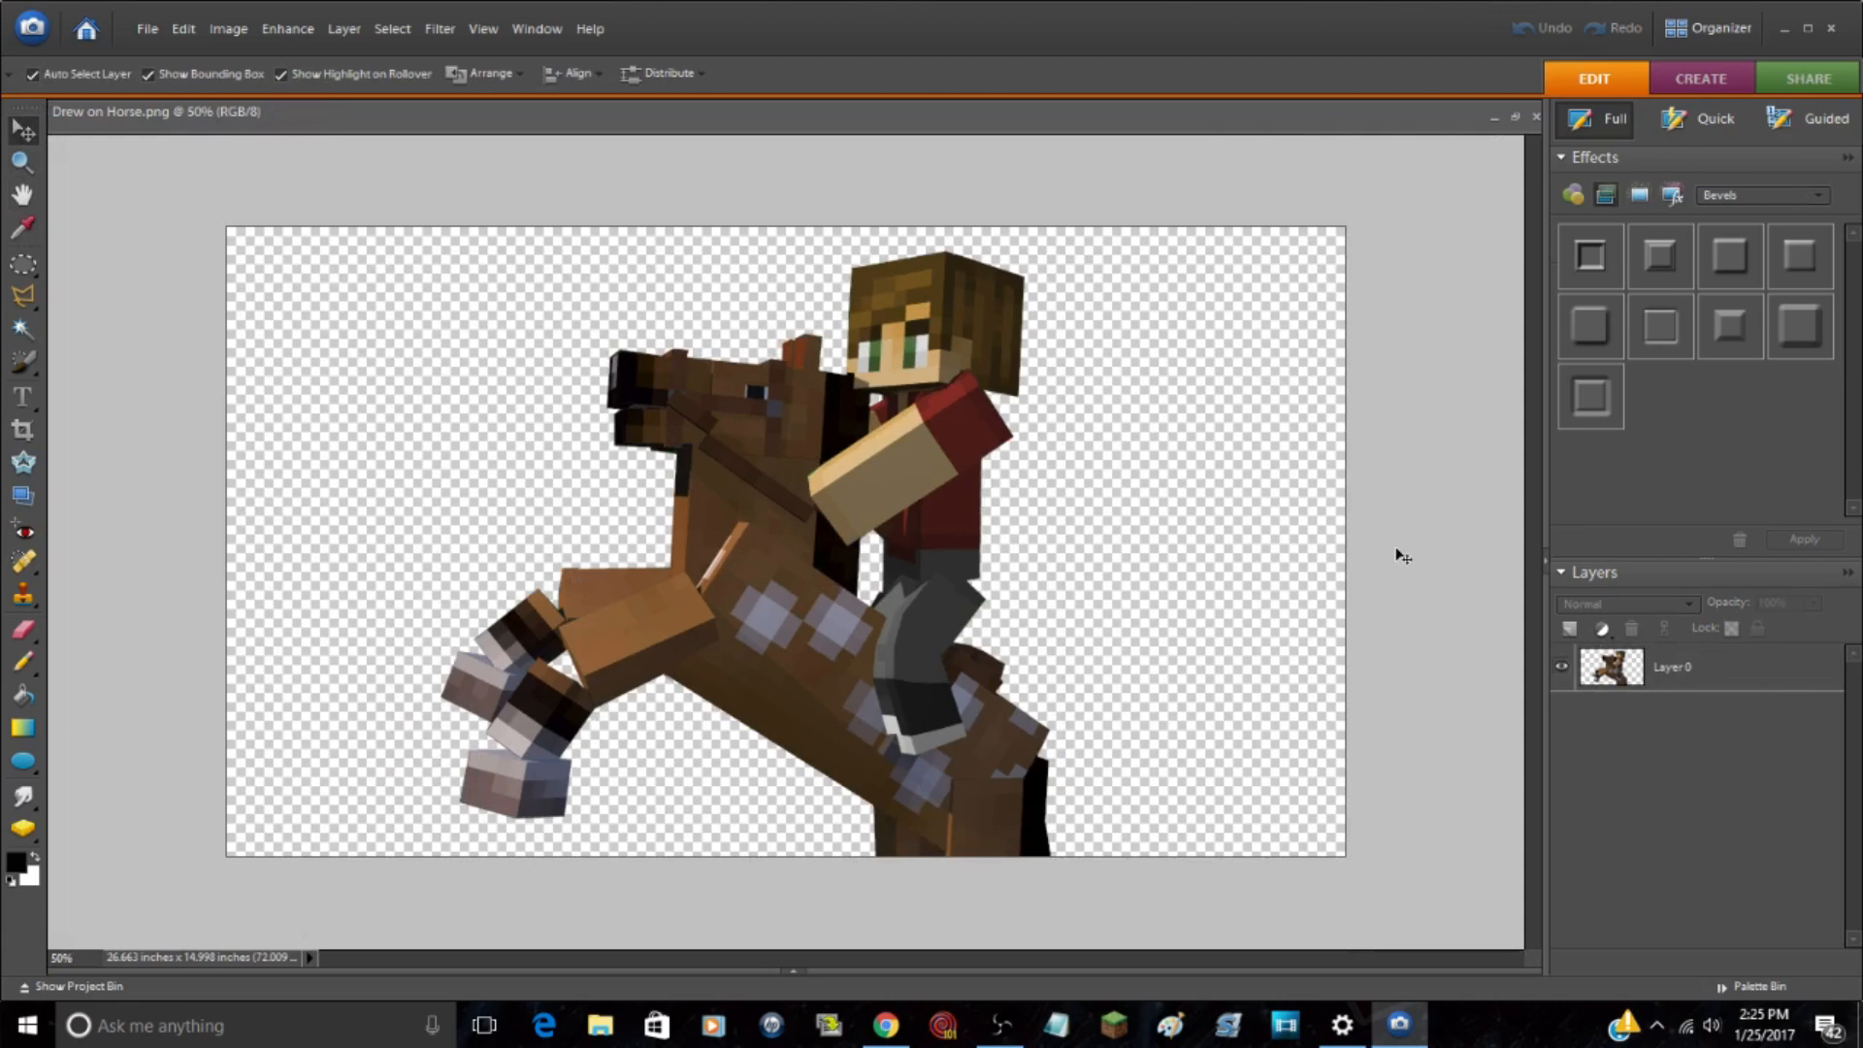
{"action": "key", "text": "ctrl+a"}
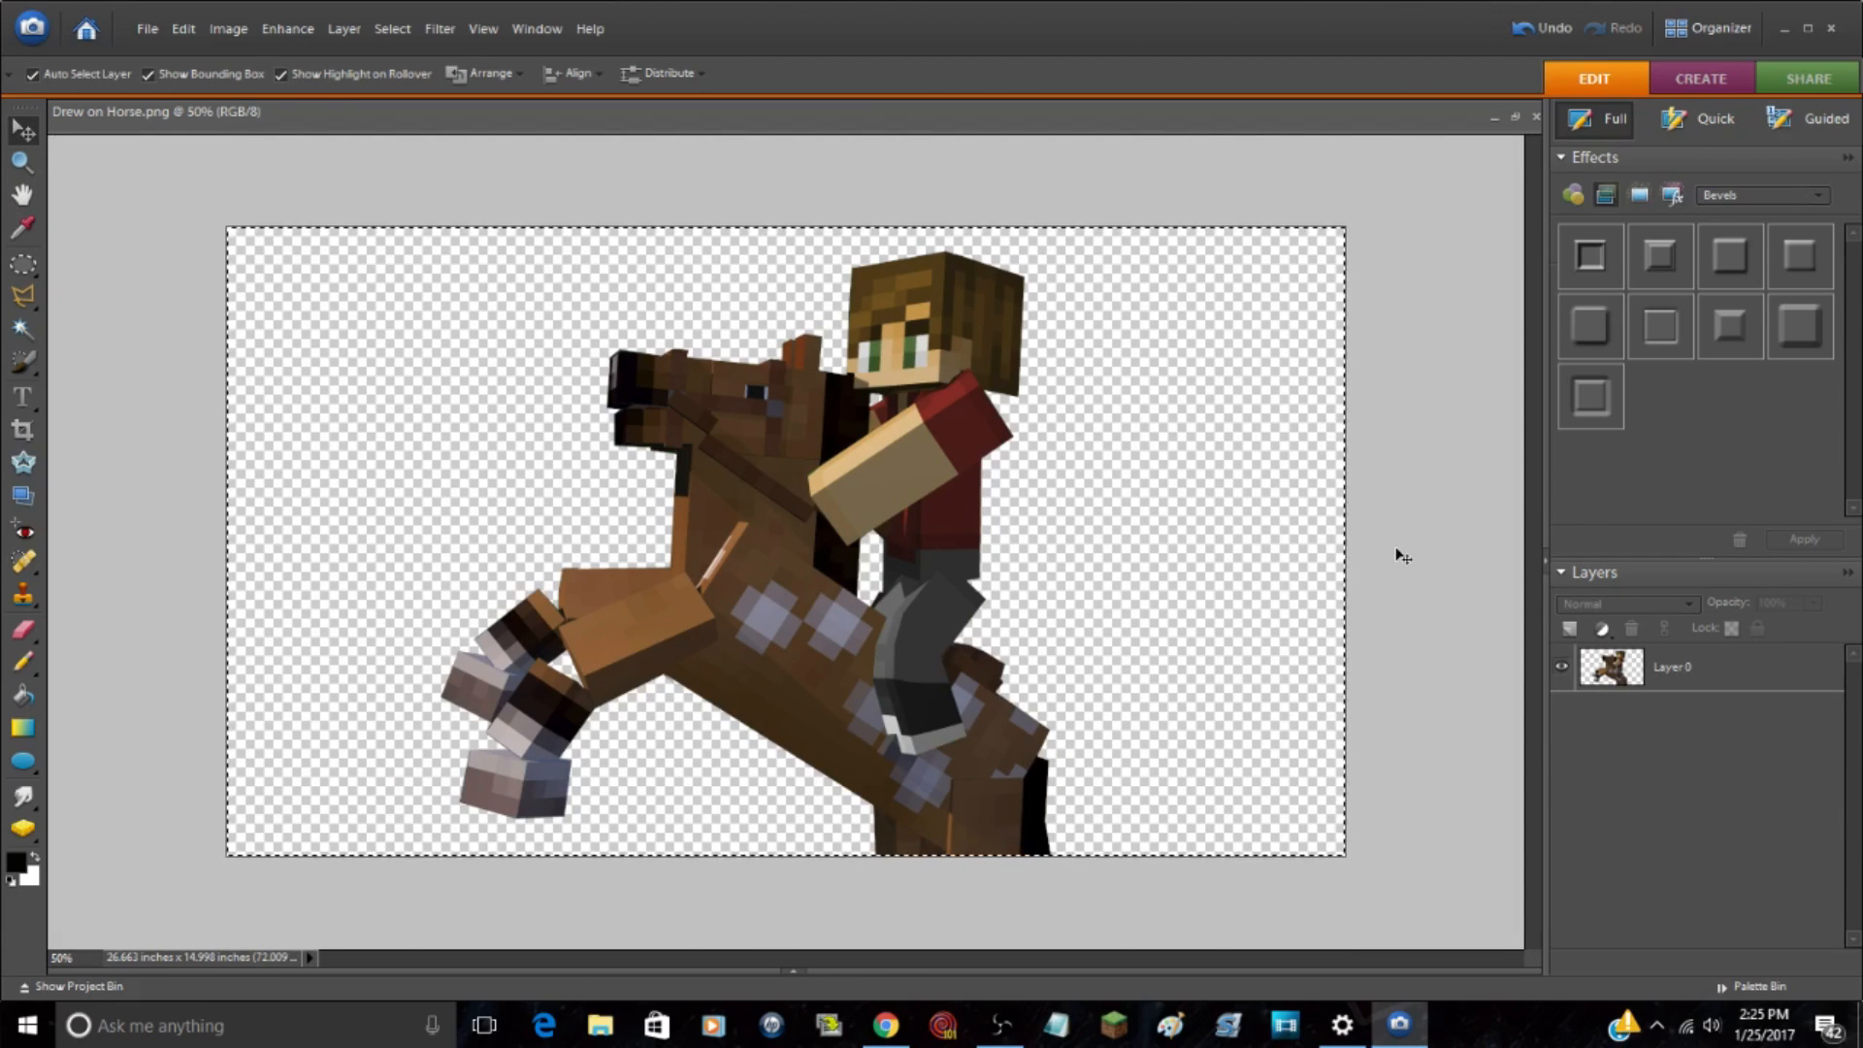
{"action": "left_click", "coordinate": [806, 966]}
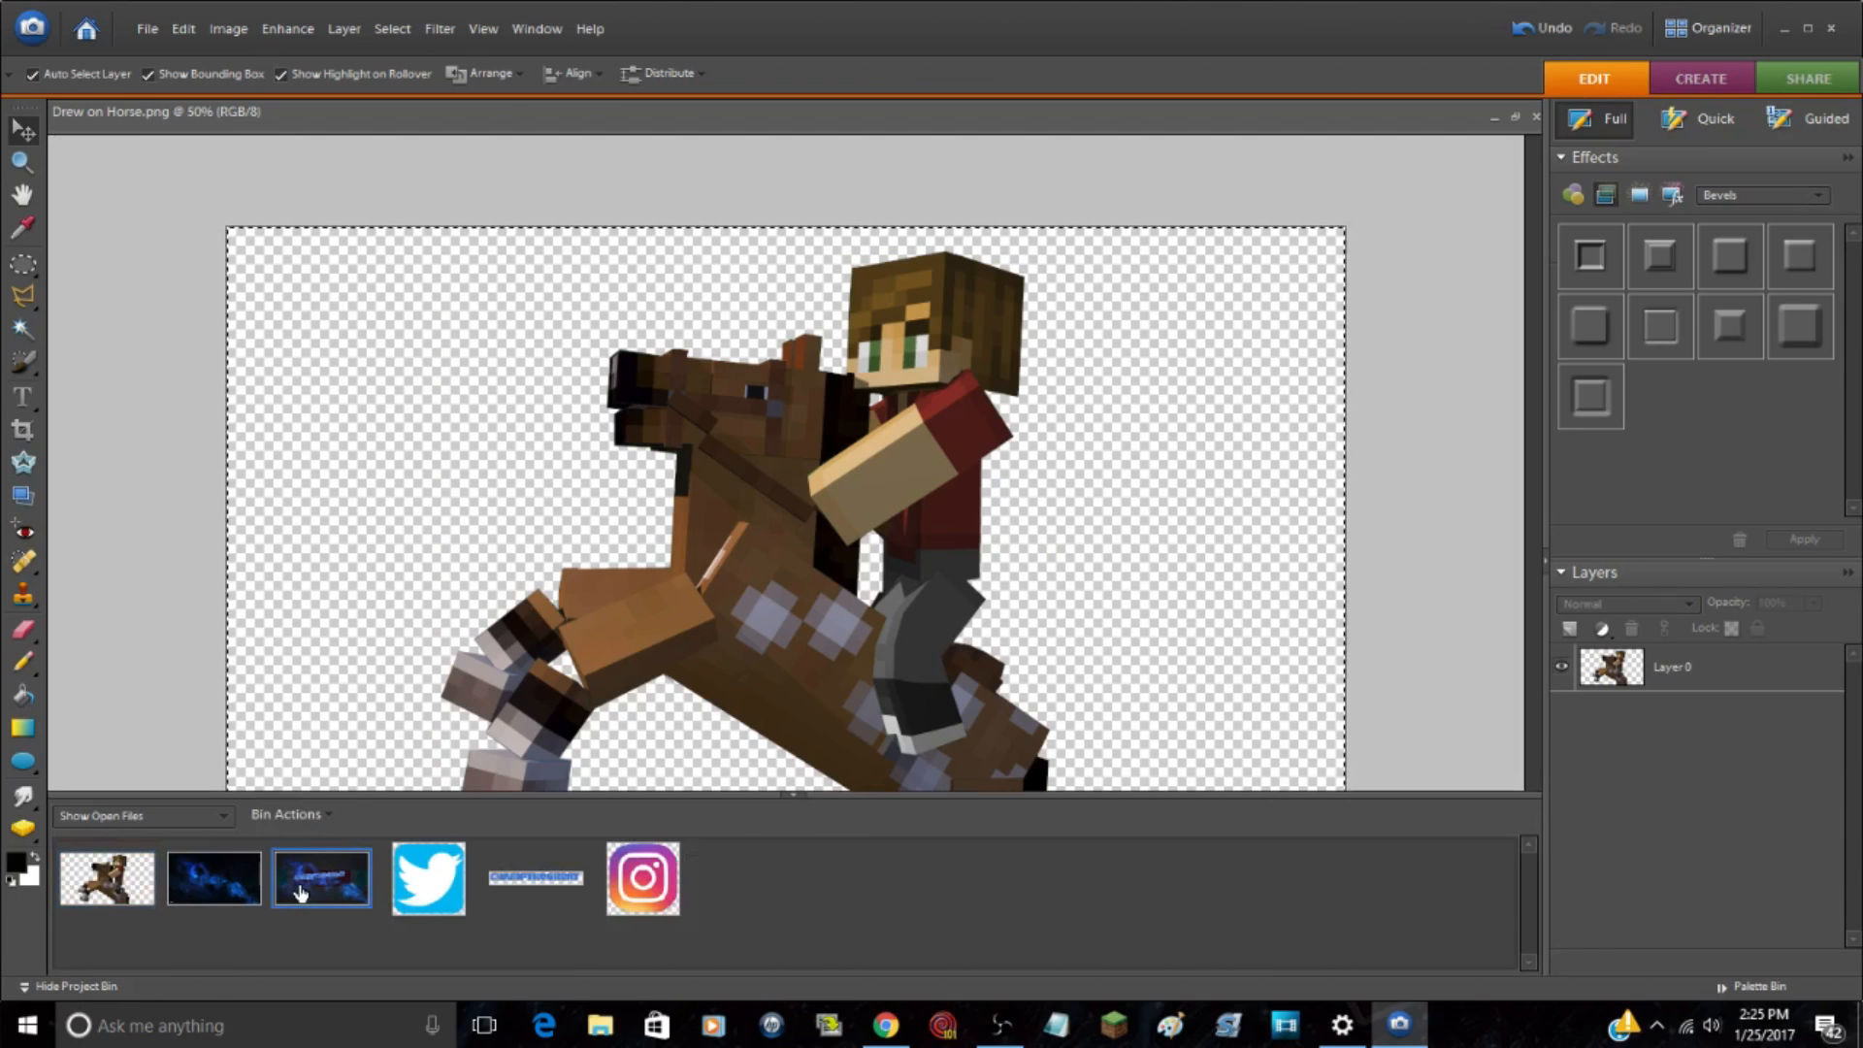
{"action": "double_click", "coordinate": [300, 892]}
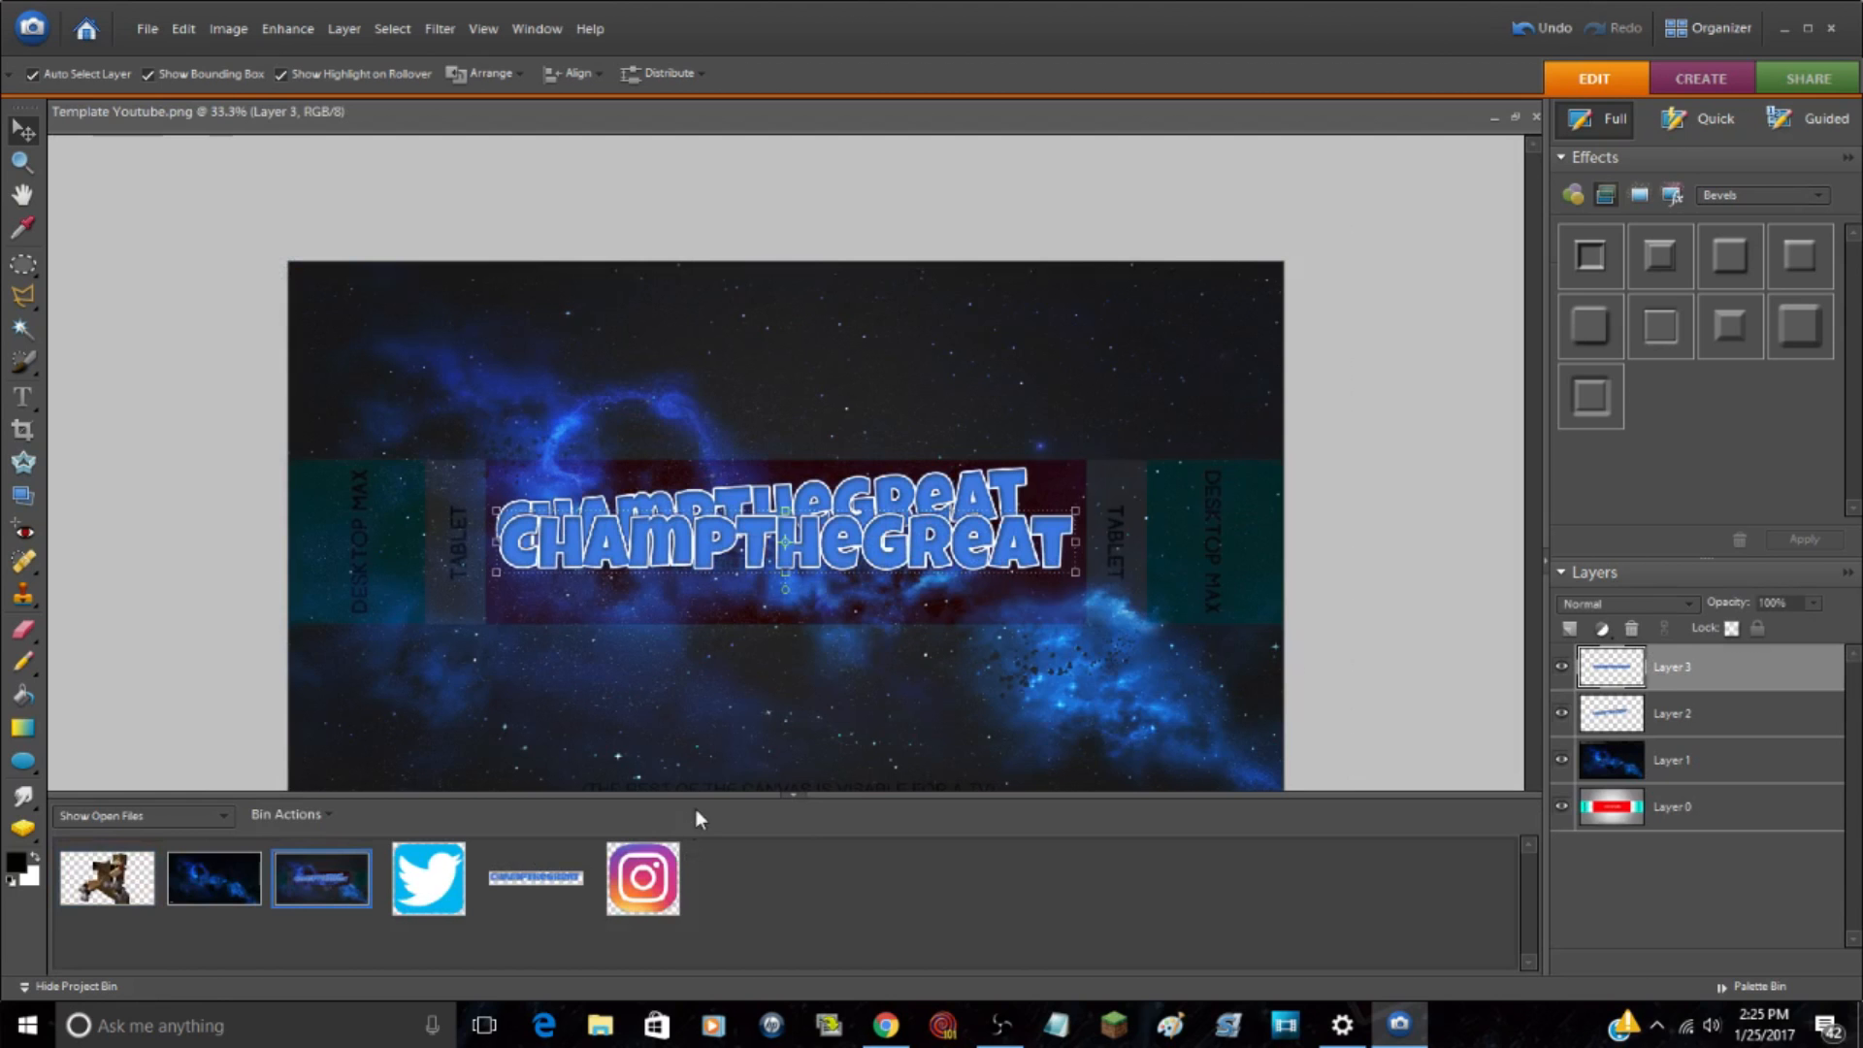
{"action": "key", "text": "ctrl+z"}
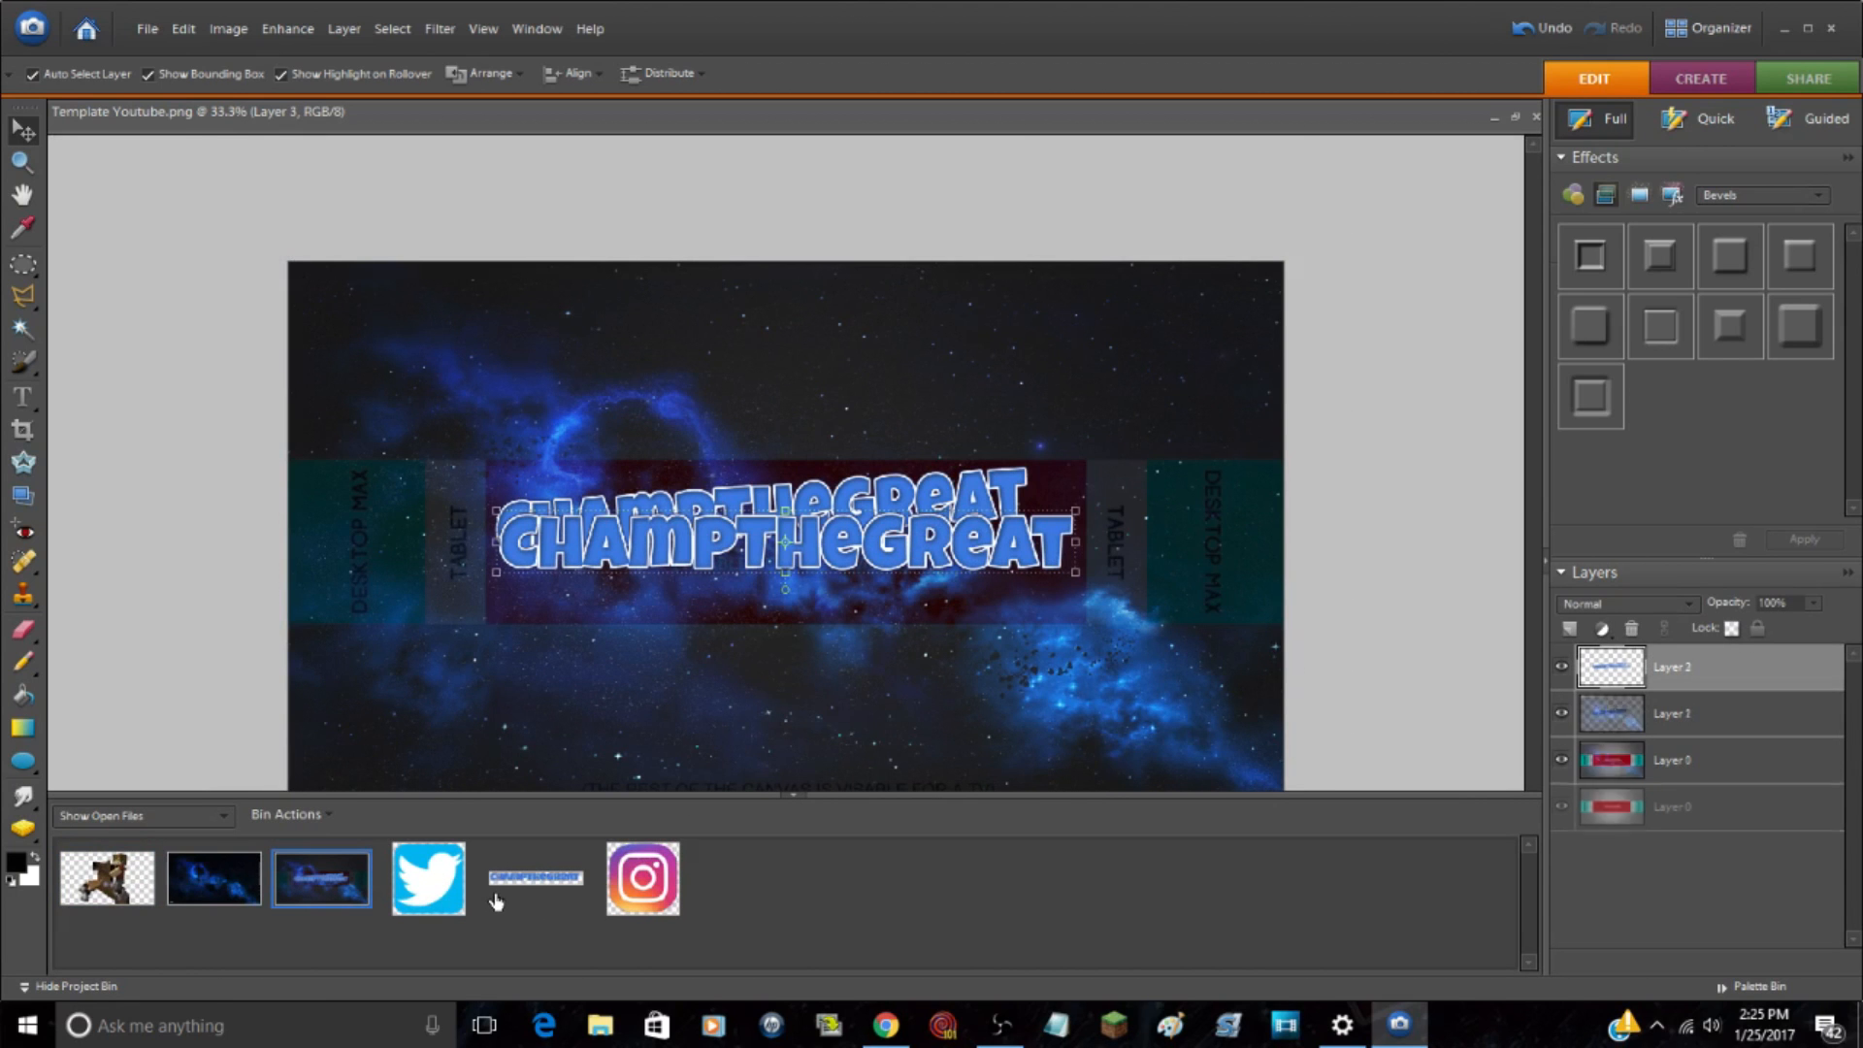
Step: Copy the selected horse rider image and paste it into Template Youtube.png as a new layer
{"action": "double_click", "coordinate": [106, 877]}
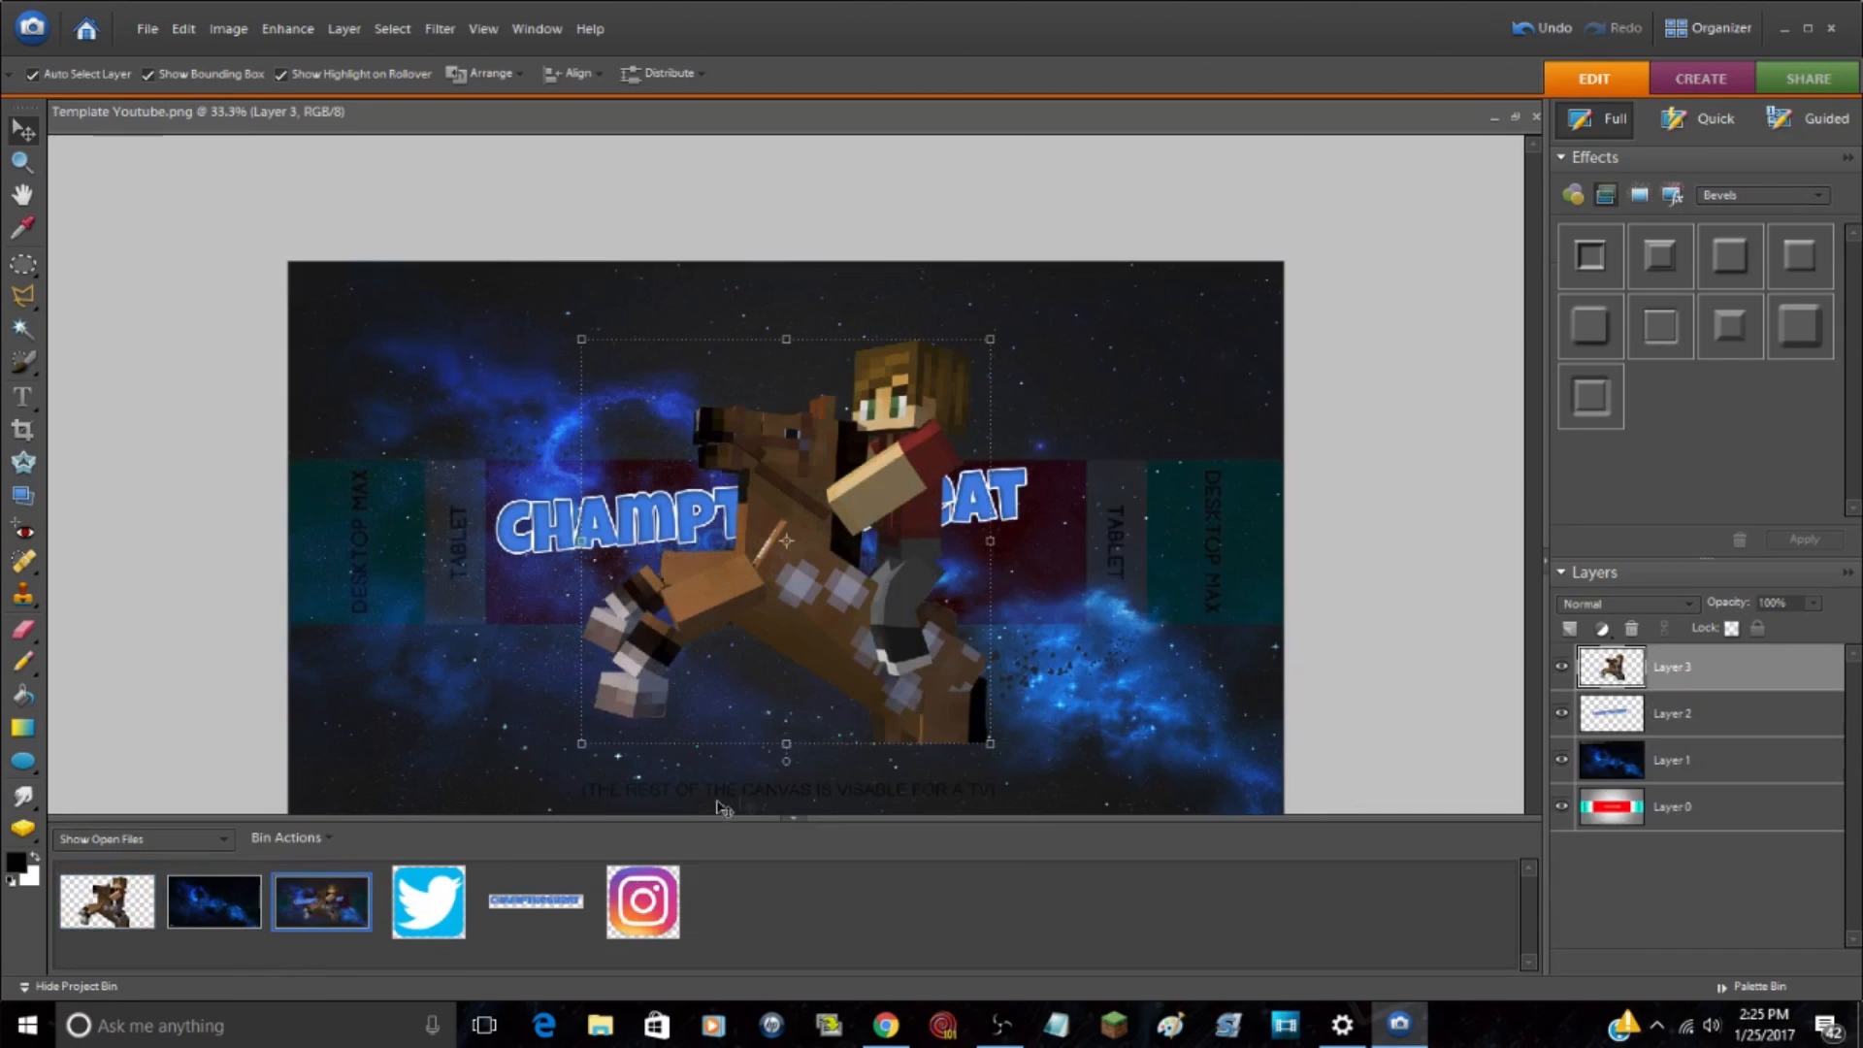
{"action": "left_click", "coordinate": [789, 820]}
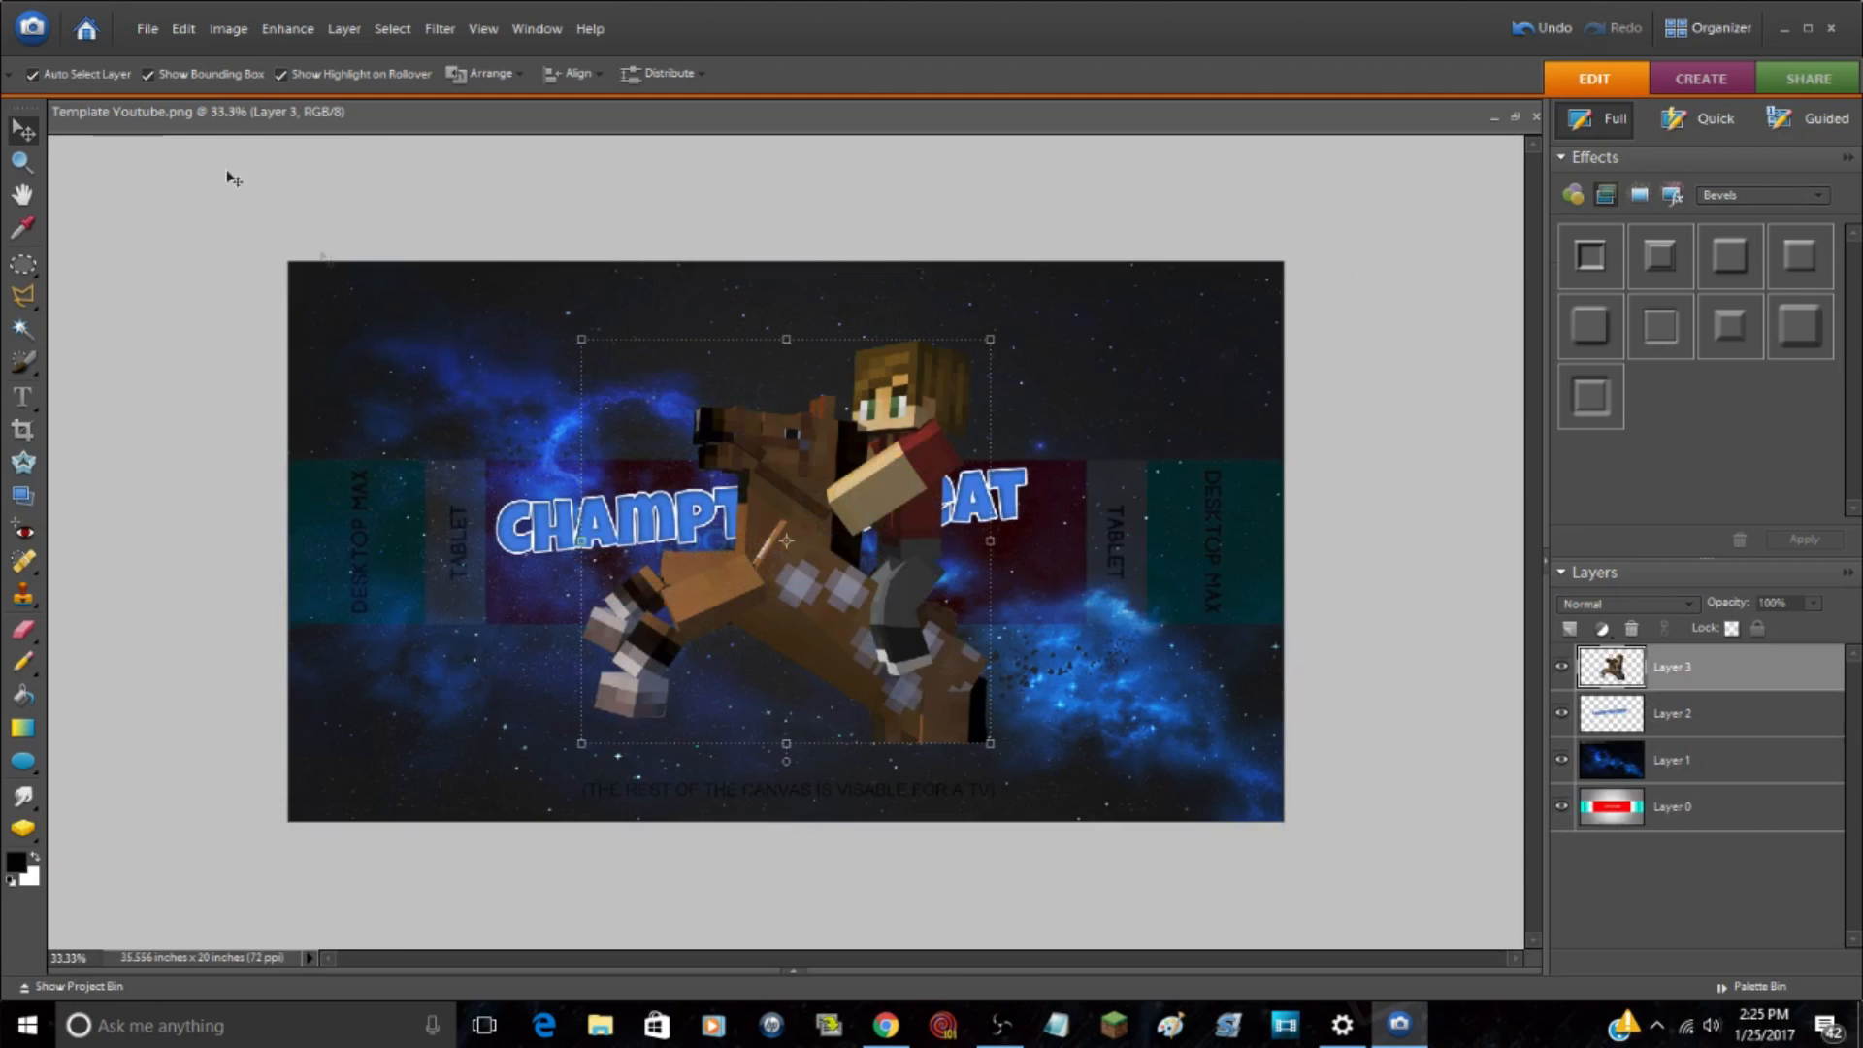
Step: Scale the horse rider on Layer 3 to about 60.4%, rotate it 1.7 degrees, and place it below the end of the logo text
{"action": "left_click_drag", "start_coordinate": [789, 633], "coordinate": [1105, 745]}
{"action": "left_click_drag", "start_coordinate": [818, 421], "coordinate": [999, 563]}
{"action": "left_click_drag", "start_coordinate": [1132, 747], "coordinate": [1036, 662]}
{"action": "left_click_drag", "start_coordinate": [1186, 742], "coordinate": [1189, 756]}
{"action": "left_click_drag", "start_coordinate": [1060, 687], "coordinate": [1060, 687]}
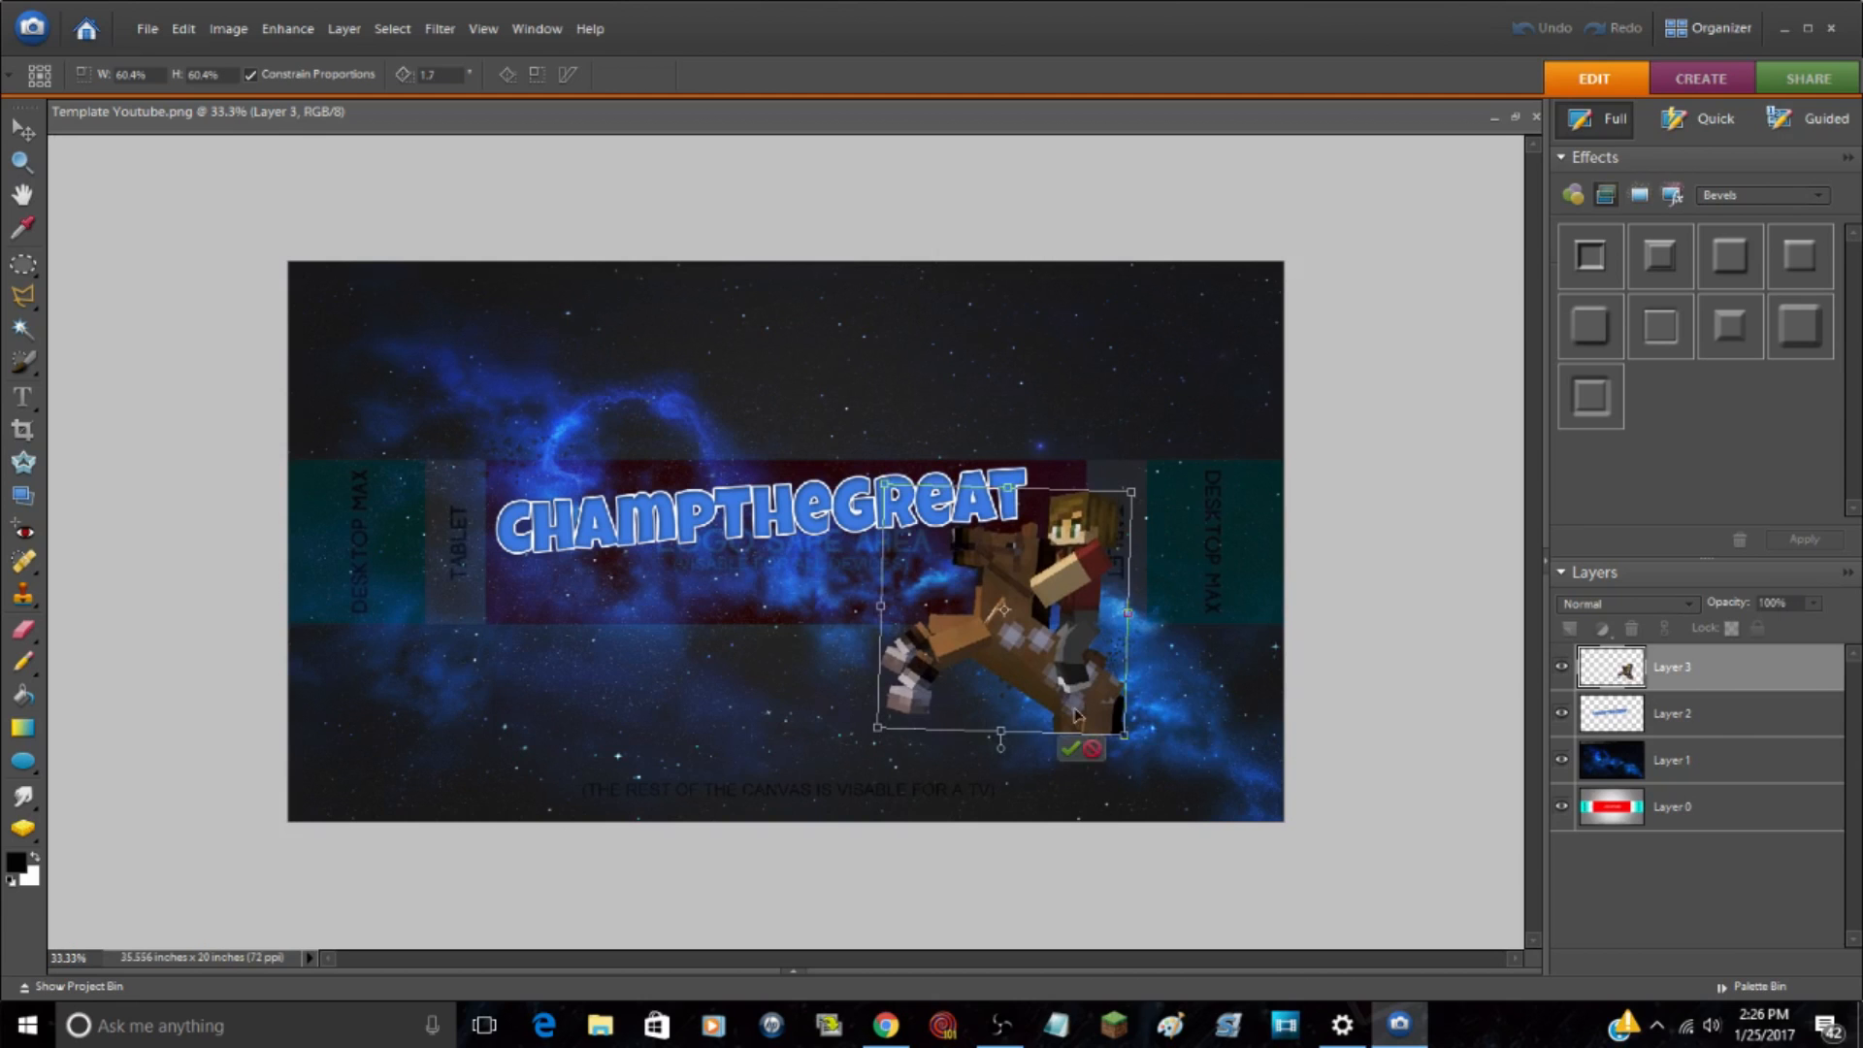
{"action": "left_click", "coordinate": [1069, 748]}
{"action": "left_click", "coordinate": [1369, 862]}
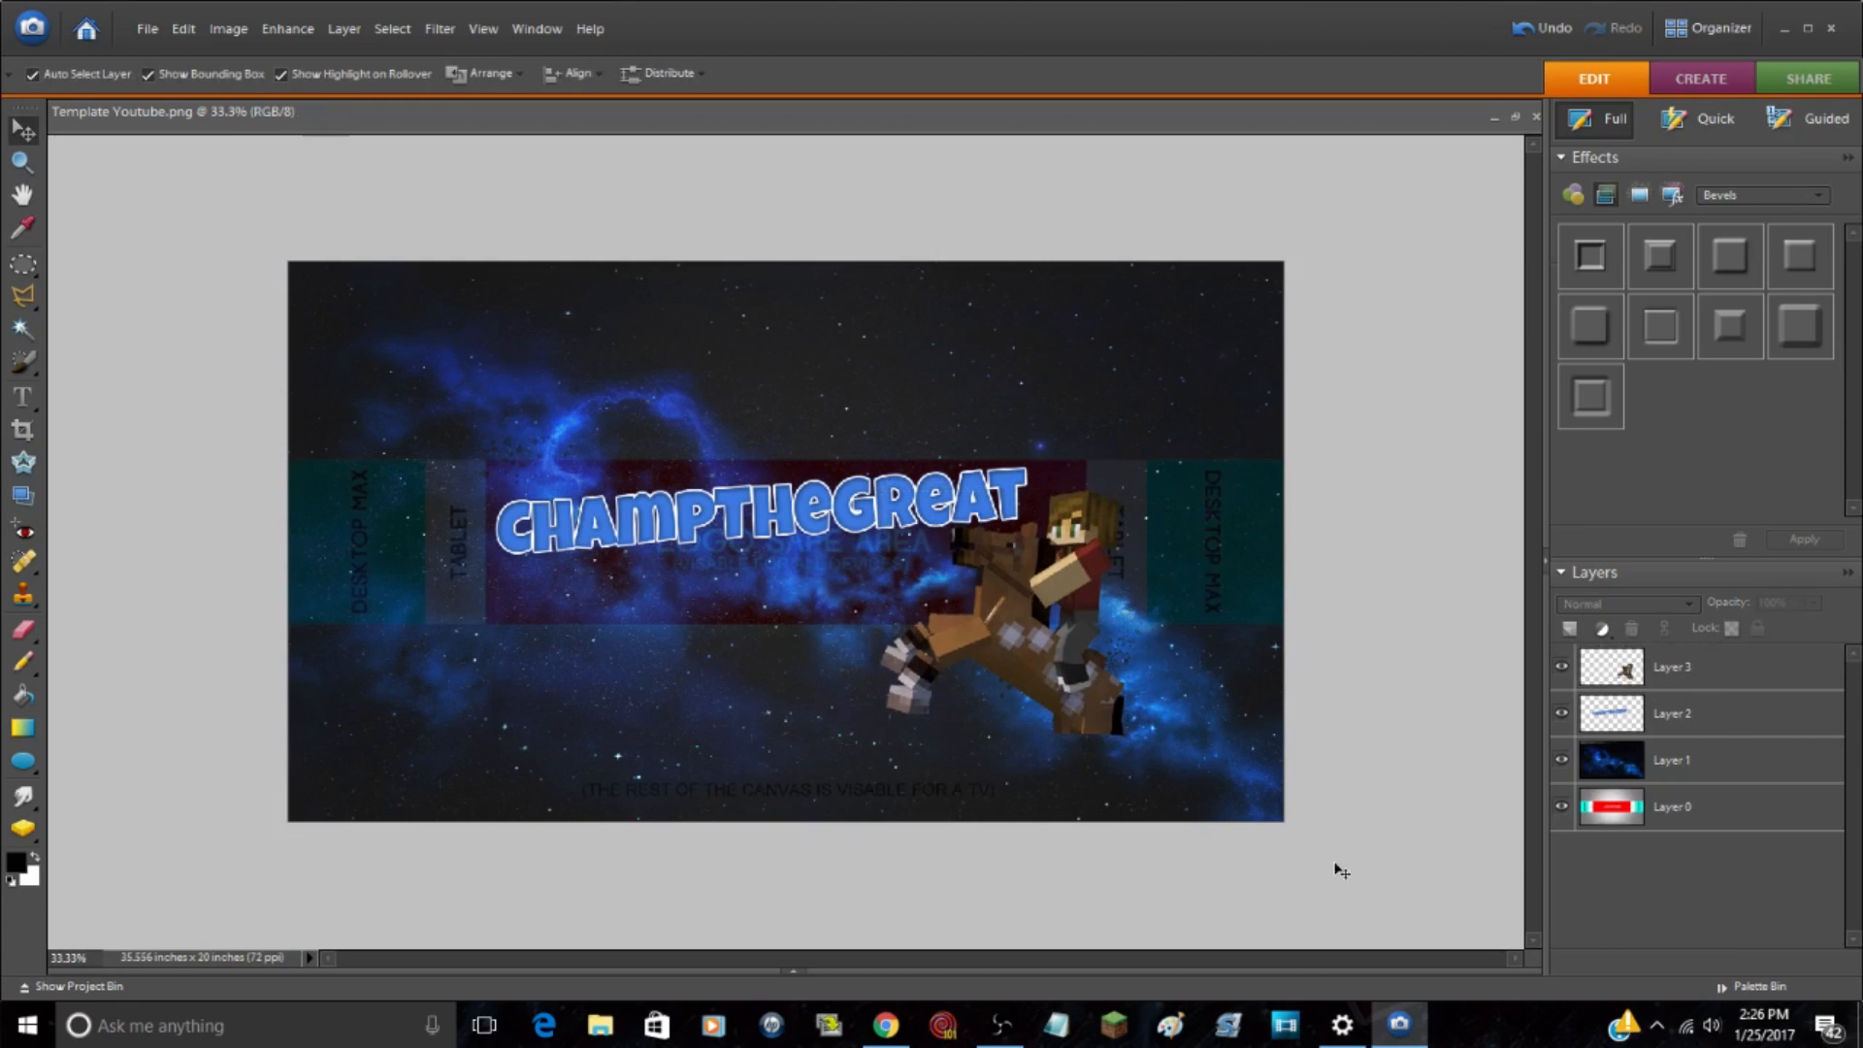
Step: Preview the banner by hiding the template guide on Layer 0 and showing it again
{"action": "key", "text": "ctrl+z"}
{"action": "left_click", "coordinate": [1561, 806]}
{"action": "left_click", "coordinate": [1562, 807]}
Step: Create a new layer above the horse rider's Layer 3 and set up the Brush with white as the foreground color
{"action": "left_click", "coordinate": [22, 163]}
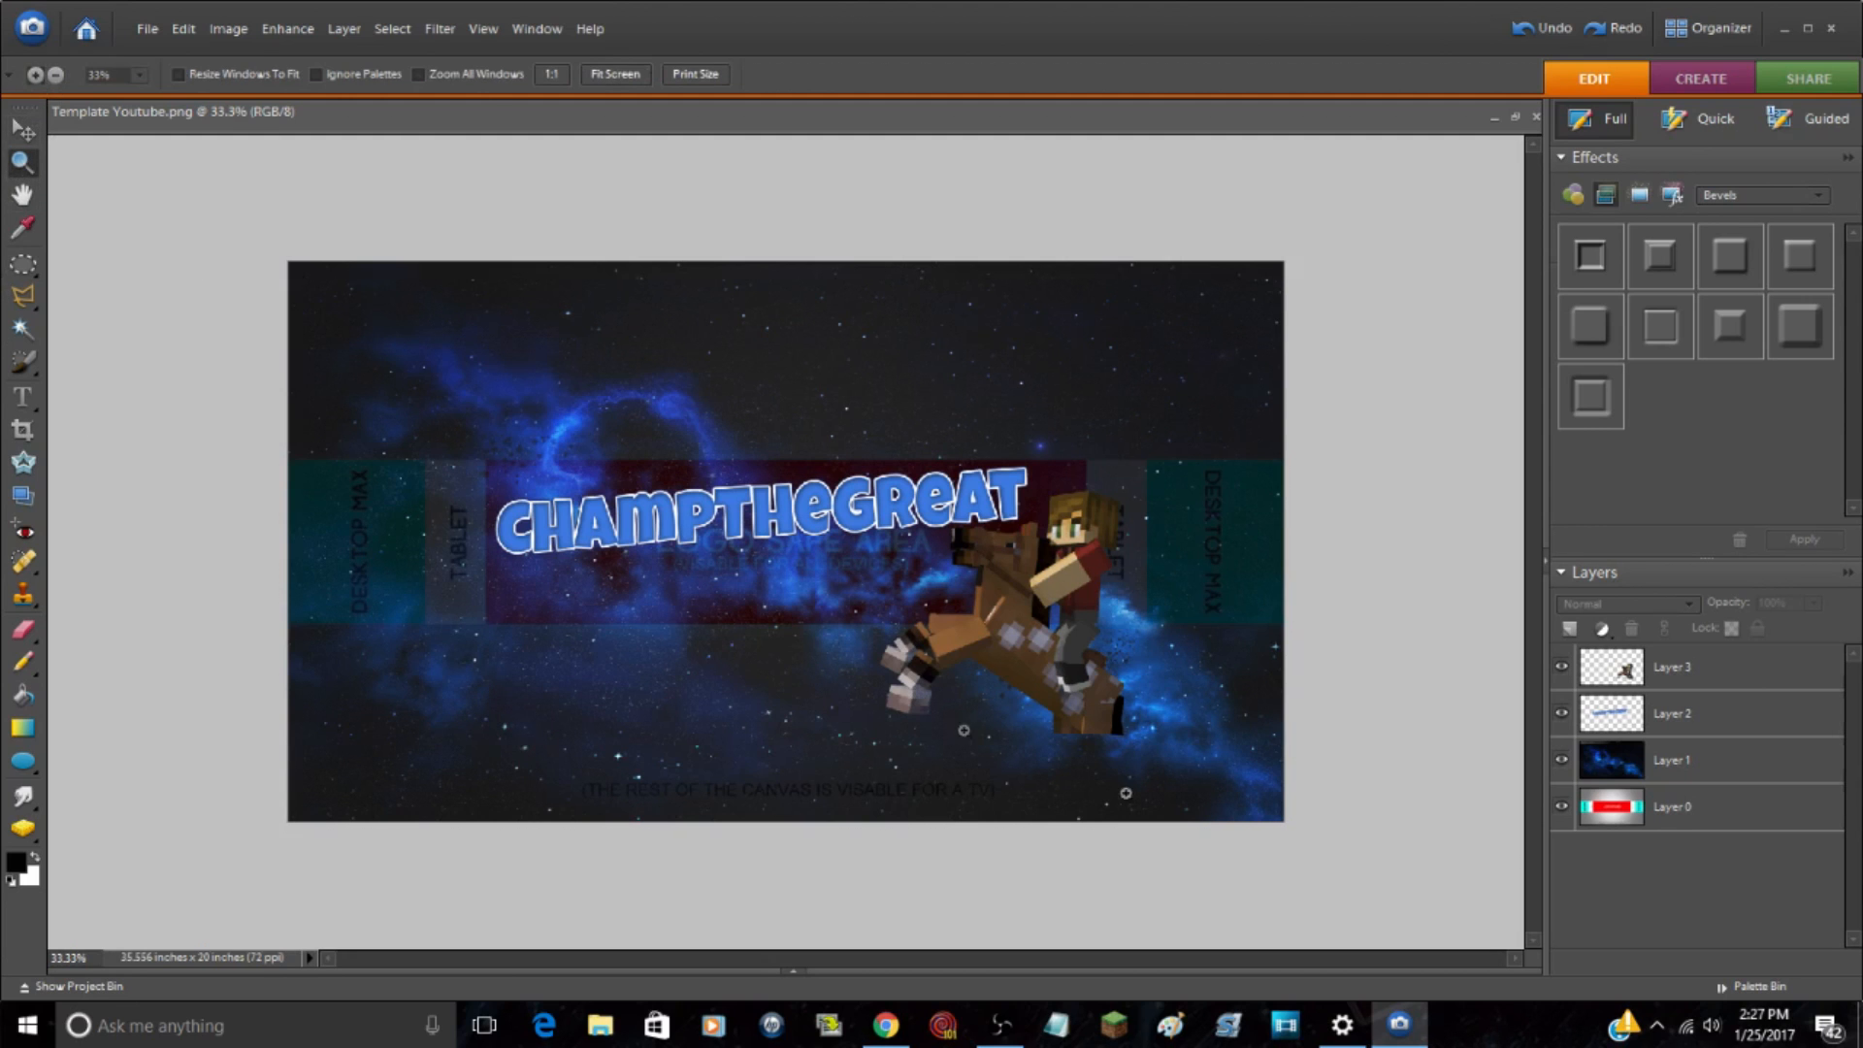
{"action": "left_click", "coordinate": [1133, 738]}
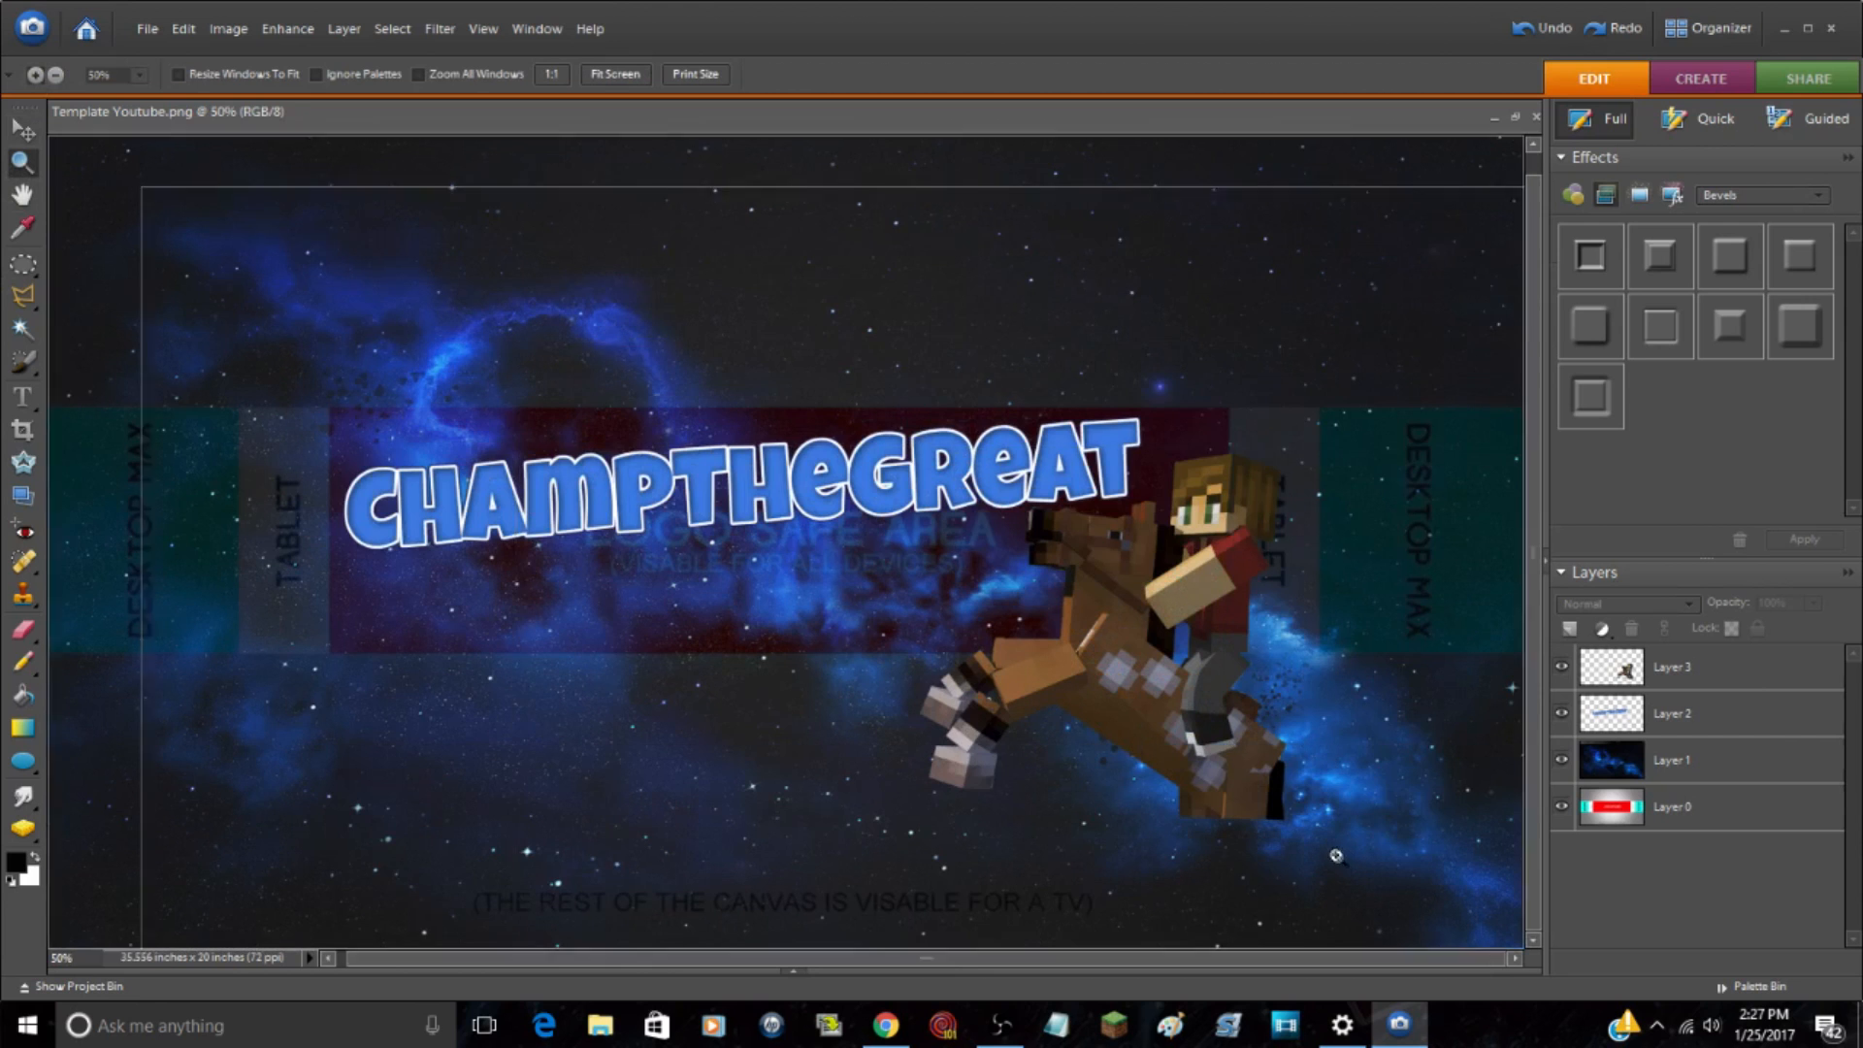
{"action": "scroll", "coordinate": [1251, 852], "scroll_direction": "down", "scroll_amount": 2}
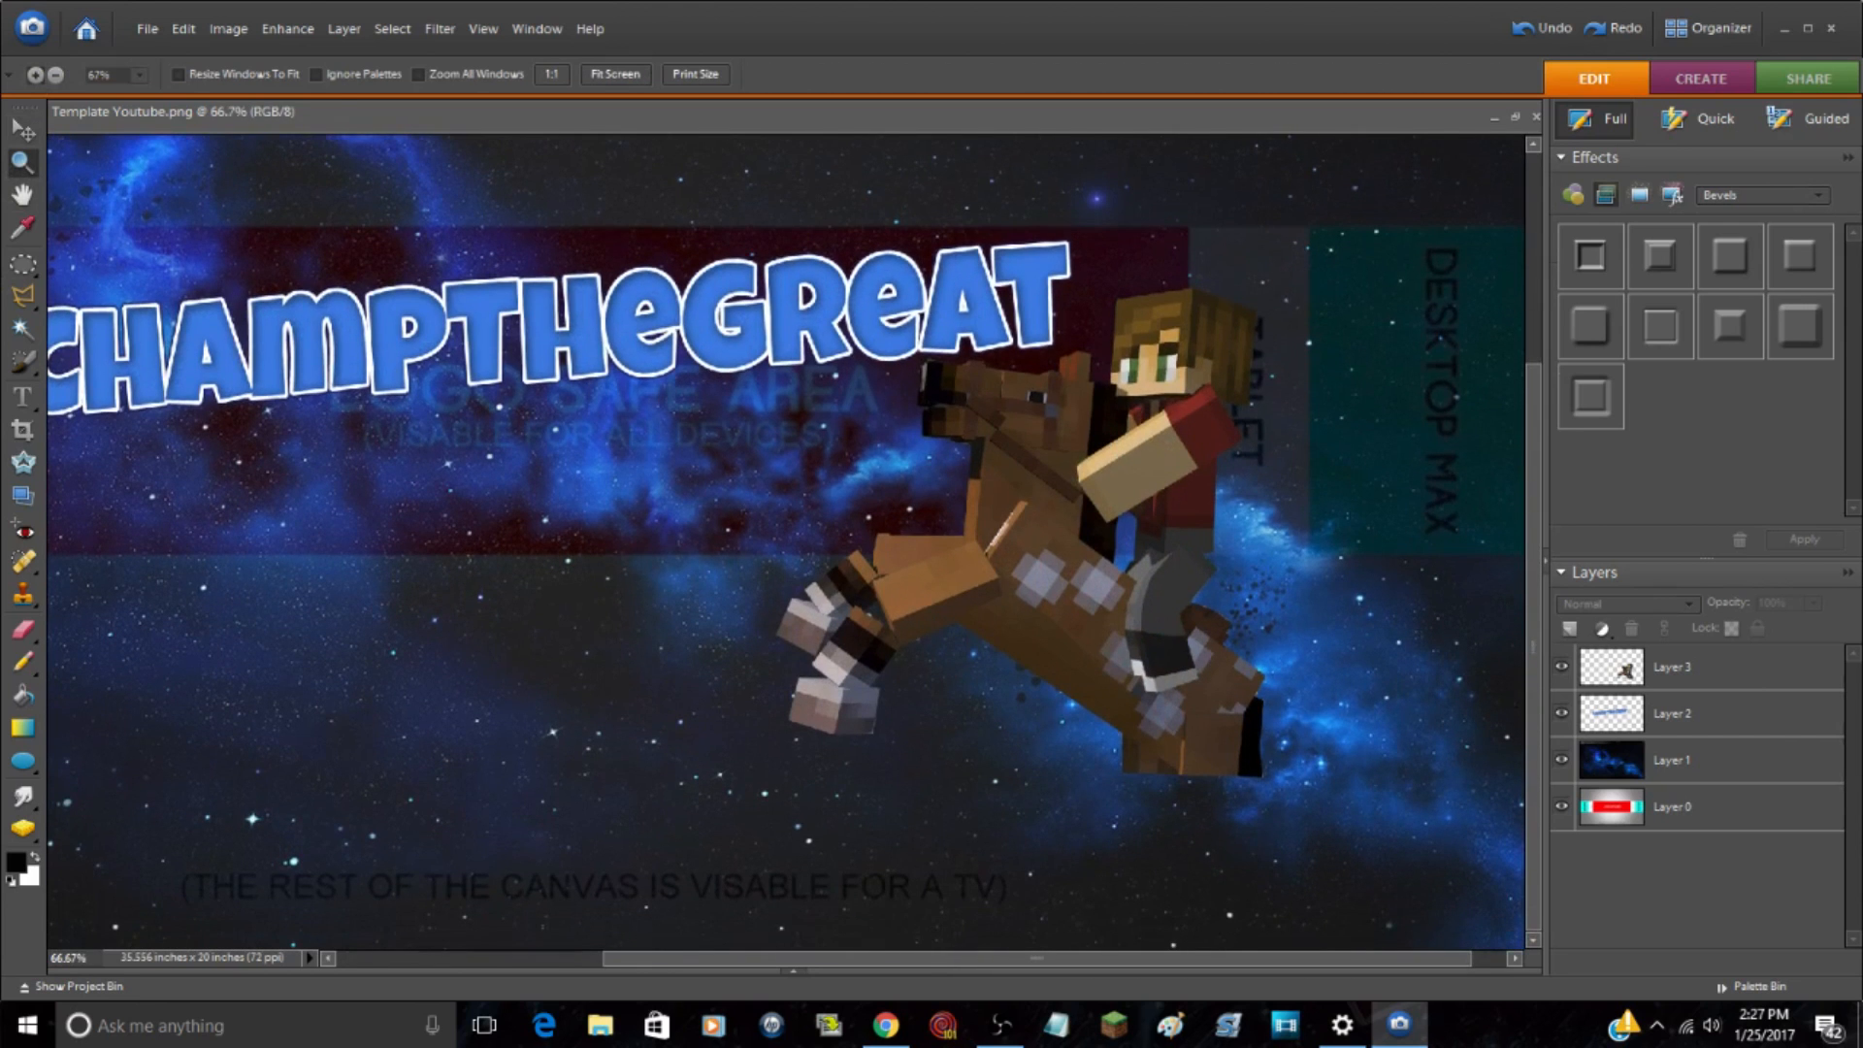
{"action": "left_click", "coordinate": [1753, 670]}
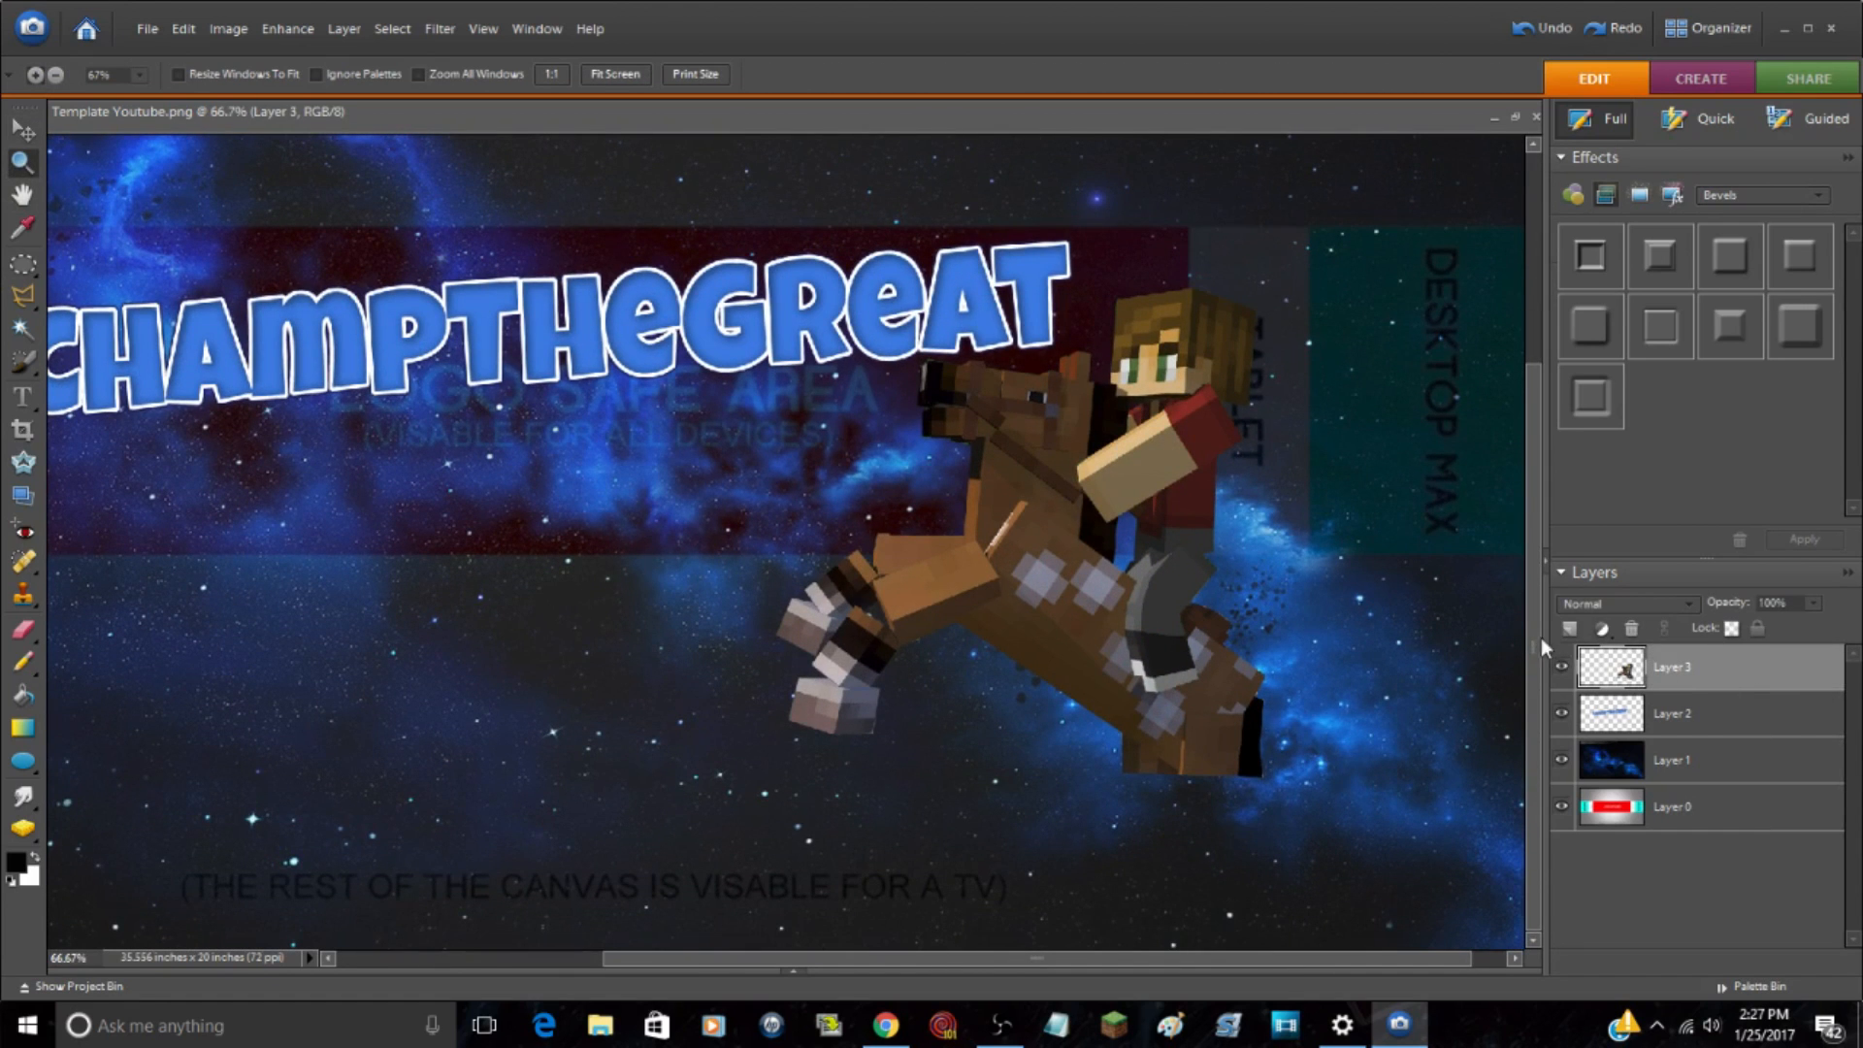
{"action": "left_click", "coordinate": [1572, 631]}
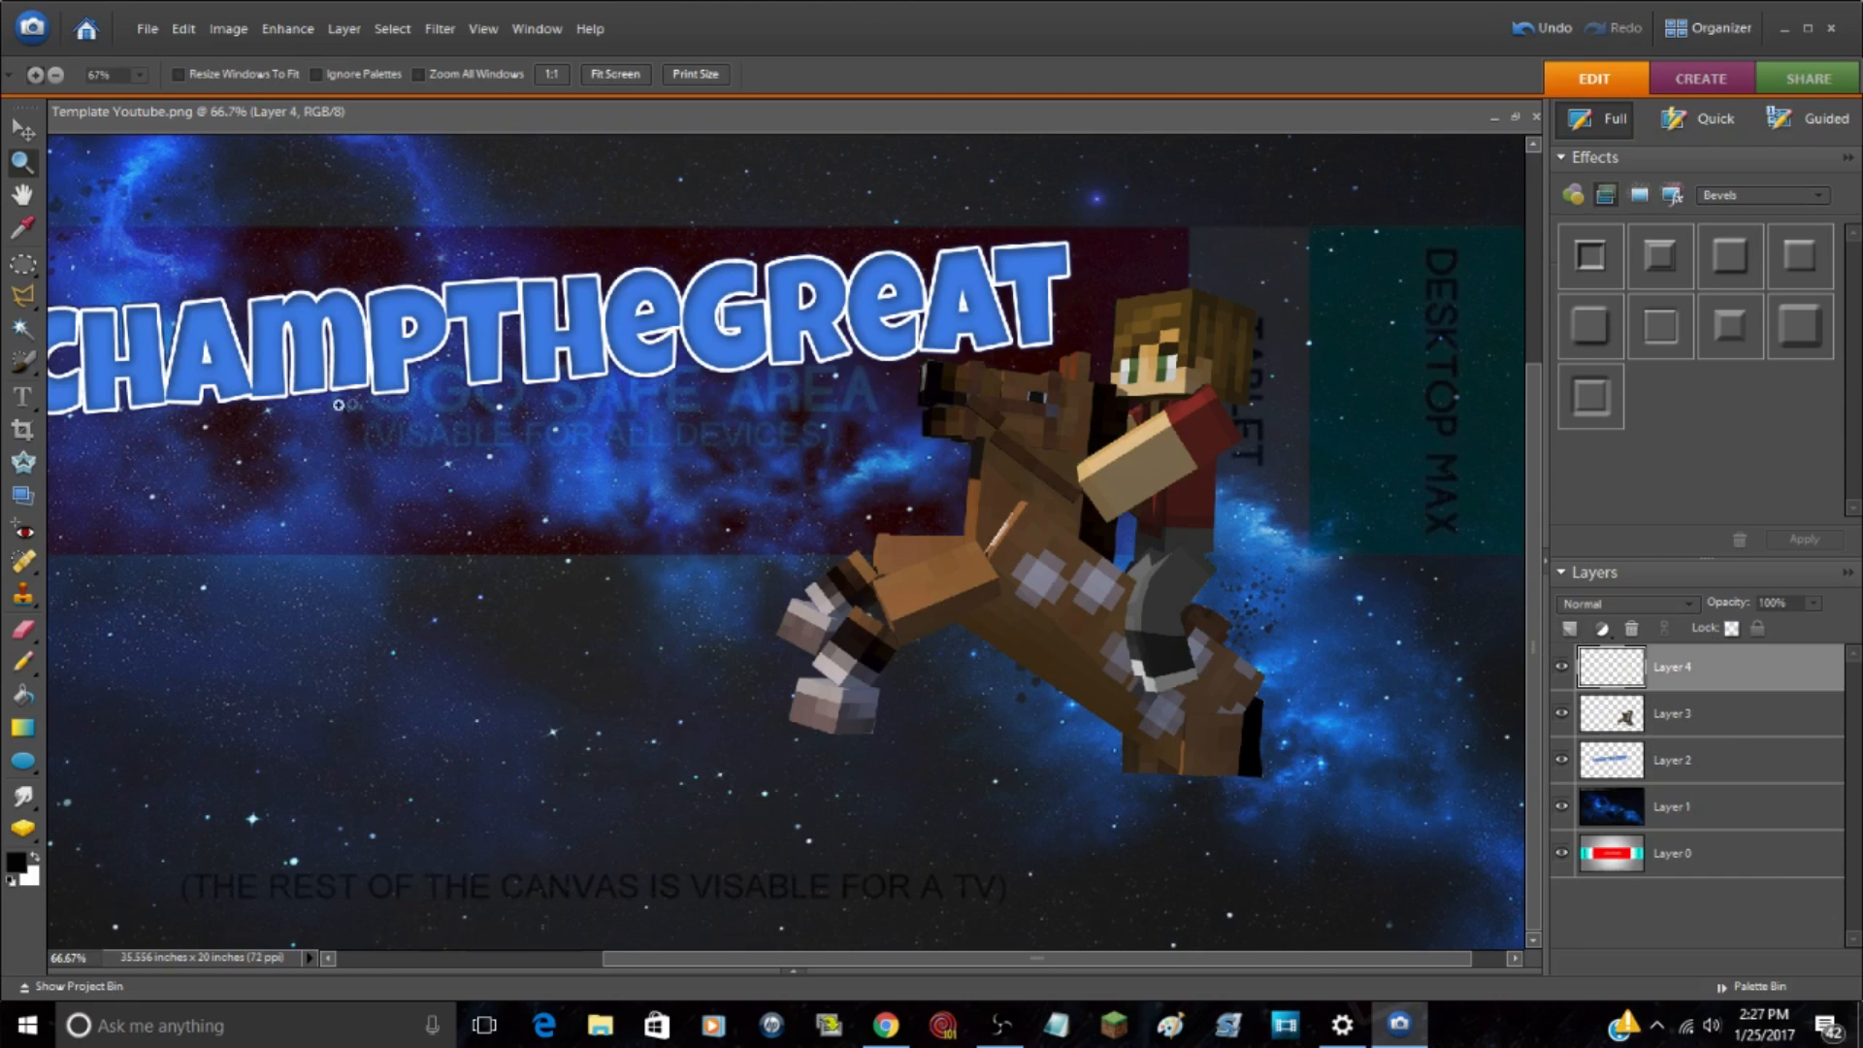
{"action": "left_click", "coordinate": [34, 857]}
{"action": "left_click", "coordinate": [17, 860]}
{"action": "left_click", "coordinate": [1623, 341]}
{"action": "key", "text": "b"}
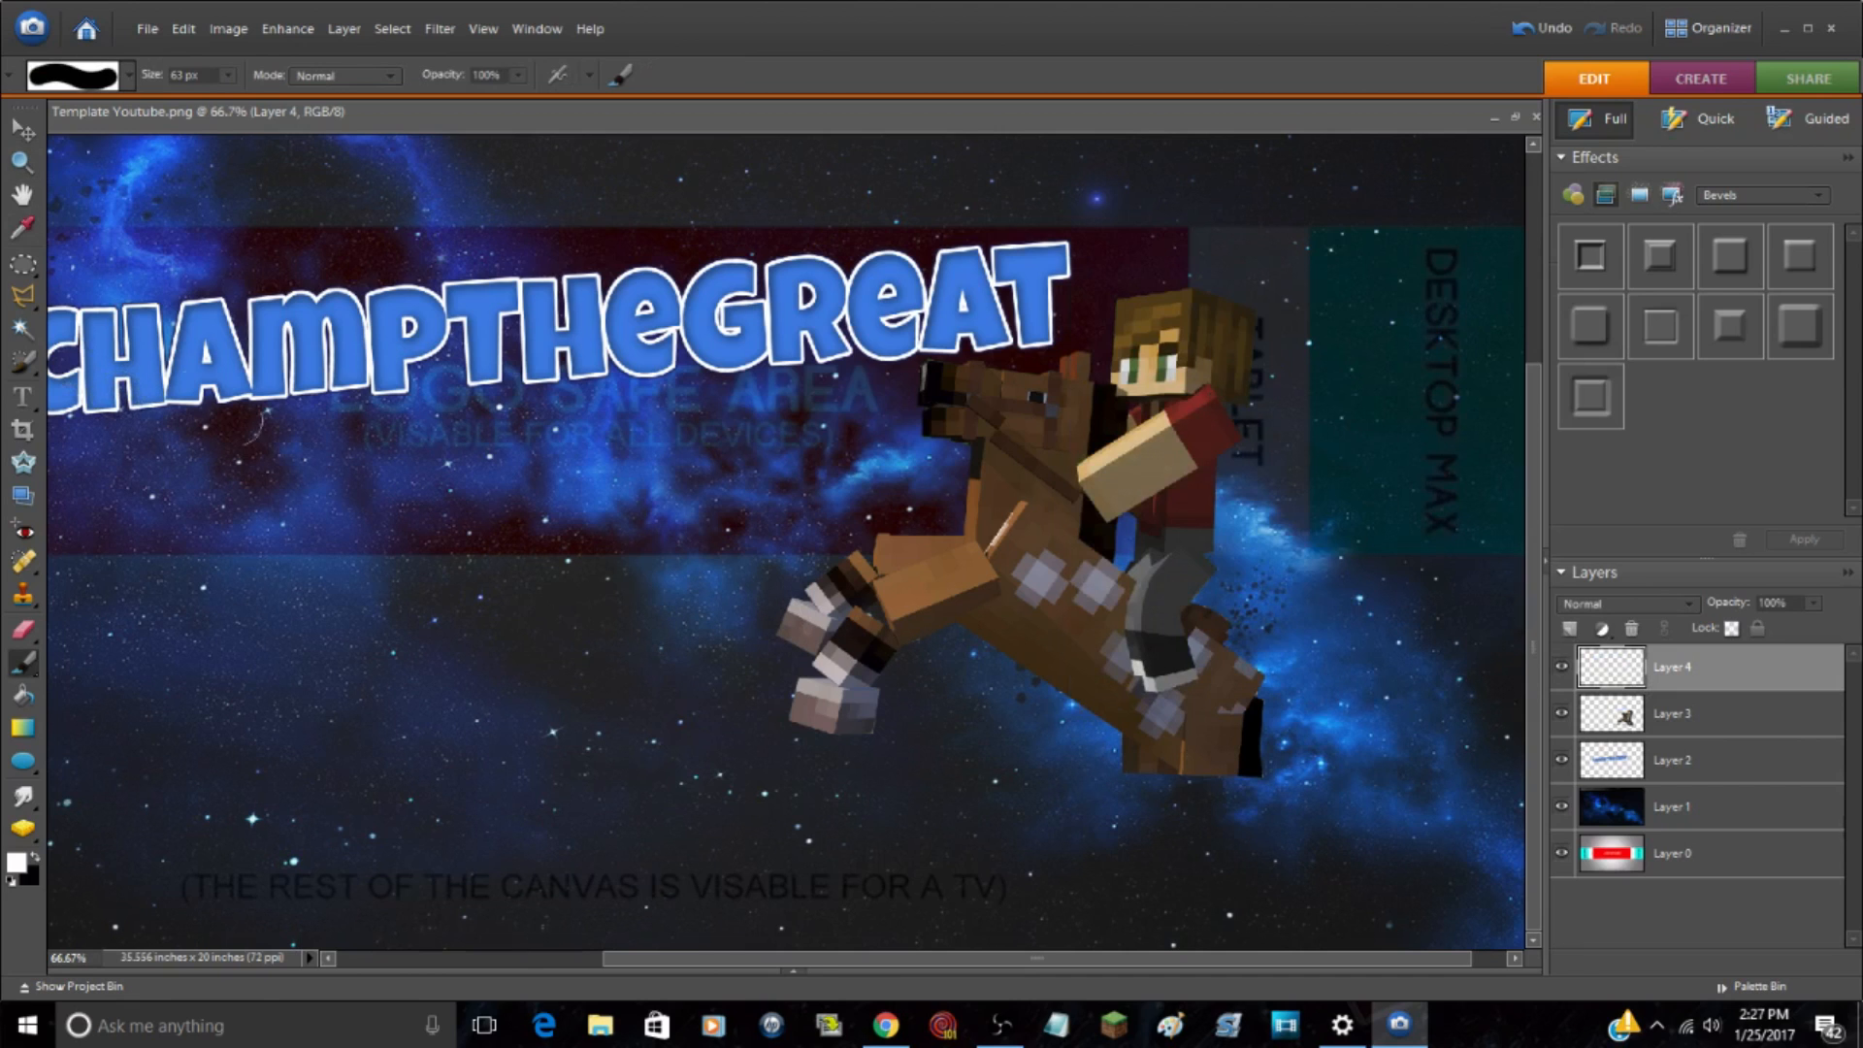
{"action": "mouse_move", "coordinate": [1160, 791]}
{"action": "left_mouse_down"}
{"action": "mouse_move", "coordinate": [1131, 784]}
{"action": "mouse_move", "coordinate": [1167, 790]}
{"action": "left_mouse_up"}
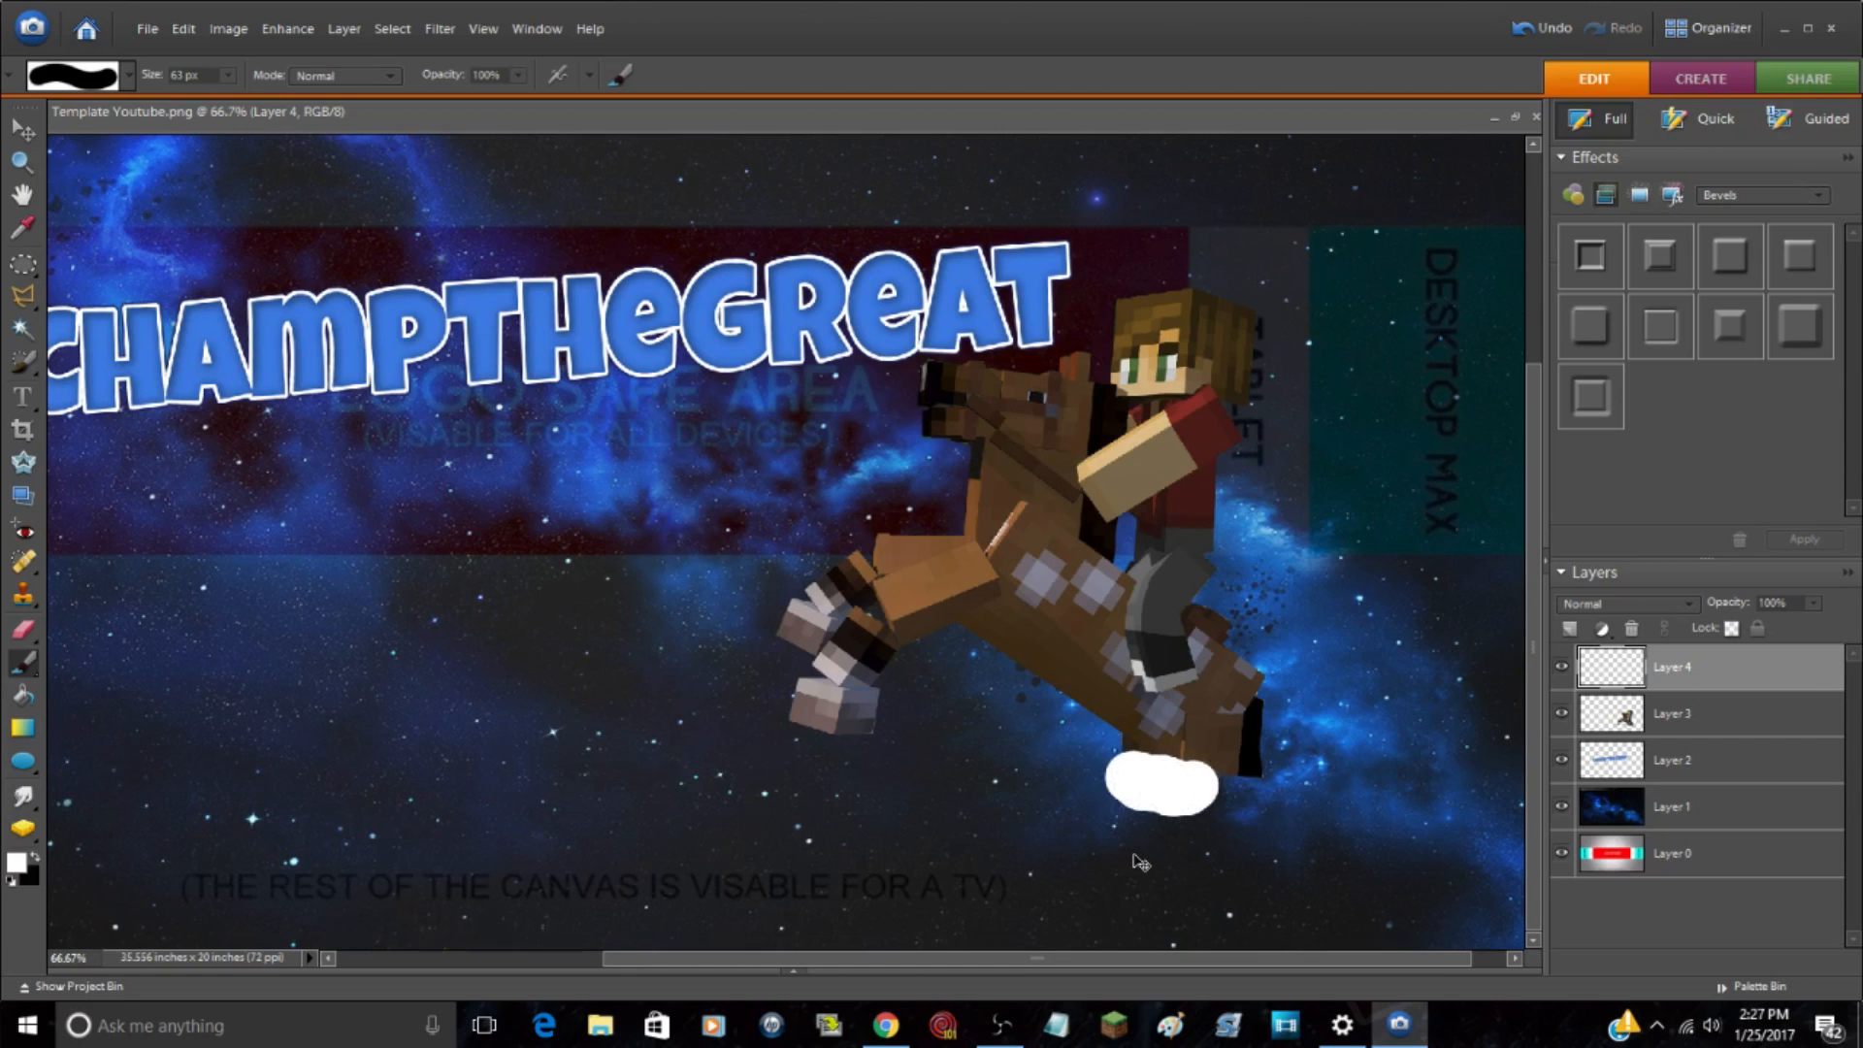
{"action": "key", "text": "ctrl+z"}
{"action": "key", "text": "ctrl+z"}
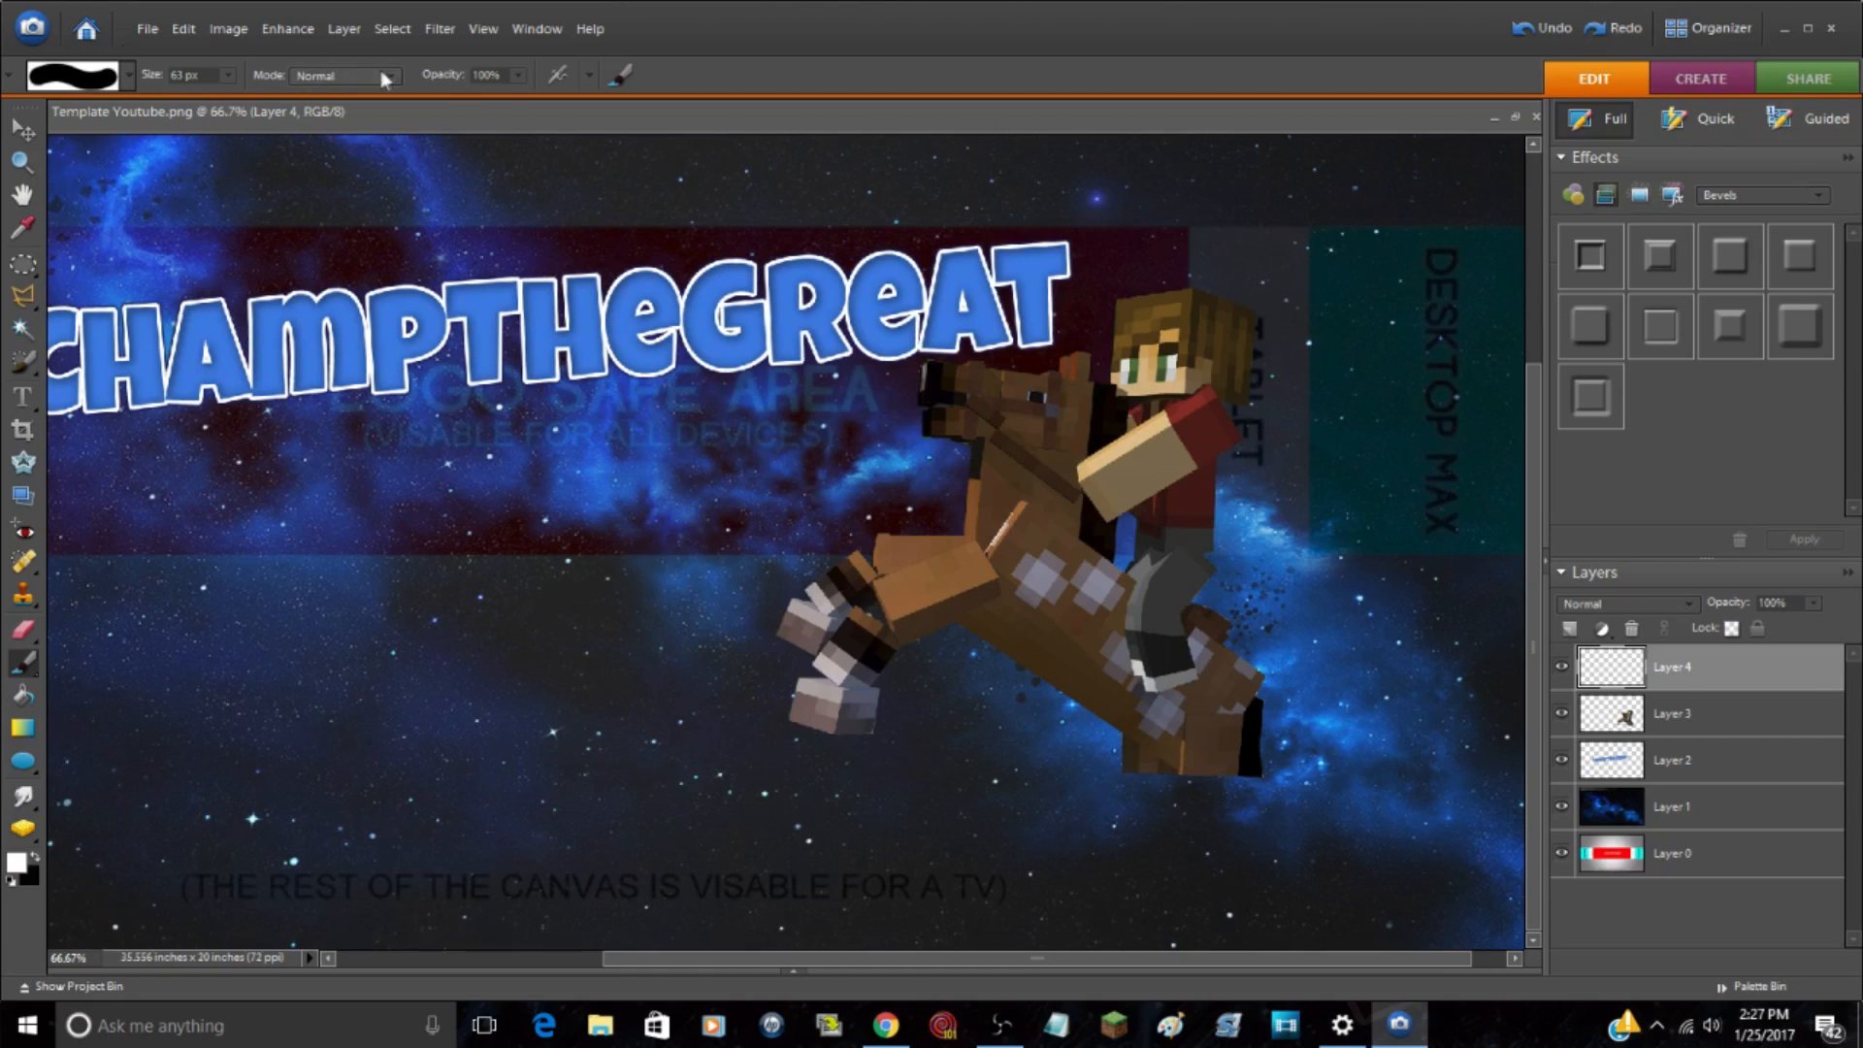
Step: Lower the brush opacity to 54%, test a white stroke under the horse's hind legs, and undo that stroke
{"action": "left_click", "coordinate": [519, 74]}
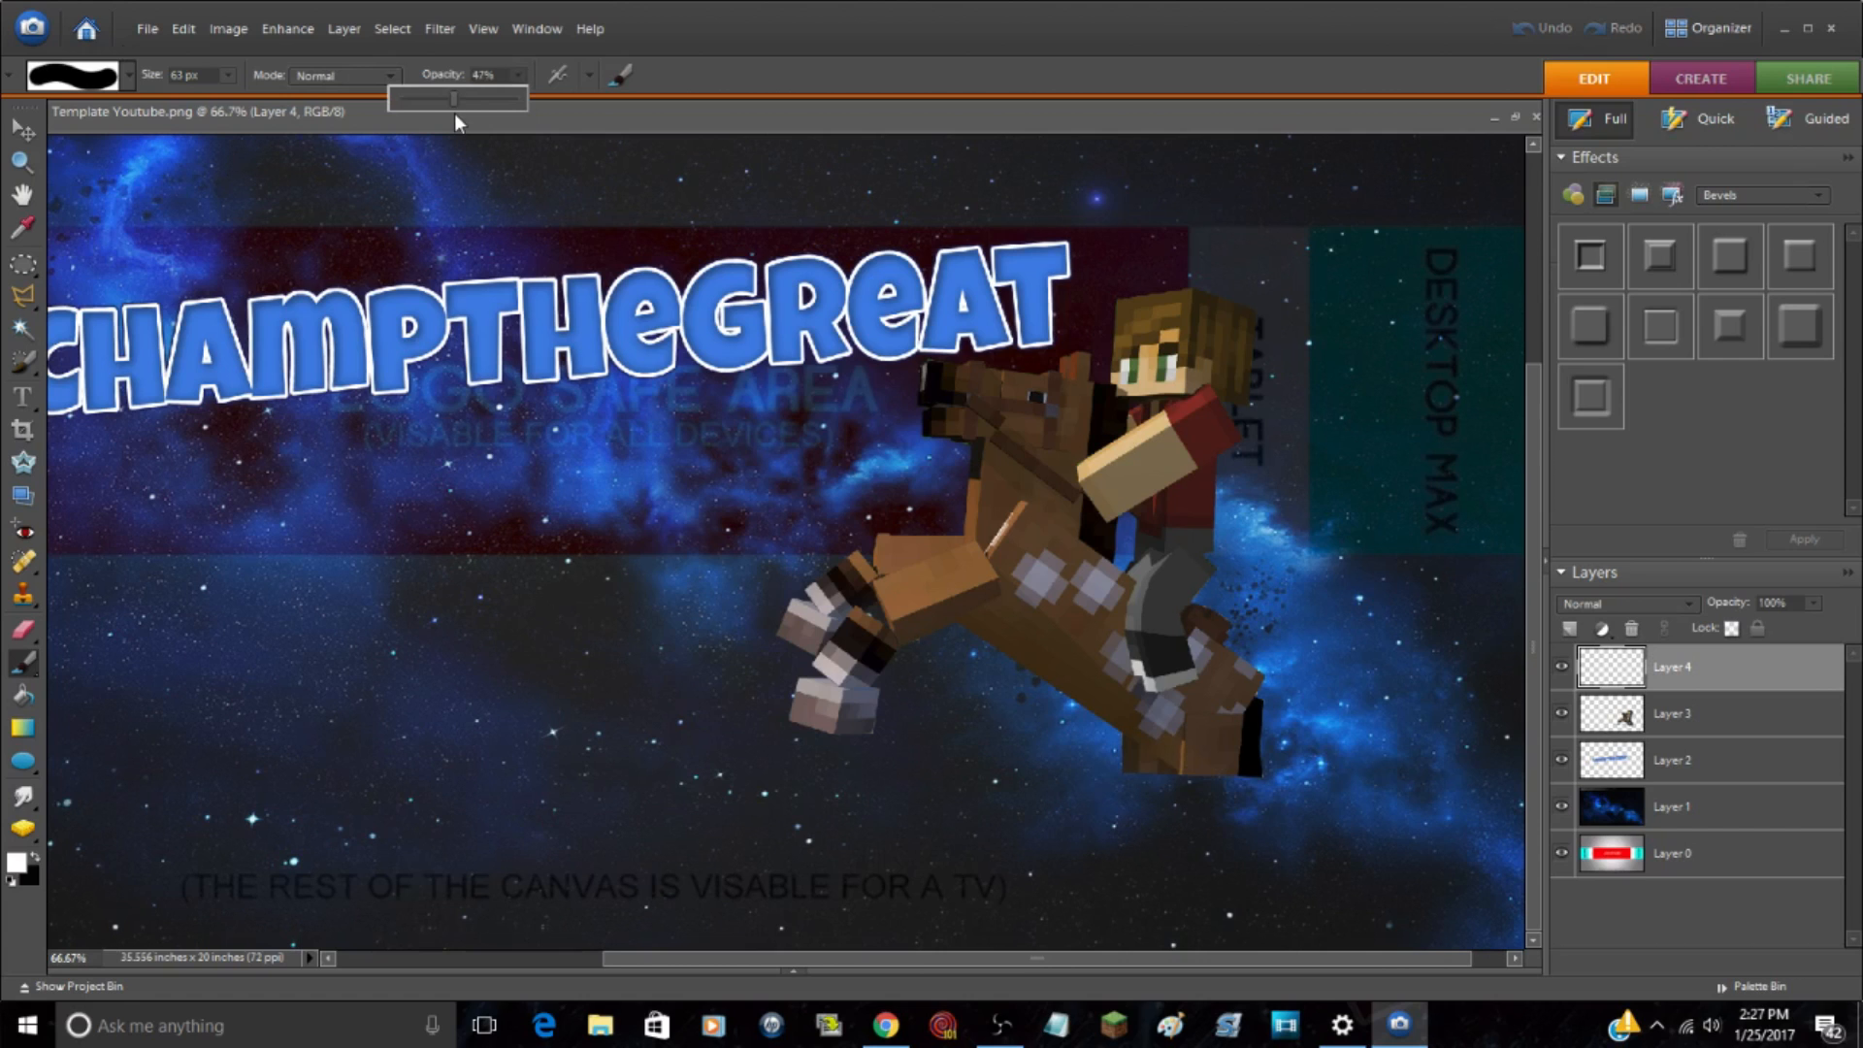
{"action": "left_click", "coordinate": [214, 90]}
{"action": "mouse_move", "coordinate": [1230, 760]}
{"action": "left_mouse_down"}
{"action": "mouse_move", "coordinate": [1261, 777]}
{"action": "mouse_move", "coordinate": [1175, 791]}
{"action": "mouse_move", "coordinate": [1194, 819]}
{"action": "left_mouse_up"}
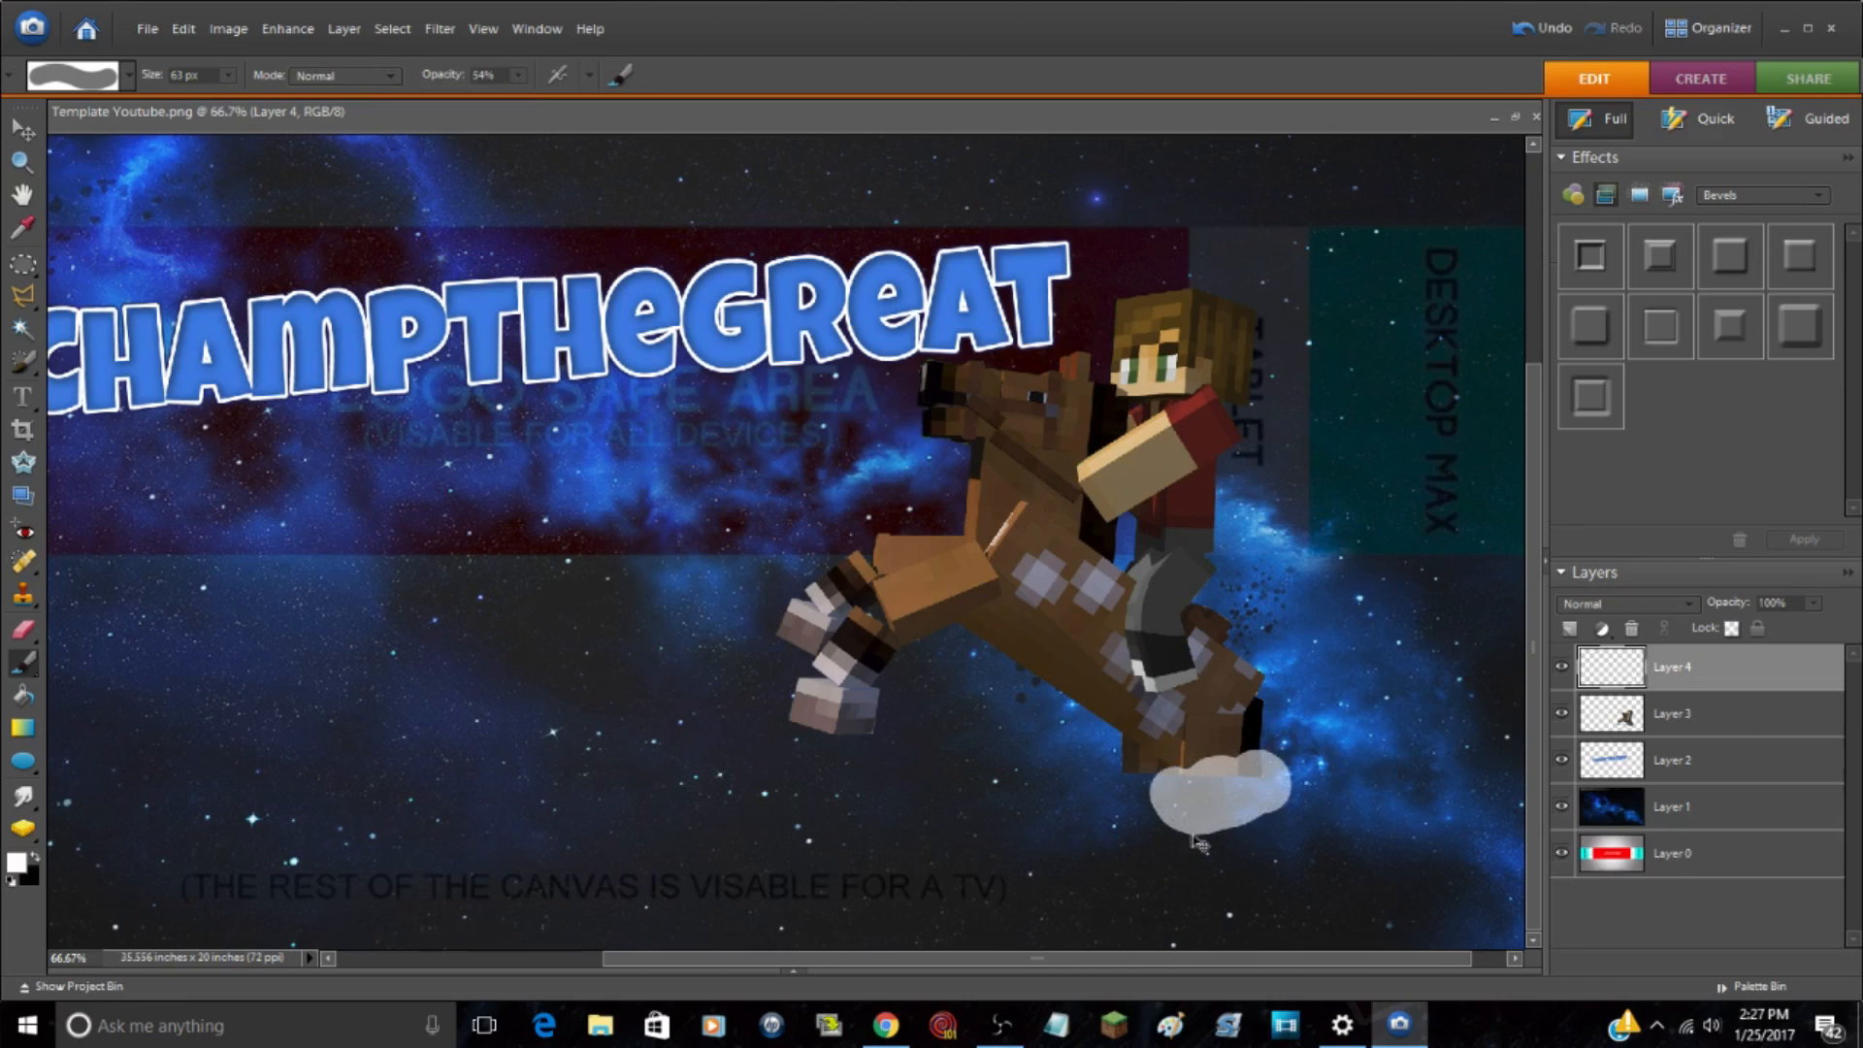
{"action": "key", "text": "ctrl+z"}
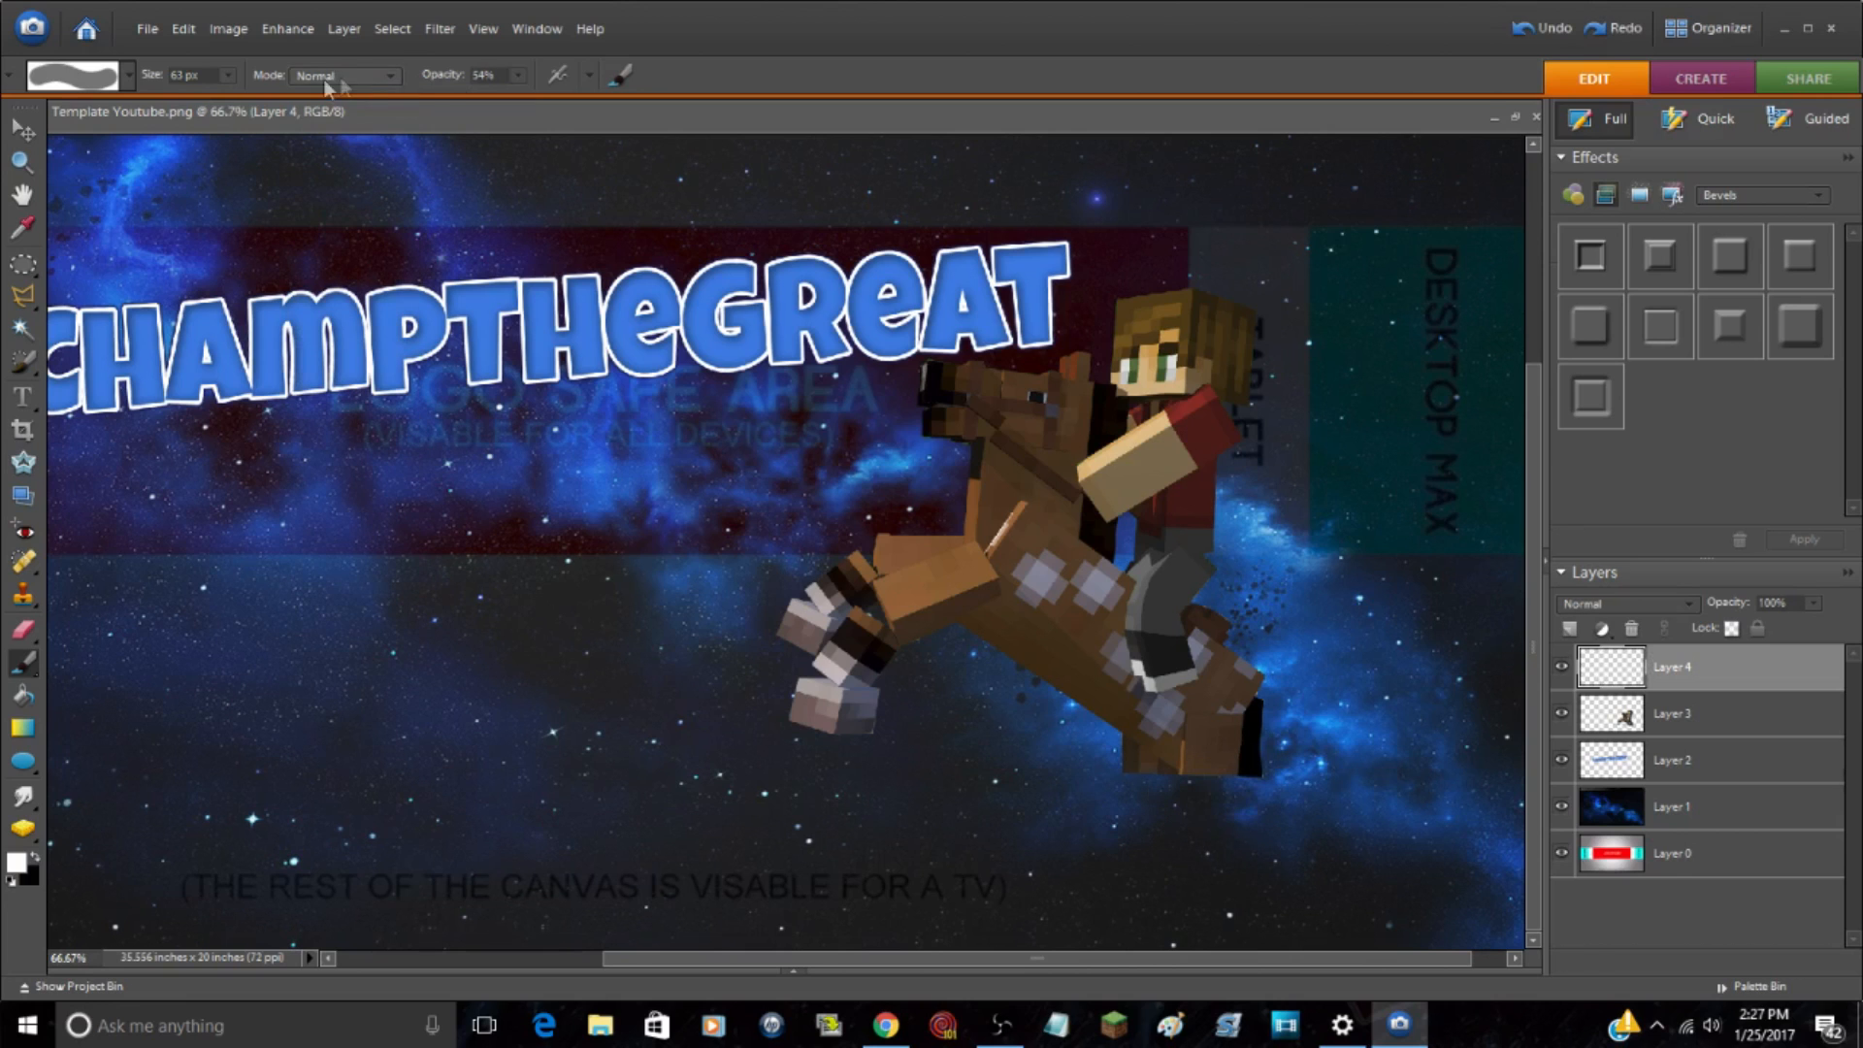
Step: Reduce the brush's hardness to about 64% and paint overlapping white cloud puffs under the horse's hind hooves on Layer 4
{"action": "left_click", "coordinate": [610, 74]}
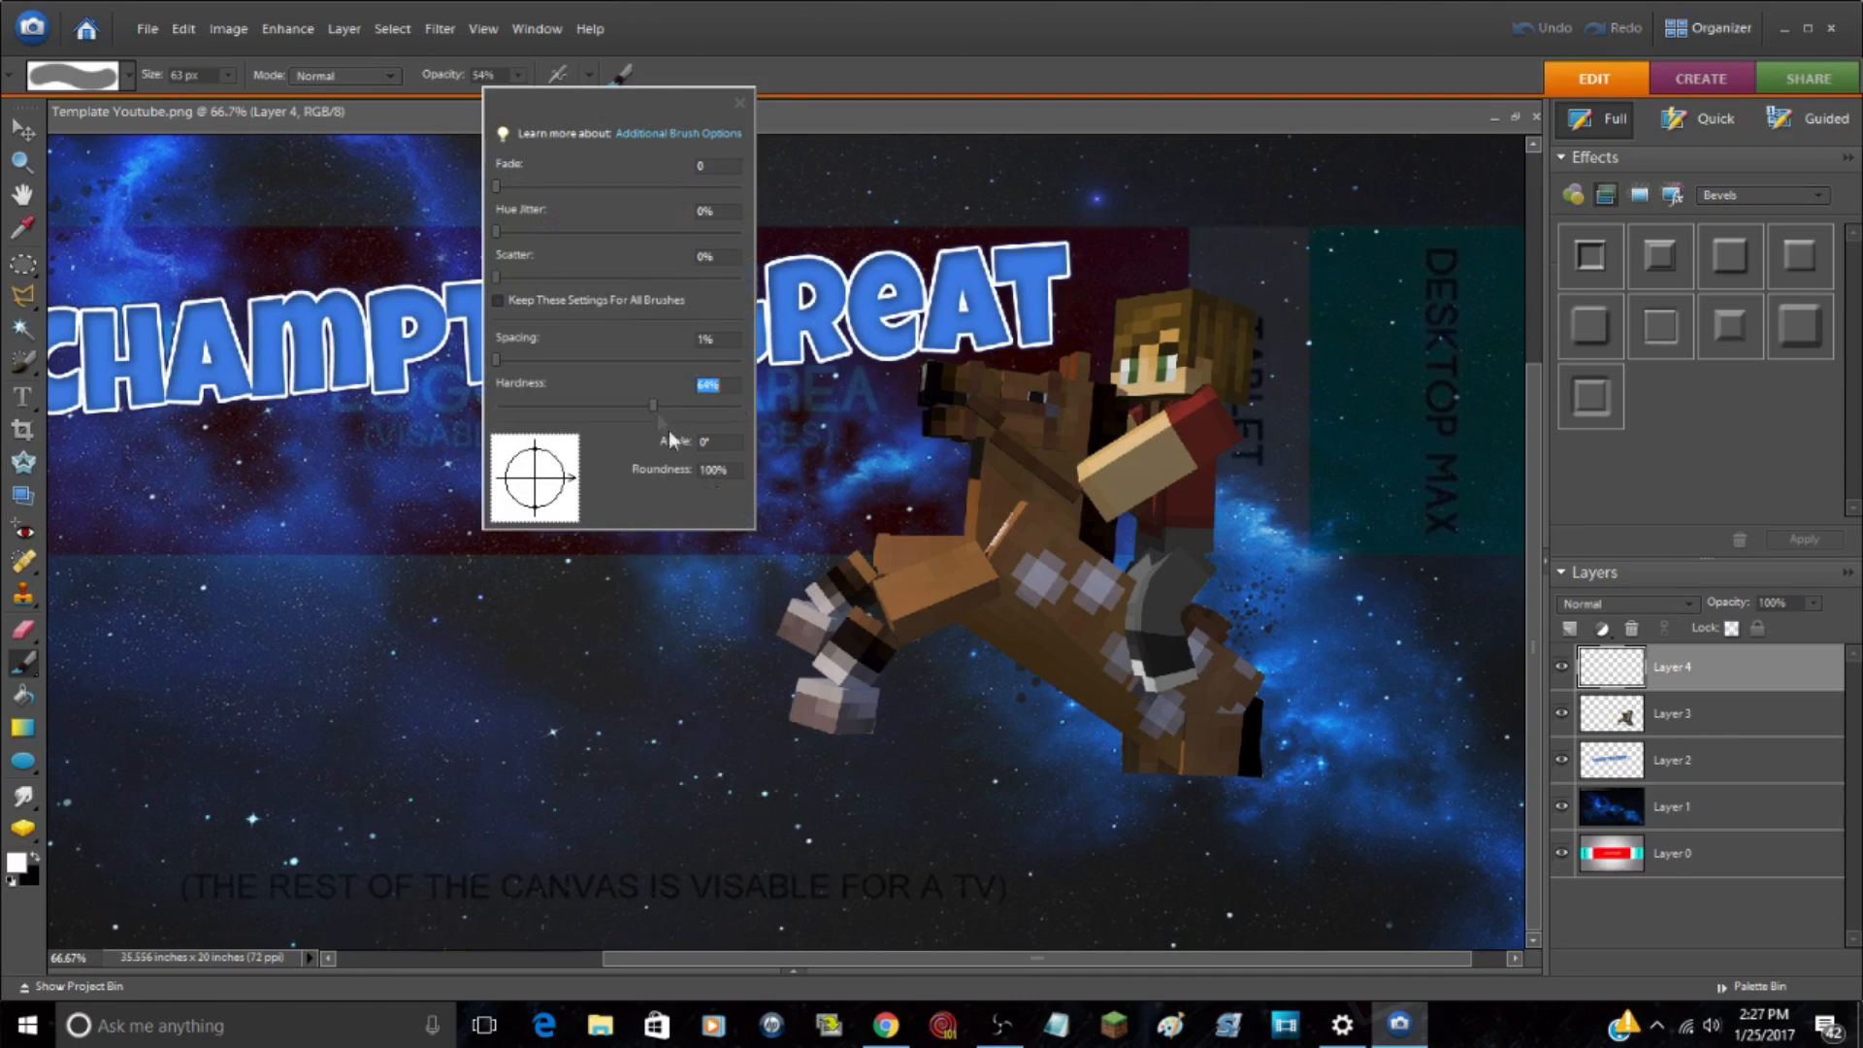
{"action": "left_click", "coordinate": [1247, 786]}
{"action": "mouse_move", "coordinate": [1252, 782]}
{"action": "left_mouse_down"}
{"action": "mouse_move", "coordinate": [1137, 779]}
{"action": "mouse_move", "coordinate": [1121, 807]}
{"action": "mouse_move", "coordinate": [1180, 839]}
{"action": "mouse_move", "coordinate": [1248, 795]}
{"action": "mouse_move", "coordinate": [1152, 790]}
{"action": "mouse_move", "coordinate": [1130, 813]}
{"action": "mouse_move", "coordinate": [1217, 844]}
{"action": "left_mouse_up"}
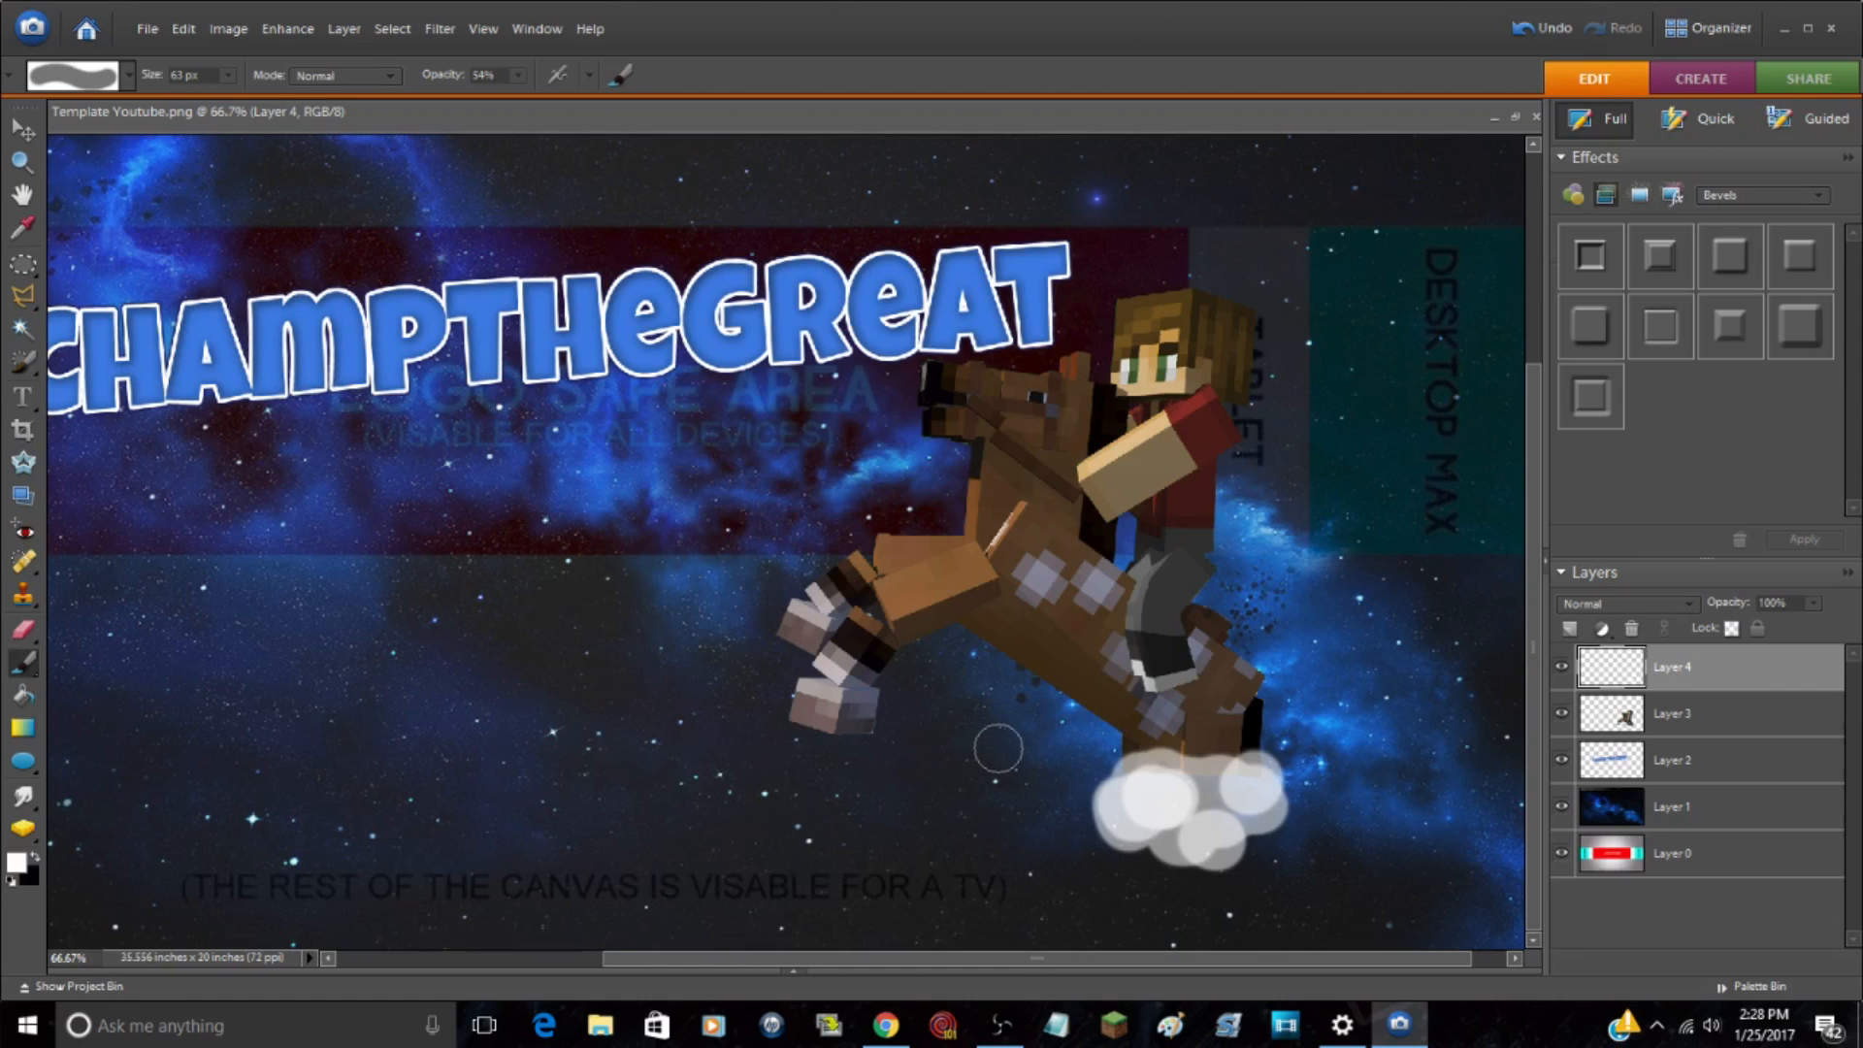
Step: Blend the white puffs into one soft cloud using the Smudge tool at 170 px and 50% strength
{"action": "key", "text": "s"}
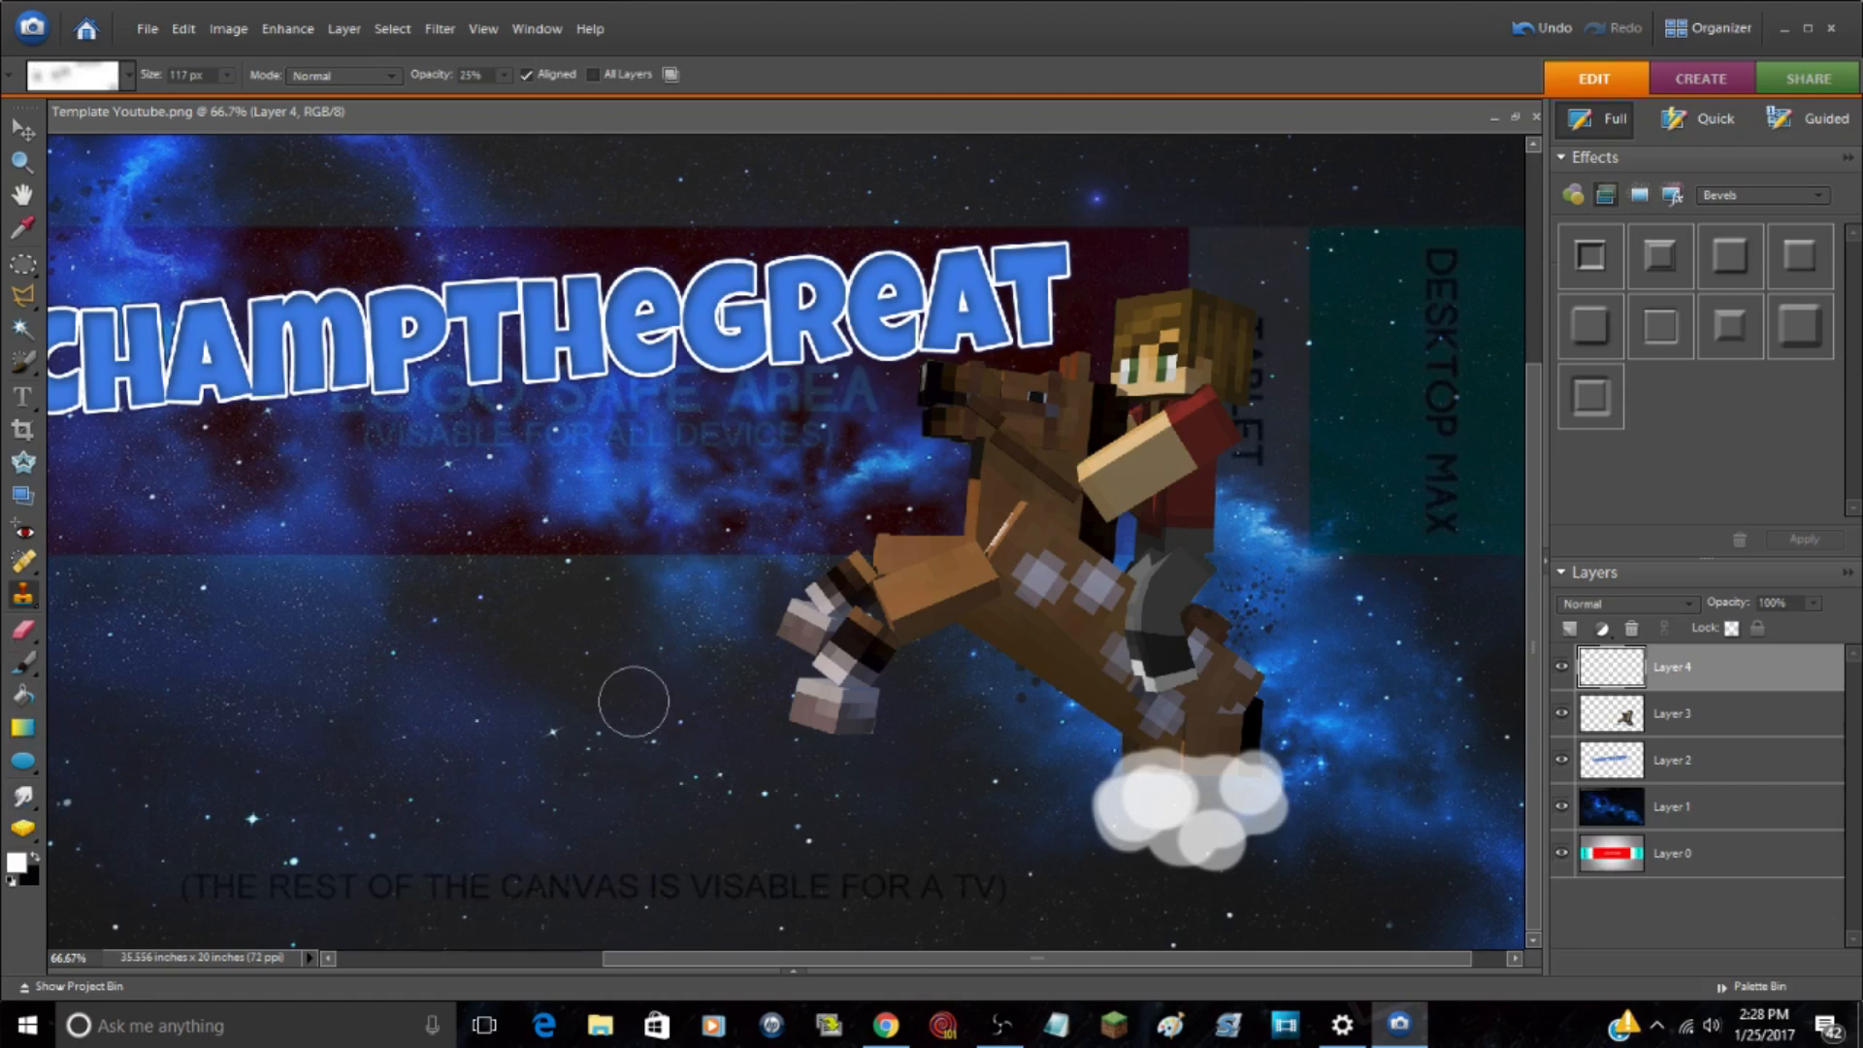
{"action": "key", "text": "r"}
{"action": "mouse_move", "coordinate": [1084, 860]}
{"action": "left_mouse_down"}
{"action": "mouse_move", "coordinate": [1136, 789]}
{"action": "mouse_move", "coordinate": [1199, 799]}
{"action": "mouse_move", "coordinate": [1114, 794]}
{"action": "mouse_move", "coordinate": [1136, 775]}
{"action": "mouse_move", "coordinate": [1254, 831]}
{"action": "mouse_move", "coordinate": [1266, 813]}
{"action": "mouse_move", "coordinate": [1278, 840]}
{"action": "mouse_move", "coordinate": [1225, 787]}
{"action": "mouse_move", "coordinate": [1232, 836]}
{"action": "mouse_move", "coordinate": [1320, 831]}
{"action": "mouse_move", "coordinate": [1268, 838]}
{"action": "mouse_move", "coordinate": [1096, 770]}
{"action": "mouse_move", "coordinate": [1137, 818]}
{"action": "mouse_move", "coordinate": [1077, 805]}
{"action": "left_mouse_up"}
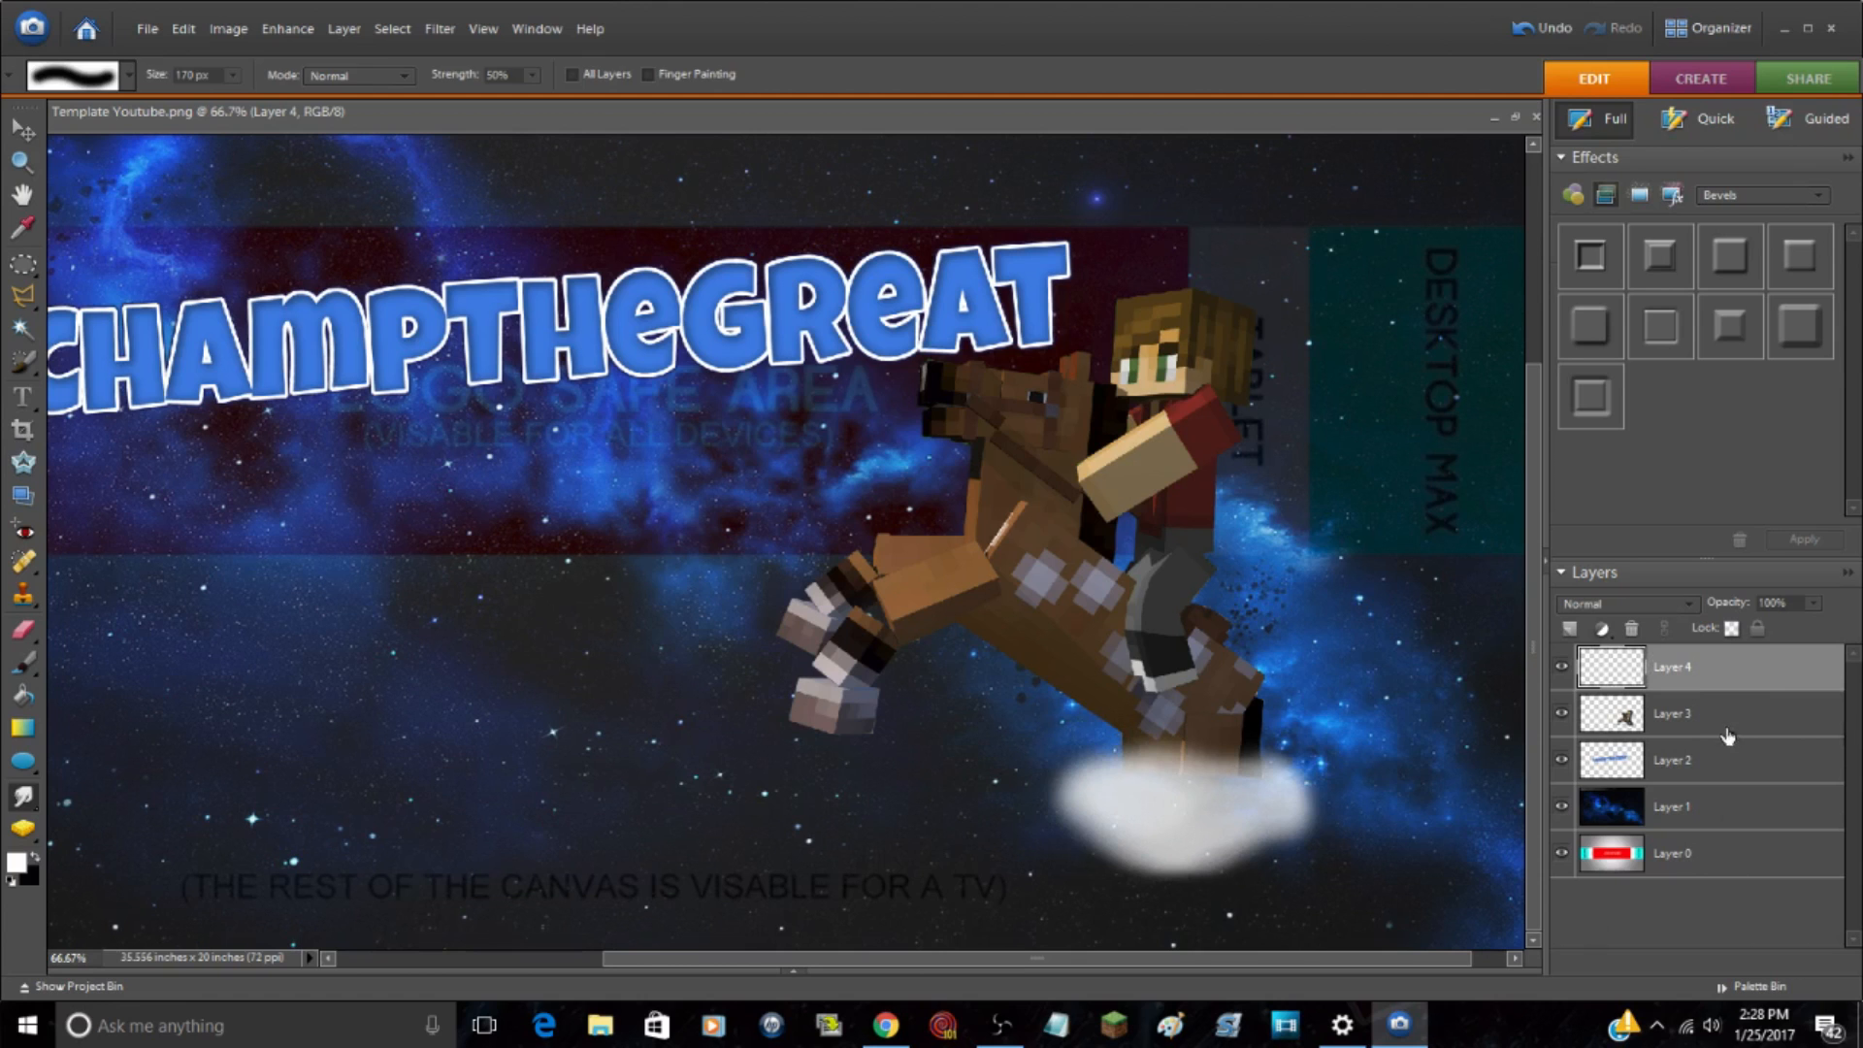
Step: Scale the cloud on Layer 4 proportionally to 175.8% and center it beneath the horse's hind legs
{"action": "key", "text": "ctrl+t"}
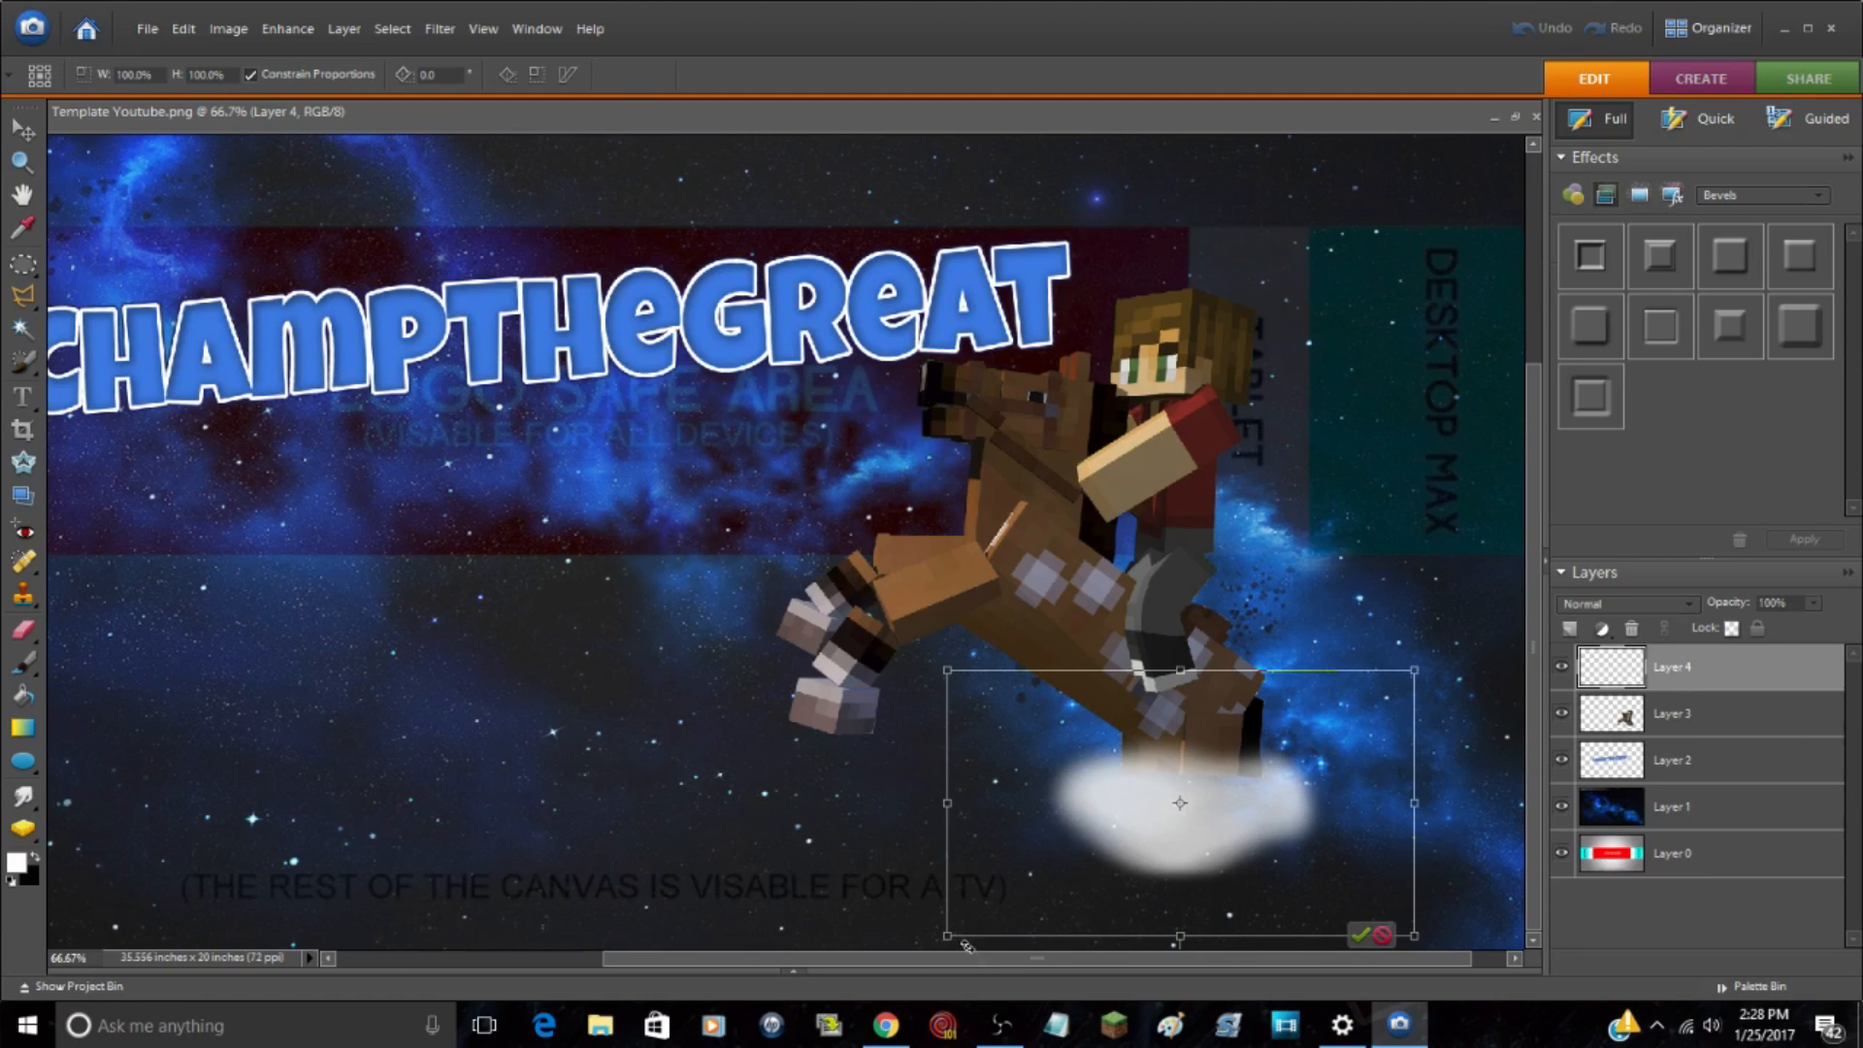
{"action": "left_click_drag", "start_coordinate": [952, 938], "coordinate": [593, 1046]}
{"action": "left_click_drag", "start_coordinate": [851, 856], "coordinate": [1020, 760]}
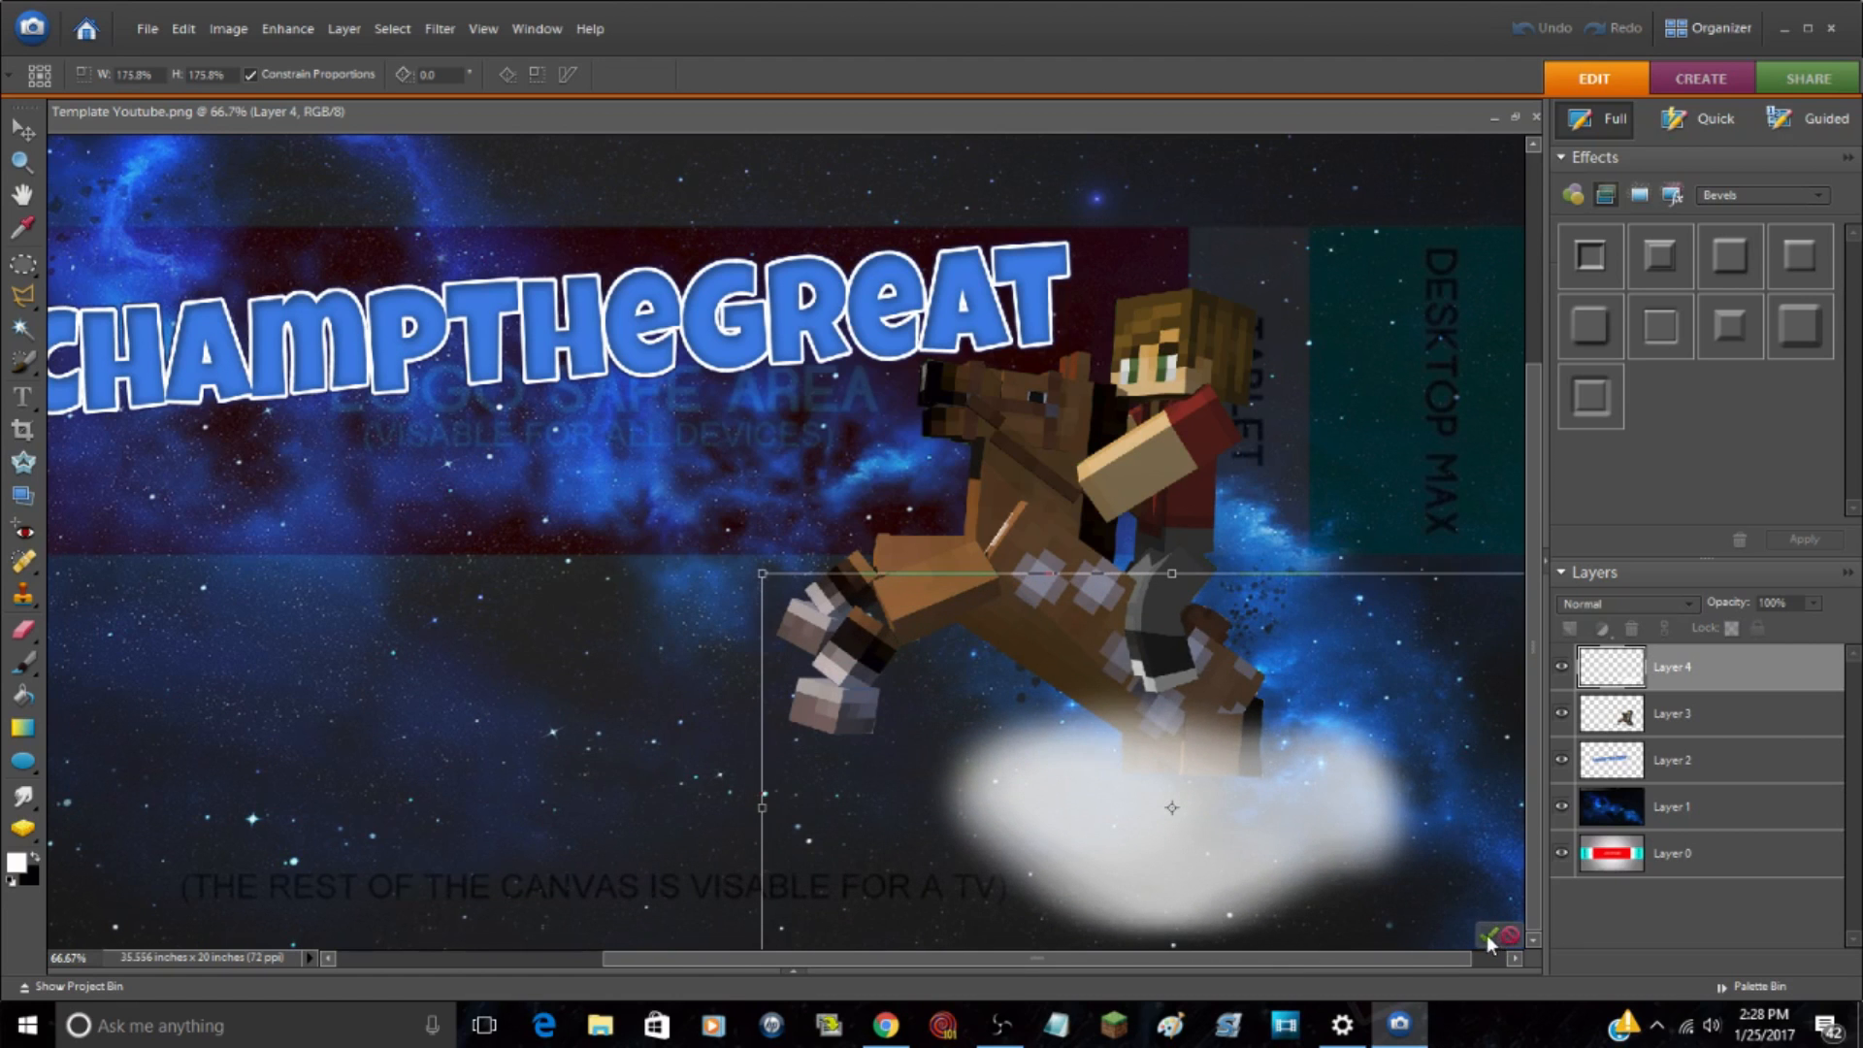
{"action": "left_click", "coordinate": [1488, 936]}
Step: Flatten the cloud by reducing its height to 86% while keeping its width at 100%
{"action": "left_click", "coordinate": [21, 161]}
{"action": "left_click", "coordinate": [57, 75]}
{"action": "left_click", "coordinate": [1278, 709]}
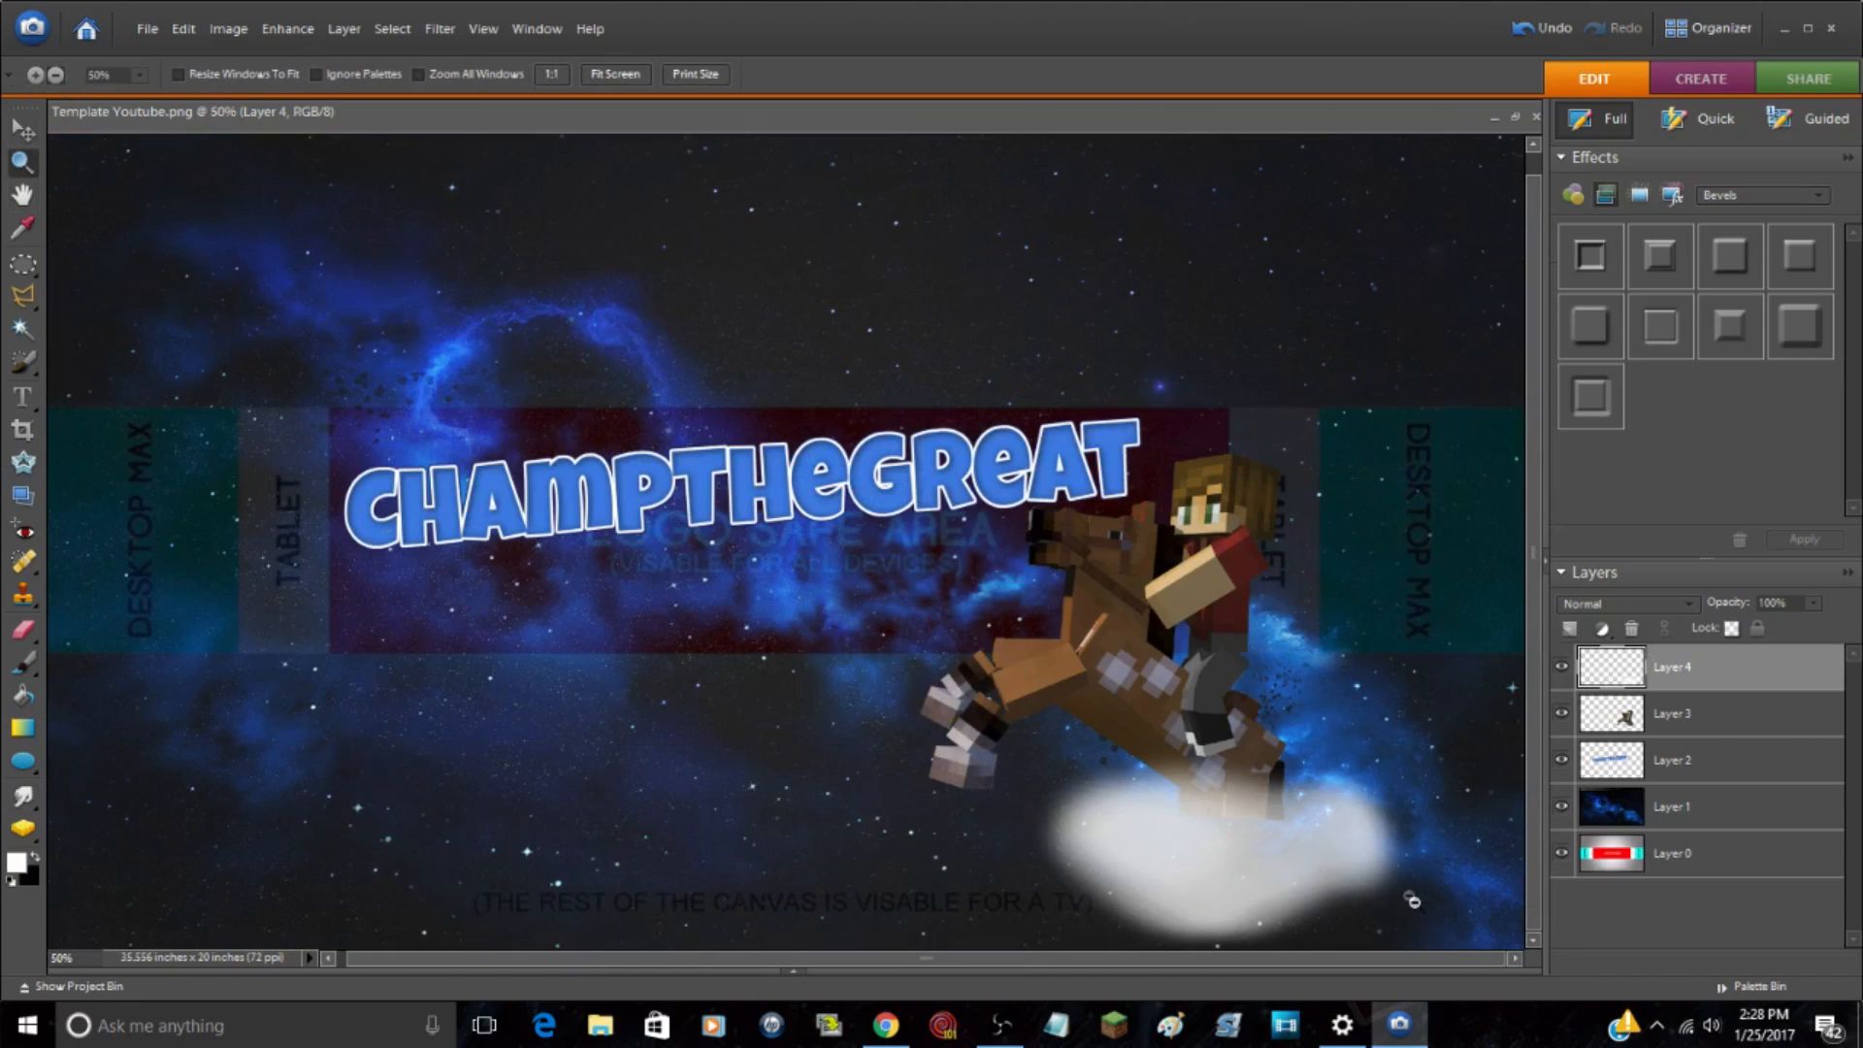
{"action": "left_click", "coordinate": [1274, 796]}
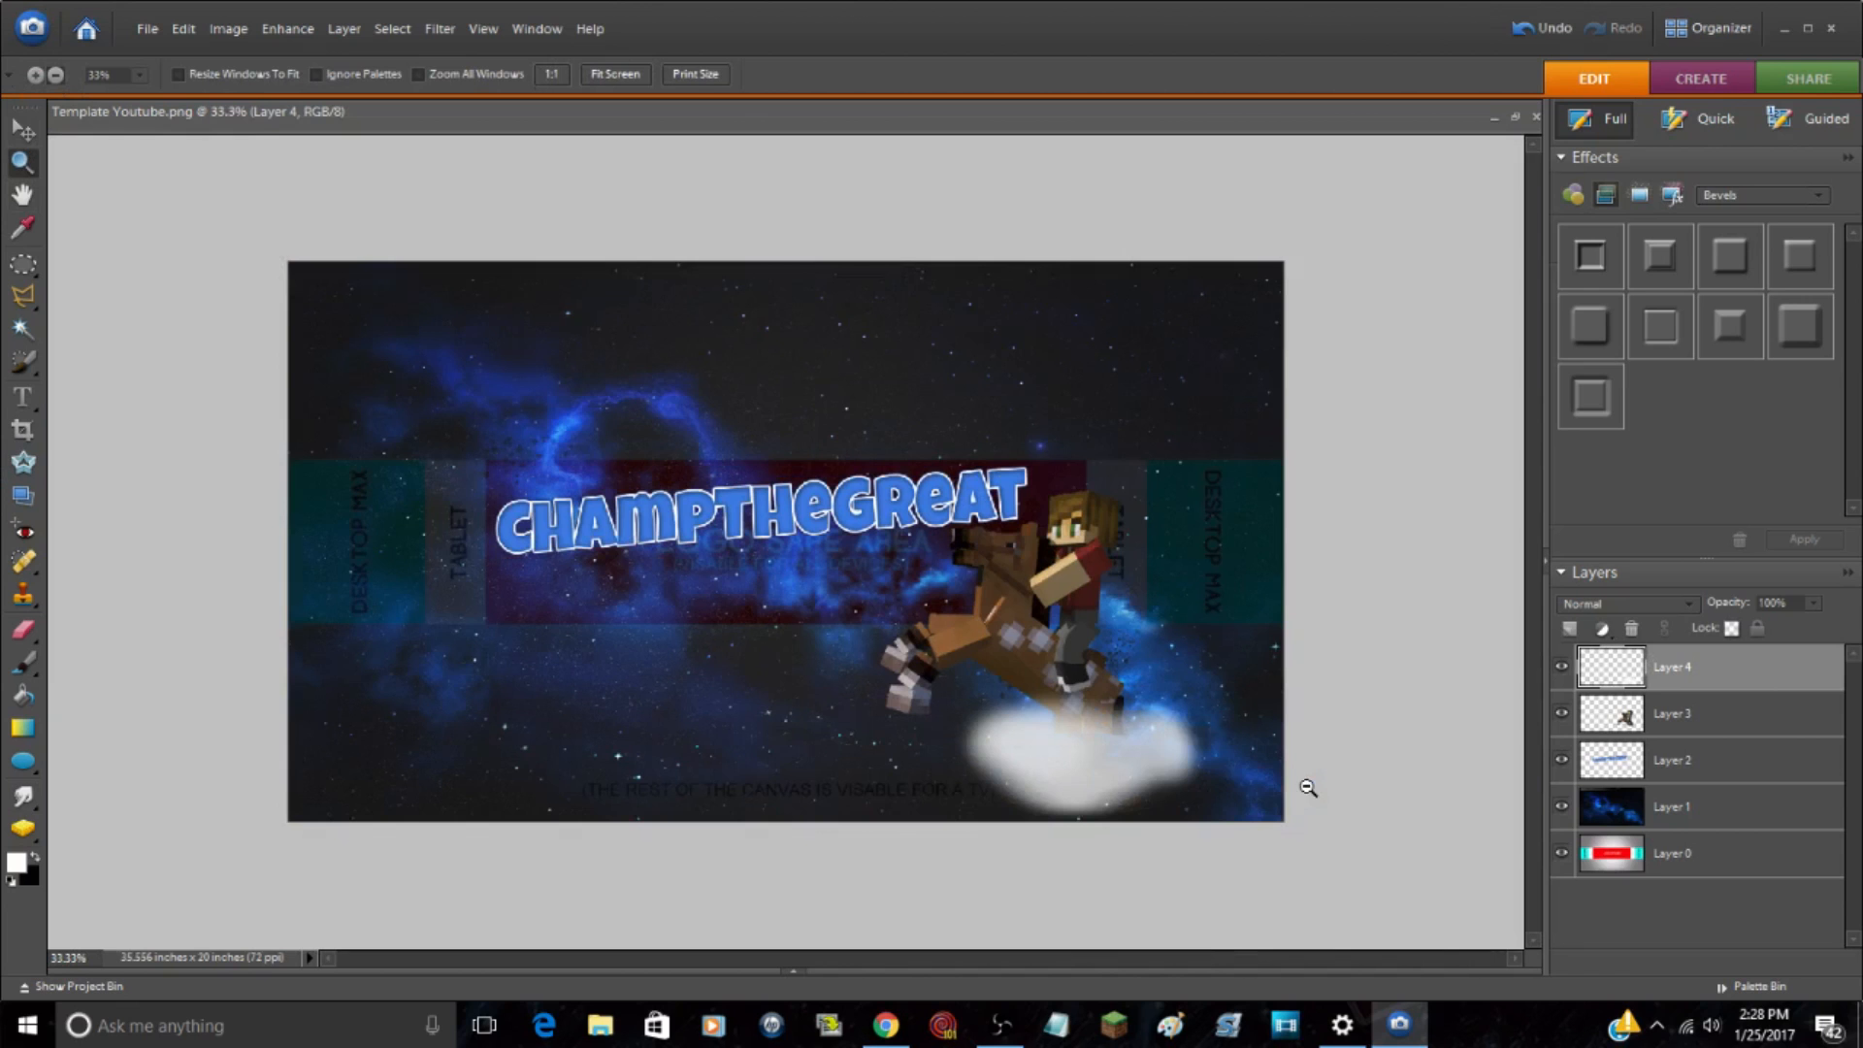
{"action": "key", "text": "ctrl+t"}
{"action": "left_click_drag", "start_coordinate": [1077, 868], "coordinate": [1087, 838]}
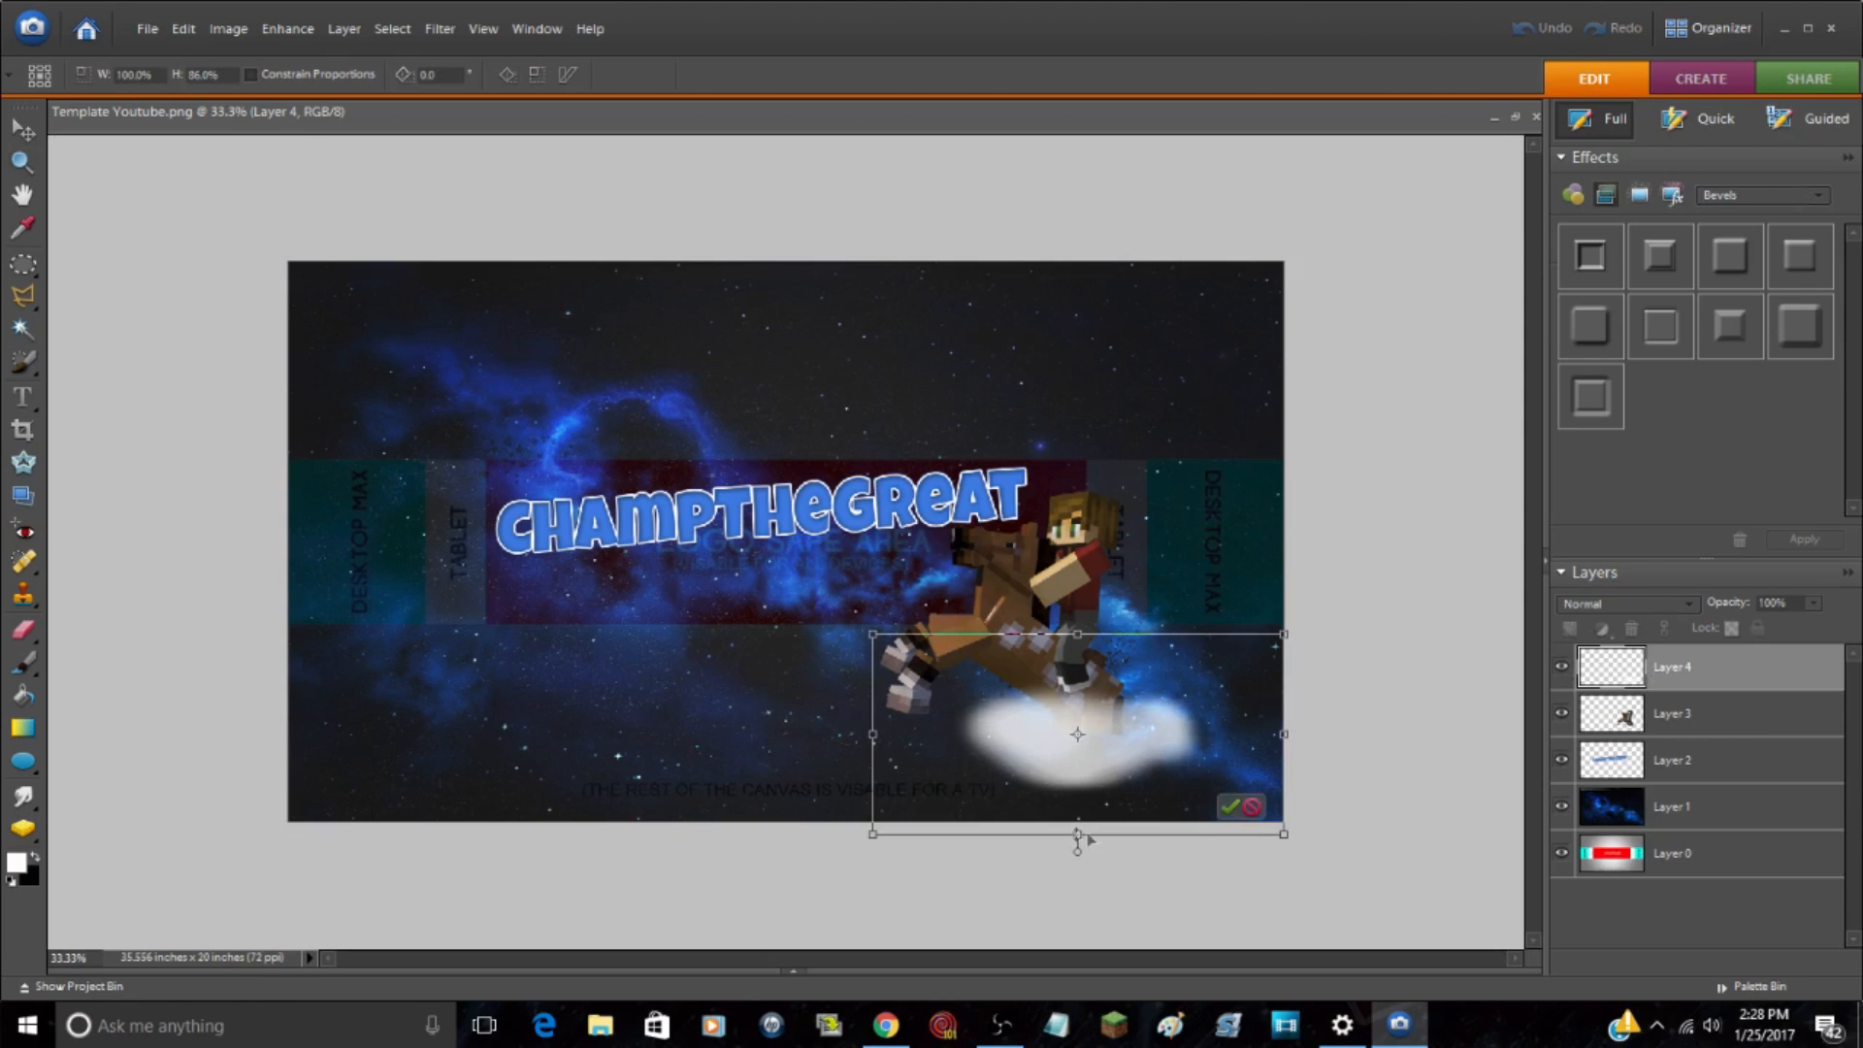
{"action": "left_click", "coordinate": [1232, 808]}
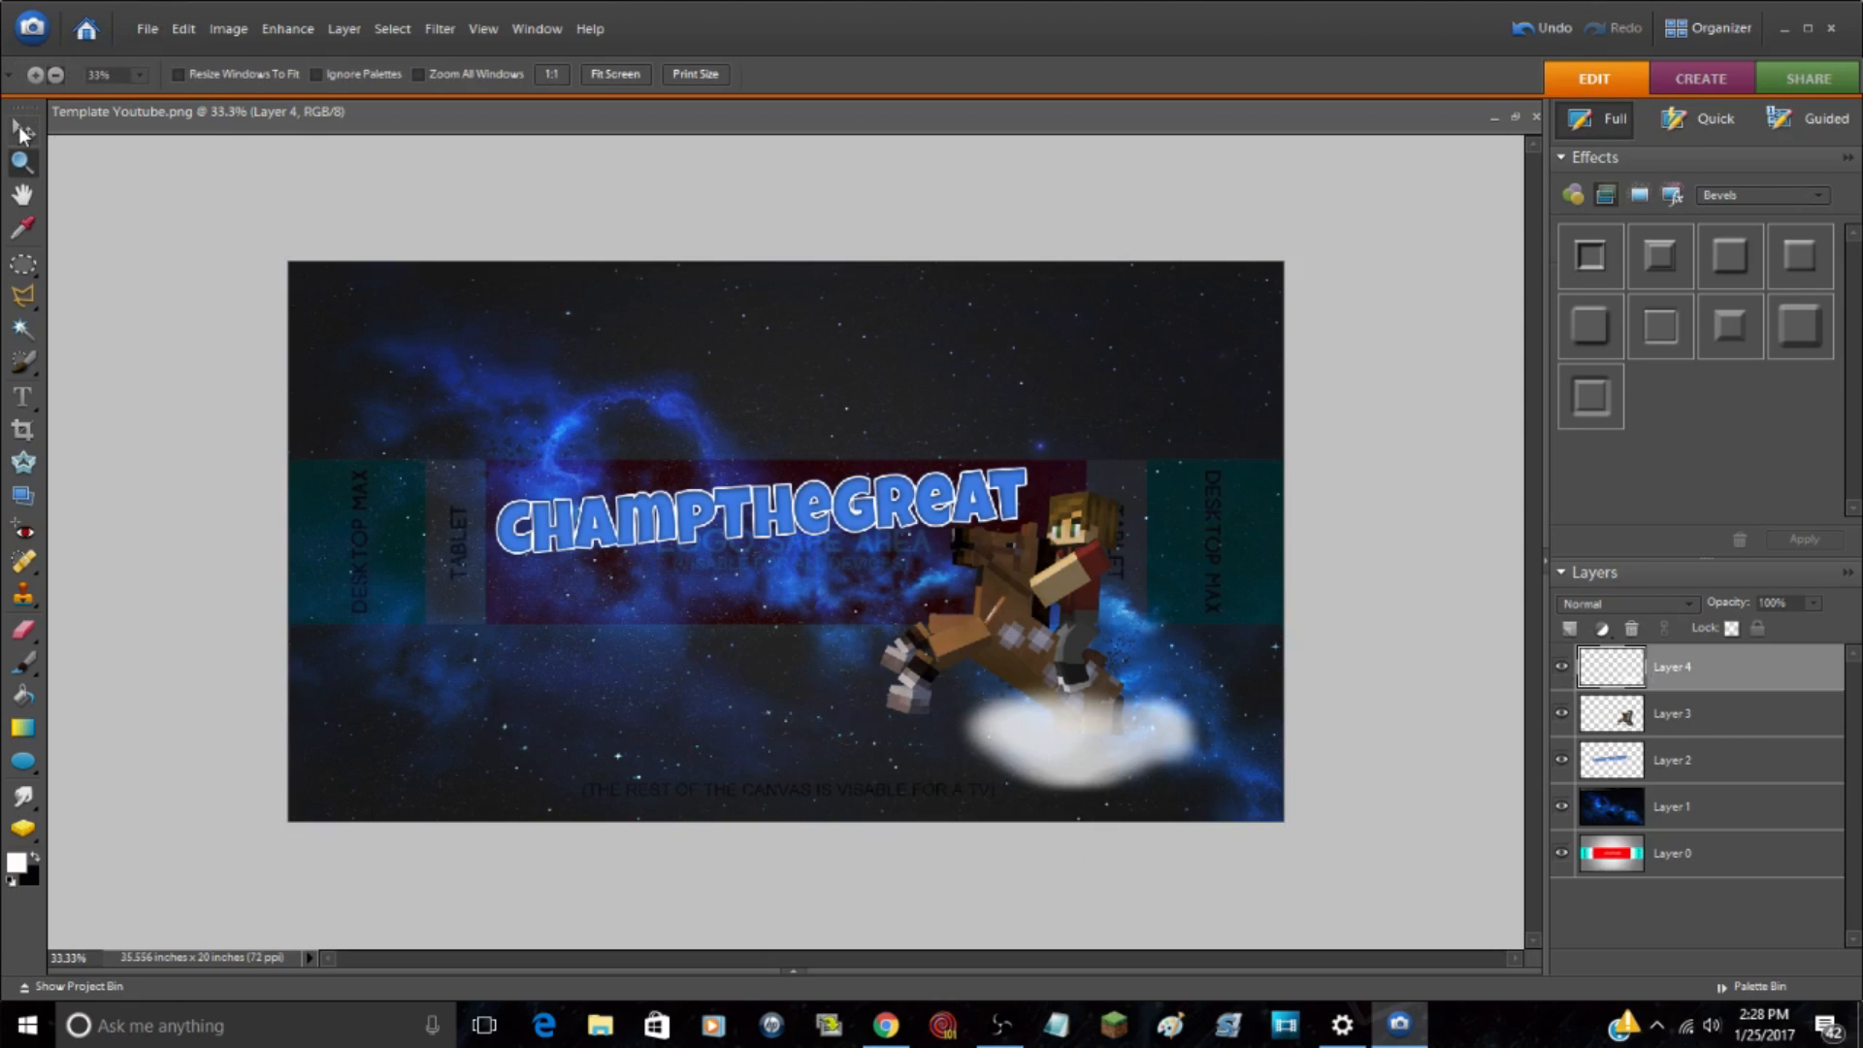
Step: Smudge the horse's hind hooves on Layer 3 into the cloud, undoing a stroke and smudging the area again
{"action": "left_click", "coordinate": [1117, 757]}
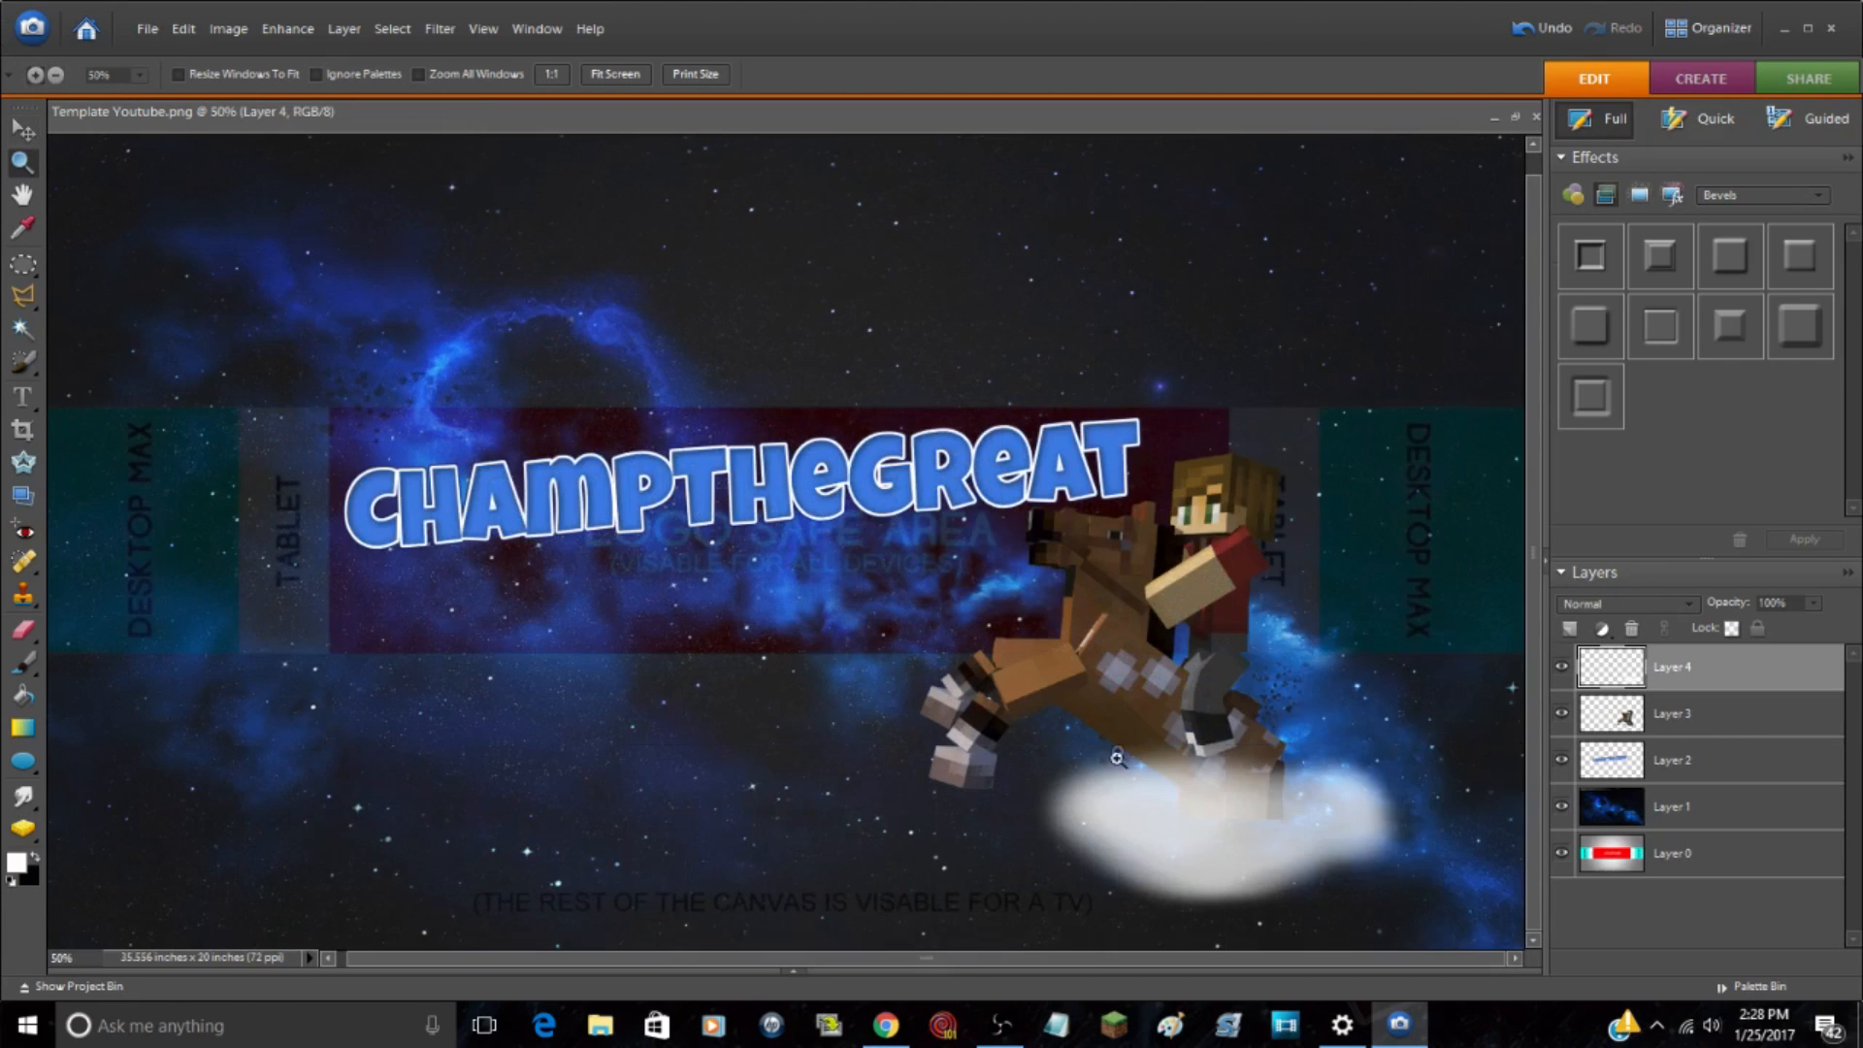
{"action": "left_click", "coordinate": [1322, 837]}
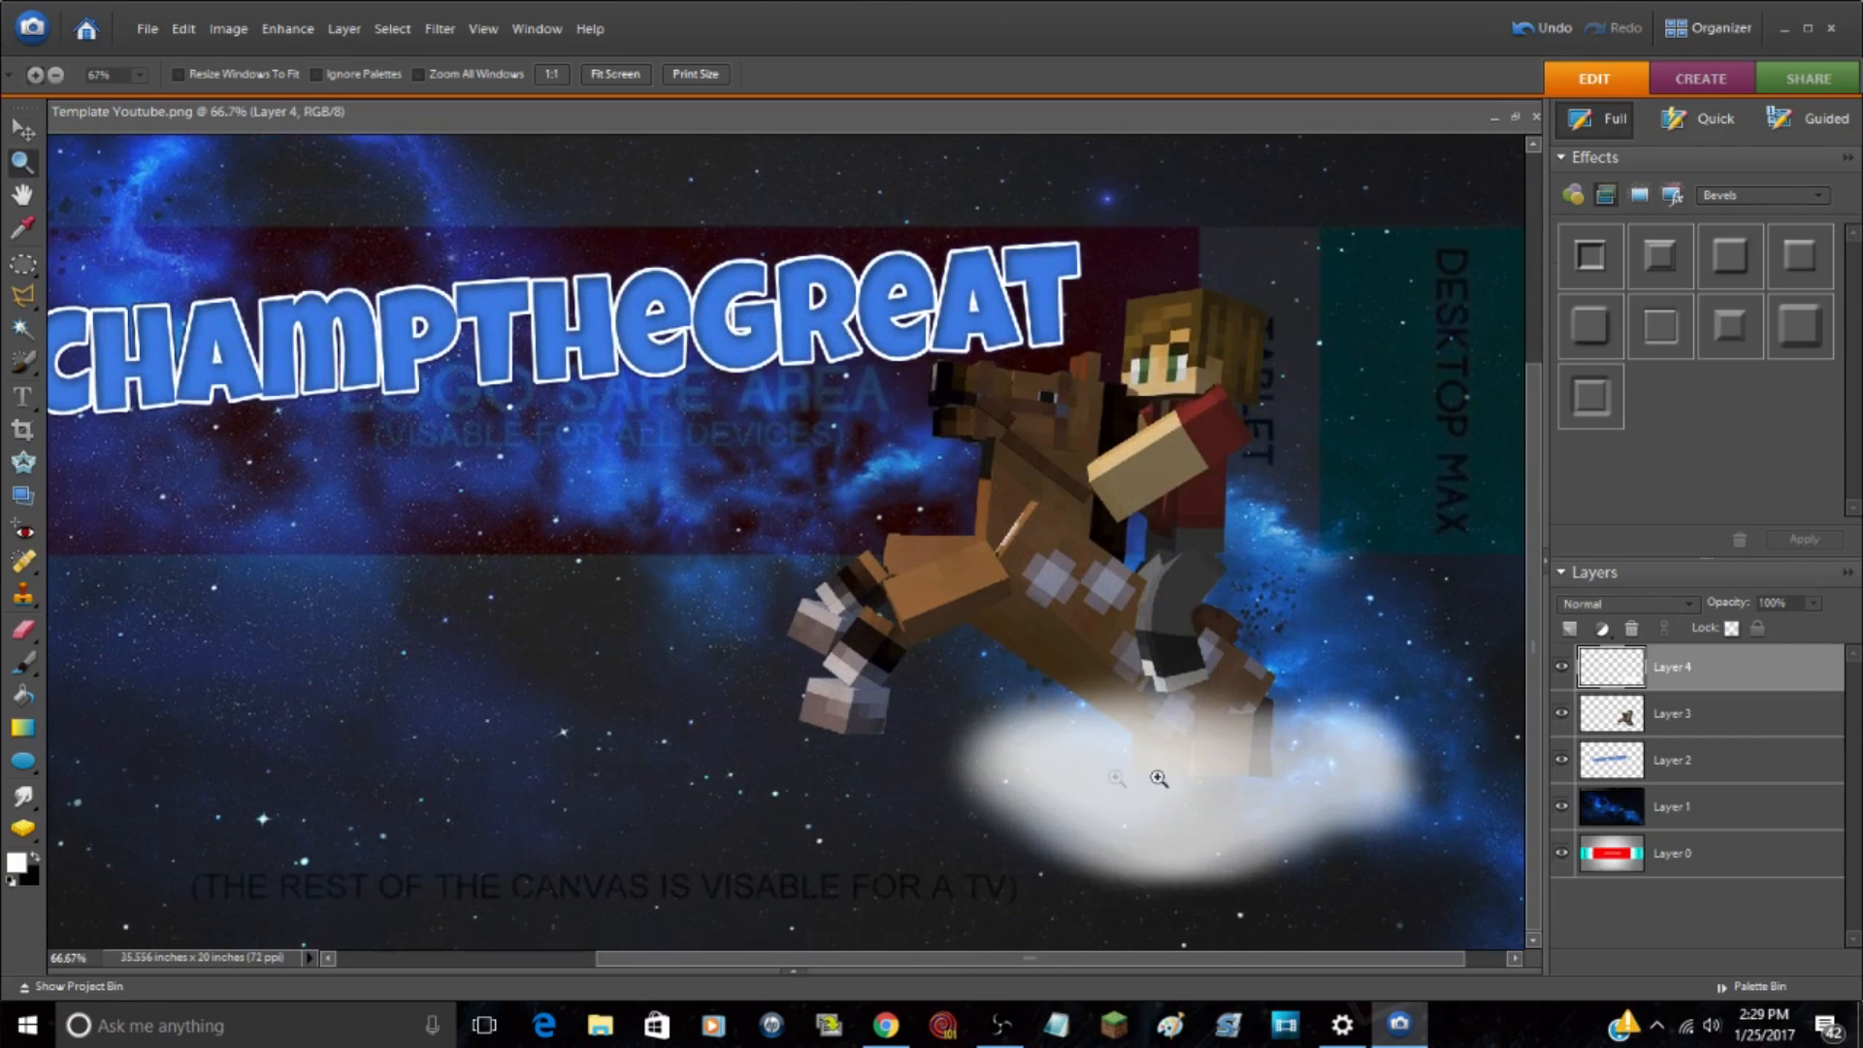
{"action": "left_click", "coordinate": [1767, 734]}
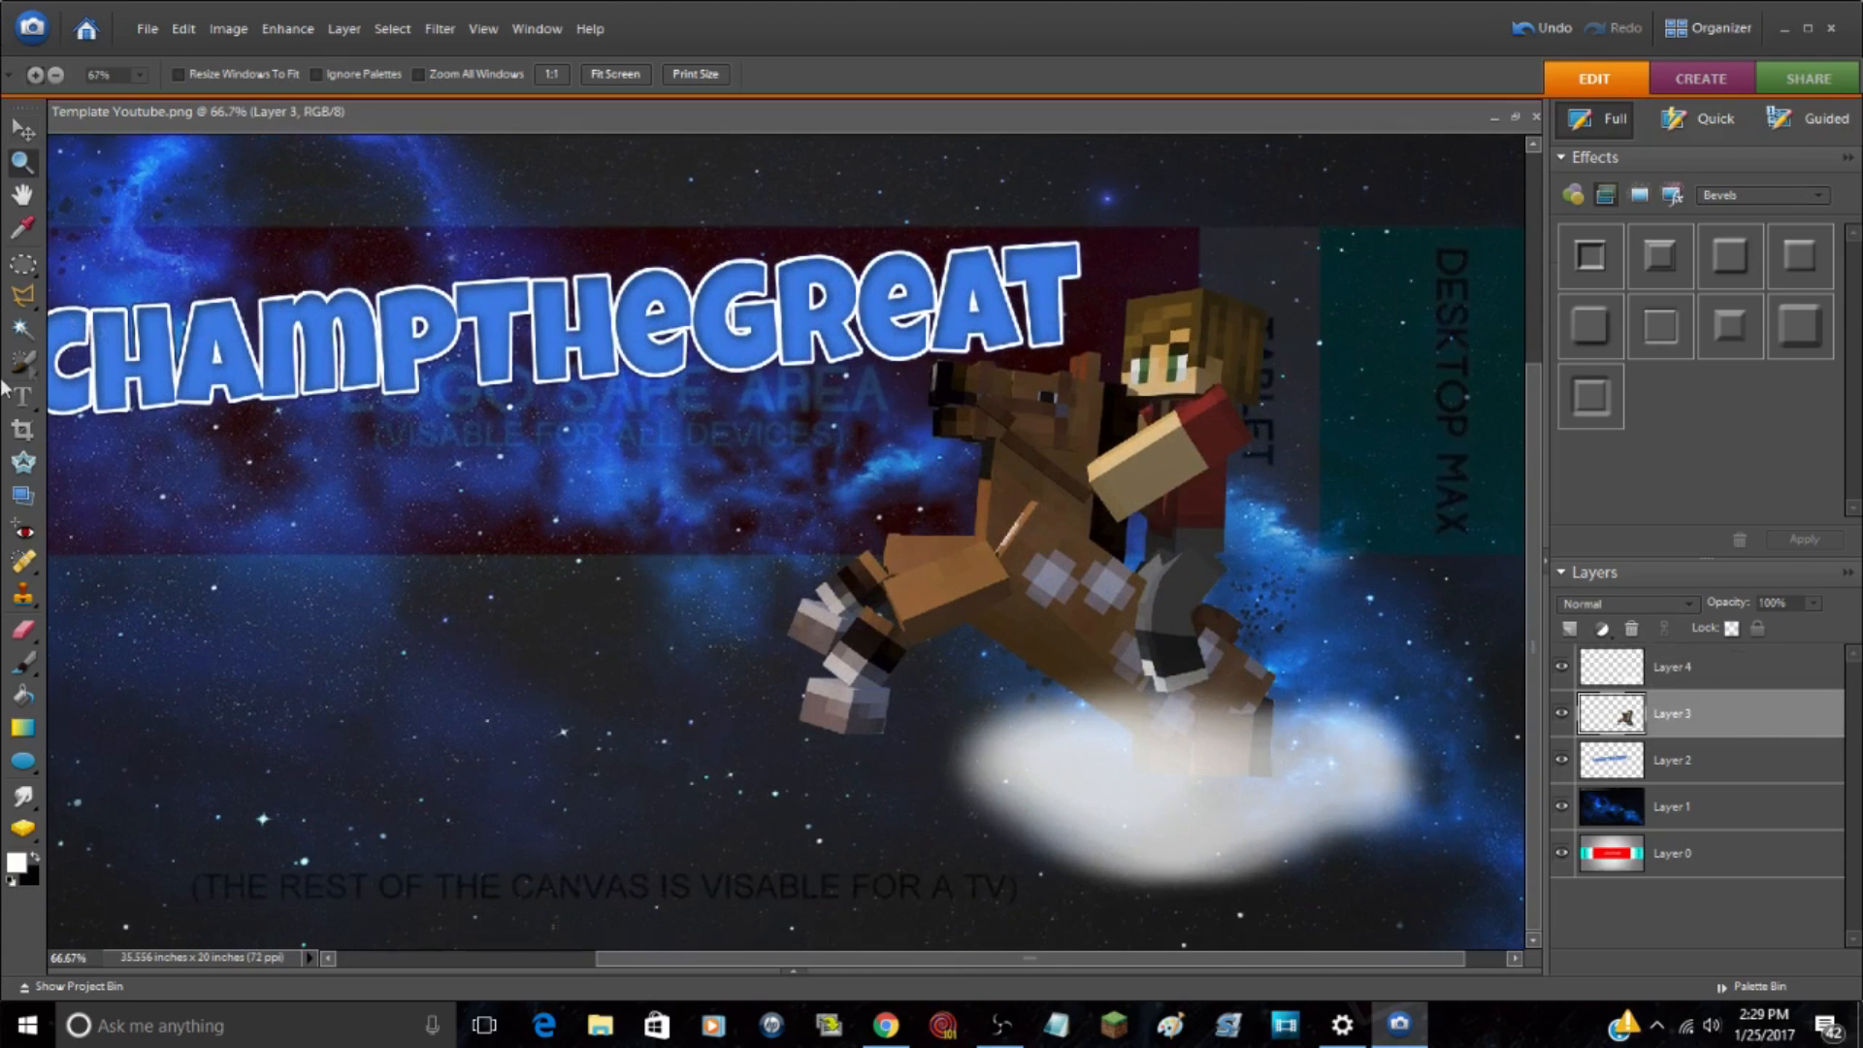
{"action": "left_click", "coordinate": [22, 799]}
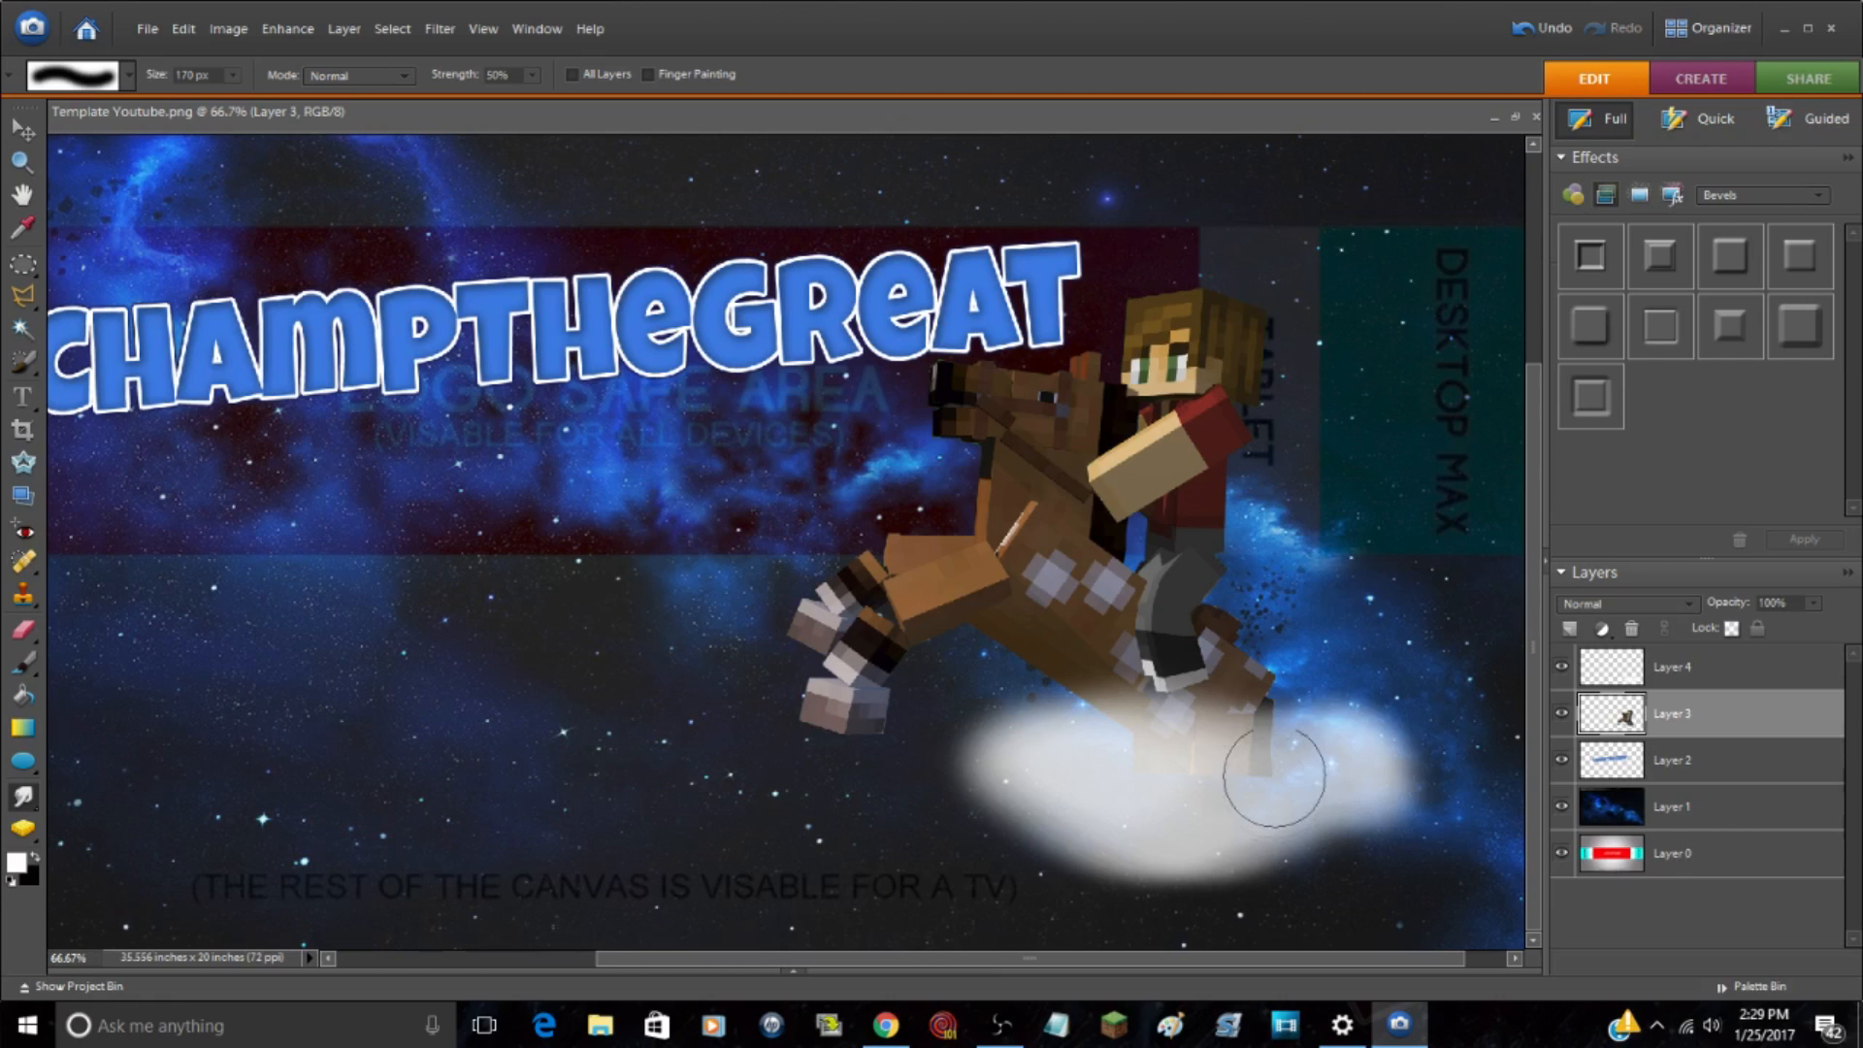
{"action": "mouse_move", "coordinate": [1266, 781]}
{"action": "left_mouse_down"}
{"action": "mouse_move", "coordinate": [1165, 791]}
{"action": "mouse_move", "coordinate": [1117, 759]}
{"action": "mouse_move", "coordinate": [1320, 788]}
{"action": "mouse_move", "coordinate": [1224, 761]}
{"action": "mouse_move", "coordinate": [1322, 748]}
{"action": "left_mouse_up"}
{"action": "key", "text": "ctrl"}
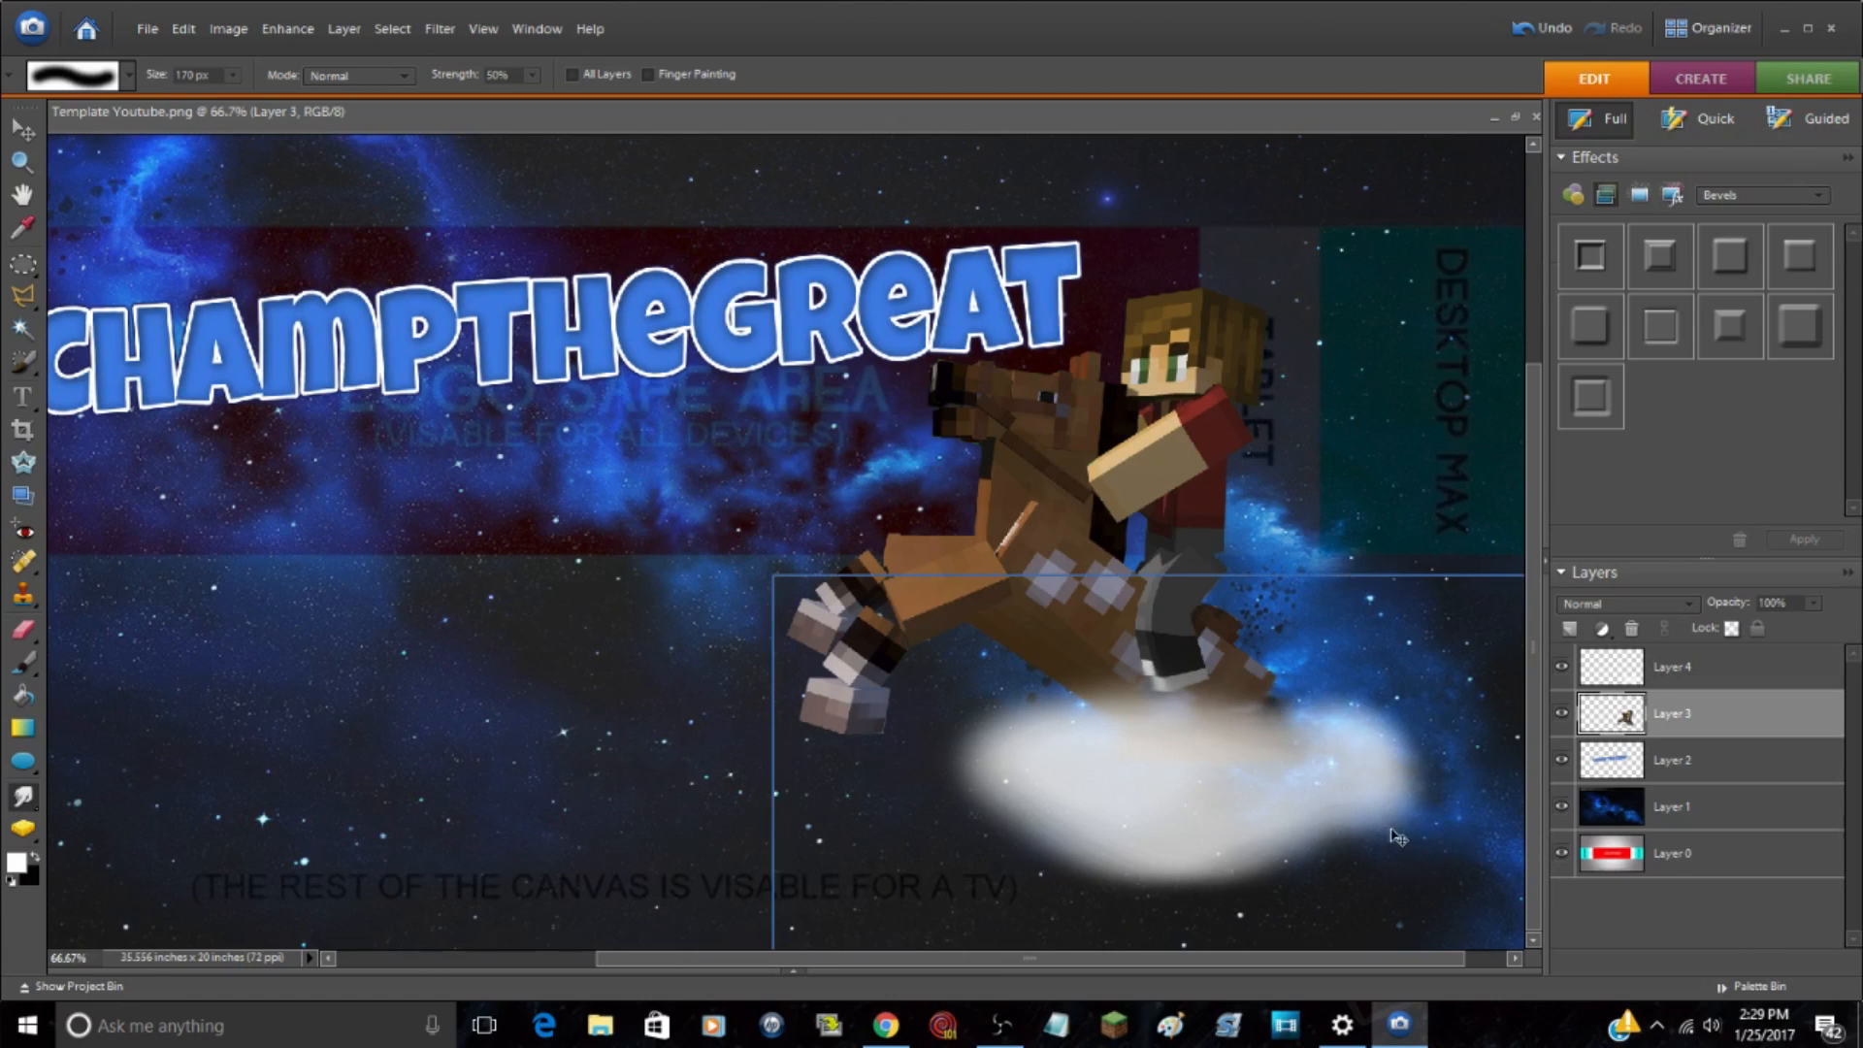
{"action": "key", "text": "ctrl+z"}
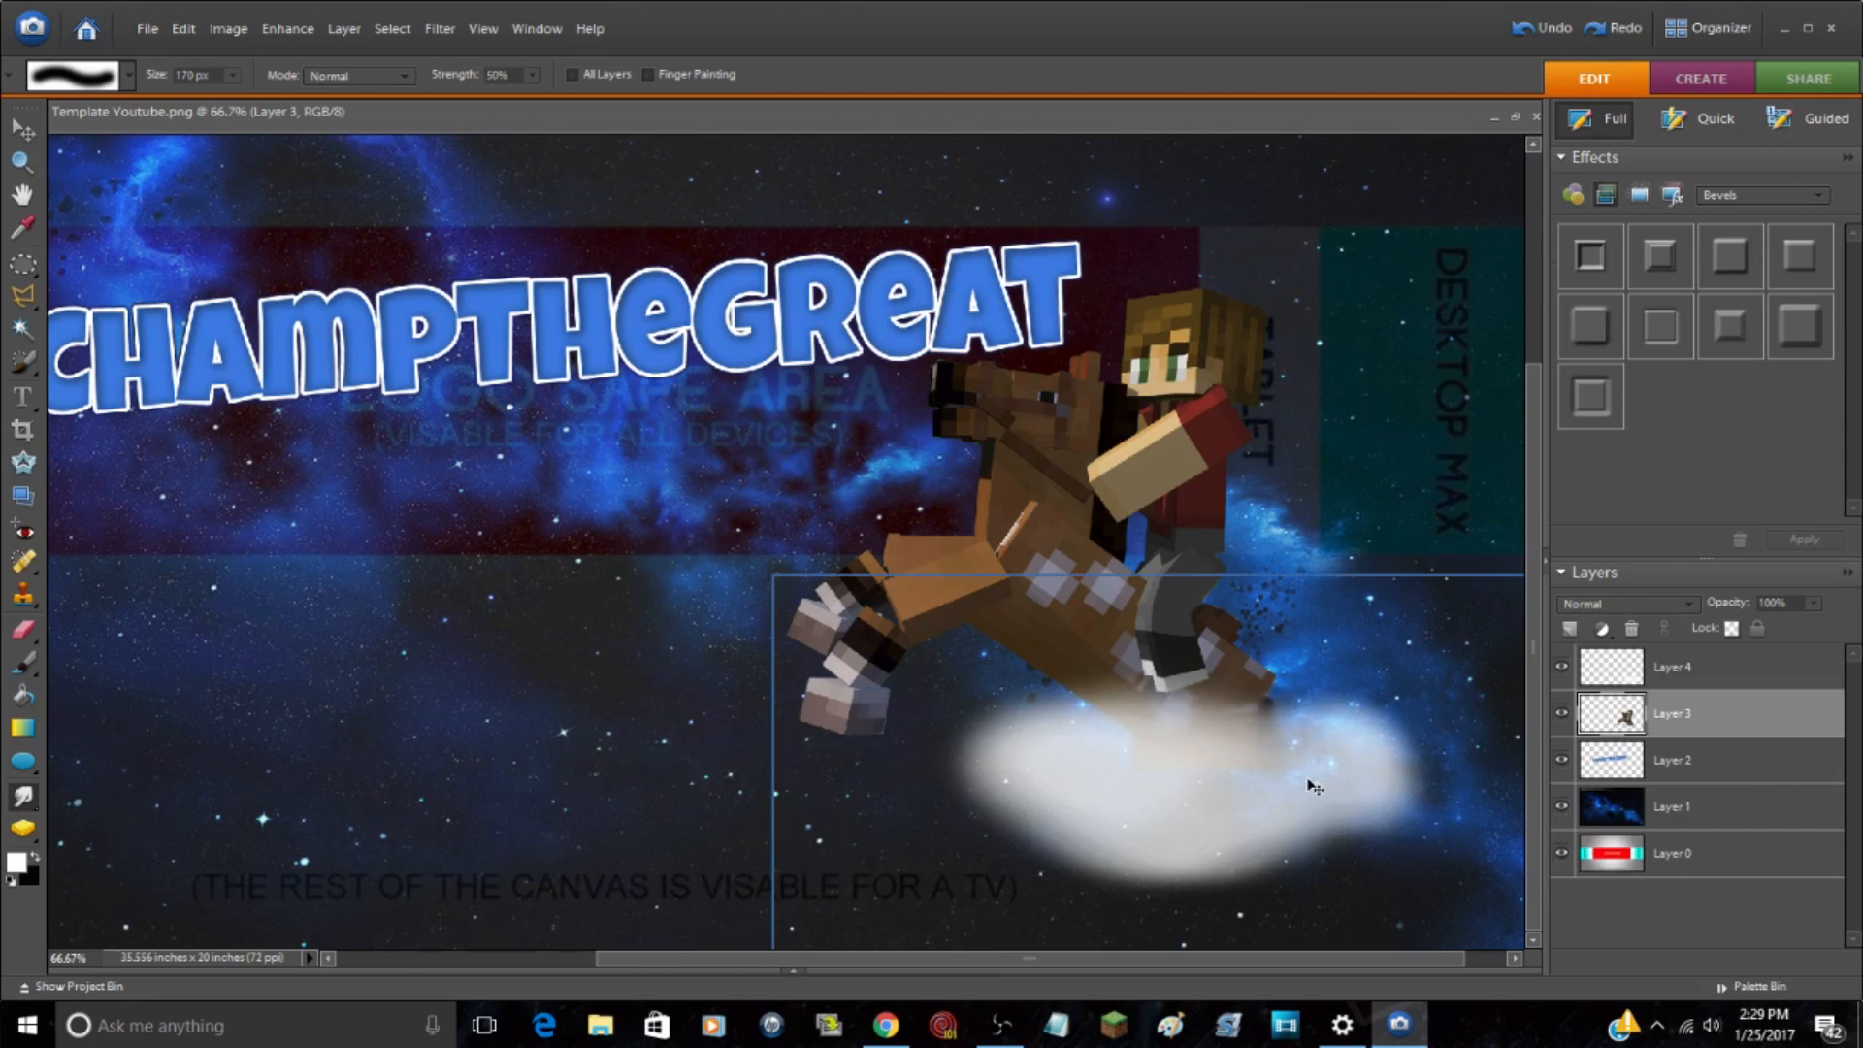
{"action": "mouse_move", "coordinate": [1310, 782]}
{"action": "left_mouse_down"}
{"action": "mouse_move", "coordinate": [1240, 803]}
{"action": "mouse_move", "coordinate": [1291, 771]}
{"action": "left_mouse_up"}
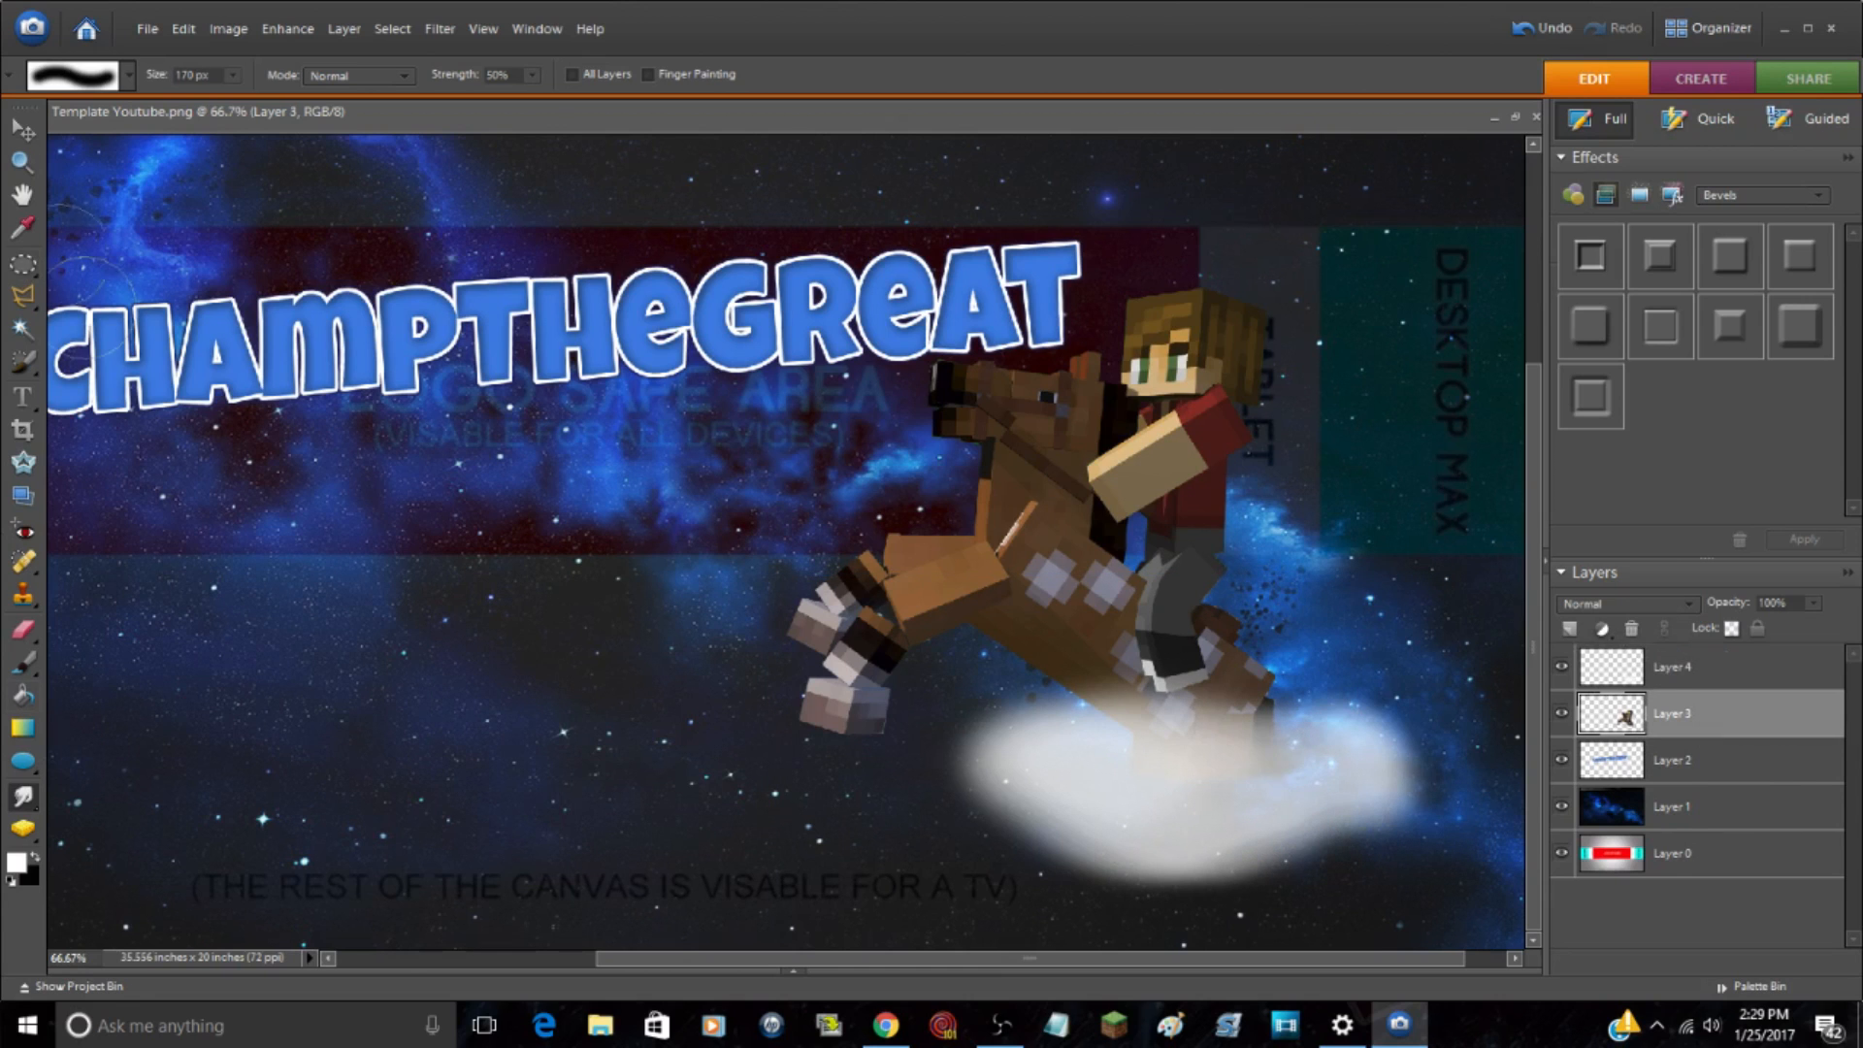
Step: Paint a white highlight across the cloud's center on Layer 3 with the 54% opacity brush and smudge it smooth
{"action": "left_click", "coordinate": [23, 663]}
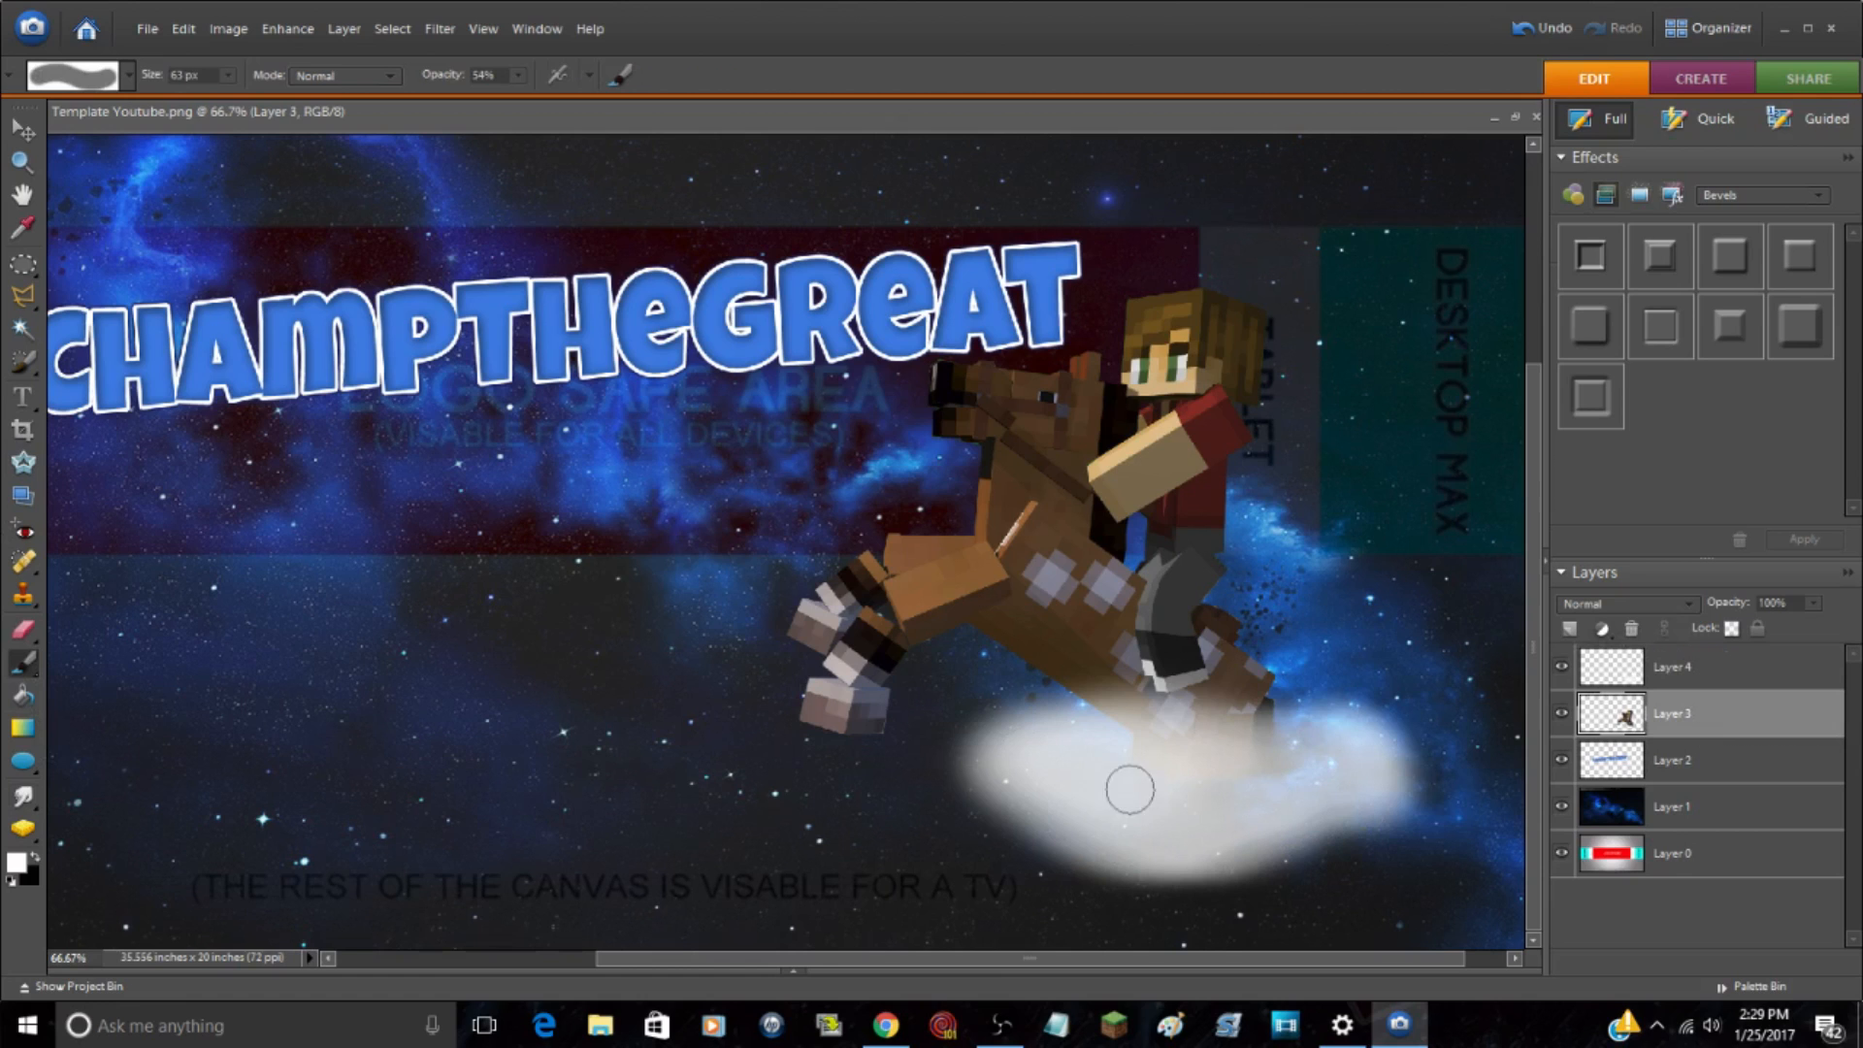
{"action": "mouse_move", "coordinate": [1103, 773]}
{"action": "left_mouse_down"}
{"action": "mouse_move", "coordinate": [1183, 791]}
{"action": "mouse_move", "coordinate": [1301, 761]}
{"action": "left_mouse_up"}
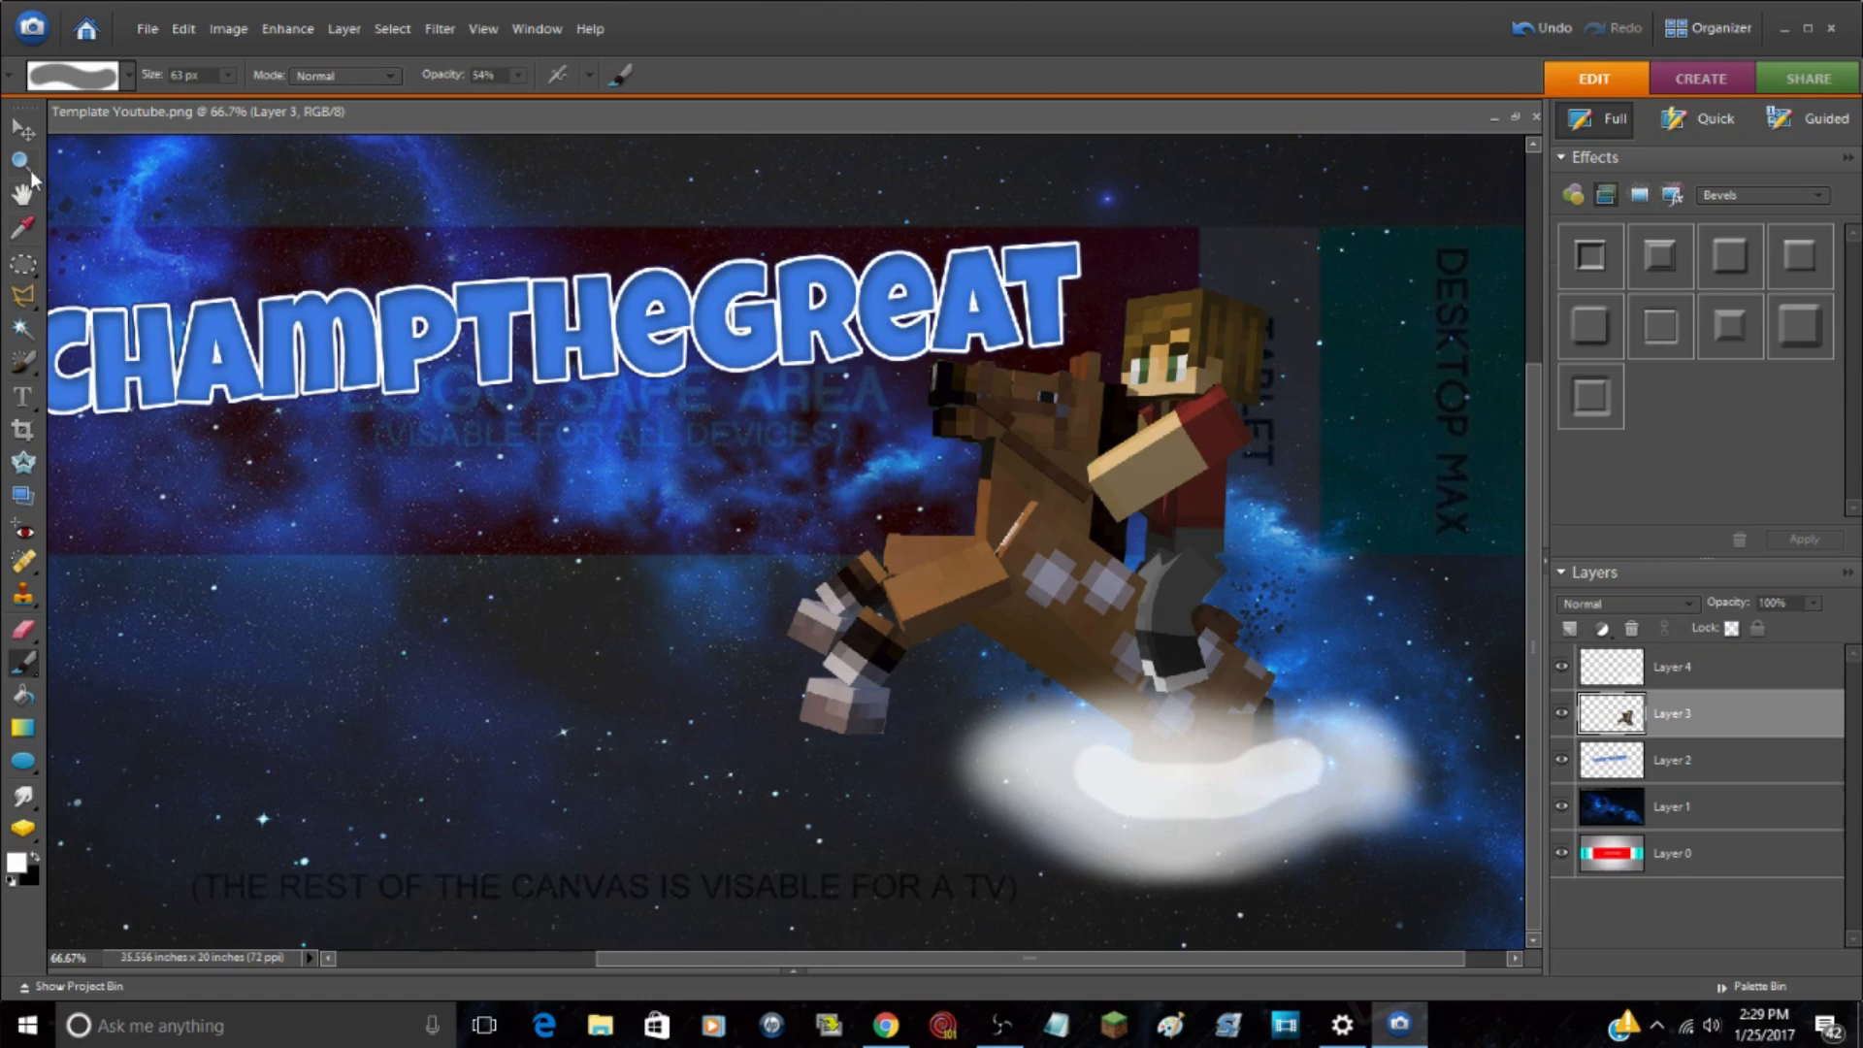
{"action": "left_click", "coordinate": [29, 796]}
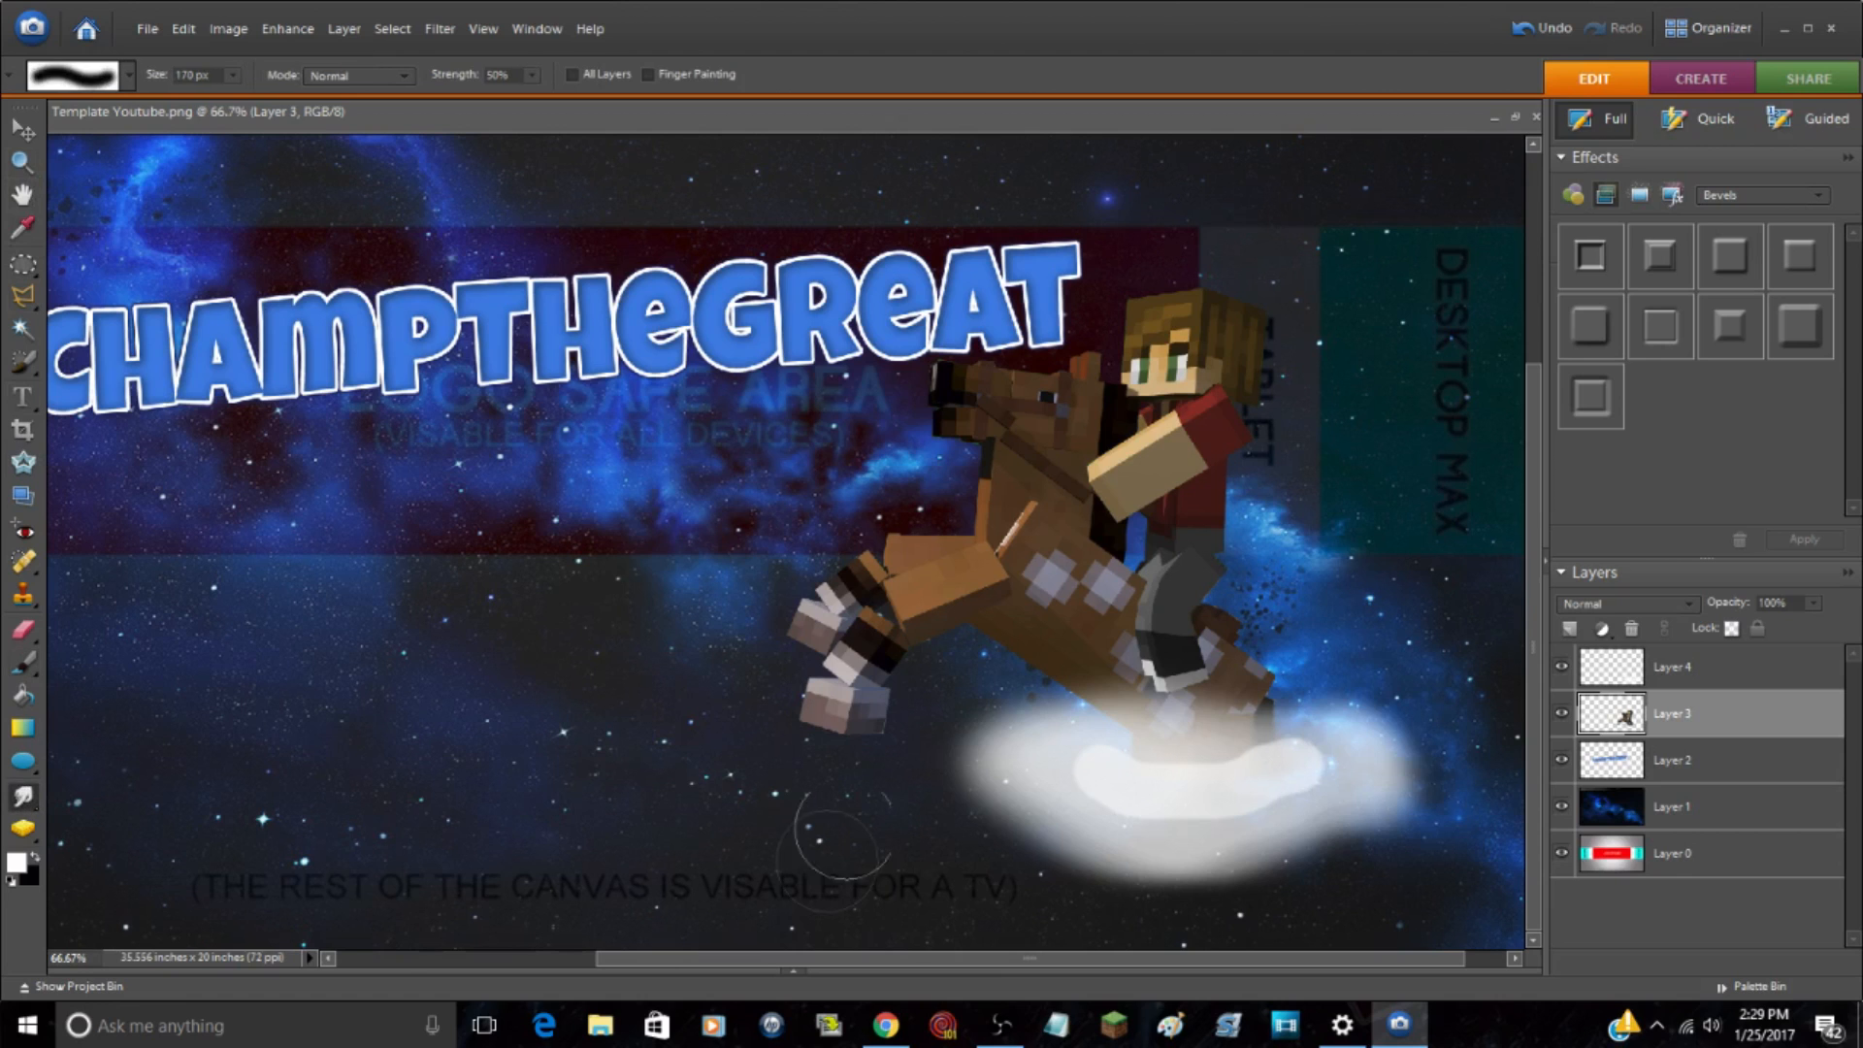
{"action": "mouse_move", "coordinate": [1063, 787]}
{"action": "left_mouse_down"}
{"action": "mouse_move", "coordinate": [1040, 780]}
{"action": "mouse_move", "coordinate": [1156, 817]}
{"action": "mouse_move", "coordinate": [1330, 794]}
{"action": "mouse_move", "coordinate": [1195, 845]}
{"action": "mouse_move", "coordinate": [1172, 825]}
{"action": "mouse_move", "coordinate": [1255, 811]}
{"action": "mouse_move", "coordinate": [1281, 776]}
{"action": "mouse_move", "coordinate": [1335, 760]}
{"action": "left_mouse_up"}
Step: View the whole banner at 33.3% with no layer selected
{"action": "key", "text": "z"}
{"action": "left_click", "coordinate": [114, 495], "text": "alt"}
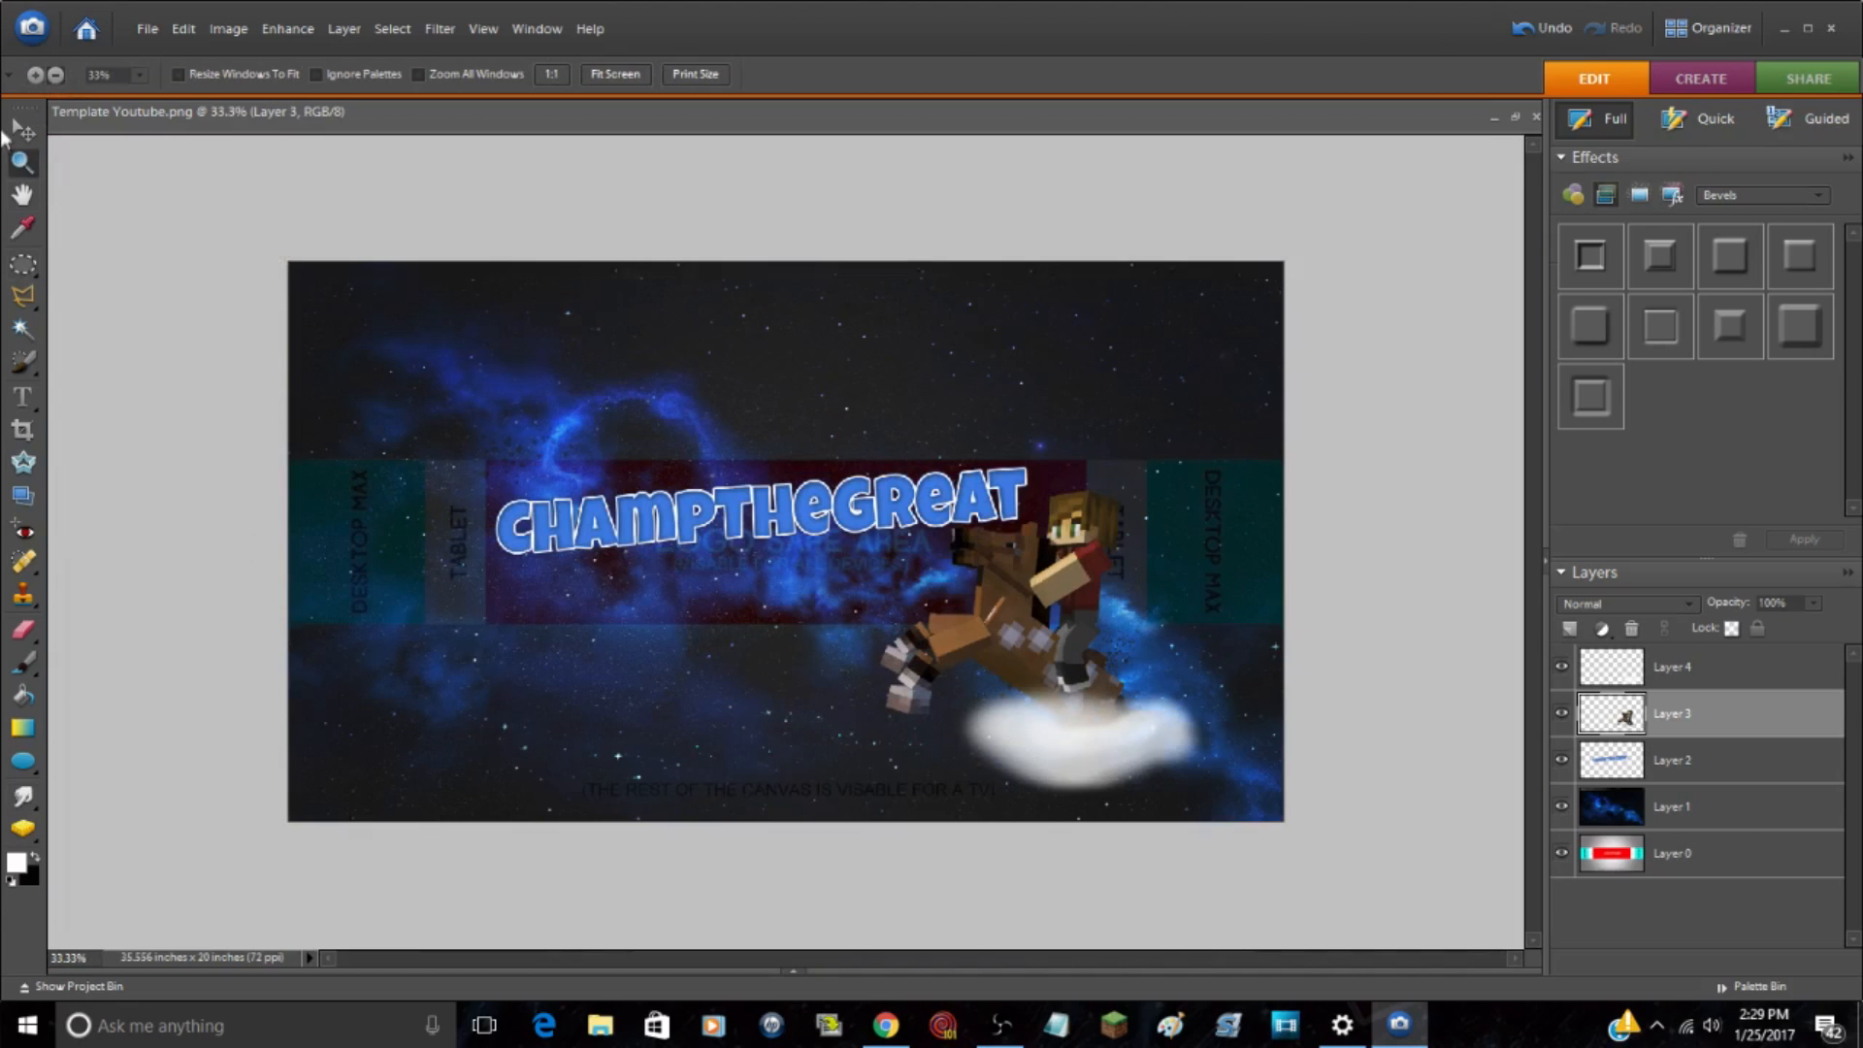
{"action": "left_click", "coordinate": [37, 130]}
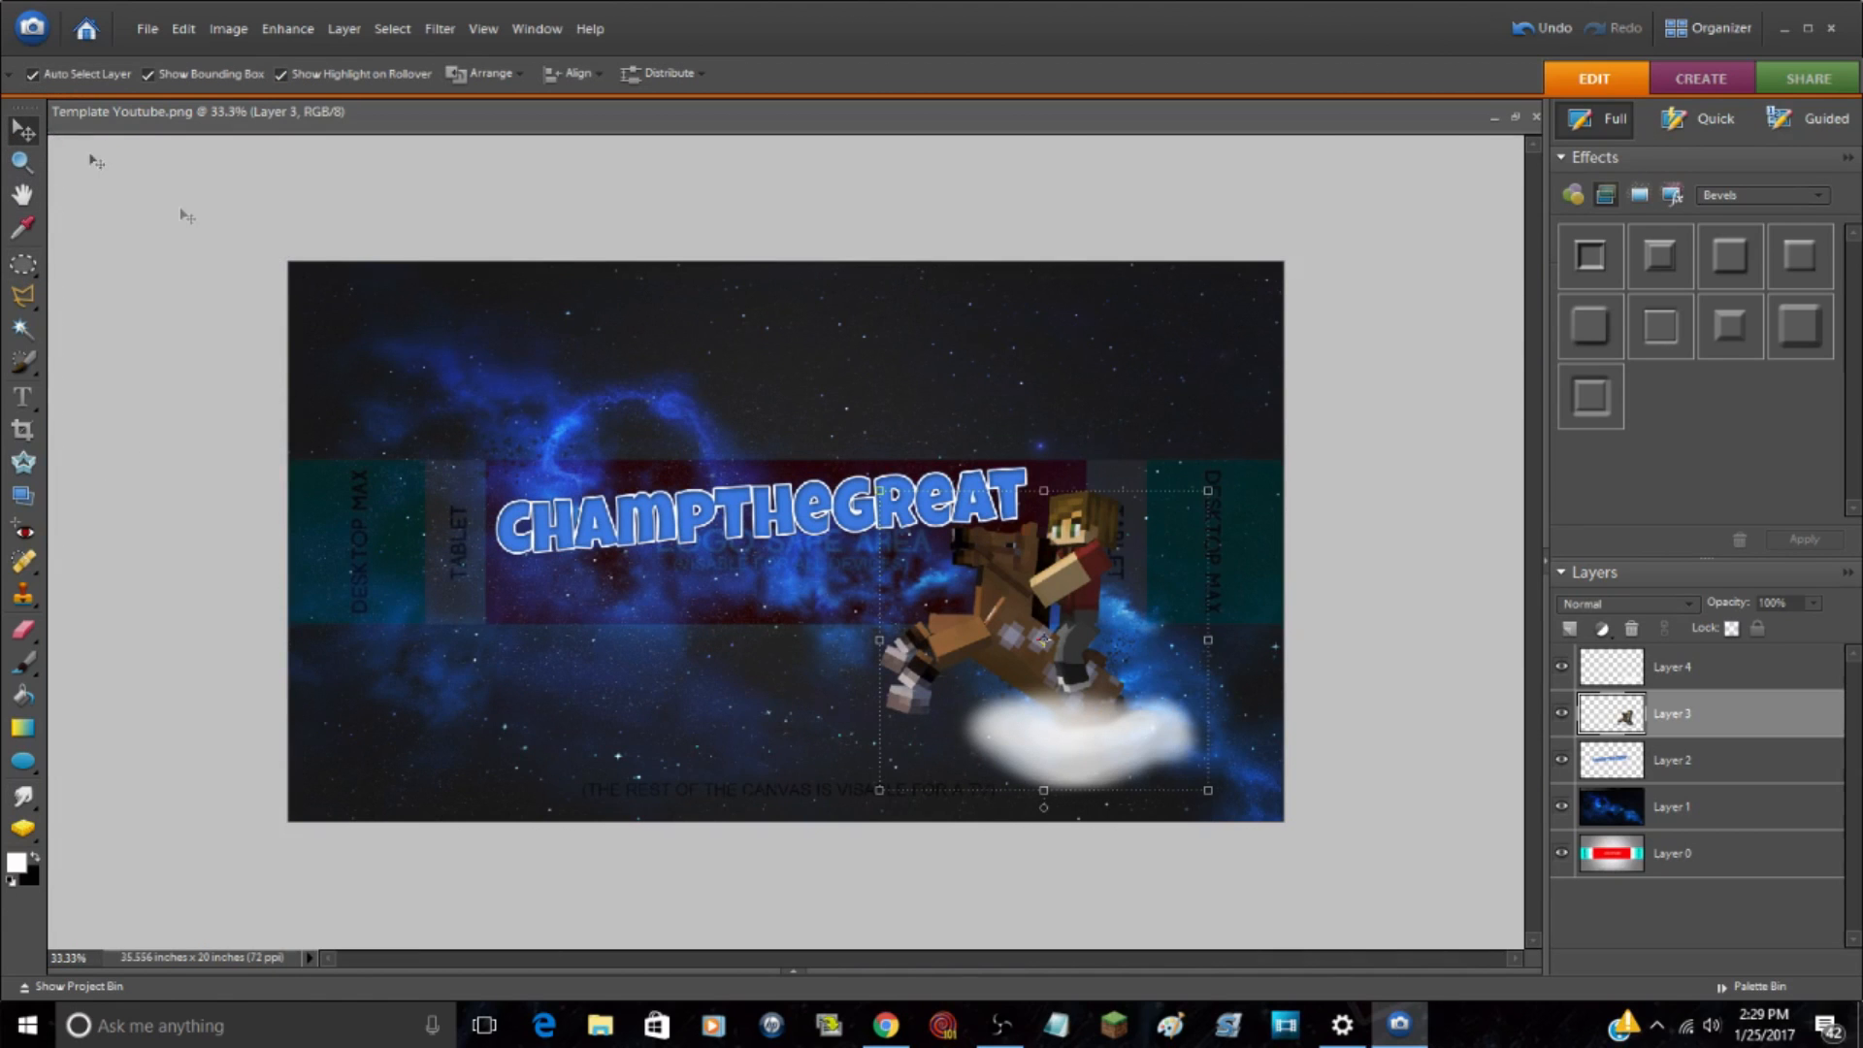
{"action": "left_click", "coordinate": [178, 278]}
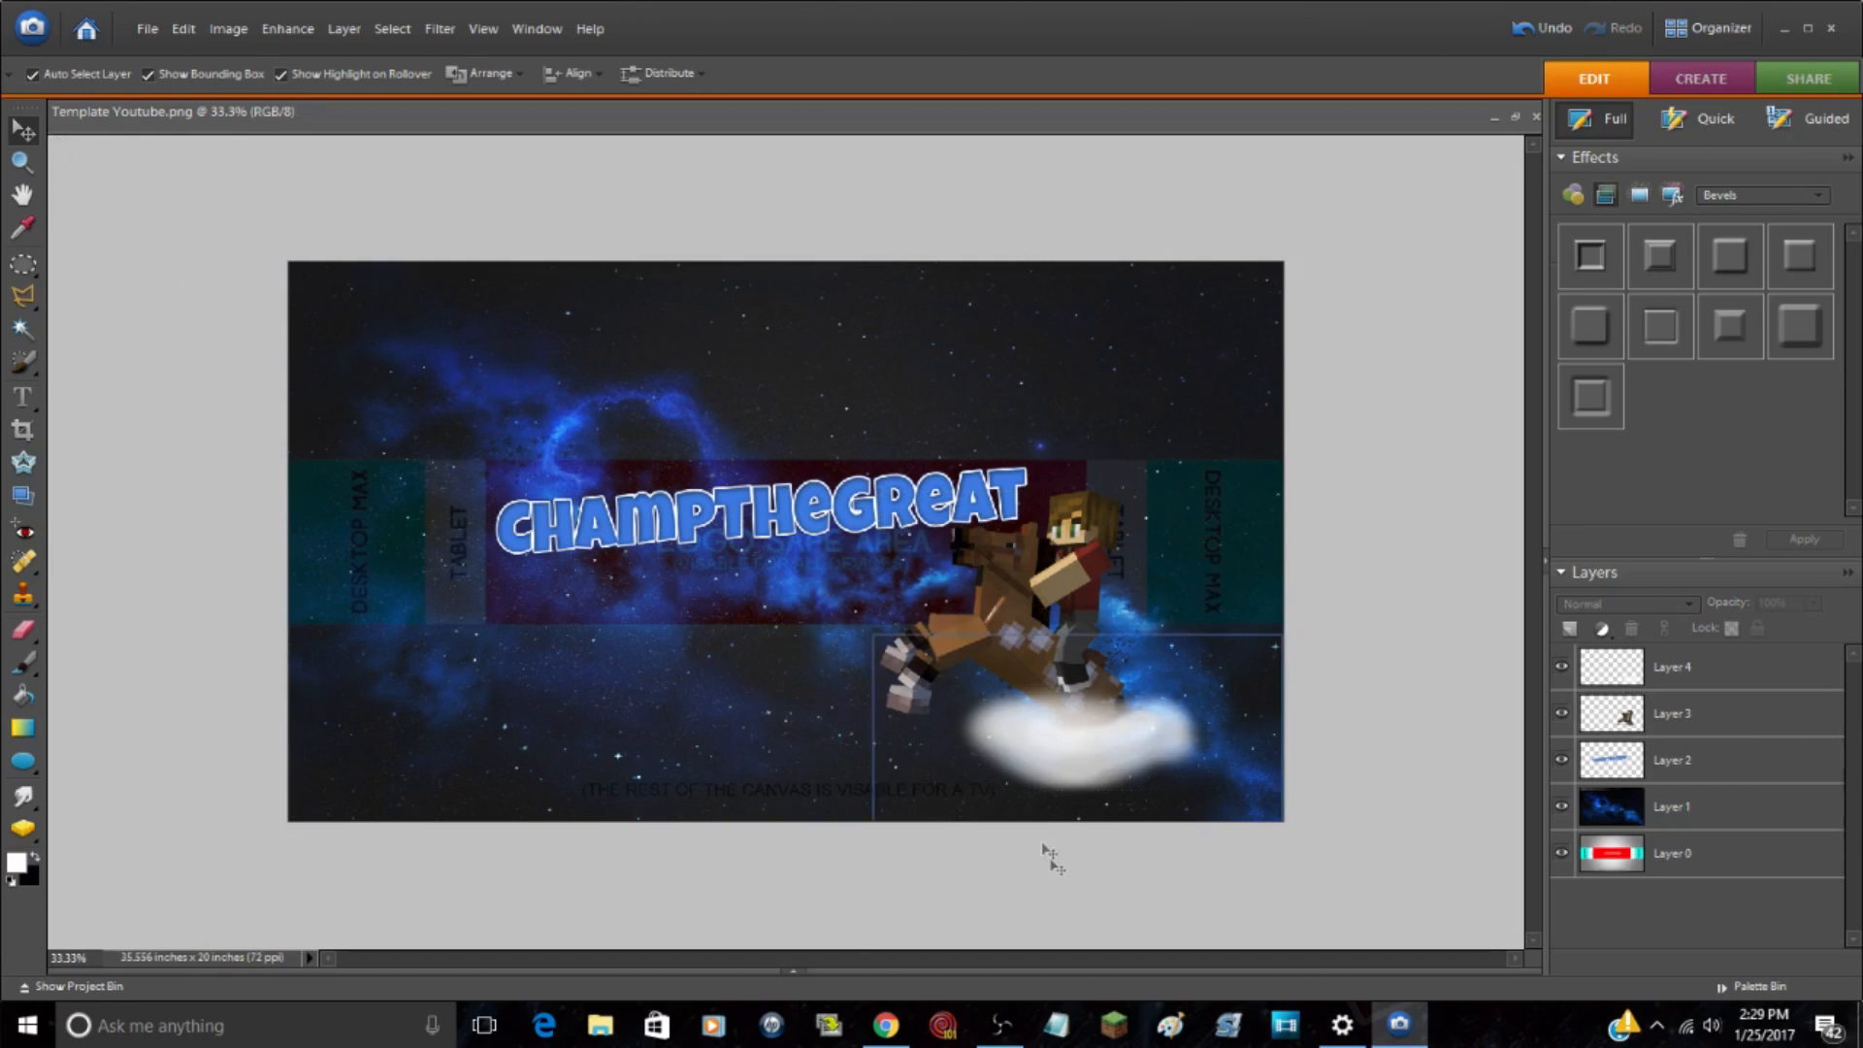
{"action": "left_click_drag", "start_coordinate": [801, 971], "coordinate": [1327, 811]}
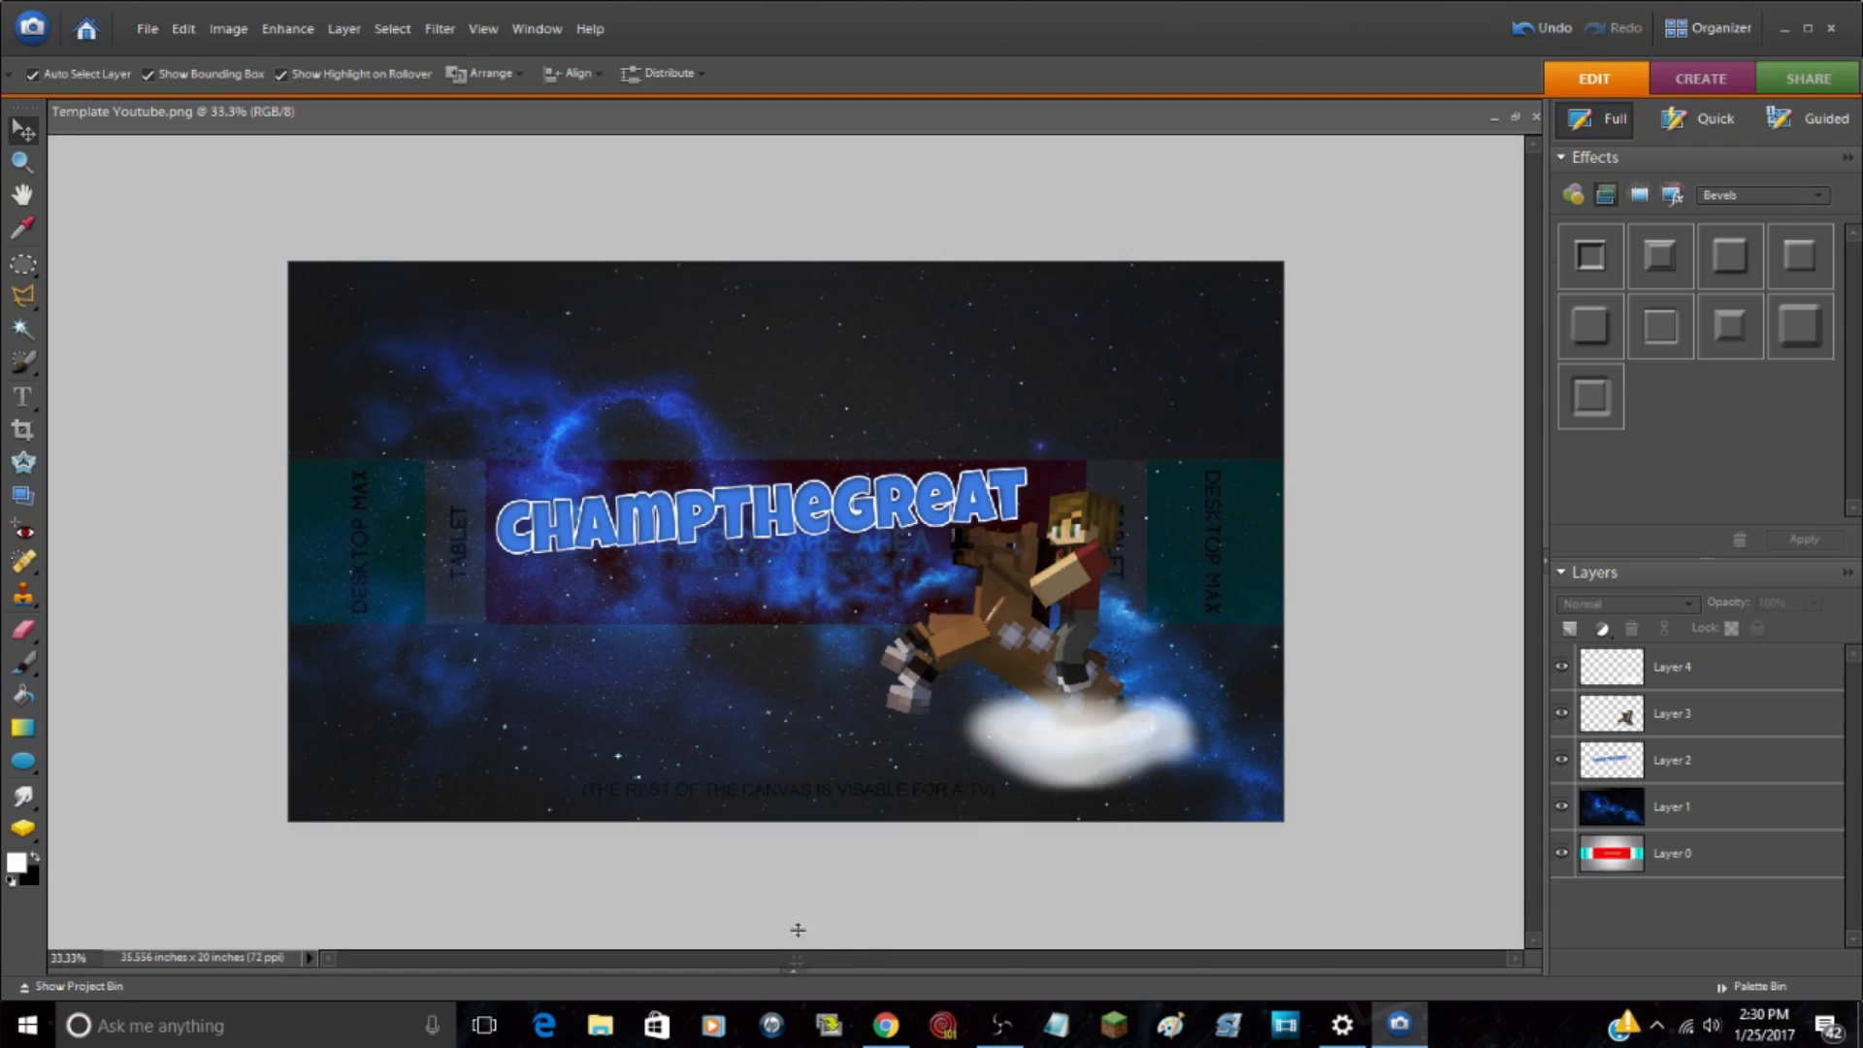
Step: Bring up the open Twitter-Download-PNG.png image and copy its entire Twitter logo from Layer 0
{"action": "left_click", "coordinate": [794, 971]}
{"action": "left_click", "coordinate": [419, 959]}
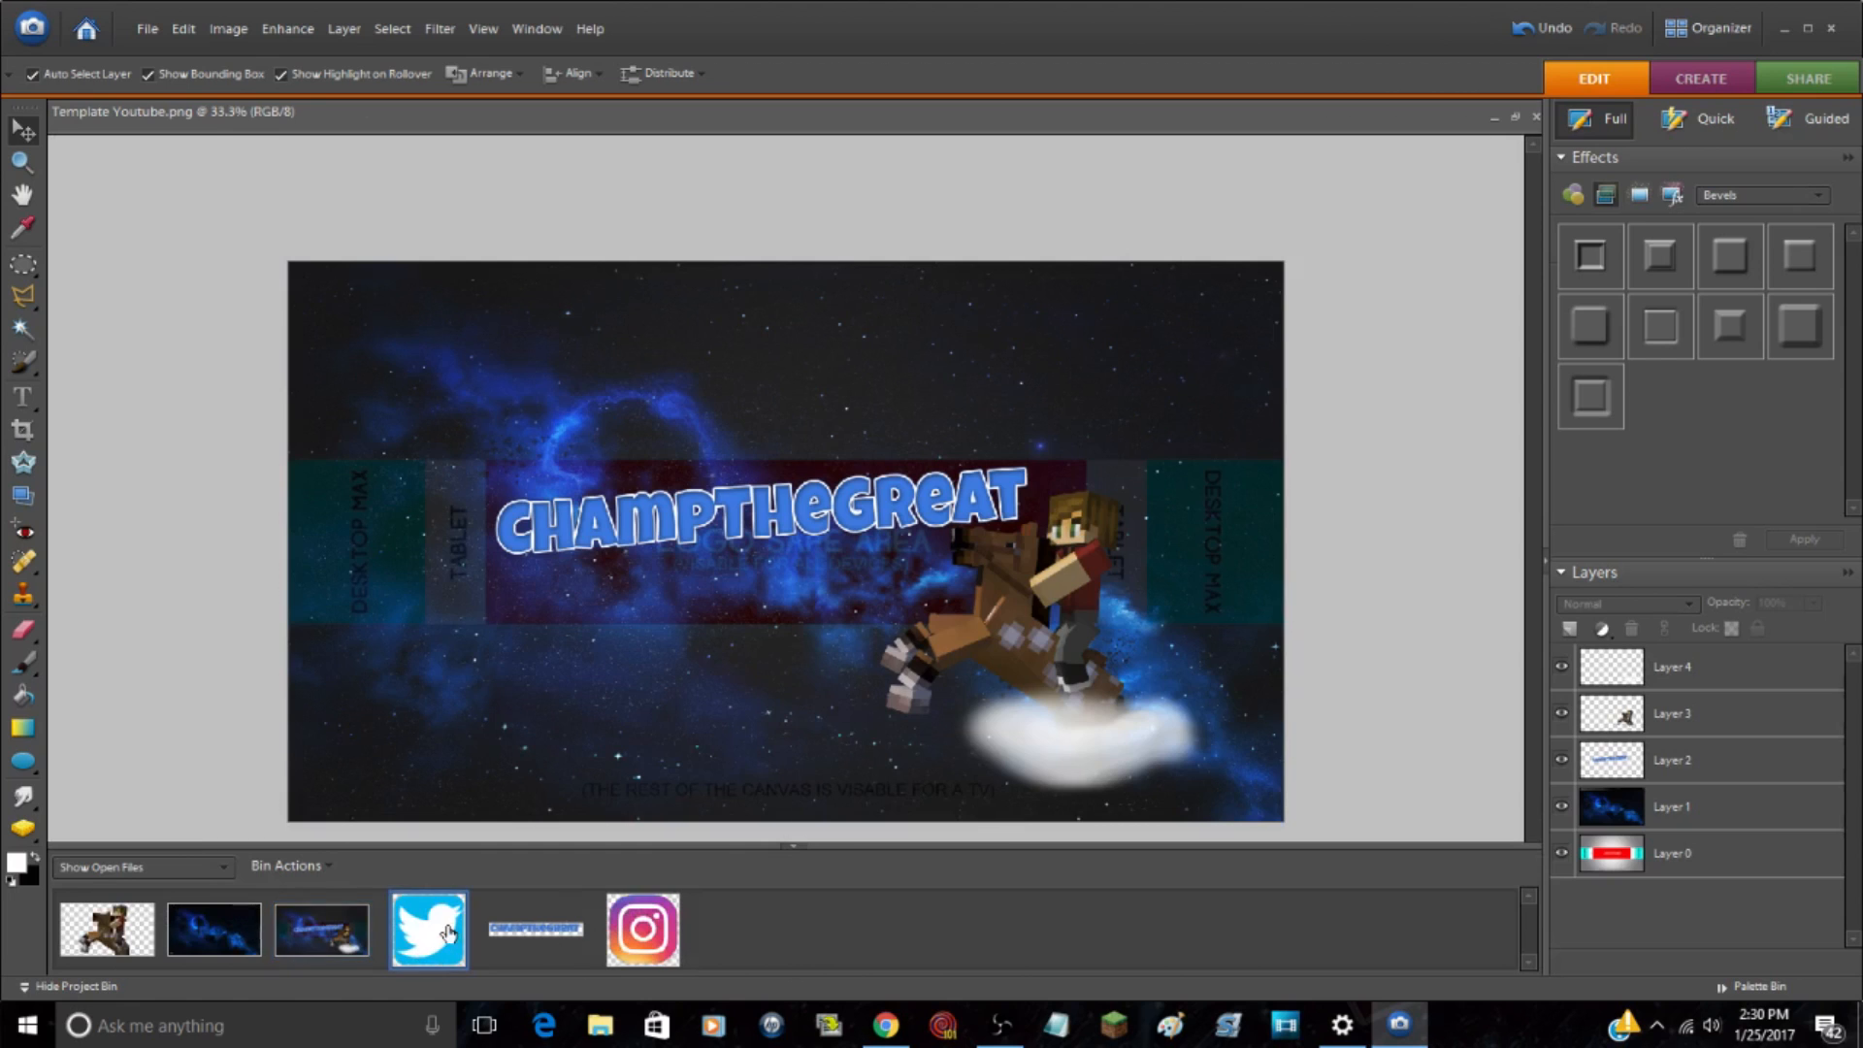
{"action": "left_click", "coordinate": [931, 803]}
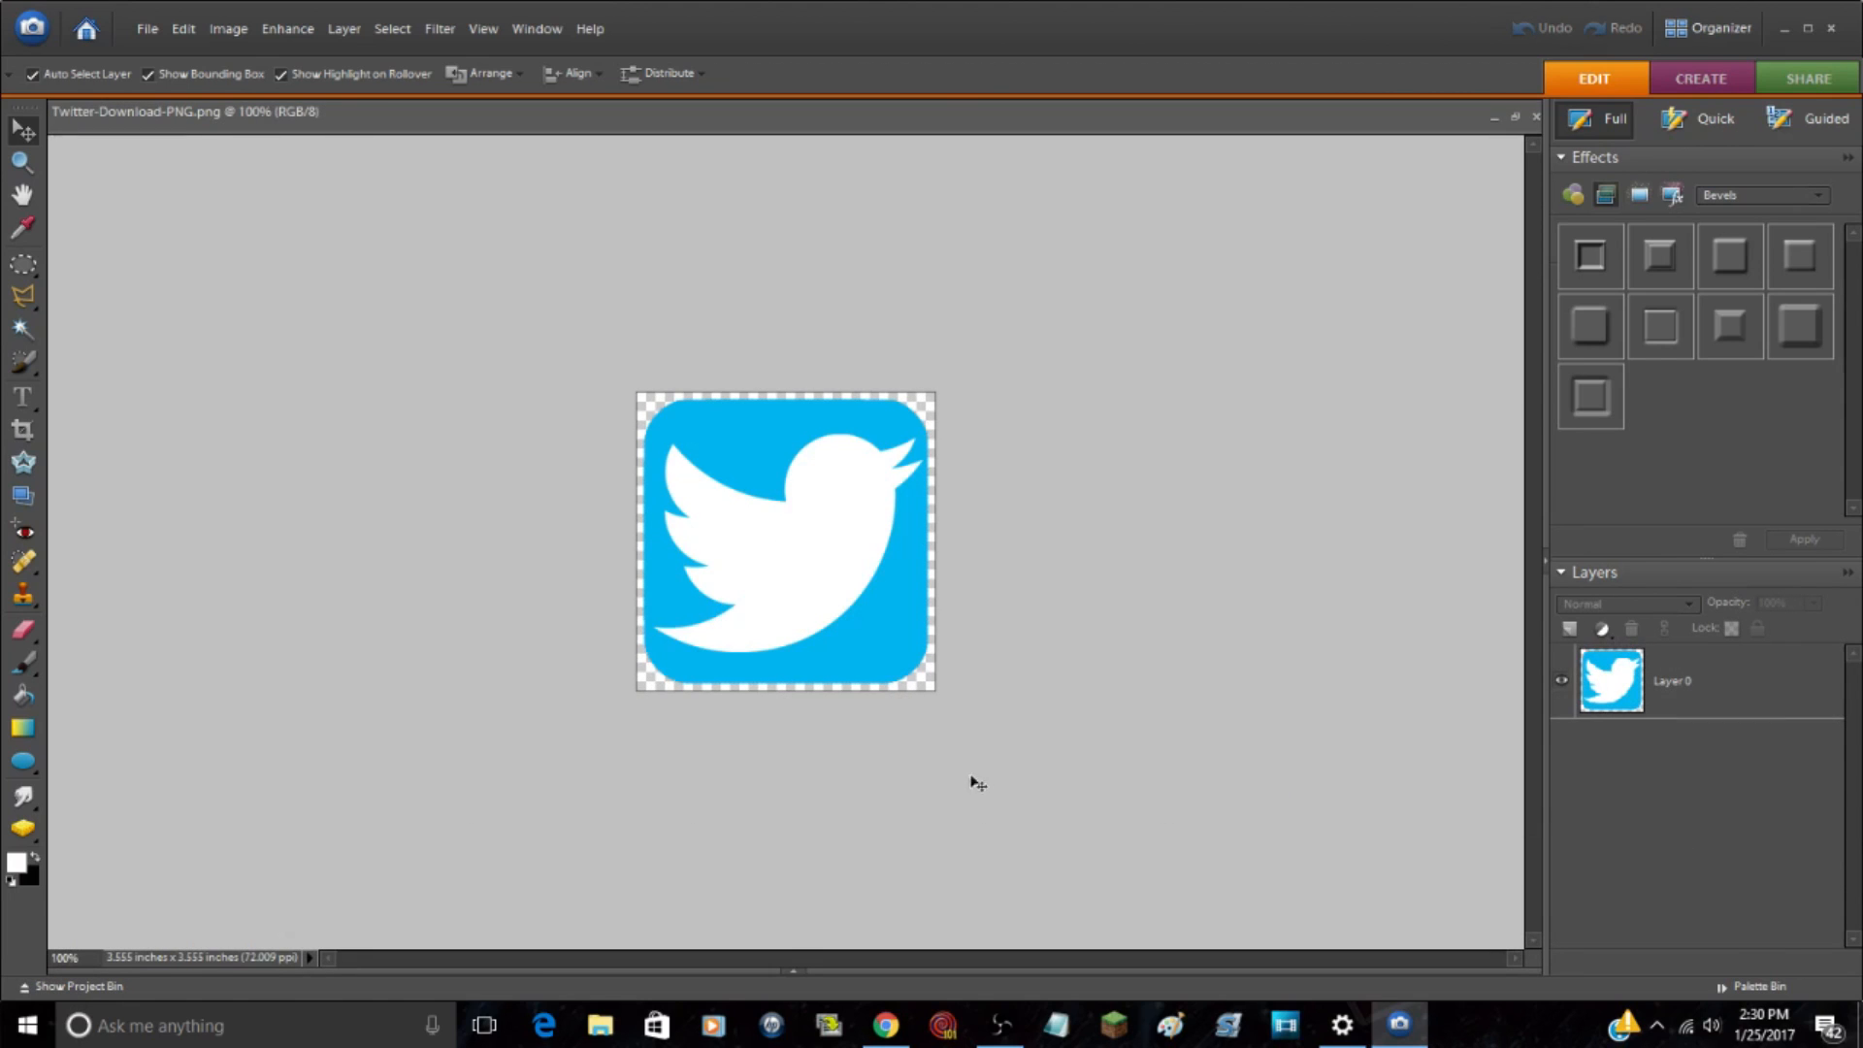
{"action": "left_click", "coordinate": [794, 972]}
{"action": "left_click", "coordinate": [331, 895]}
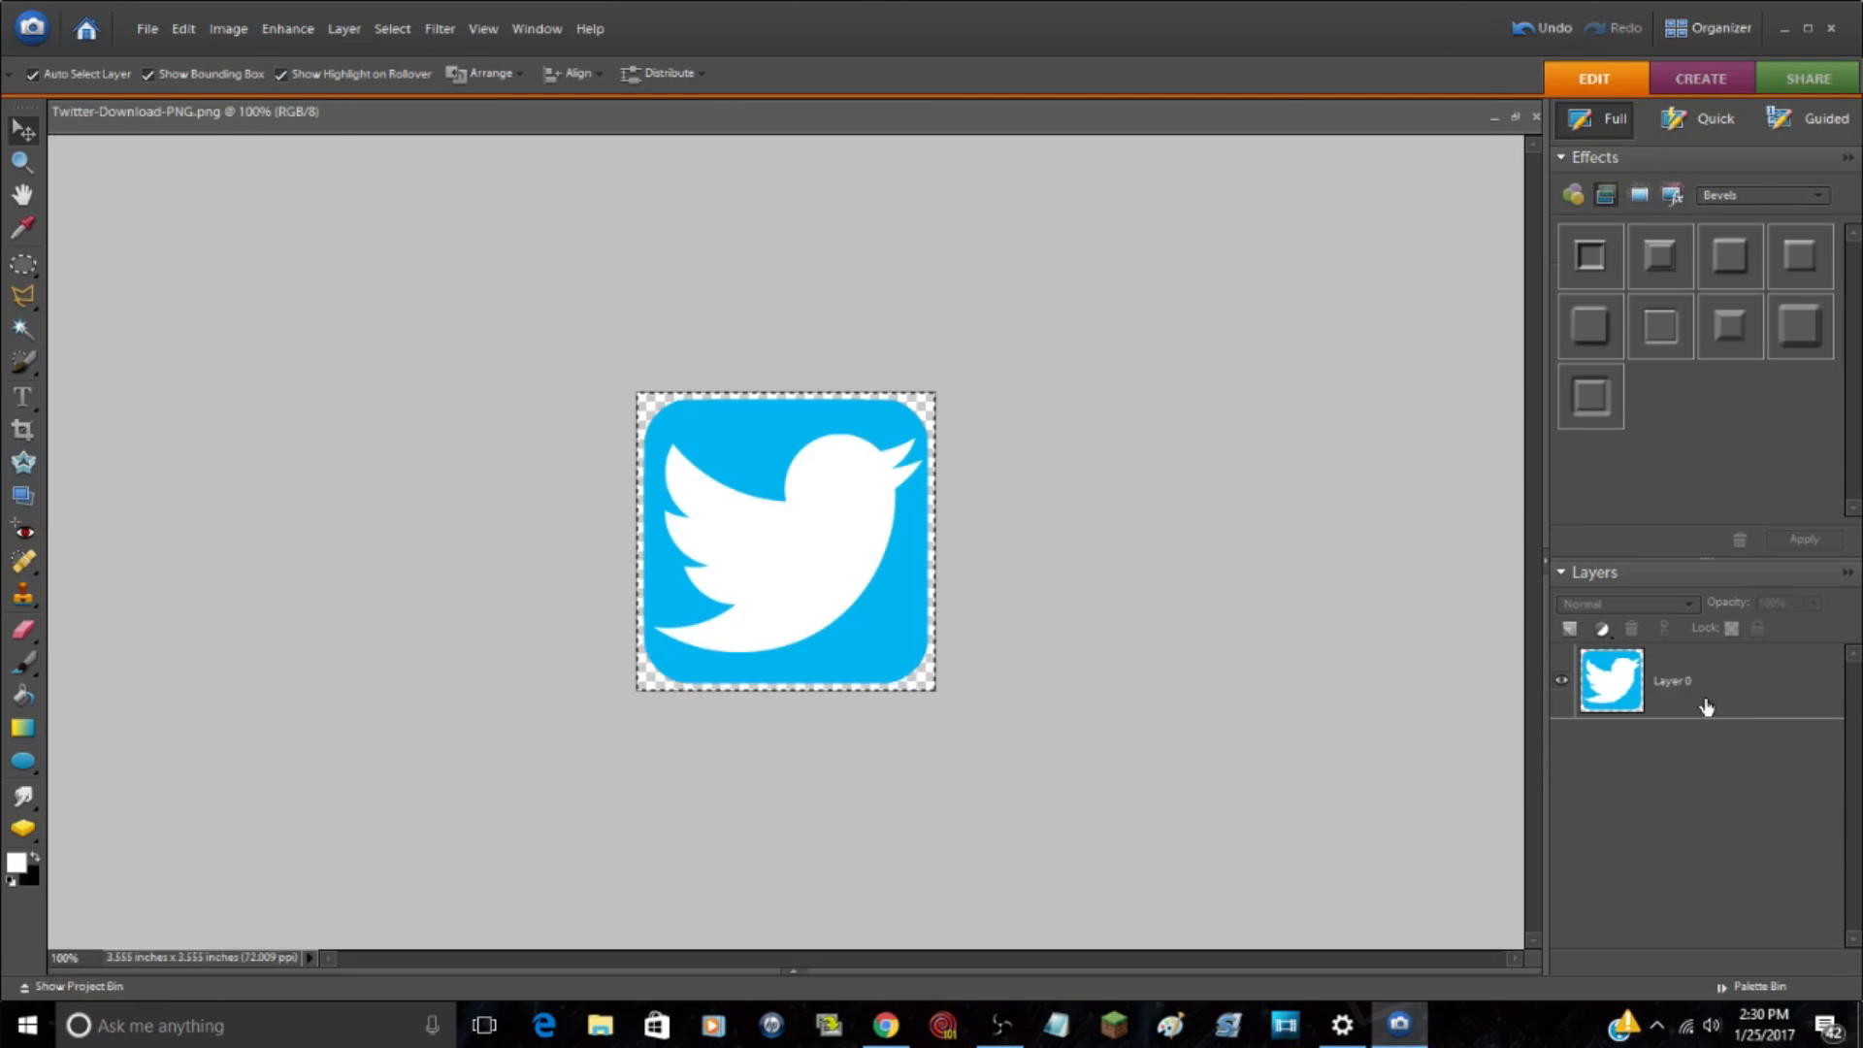
{"action": "left_click", "coordinate": [1705, 706]}
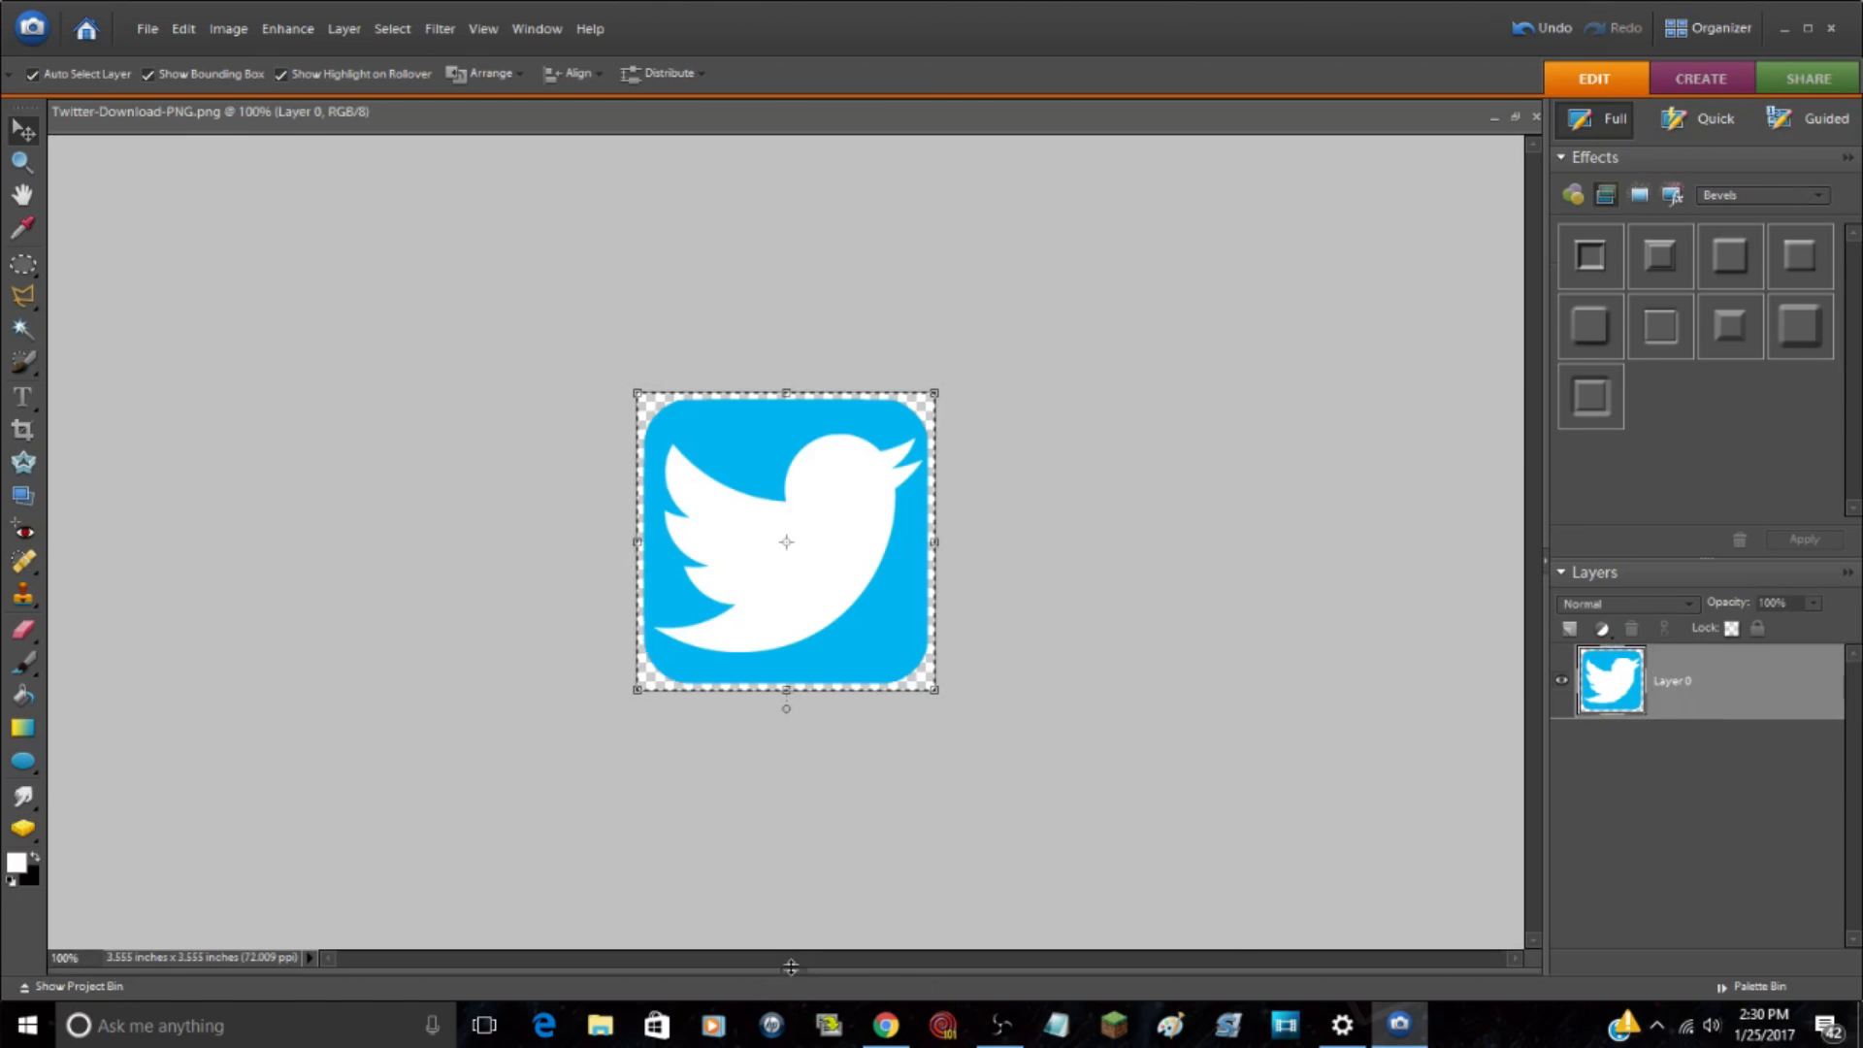
Step: Paste the copied Twitter logo into Template Youtube.png as a new layer above Layer 3
{"action": "left_click_drag", "start_coordinate": [791, 966], "coordinate": [791, 812]}
{"action": "left_click", "coordinate": [330, 893]}
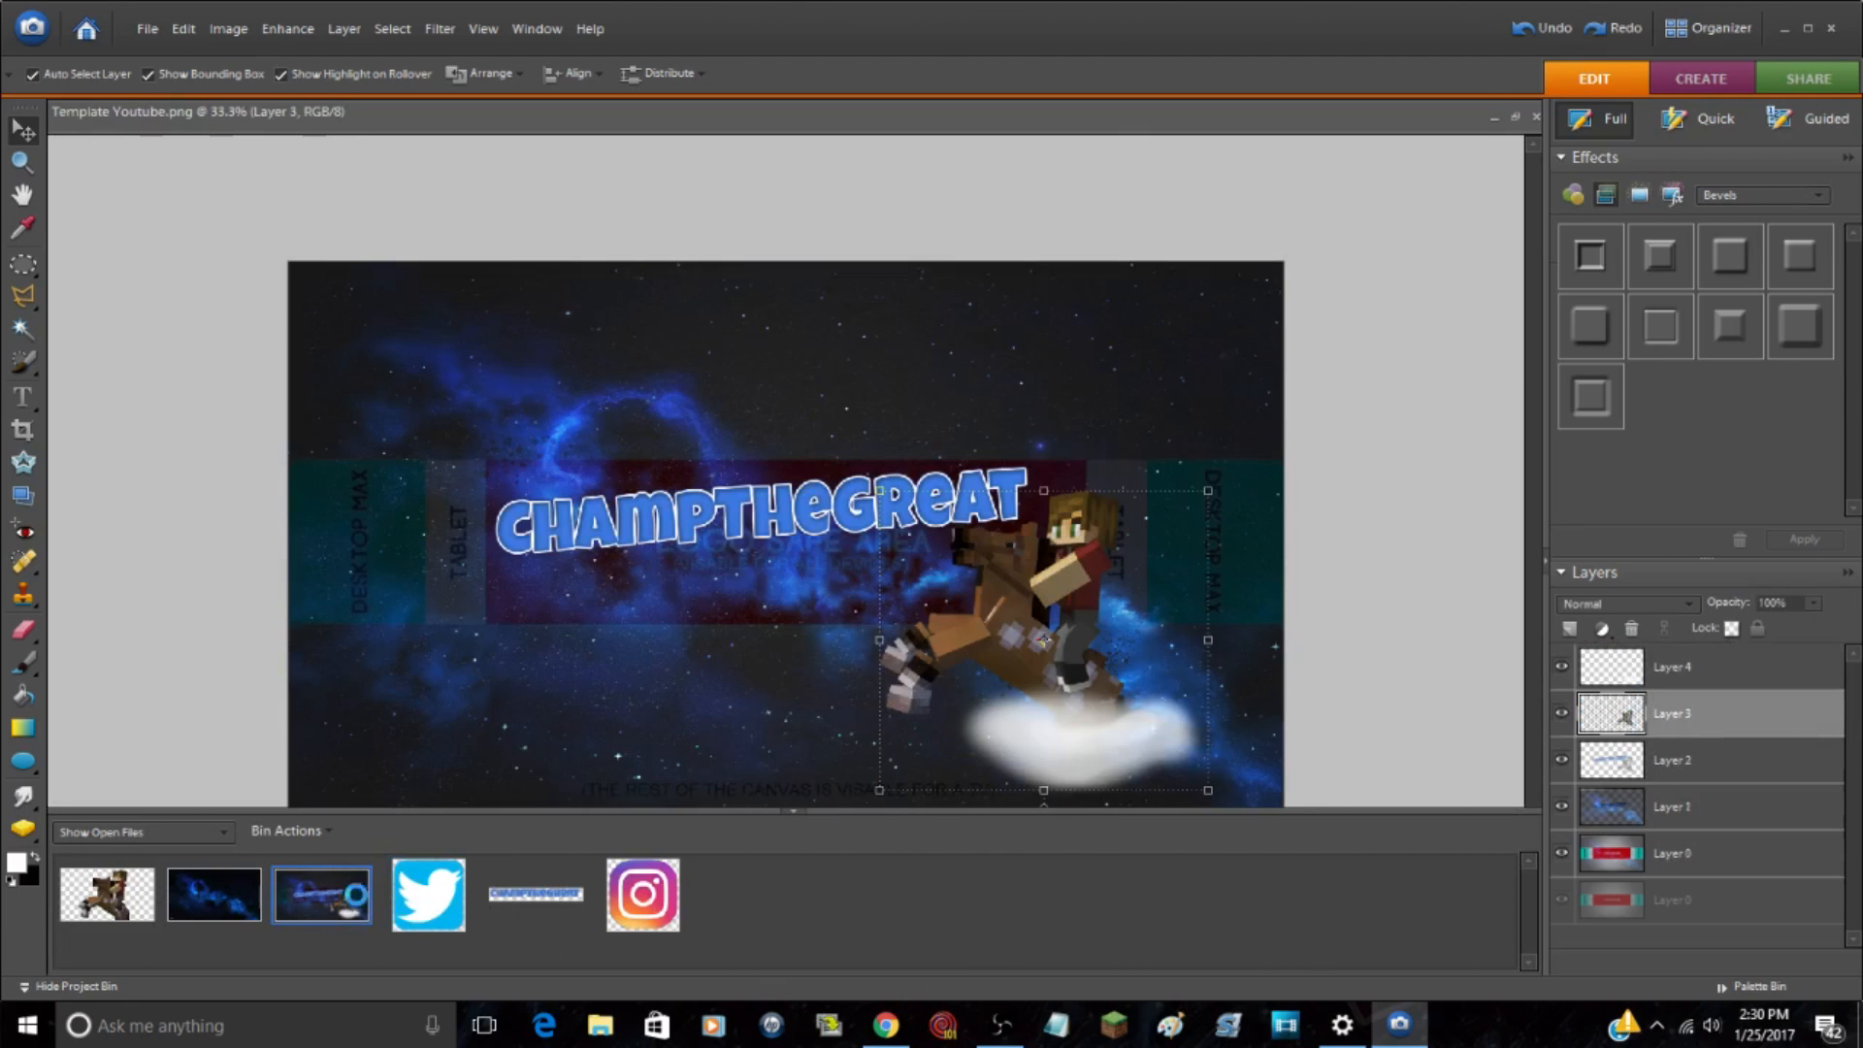
{"action": "key", "text": "ctrl+v"}
{"action": "left_click_drag", "start_coordinate": [811, 811], "coordinate": [811, 921]}
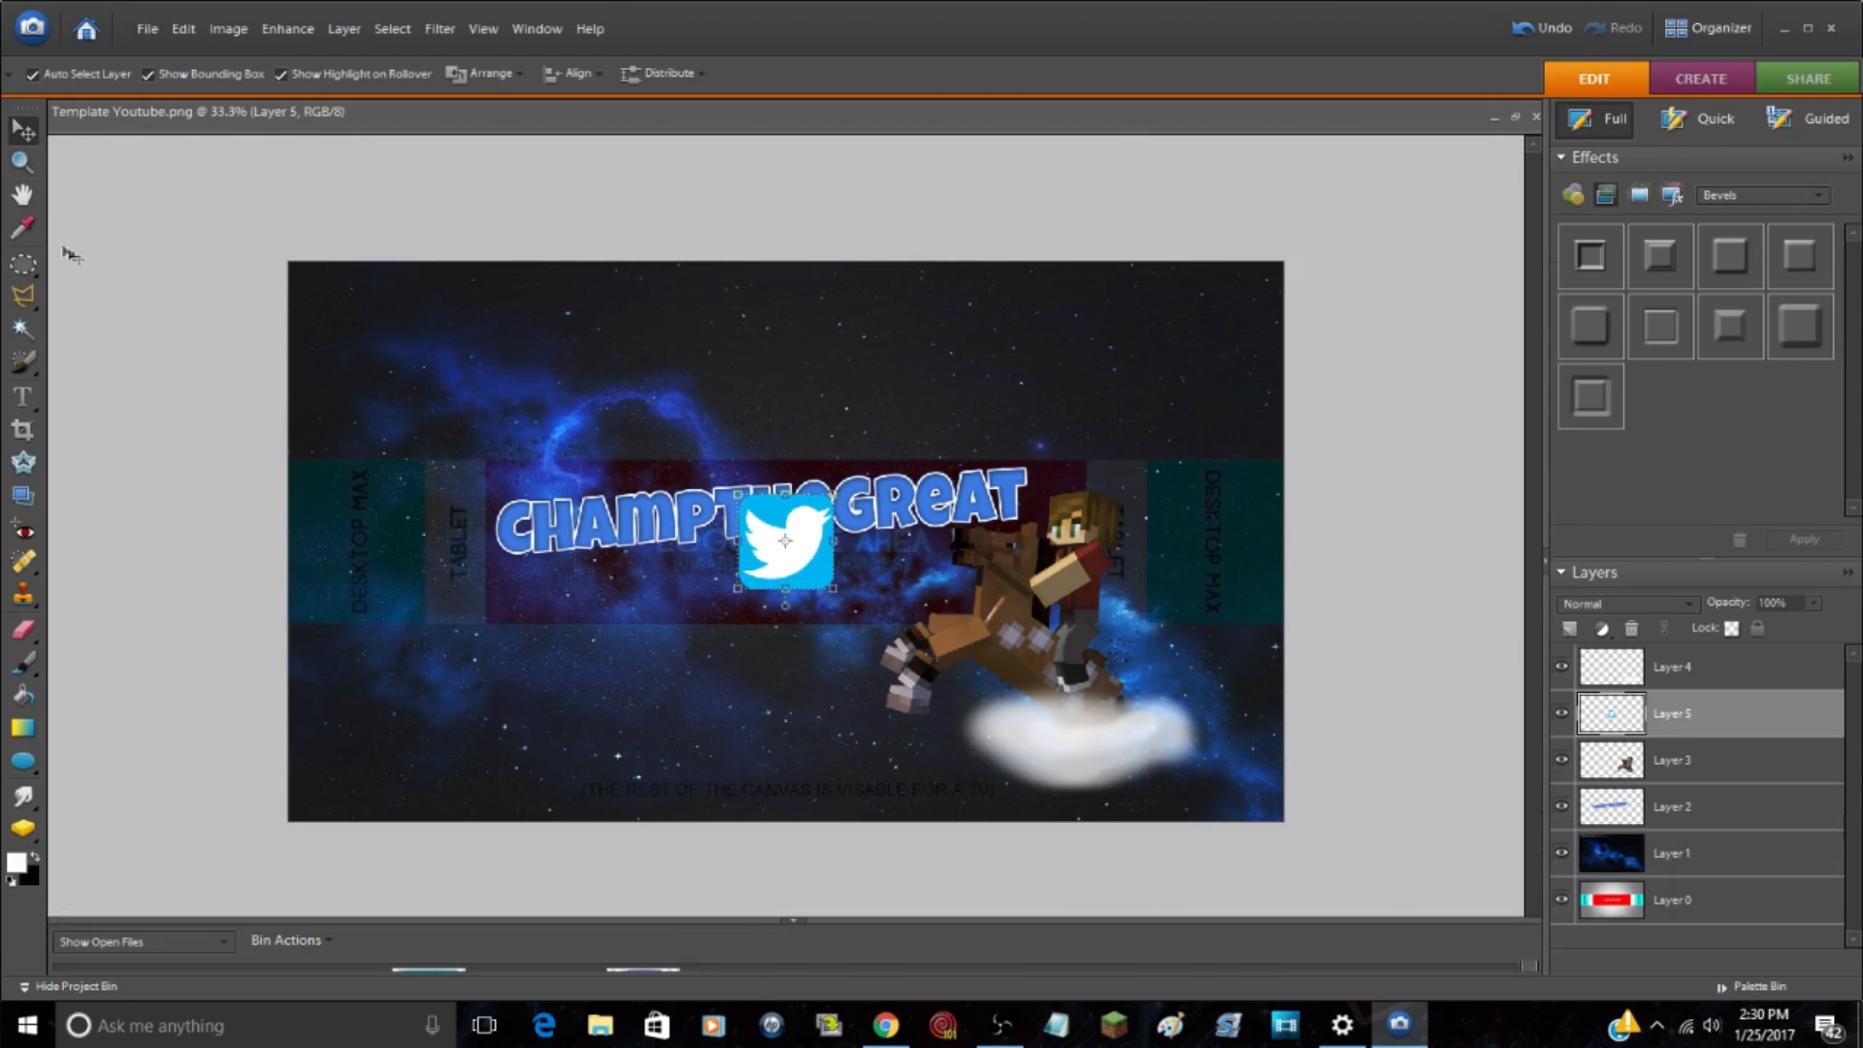
{"action": "left_click", "coordinate": [73, 986]}
Step: Scale the Twitter logo proportionally to 37.6% and place it beneath the start of the CHAMPTHEGREAT lettering, inside the safe area
{"action": "left_click_drag", "start_coordinate": [831, 495], "coordinate": [527, 601]}
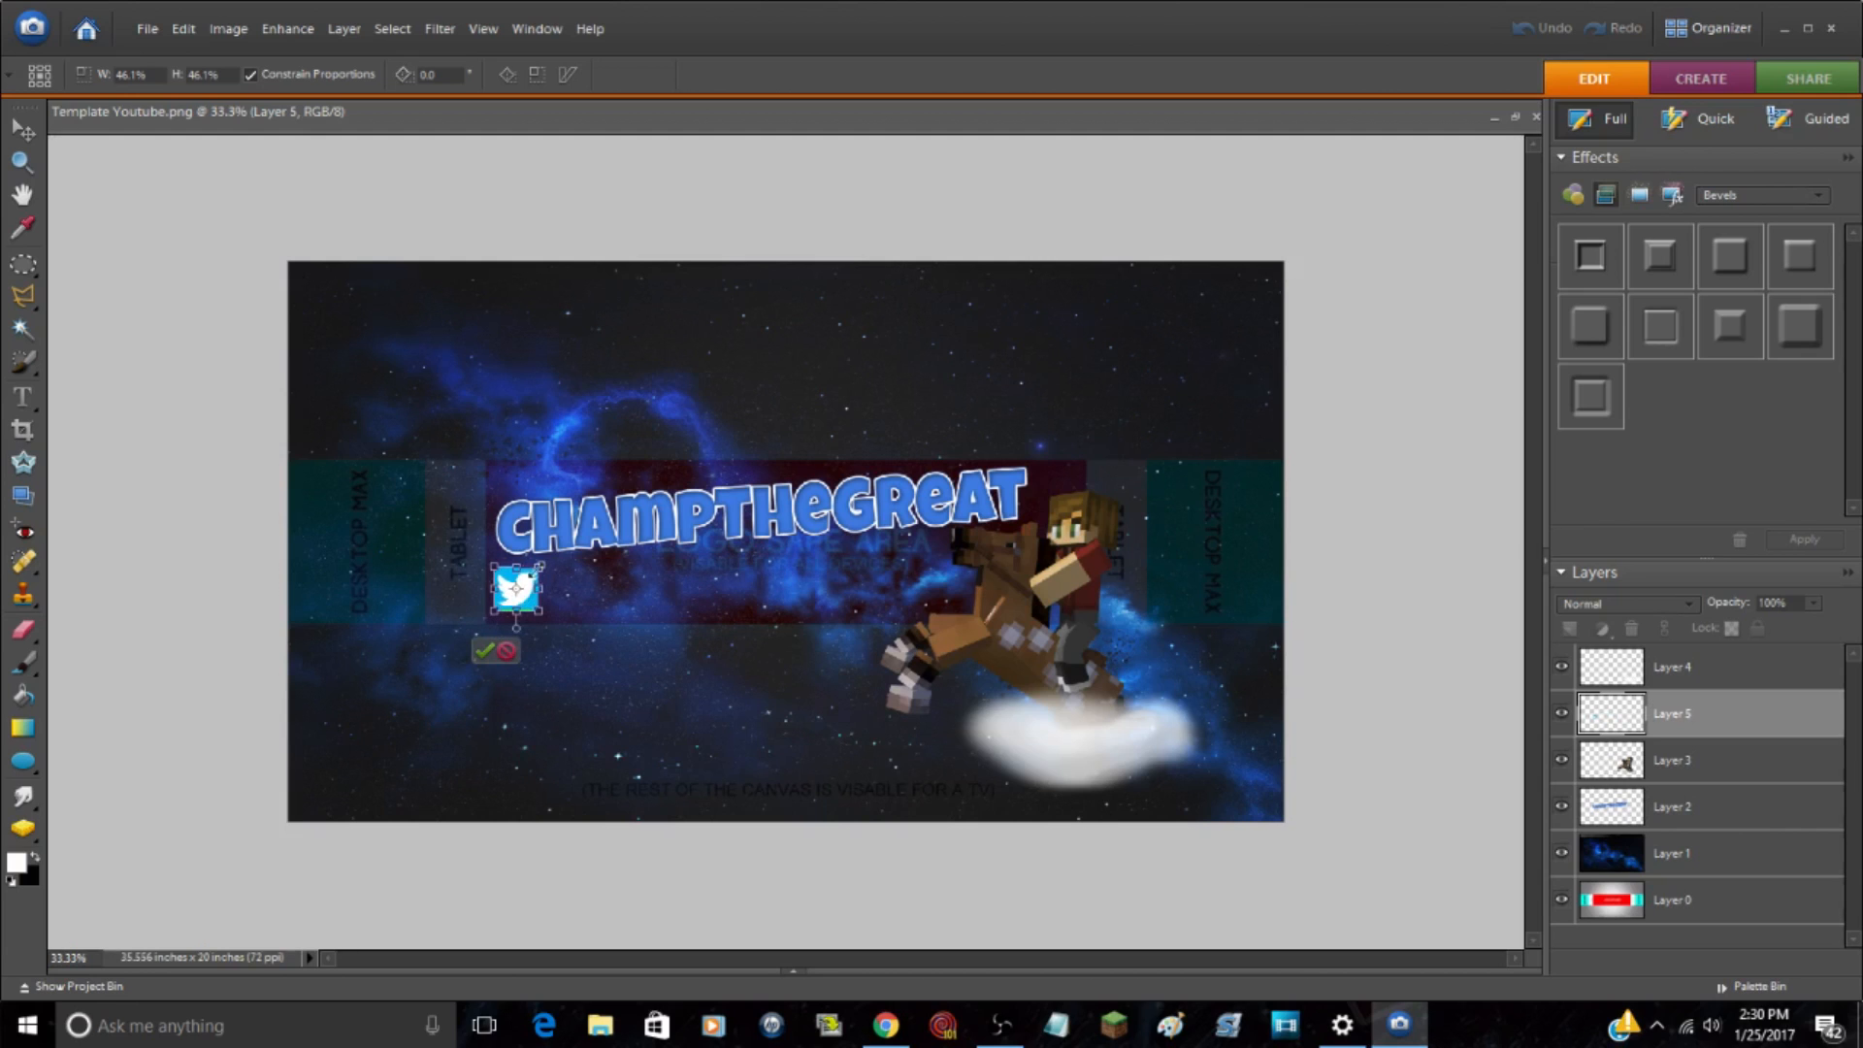
{"action": "left_click_drag", "start_coordinate": [542, 566], "coordinate": [533, 575]}
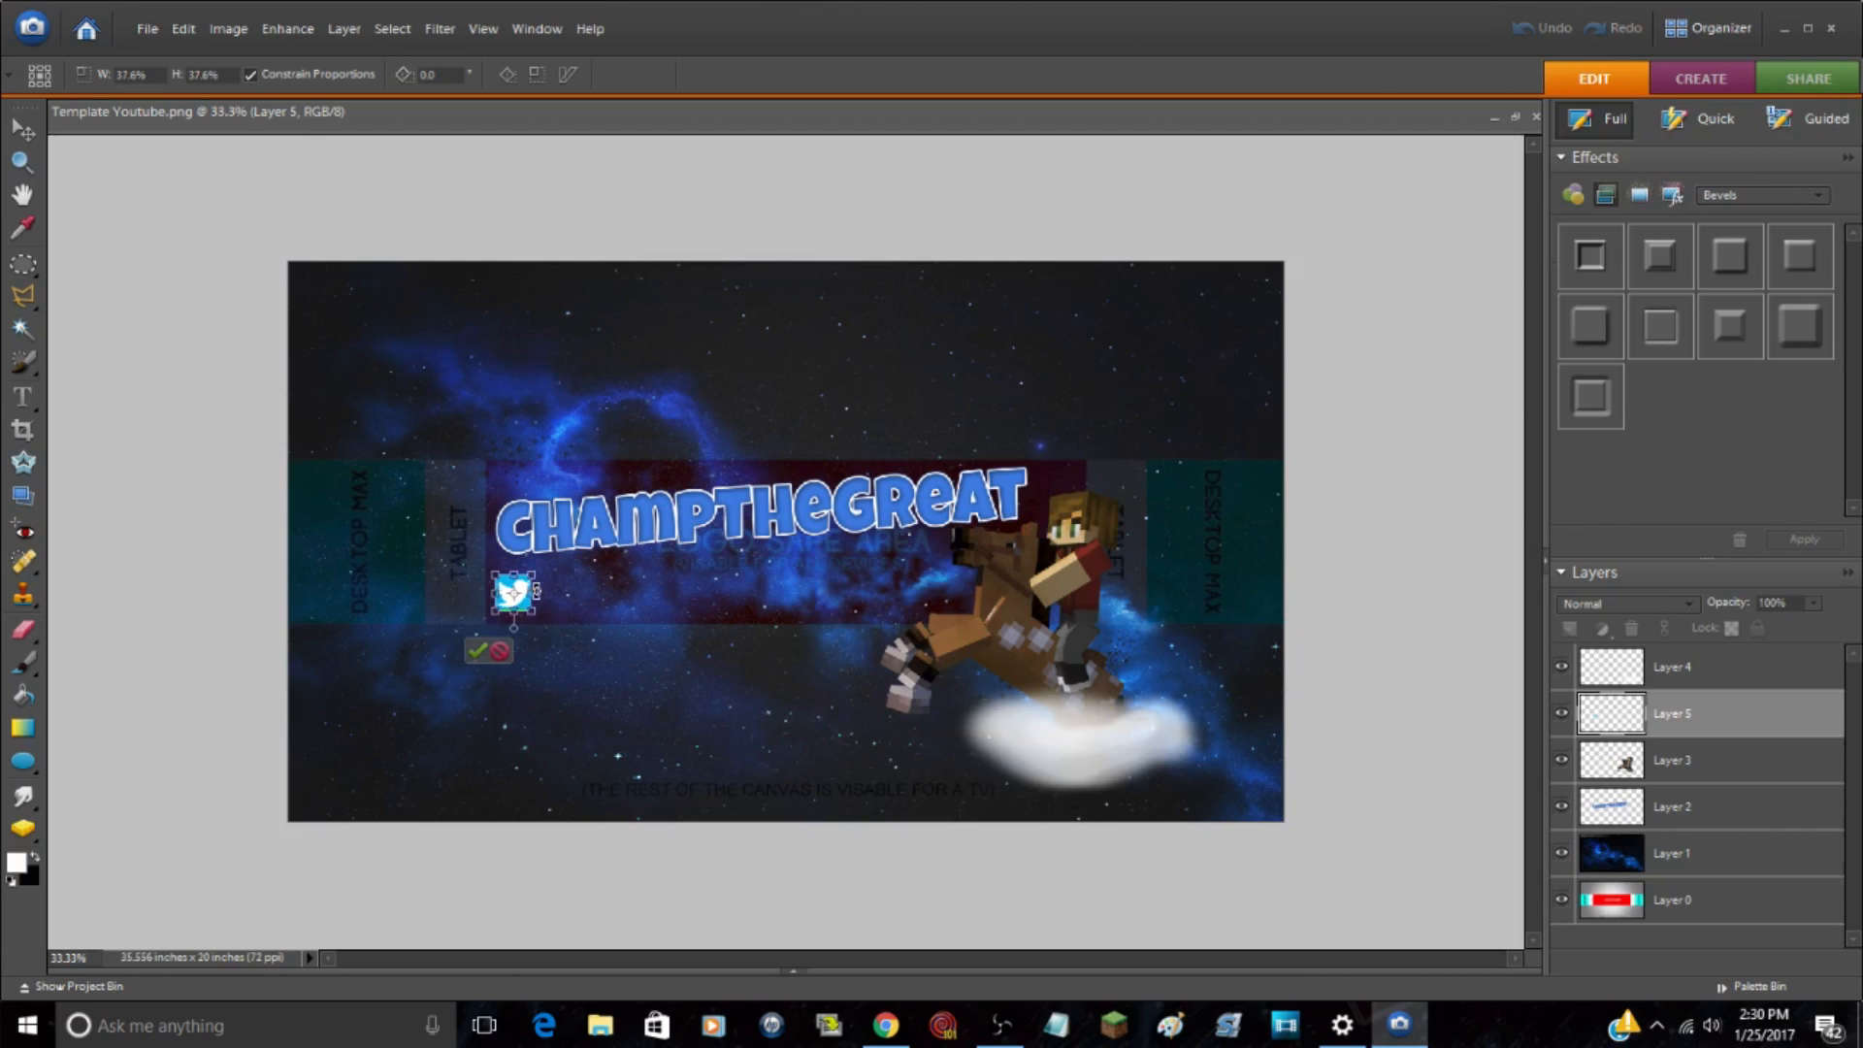
{"action": "left_click", "coordinate": [477, 650]}
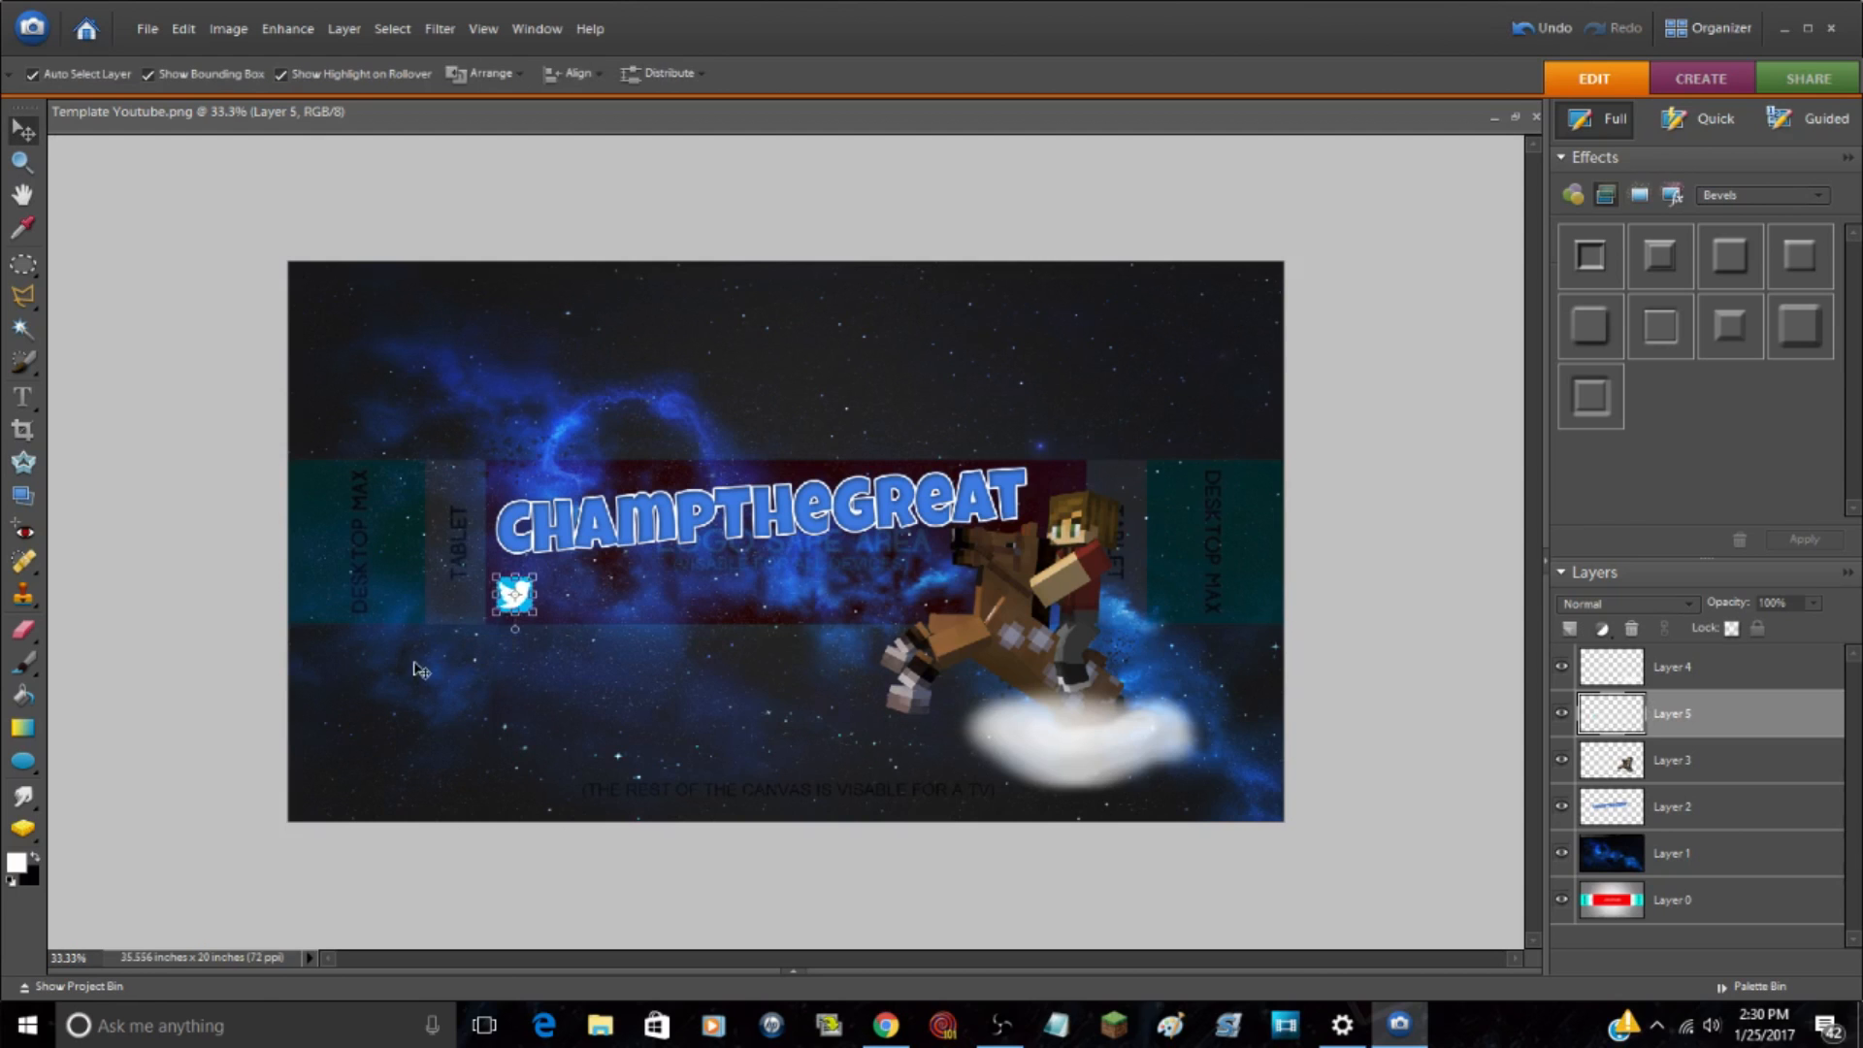
{"action": "left_click", "coordinate": [199, 225]}
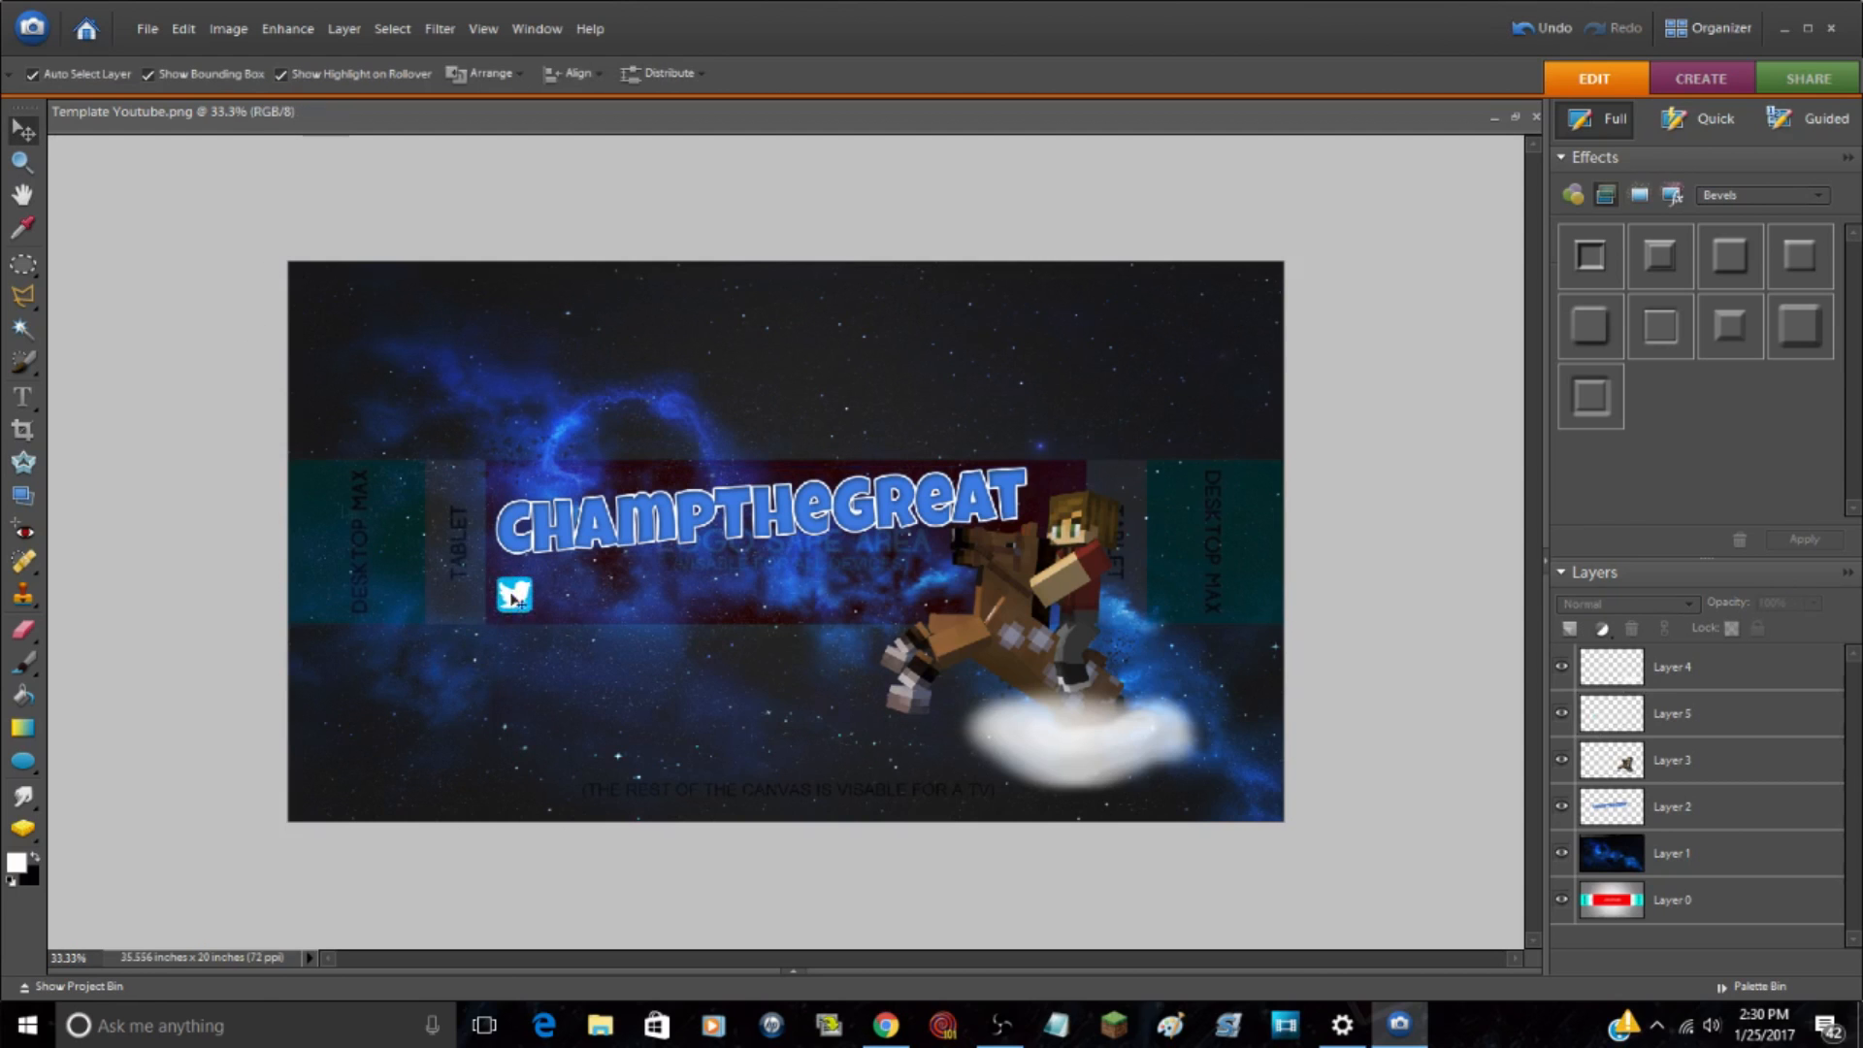
Step: Lower the opacity of the Twitter logo's Layer 5 to 83%
{"action": "left_click", "coordinate": [28, 165]}
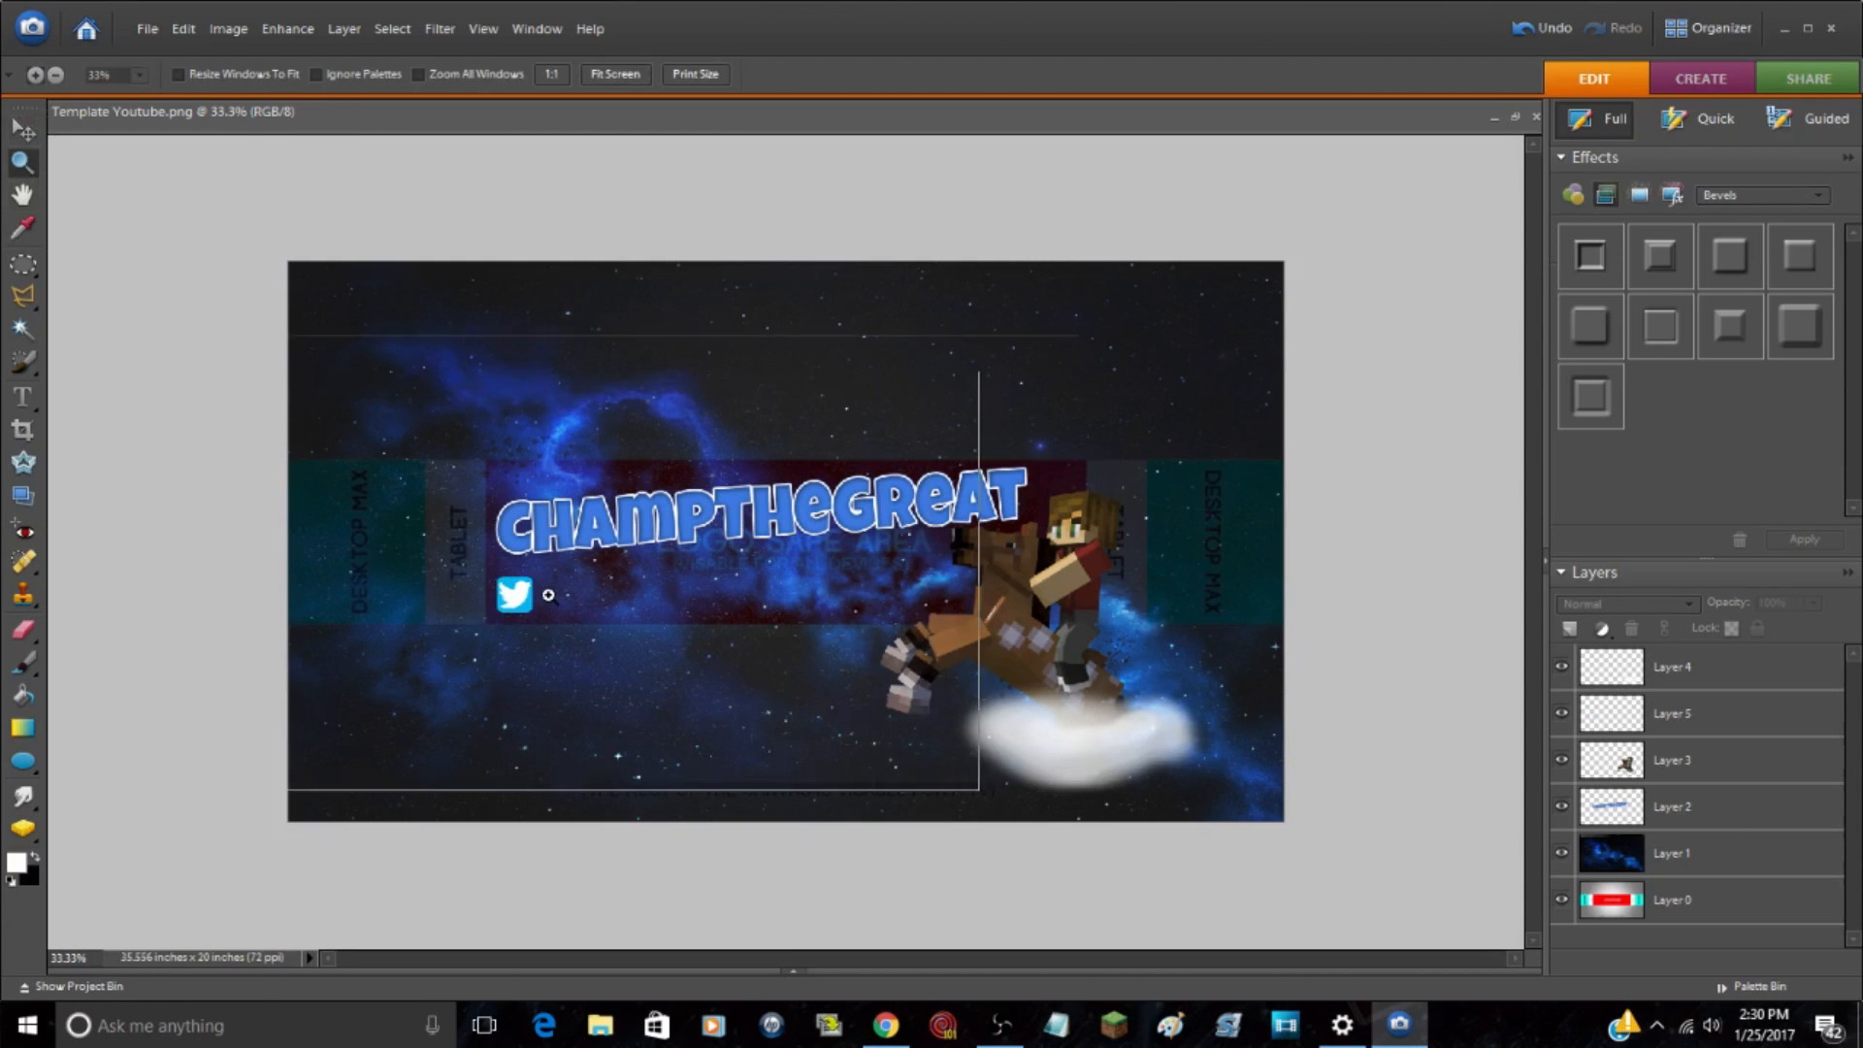
{"action": "left_click", "coordinate": [552, 589]}
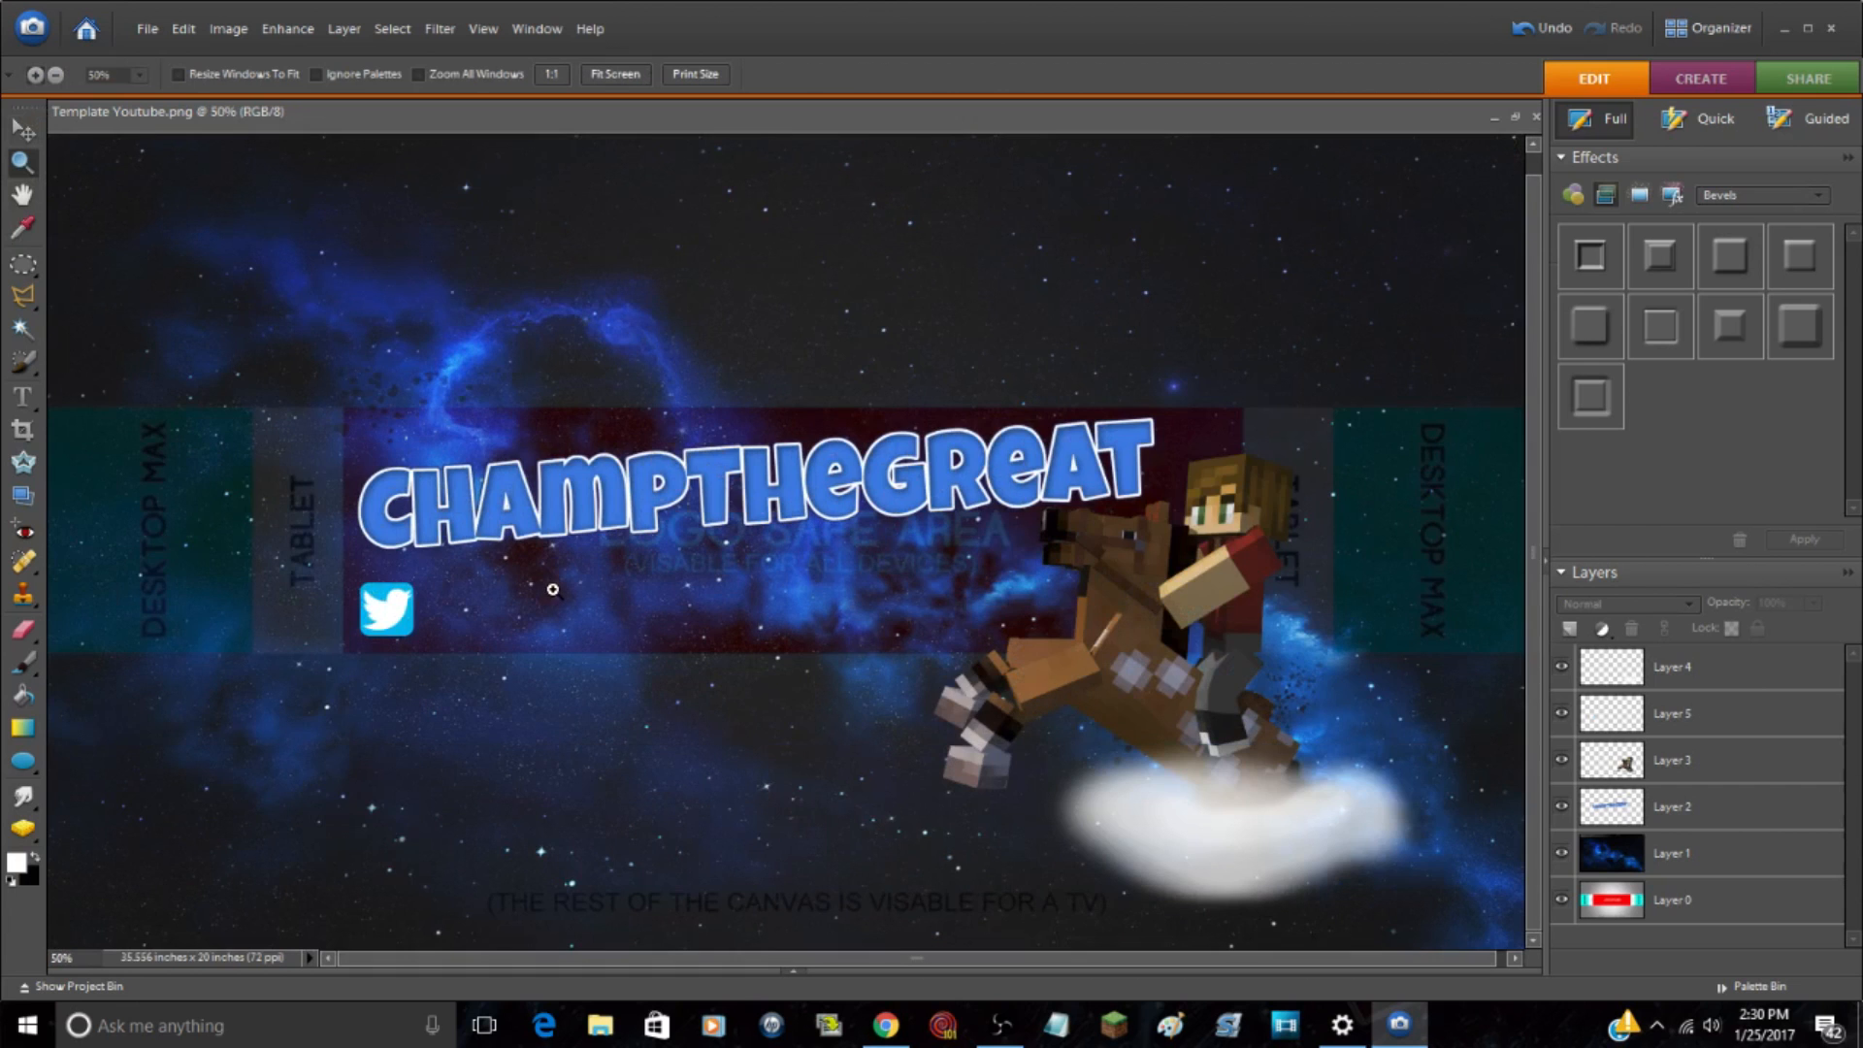
{"action": "left_click", "coordinate": [400, 613]}
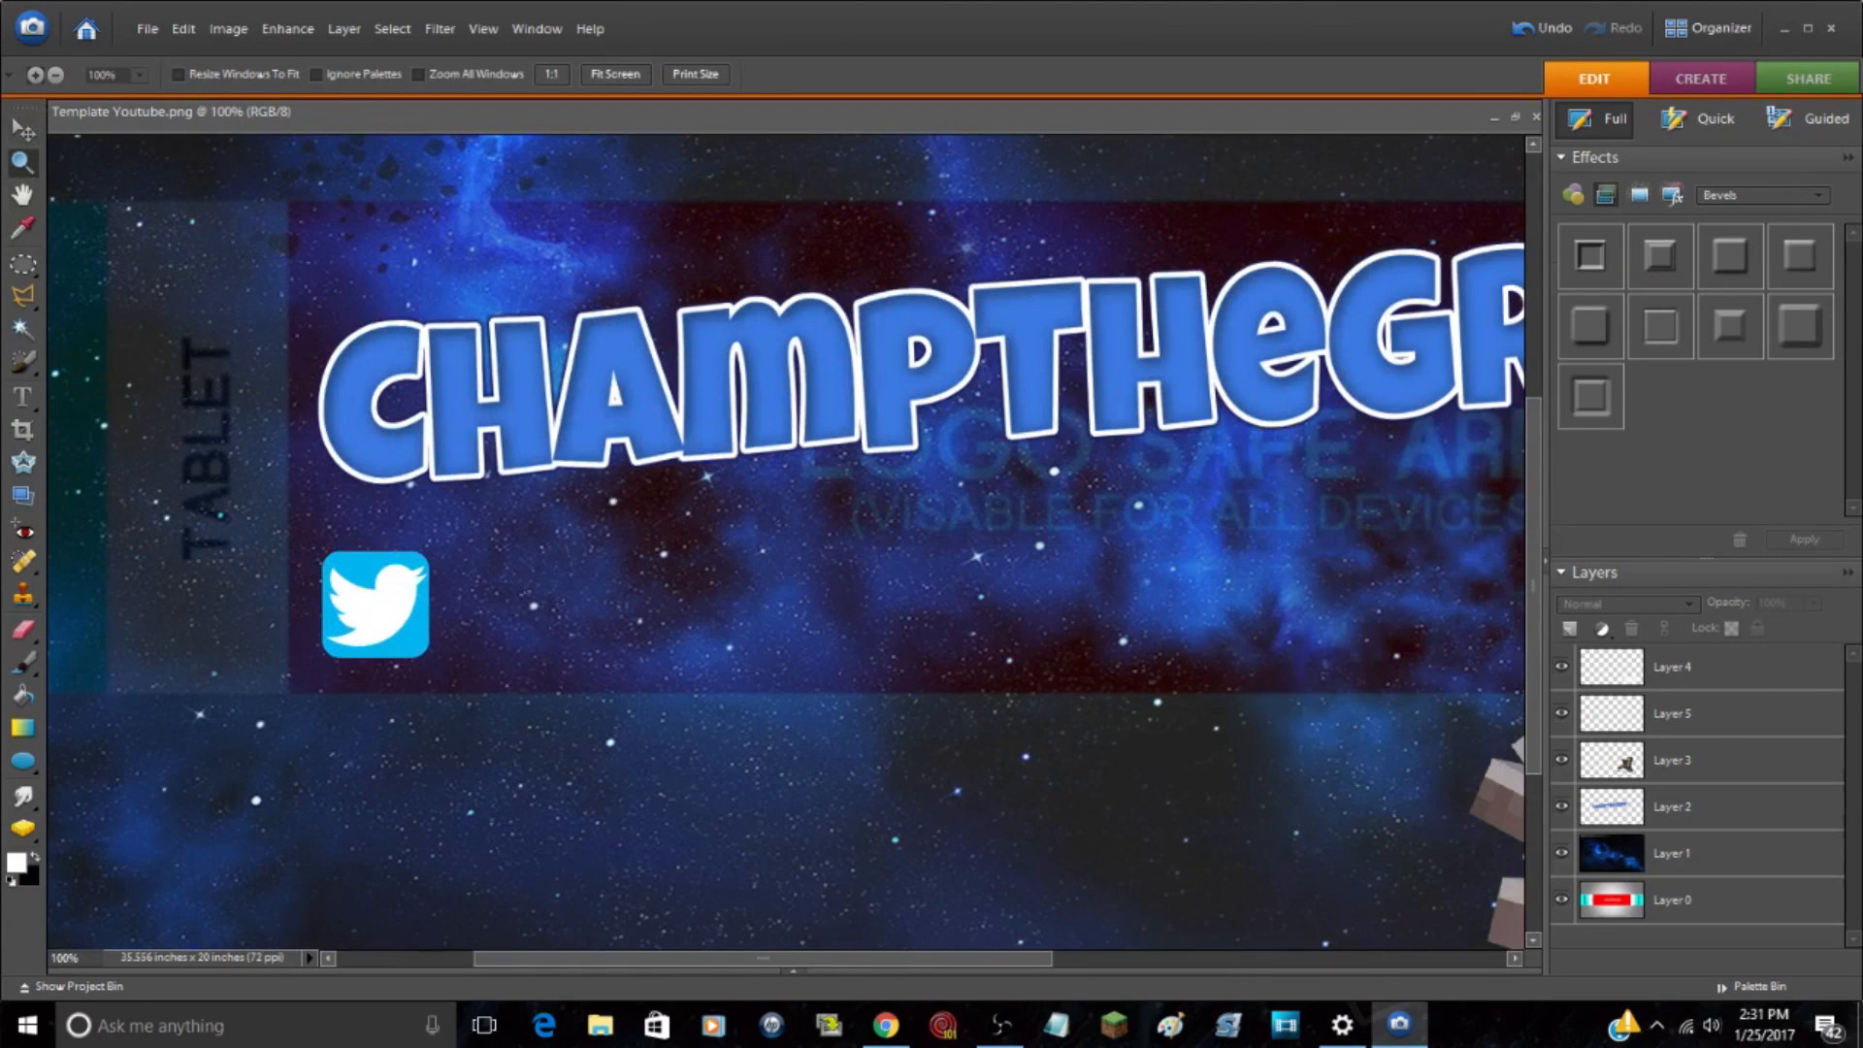
{"action": "left_click", "coordinate": [1718, 726]}
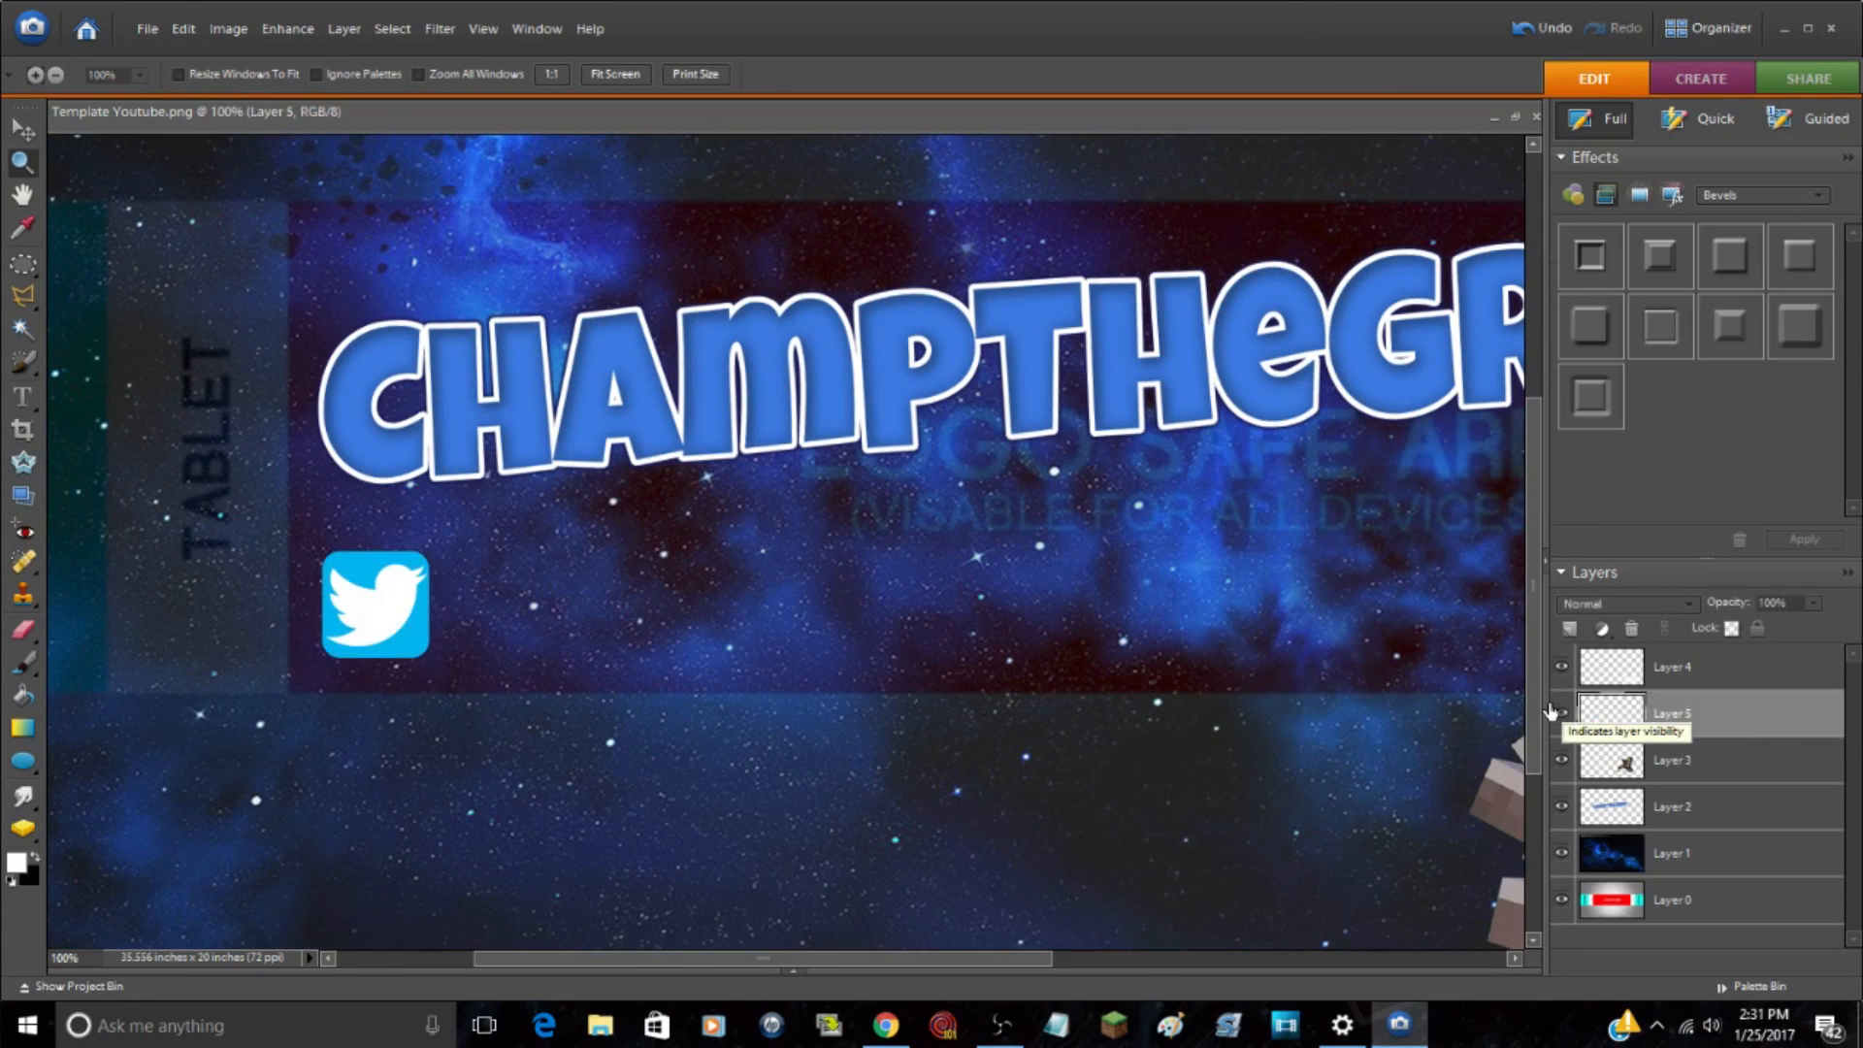
{"action": "left_click", "coordinate": [1814, 602]}
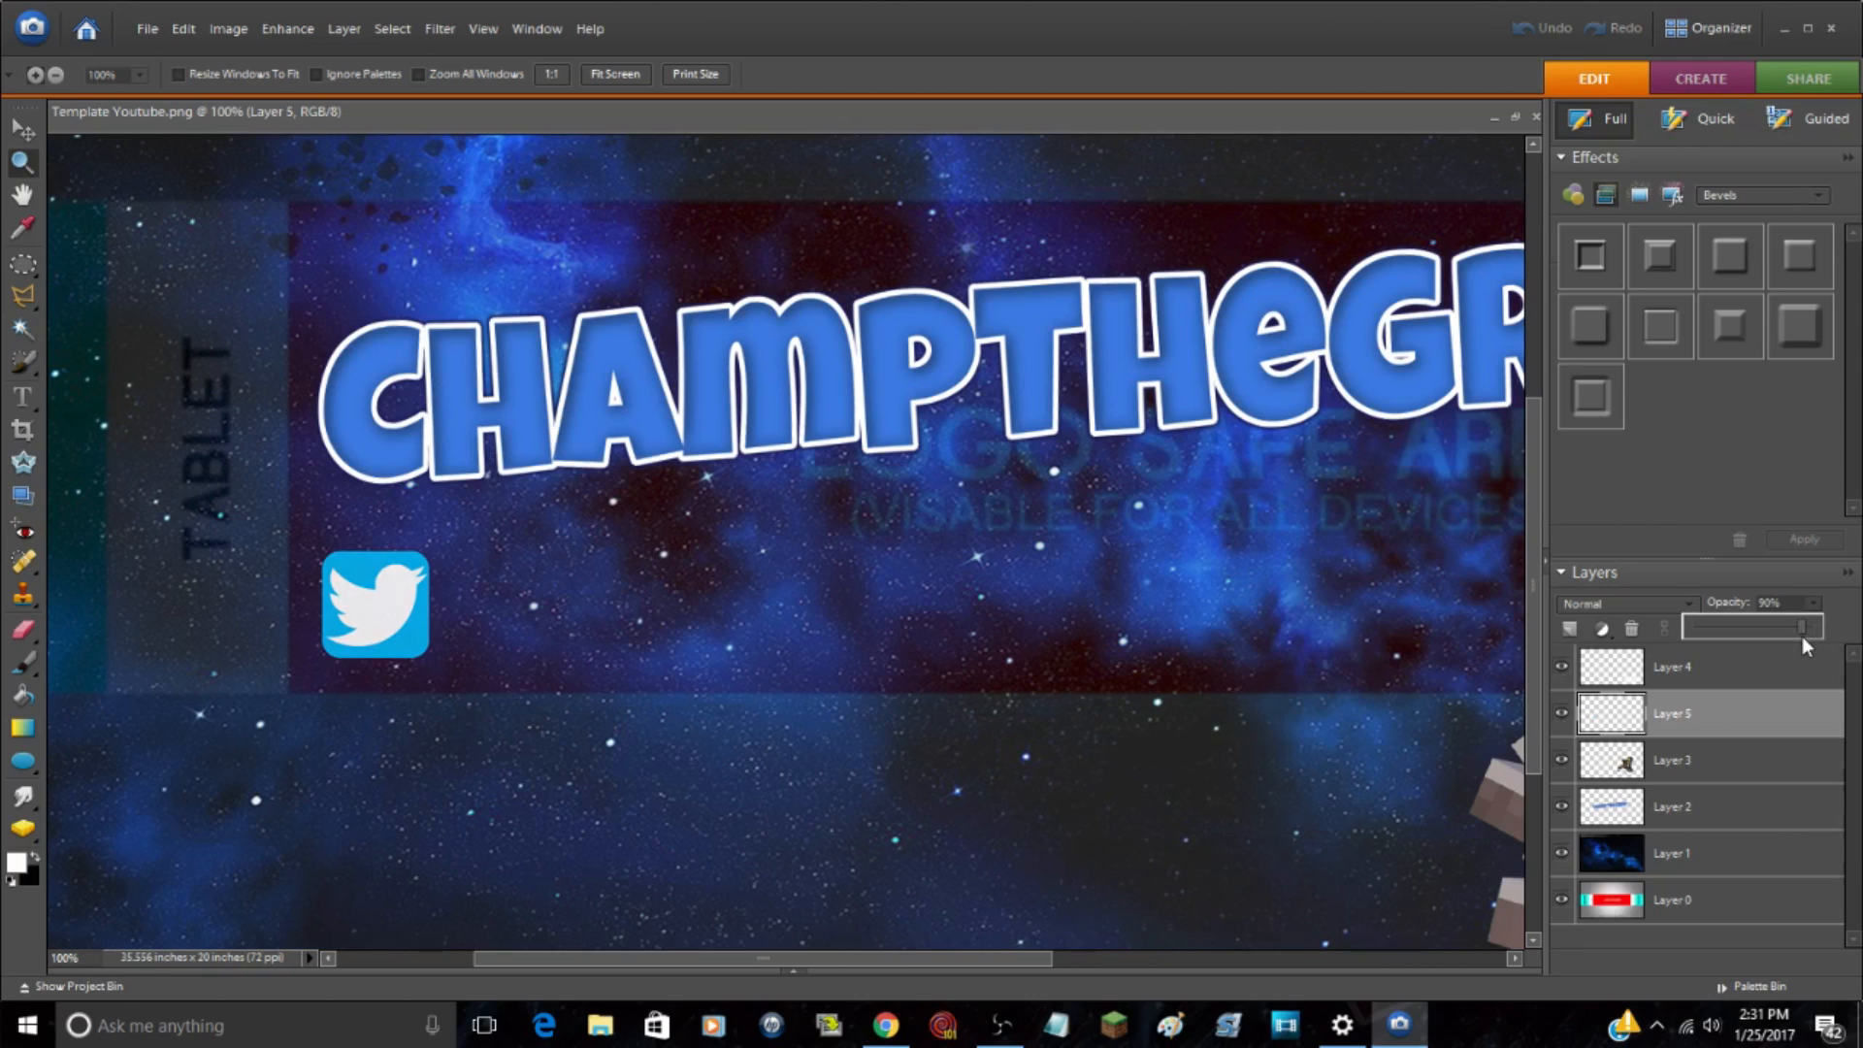
{"action": "left_click_drag", "start_coordinate": [1793, 634], "coordinate": [1791, 633]}
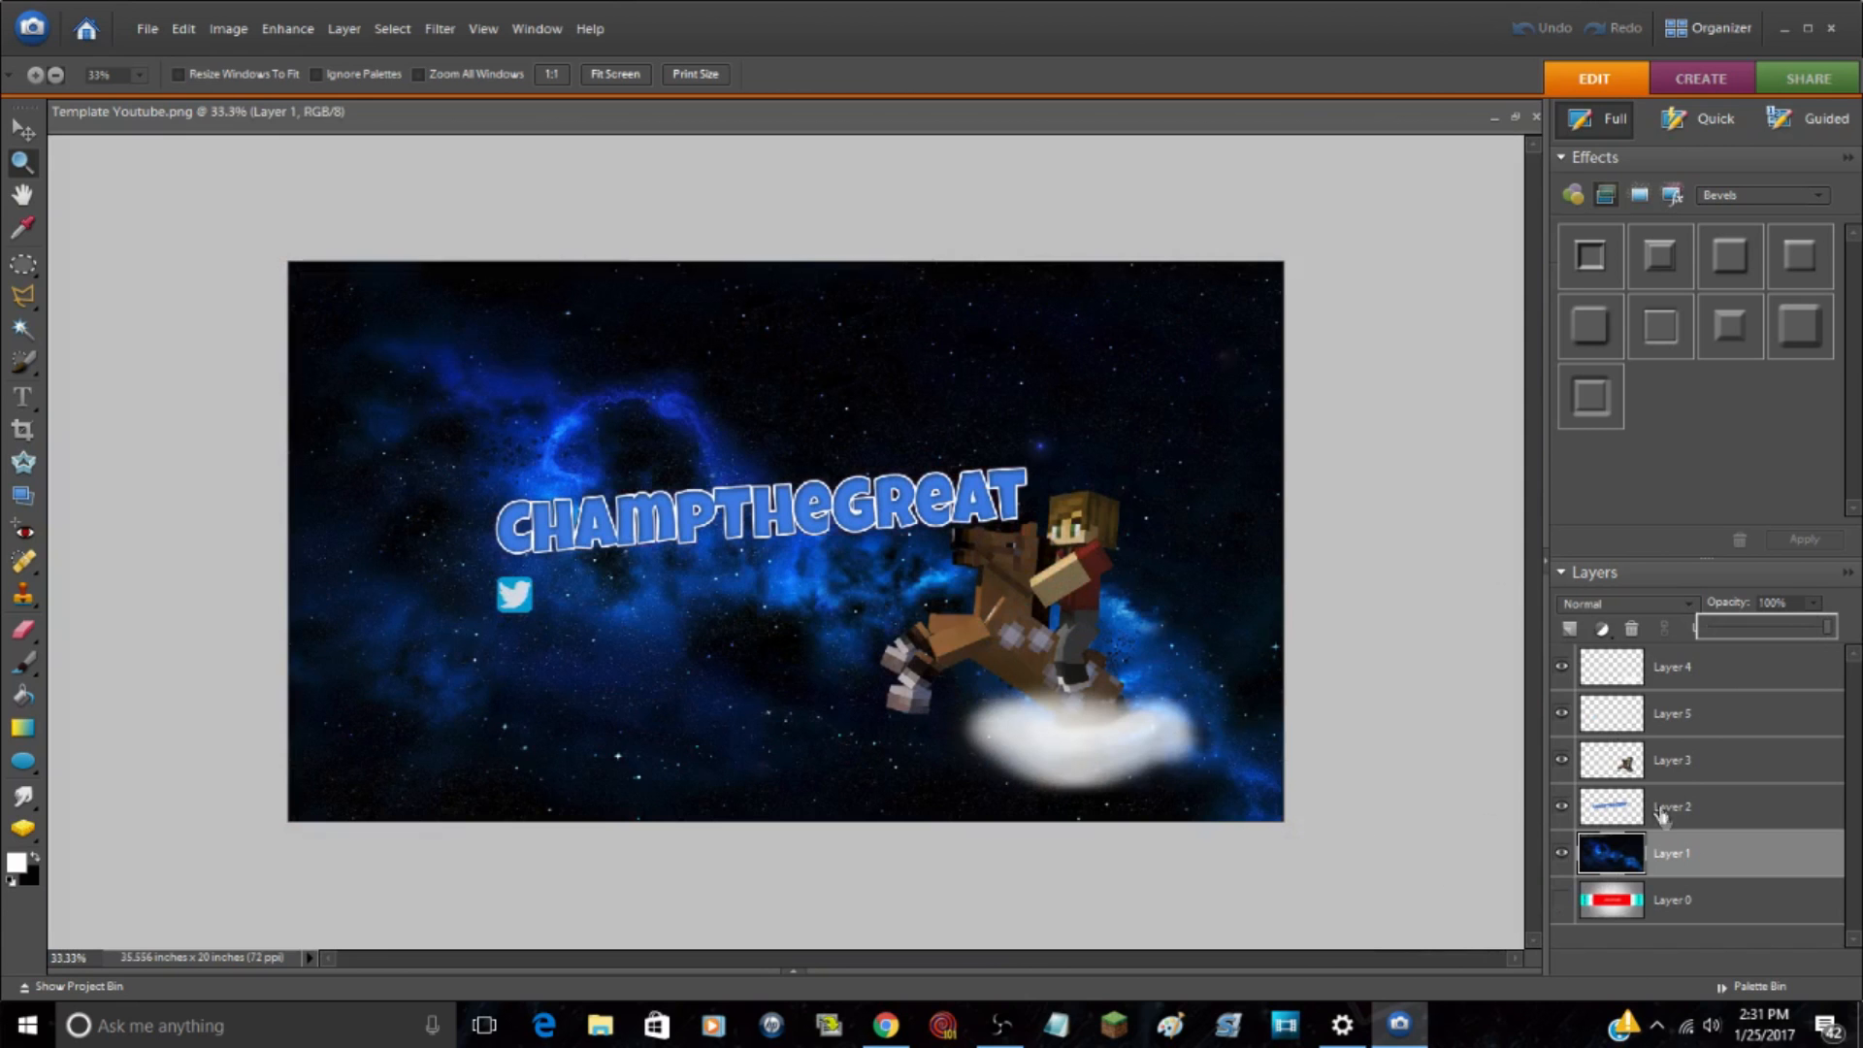
Step: Set the space background on Layer 1 to 95% opacity and make the Layer 0 template visible again
{"action": "left_click_drag", "start_coordinate": [1828, 629], "coordinate": [1827, 636]}
{"action": "left_click", "coordinate": [1562, 899]}
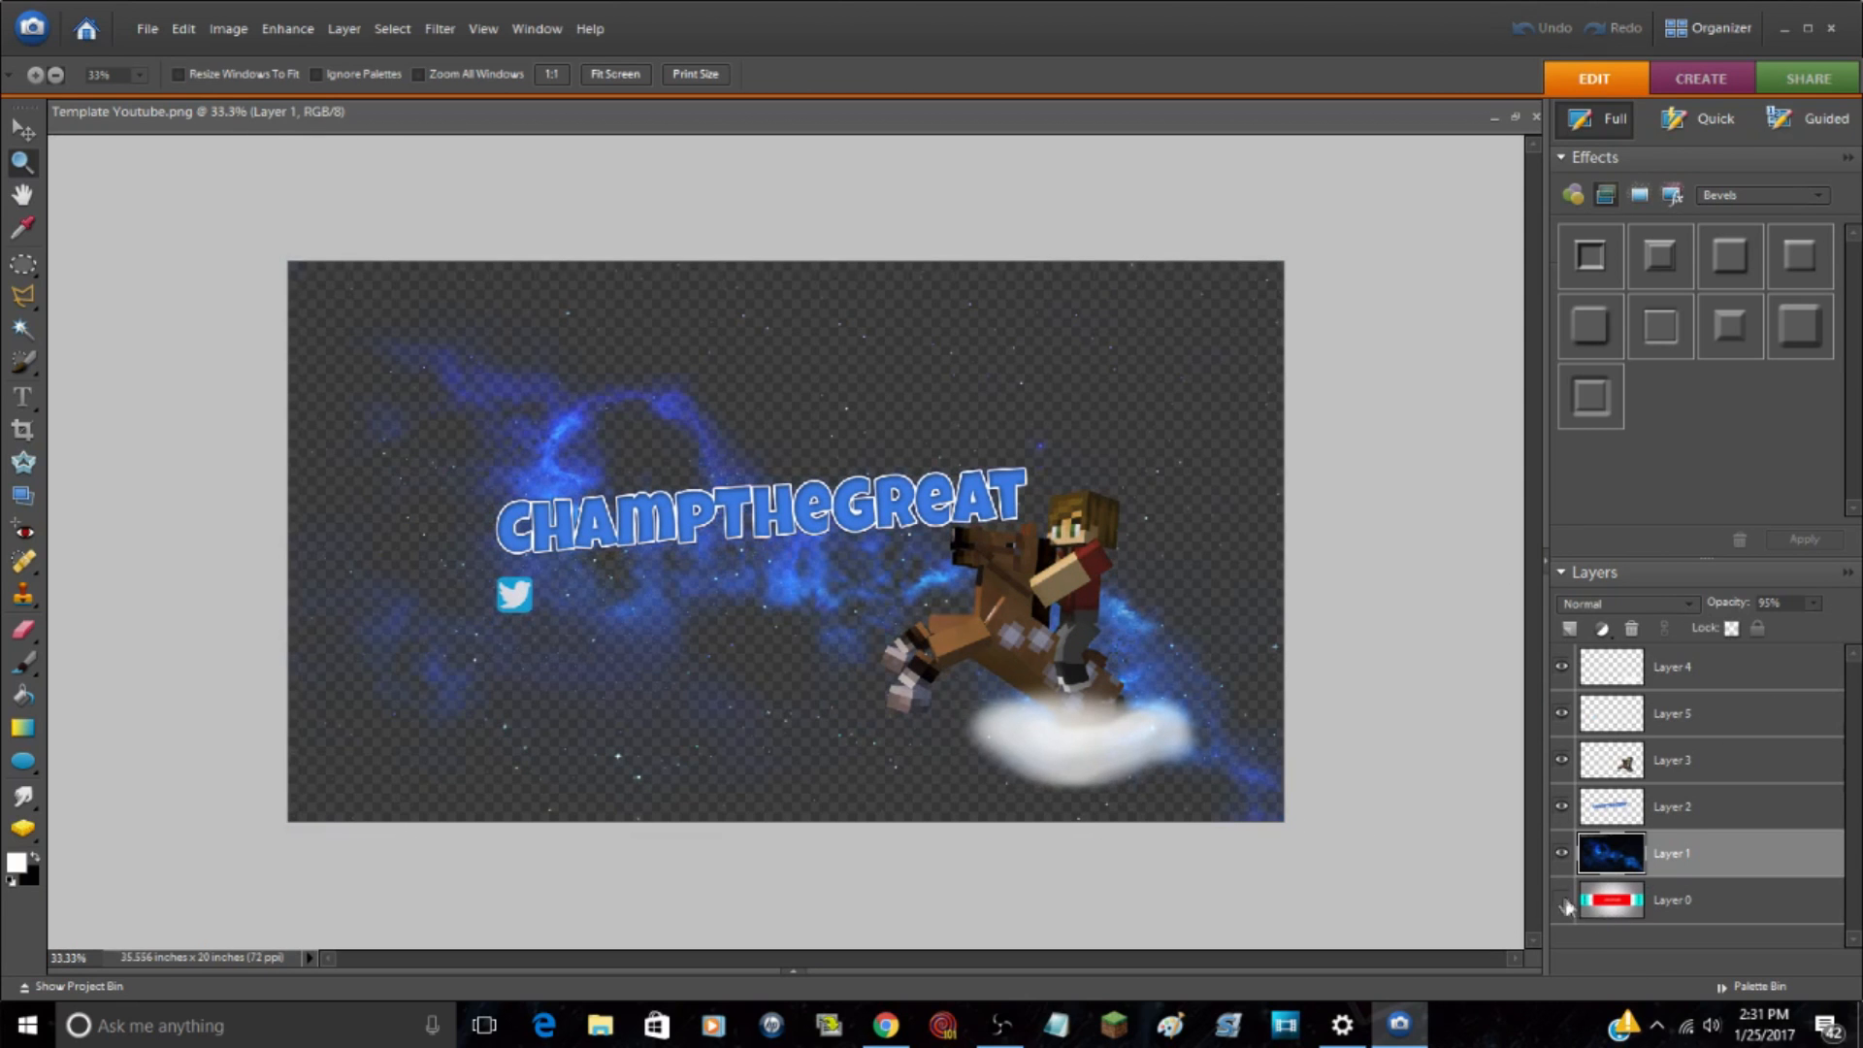
{"action": "left_click", "coordinate": [1336, 852]}
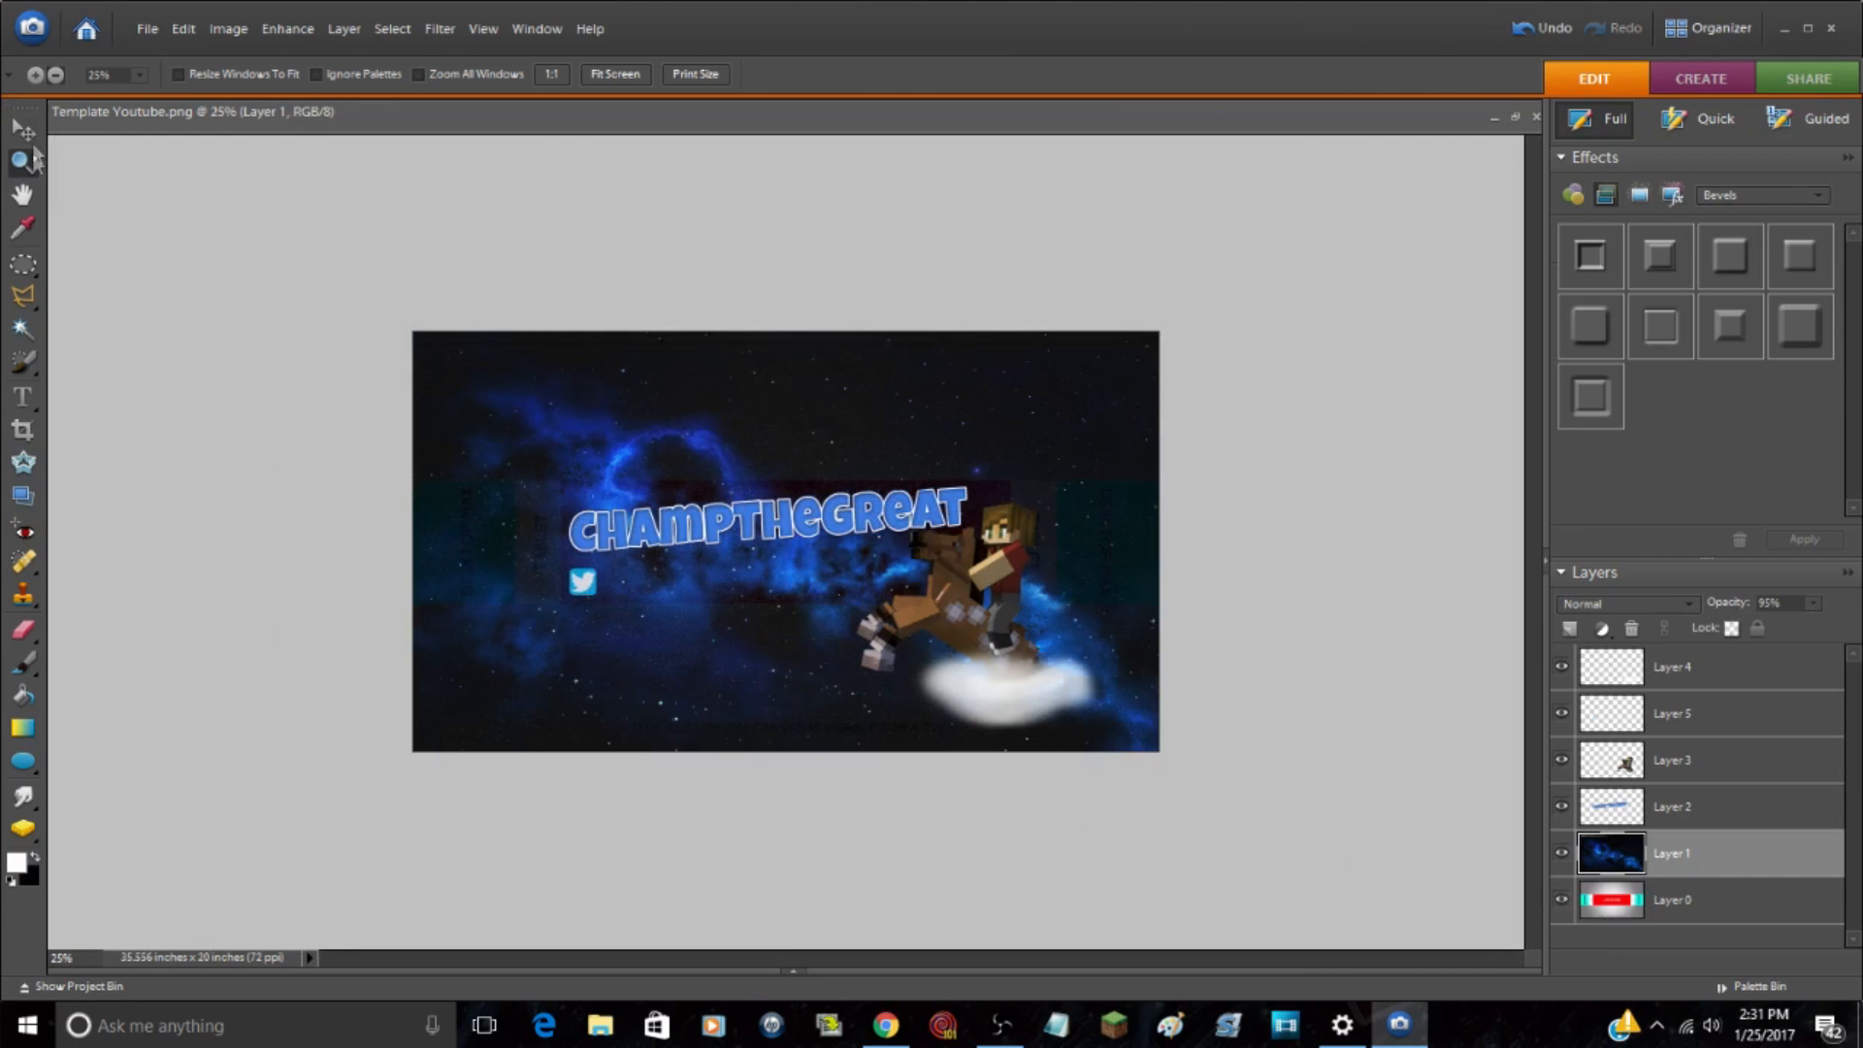
Step: Examine the banner's overall composition and the area beneath the CHAMPTHEGREAT lettering at several magnifications
{"action": "left_click", "coordinate": [36, 76]}
{"action": "left_click", "coordinate": [608, 446]}
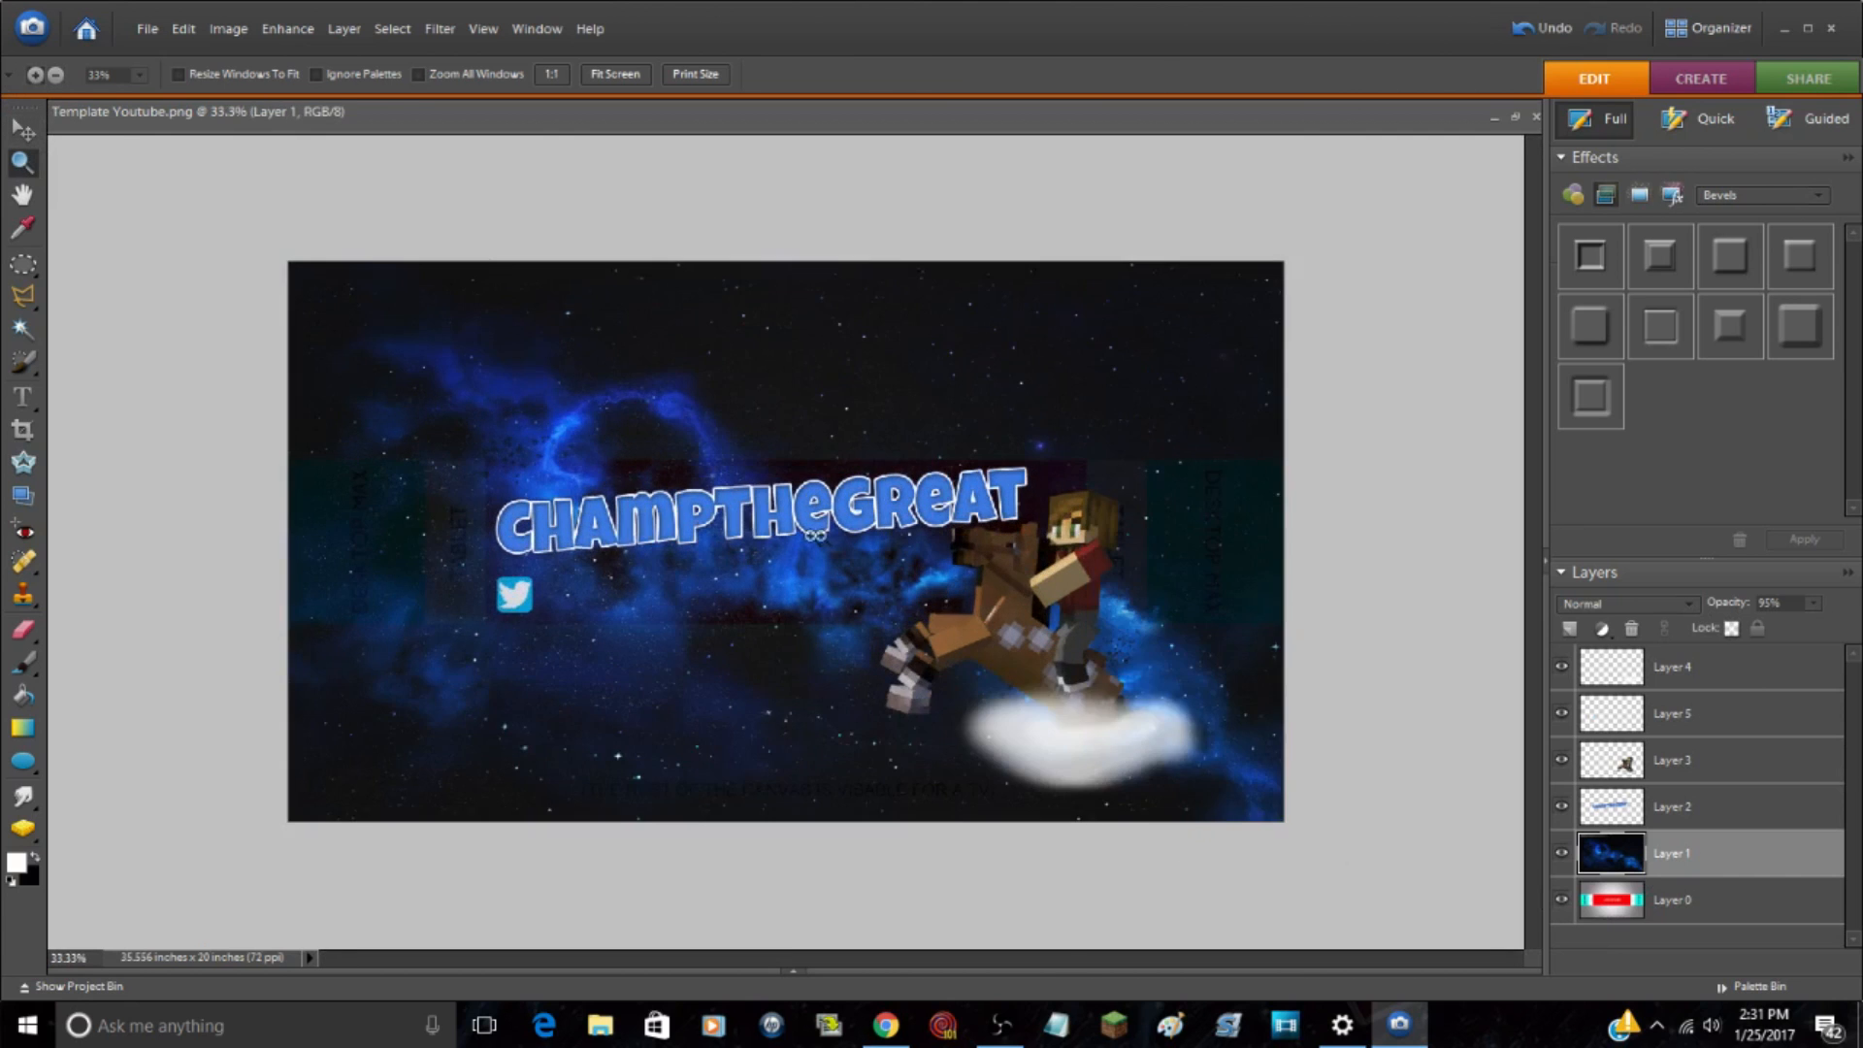
{"action": "left_click_drag", "start_coordinate": [753, 540], "coordinate": [728, 547]}
{"action": "left_click", "coordinate": [55, 75]}
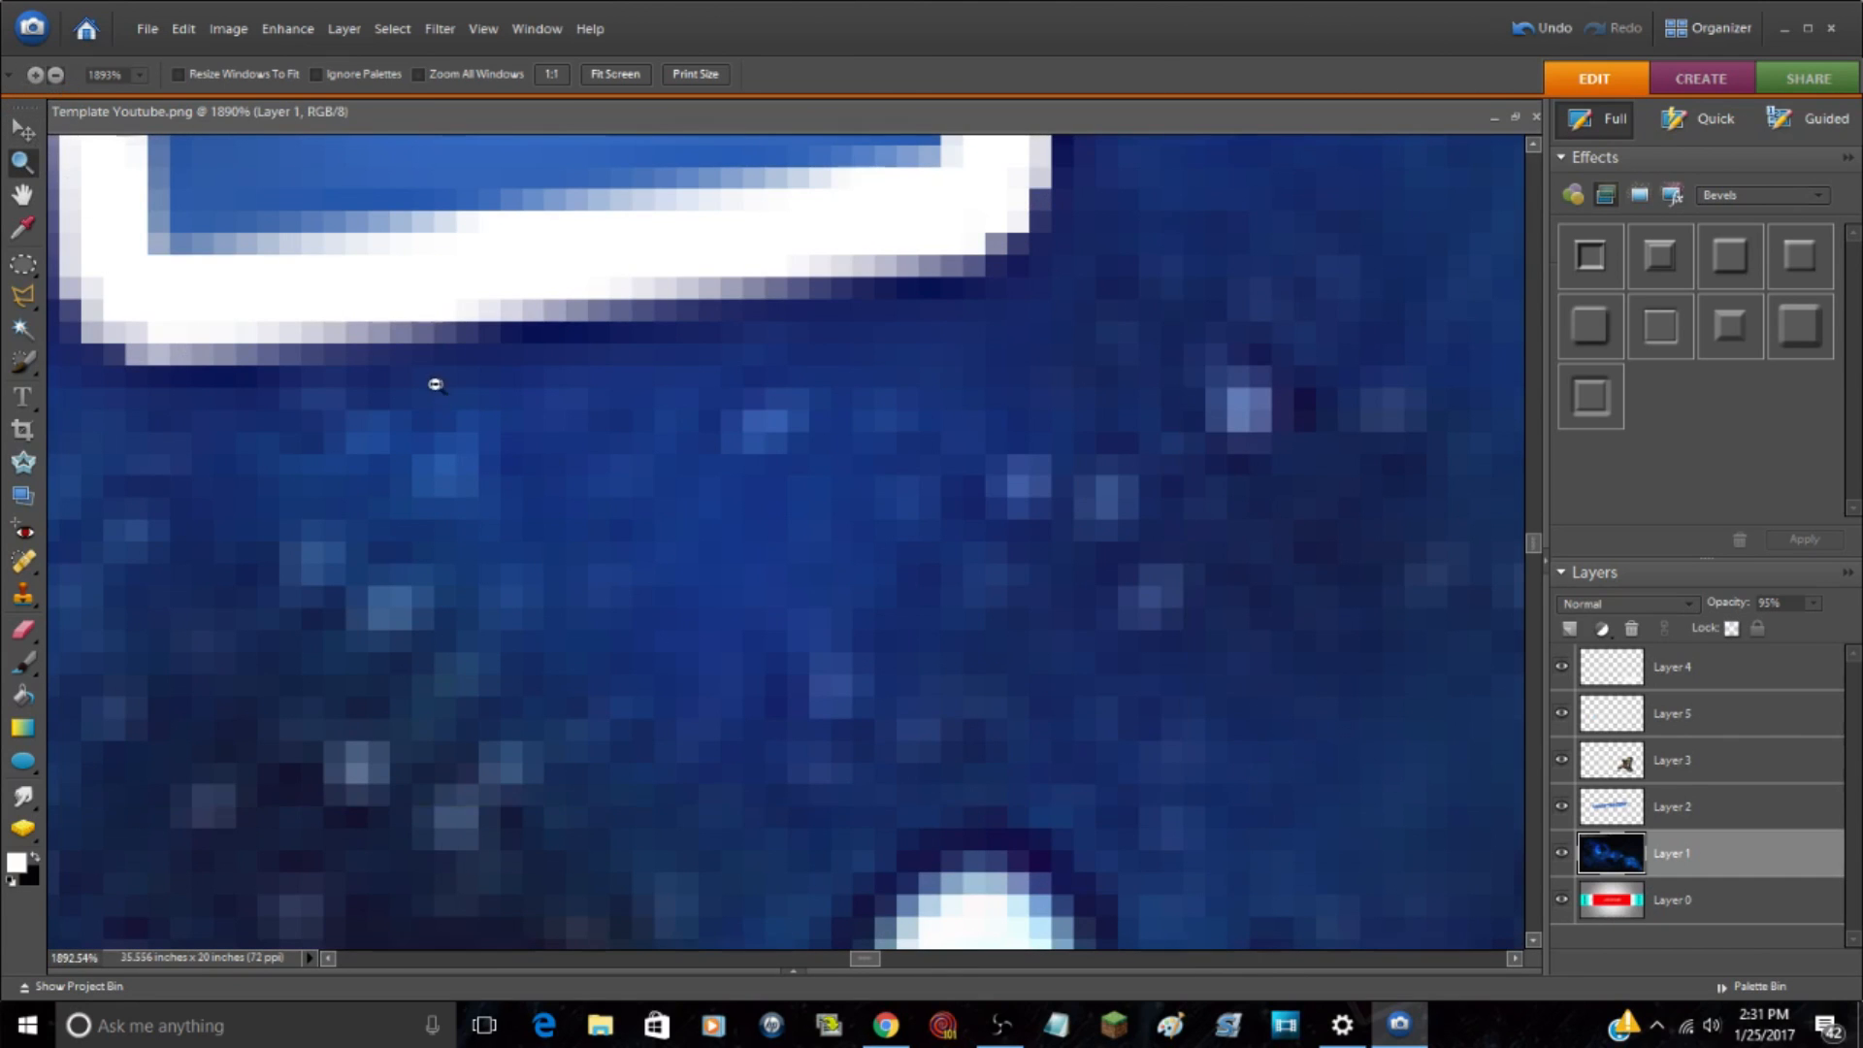
{"action": "left_click", "coordinate": [428, 388]}
{"action": "left_click", "coordinate": [422, 388]}
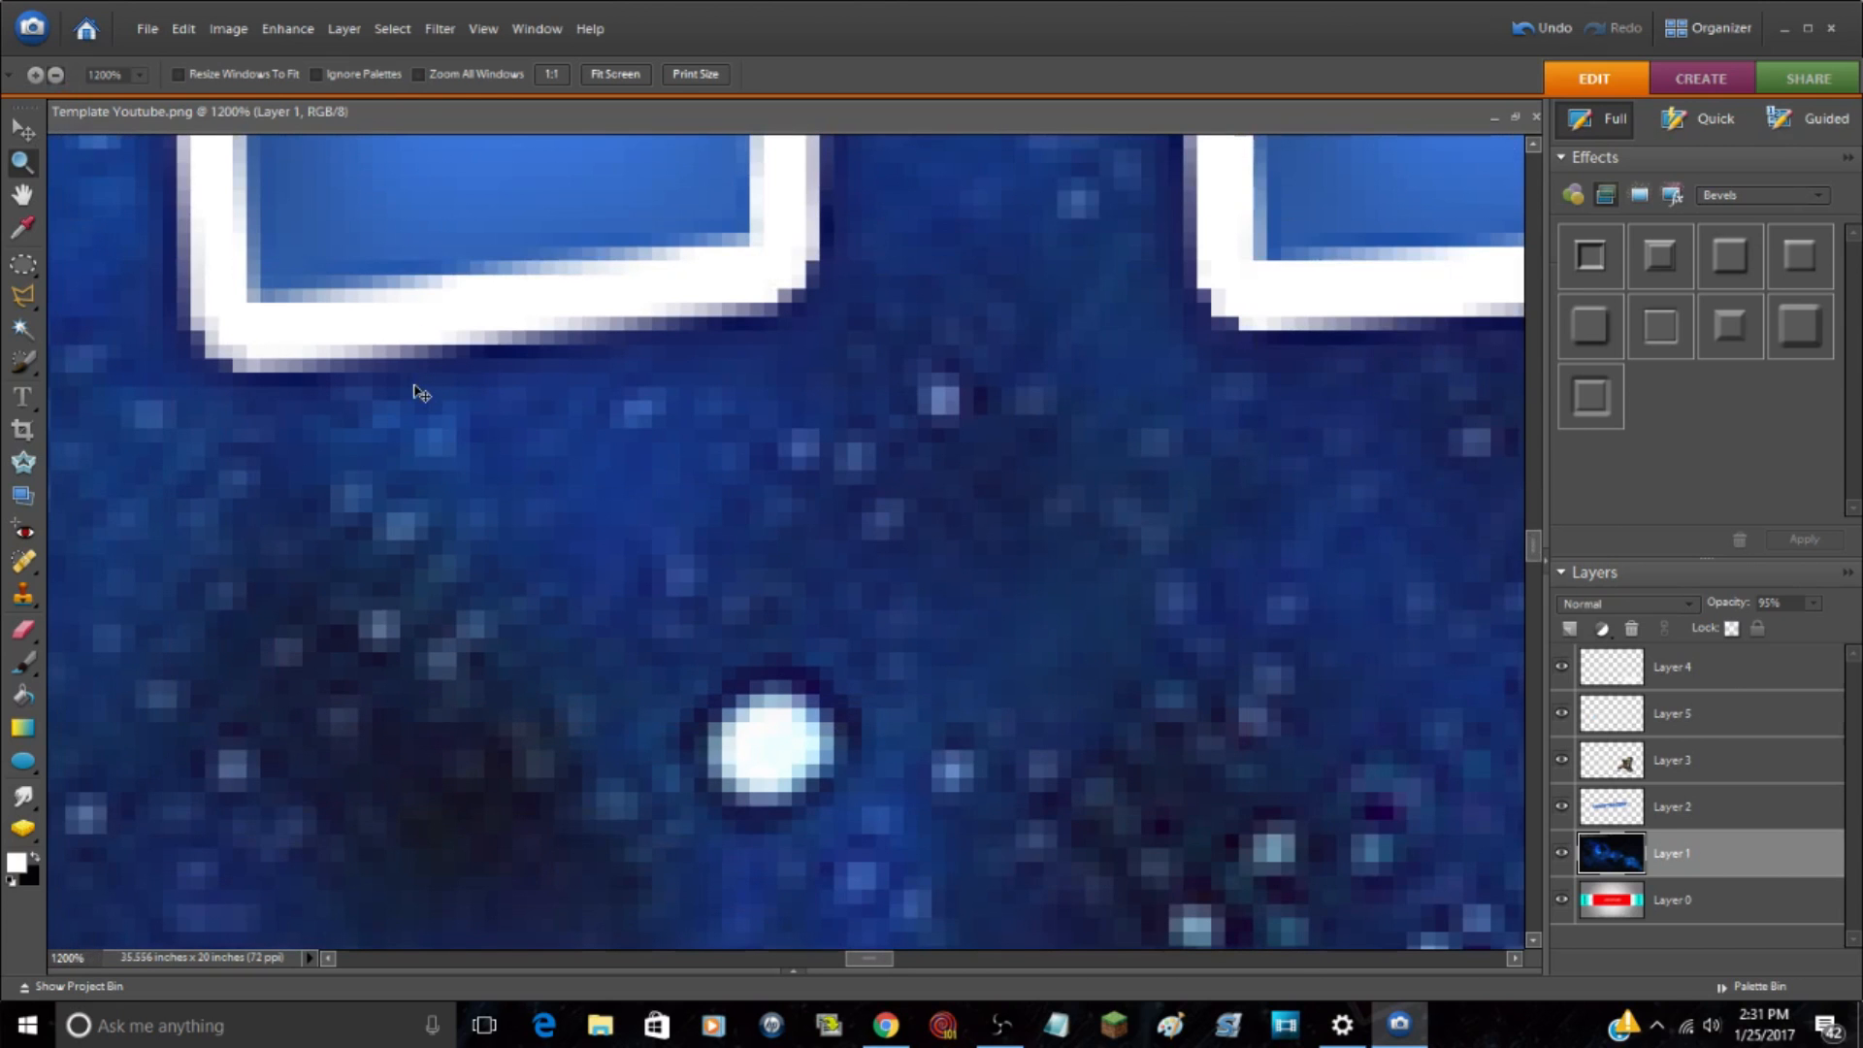
{"action": "key", "text": "ctrl+minus"}
{"action": "key", "text": "ctrl+minus"}
{"action": "key", "text": "ctrl+minus"}
{"action": "key", "text": "ctrl+minus"}
{"action": "key", "text": "ctrl+minus"}
{"action": "key", "text": "ctrl+minus"}
{"action": "key", "text": "ctrl+minus"}
{"action": "key", "text": "ctrl+minus"}
{"action": "key", "text": "ctrl+minus"}
{"action": "key", "text": "ctrl+minus"}
{"action": "key", "text": "ctrl+minus"}
{"action": "key", "text": "ctrl+minus"}
{"action": "key", "text": "ctrl+minus"}
{"action": "key", "text": "ctrl+minus"}
{"action": "key", "text": "ctrl+minus"}
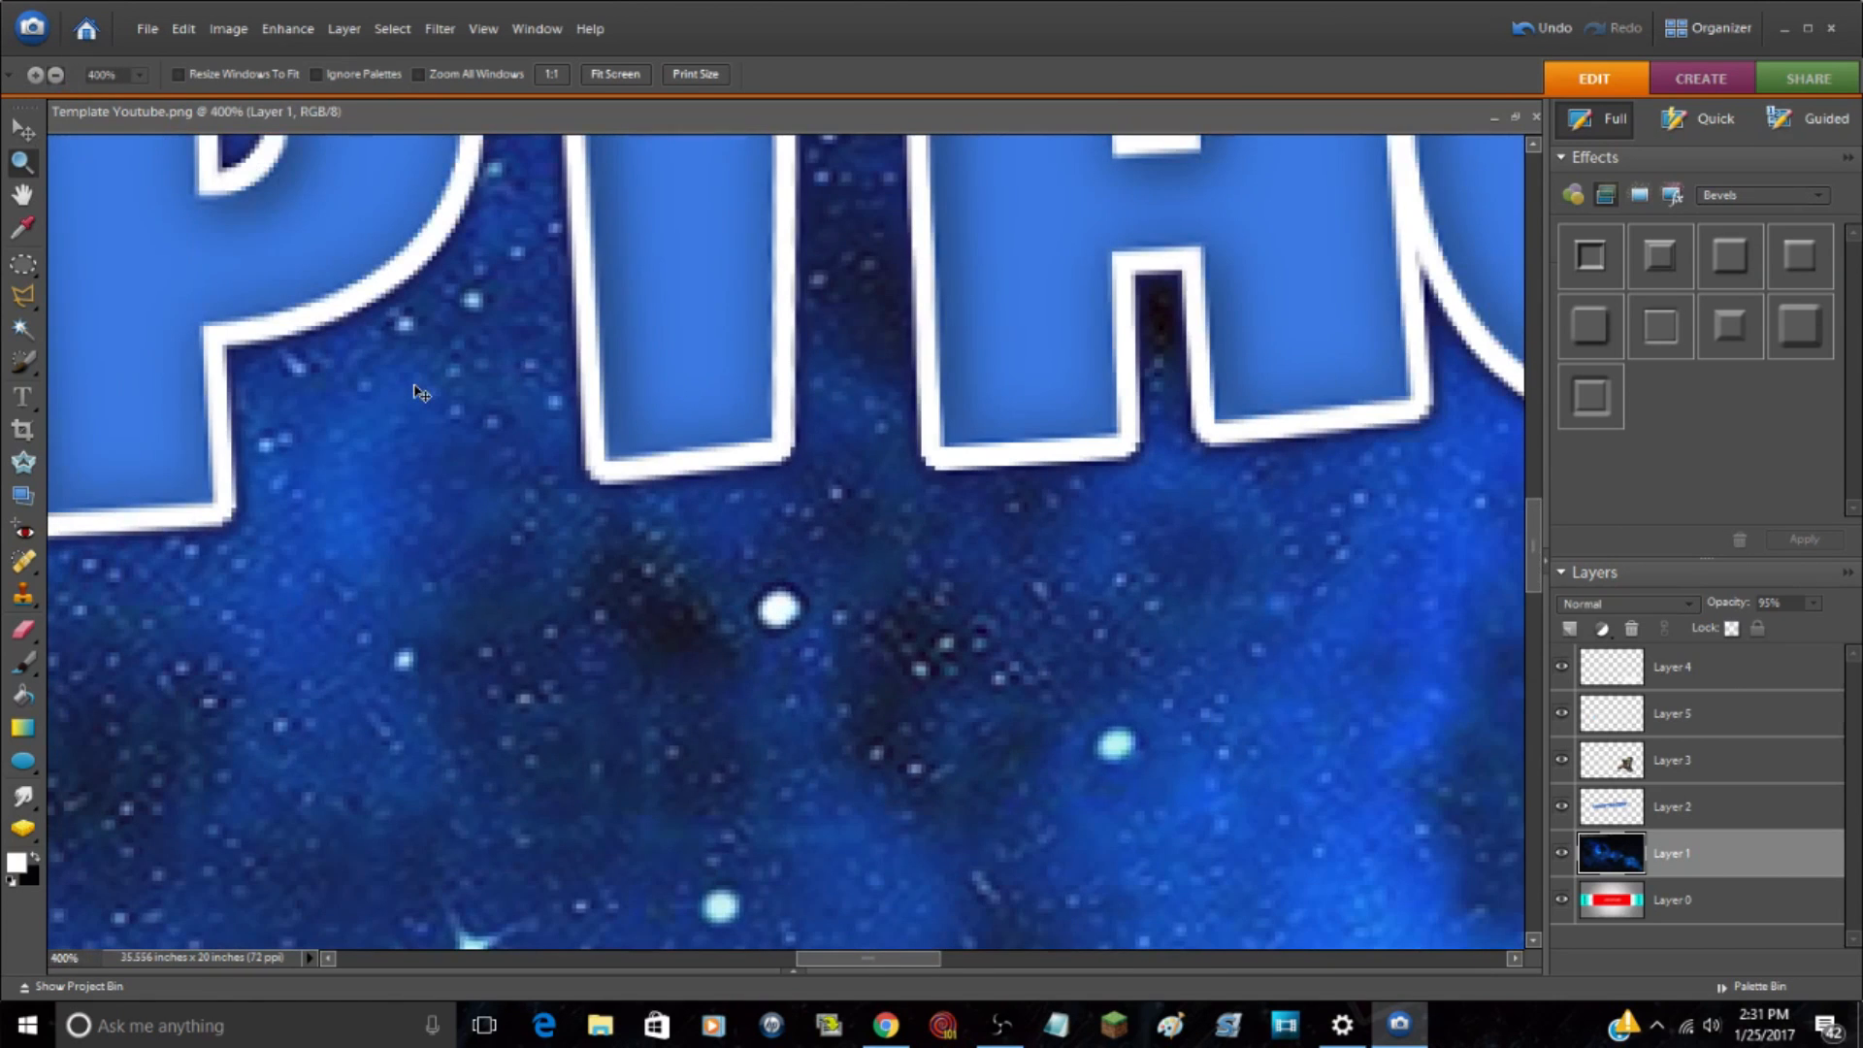
{"action": "key", "text": "ctrl+plus"}
{"action": "key", "text": "ctrl+plus"}
{"action": "key", "text": "ctrl+plus"}
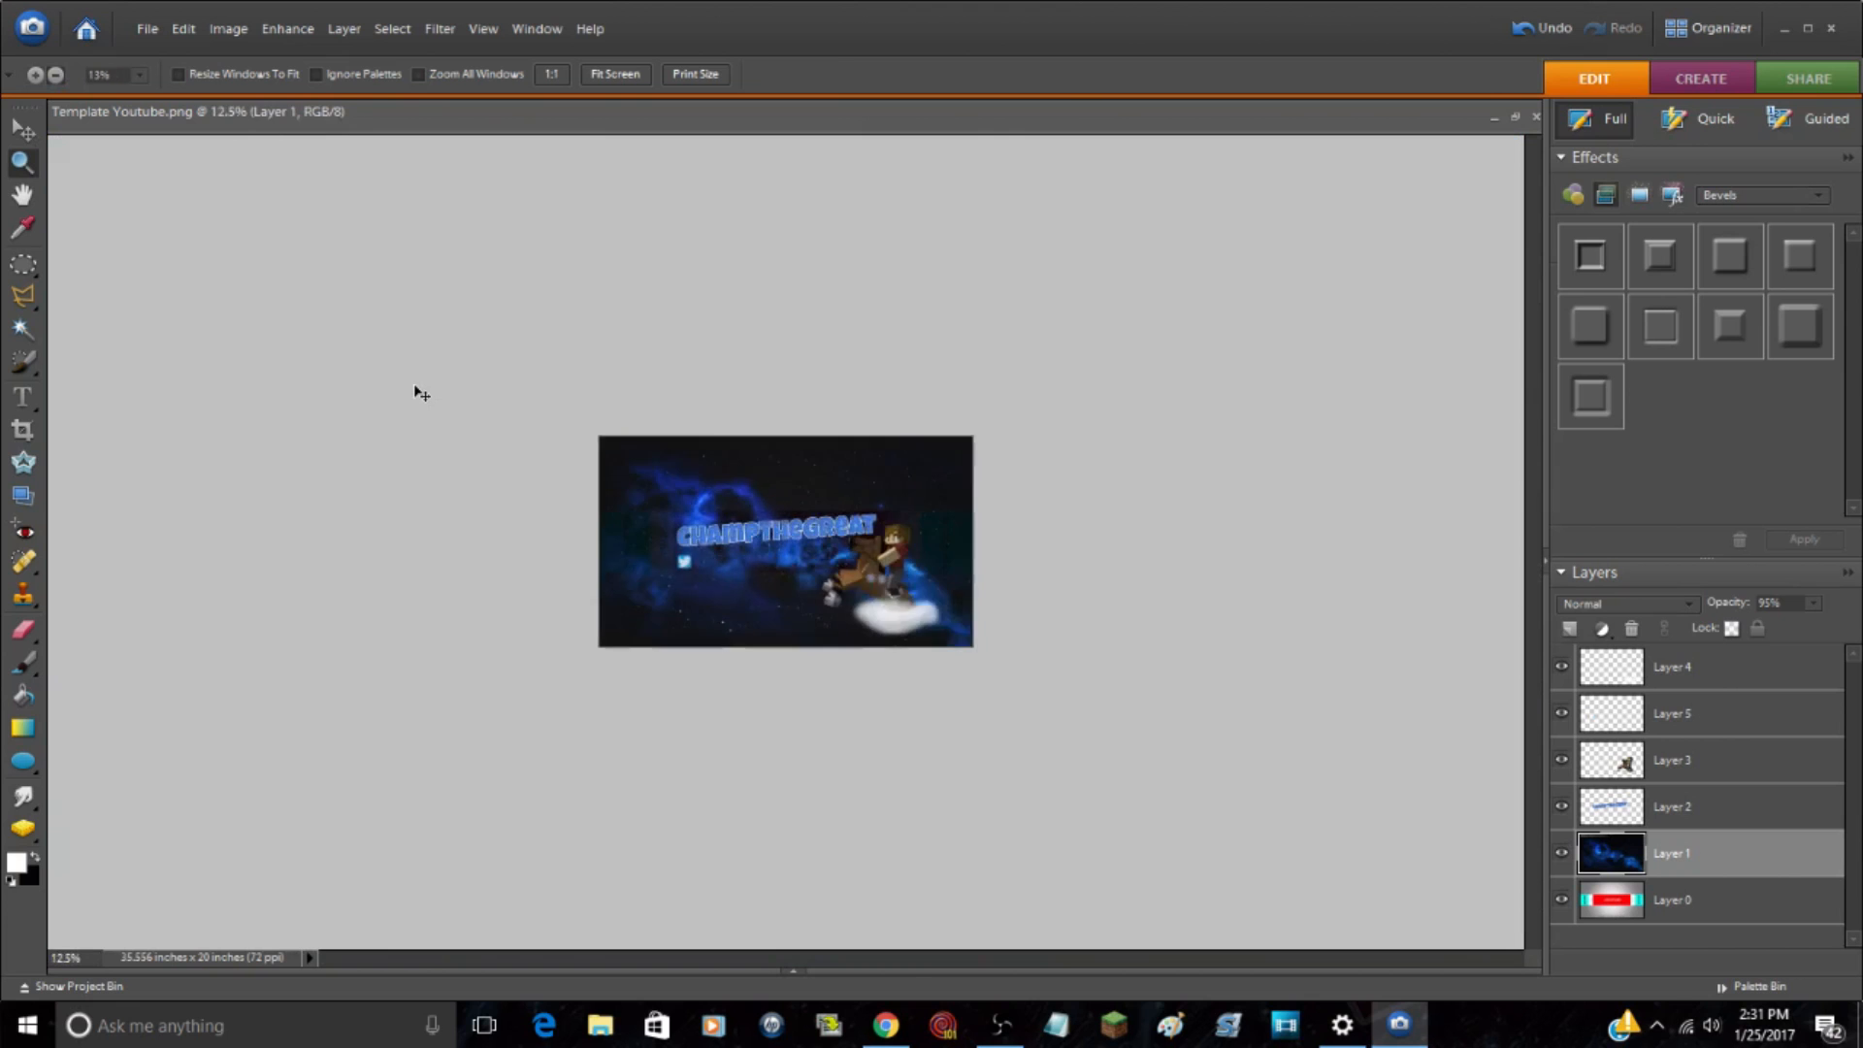
{"action": "key", "text": "ctrl+plus"}
{"action": "key", "text": "ctrl+plus"}
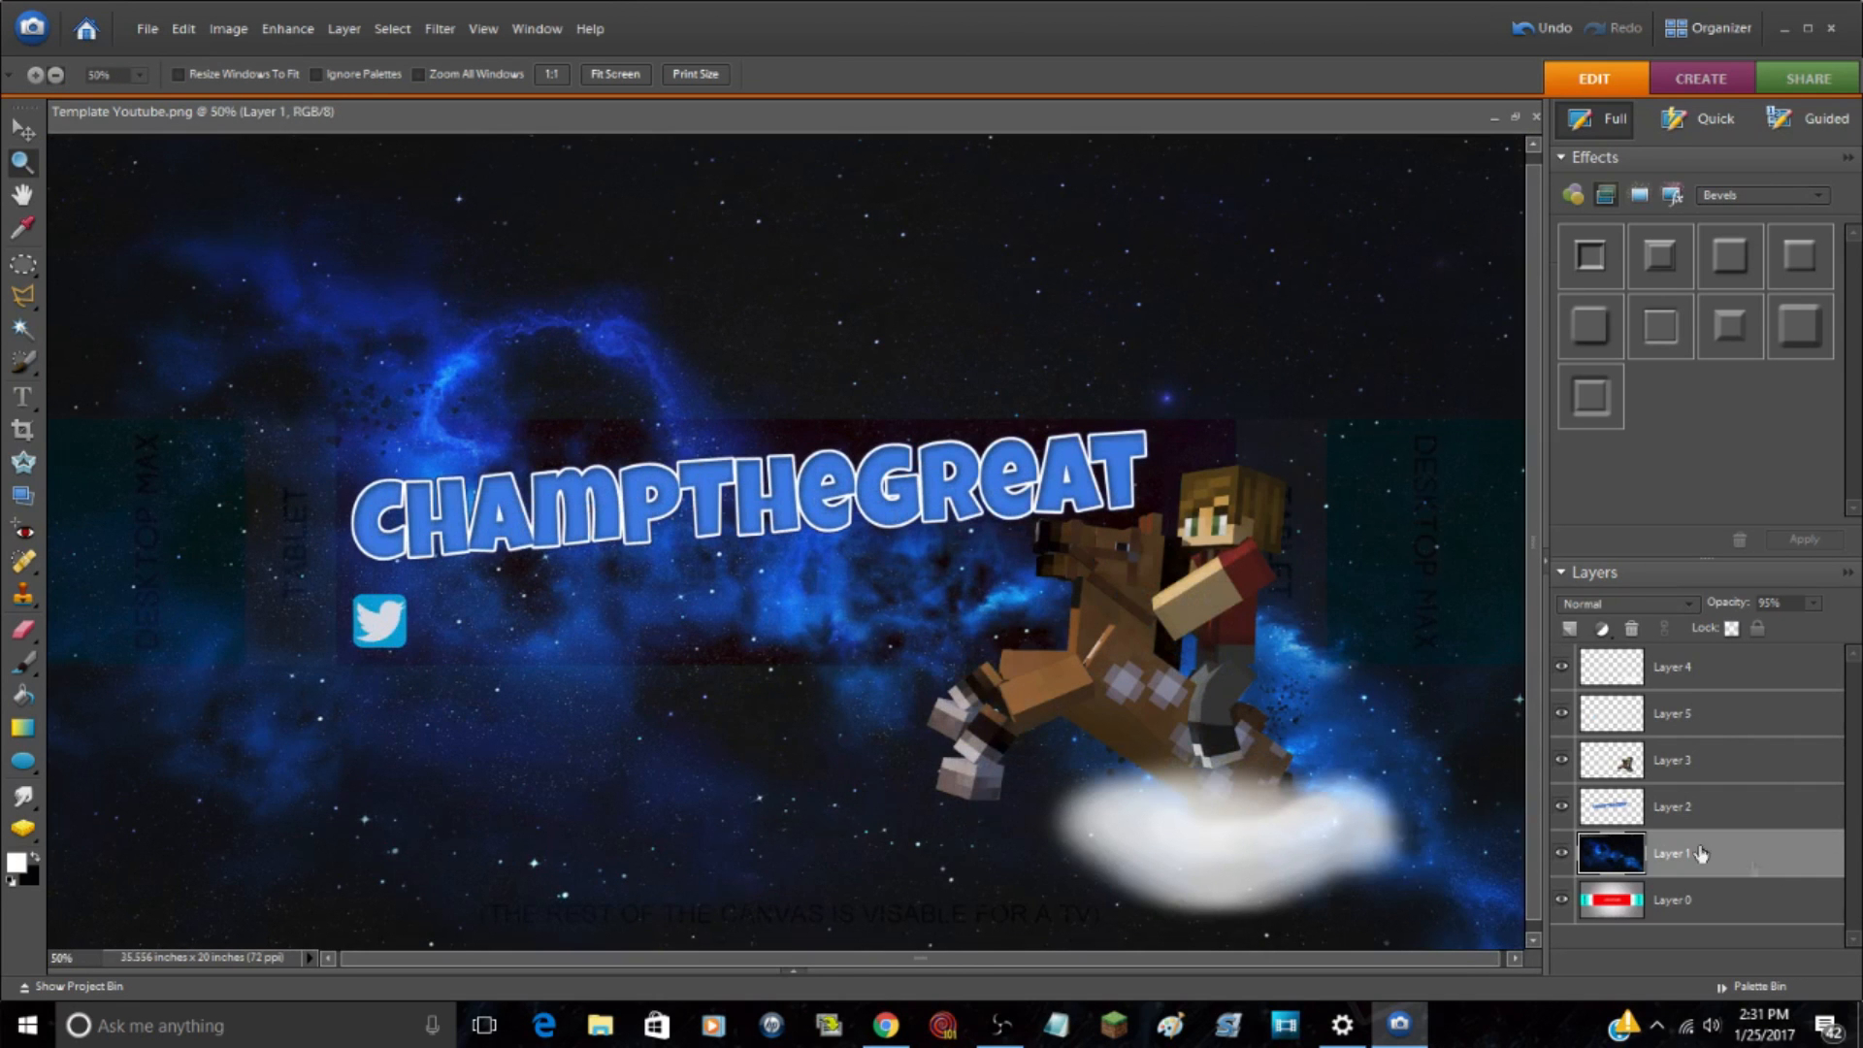
Step: Identify the Twitter logo's Layer 5 by toggling its visibility and move it above Layer 4 in the stack
{"action": "left_click", "coordinate": [1693, 763]}
{"action": "left_click", "coordinate": [1679, 724]}
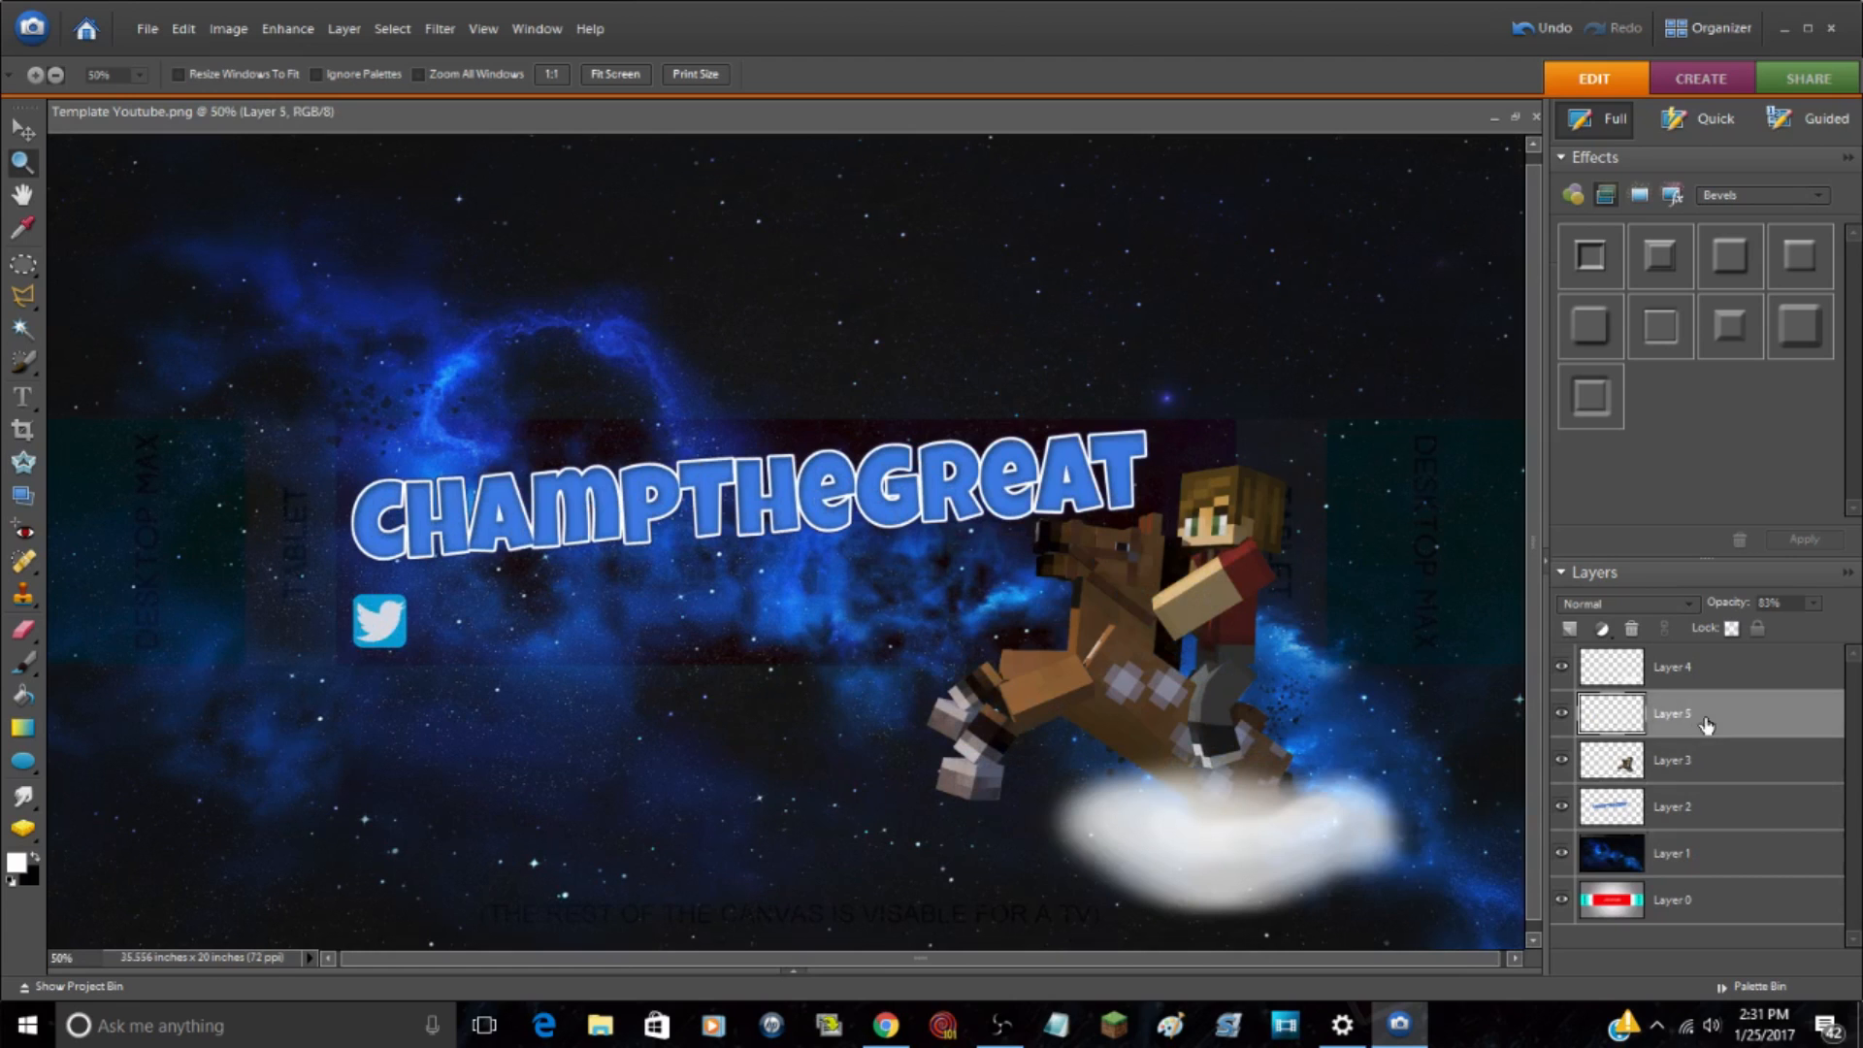
{"action": "left_click", "coordinate": [1561, 713]}
{"action": "left_click", "coordinate": [1562, 713]}
{"action": "key", "text": "ctrl+bracketright"}
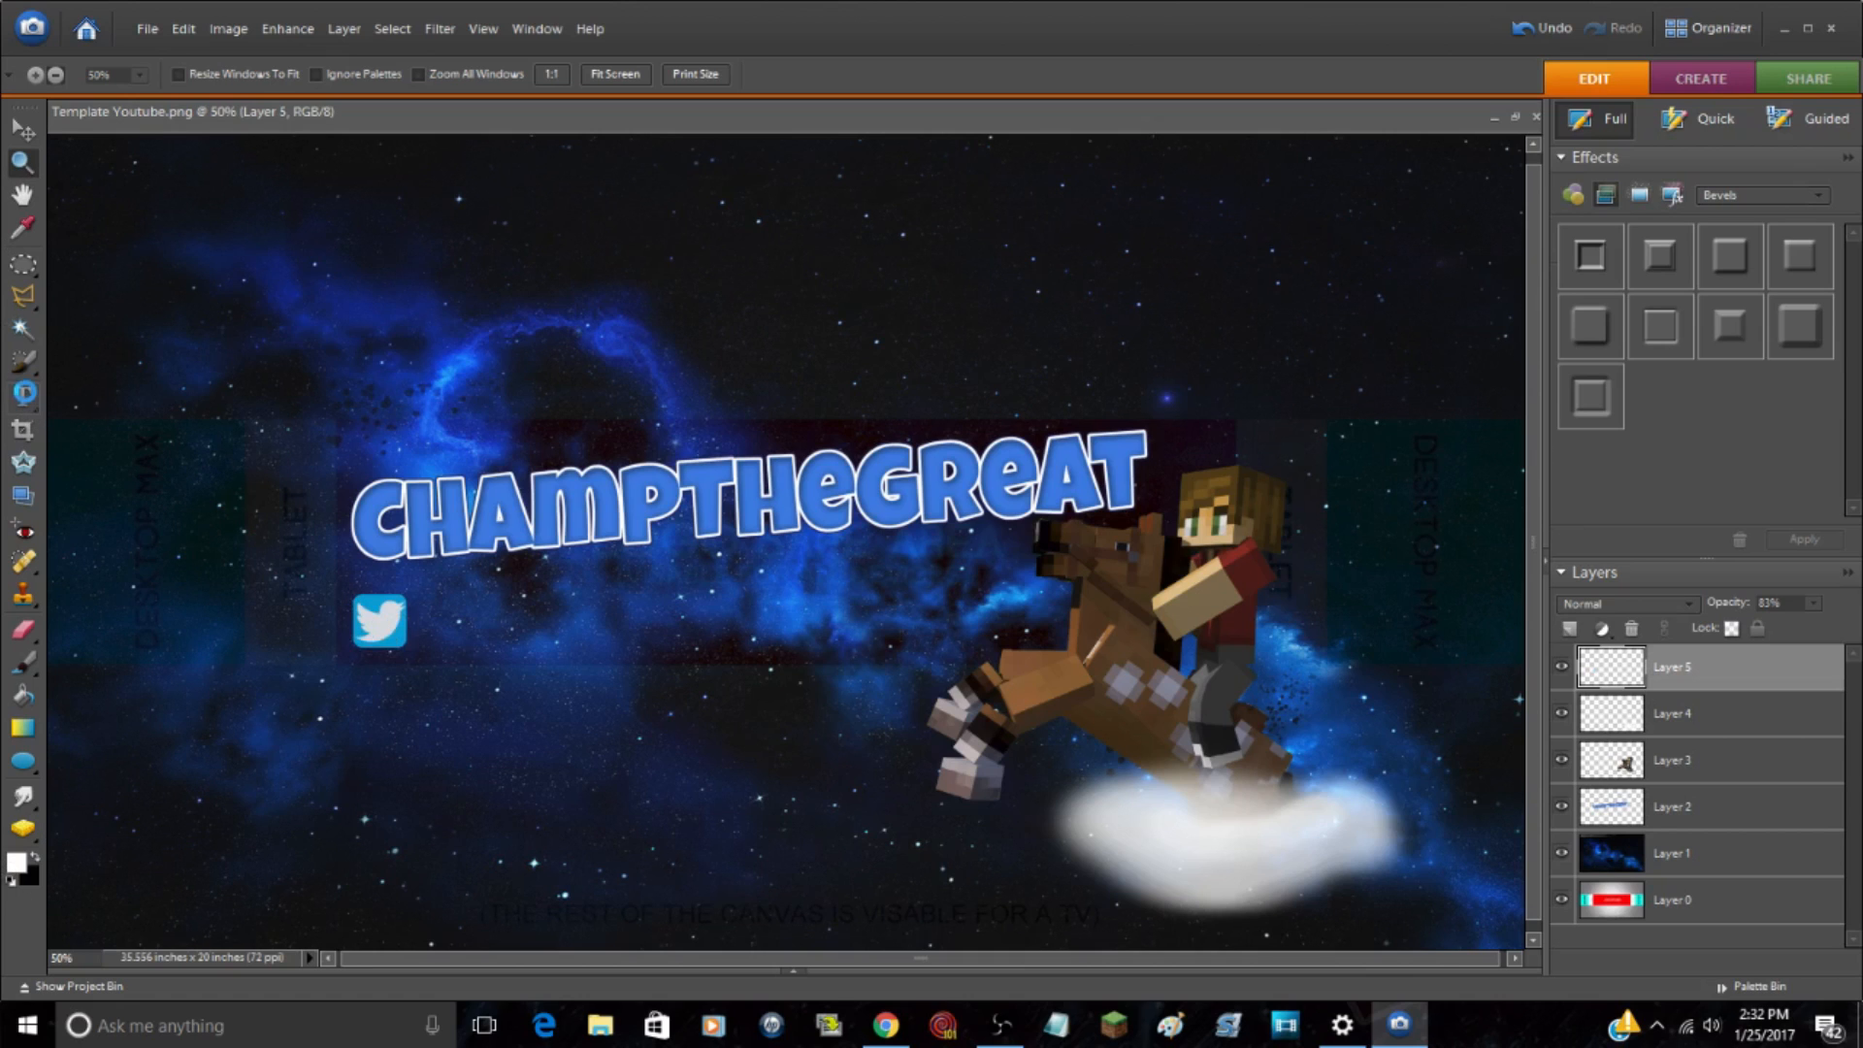
Step: Start a horizontal text line just beside the Twitter logo and set the text color to white (ffffff)
{"action": "left_click", "coordinate": [23, 397]}
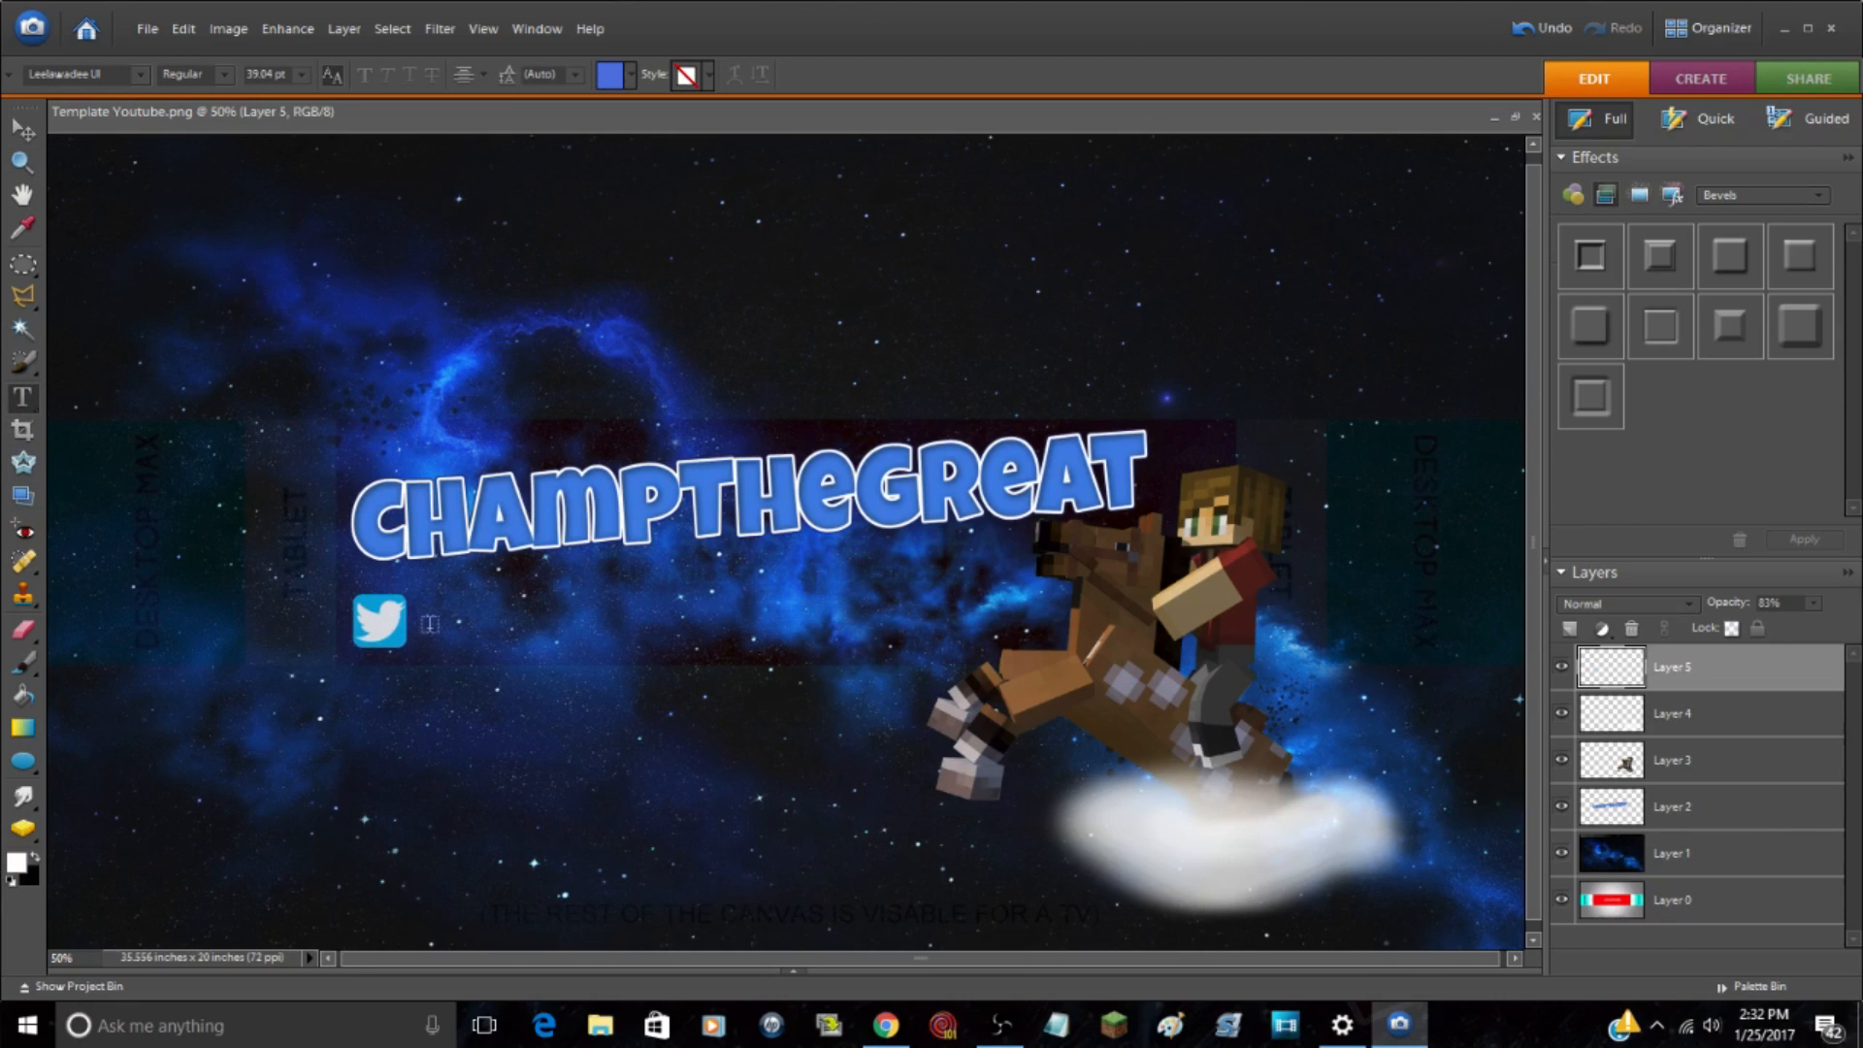
{"action": "left_click", "coordinate": [430, 624]}
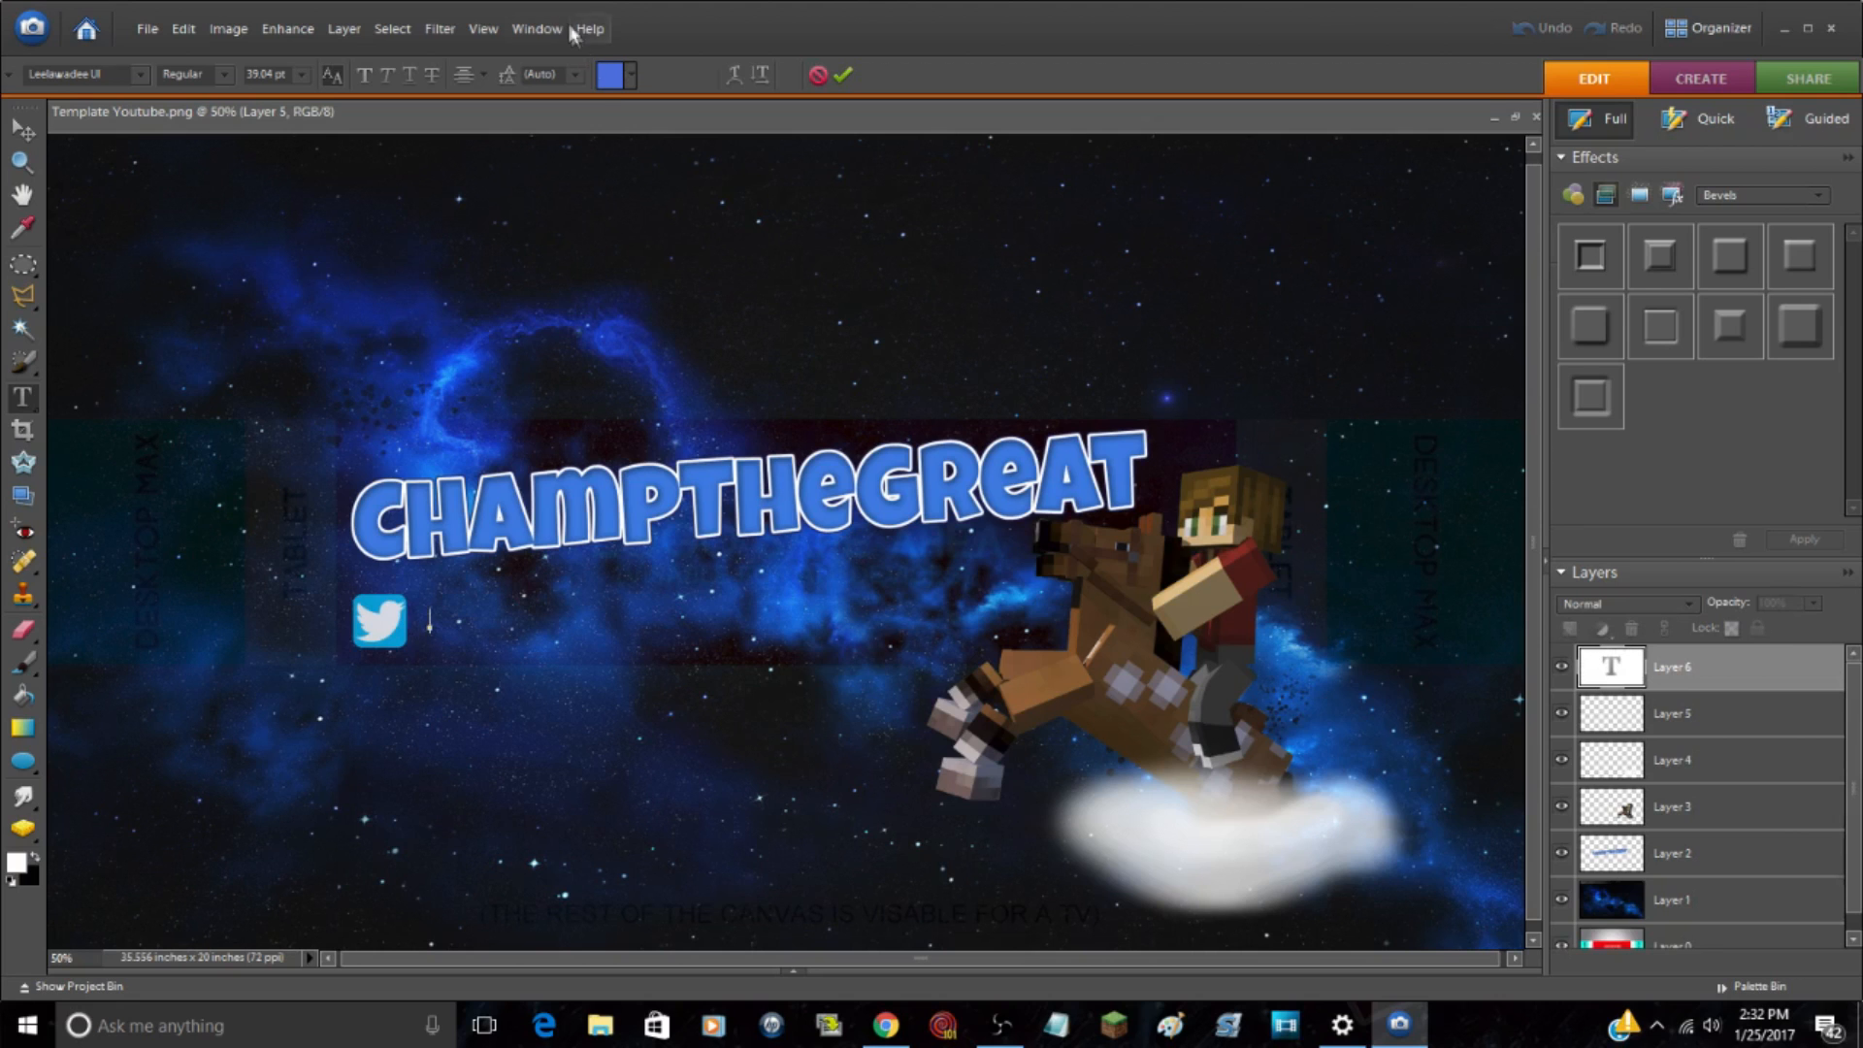
{"action": "left_click", "coordinate": [610, 83]}
{"action": "left_click_drag", "start_coordinate": [1278, 544], "coordinate": [981, 213]}
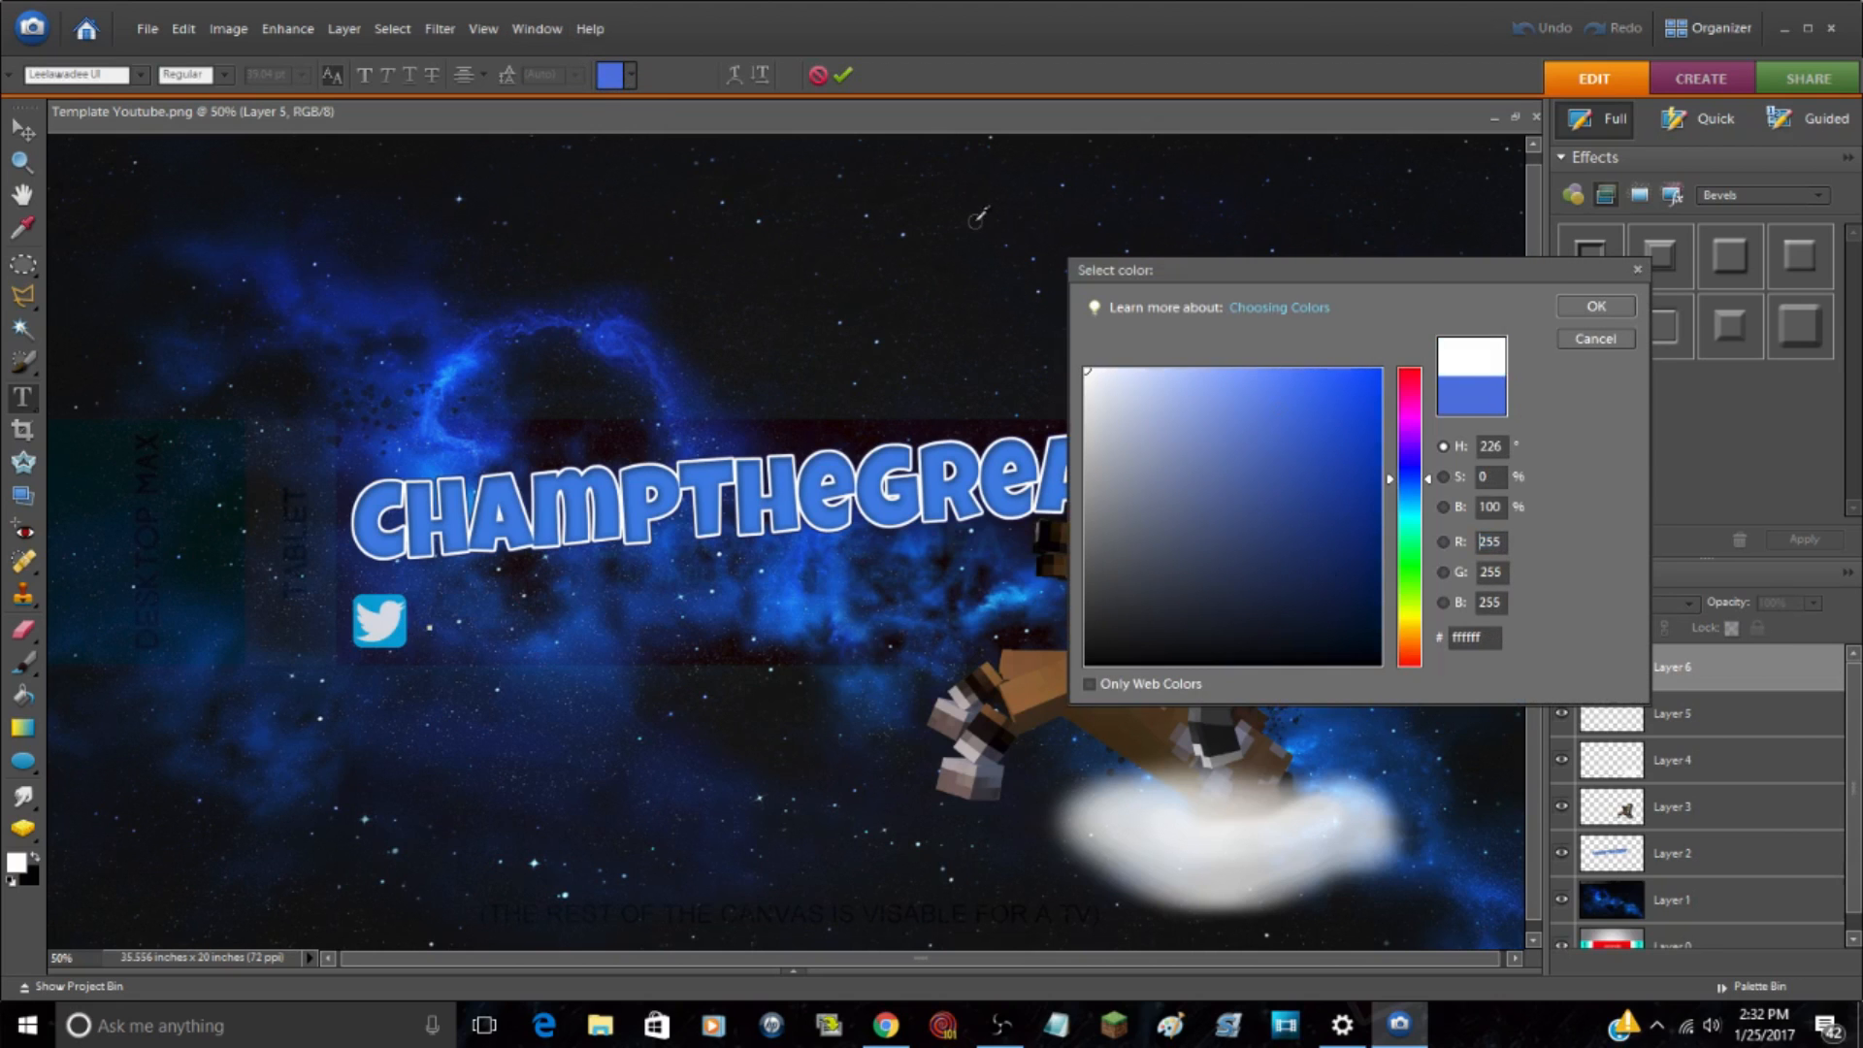
{"action": "left_click", "coordinate": [1594, 309]}
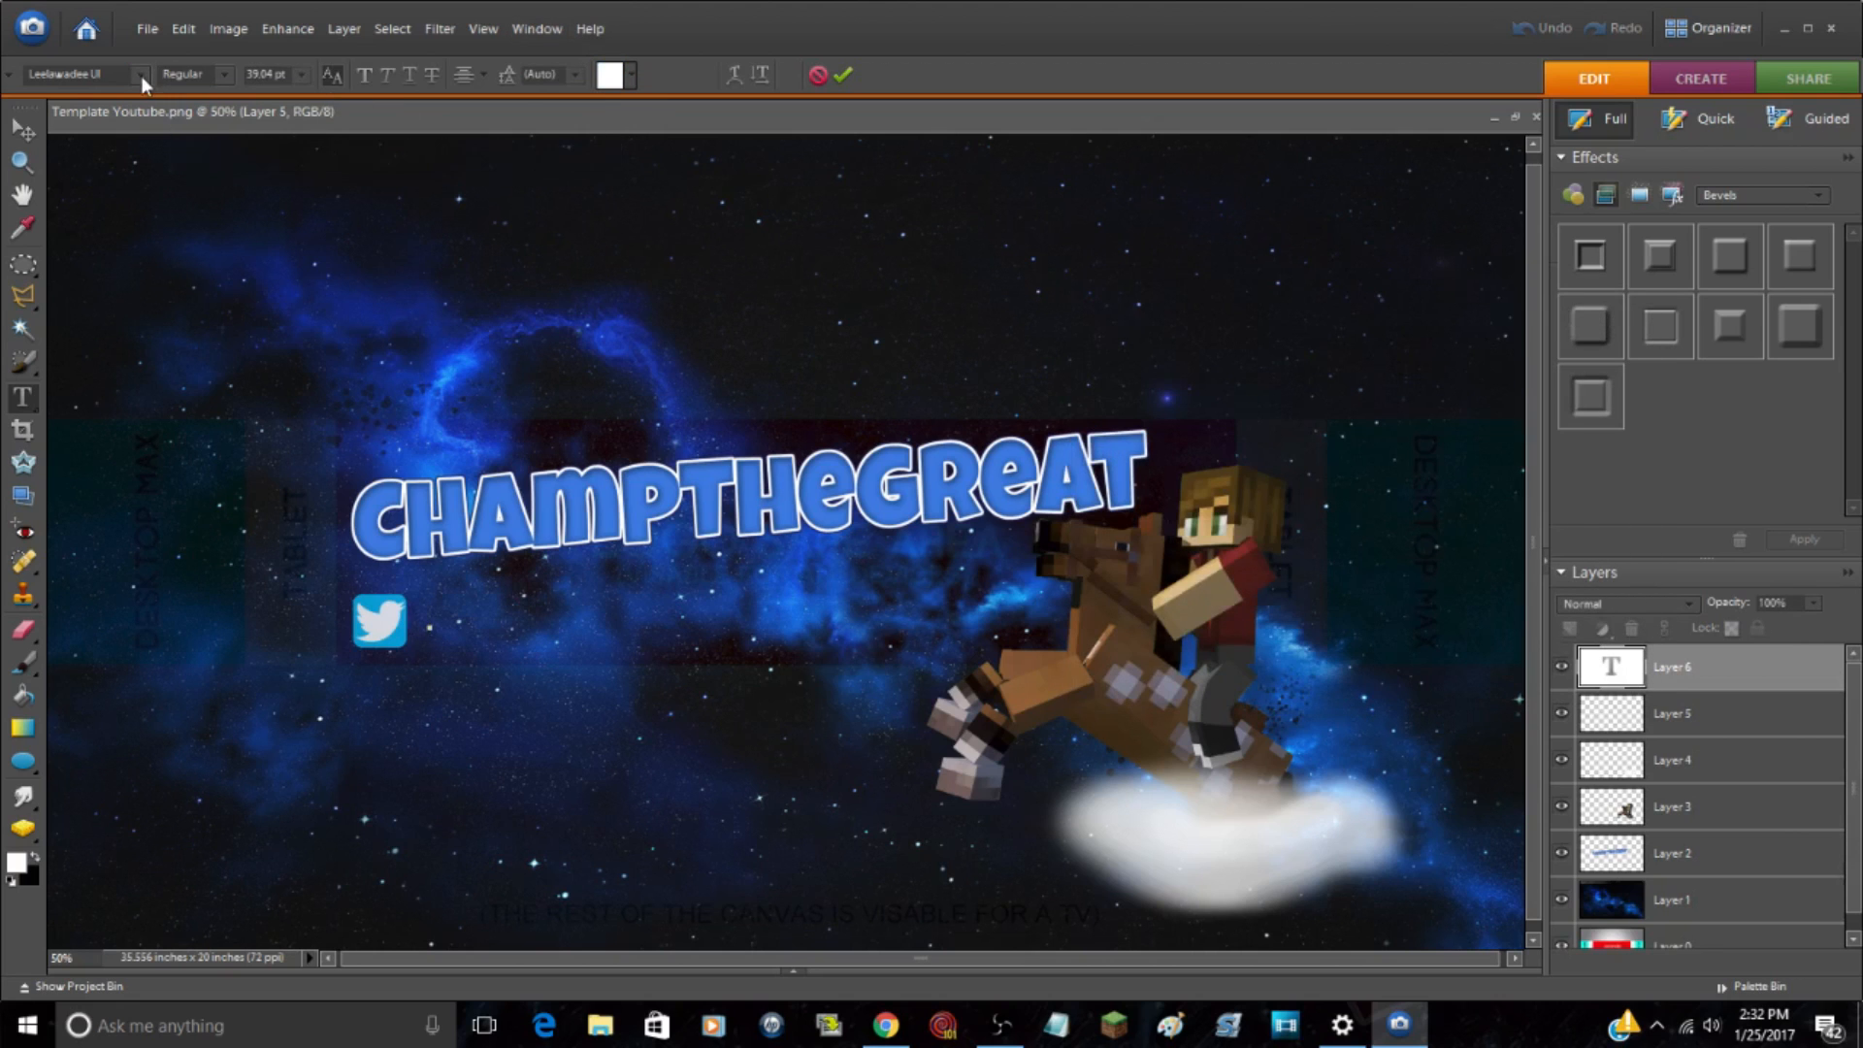
{"action": "left_click", "coordinate": [141, 75]}
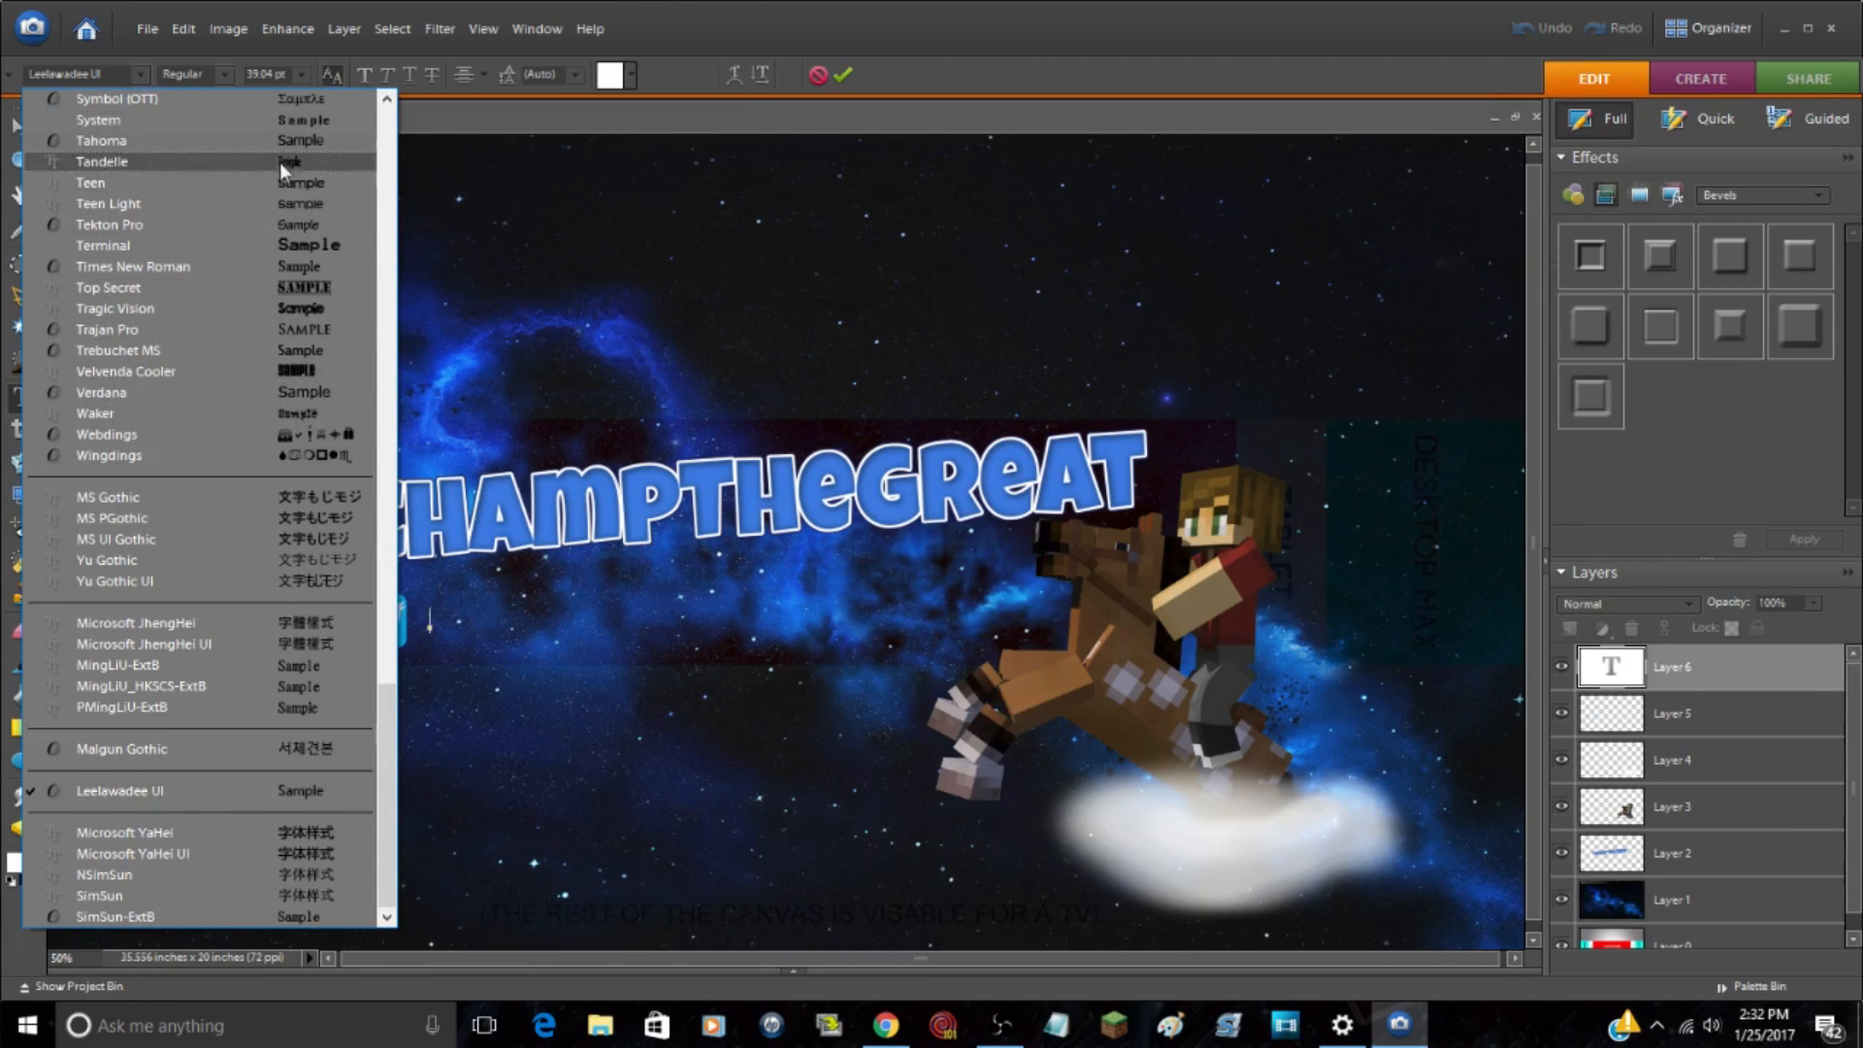
{"action": "left_click", "coordinate": [343, 225]}
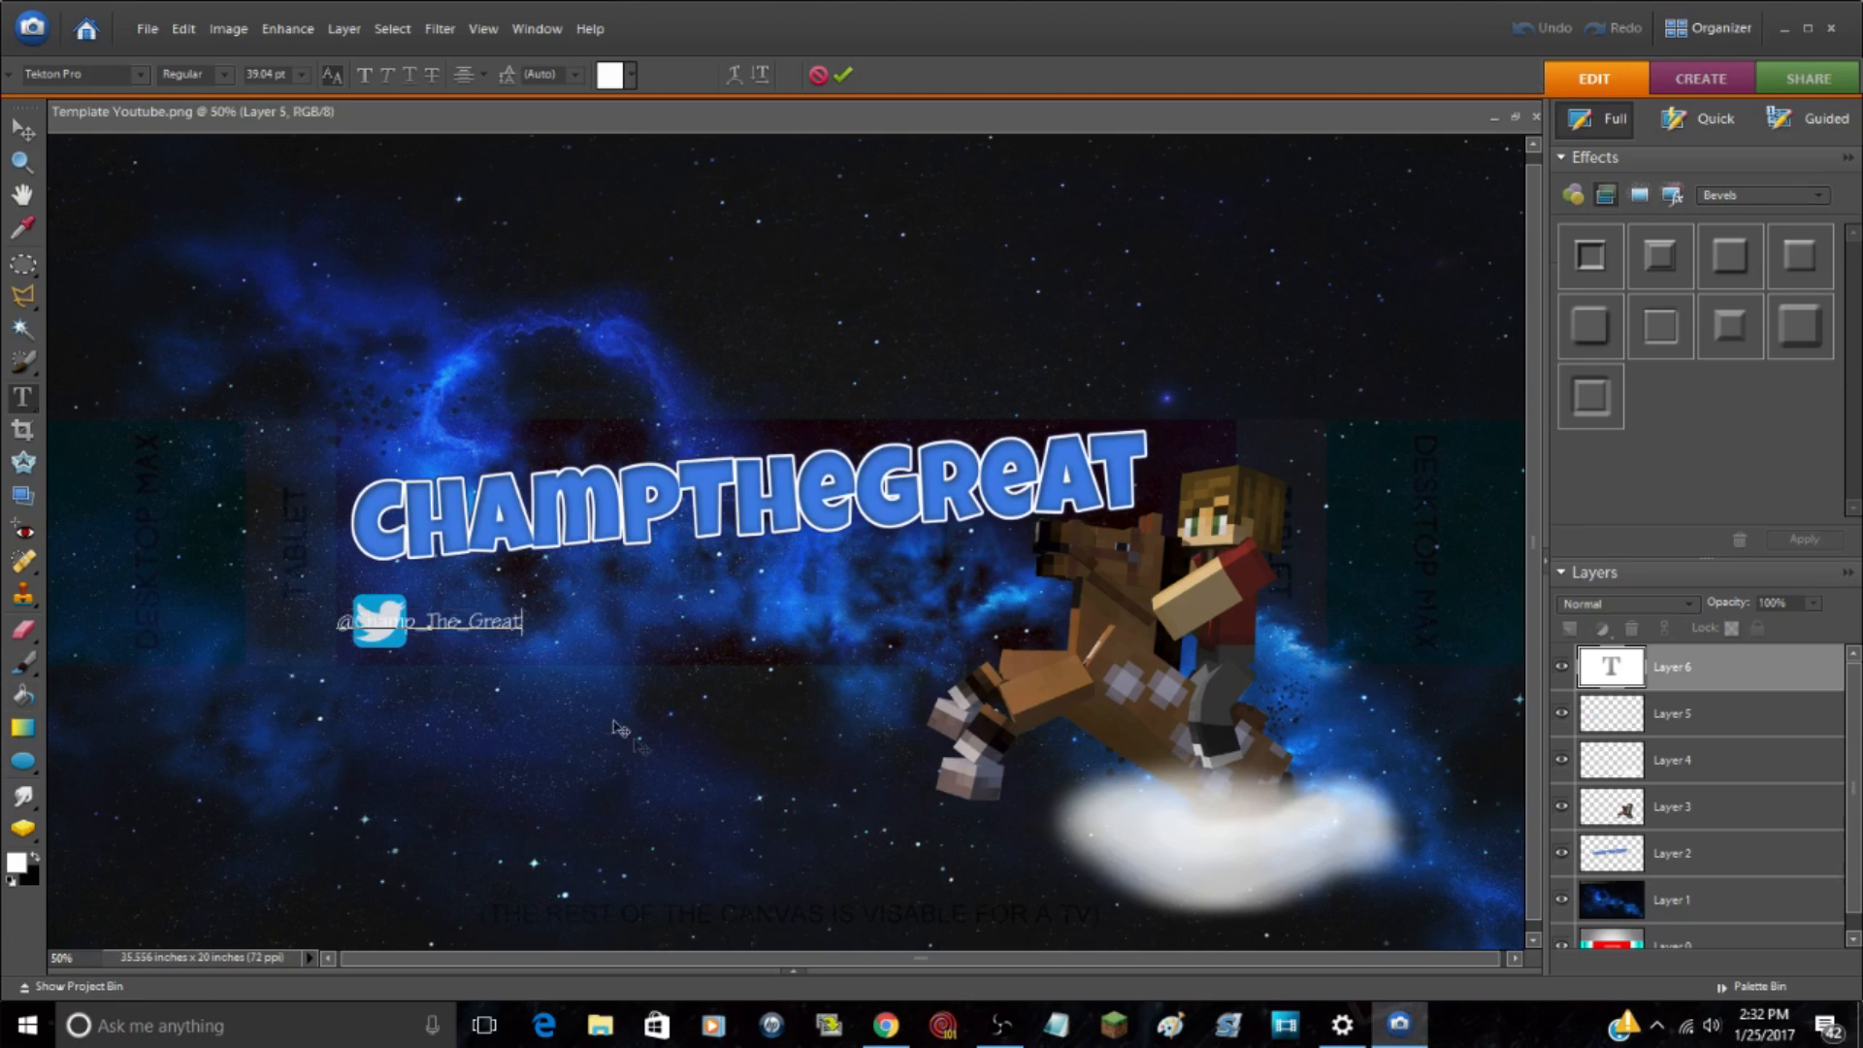
{"action": "left_click_drag", "start_coordinate": [463, 658], "coordinate": [538, 657]}
{"action": "key", "text": "ctrl+Return"}
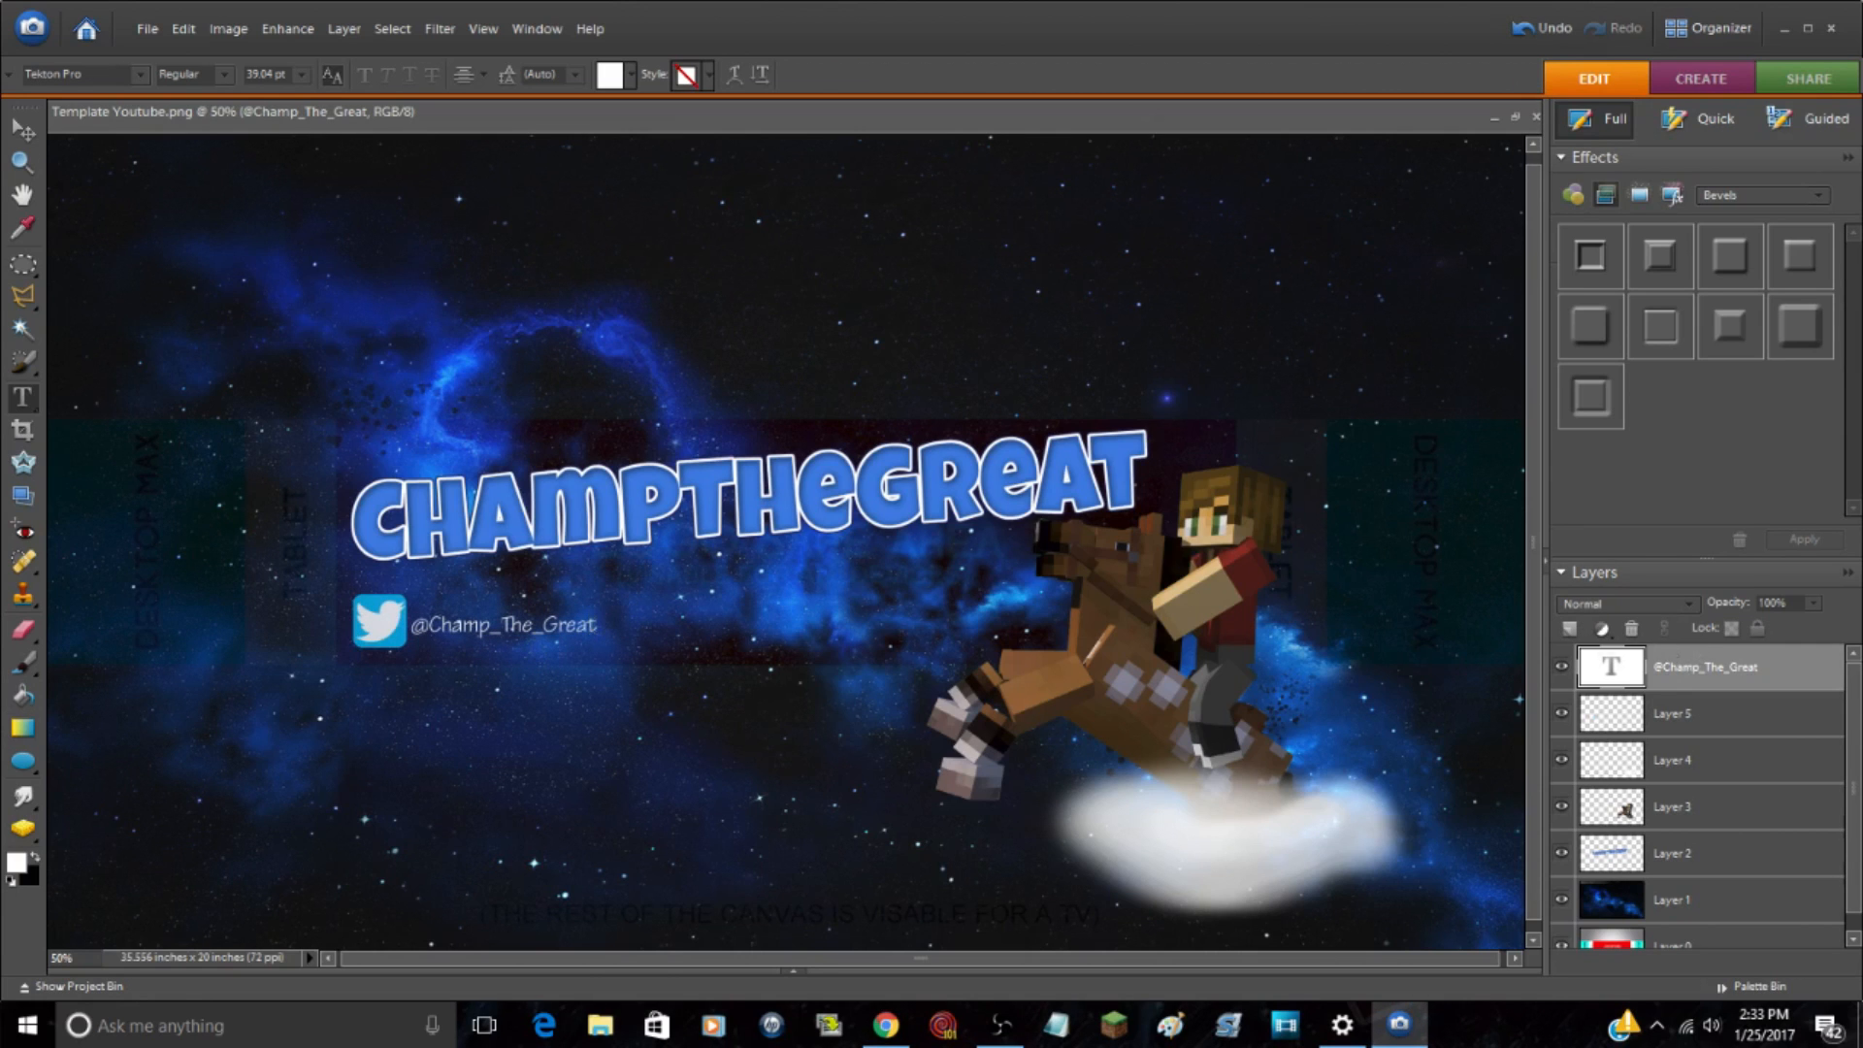
{"action": "left_click", "coordinate": [593, 624]}
{"action": "key", "text": "ctrl+a"}
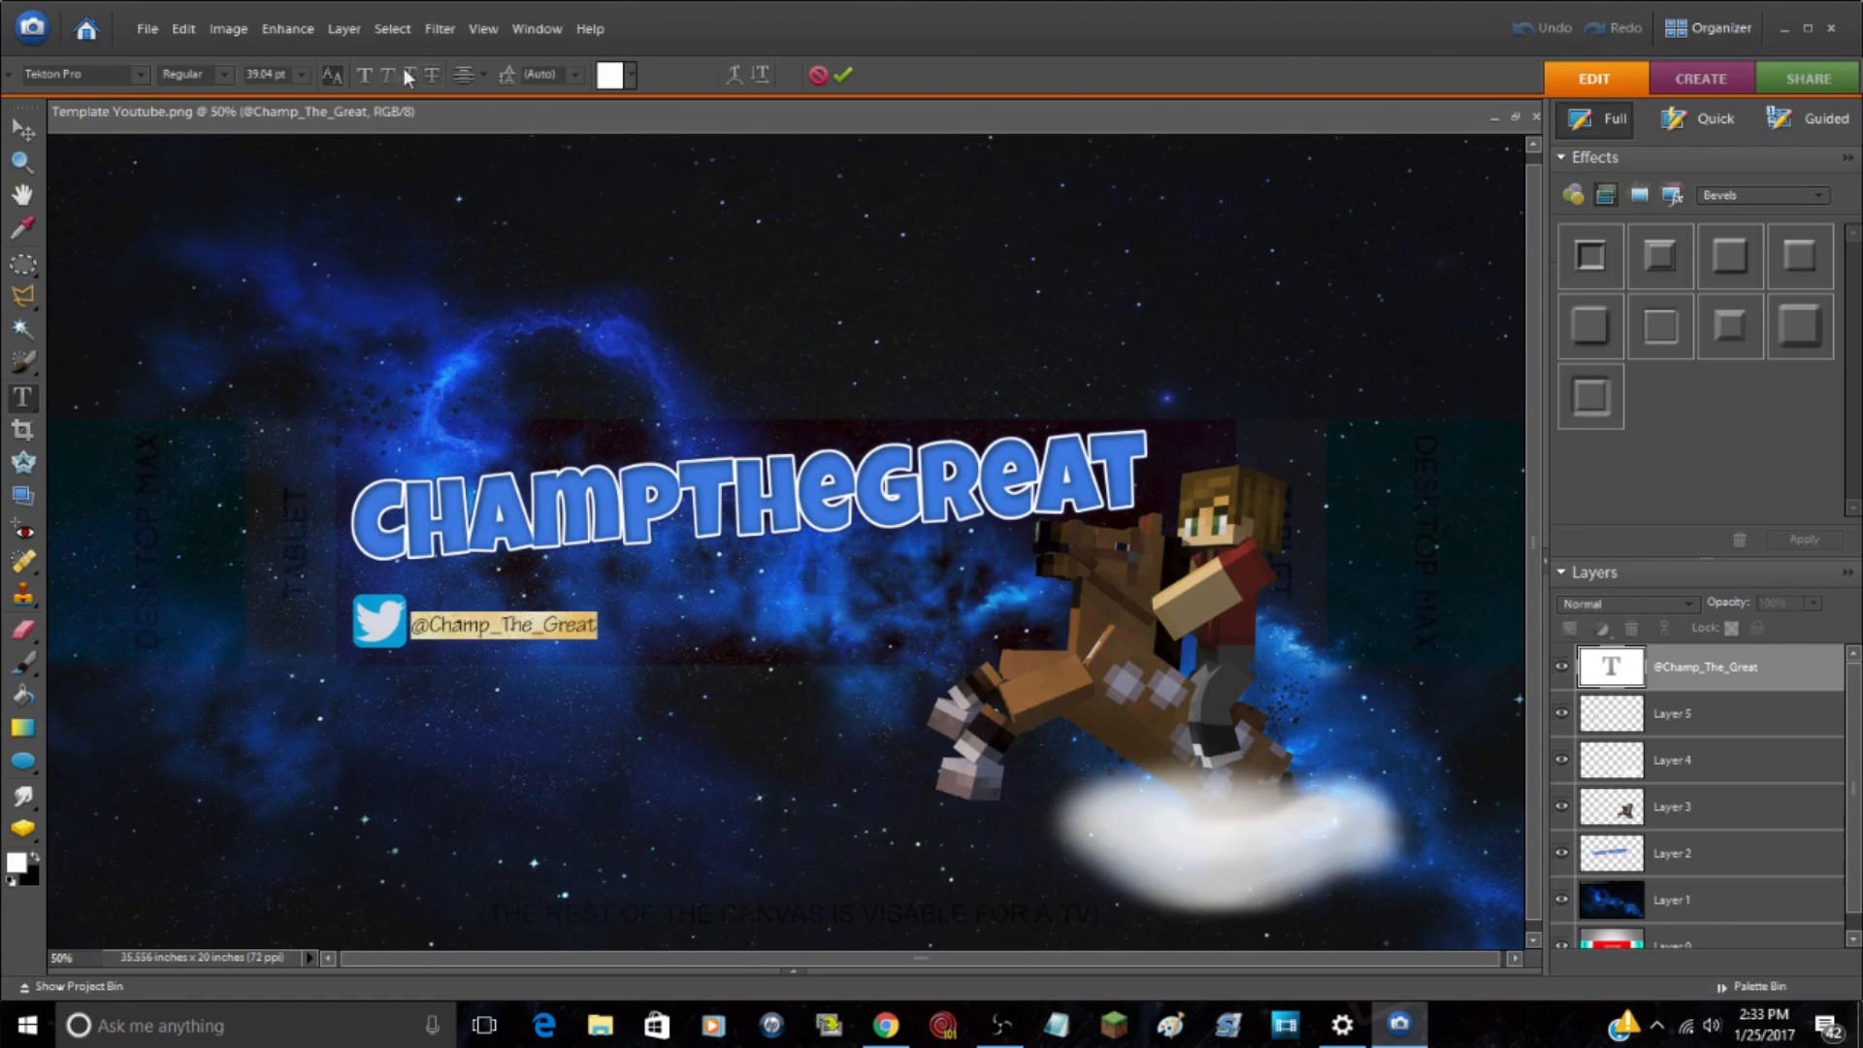
{"action": "left_click", "coordinate": [366, 73]}
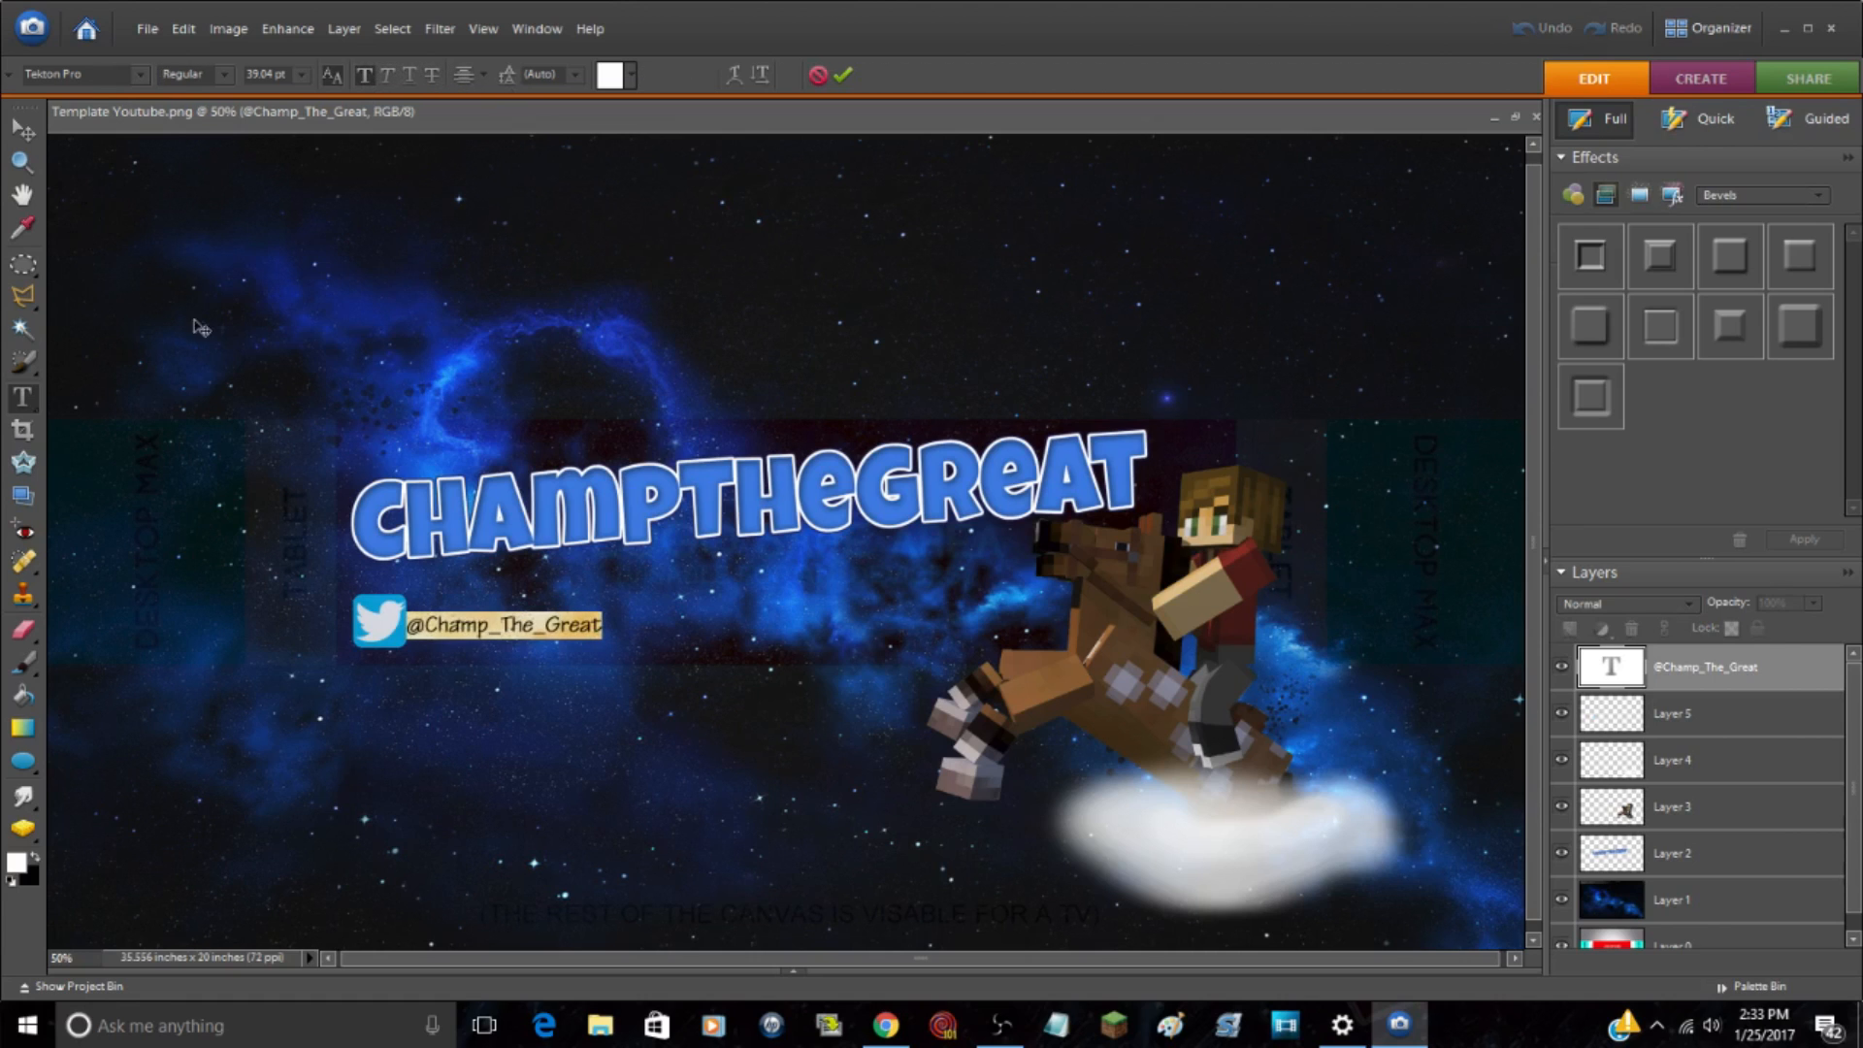
{"action": "left_click_drag", "start_coordinate": [504, 669], "coordinate": [507, 666]}
{"action": "left_click", "coordinate": [506, 666]}
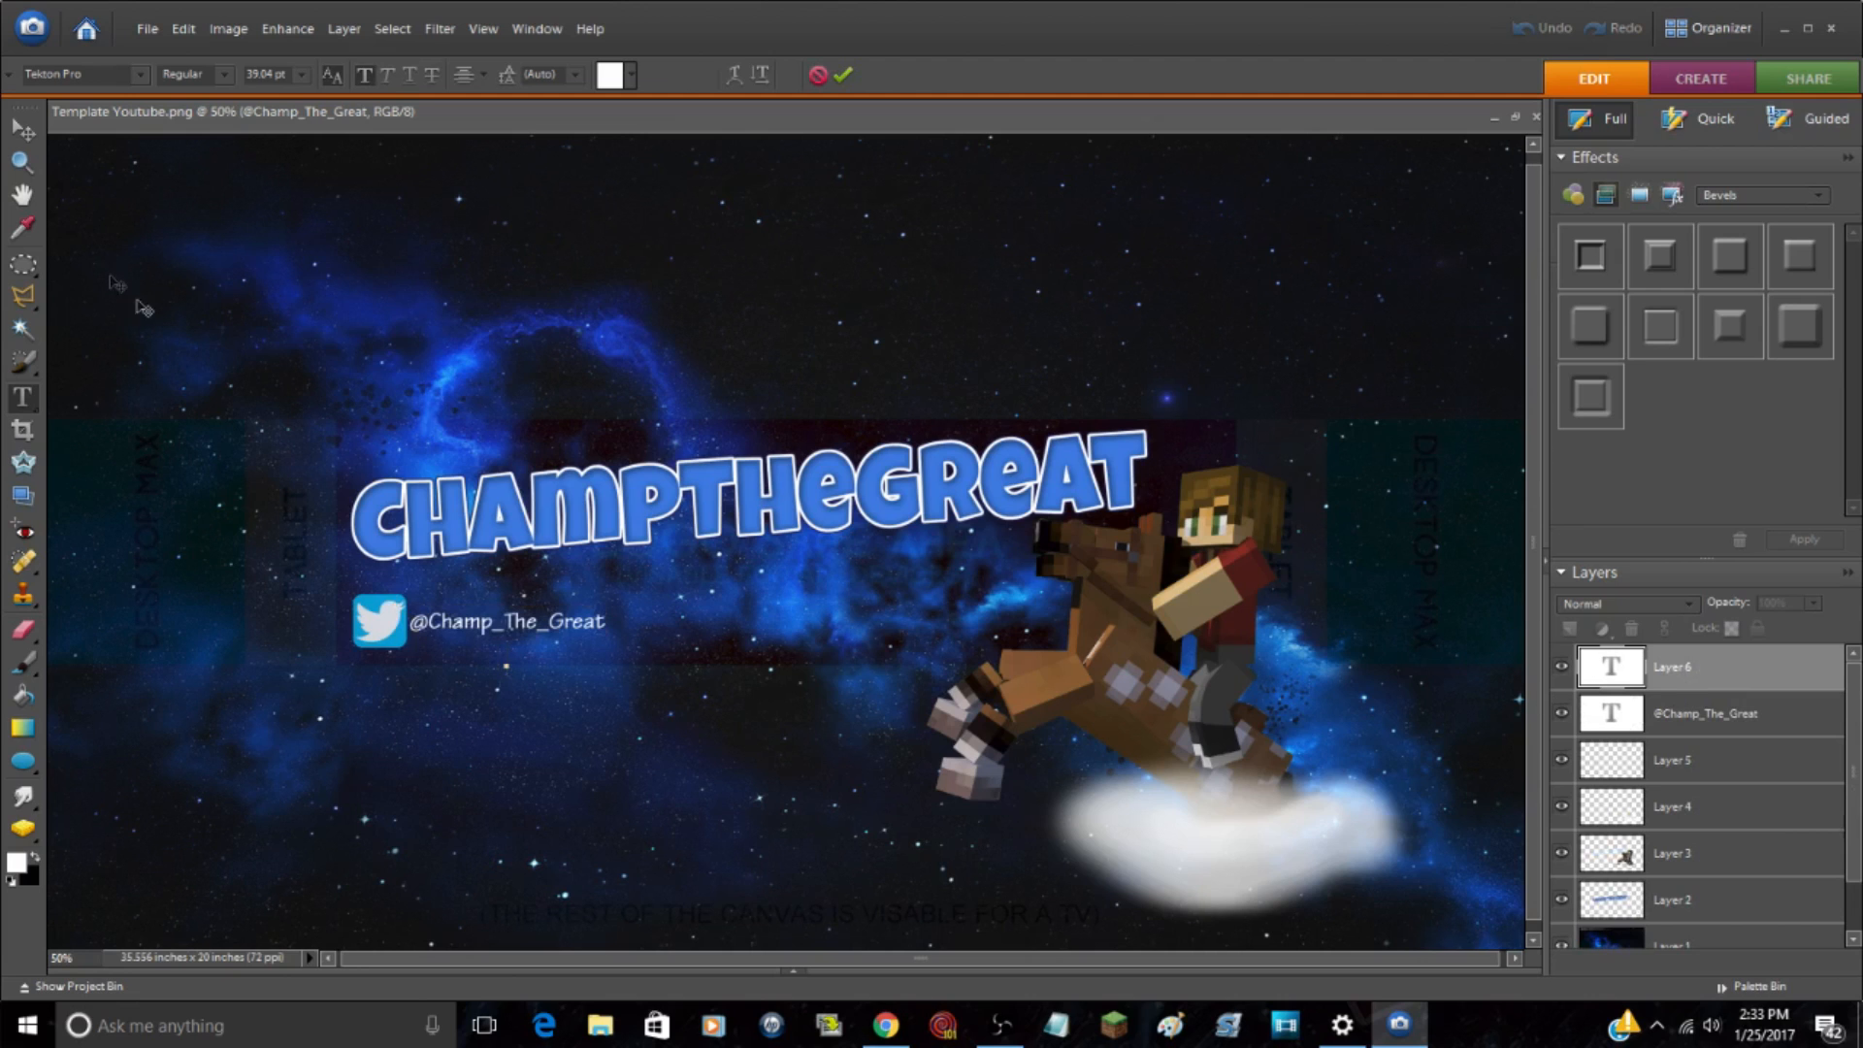
{"action": "left_click", "coordinate": [23, 130]}
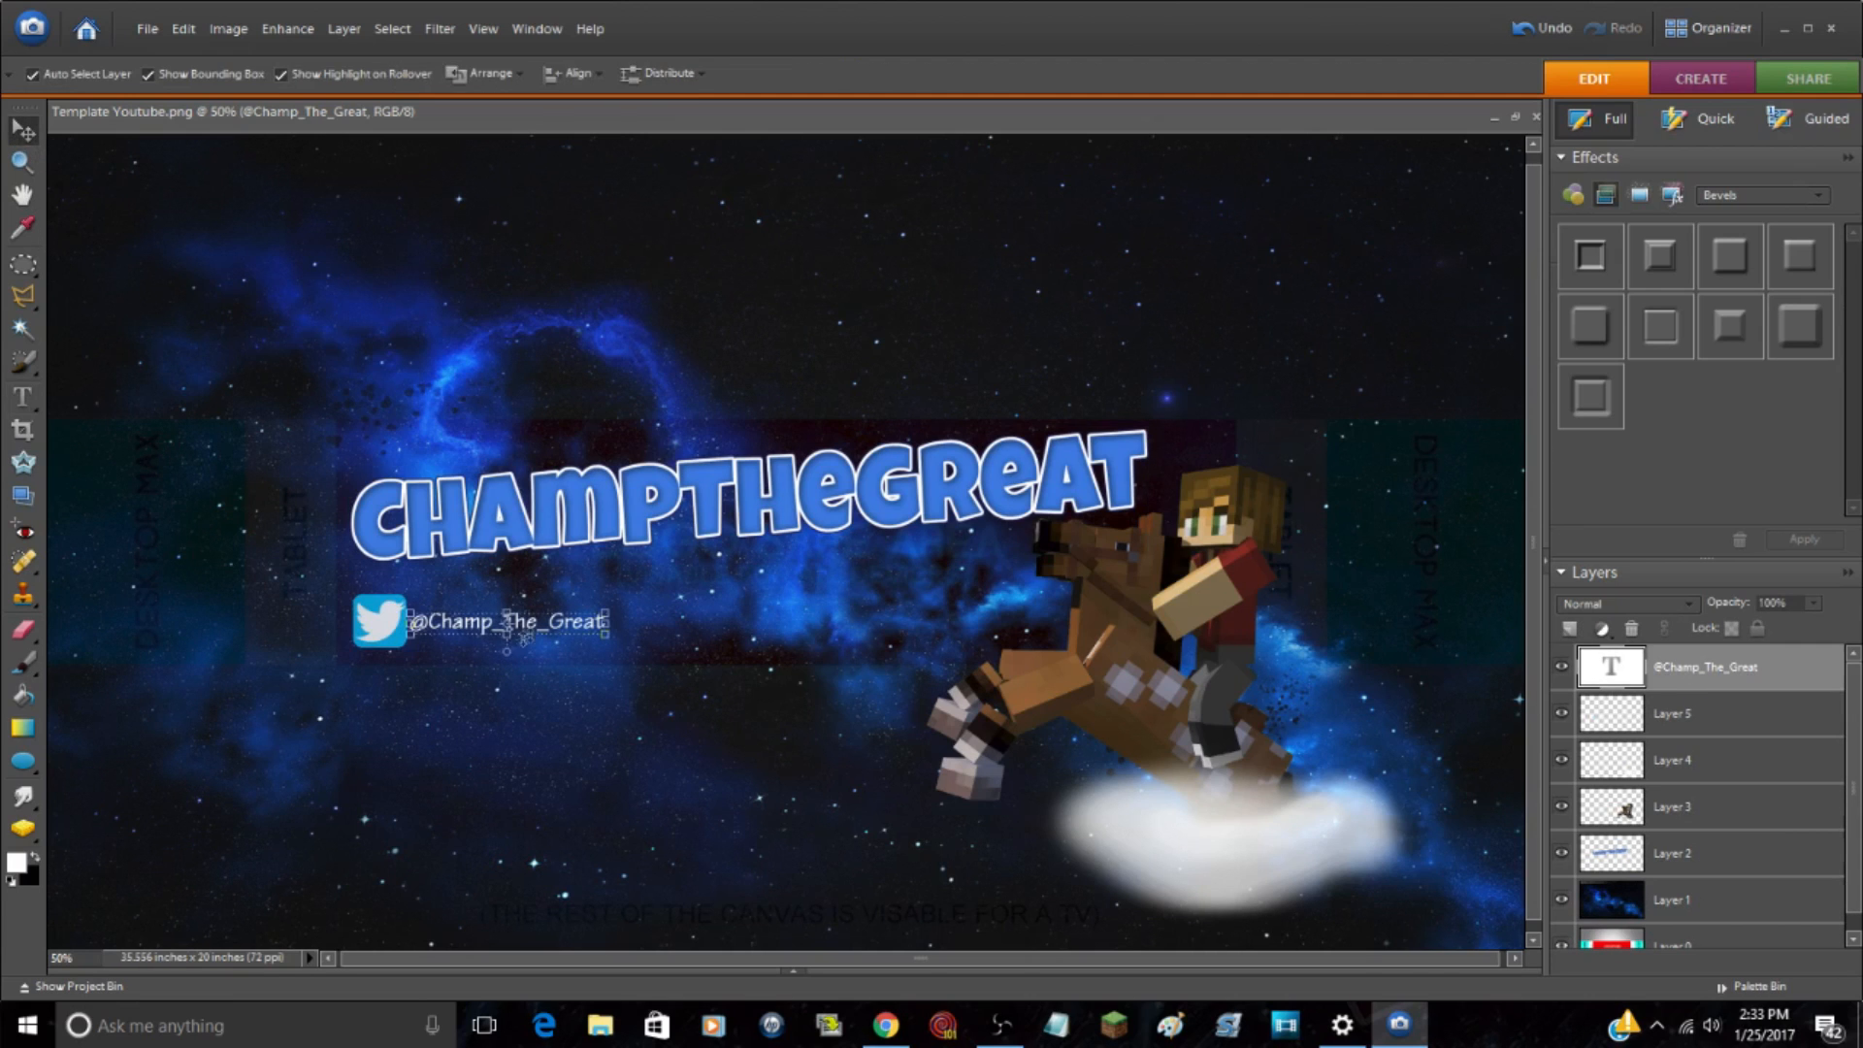
{"action": "left_click_drag", "start_coordinate": [538, 628], "coordinate": [660, 662]}
{"action": "key", "text": "Return"}
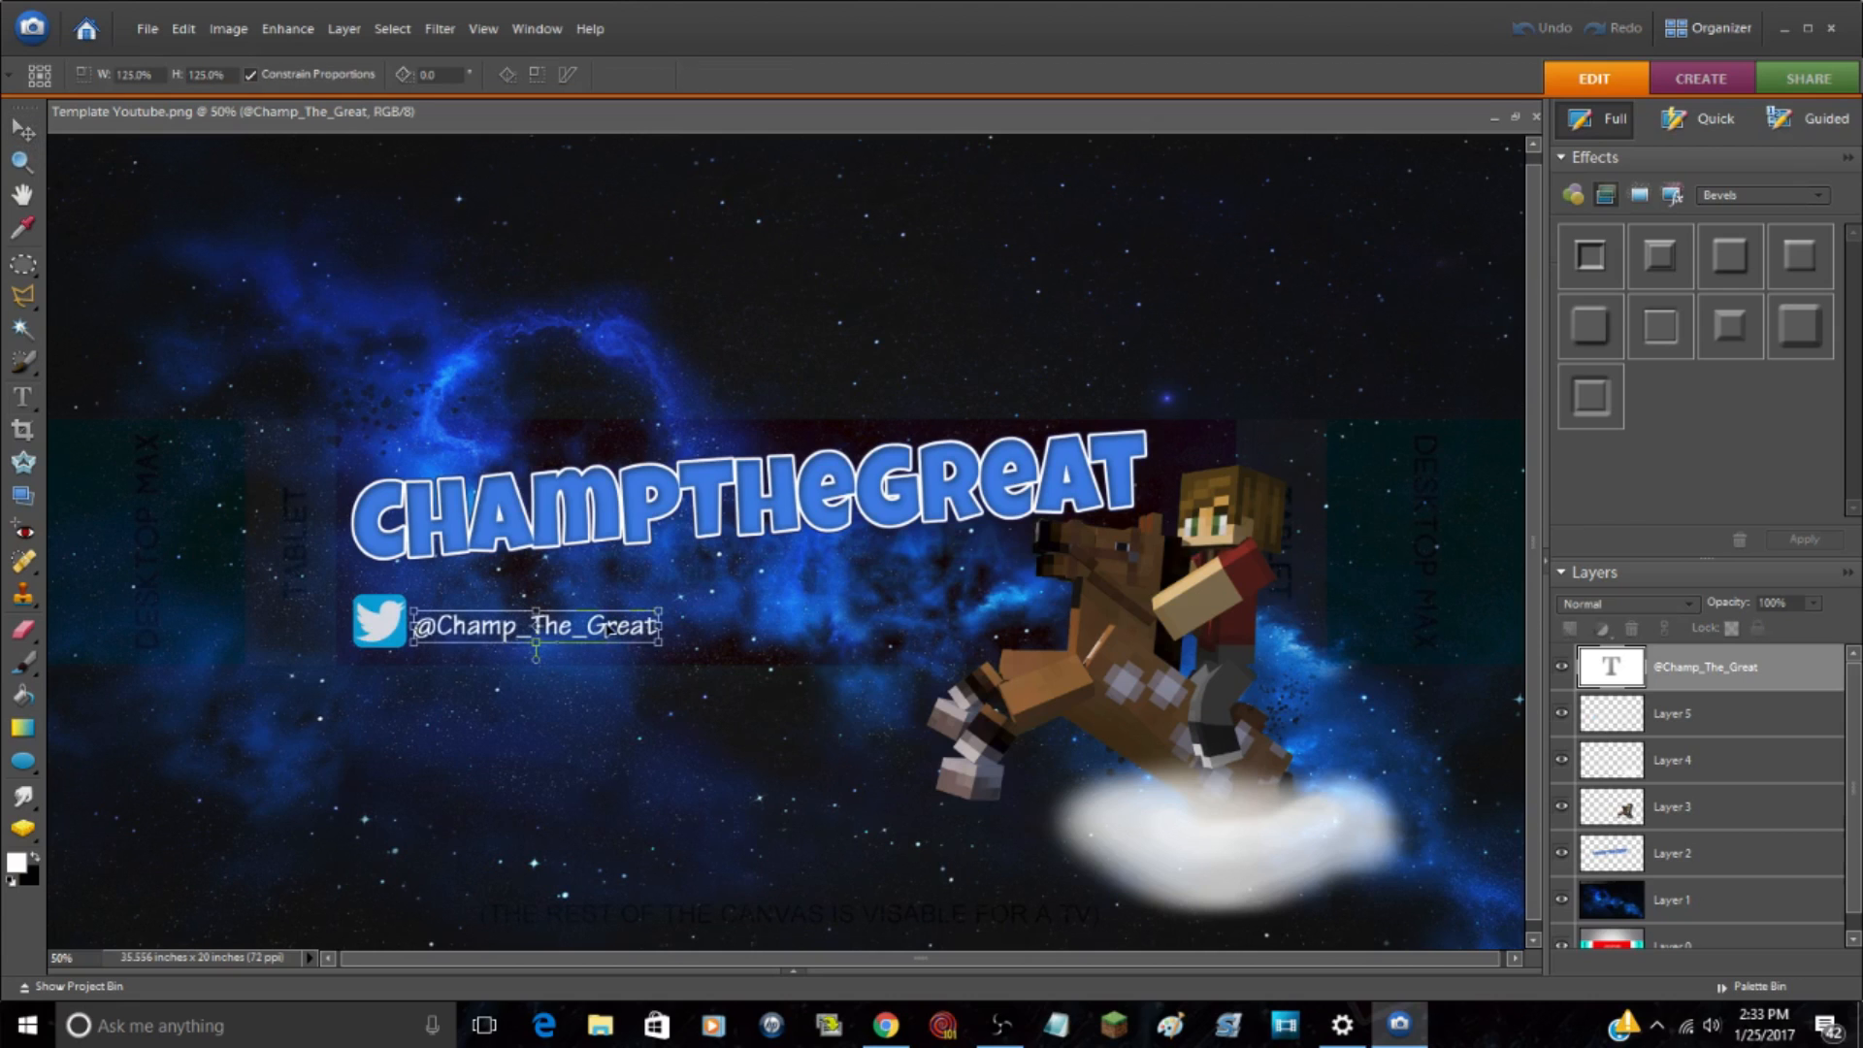
Step: Nudge the enlarged handle text slightly up and left to line up with the Twitter logo, and commit the transformation
{"action": "key", "text": "Up"}
{"action": "key", "text": "Up"}
{"action": "key", "text": "Up"}
{"action": "key", "text": "Up"}
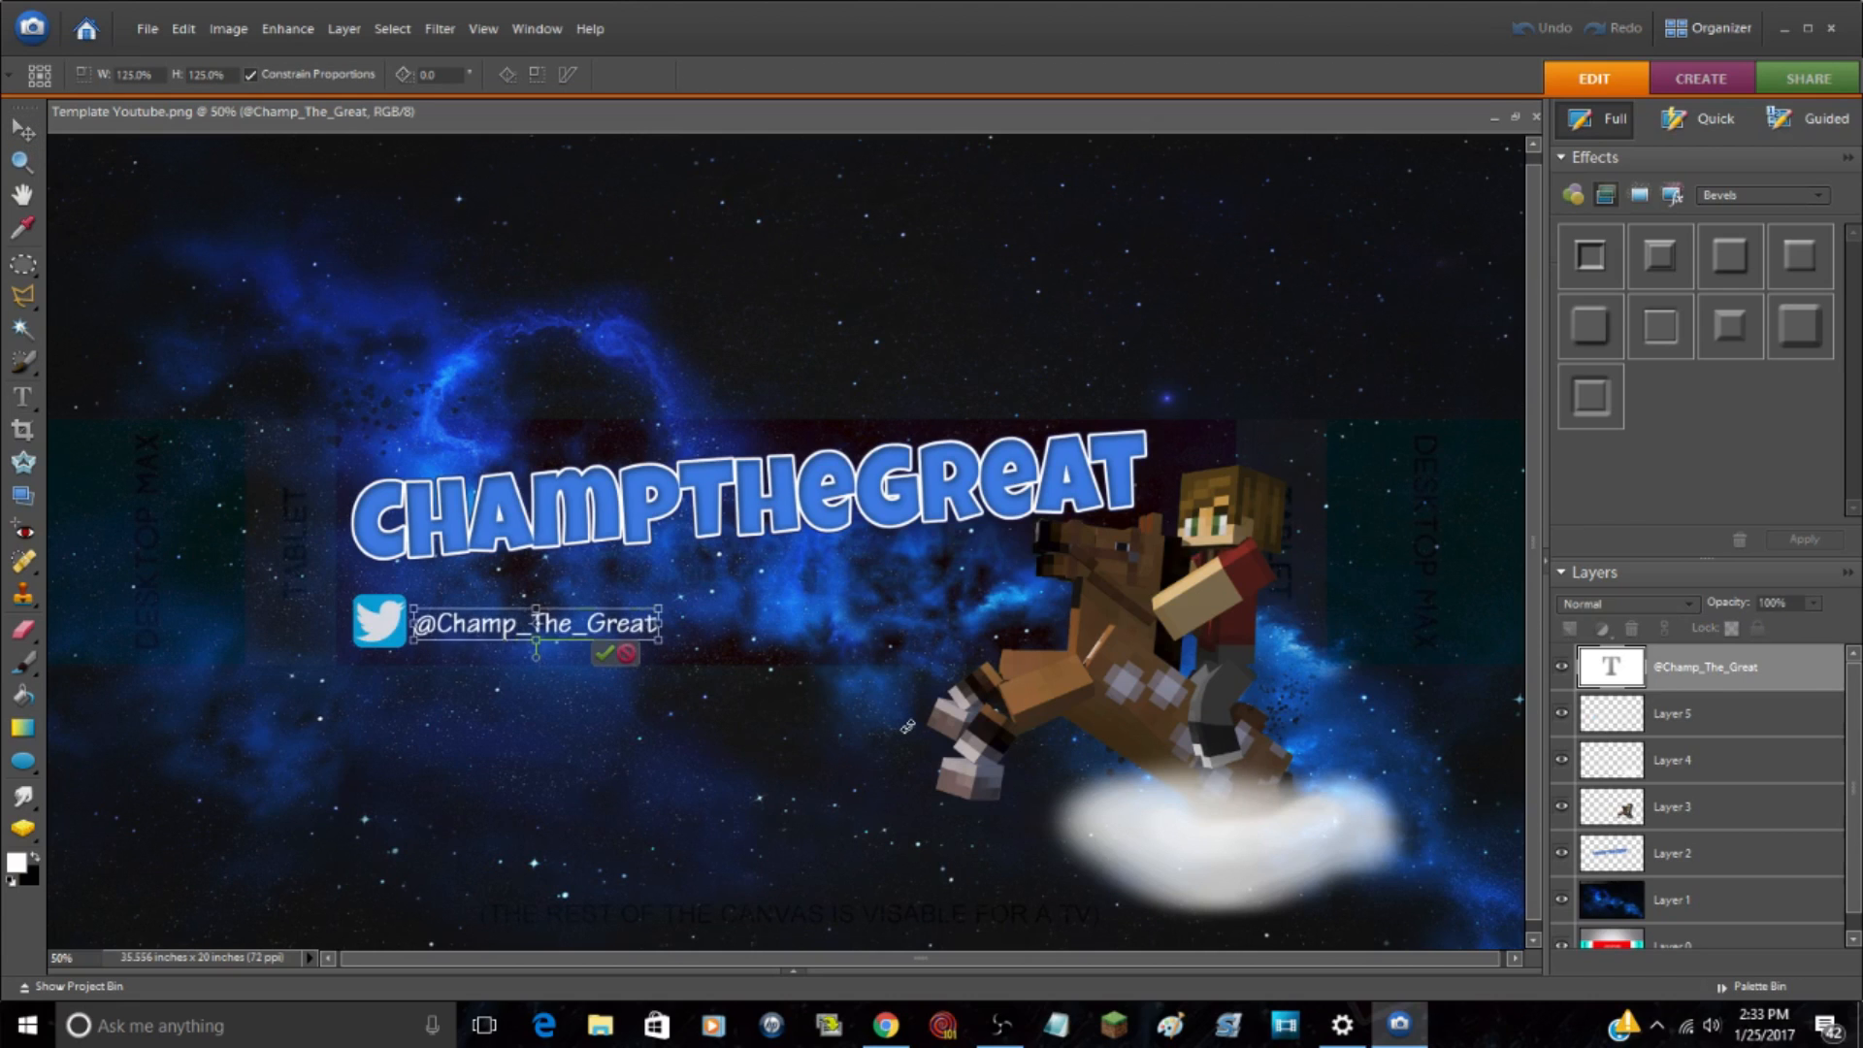
{"action": "key", "text": "Left"}
{"action": "key", "text": "Left"}
{"action": "key", "text": "Left"}
{"action": "key", "text": "Left"}
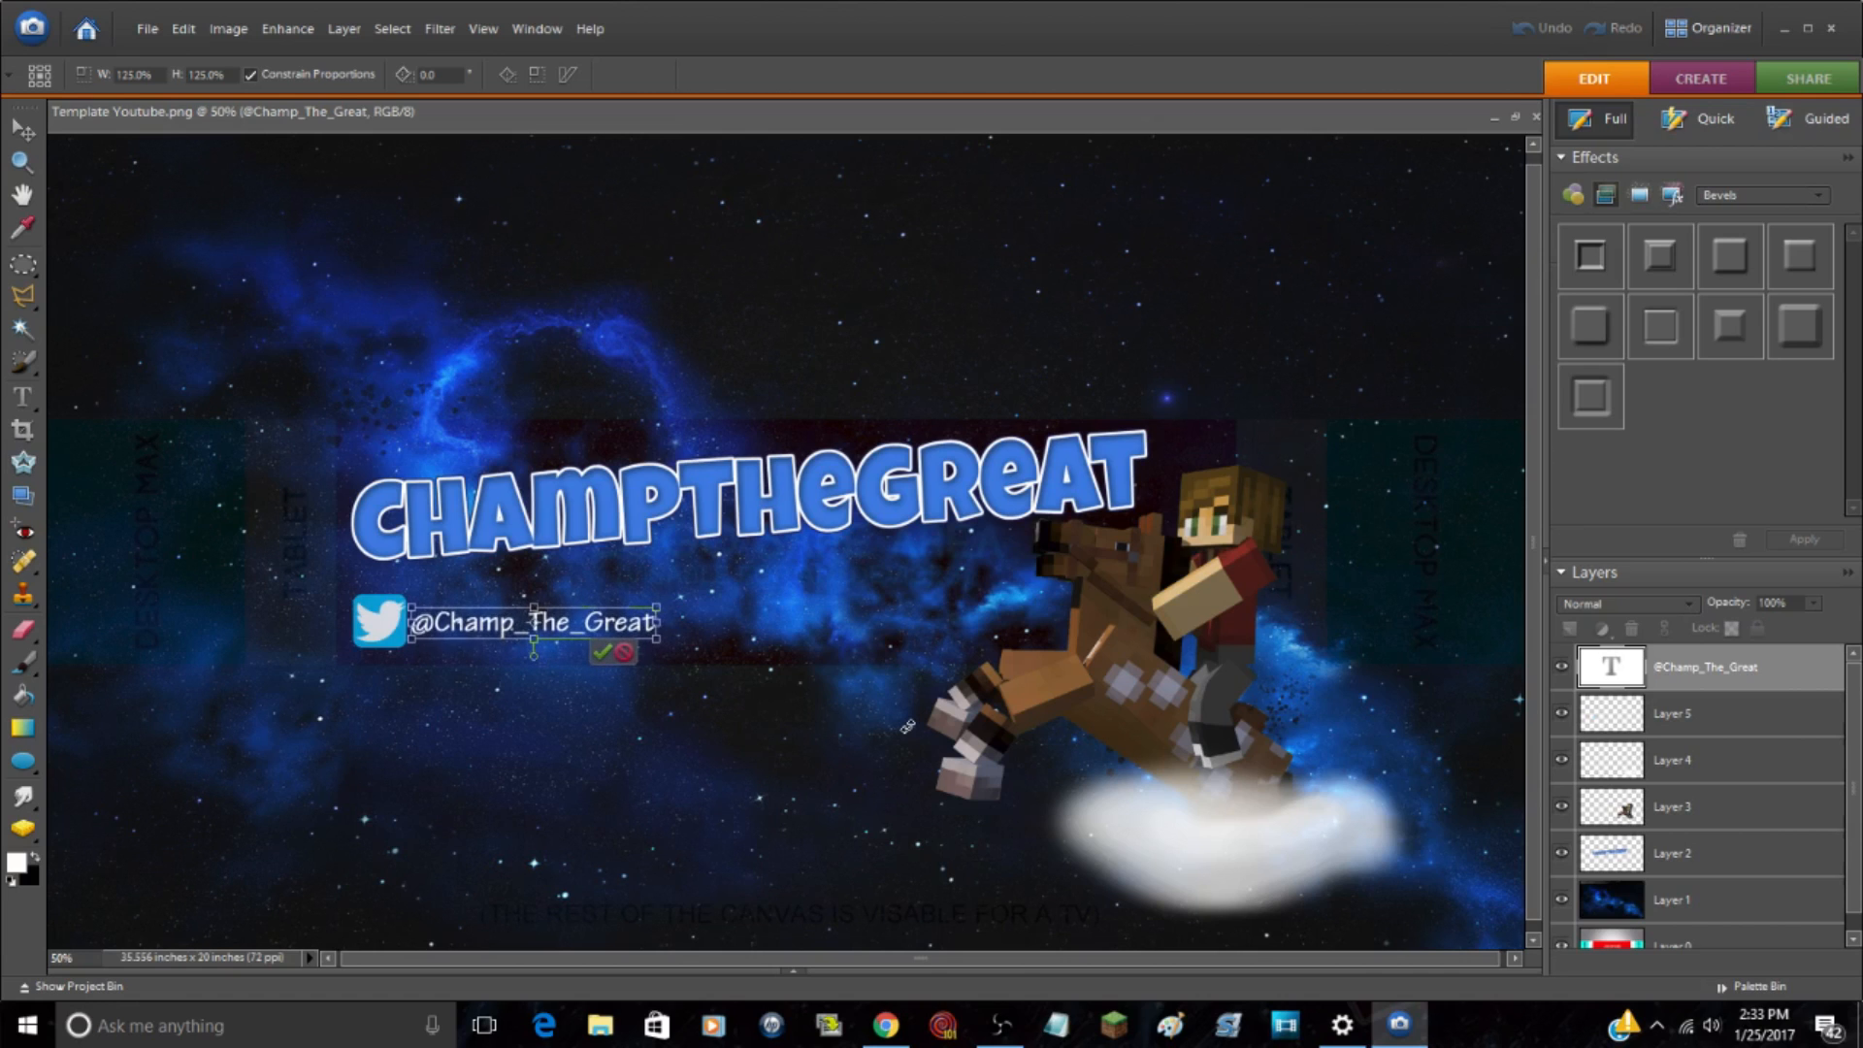
{"action": "left_click", "coordinate": [604, 651]}
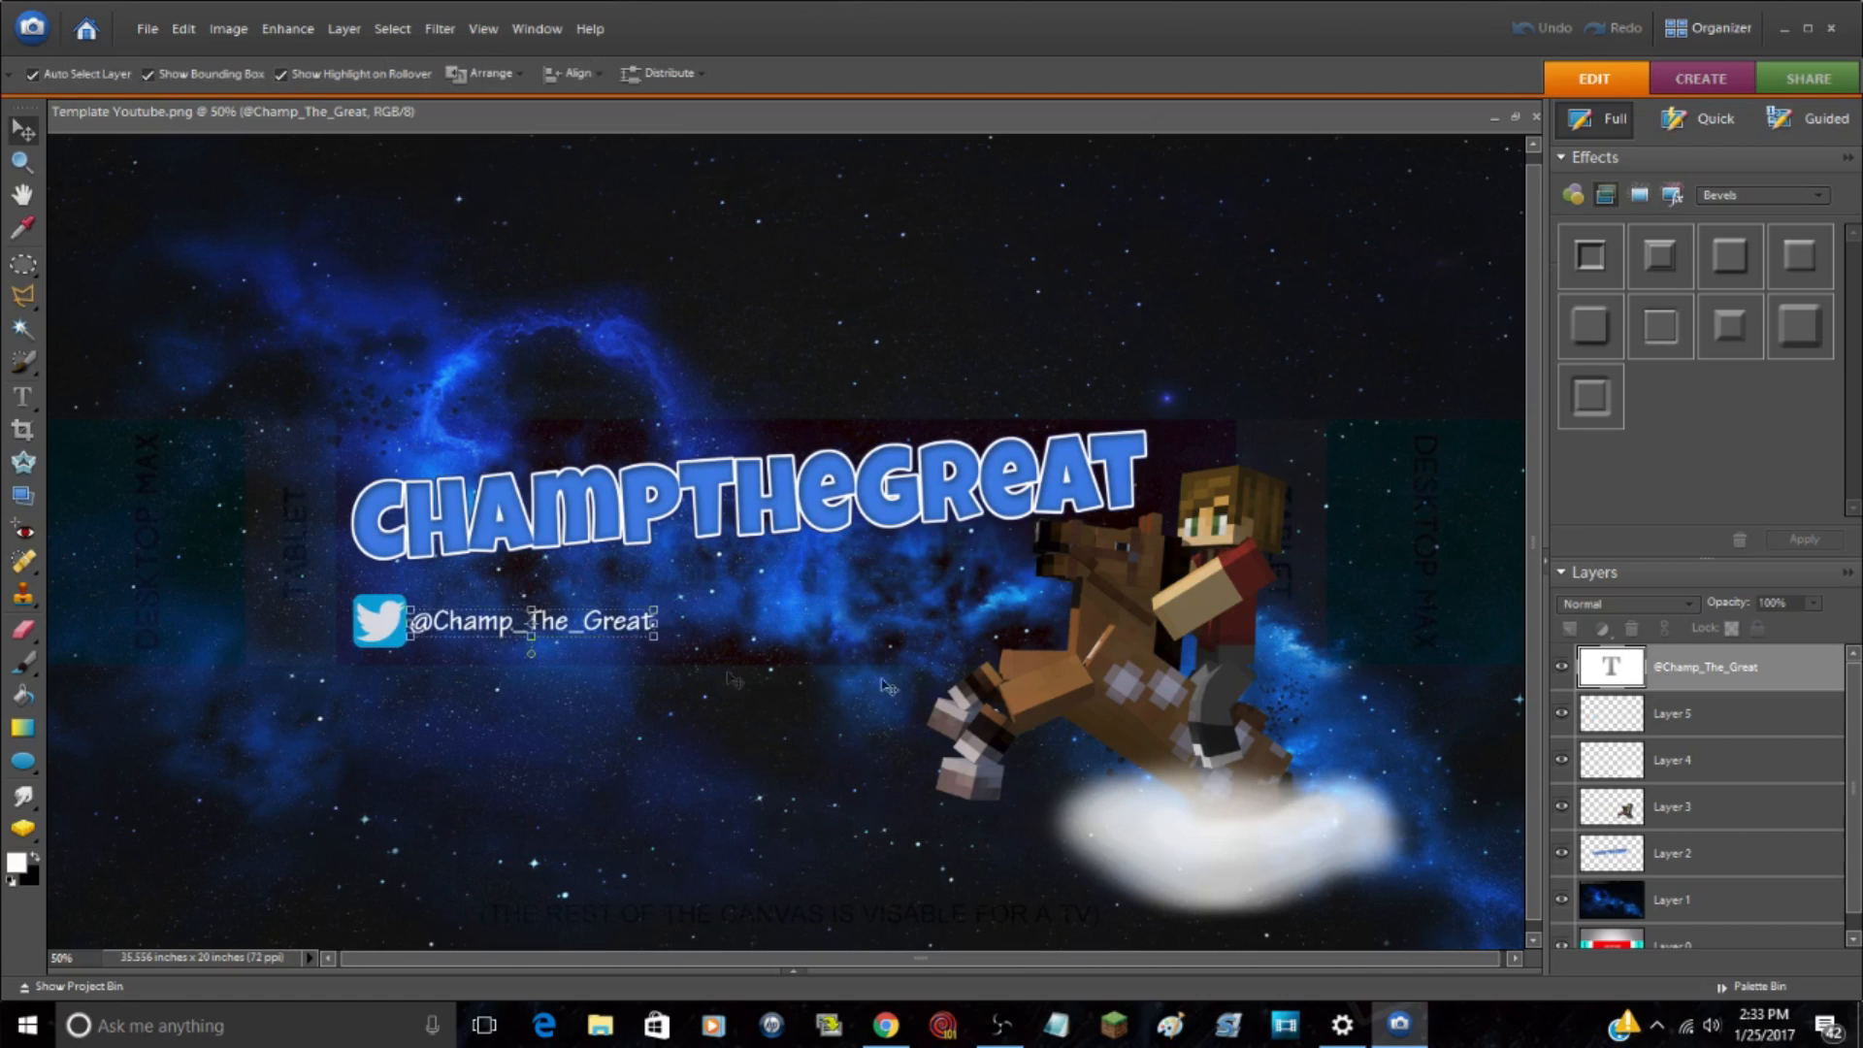
{"action": "scroll", "coordinate": [1653, 903], "scroll_direction": "down", "scroll_amount": 1}
{"action": "scroll", "coordinate": [1653, 898], "scroll_direction": "up", "scroll_amount": 1}
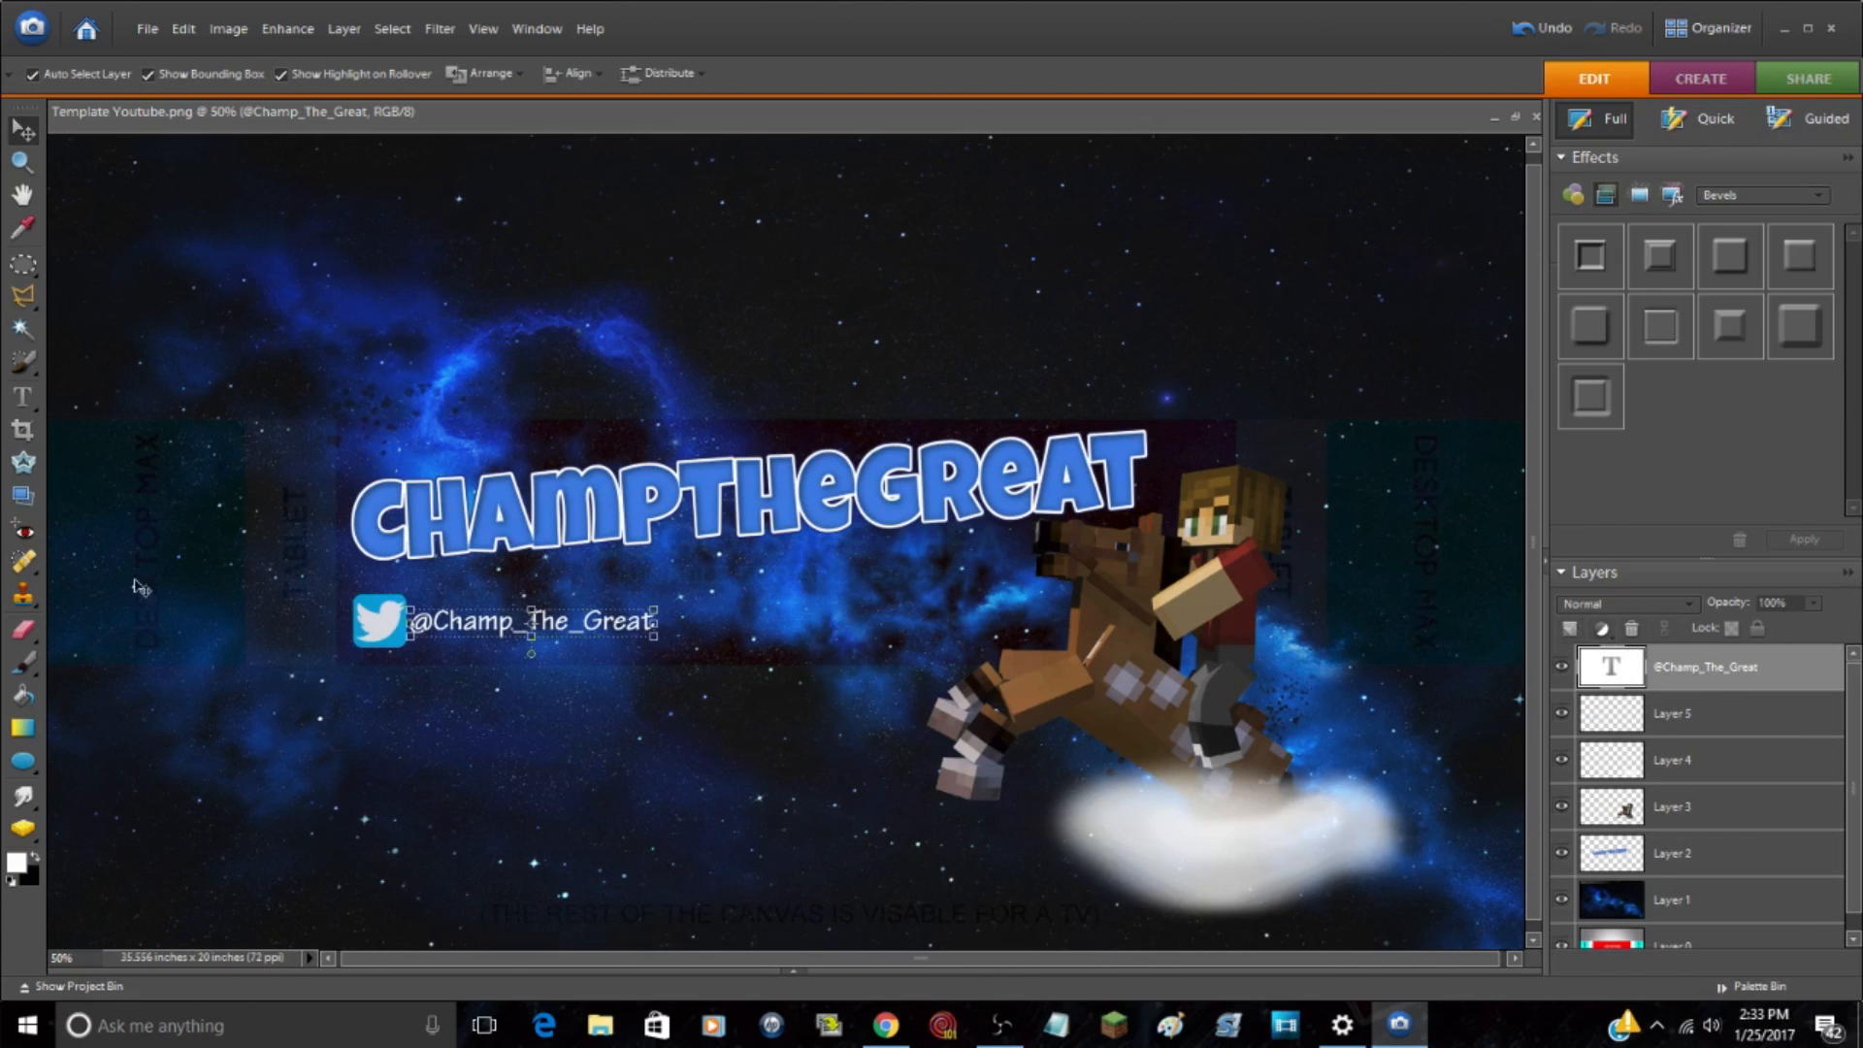
{"action": "left_click", "coordinate": [238, 239]}
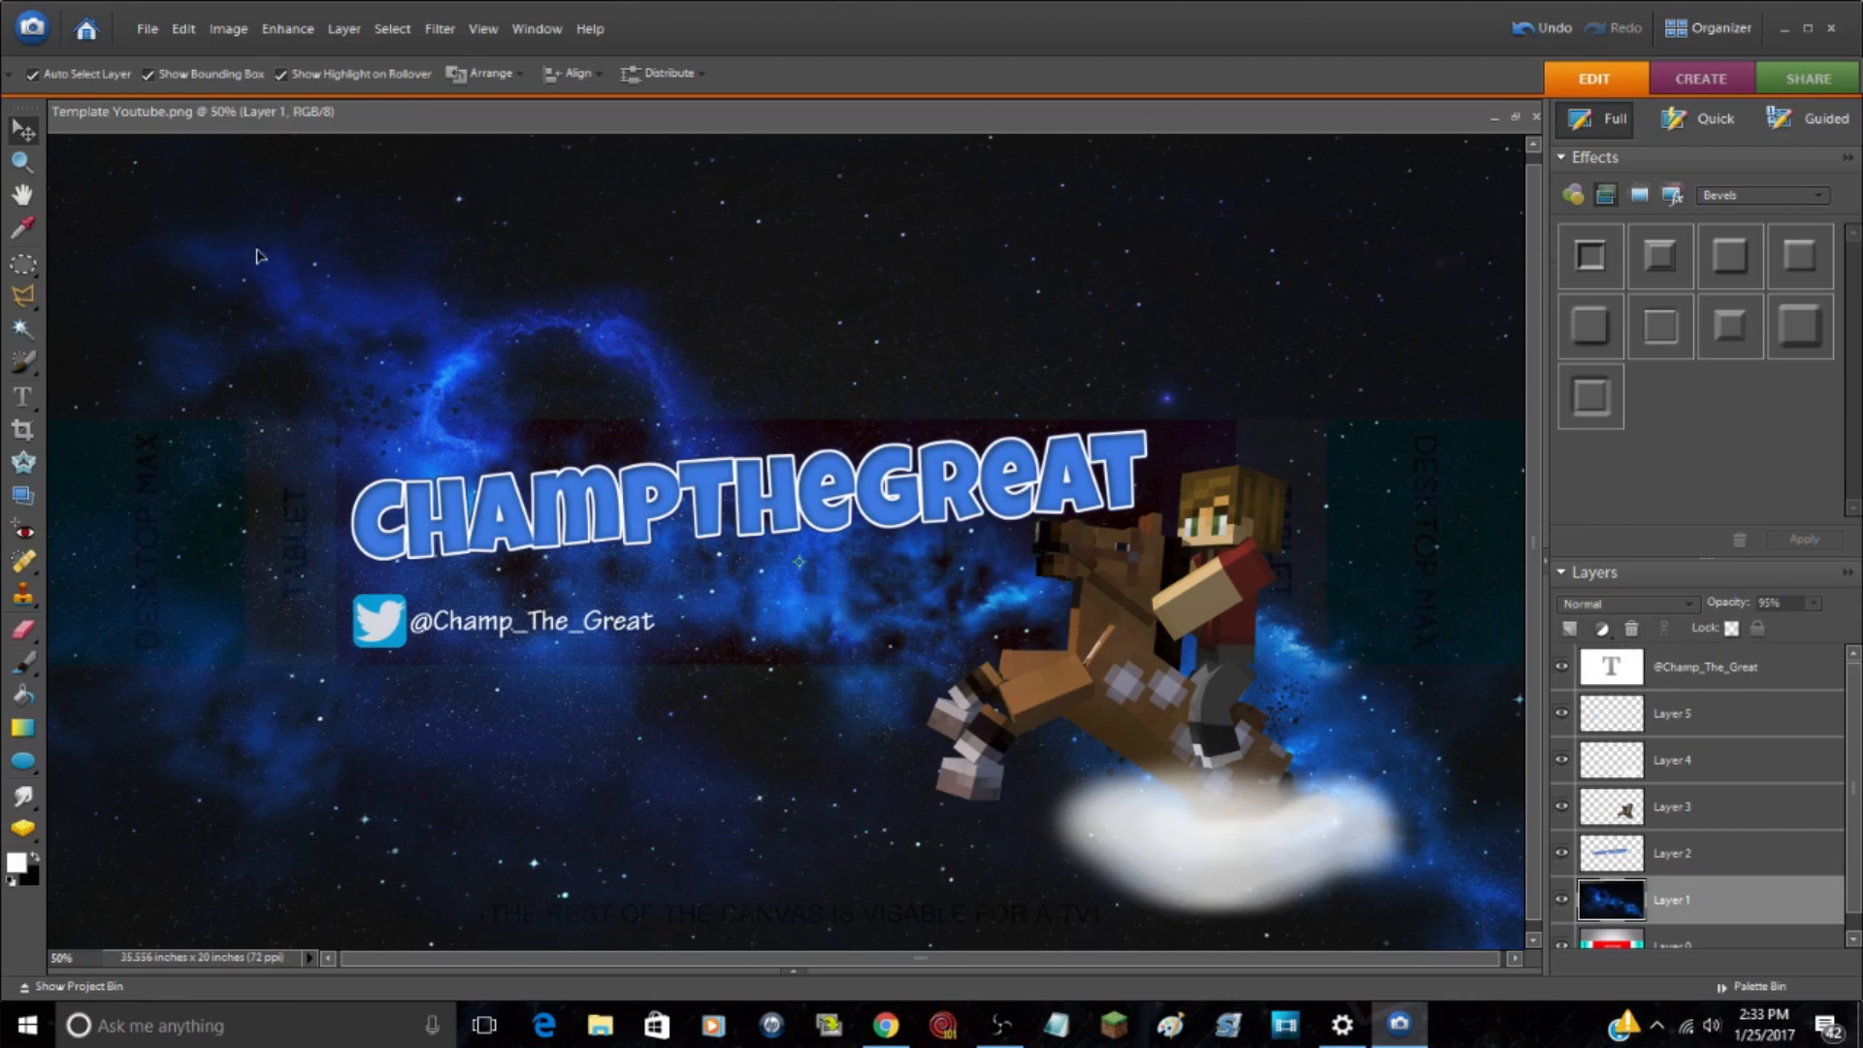
{"action": "left_click", "coordinate": [1737, 682]}
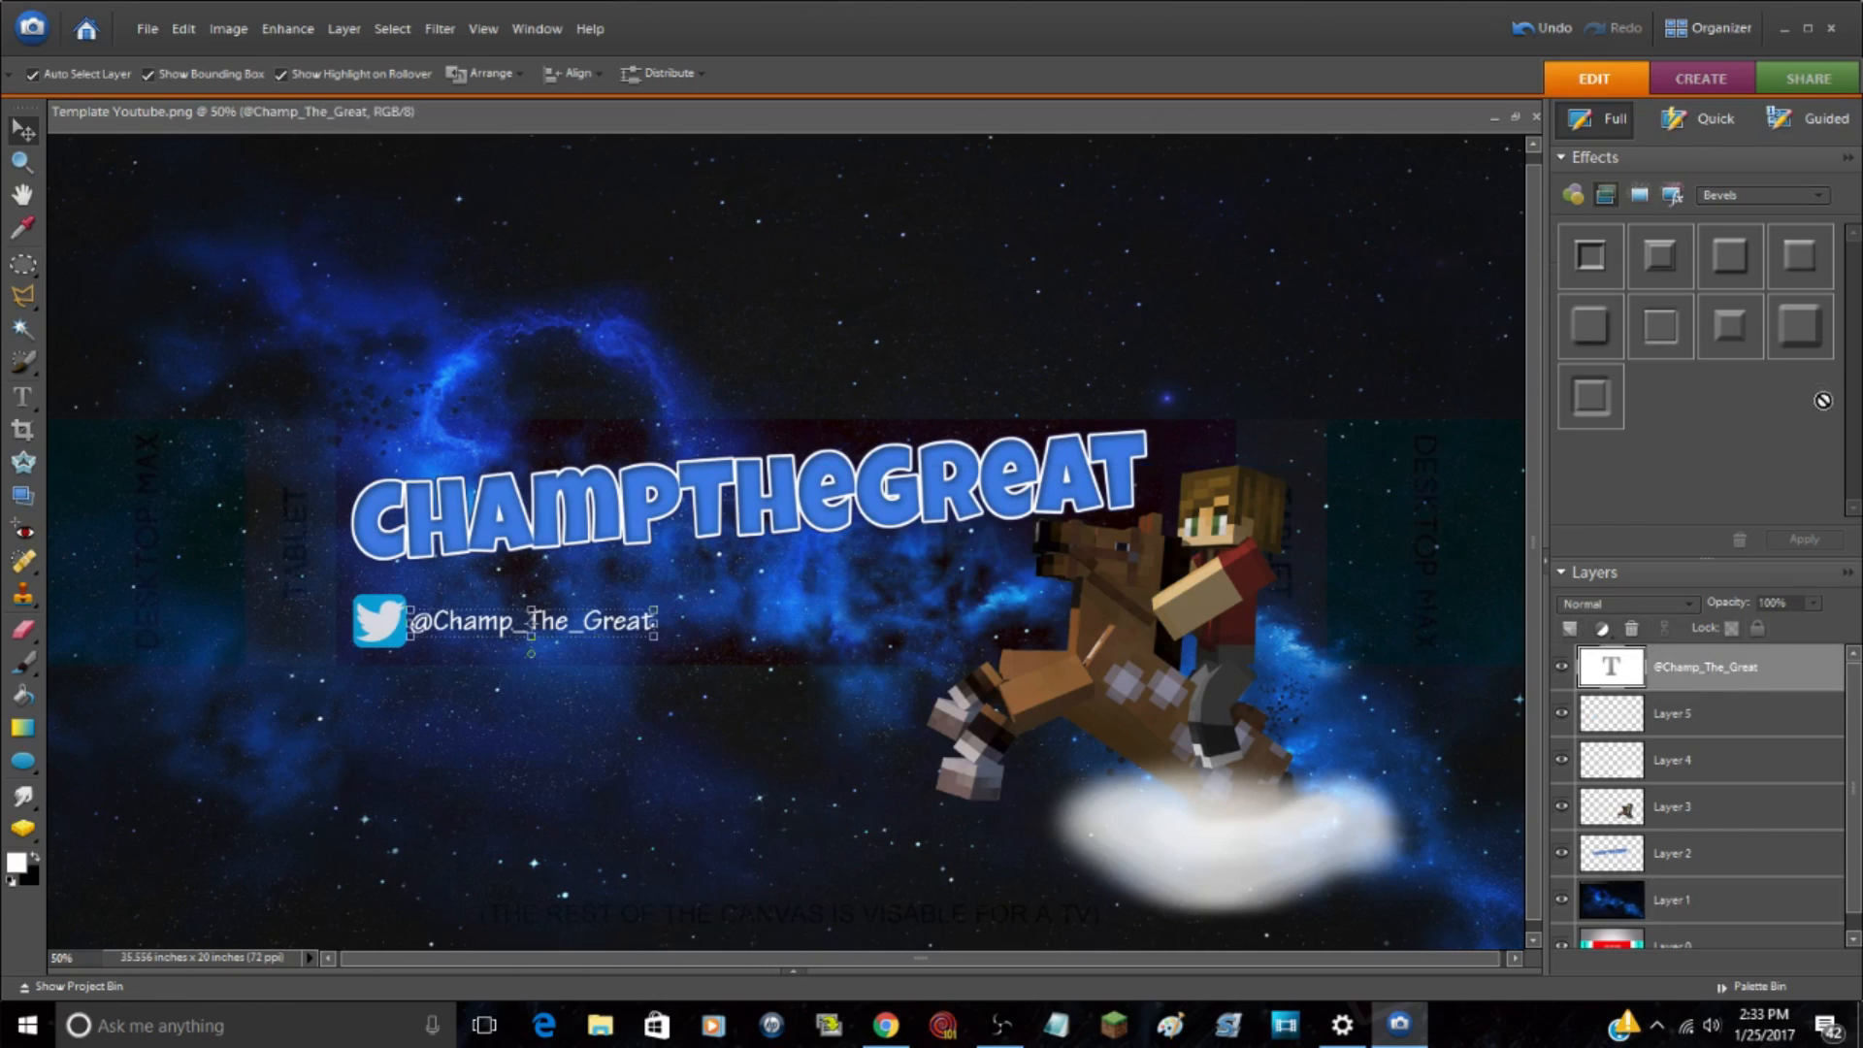
{"action": "left_click", "coordinate": [1800, 328]}
{"action": "left_click", "coordinate": [1805, 539]}
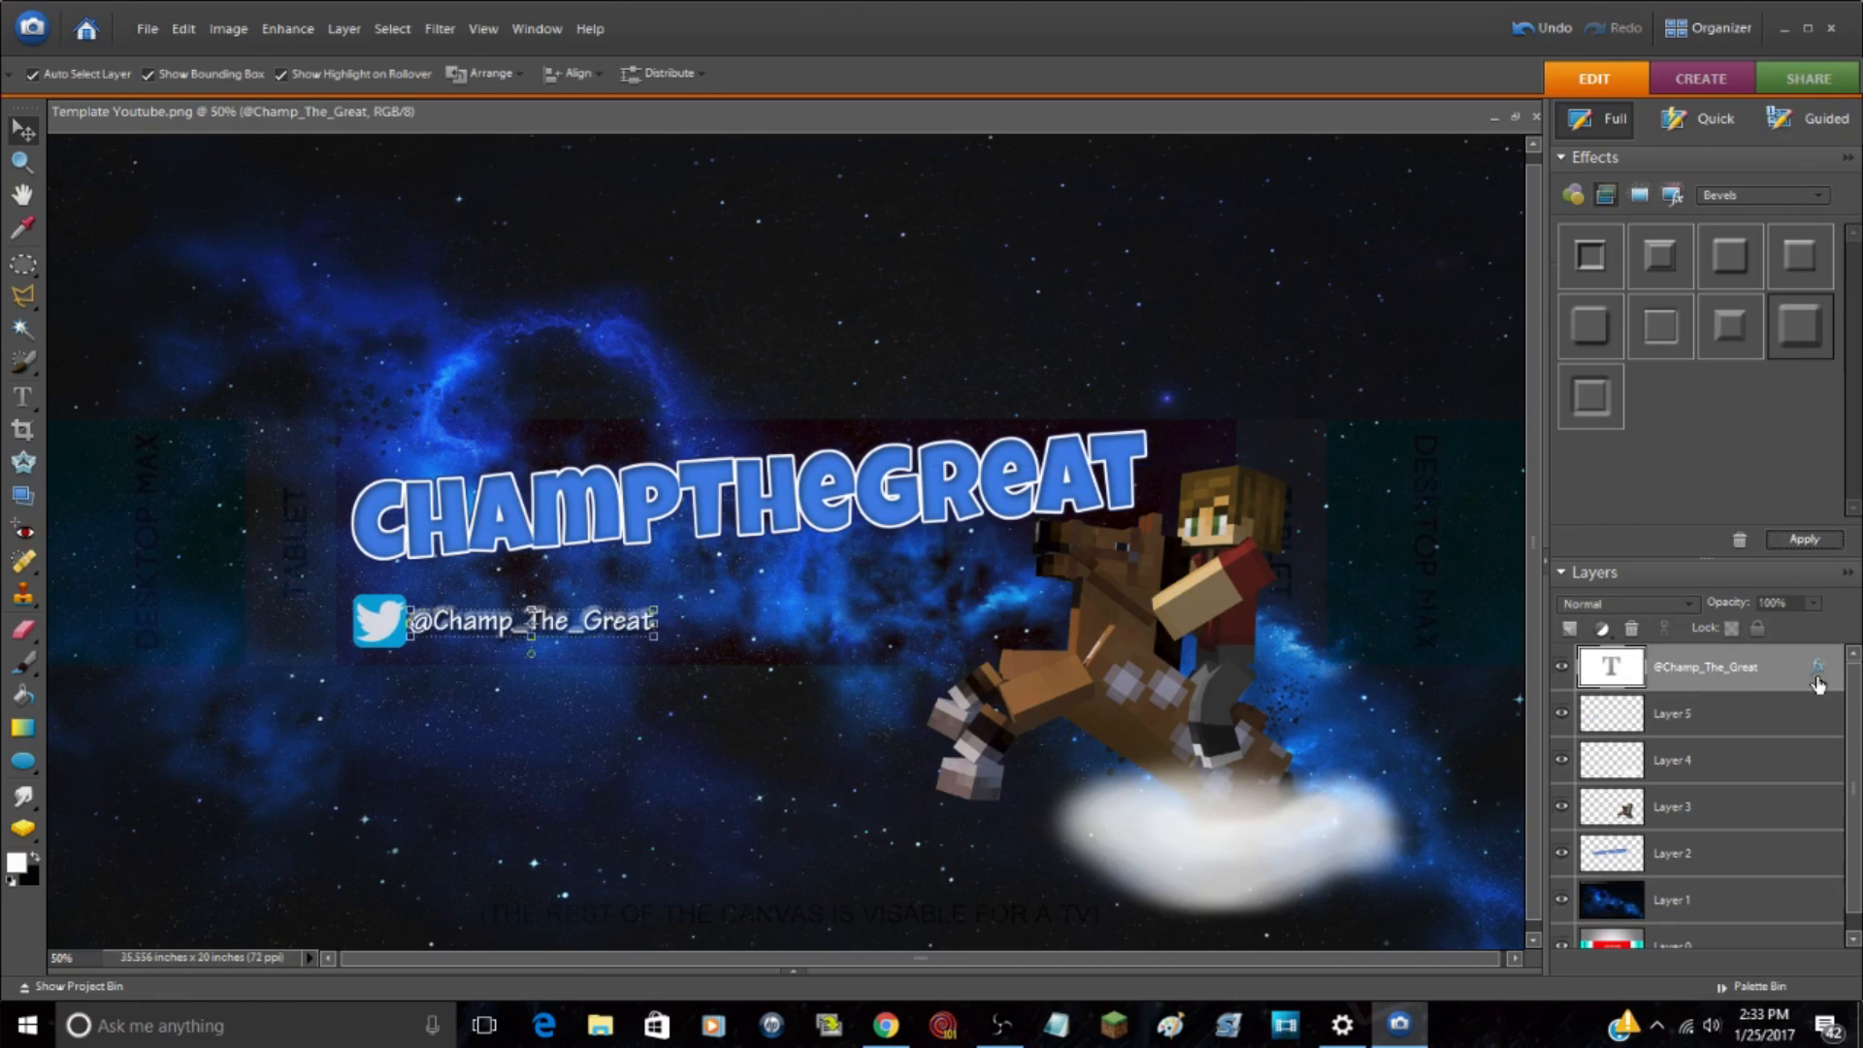
{"action": "double_click", "coordinate": [1817, 680]}
{"action": "left_click", "coordinate": [1347, 518]}
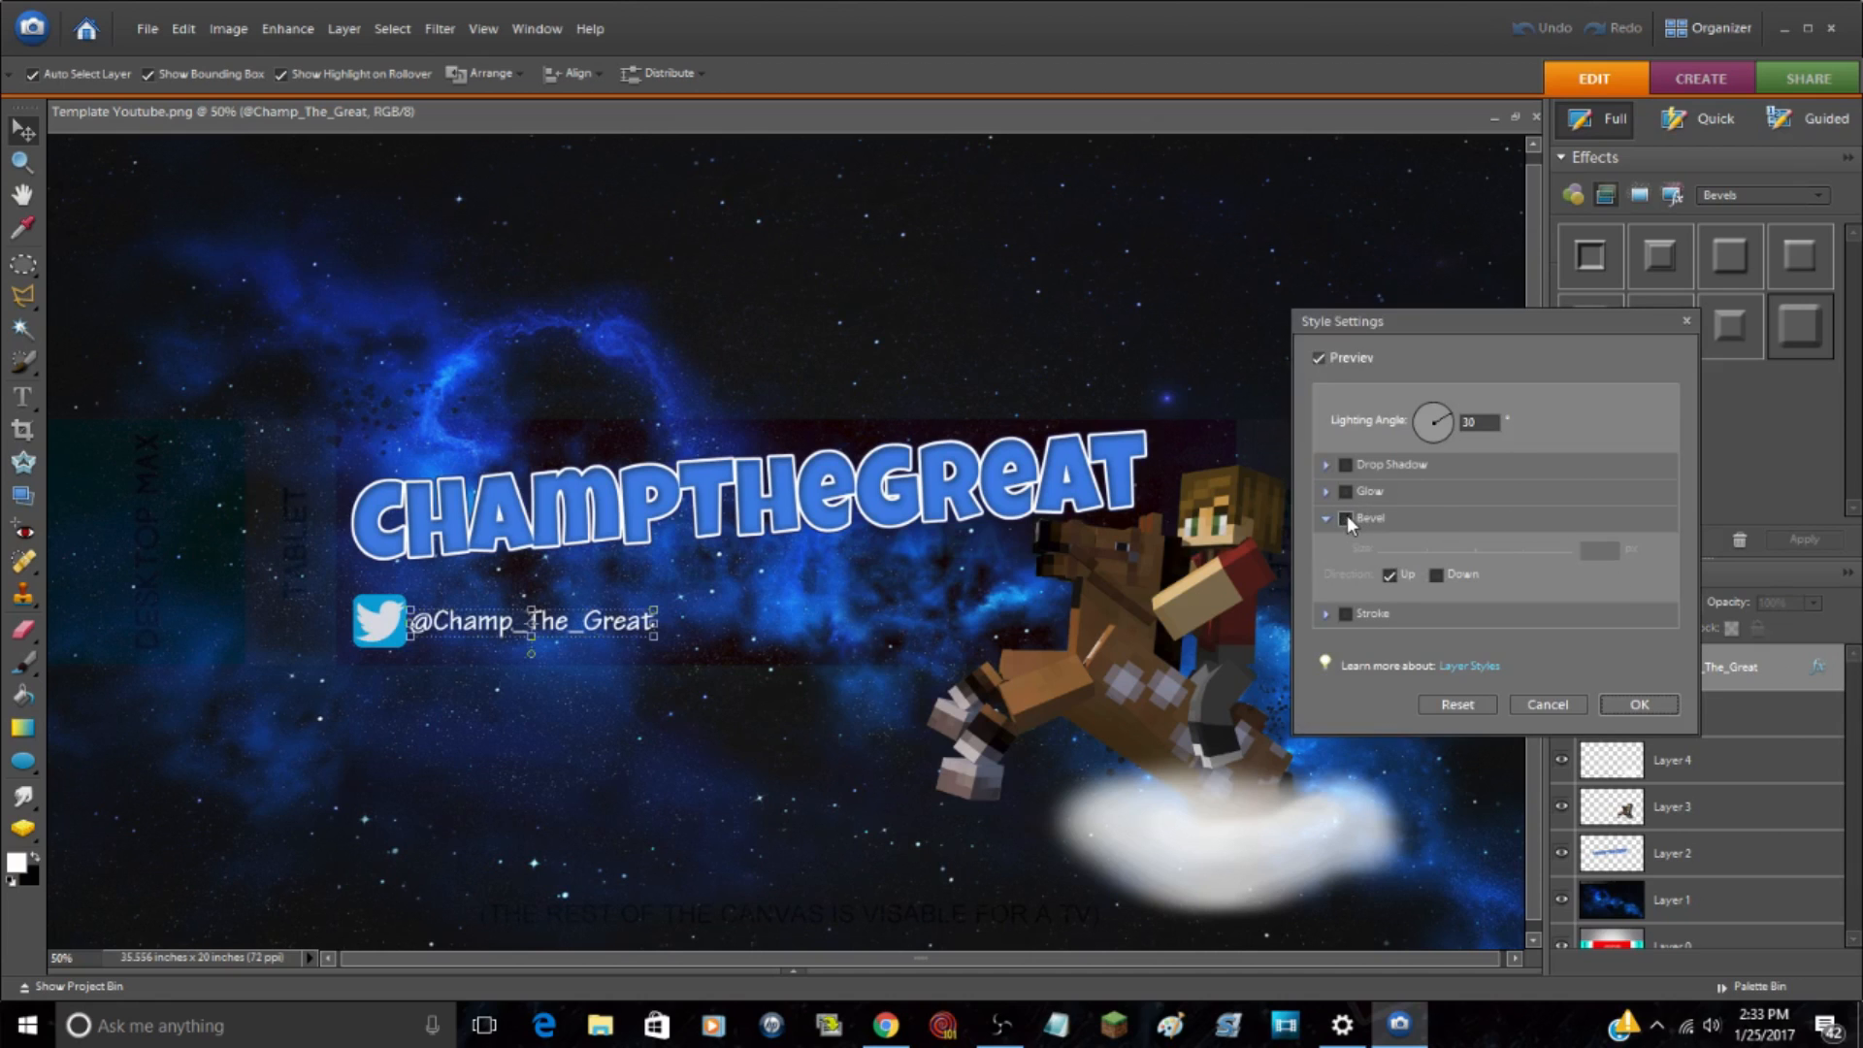
{"action": "left_click", "coordinate": [1347, 613]}
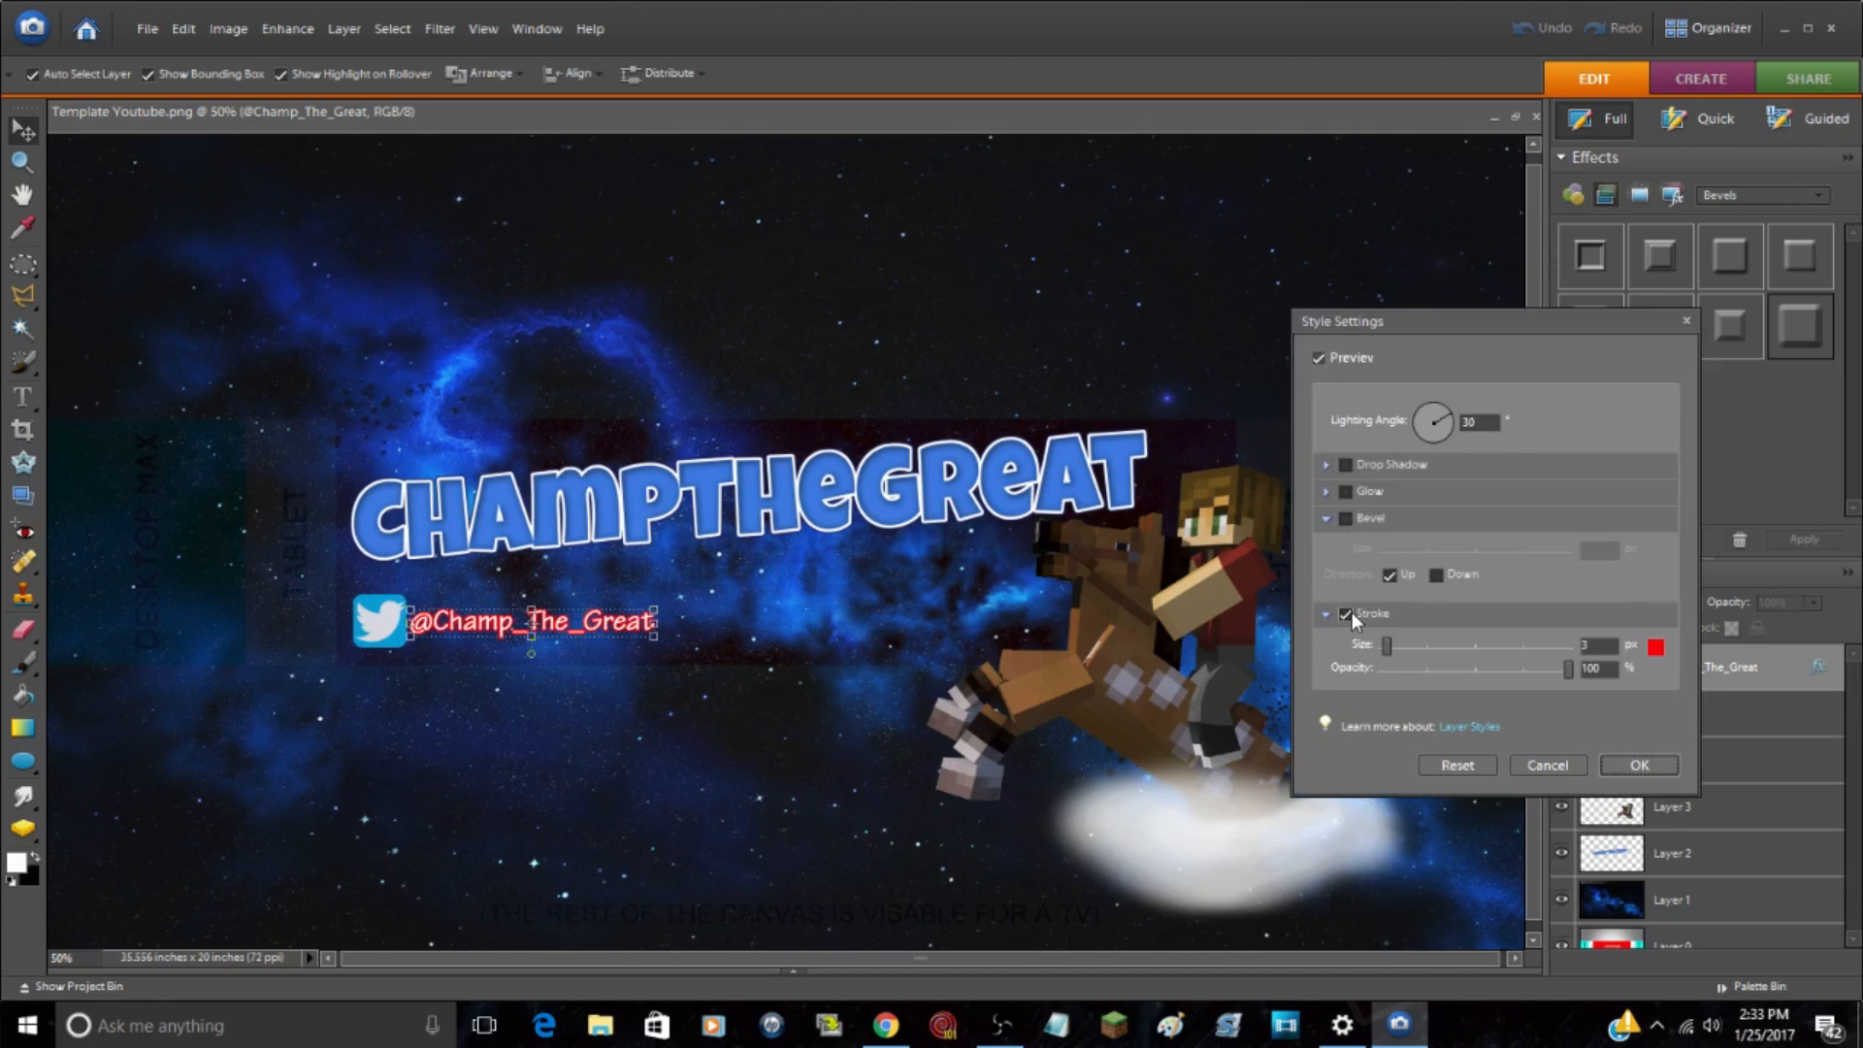
{"action": "left_click", "coordinate": [1656, 646]}
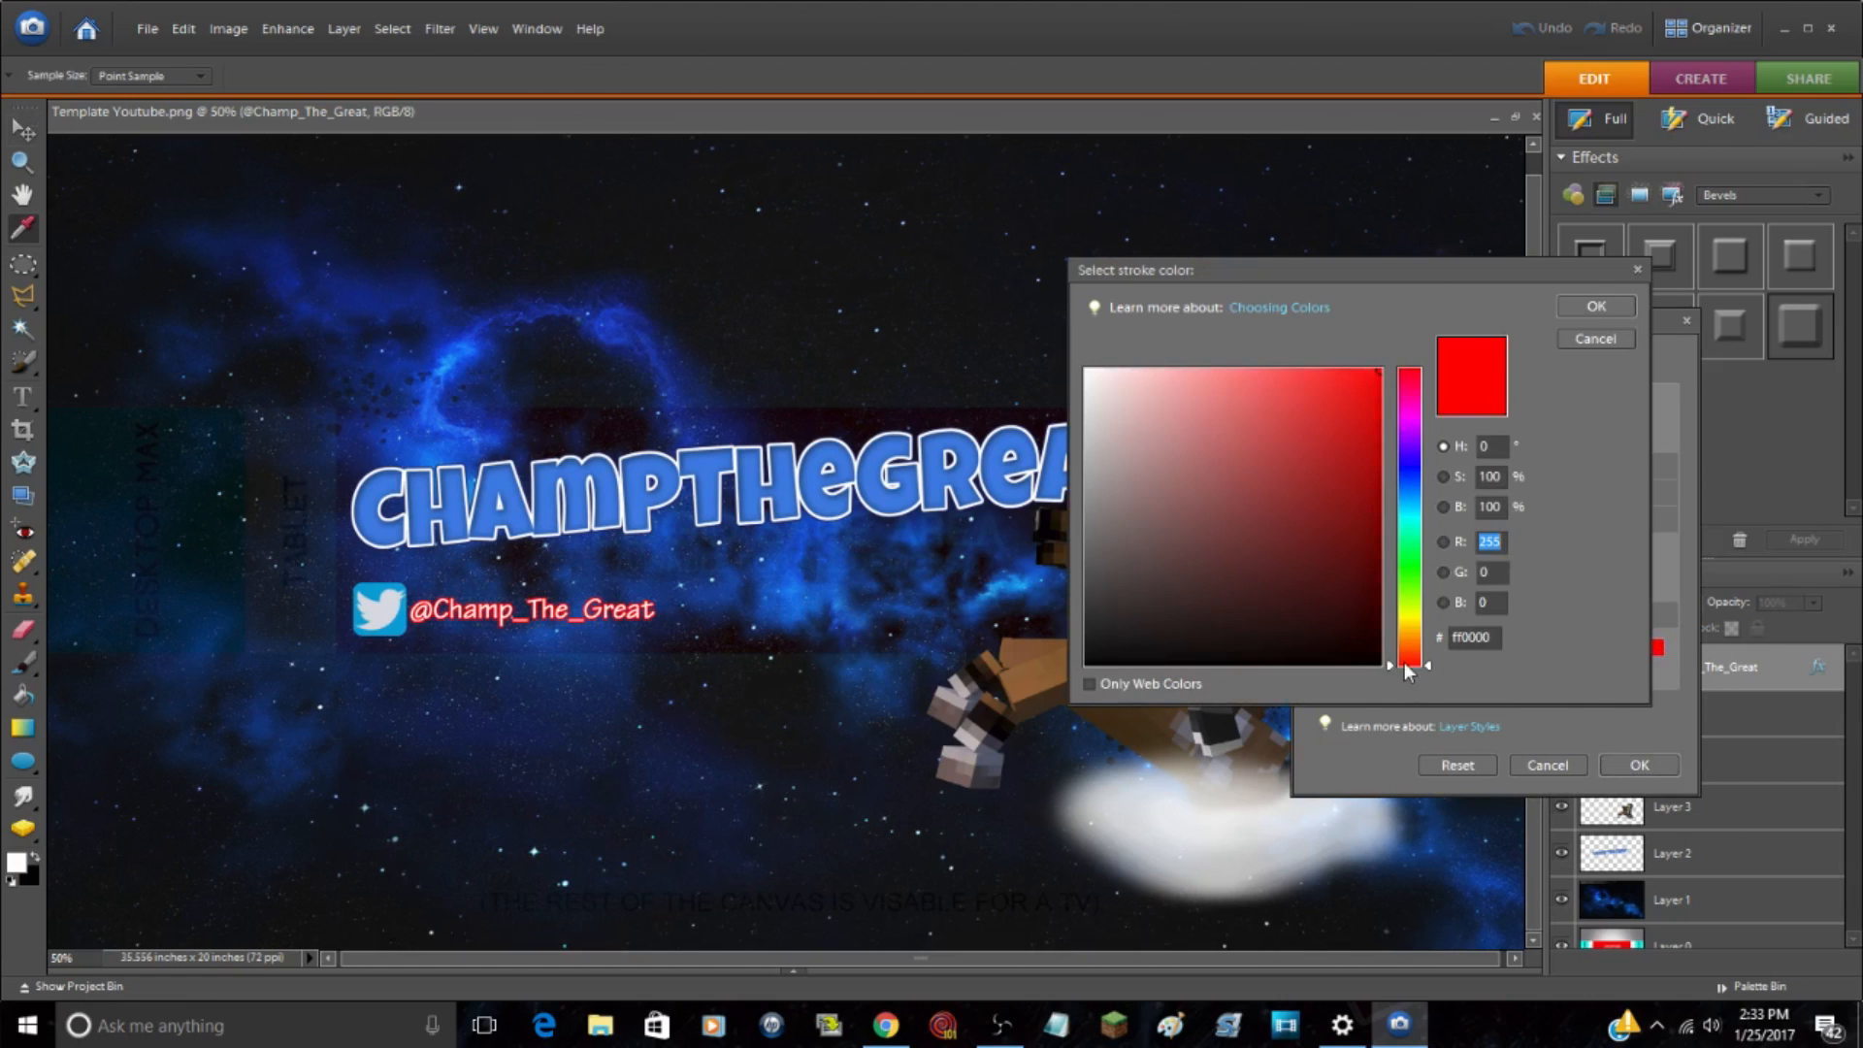
{"action": "left_click_drag", "start_coordinate": [1170, 516], "coordinate": [1429, 678]}
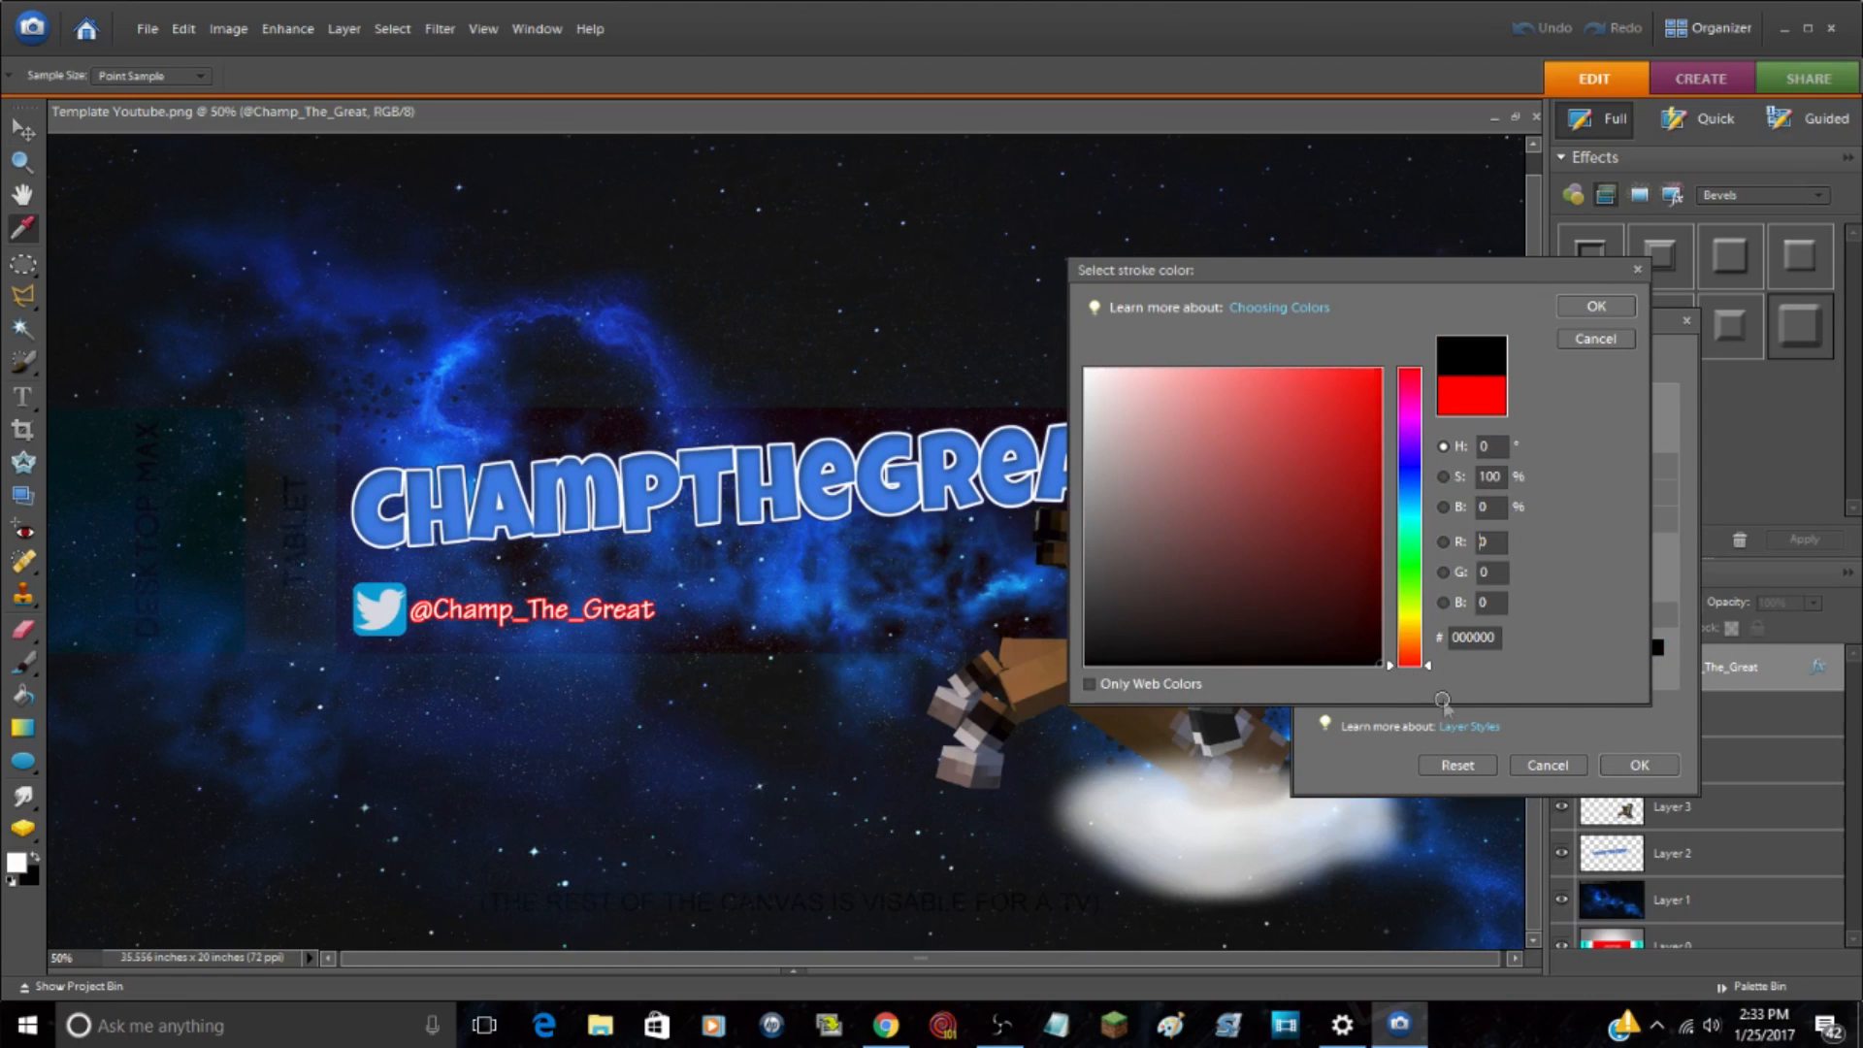
{"action": "left_click", "coordinate": [1597, 308]}
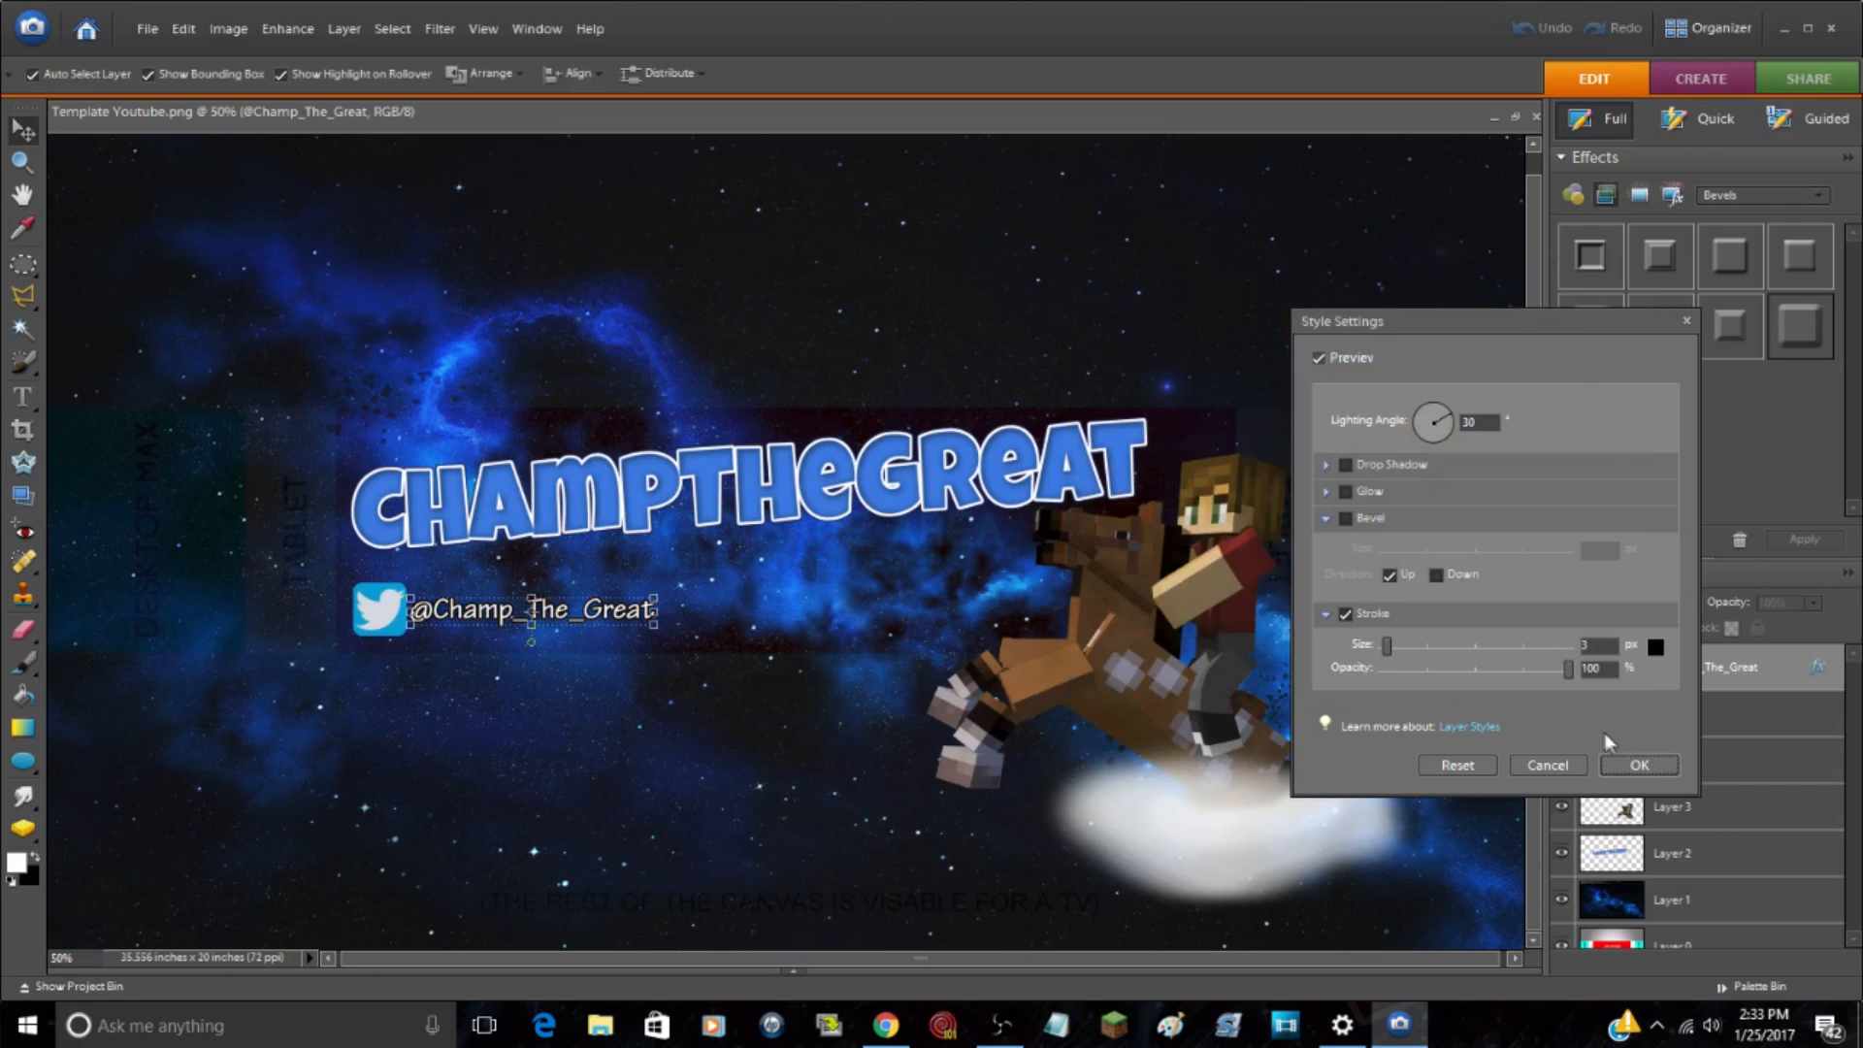
{"action": "left_click", "coordinate": [1638, 766]}
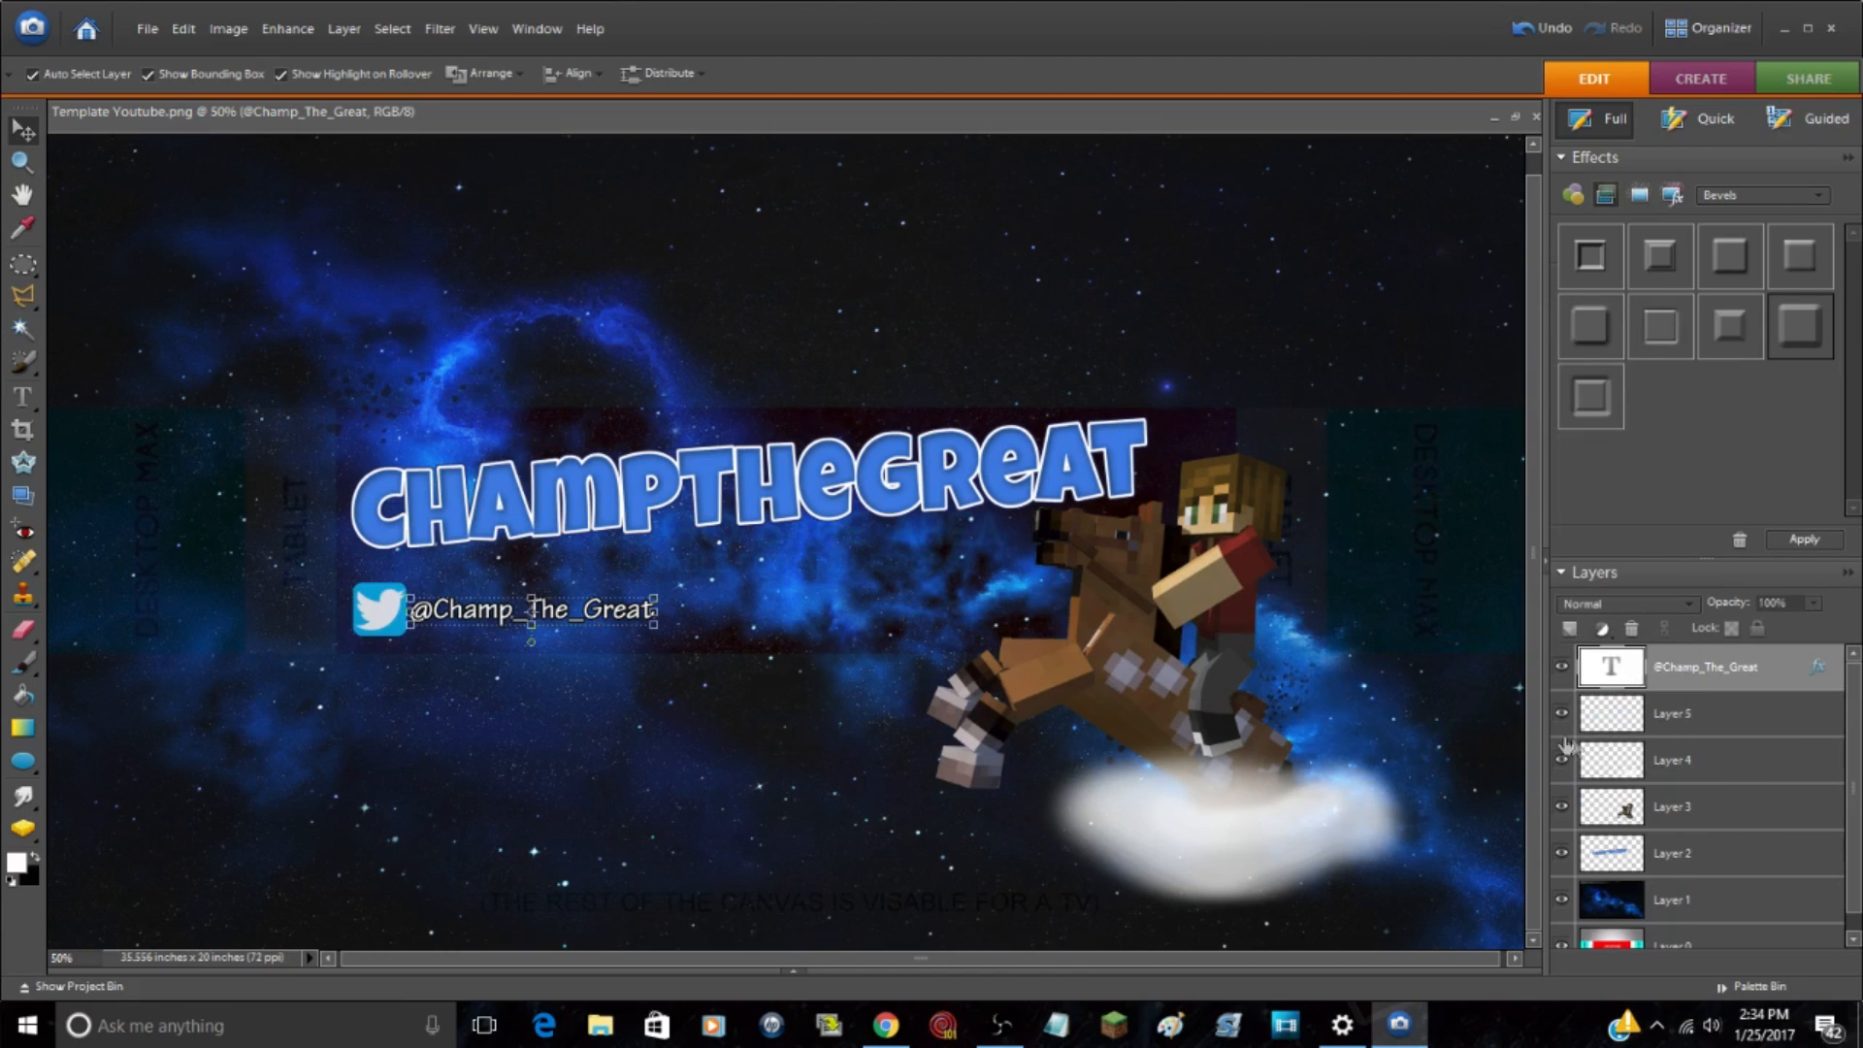
Step: Apply the bevel layer style to the horse rider's Layer 3 and switch off Bevel in its style settings
{"action": "left_click", "coordinate": [1749, 794]}
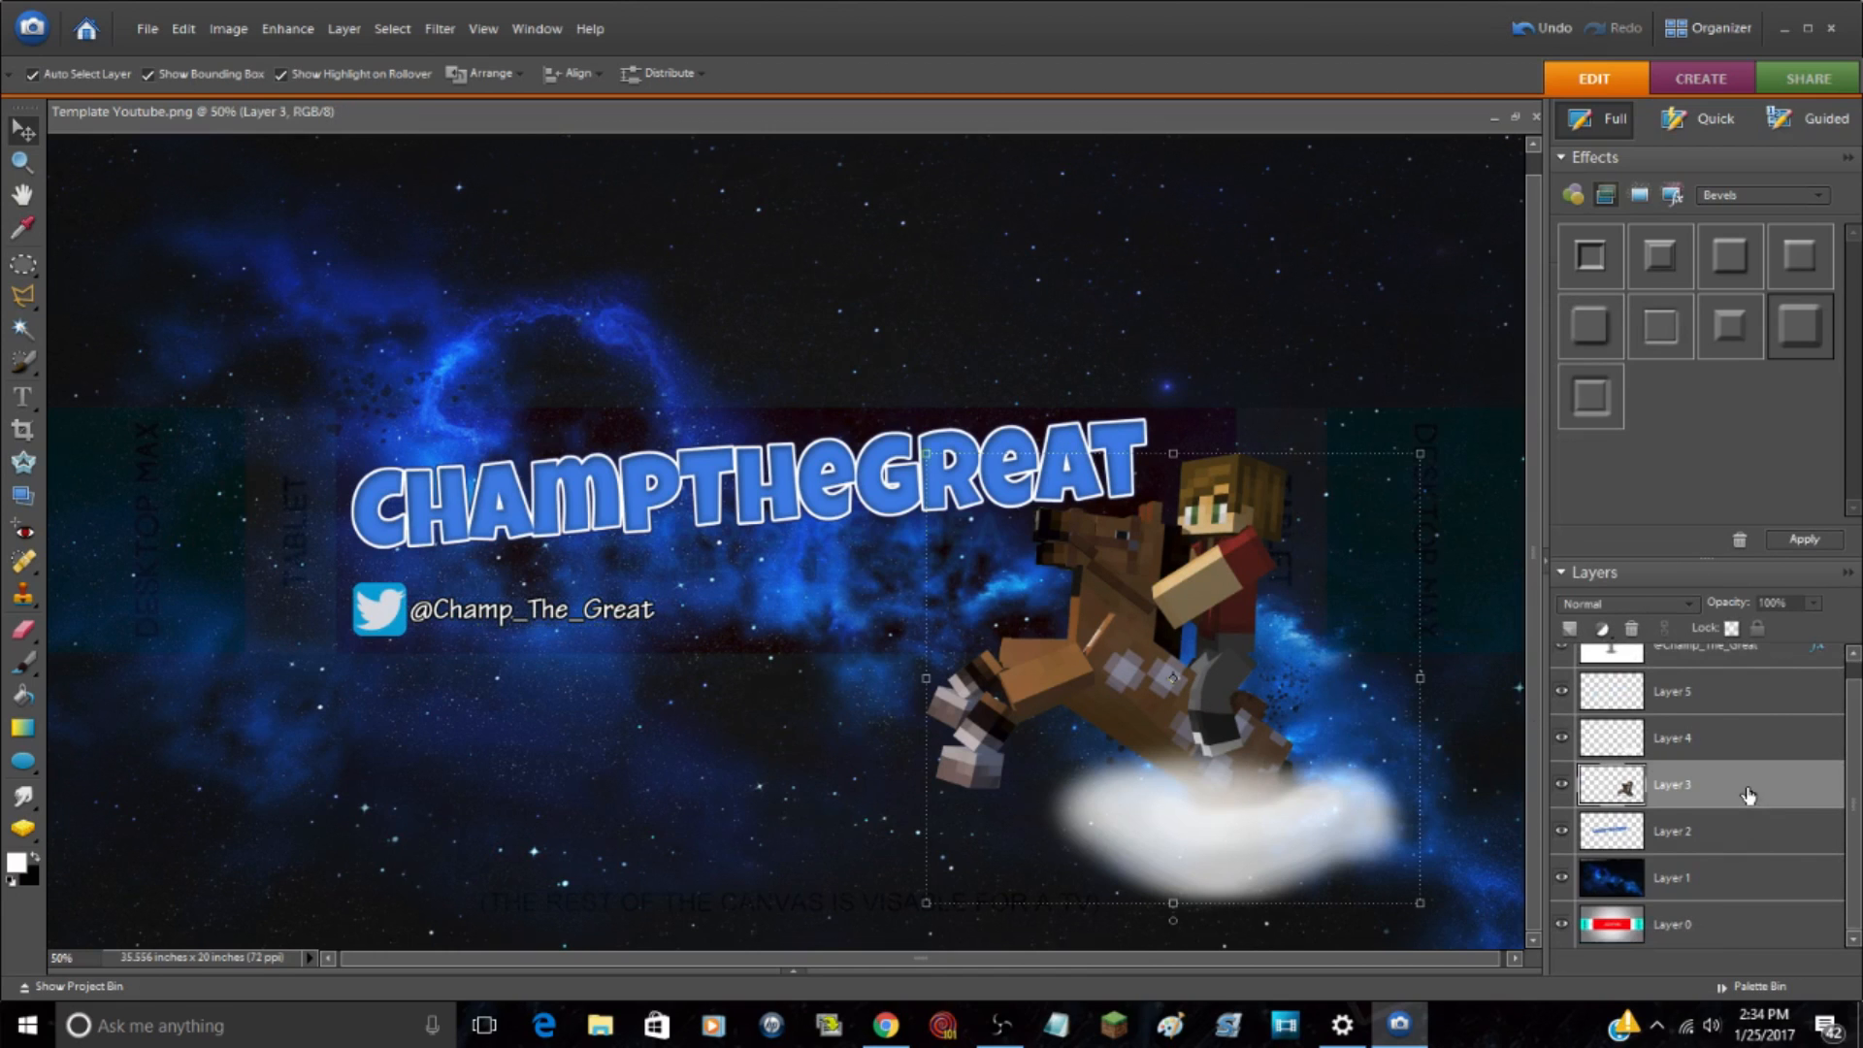
{"action": "left_click", "coordinate": [1805, 539]}
{"action": "double_click", "coordinate": [1819, 787]}
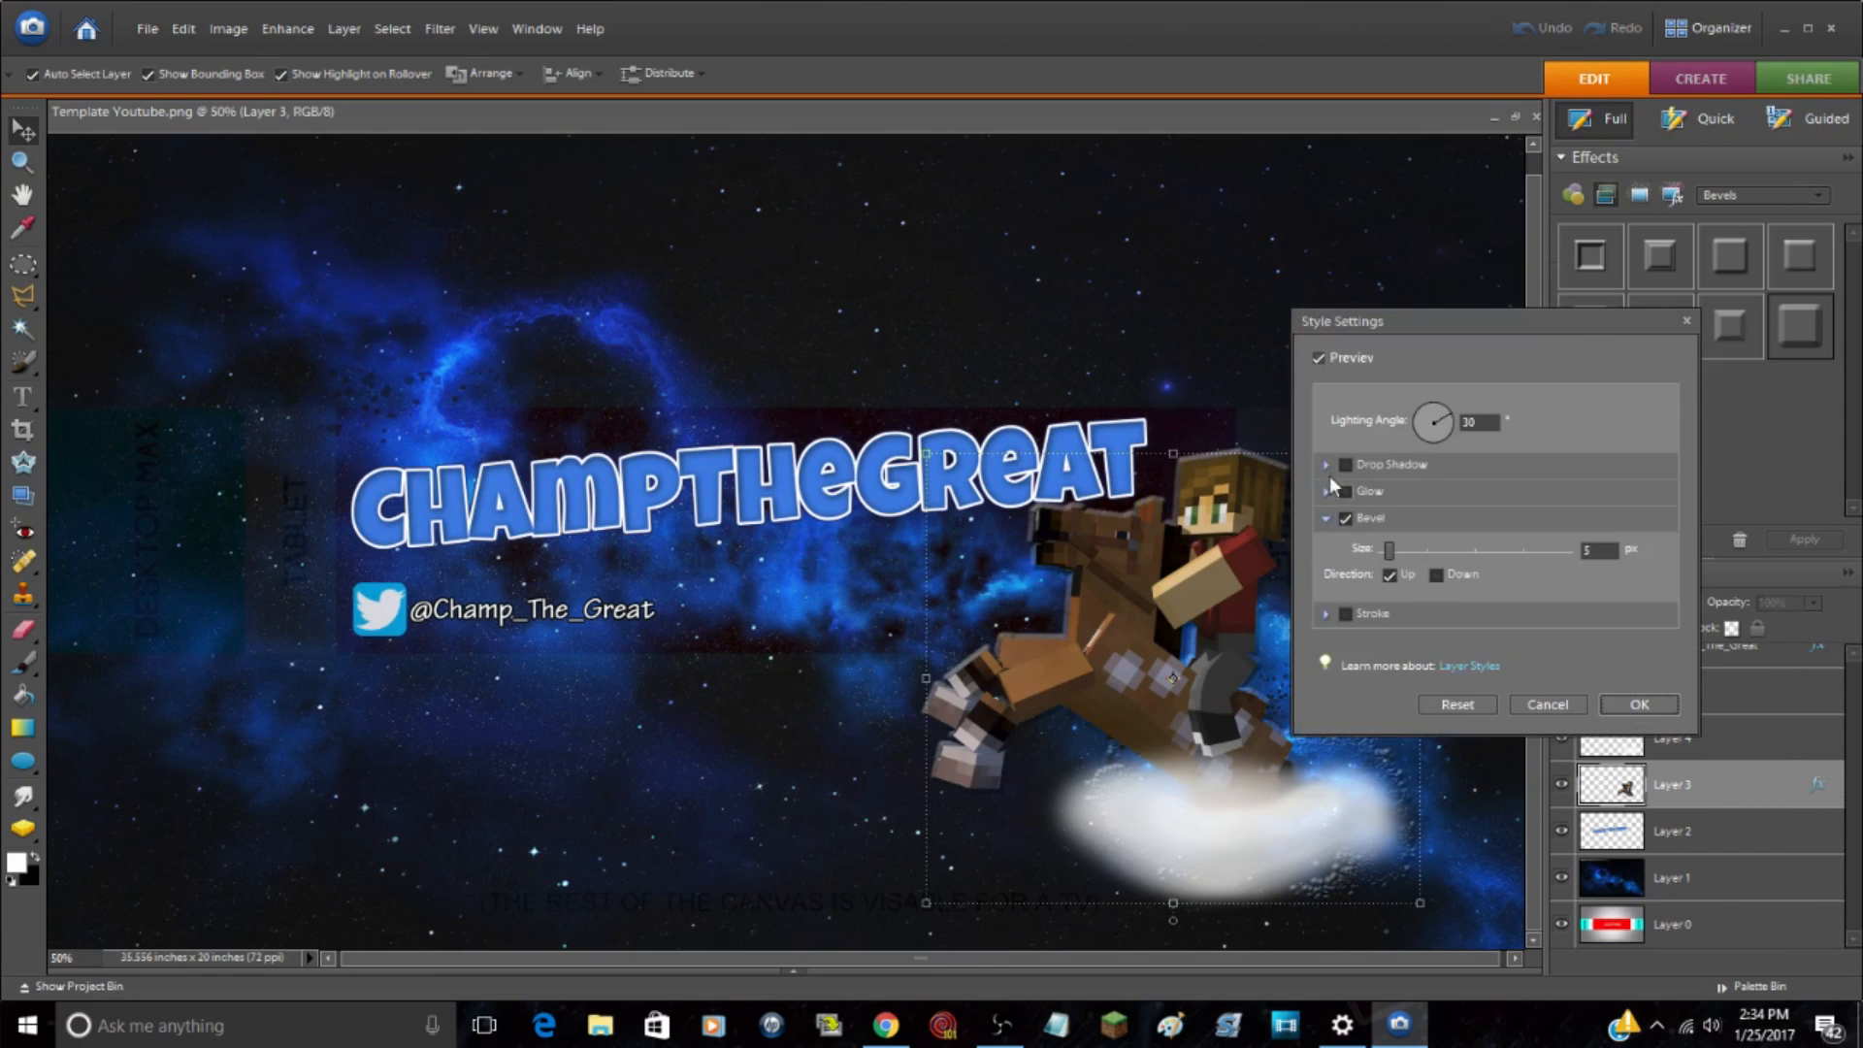
{"action": "left_click", "coordinate": [1344, 517]}
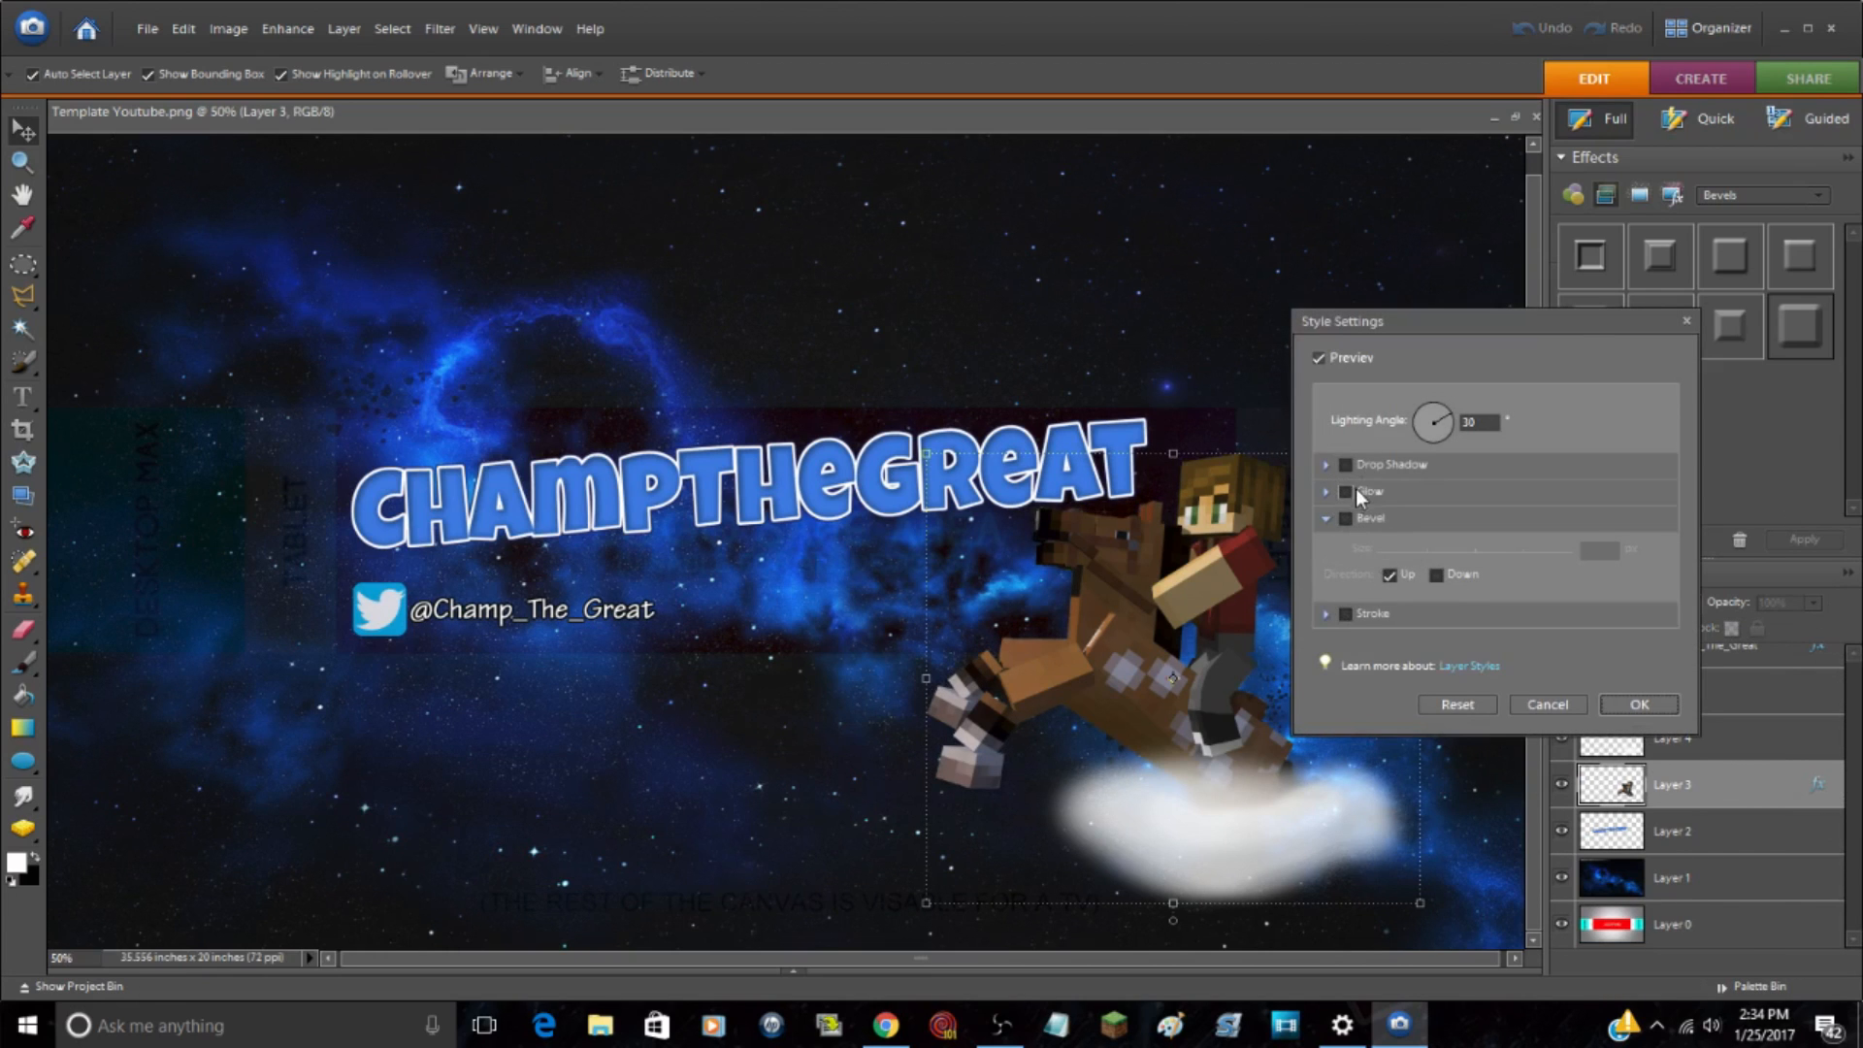
Step: Enable an outer glow on the horse rider layer and set the glow color to white (ffffff)
{"action": "left_click", "coordinate": [1353, 491]}
{"action": "left_click", "coordinate": [1329, 621]}
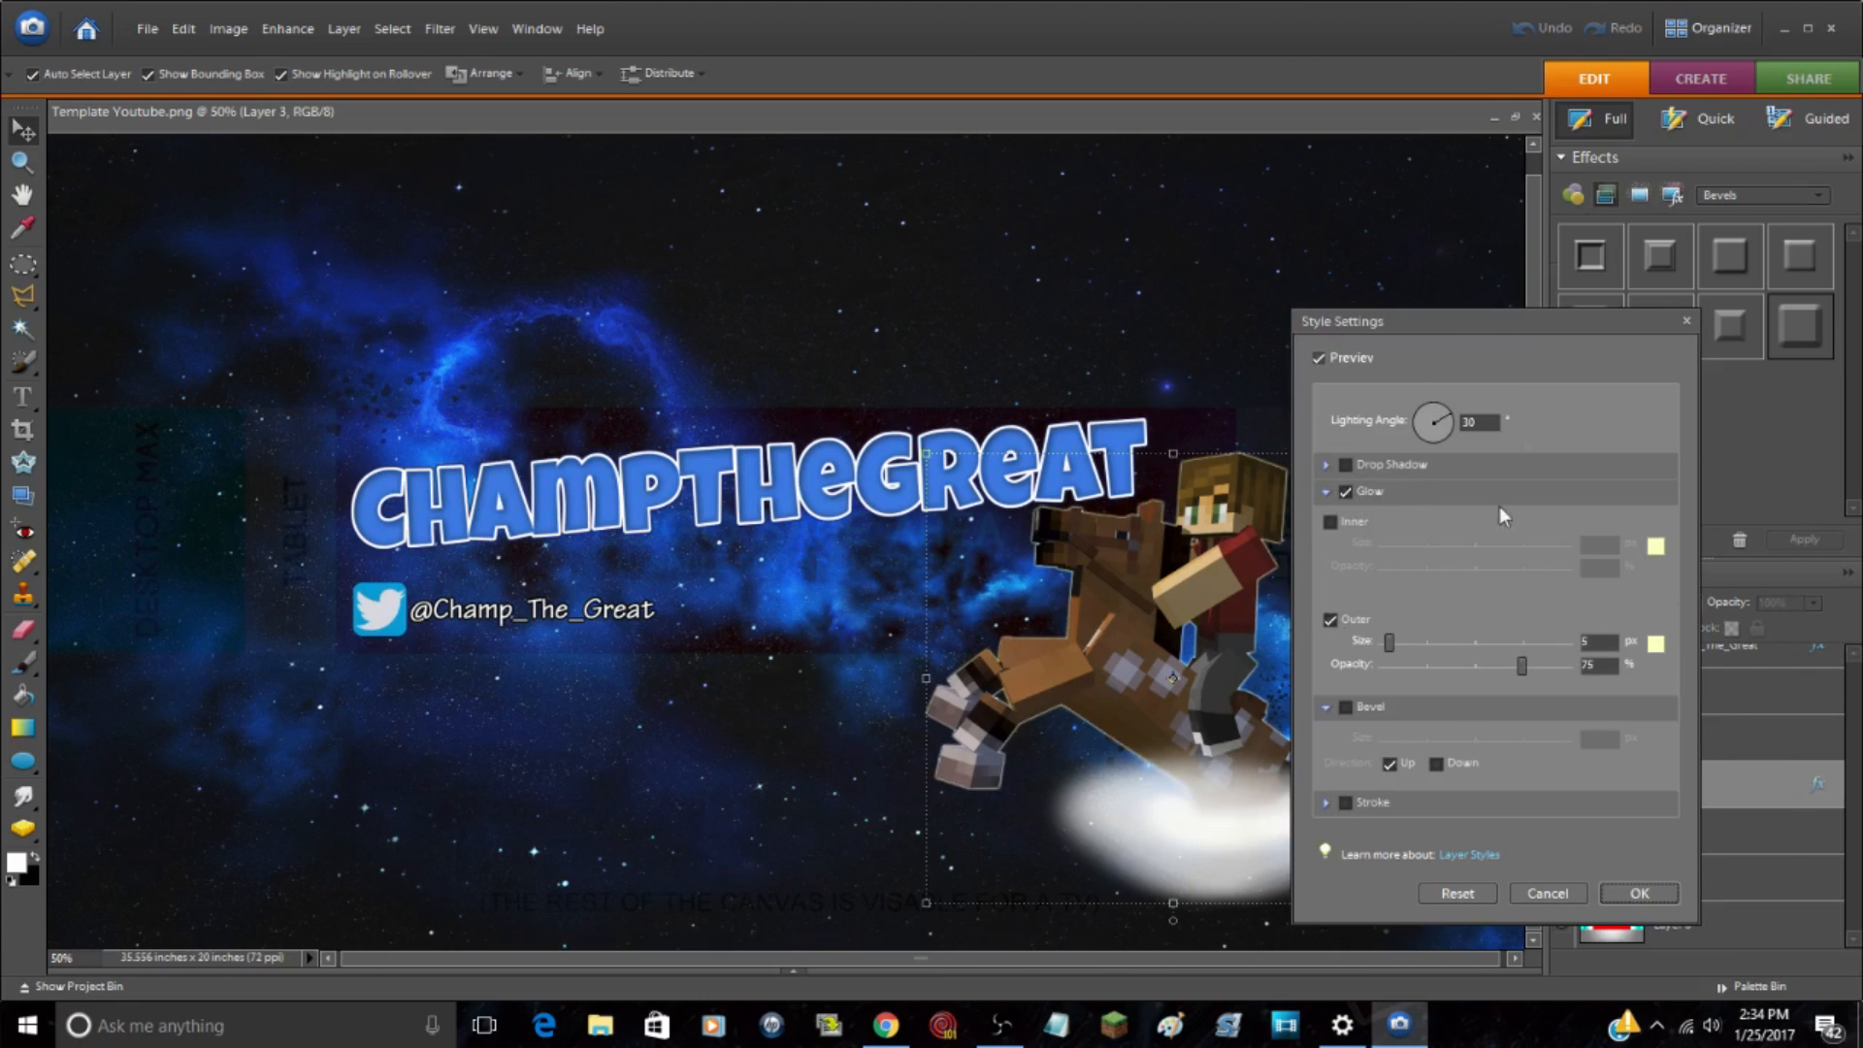
{"action": "left_click_drag", "start_coordinate": [1419, 323], "coordinate": [560, 205]}
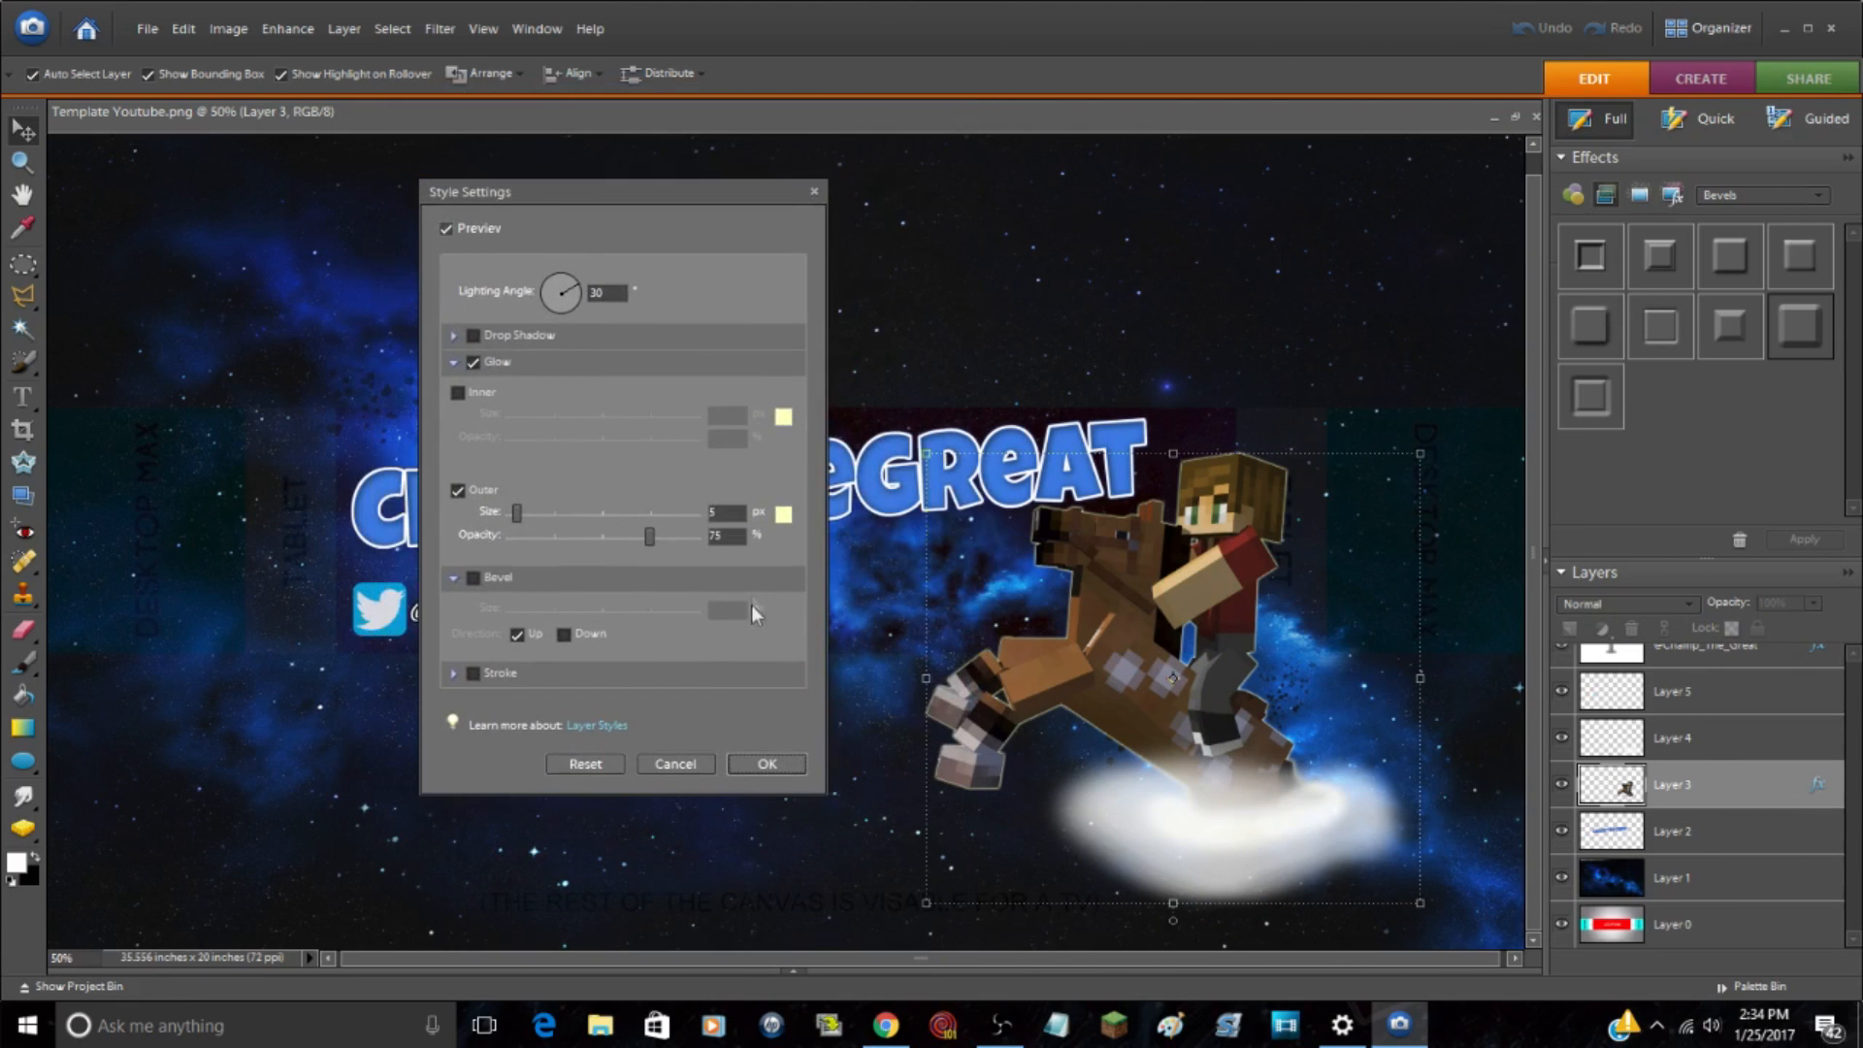
{"action": "left_click", "coordinate": [784, 514]}
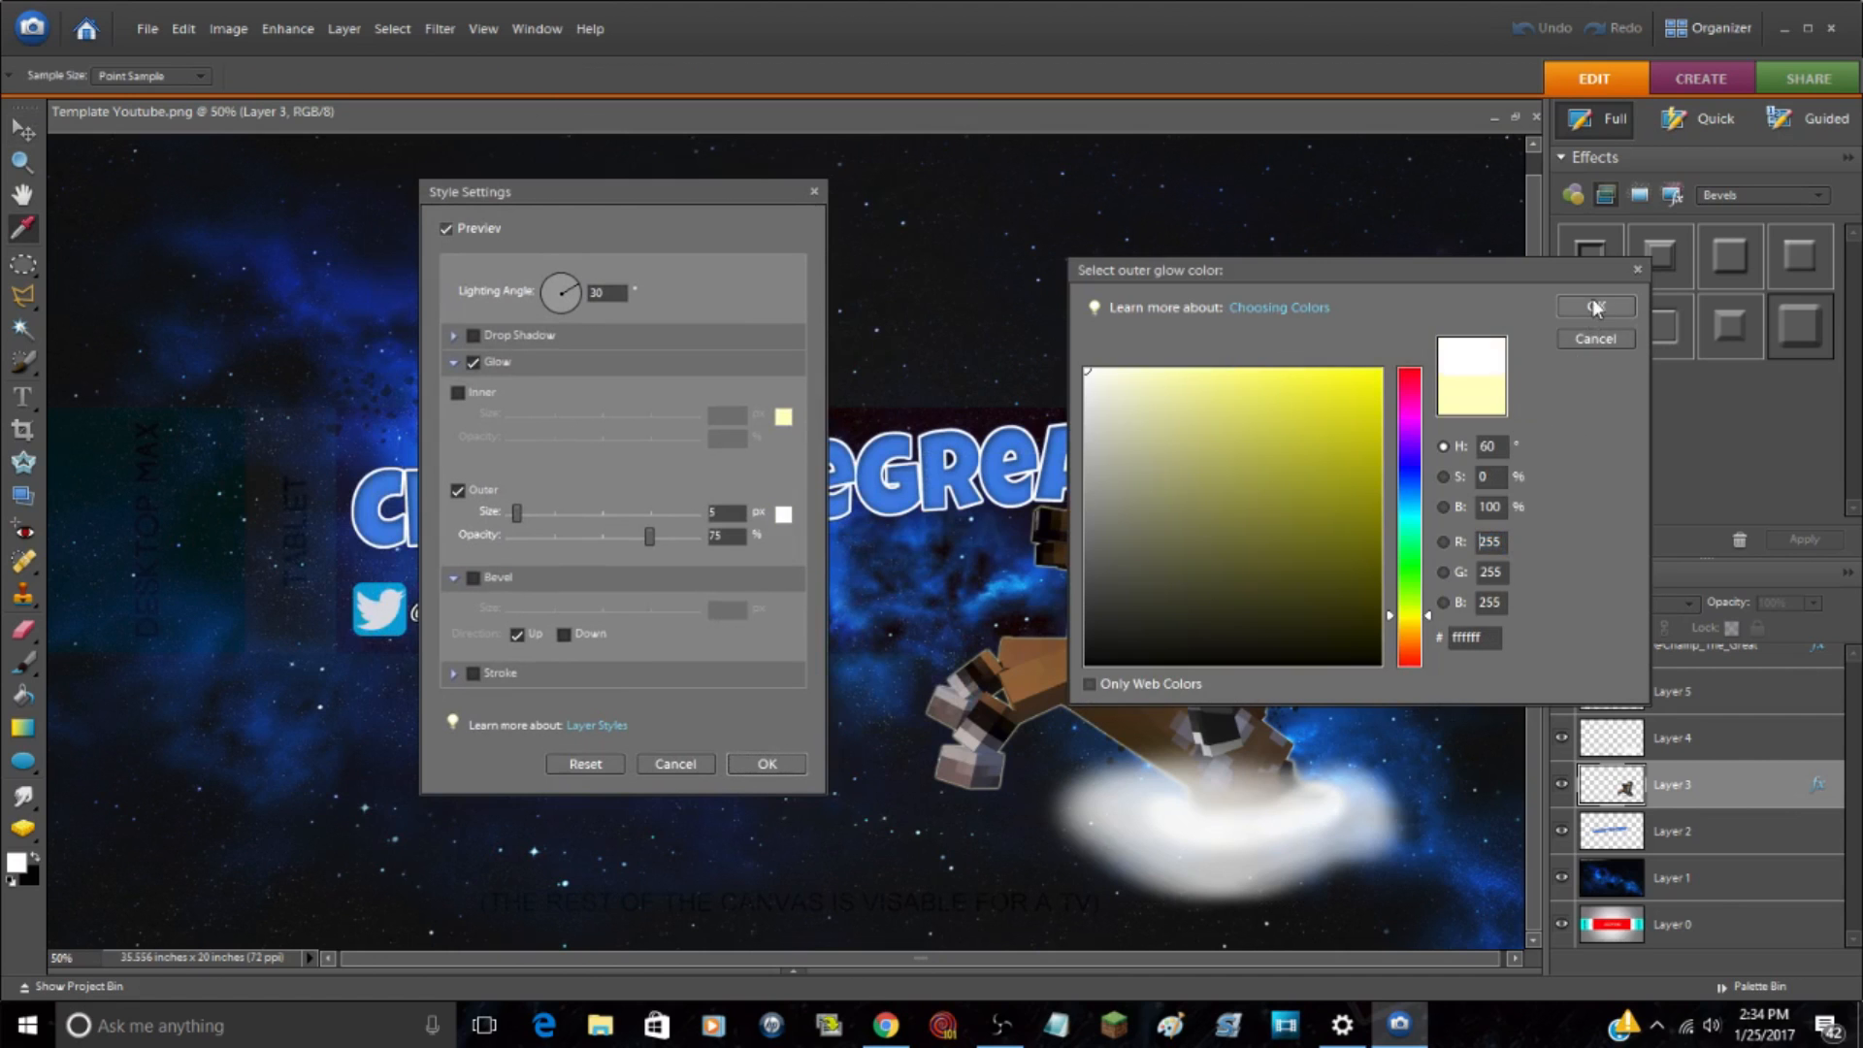
{"action": "left_click", "coordinate": [1596, 308]}
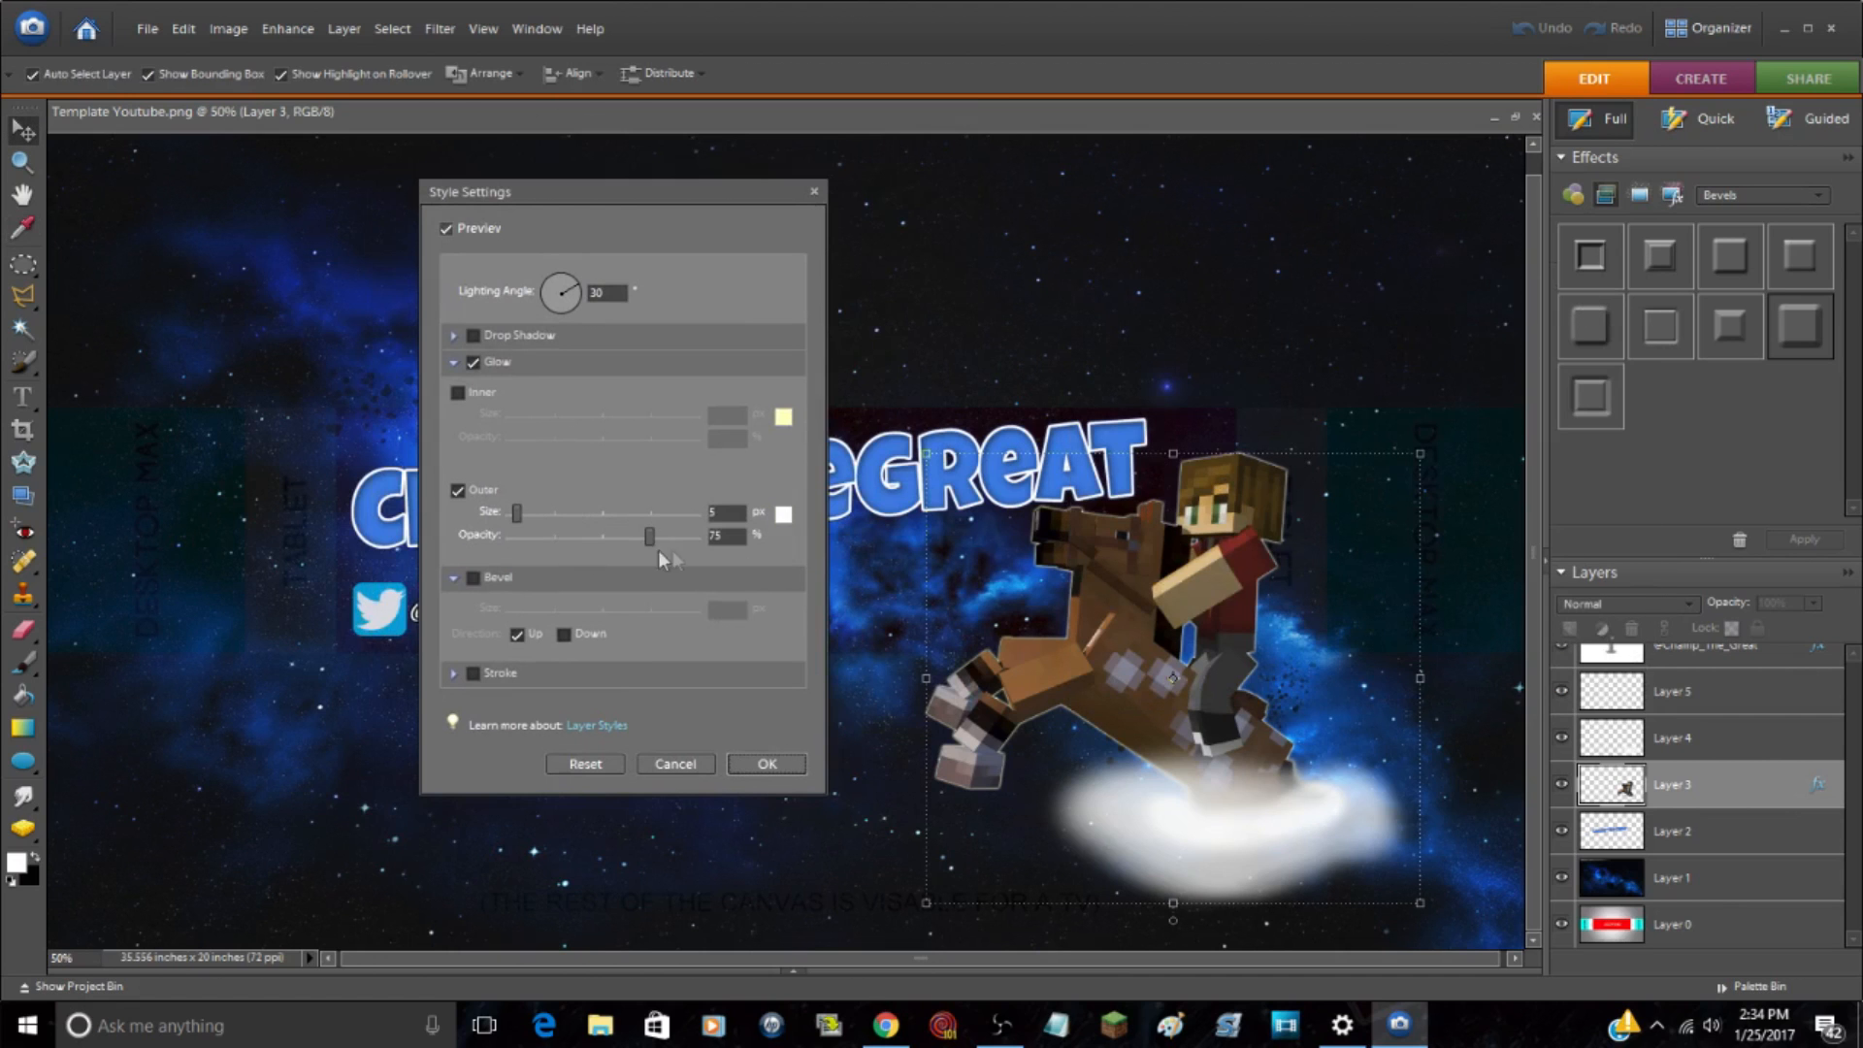
Step: Set the rider's outer glow to 13 px size and 67% opacity, and accept the style settings
{"action": "left_click_drag", "start_coordinate": [515, 512], "coordinate": [524, 512]}
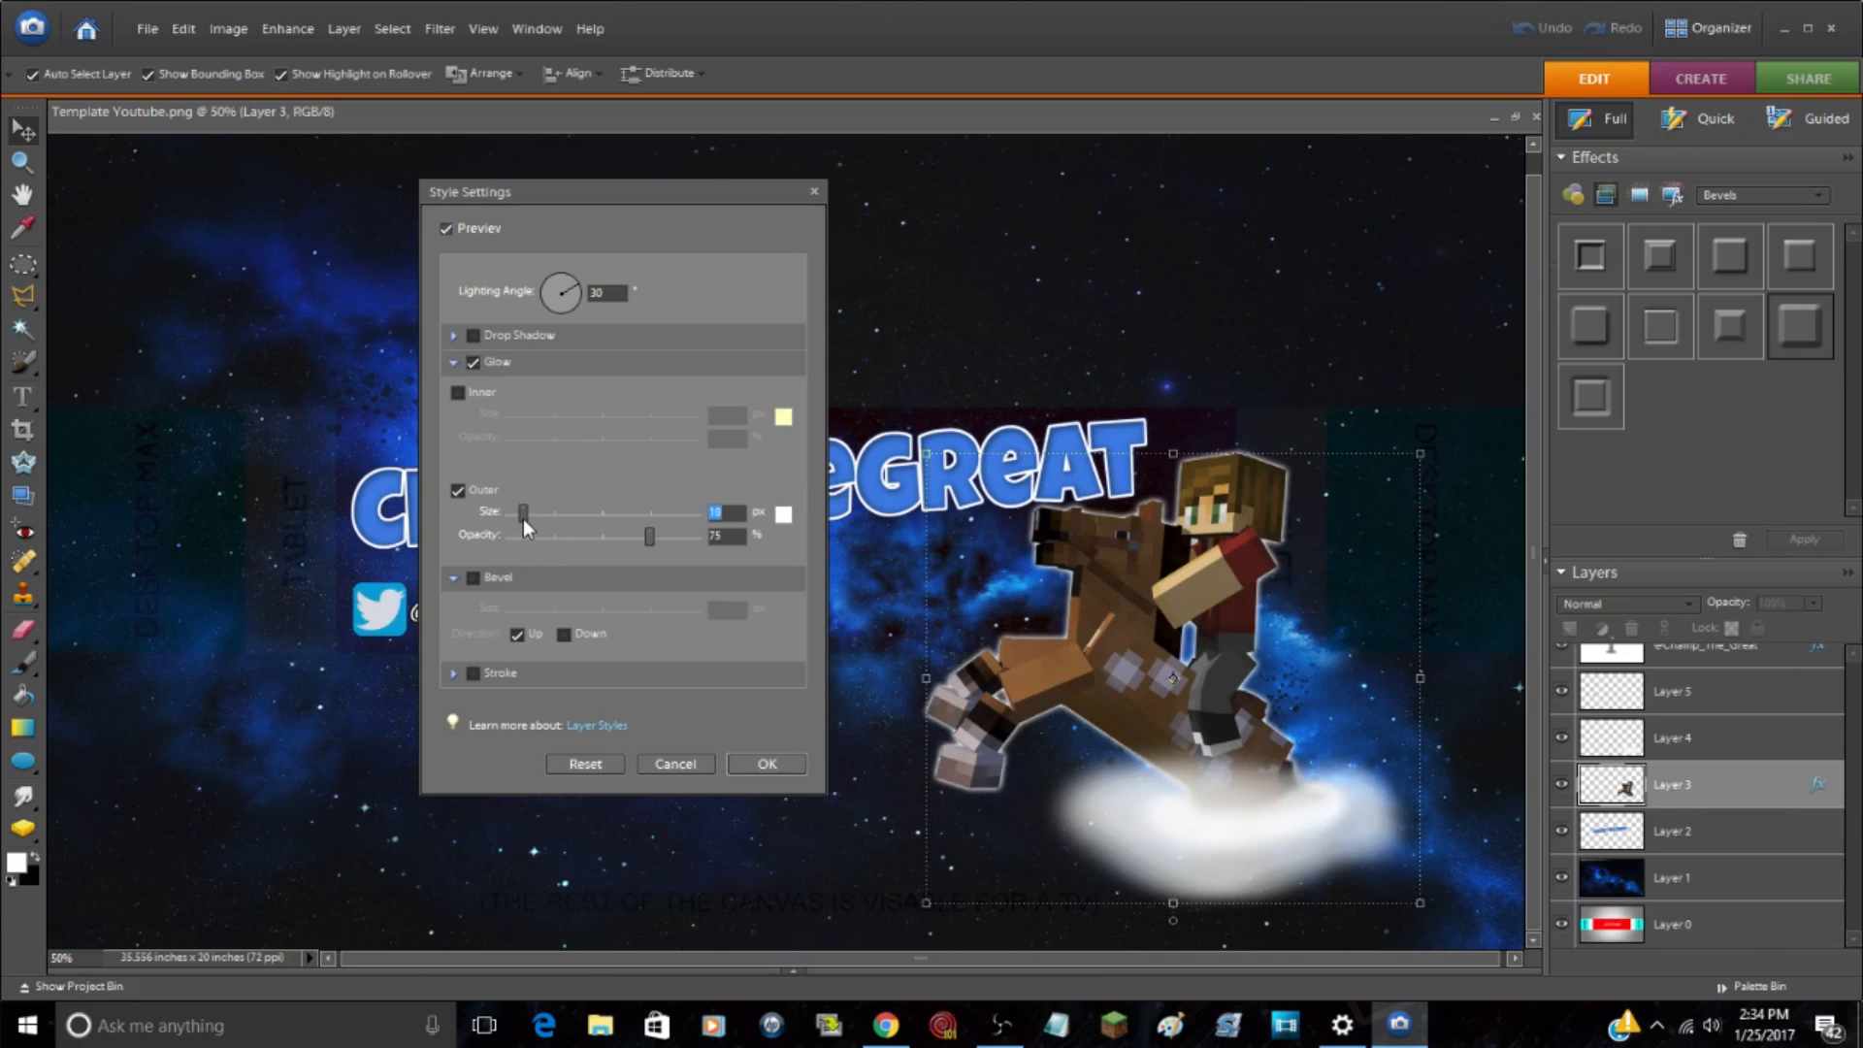
{"action": "left_click_drag", "start_coordinate": [522, 518], "coordinate": [524, 520]}
{"action": "mouse_move", "coordinate": [650, 541]}
{"action": "left_mouse_down"}
{"action": "mouse_move", "coordinate": [687, 536]}
{"action": "mouse_move", "coordinate": [635, 536]}
{"action": "left_mouse_up"}
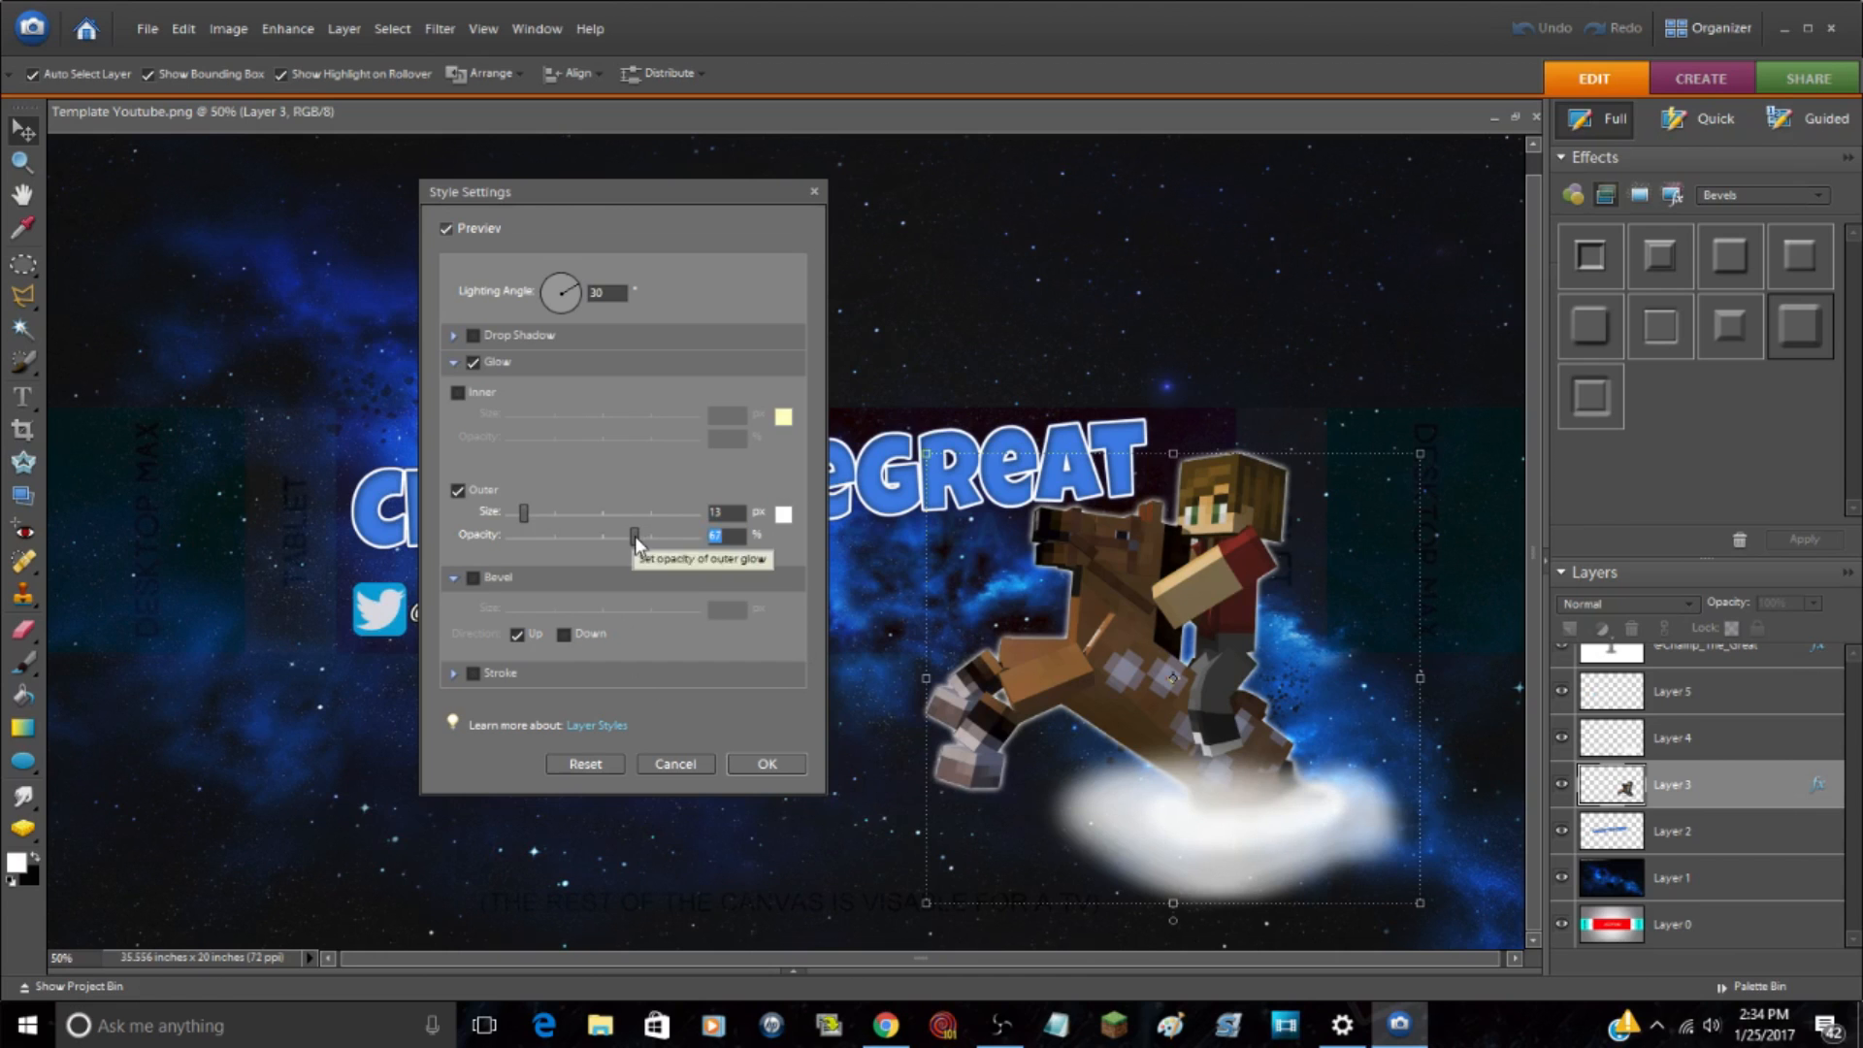
{"action": "left_click", "coordinate": [784, 770]}
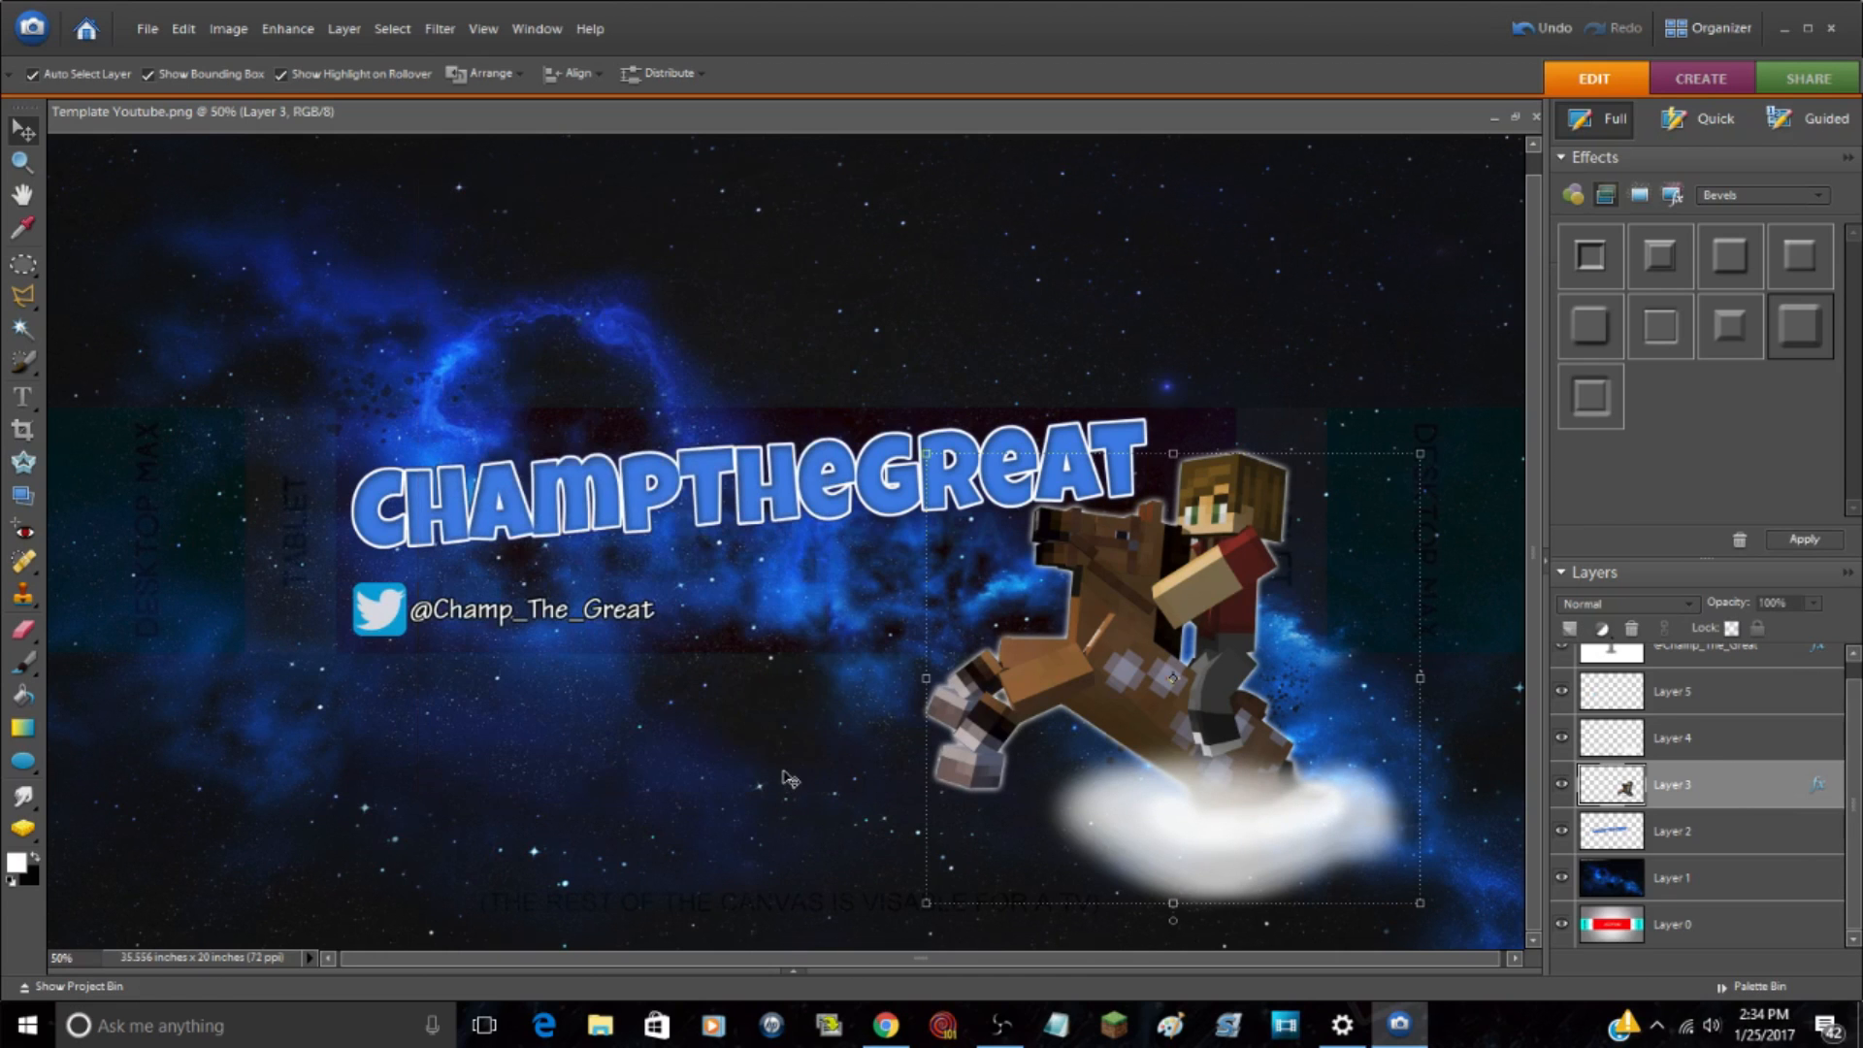
Step: Paste the Instagram logo into the banner as a new layer and move it over the Twitter logo
{"action": "left_click", "coordinate": [573, 294]}
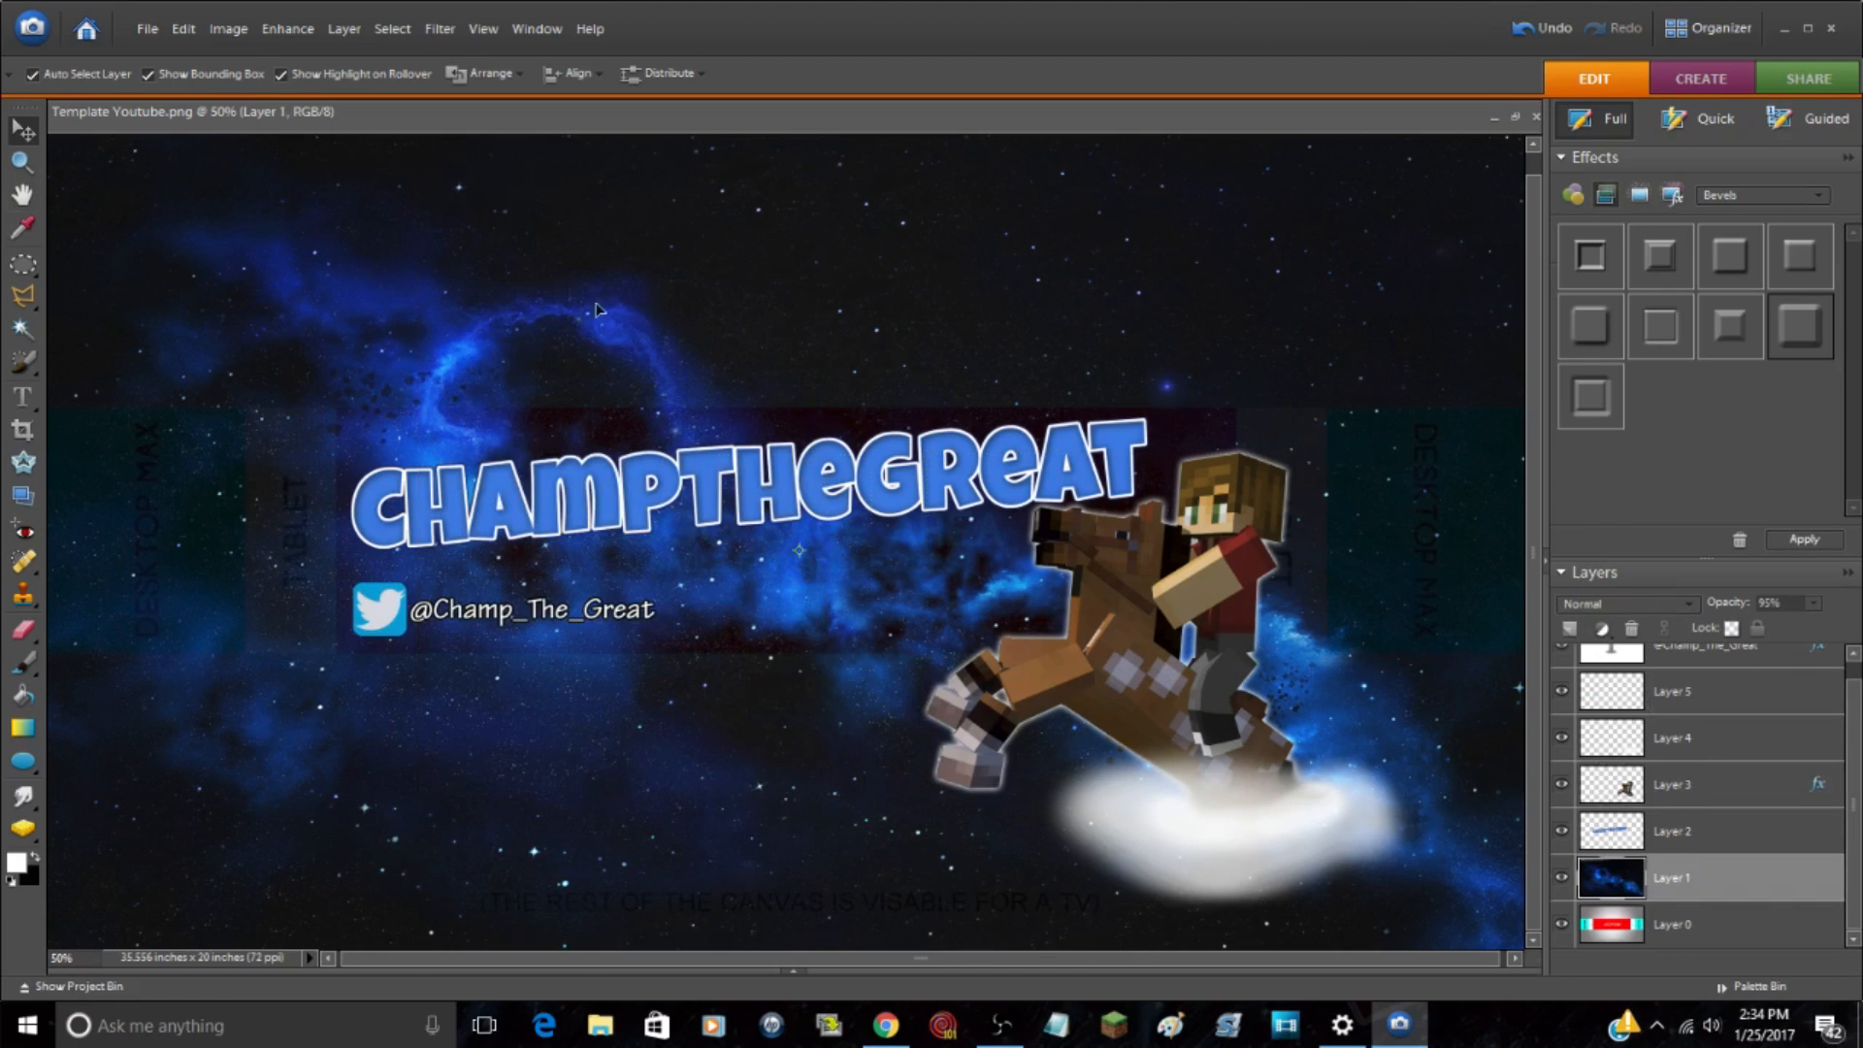
{"action": "key", "text": "ctrl+v"}
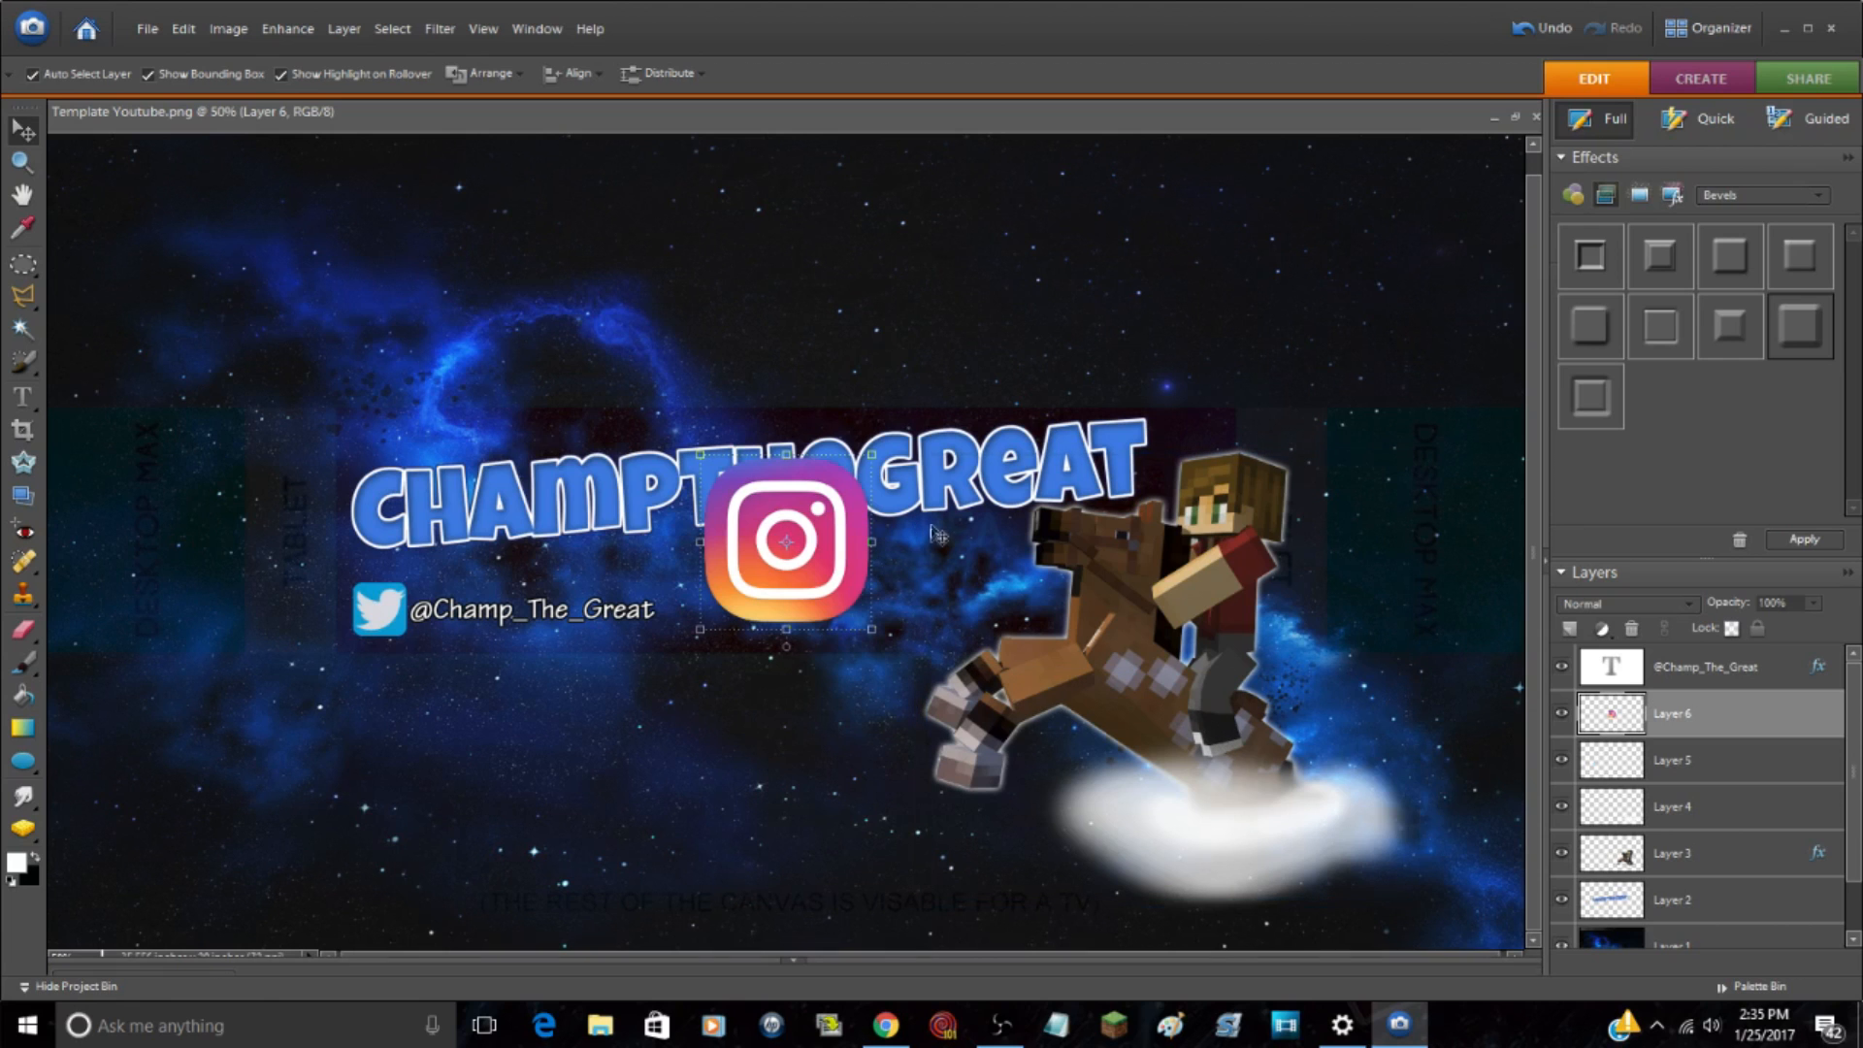
{"action": "left_click_drag", "start_coordinate": [825, 585], "coordinate": [423, 648]}
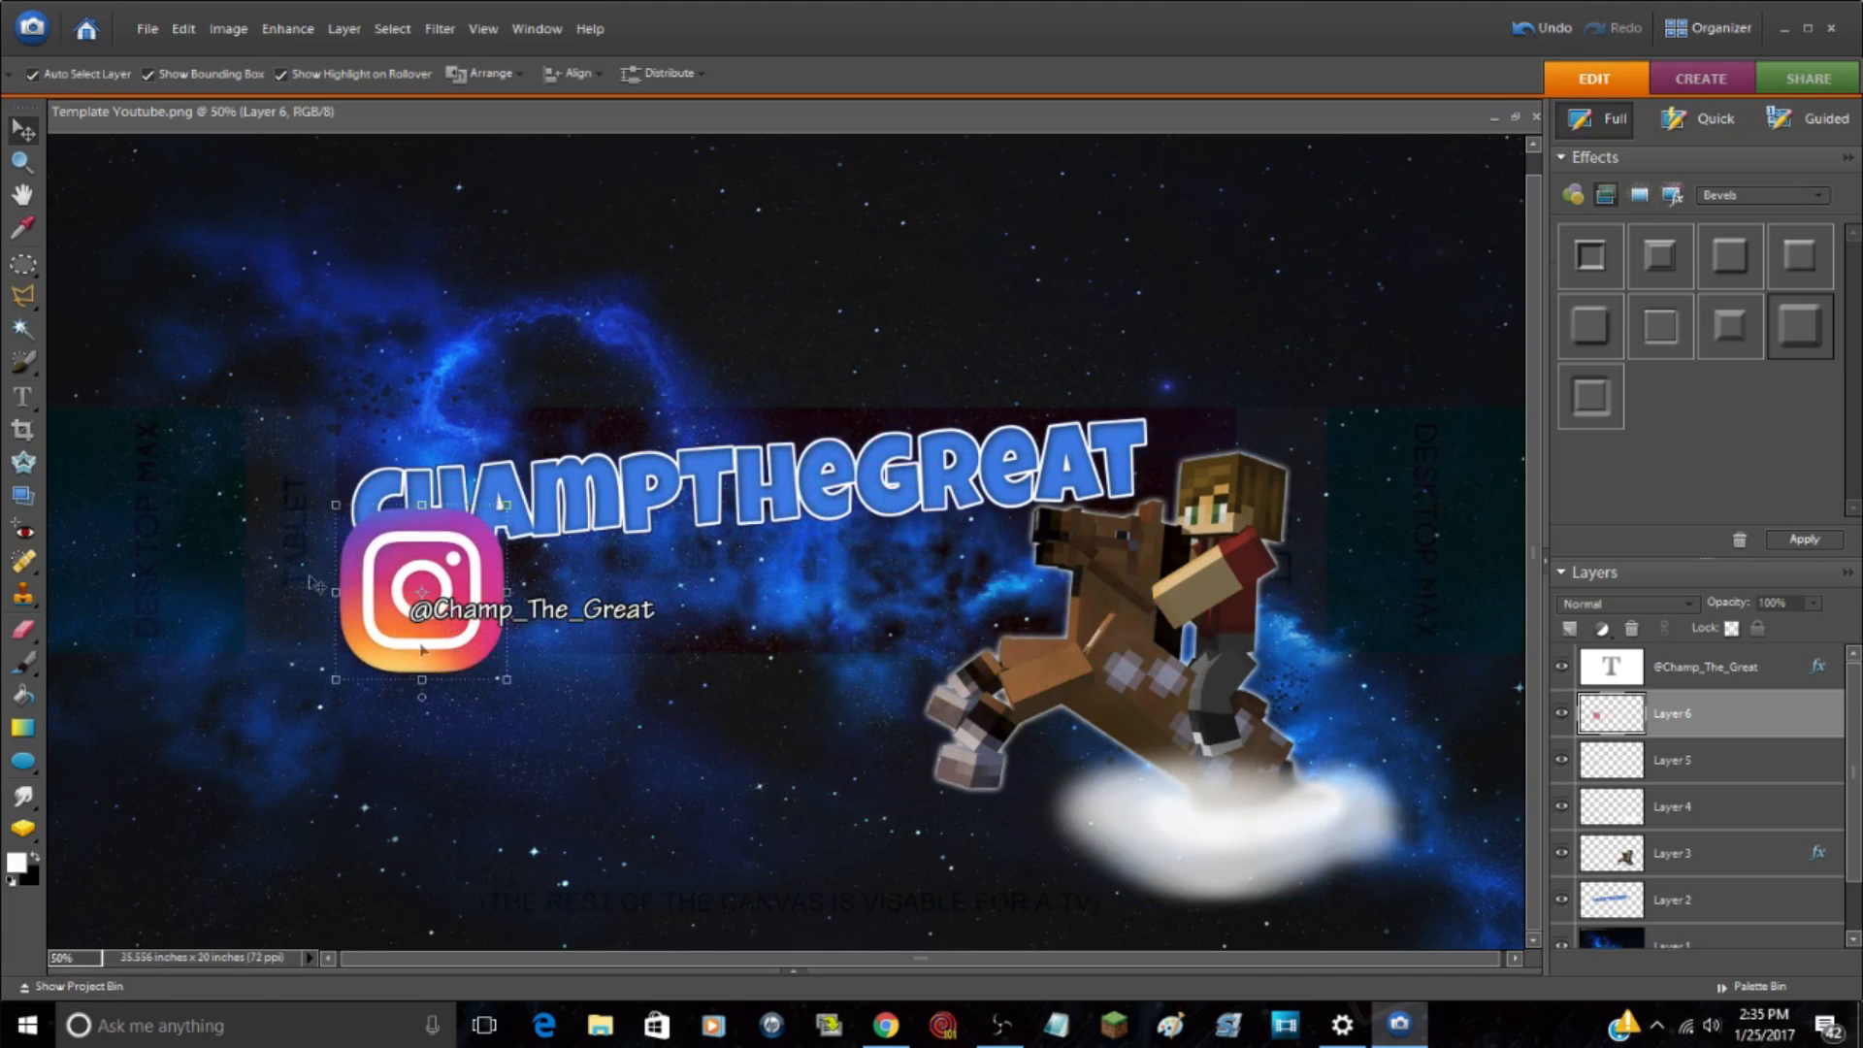
Step: Scale the Instagram logo proportionally to 35.7% and position it over the Twitter logo so both match in size
{"action": "left_click", "coordinate": [24, 167]}
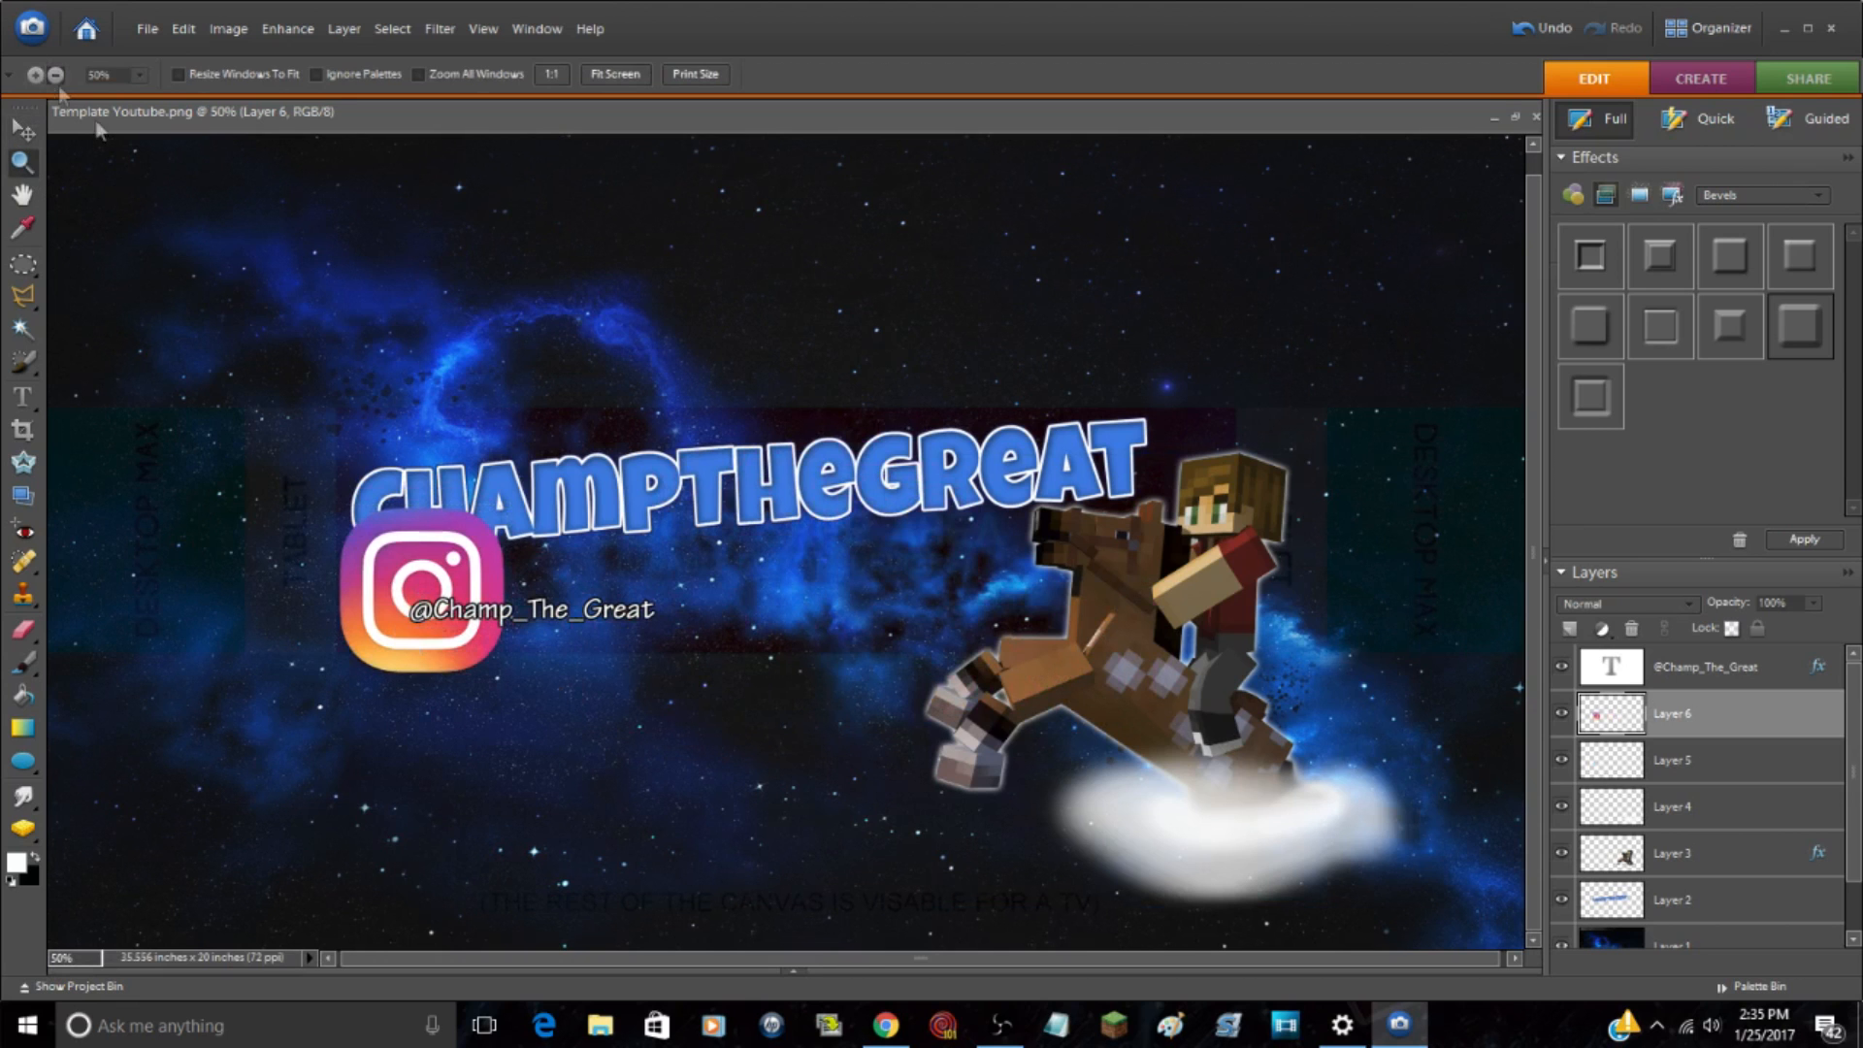
{"action": "left_click", "coordinate": [375, 613], "text": "alt"}
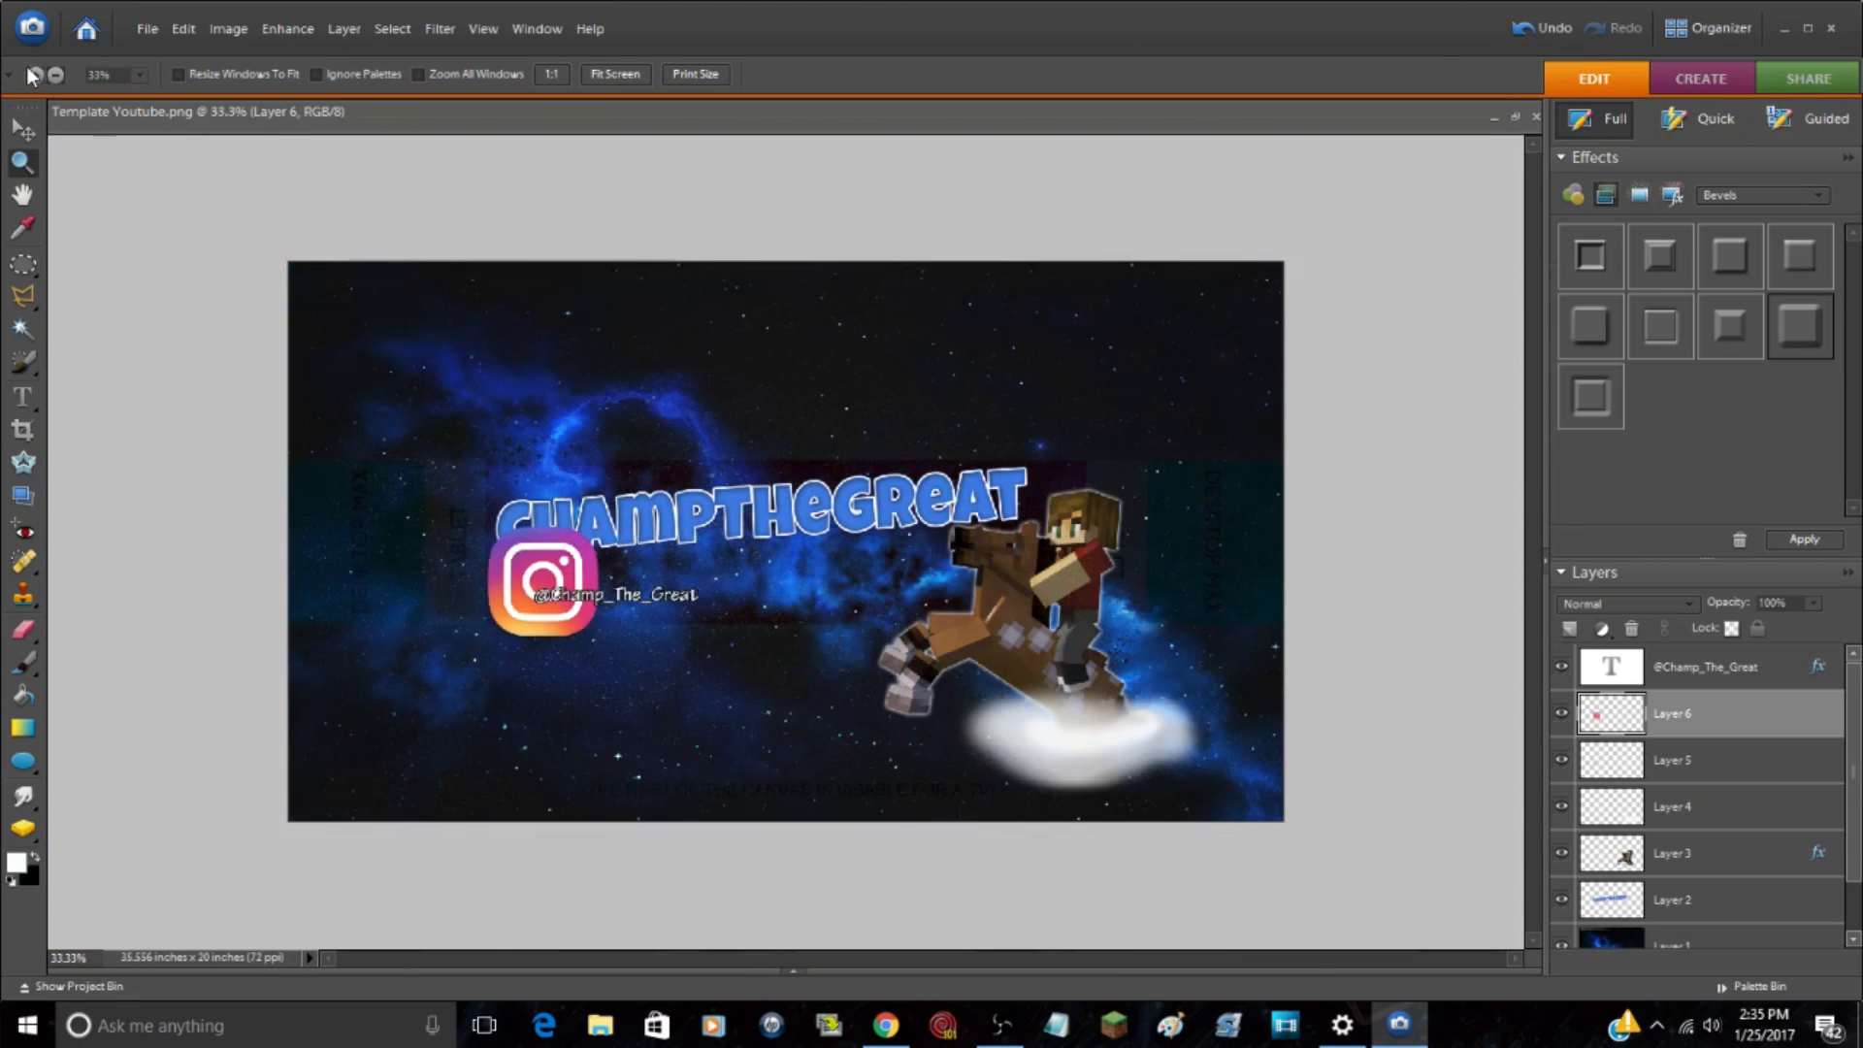
{"action": "left_click", "coordinate": [569, 618]}
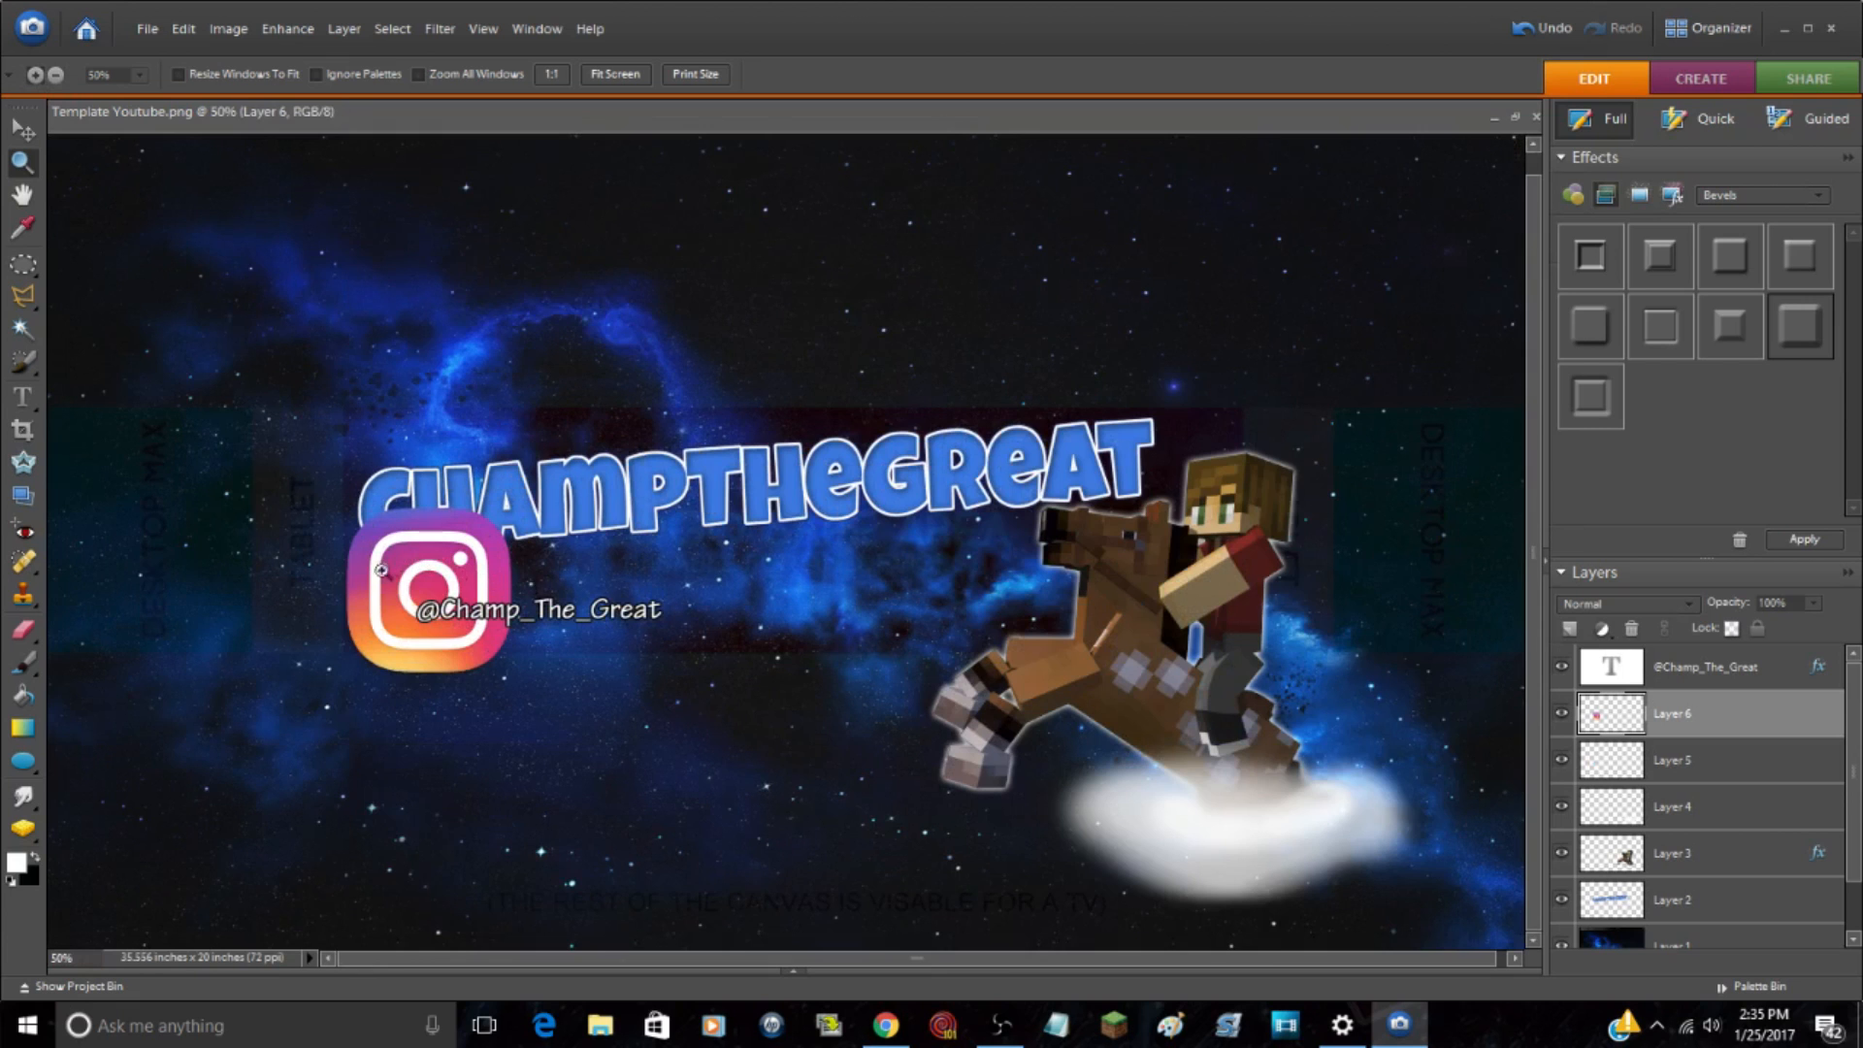
{"action": "left_click", "coordinate": [505, 571]}
{"action": "left_click", "coordinate": [452, 559]}
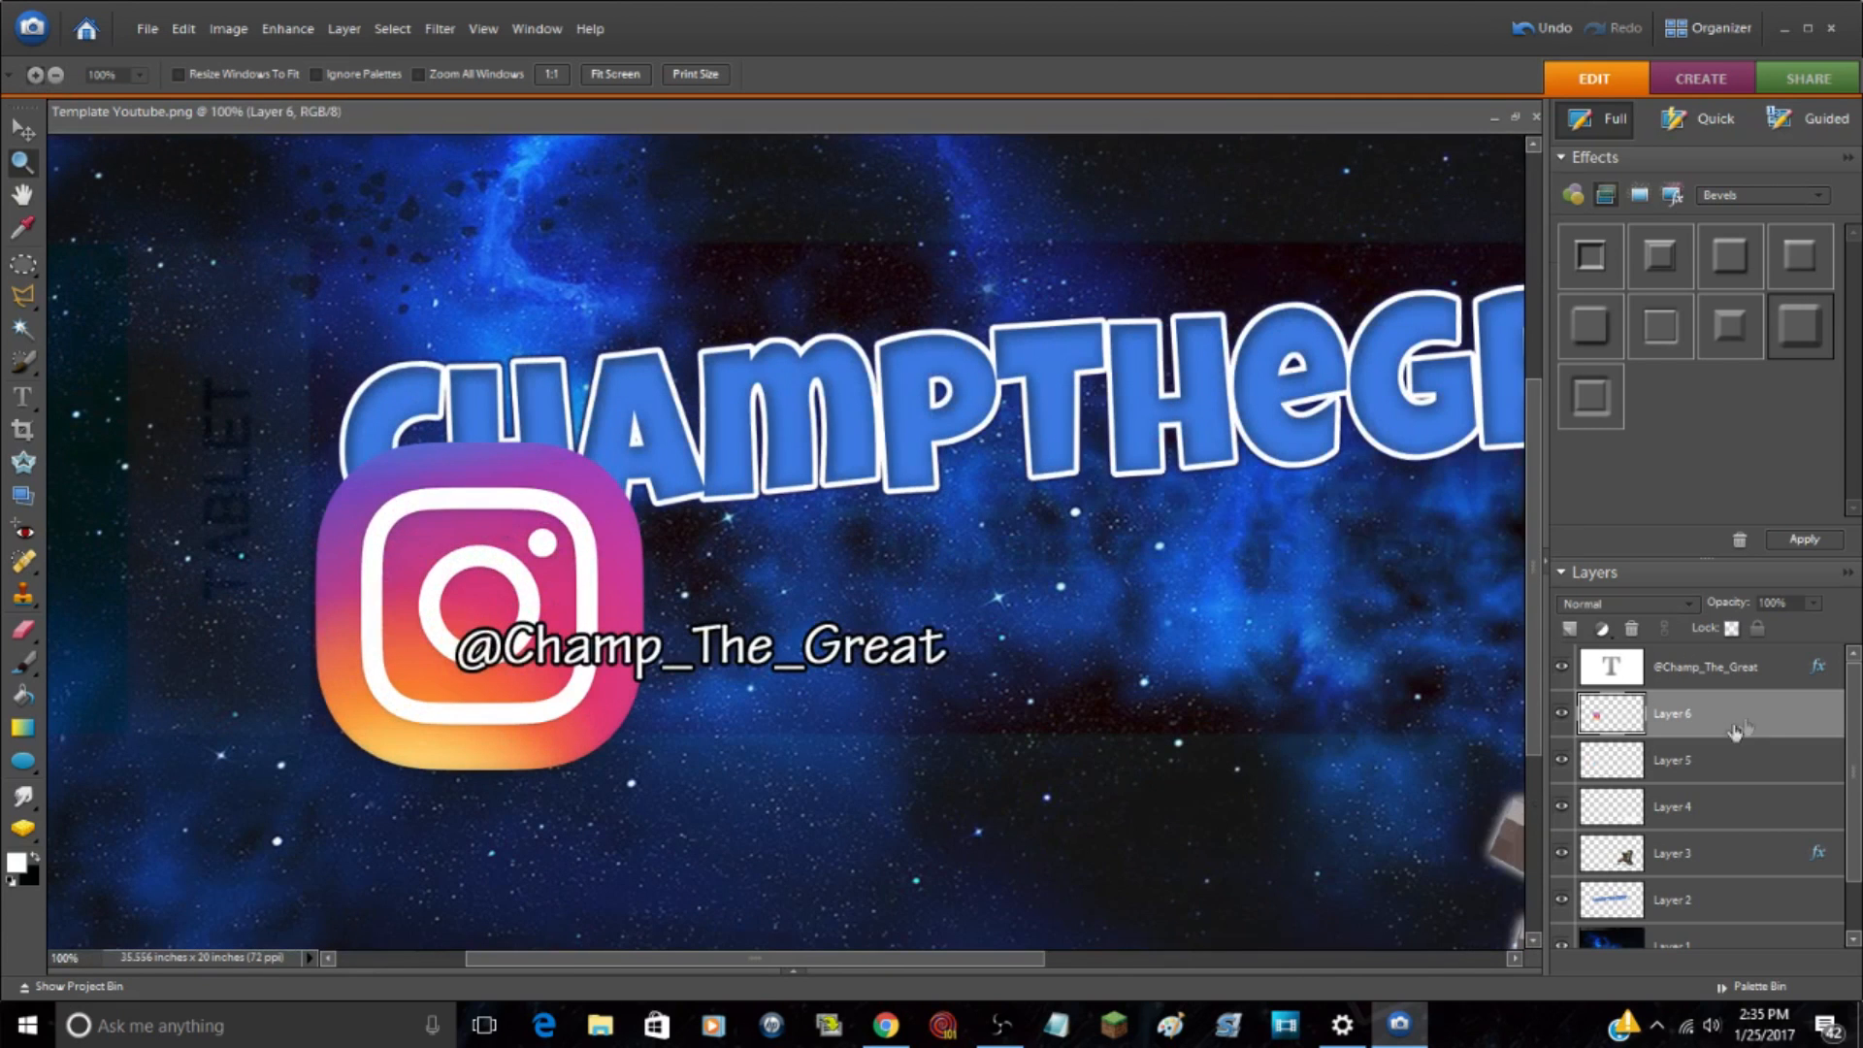
{"action": "key", "text": "v"}
{"action": "left_click_drag", "start_coordinate": [501, 514], "coordinate": [540, 448]}
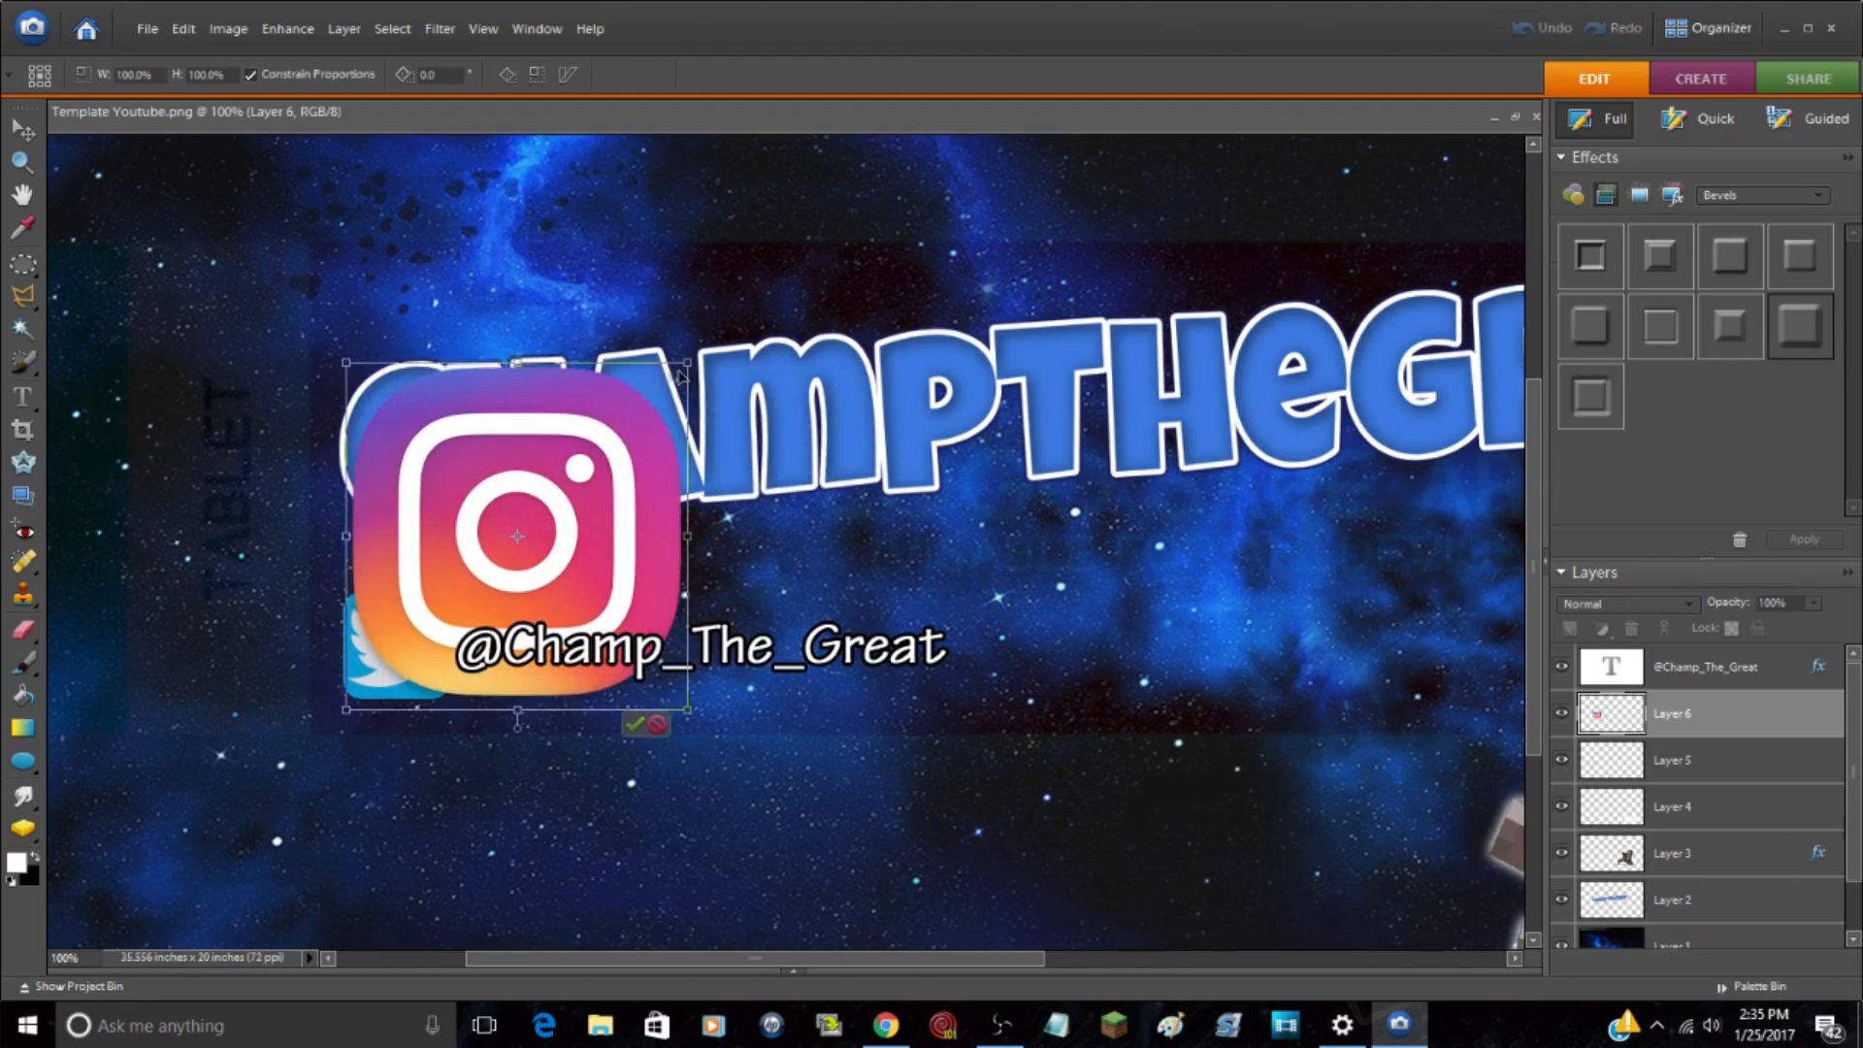
{"action": "left_click_drag", "start_coordinate": [677, 366], "coordinate": [459, 595]}
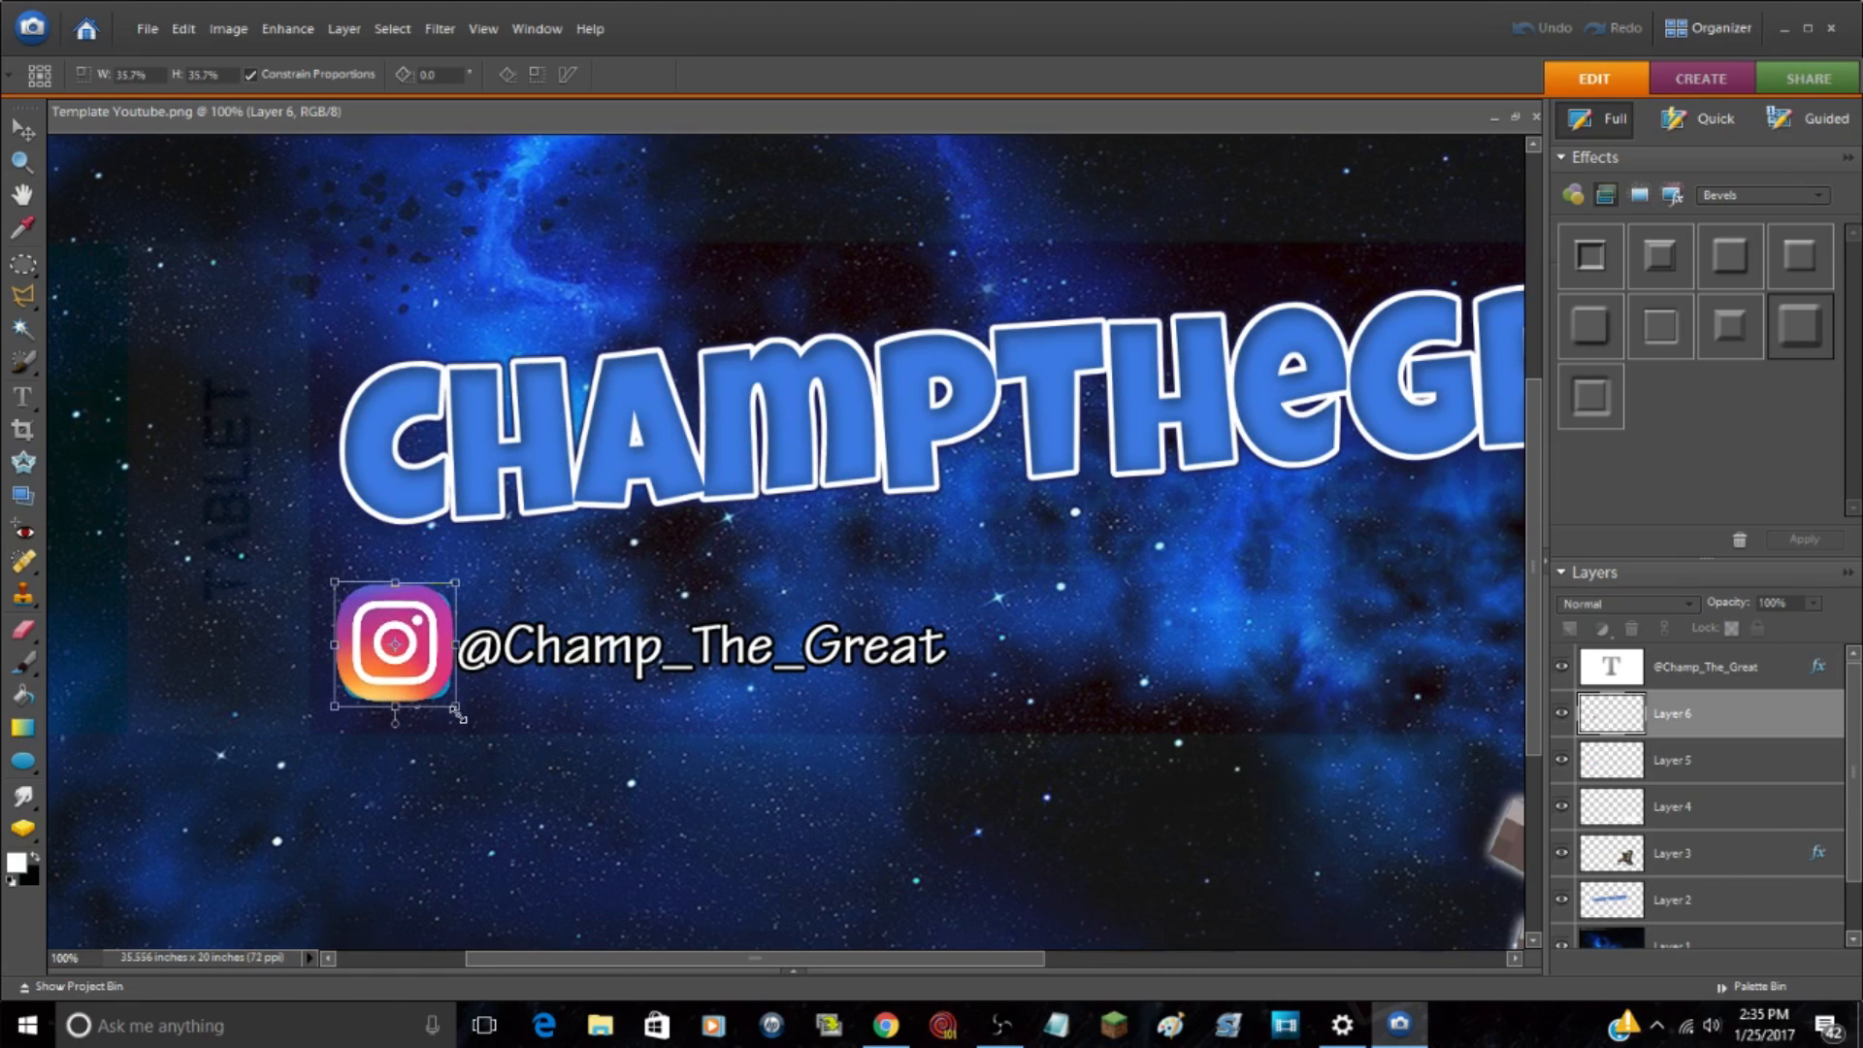
{"action": "mouse_move", "coordinate": [388, 676]}
{"action": "left_mouse_down"}
{"action": "mouse_move", "coordinate": [691, 700]}
{"action": "mouse_move", "coordinate": [375, 678]}
{"action": "mouse_move", "coordinate": [396, 658]}
{"action": "mouse_move", "coordinate": [395, 682]}
{"action": "left_mouse_up"}
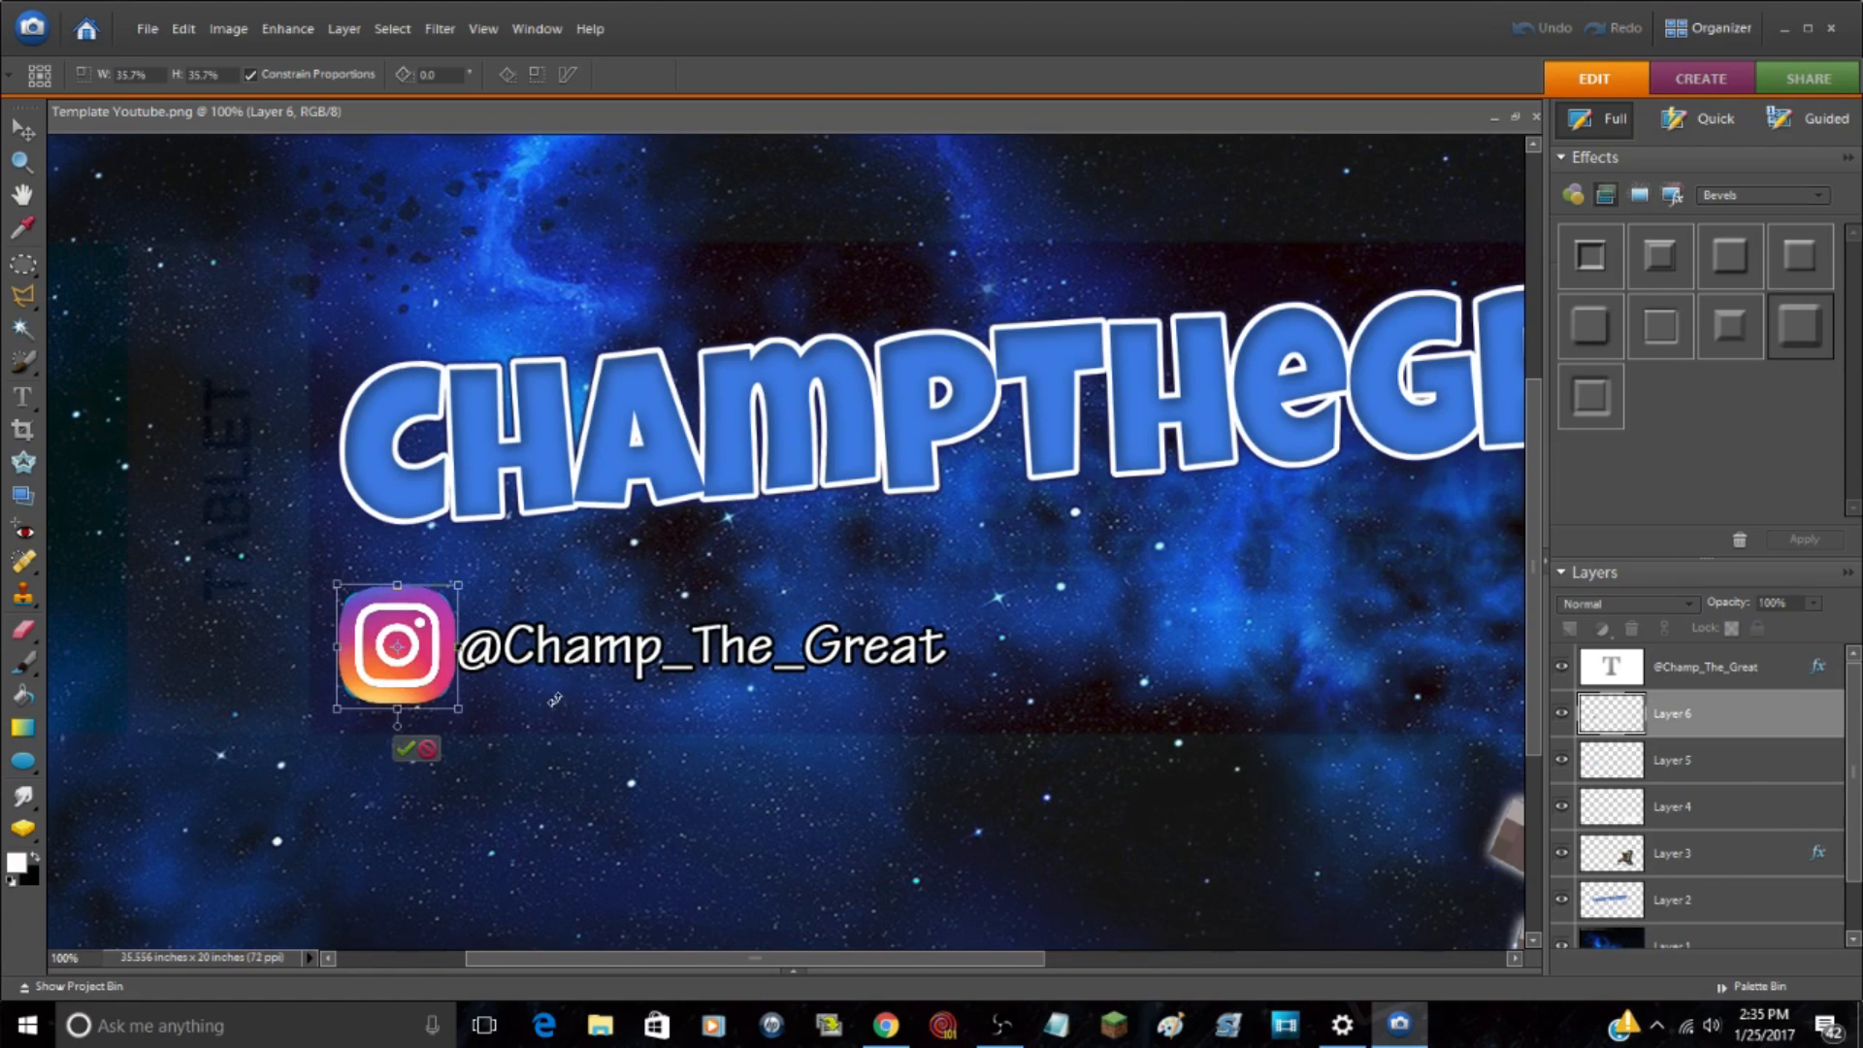
Step: Shift the Instagram logo horizontally past the end of the Twitter handle, keeping it level with the Twitter logo, and accept the transform
{"action": "key", "text": "Right"}
{"action": "key", "text": "Right"}
{"action": "key", "text": "Right"}
{"action": "key", "text": "Right"}
{"action": "key", "text": "Right"}
{"action": "key", "text": "Right"}
{"action": "key", "text": "Right"}
{"action": "key", "text": "Right"}
{"action": "key", "text": "Right"}
{"action": "key", "text": "Right"}
{"action": "key", "text": "Right"}
{"action": "key", "text": "Right"}
{"action": "key", "text": "Right"}
{"action": "key", "text": "Right"}
{"action": "key", "text": "Right"}
{"action": "key", "text": "Right"}
{"action": "key", "text": "Right"}
{"action": "key", "text": "Right"}
{"action": "key", "text": "Right"}
{"action": "key", "text": "Right"}
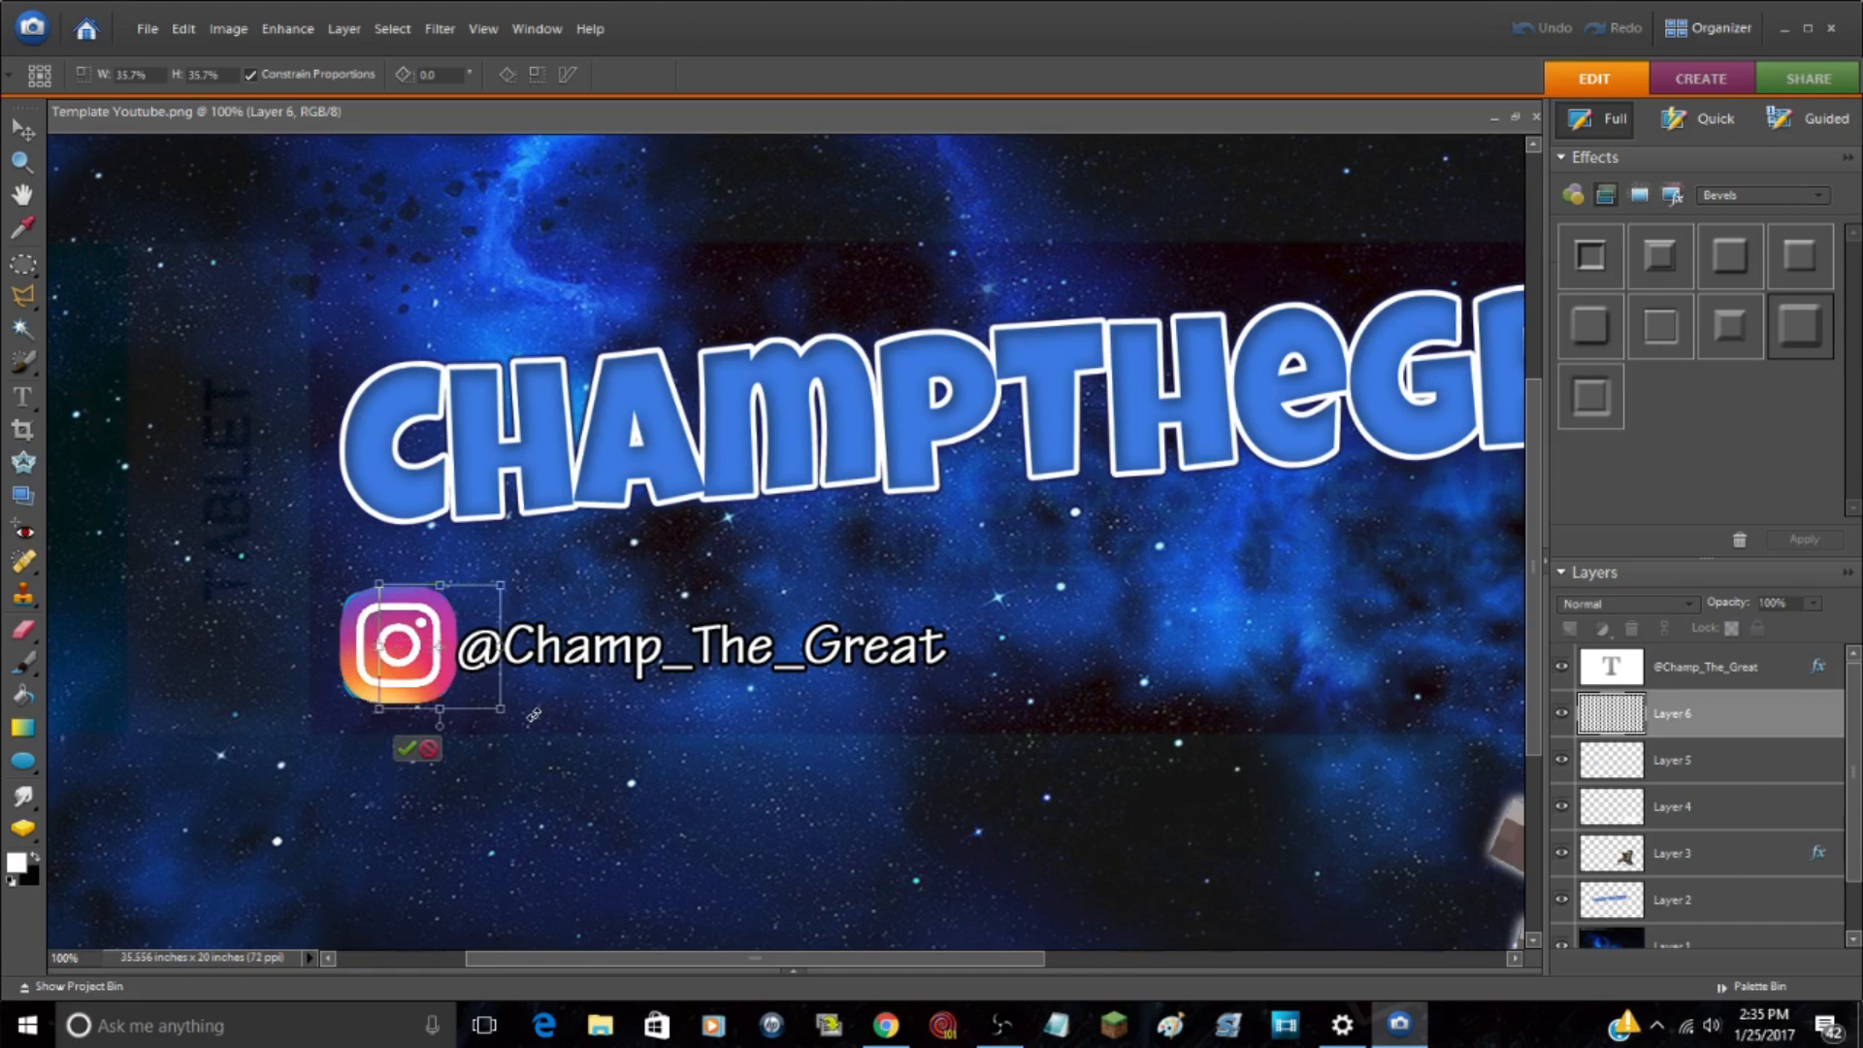
{"action": "key", "text": "Right"}
{"action": "key", "text": "Right"}
{"action": "key", "text": "Right"}
{"action": "key", "text": "Right"}
{"action": "key", "text": "Right"}
{"action": "key", "text": "Right"}
{"action": "key", "text": "Right"}
{"action": "key", "text": "Right"}
{"action": "key", "text": "Right"}
{"action": "key", "text": "Right"}
{"action": "key", "text": "Right"}
{"action": "key", "text": "Right"}
{"action": "key", "text": "Right"}
{"action": "key", "text": "Right"}
{"action": "key", "text": "Right"}
{"action": "key", "text": "Right"}
{"action": "key", "text": "Right"}
{"action": "key", "text": "Right"}
{"action": "key", "text": "Right"}
{"action": "key", "text": "Right"}
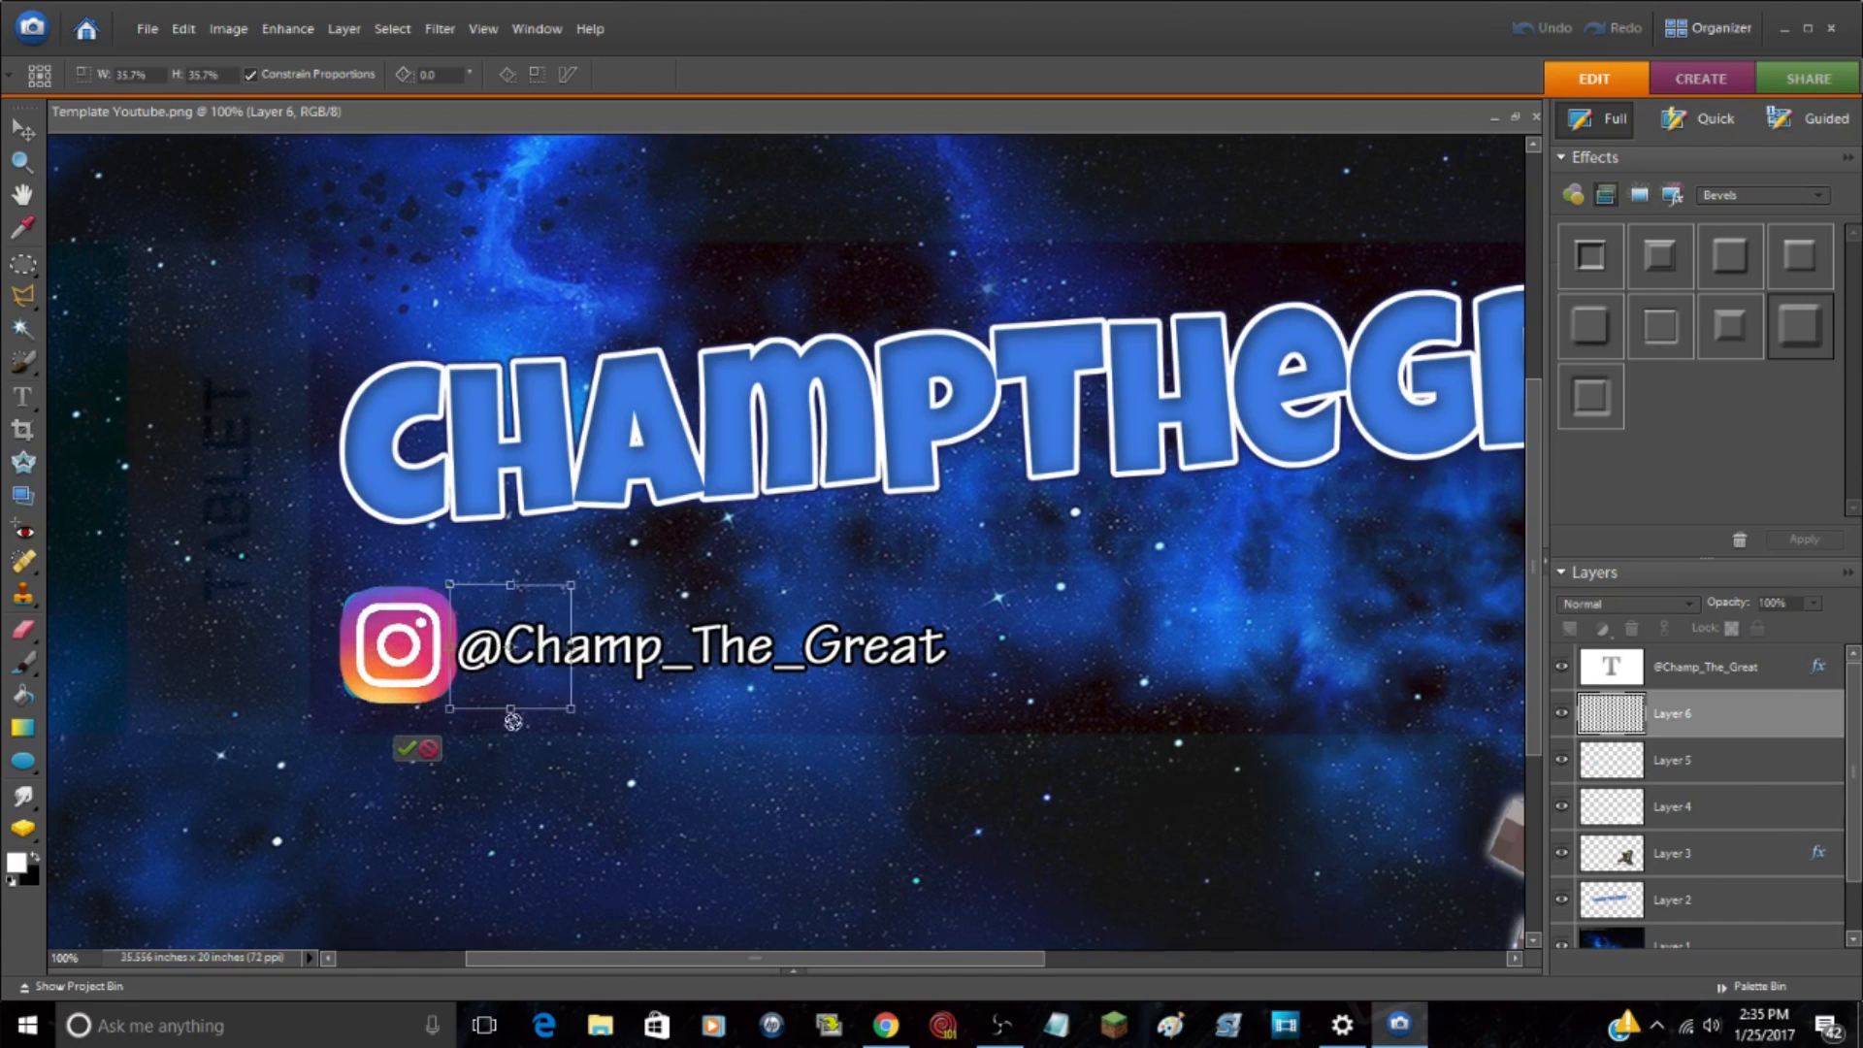
{"action": "key", "text": "Right"}
{"action": "key", "text": "Right"}
{"action": "key", "text": "Right"}
{"action": "key", "text": "Right"}
{"action": "key", "text": "Right"}
{"action": "key", "text": "Right"}
{"action": "key", "text": "Right"}
{"action": "key", "text": "Right"}
{"action": "key", "text": "Right"}
{"action": "key", "text": "Right"}
{"action": "key", "text": "Right"}
{"action": "key", "text": "Right"}
{"action": "key", "text": "Right"}
{"action": "key", "text": "Right"}
{"action": "key", "text": "Right"}
{"action": "key", "text": "Right"}
{"action": "key", "text": "Right"}
{"action": "key", "text": "Right"}
{"action": "key", "text": "Right"}
{"action": "key", "text": "Right"}
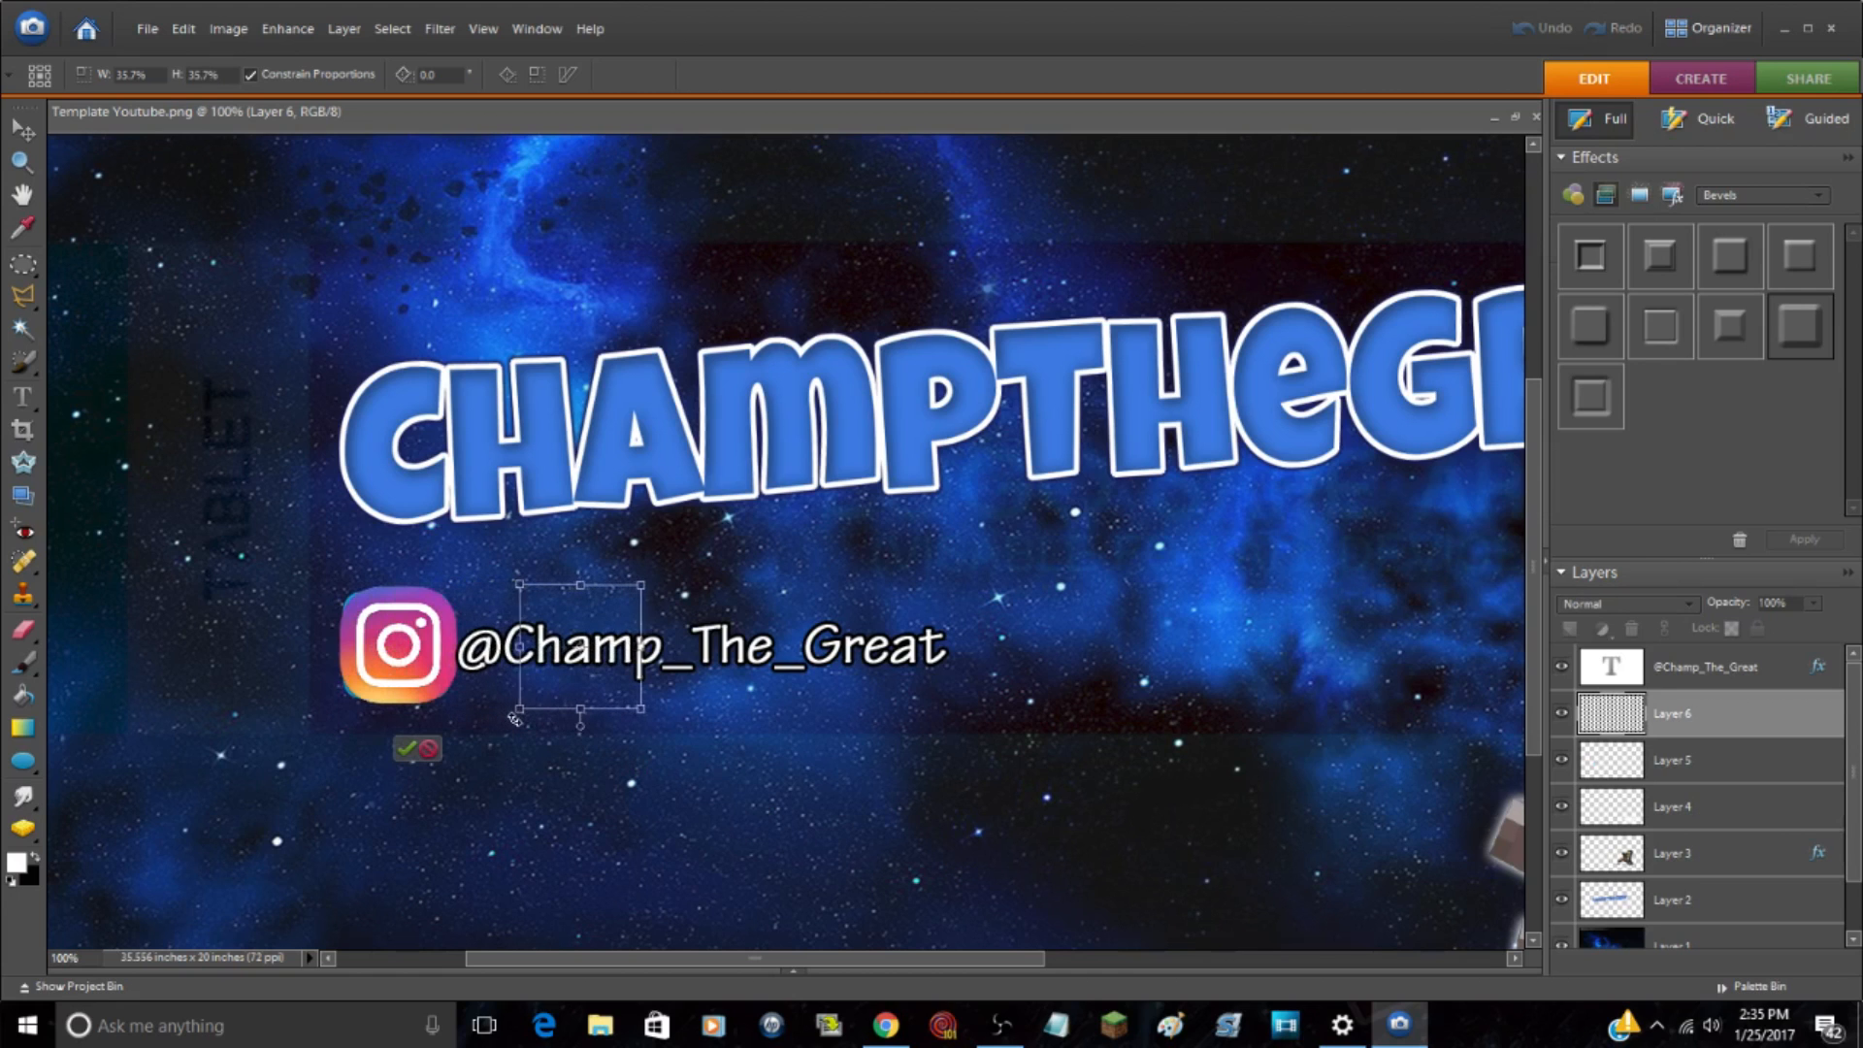
{"action": "key", "text": "Right"}
{"action": "key", "text": "Right"}
{"action": "key", "text": "Right"}
{"action": "key", "text": "Right"}
{"action": "key", "text": "Right"}
{"action": "key", "text": "Right"}
{"action": "key", "text": "Right"}
{"action": "key", "text": "Right"}
{"action": "key", "text": "Right"}
{"action": "key", "text": "Right"}
{"action": "key", "text": "Right"}
{"action": "key", "text": "Right"}
{"action": "key", "text": "Right"}
{"action": "key", "text": "Right"}
{"action": "key", "text": "Right"}
{"action": "key", "text": "Right"}
{"action": "key", "text": "Right"}
{"action": "key", "text": "Right"}
{"action": "key", "text": "Right"}
{"action": "key", "text": "Right"}
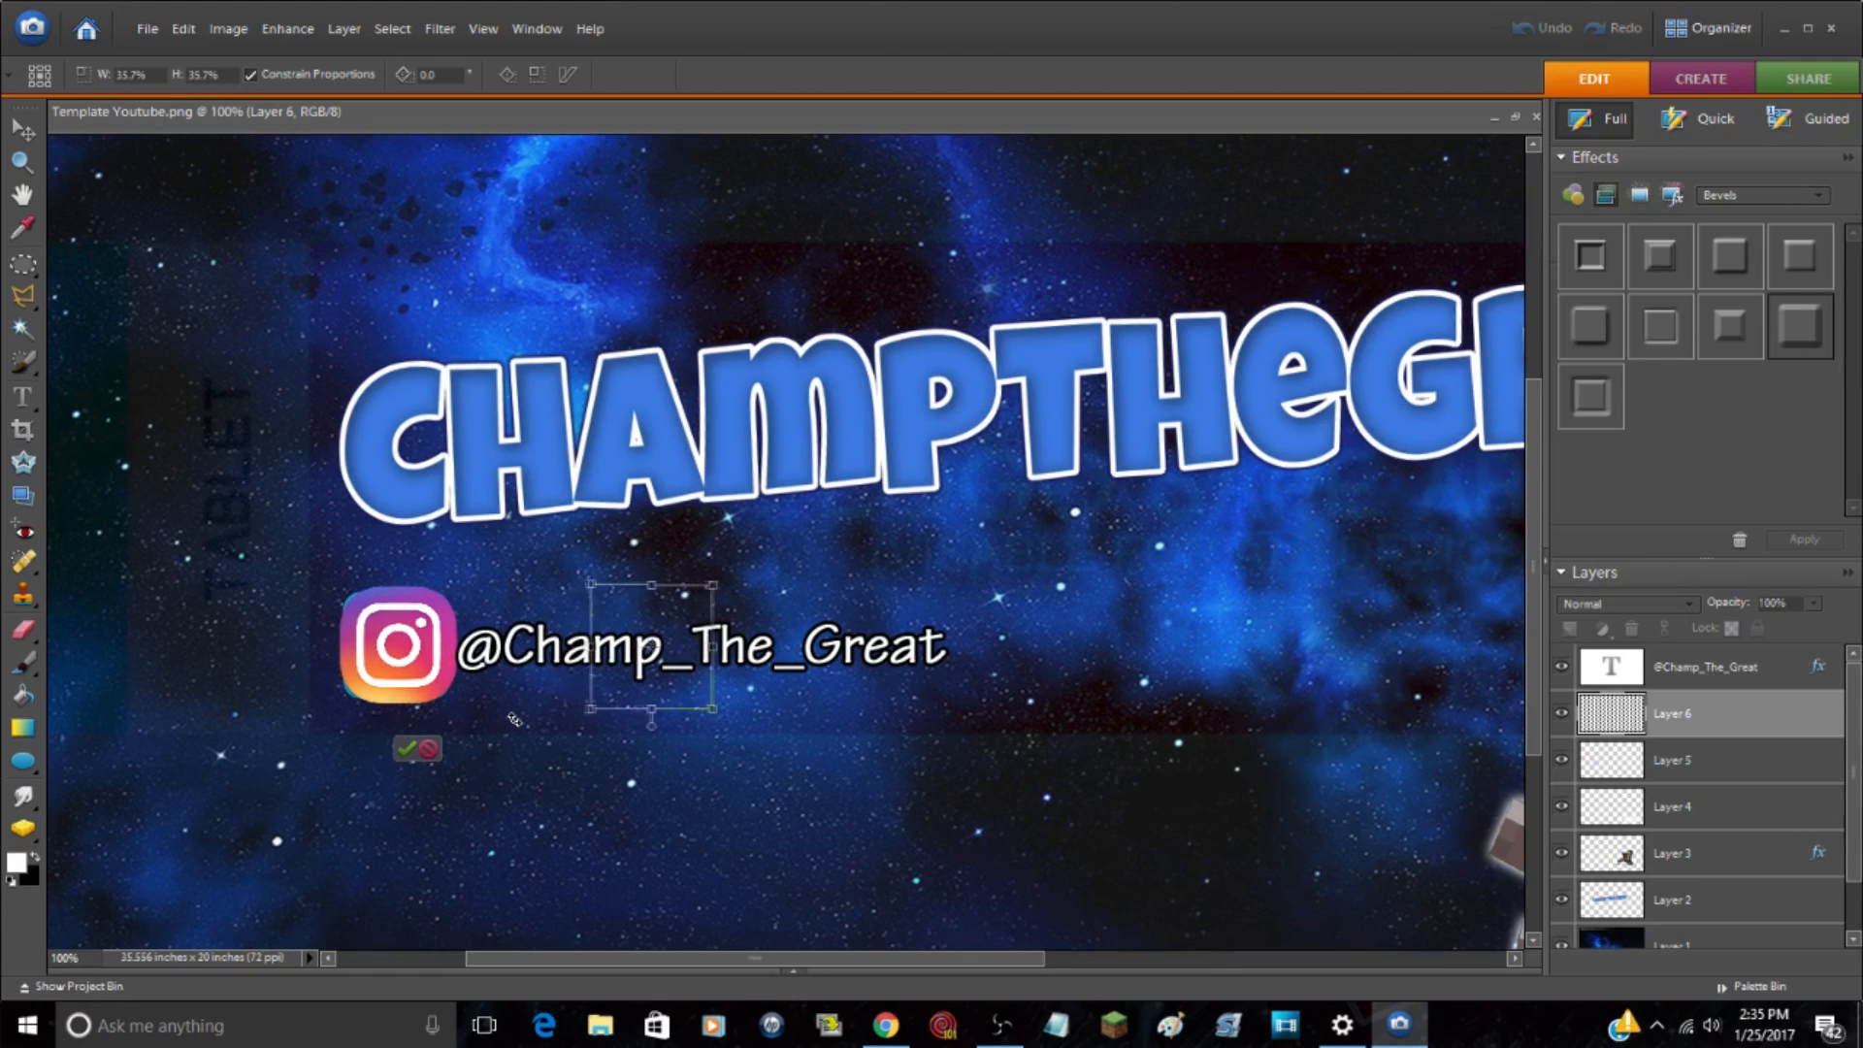
{"action": "key", "text": "Right"}
{"action": "key", "text": "Right"}
{"action": "key", "text": "Right"}
{"action": "key", "text": "Right"}
{"action": "key", "text": "Right"}
{"action": "key", "text": "Right"}
{"action": "key", "text": "Right"}
{"action": "key", "text": "Right"}
{"action": "key", "text": "Right"}
{"action": "key", "text": "Right"}
{"action": "key", "text": "Right"}
{"action": "key", "text": "Right"}
{"action": "key", "text": "Right"}
{"action": "key", "text": "Right"}
{"action": "key", "text": "Right"}
{"action": "key", "text": "Right"}
{"action": "key", "text": "Right"}
{"action": "key", "text": "Right"}
{"action": "key", "text": "Right"}
{"action": "key", "text": "Right"}
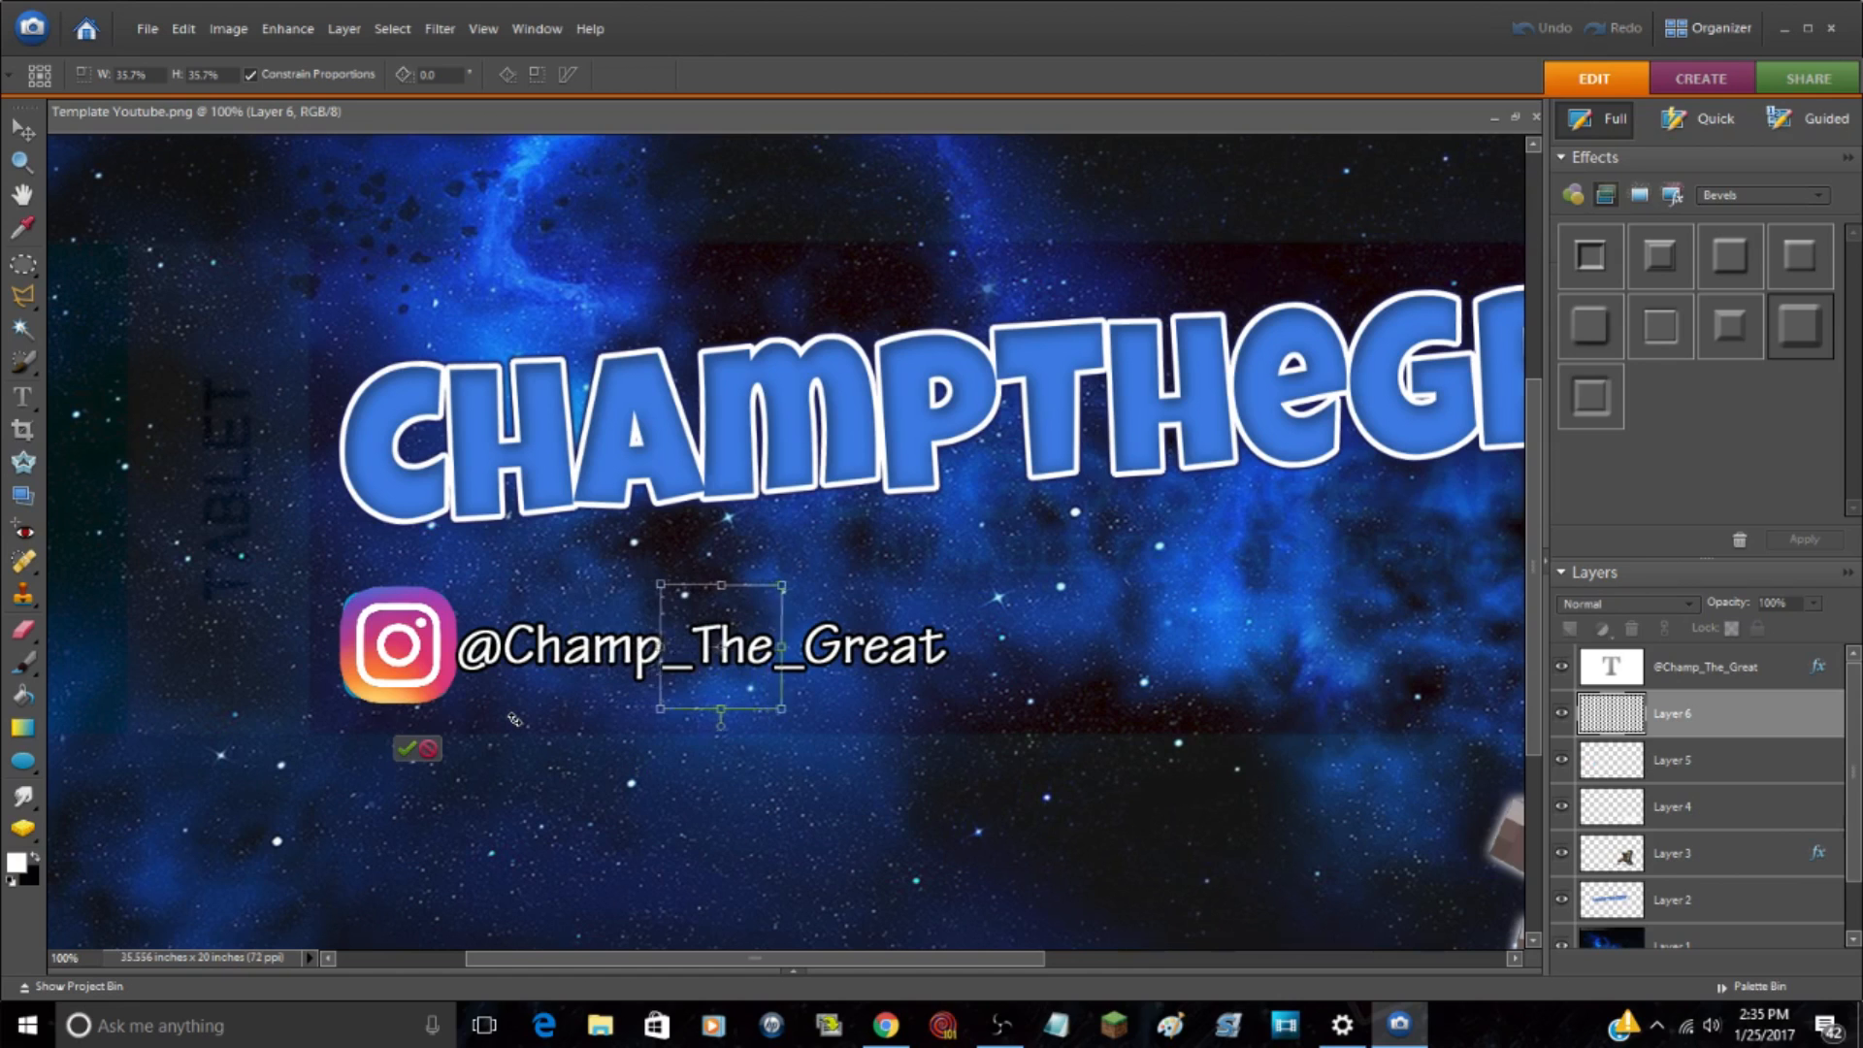
{"action": "key", "text": "Right"}
{"action": "key", "text": "Right"}
{"action": "key", "text": "Right"}
{"action": "key", "text": "Right"}
{"action": "key", "text": "Right"}
{"action": "key", "text": "Right"}
{"action": "key", "text": "Right"}
{"action": "key", "text": "Right"}
{"action": "key", "text": "Right"}
{"action": "key", "text": "Right"}
{"action": "key", "text": "Right"}
{"action": "key", "text": "Right"}
{"action": "key", "text": "Right"}
{"action": "key", "text": "Right"}
{"action": "key", "text": "Right"}
{"action": "key", "text": "Right"}
{"action": "key", "text": "Right"}
{"action": "key", "text": "Right"}
{"action": "key", "text": "Right"}
{"action": "key", "text": "Right"}
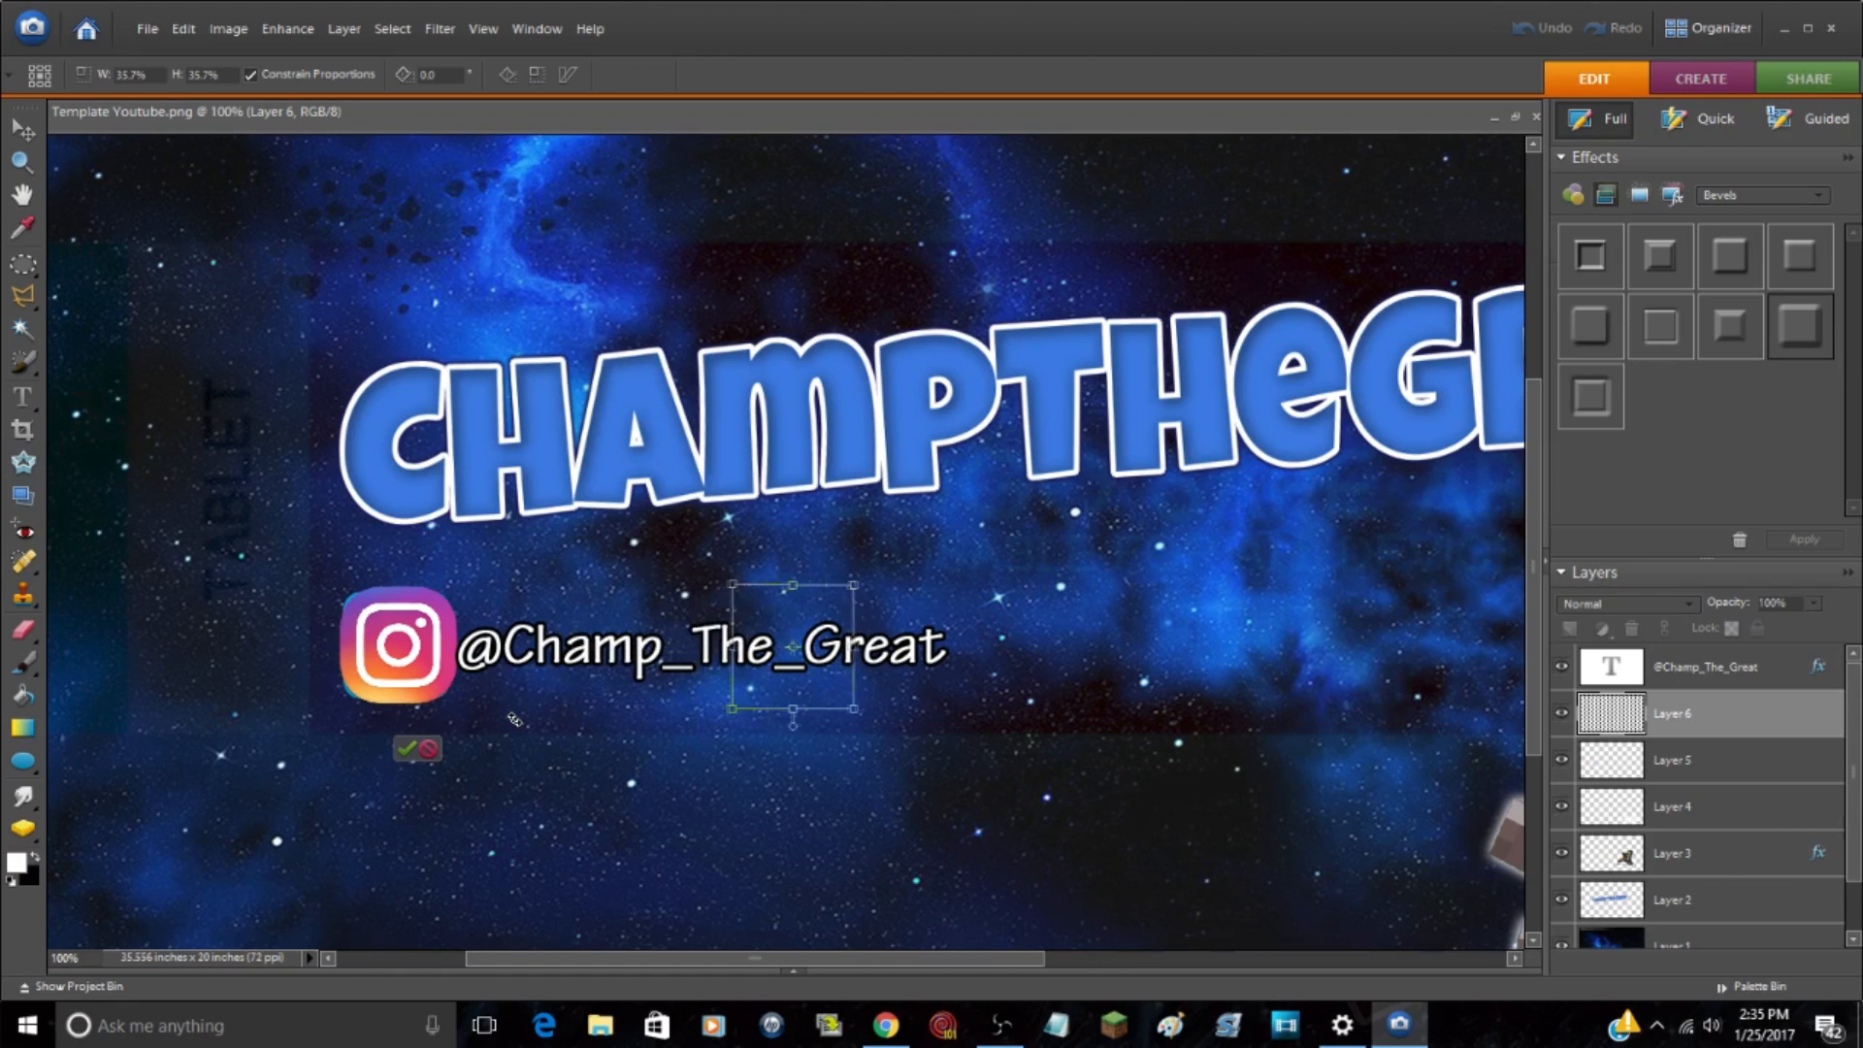
{"action": "key", "text": "Right"}
{"action": "key", "text": "Right"}
{"action": "key", "text": "Right"}
{"action": "key", "text": "Right"}
{"action": "key", "text": "Right"}
{"action": "key", "text": "Right"}
{"action": "key", "text": "Right"}
{"action": "key", "text": "Right"}
{"action": "key", "text": "Right"}
{"action": "key", "text": "Right"}
{"action": "key", "text": "Right"}
{"action": "key", "text": "Right"}
{"action": "key", "text": "Right"}
{"action": "key", "text": "Right"}
{"action": "key", "text": "Right"}
{"action": "key", "text": "Right"}
{"action": "key", "text": "Right"}
{"action": "key", "text": "Right"}
{"action": "key", "text": "Right"}
{"action": "key", "text": "Right"}
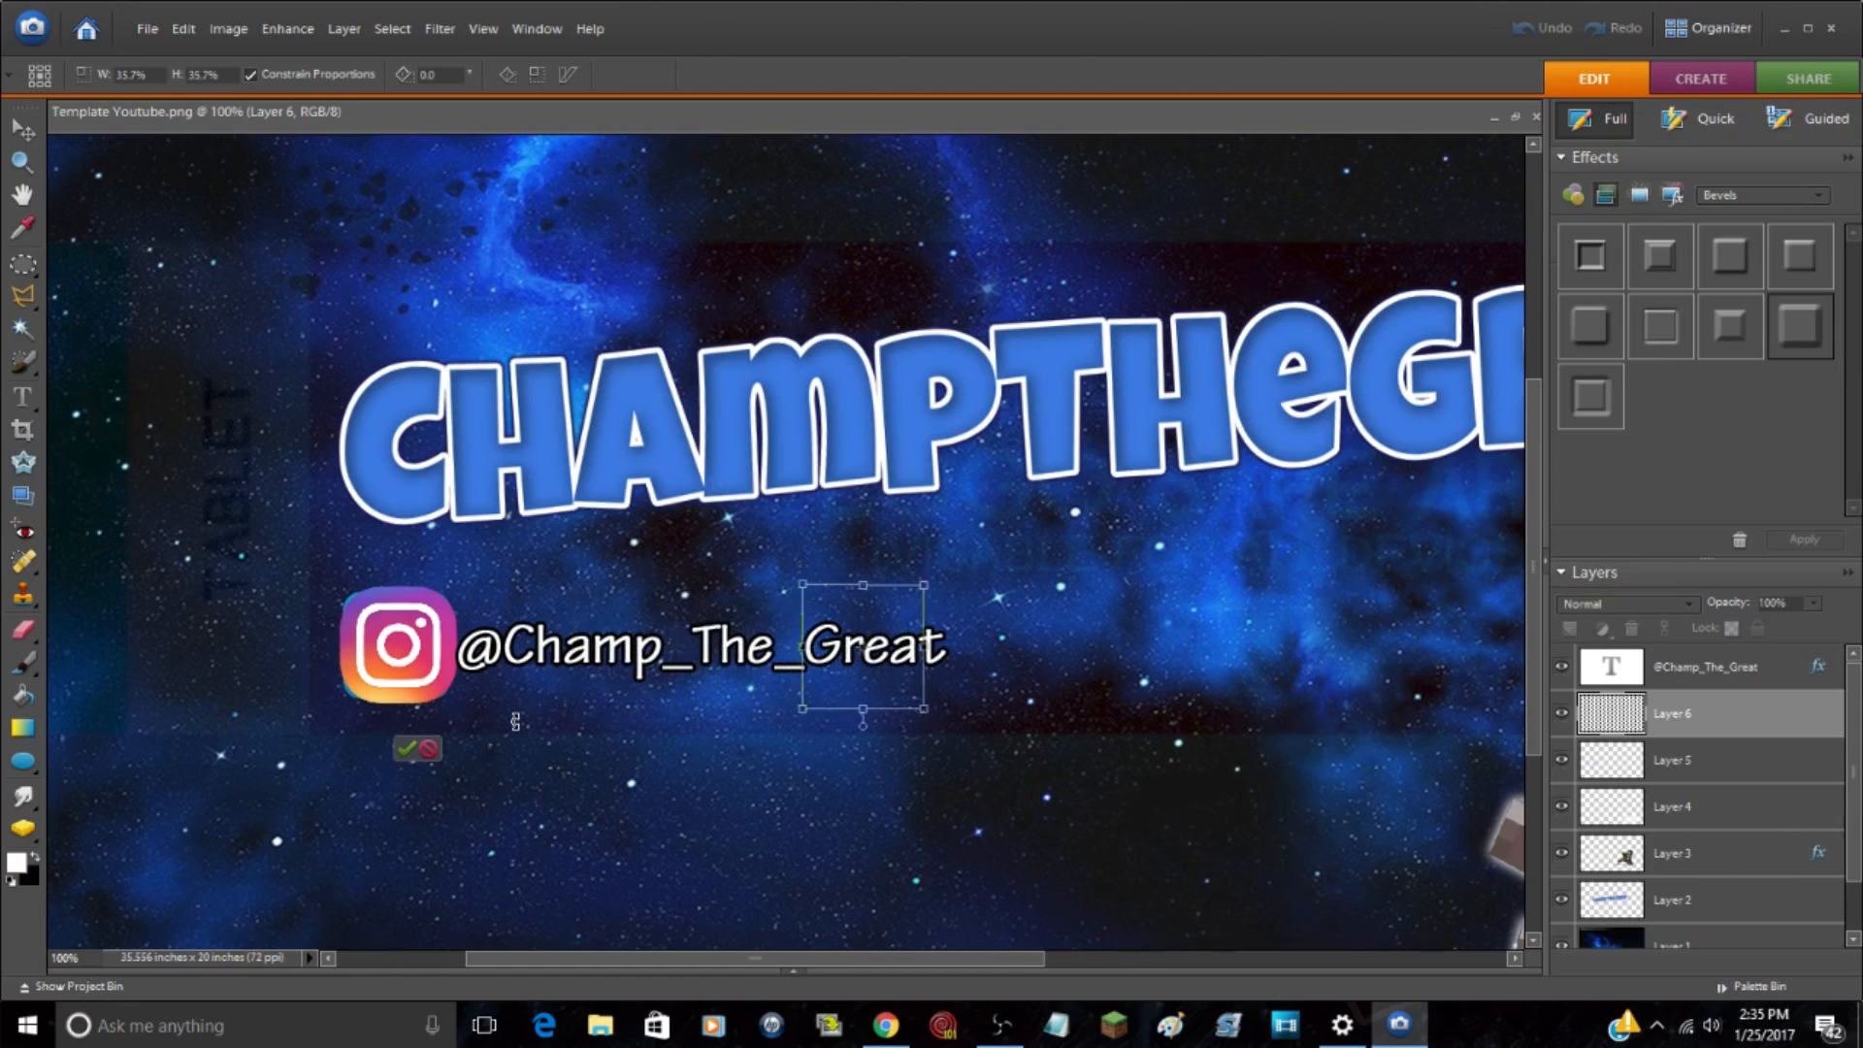
{"action": "key", "text": "Right"}
{"action": "key", "text": "Right"}
{"action": "key", "text": "Right"}
{"action": "key", "text": "Right"}
{"action": "key", "text": "Right"}
{"action": "key", "text": "Right"}
{"action": "key", "text": "Right"}
{"action": "key", "text": "Right"}
{"action": "key", "text": "Right"}
{"action": "key", "text": "Right"}
{"action": "key", "text": "Right"}
{"action": "key", "text": "Right"}
{"action": "key", "text": "Right"}
{"action": "key", "text": "Right"}
{"action": "key", "text": "Right"}
{"action": "key", "text": "Right"}
{"action": "key", "text": "Right"}
{"action": "key", "text": "Right"}
{"action": "mouse_move", "coordinate": [931, 958]}
{"action": "left_mouse_down"}
{"action": "mouse_move", "coordinate": [953, 958]}
{"action": "mouse_move", "coordinate": [931, 957]}
{"action": "left_mouse_up"}
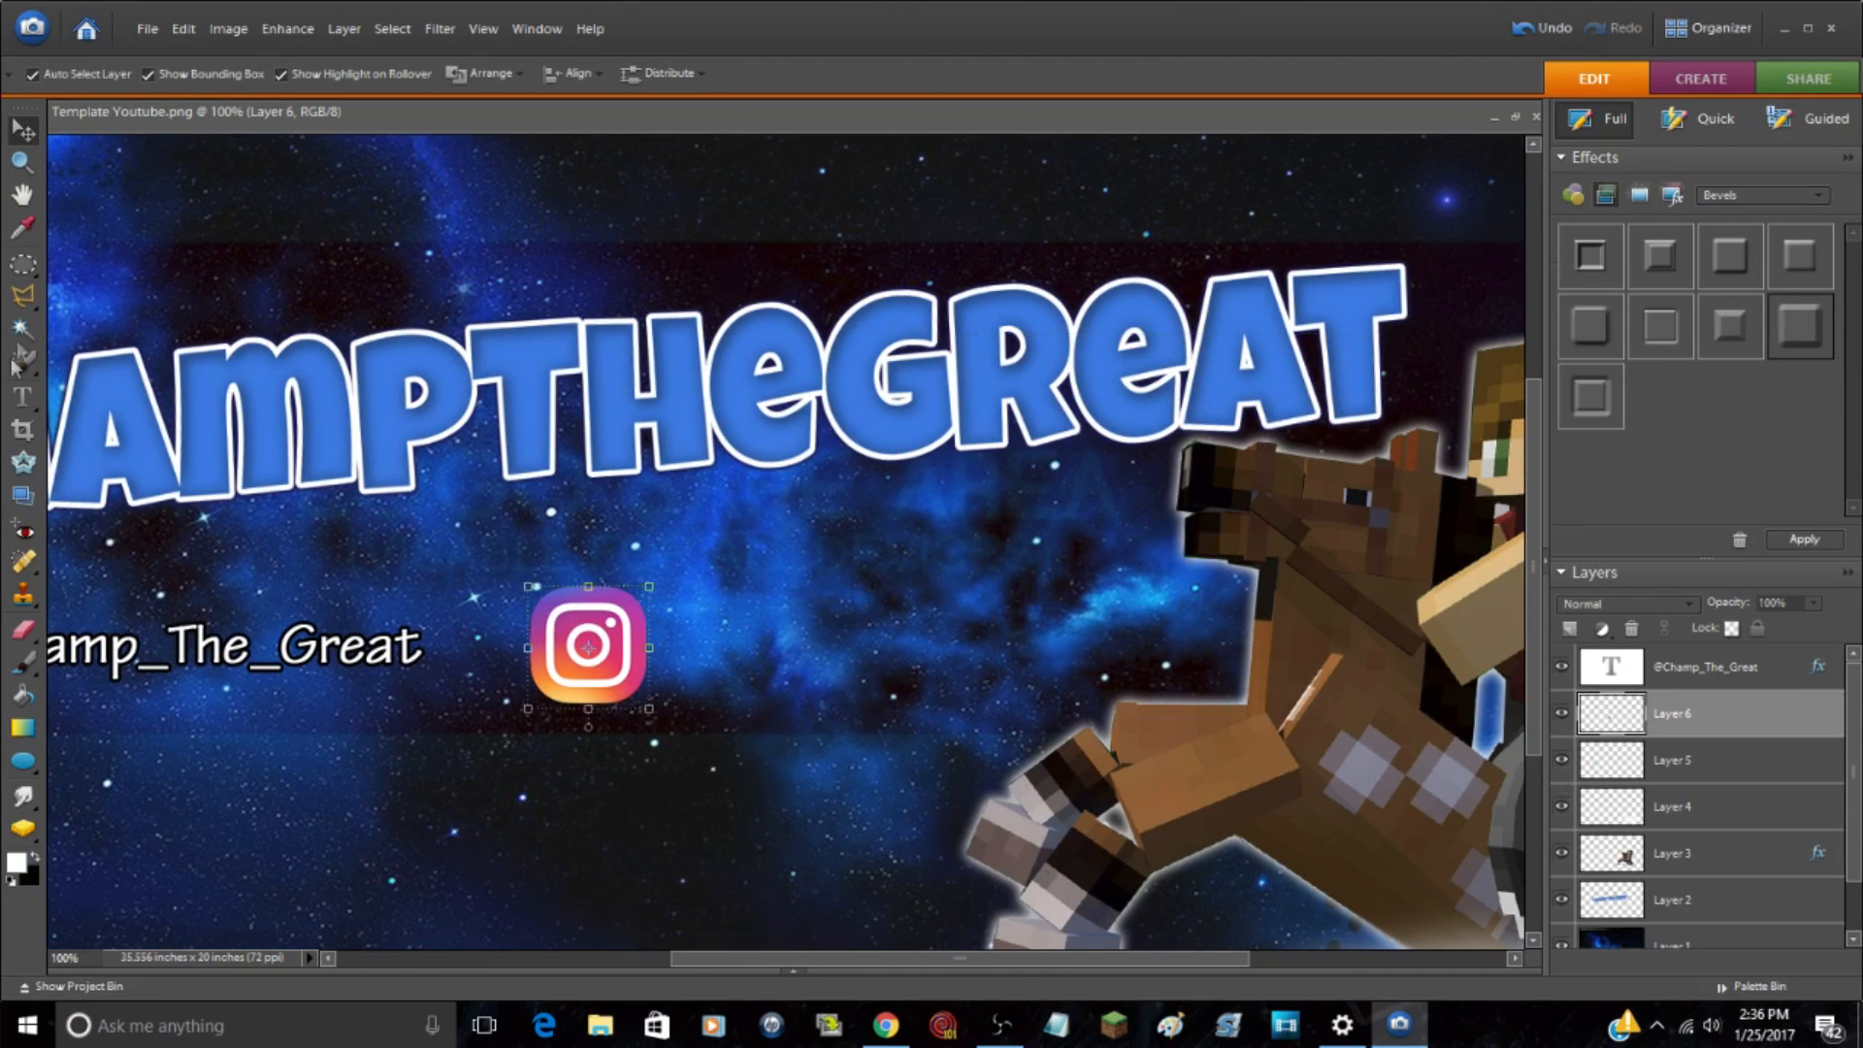
{"action": "left_click", "coordinate": [22, 397]}
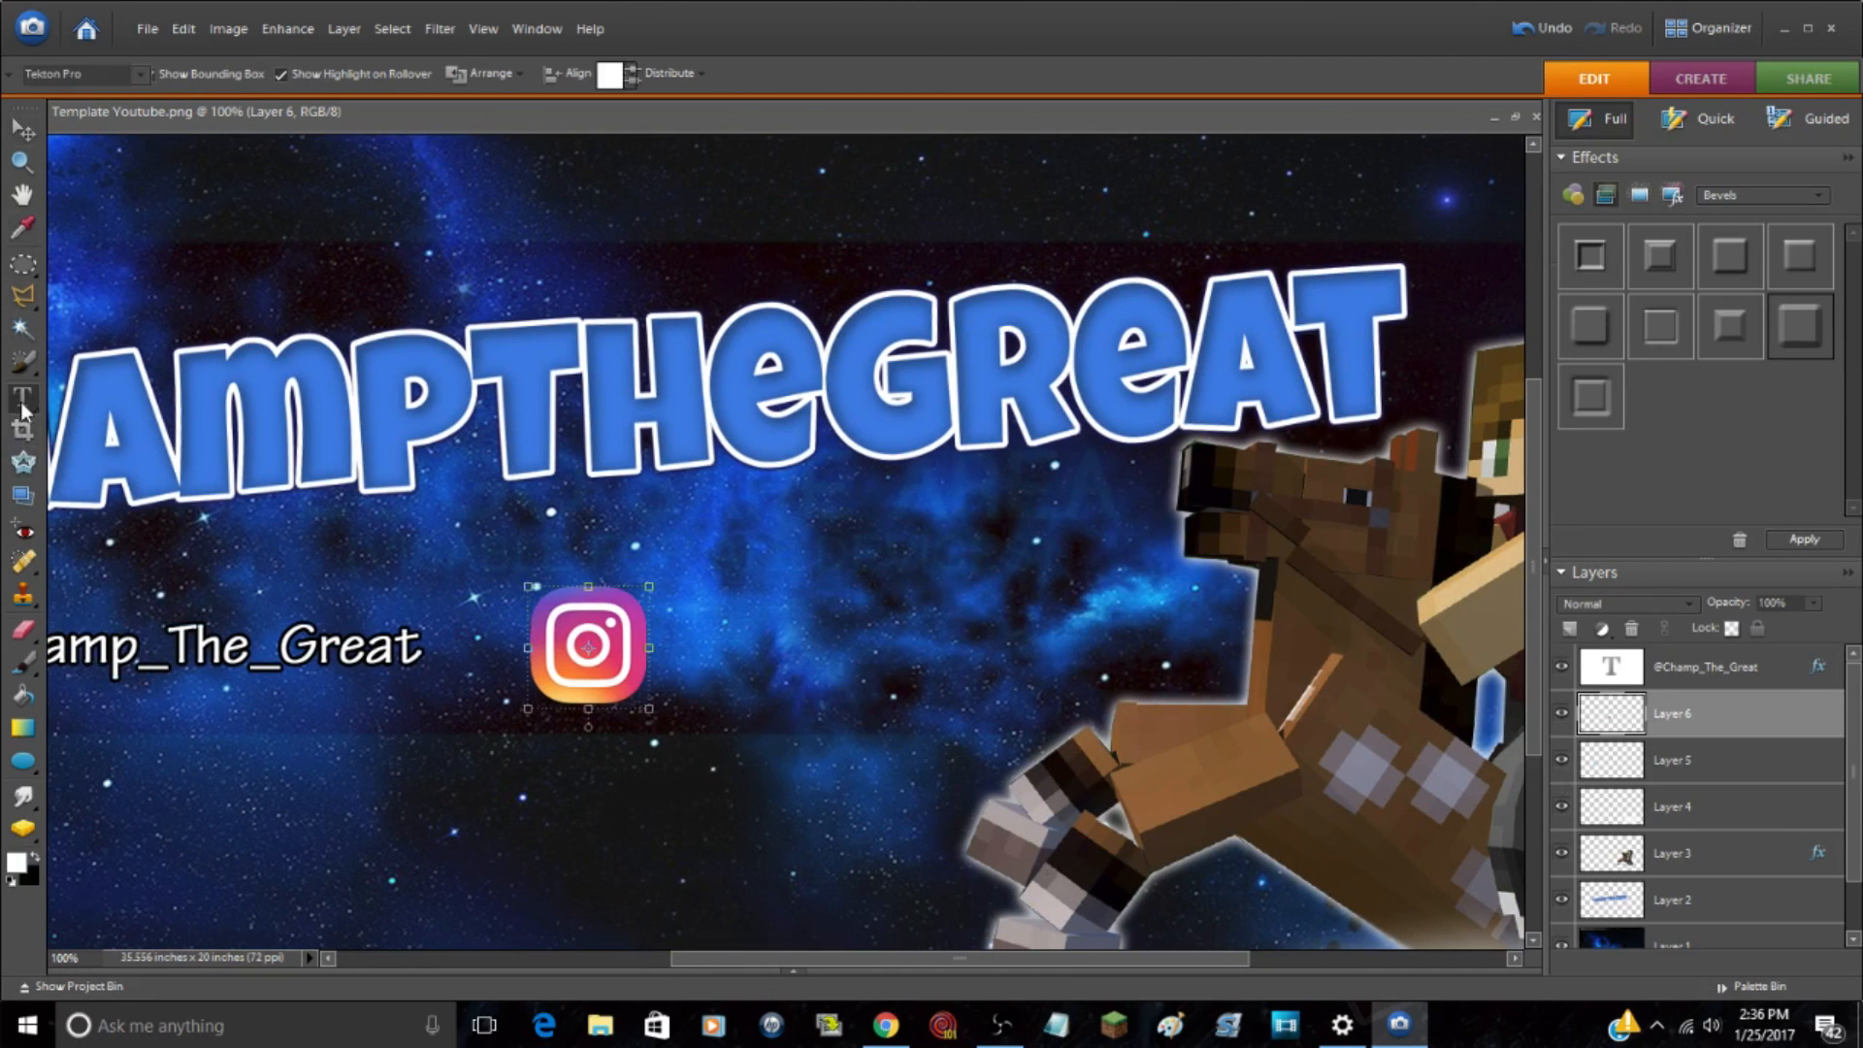
{"action": "left_click", "coordinate": [670, 645]}
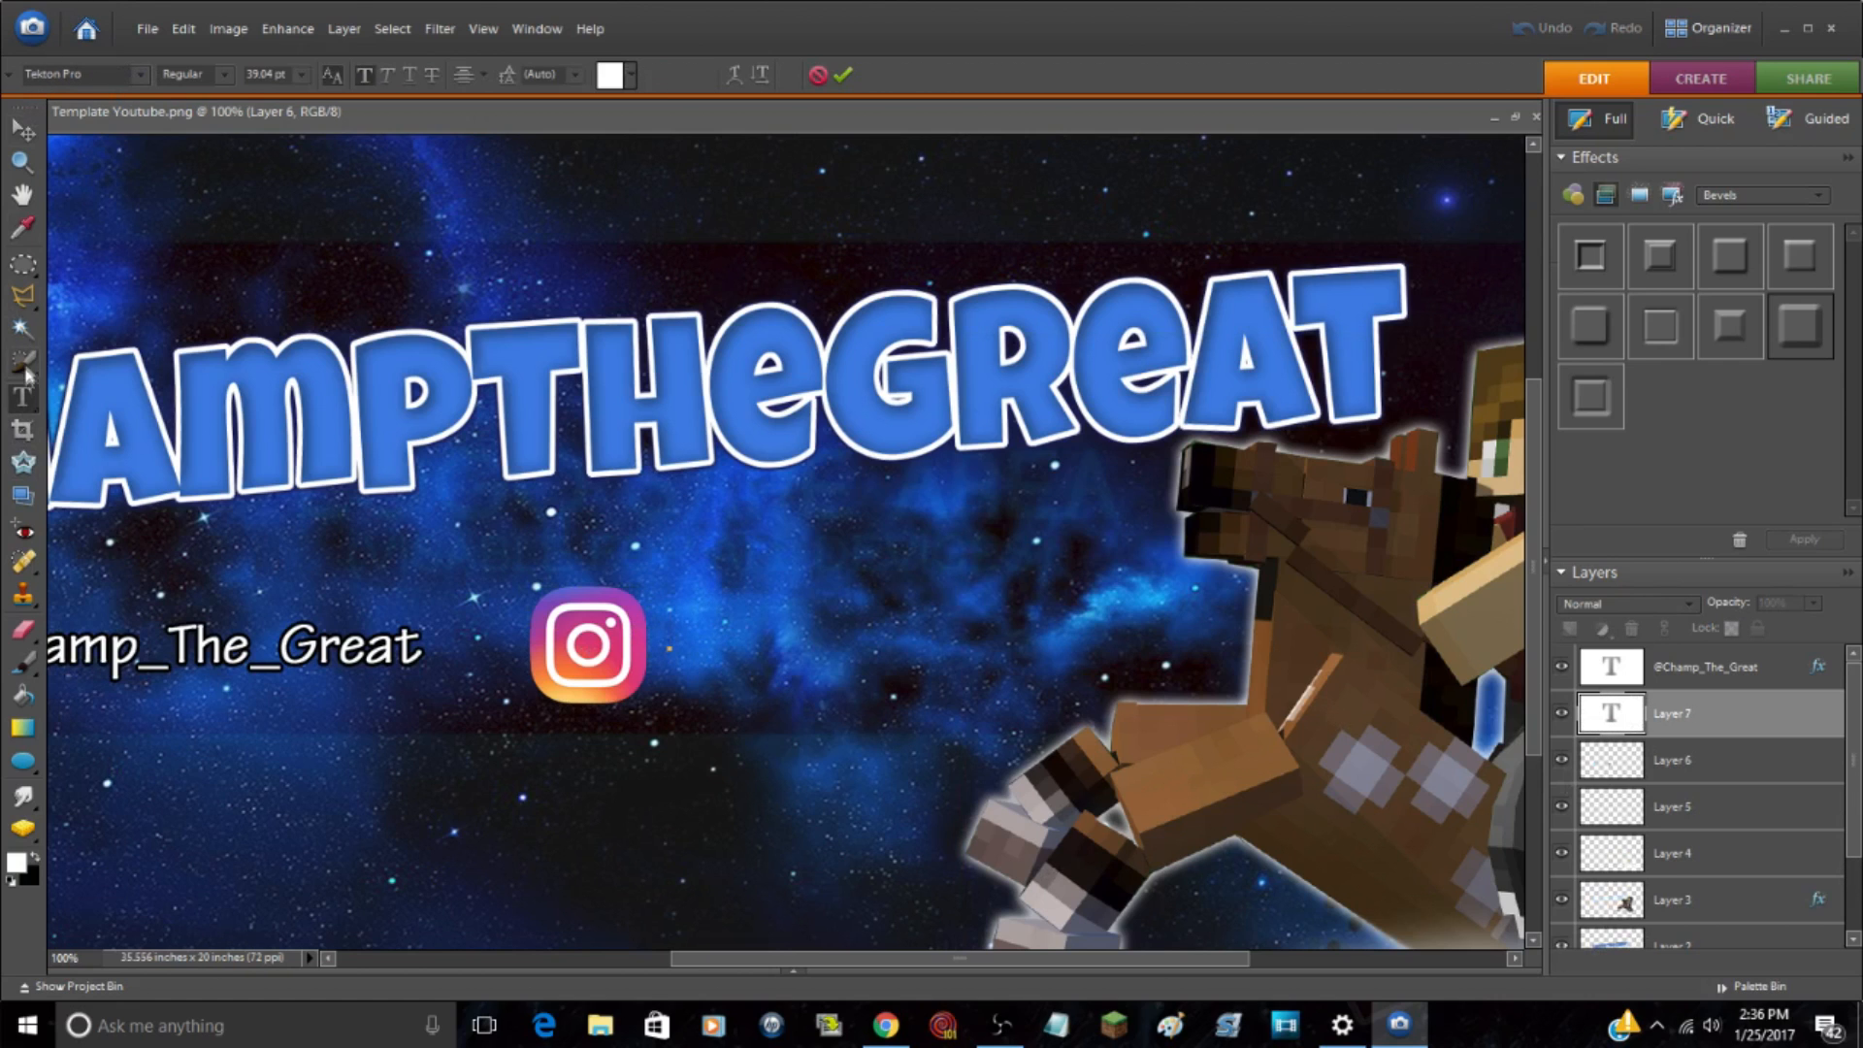
{"action": "mouse_move", "coordinate": [885, 1025]}
{"action": "type", "text": "@champthegreat_"}
{"action": "left_click", "coordinate": [23, 130]}
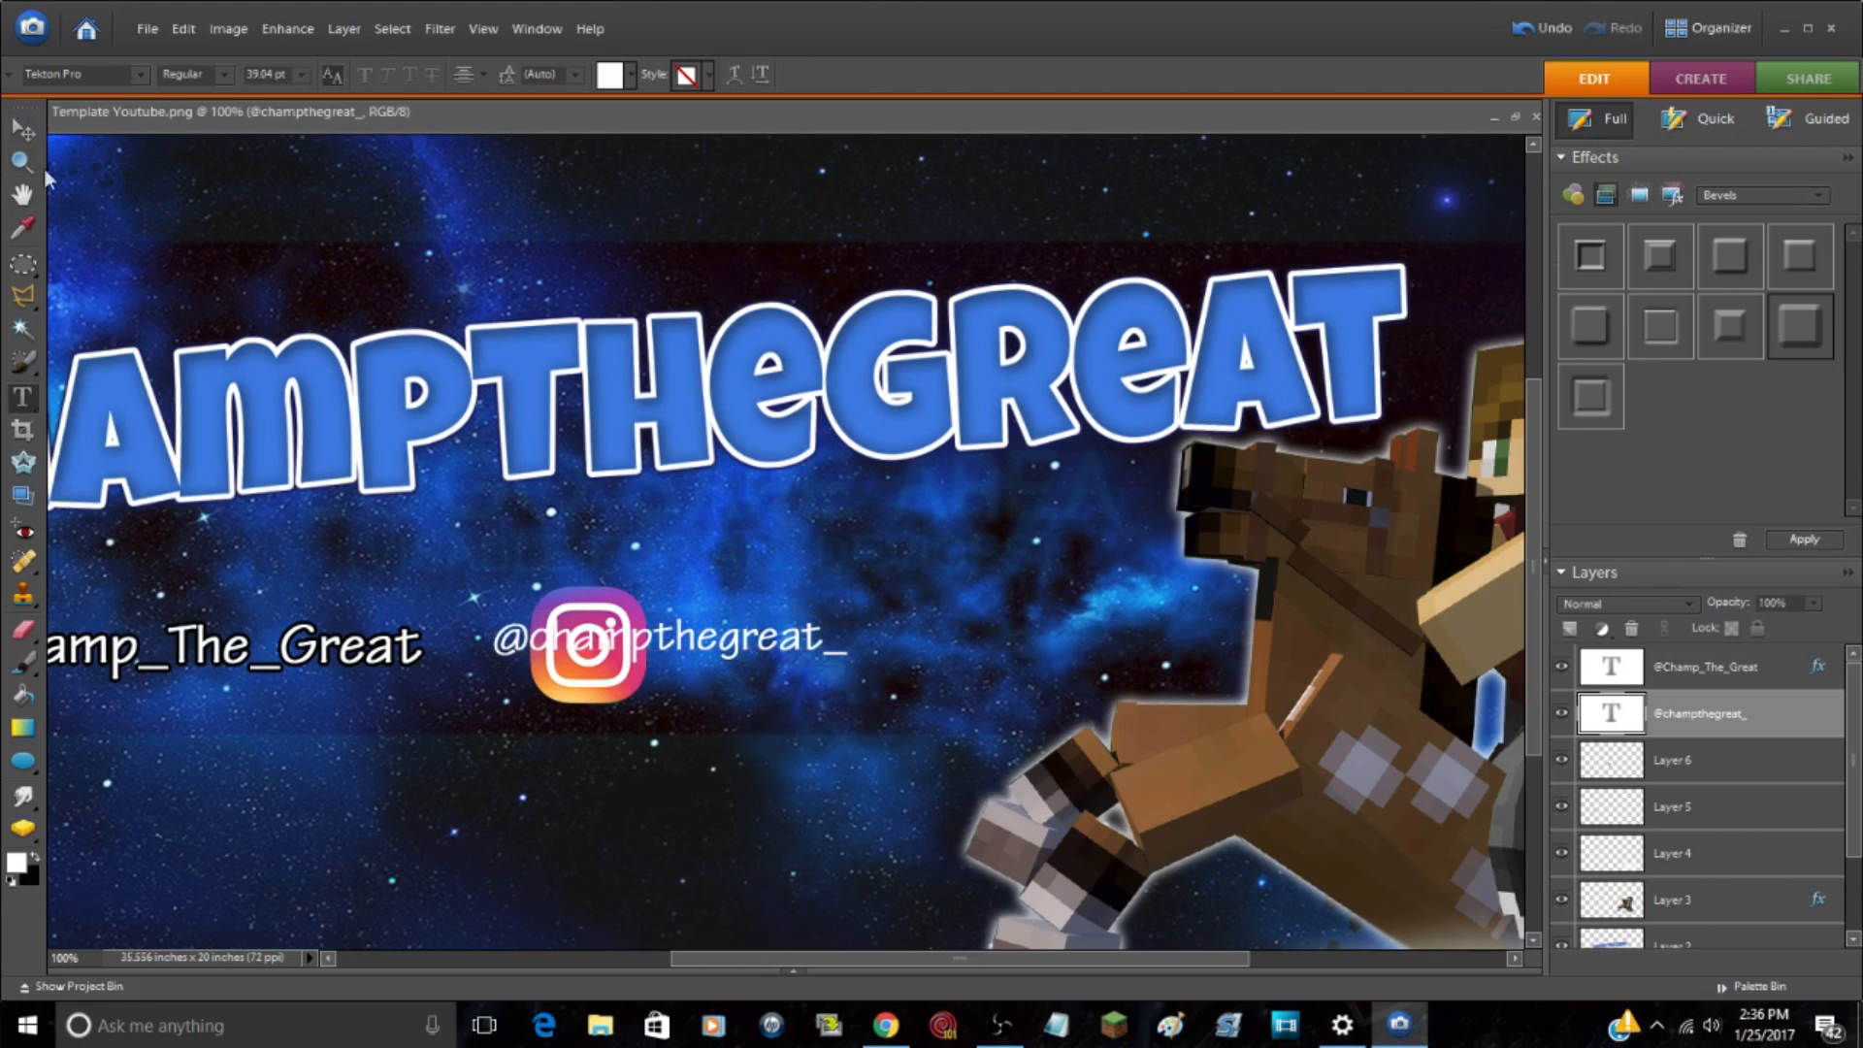
{"action": "left_click", "coordinate": [22, 128]}
{"action": "left_click_drag", "start_coordinate": [697, 624], "coordinate": [876, 655]}
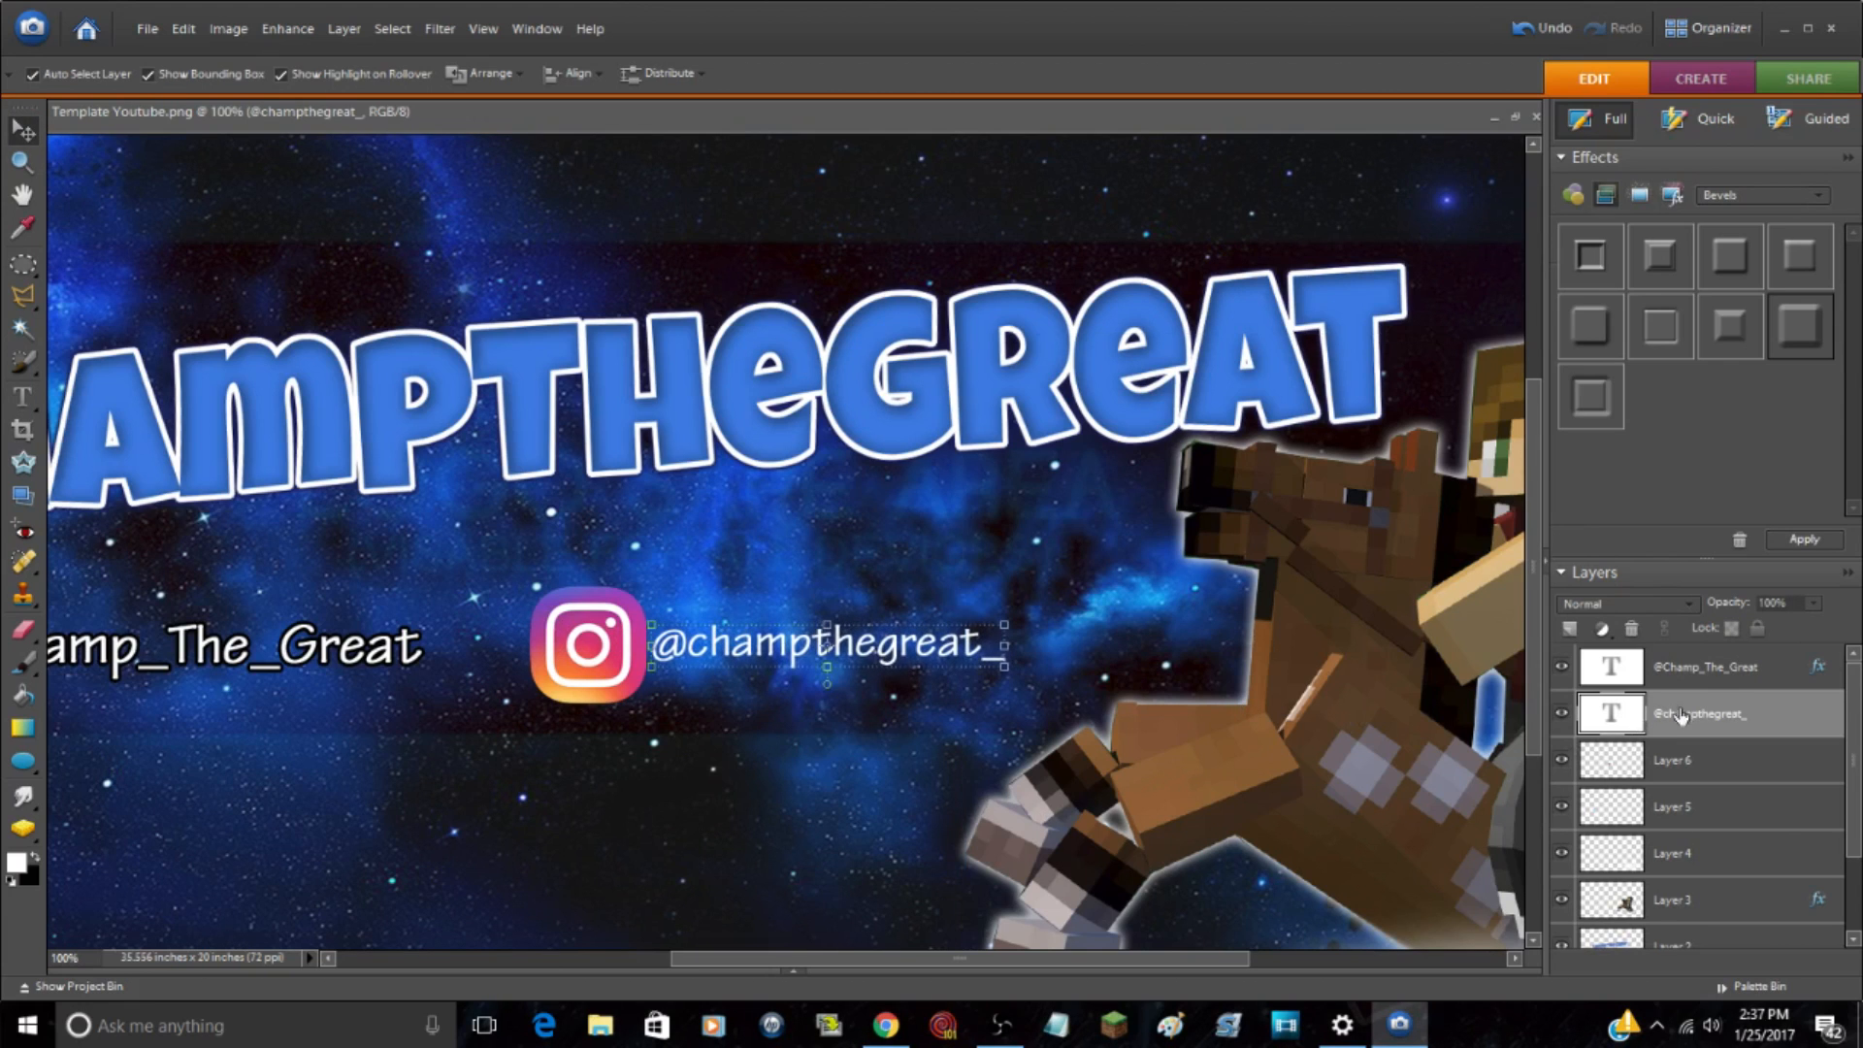
{"action": "left_click_drag", "start_coordinate": [1007, 618], "coordinate": [1022, 603]}
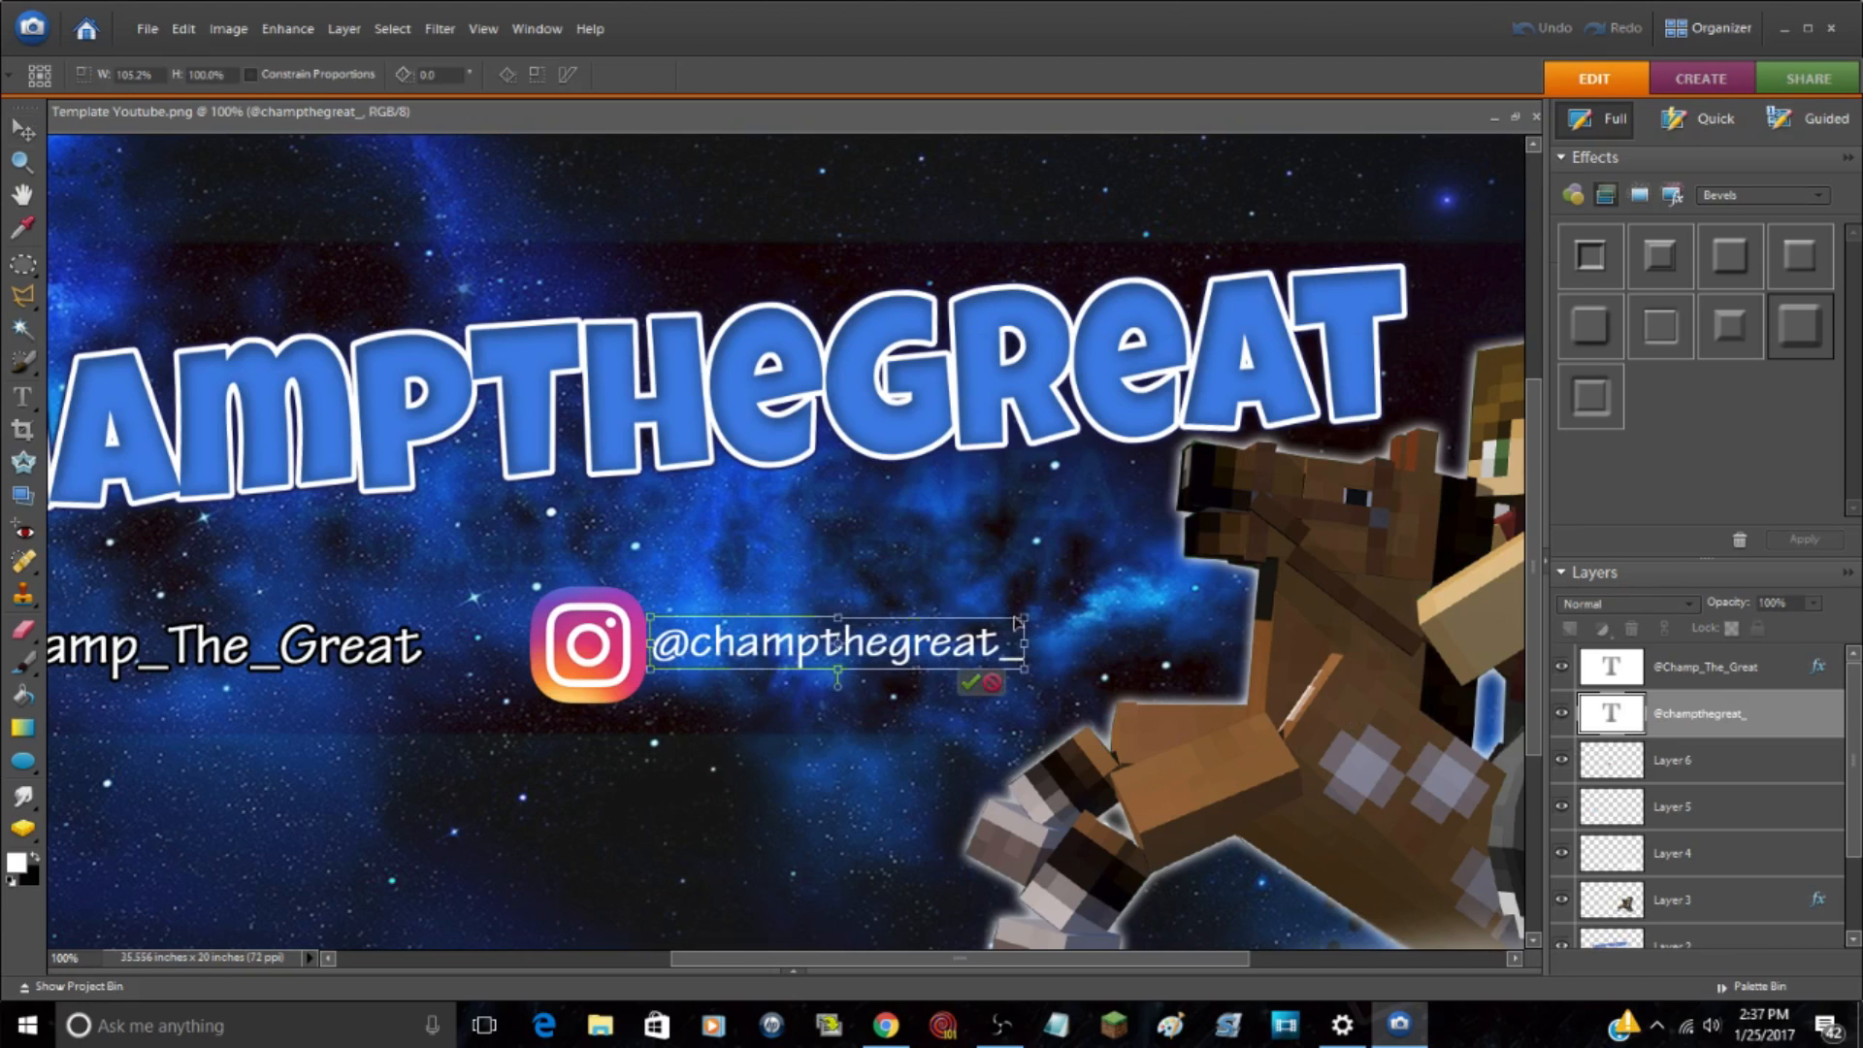
{"action": "left_click", "coordinate": [988, 680]}
{"action": "left_click_drag", "start_coordinate": [1002, 620], "coordinate": [1065, 606]}
{"action": "left_click_drag", "start_coordinate": [910, 656], "coordinate": [911, 663]}
{"action": "left_click", "coordinate": [1007, 691]}
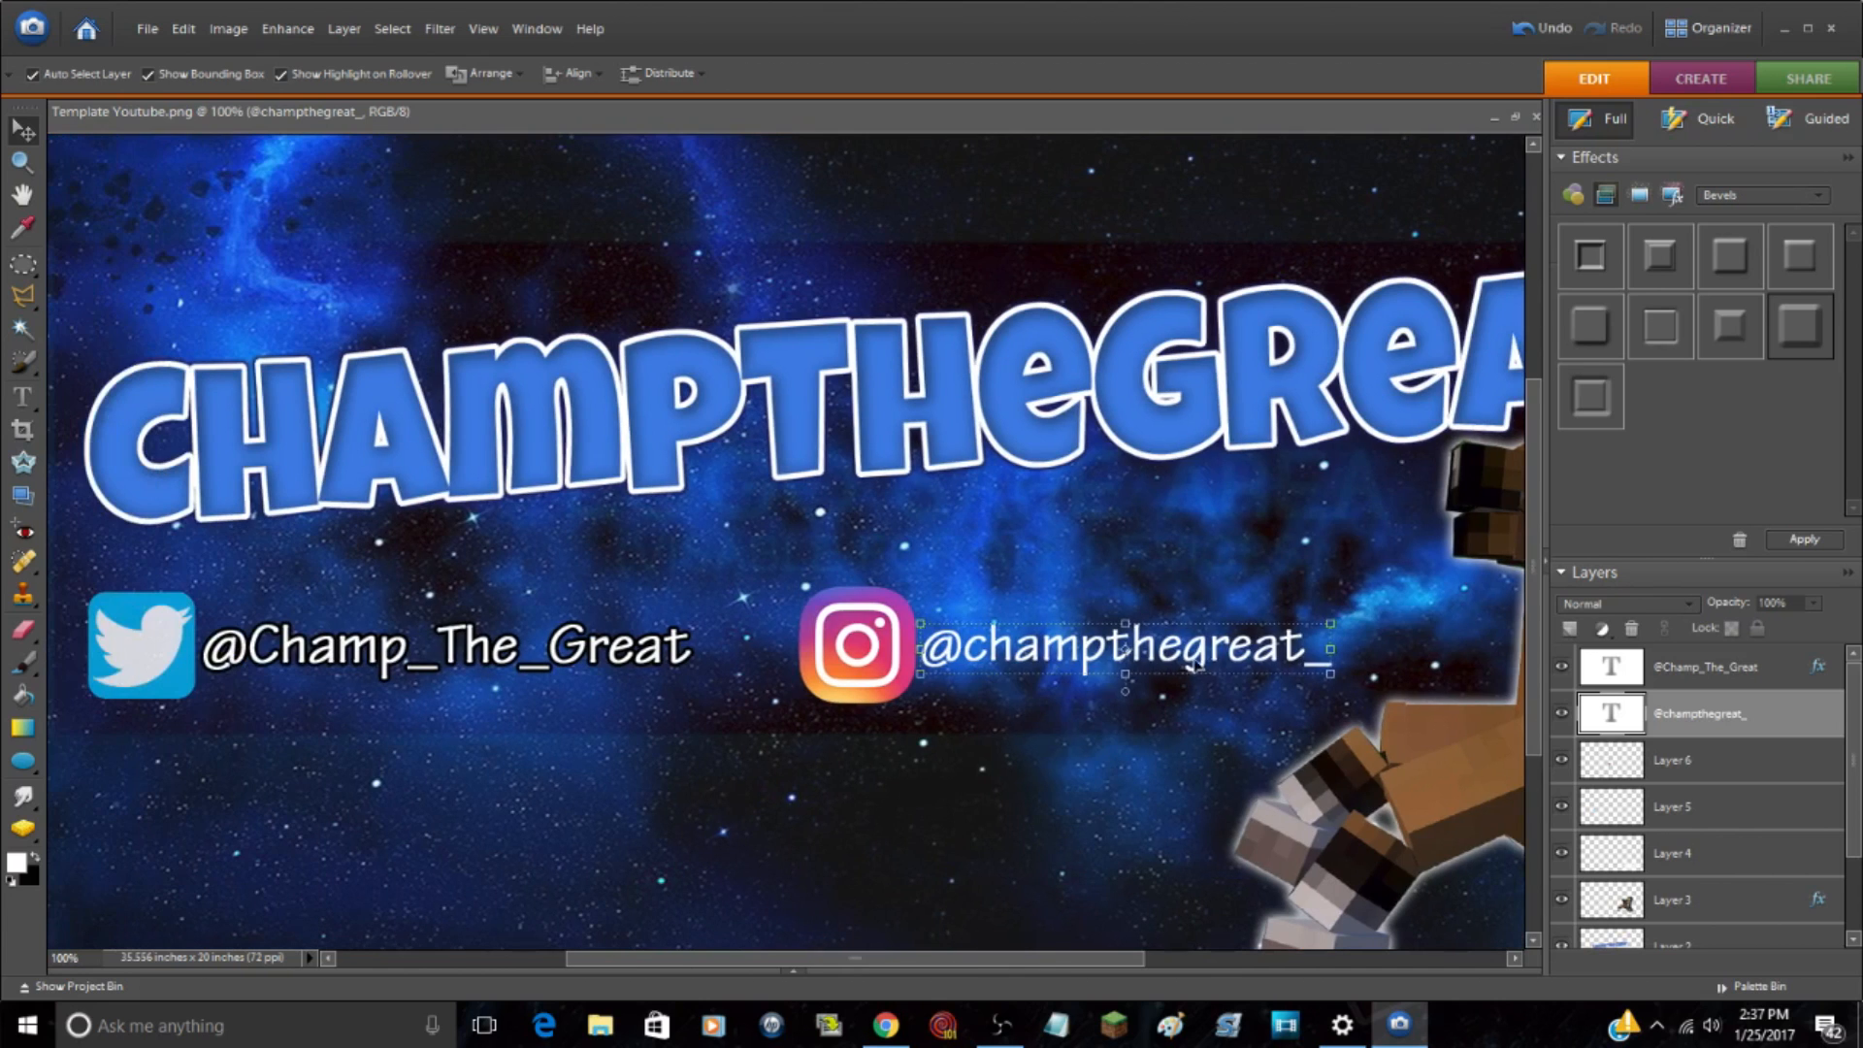
{"action": "left_click_drag", "start_coordinate": [1195, 651], "coordinate": [497, 646]}
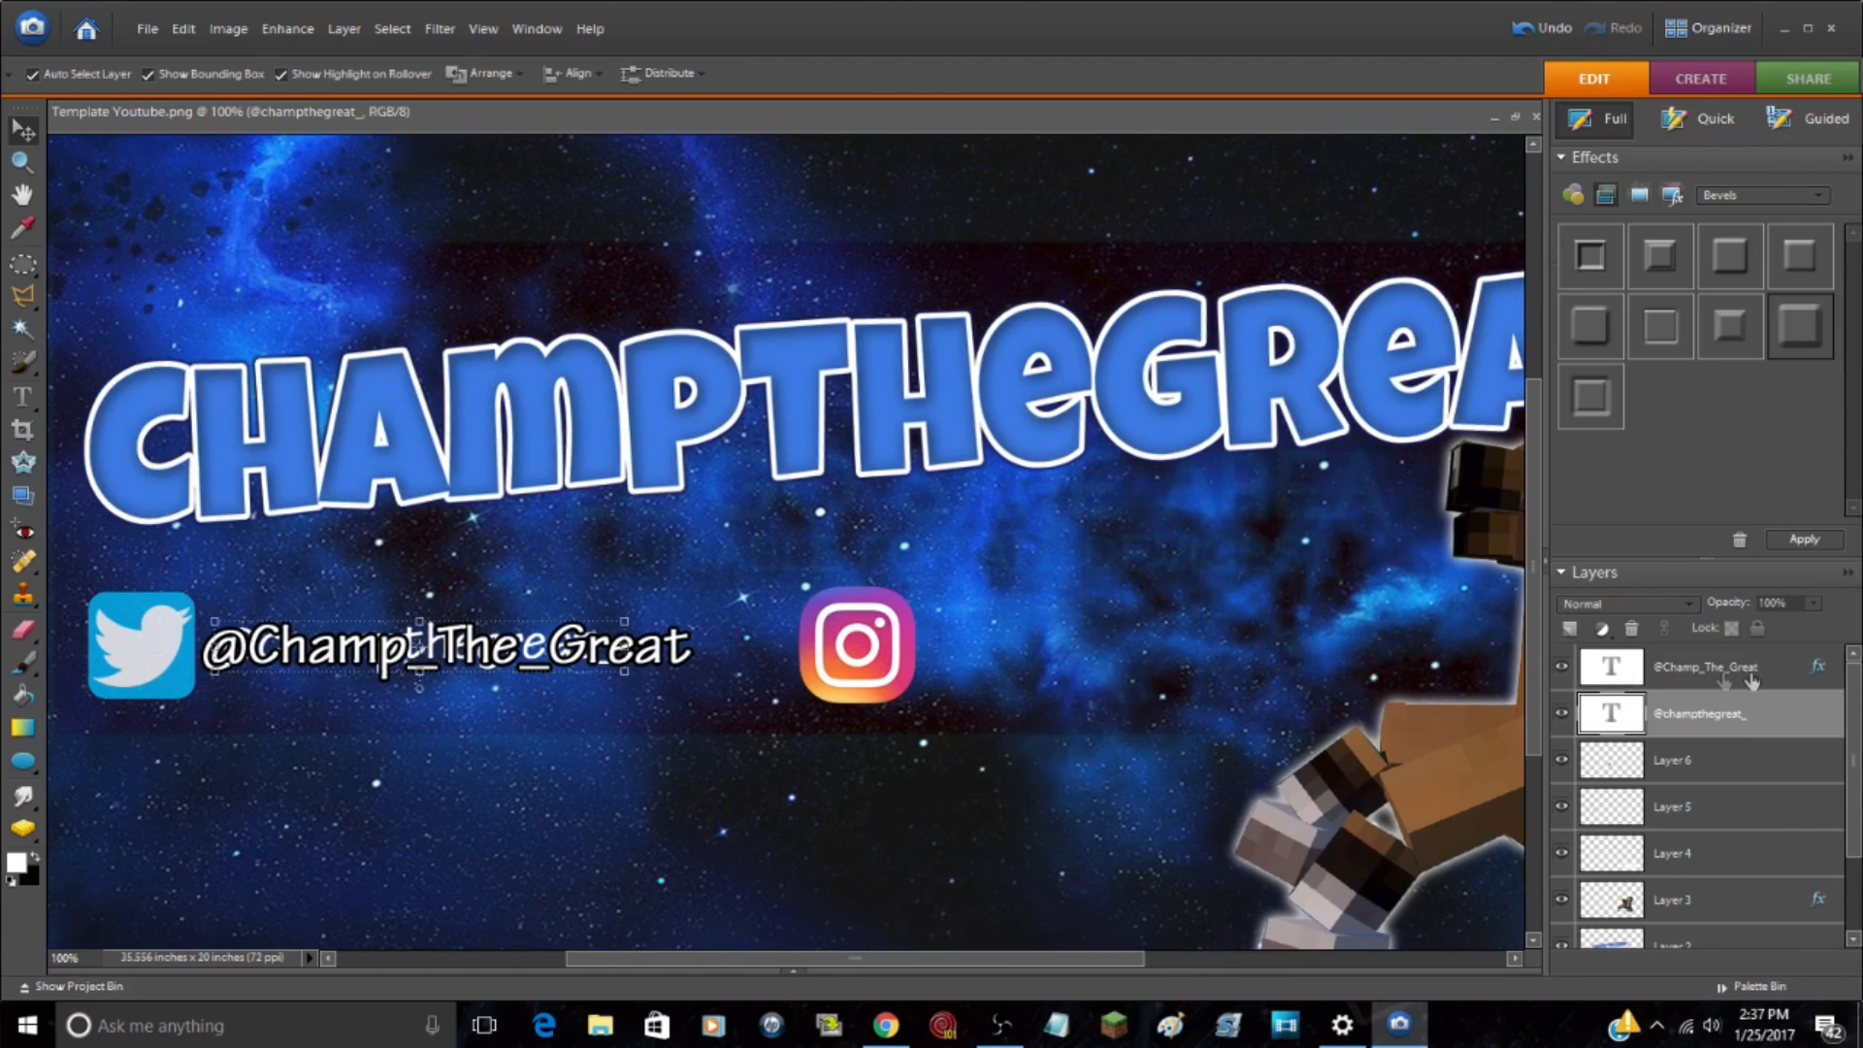
{"action": "left_click_drag", "start_coordinate": [1730, 735], "coordinate": [1727, 676]}
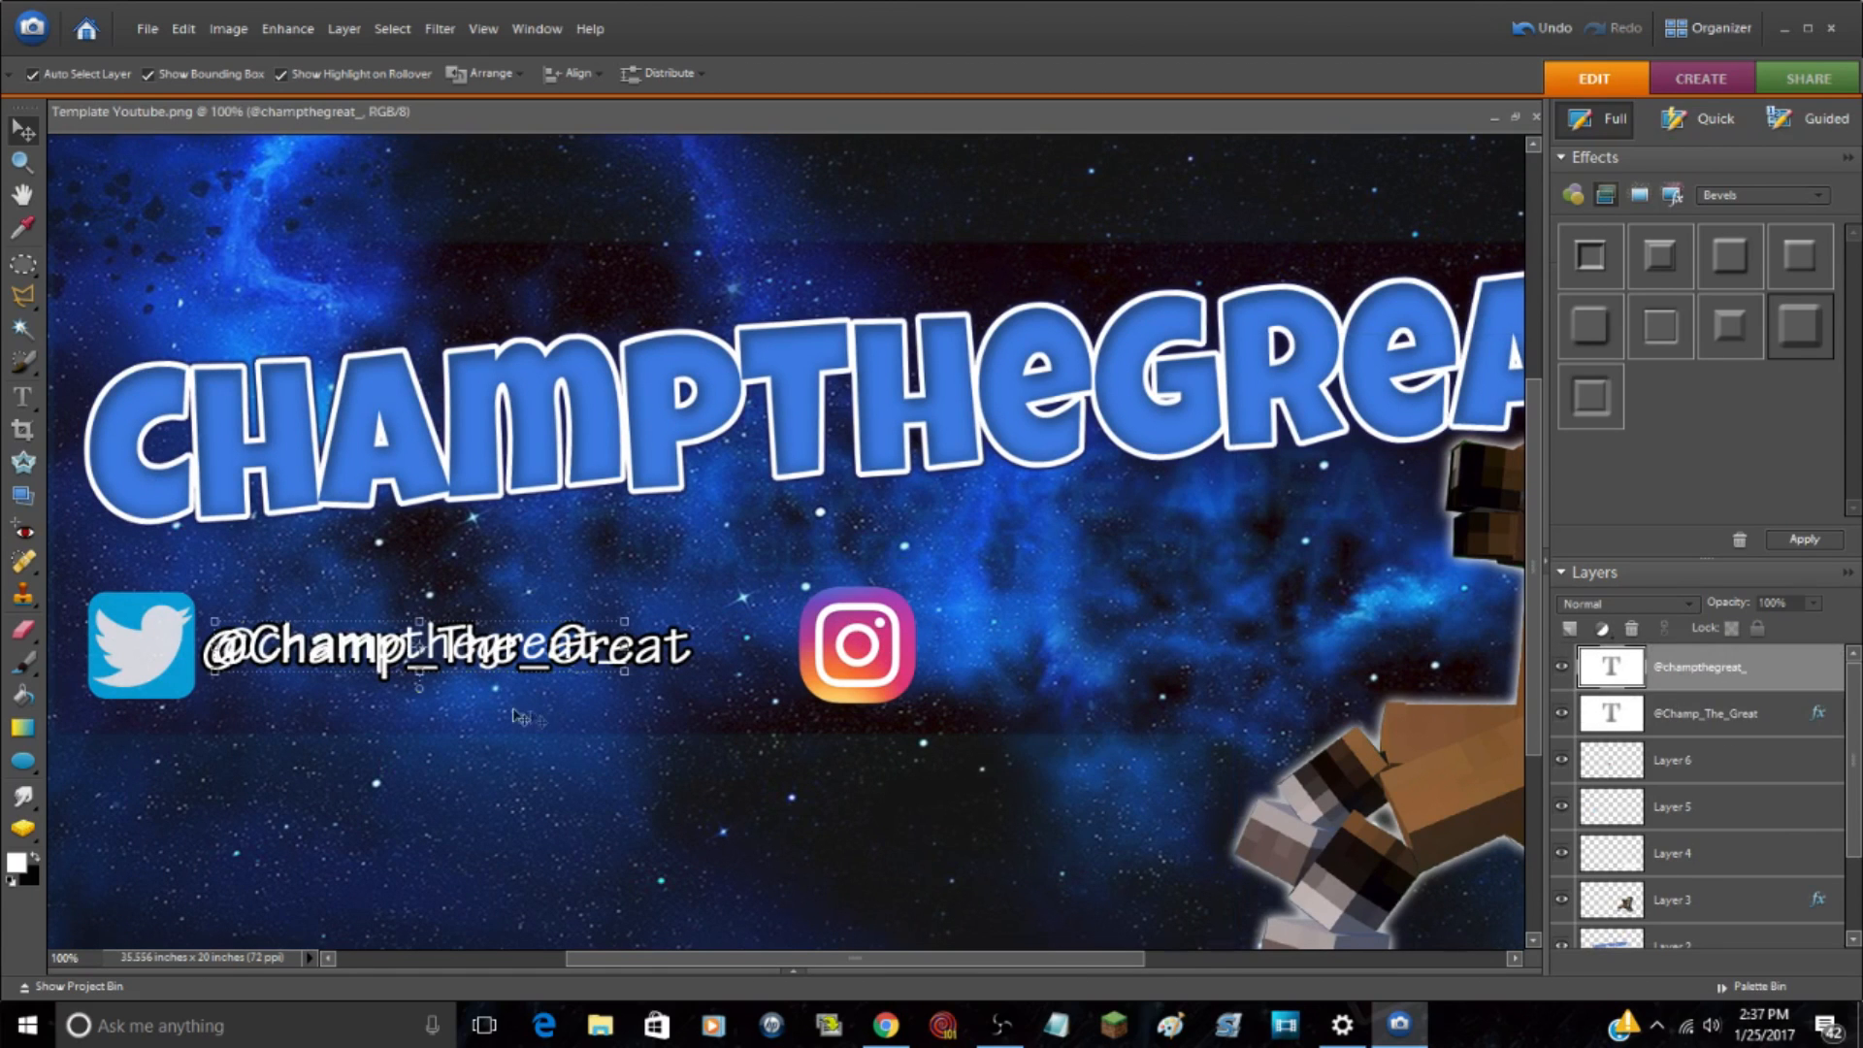
{"action": "left_click_drag", "start_coordinate": [478, 637], "coordinate": [476, 641]}
{"action": "left_click_drag", "start_coordinate": [623, 626], "coordinate": [631, 618]}
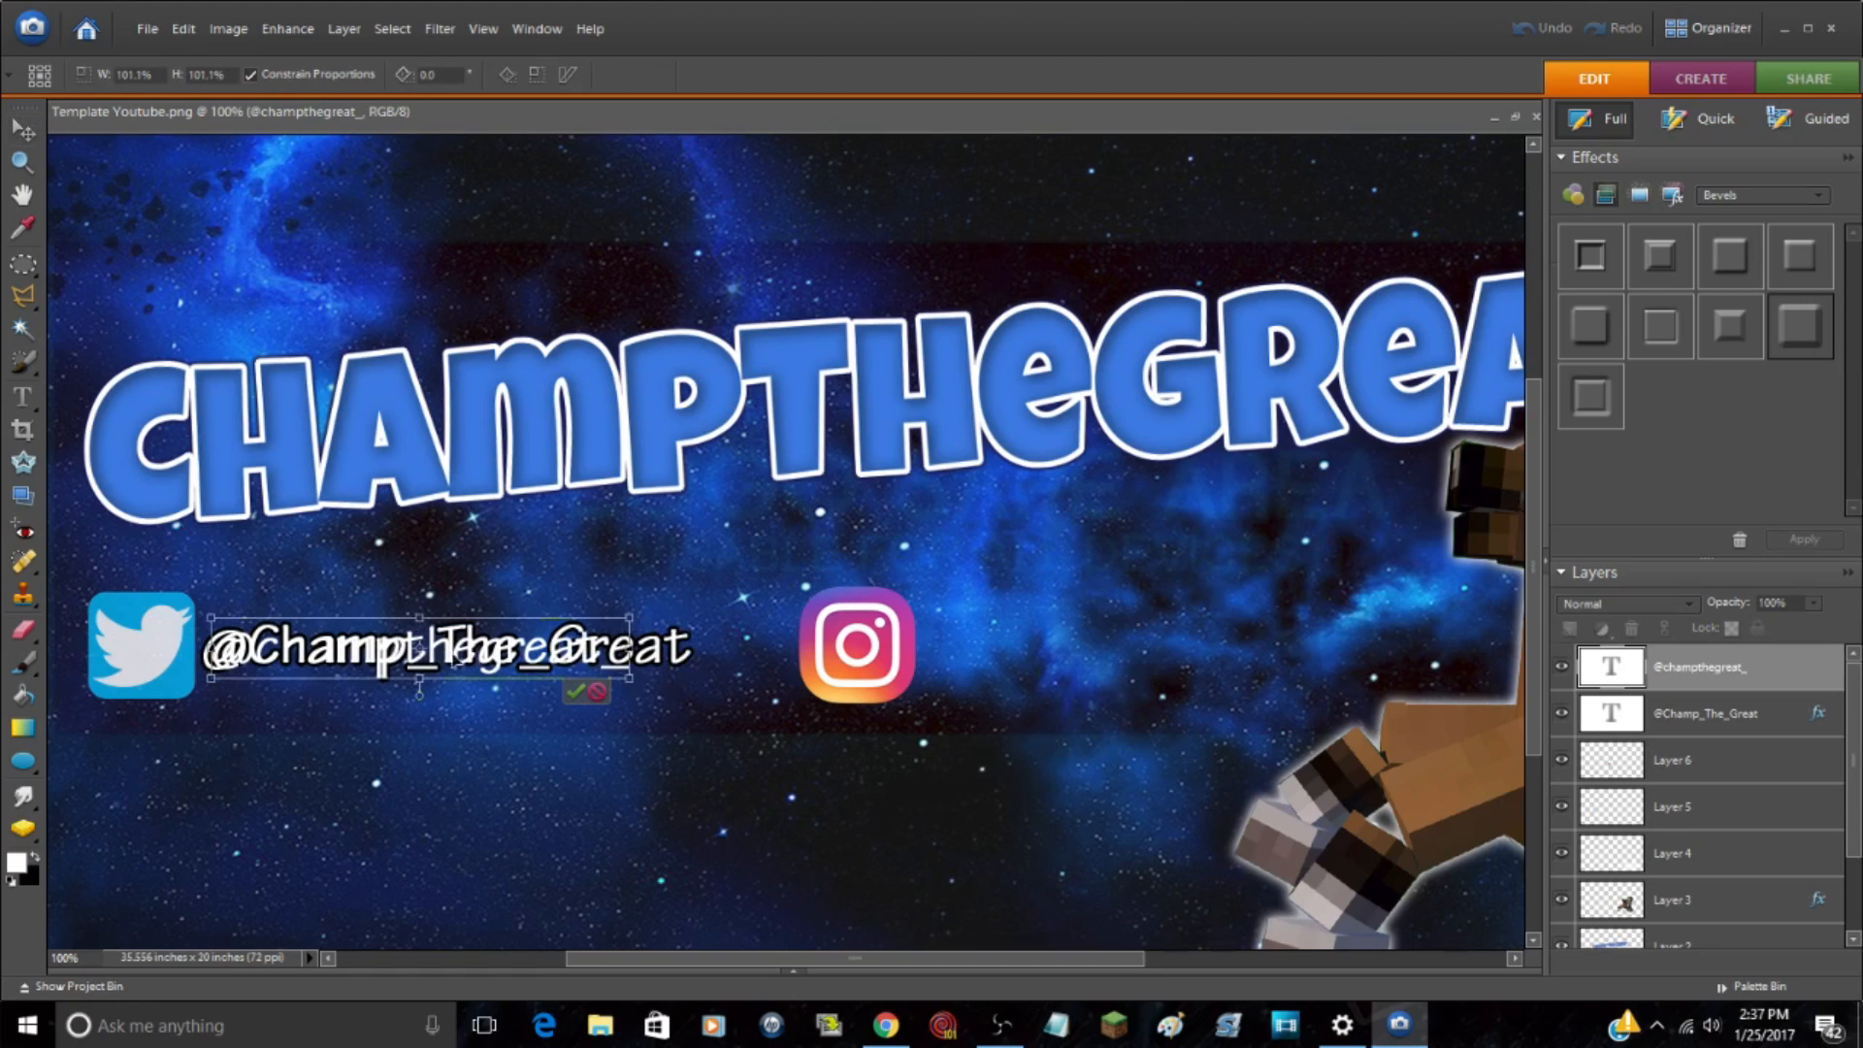
{"action": "left_click_drag", "start_coordinate": [367, 652], "coordinate": [708, 646]}
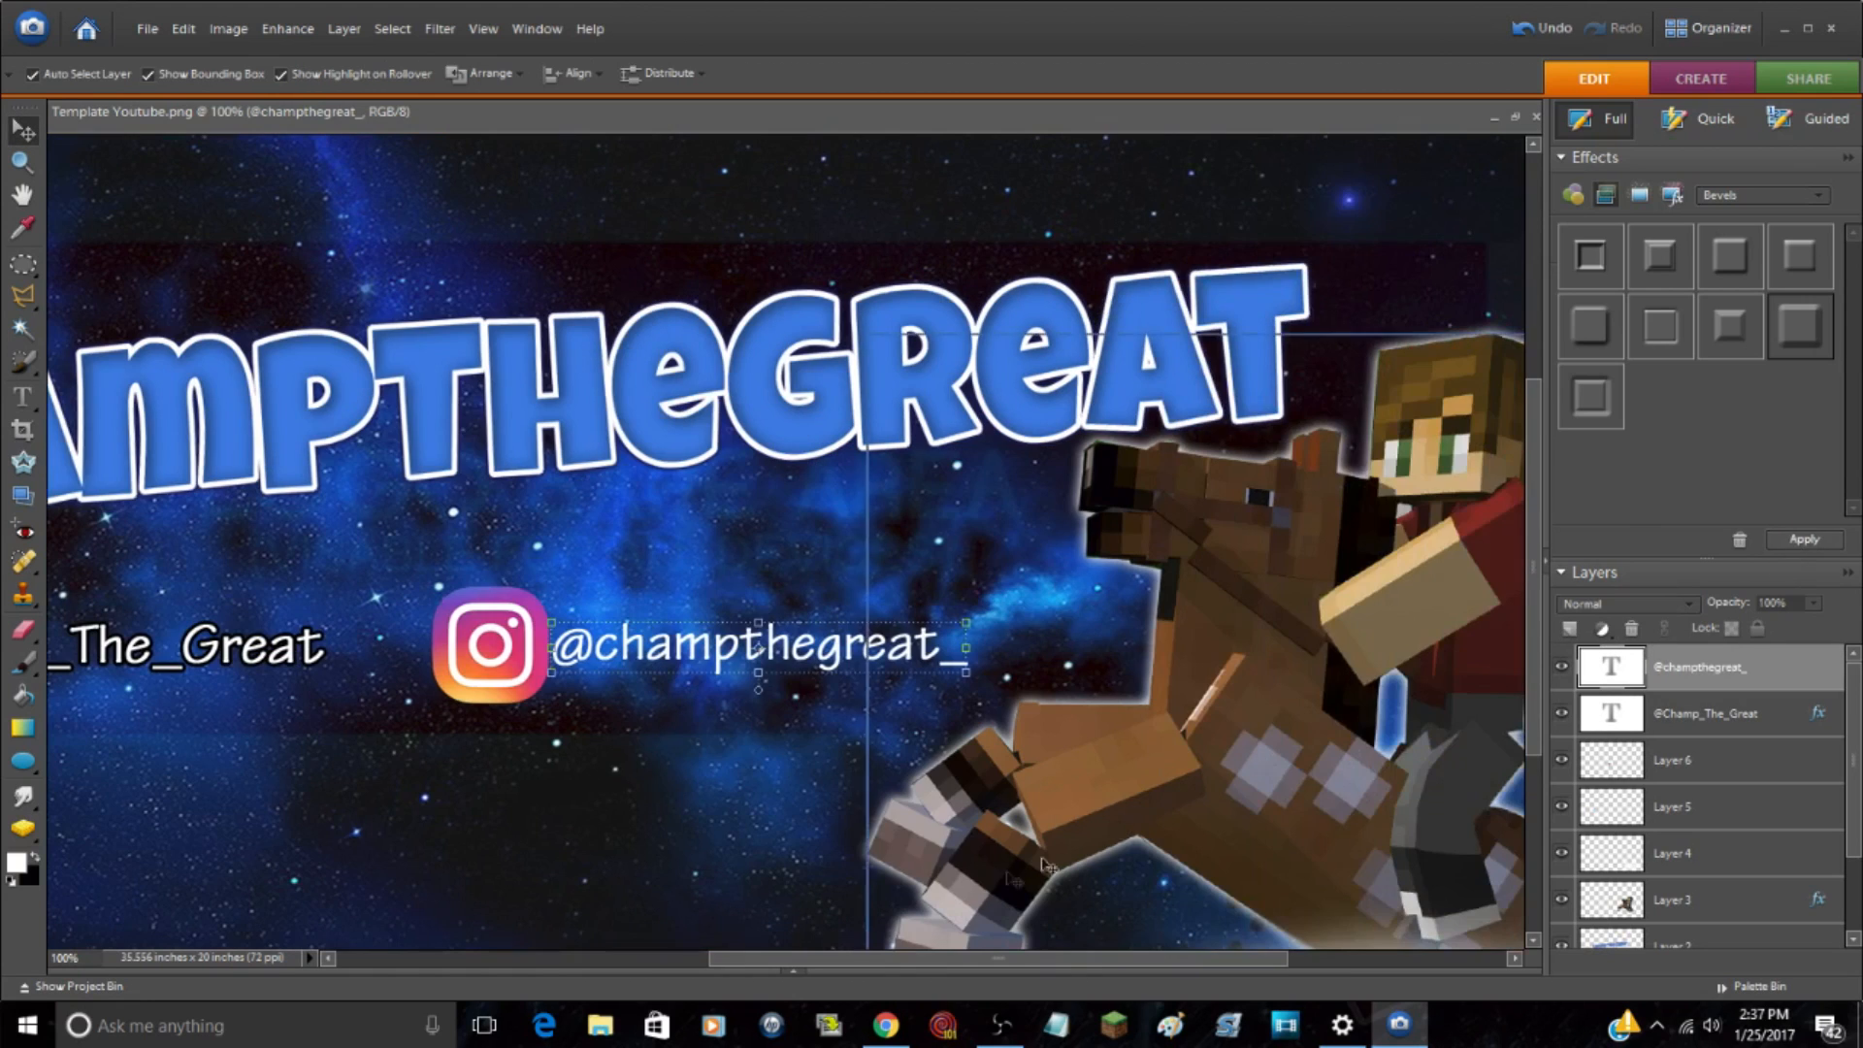
{"action": "left_click", "coordinate": [613, 529]}
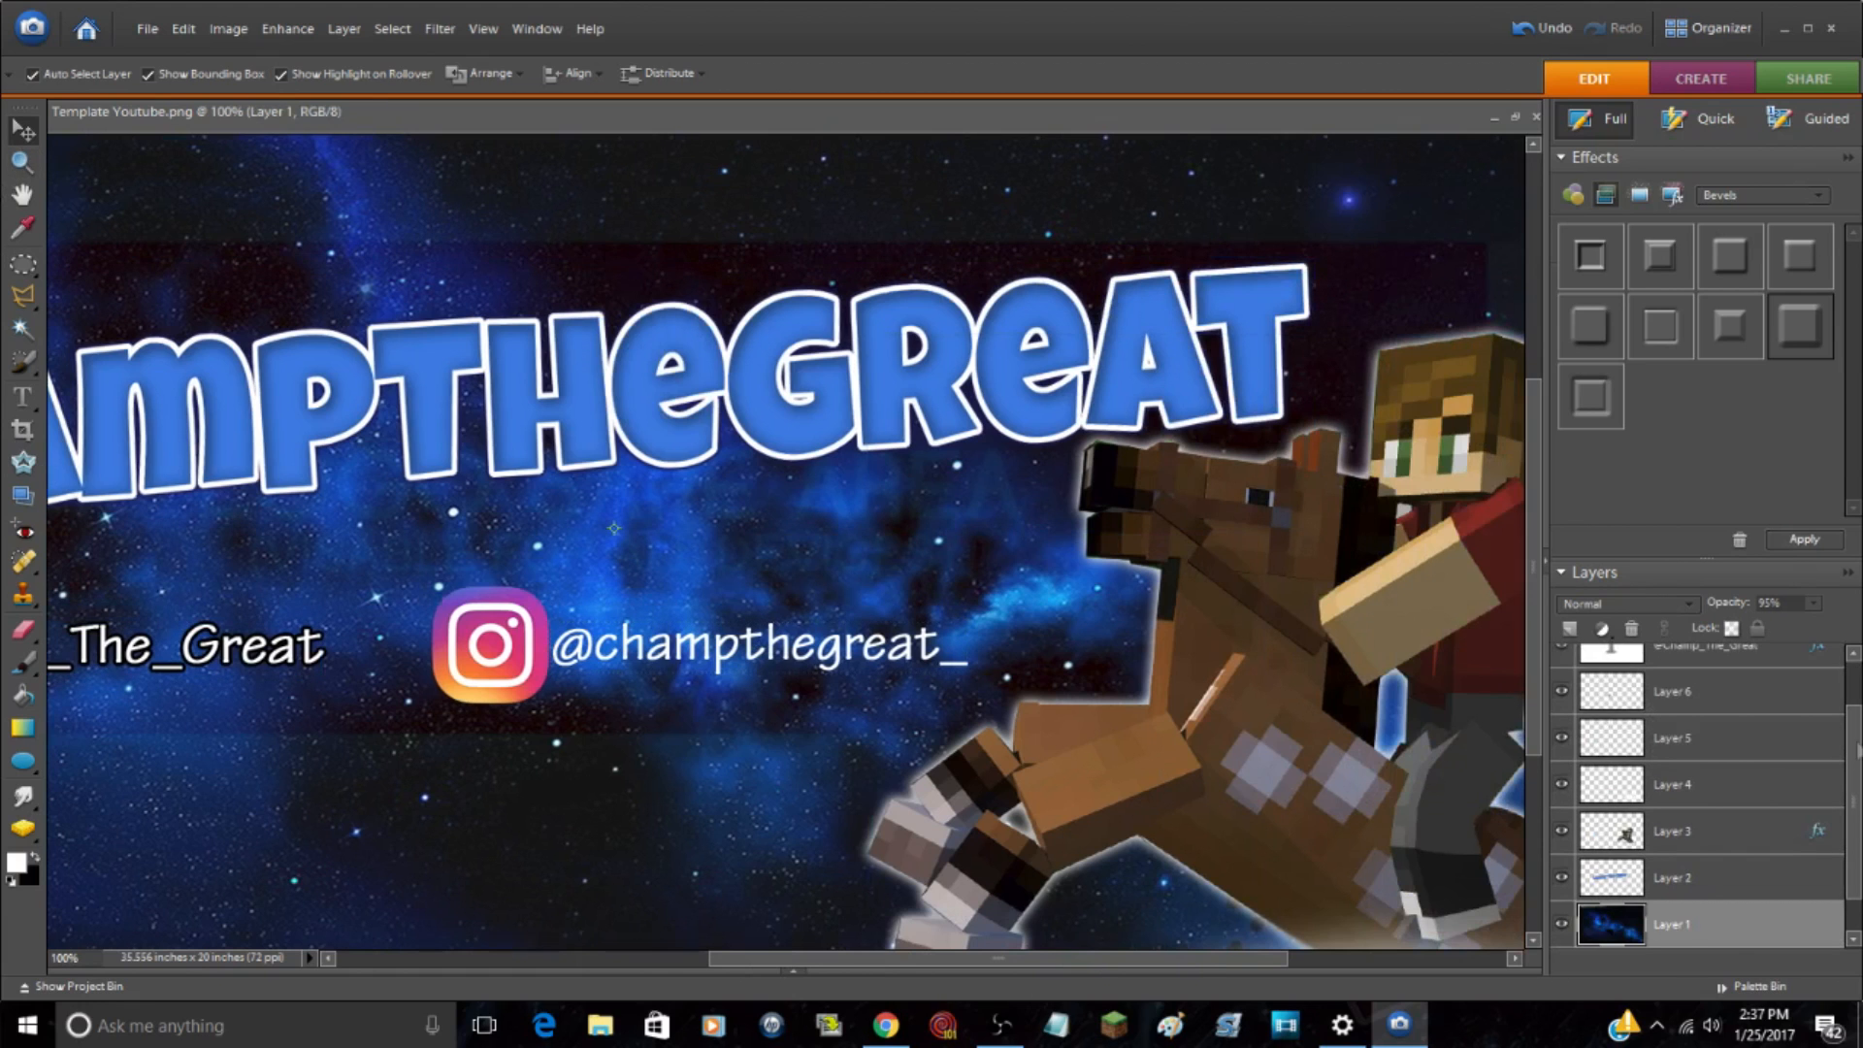
{"action": "scroll", "coordinate": [1745, 786], "scroll_direction": "up", "scroll_amount": 2}
{"action": "left_click", "coordinate": [1765, 666]}
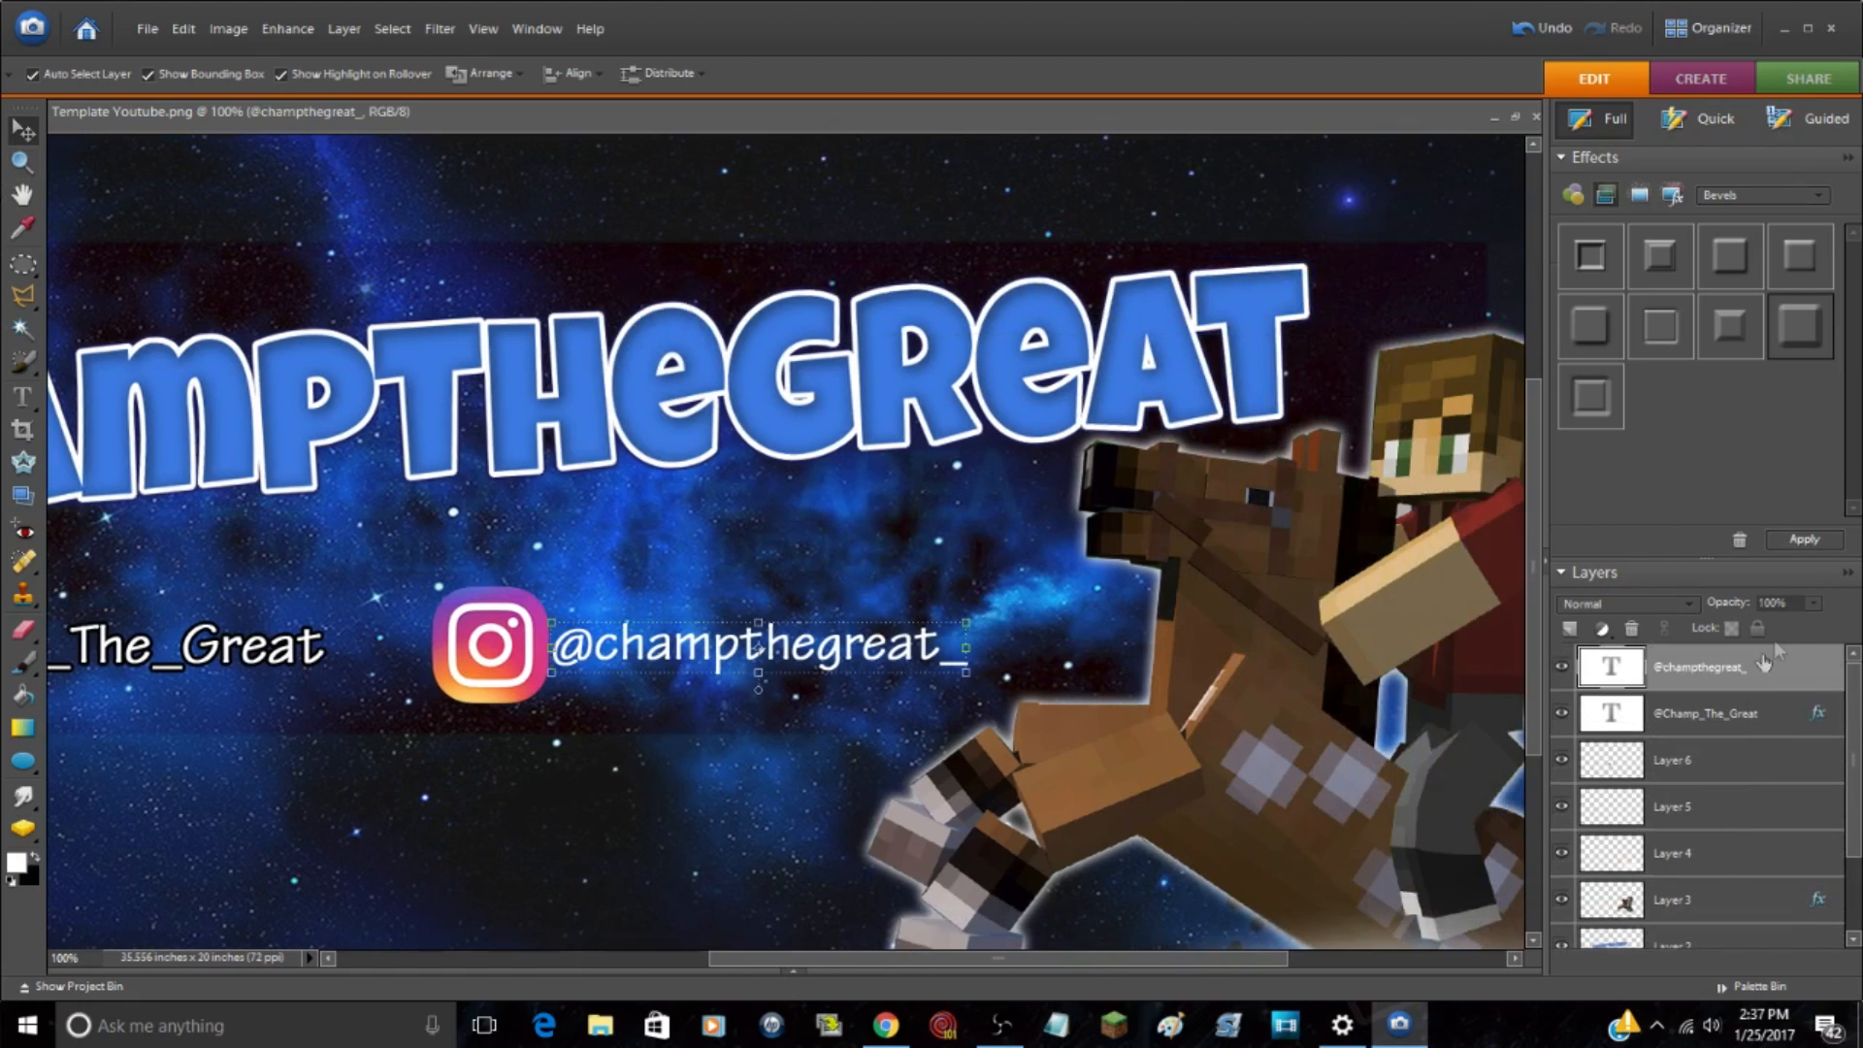
{"action": "left_click", "coordinate": [1820, 545]}
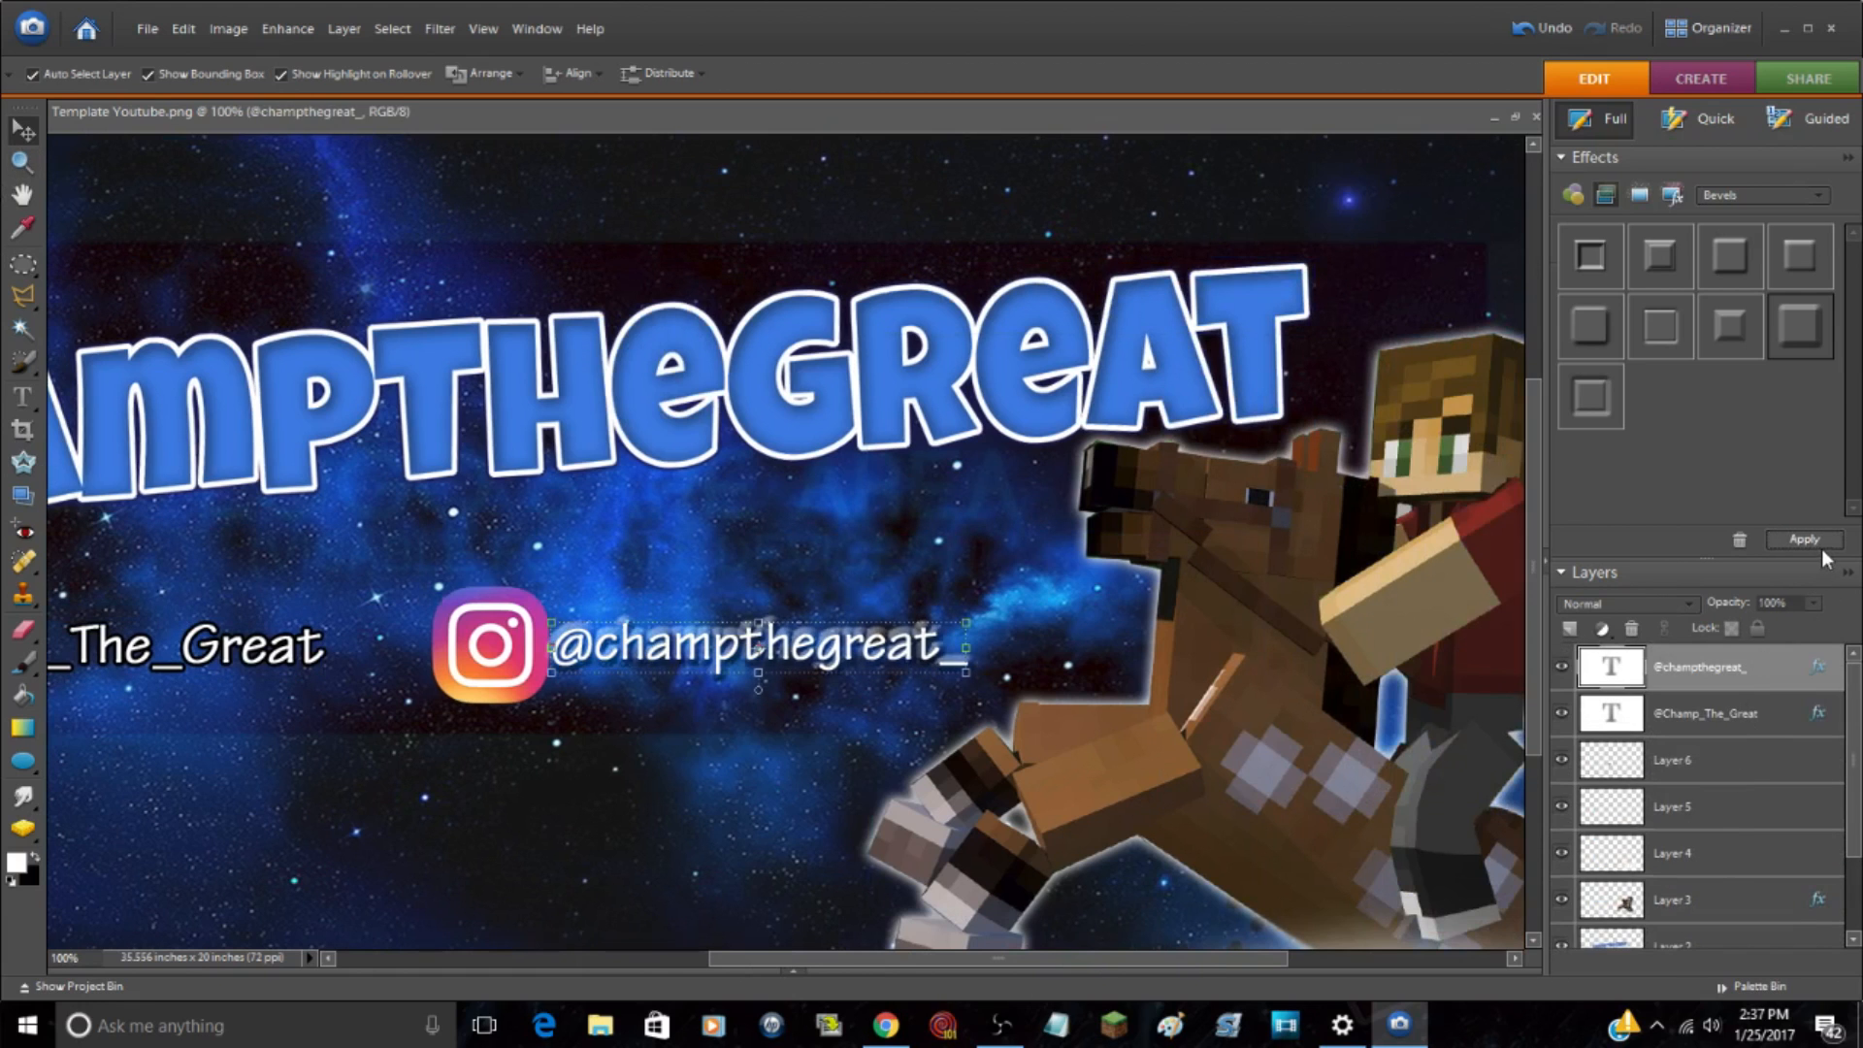
{"action": "double_click", "coordinate": [1816, 670]}
{"action": "left_click", "coordinate": [473, 390]}
{"action": "left_click", "coordinate": [473, 484]}
{"action": "left_click", "coordinate": [783, 518]}
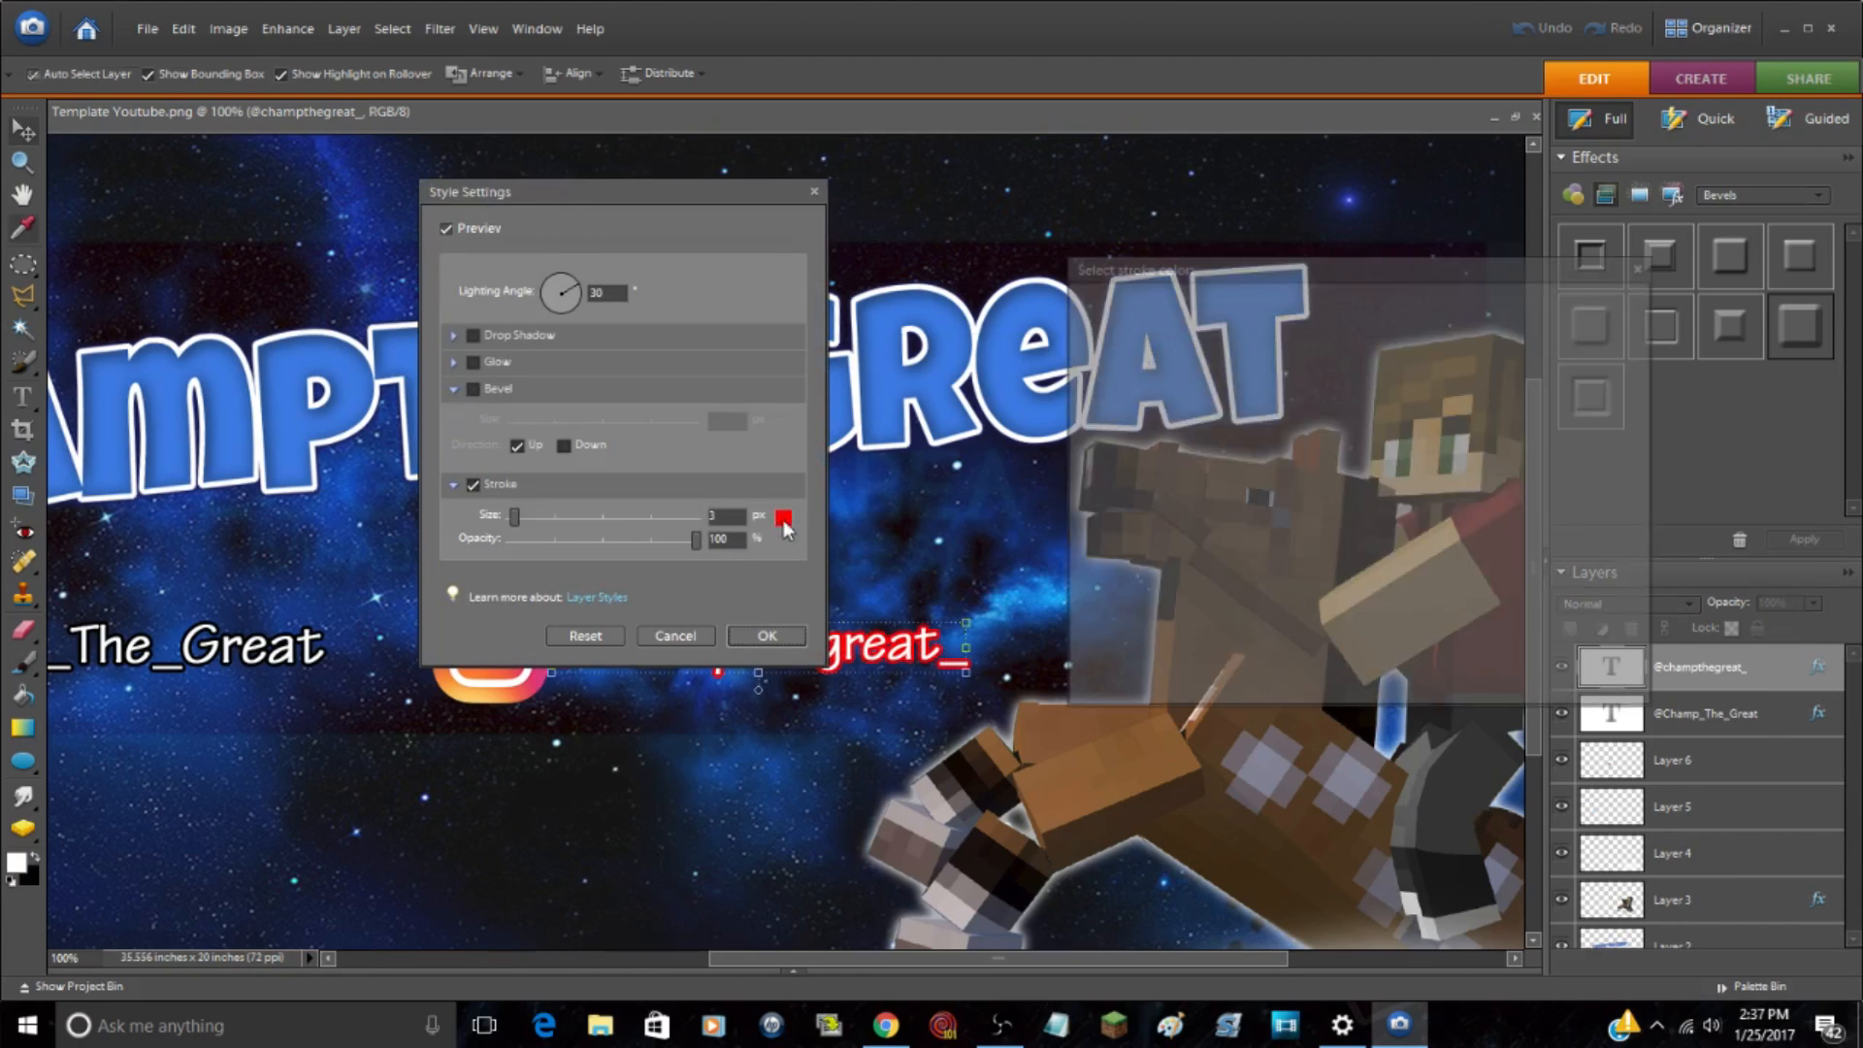
{"action": "left_click_drag", "start_coordinate": [1248, 550], "coordinate": [1656, 788]}
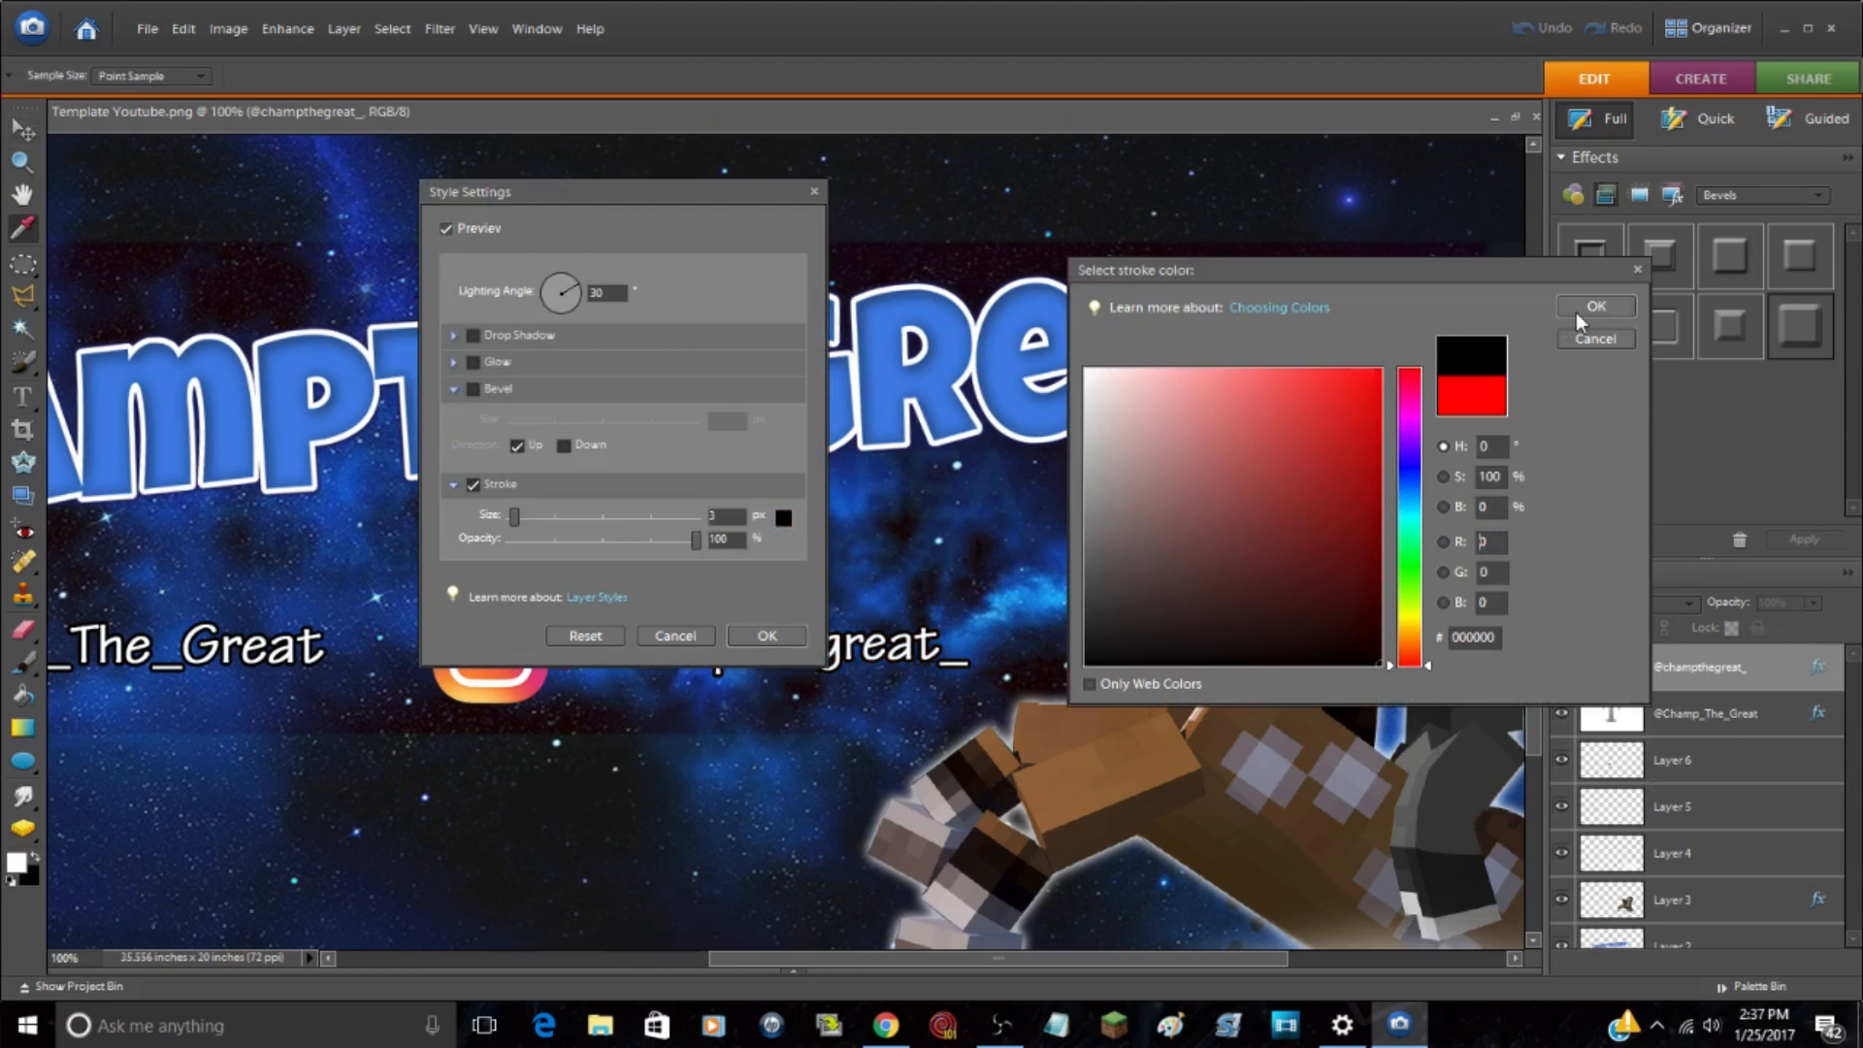
{"action": "left_click", "coordinate": [1579, 310]}
{"action": "mouse_move", "coordinate": [584, 198]}
{"action": "left_mouse_down"}
{"action": "mouse_move", "coordinate": [1550, 452]}
{"action": "mouse_move", "coordinate": [1384, 456]}
{"action": "mouse_move", "coordinate": [1336, 498]}
{"action": "mouse_move", "coordinate": [1070, 194]}
{"action": "mouse_move", "coordinate": [1054, 252]}
{"action": "left_mouse_up"}
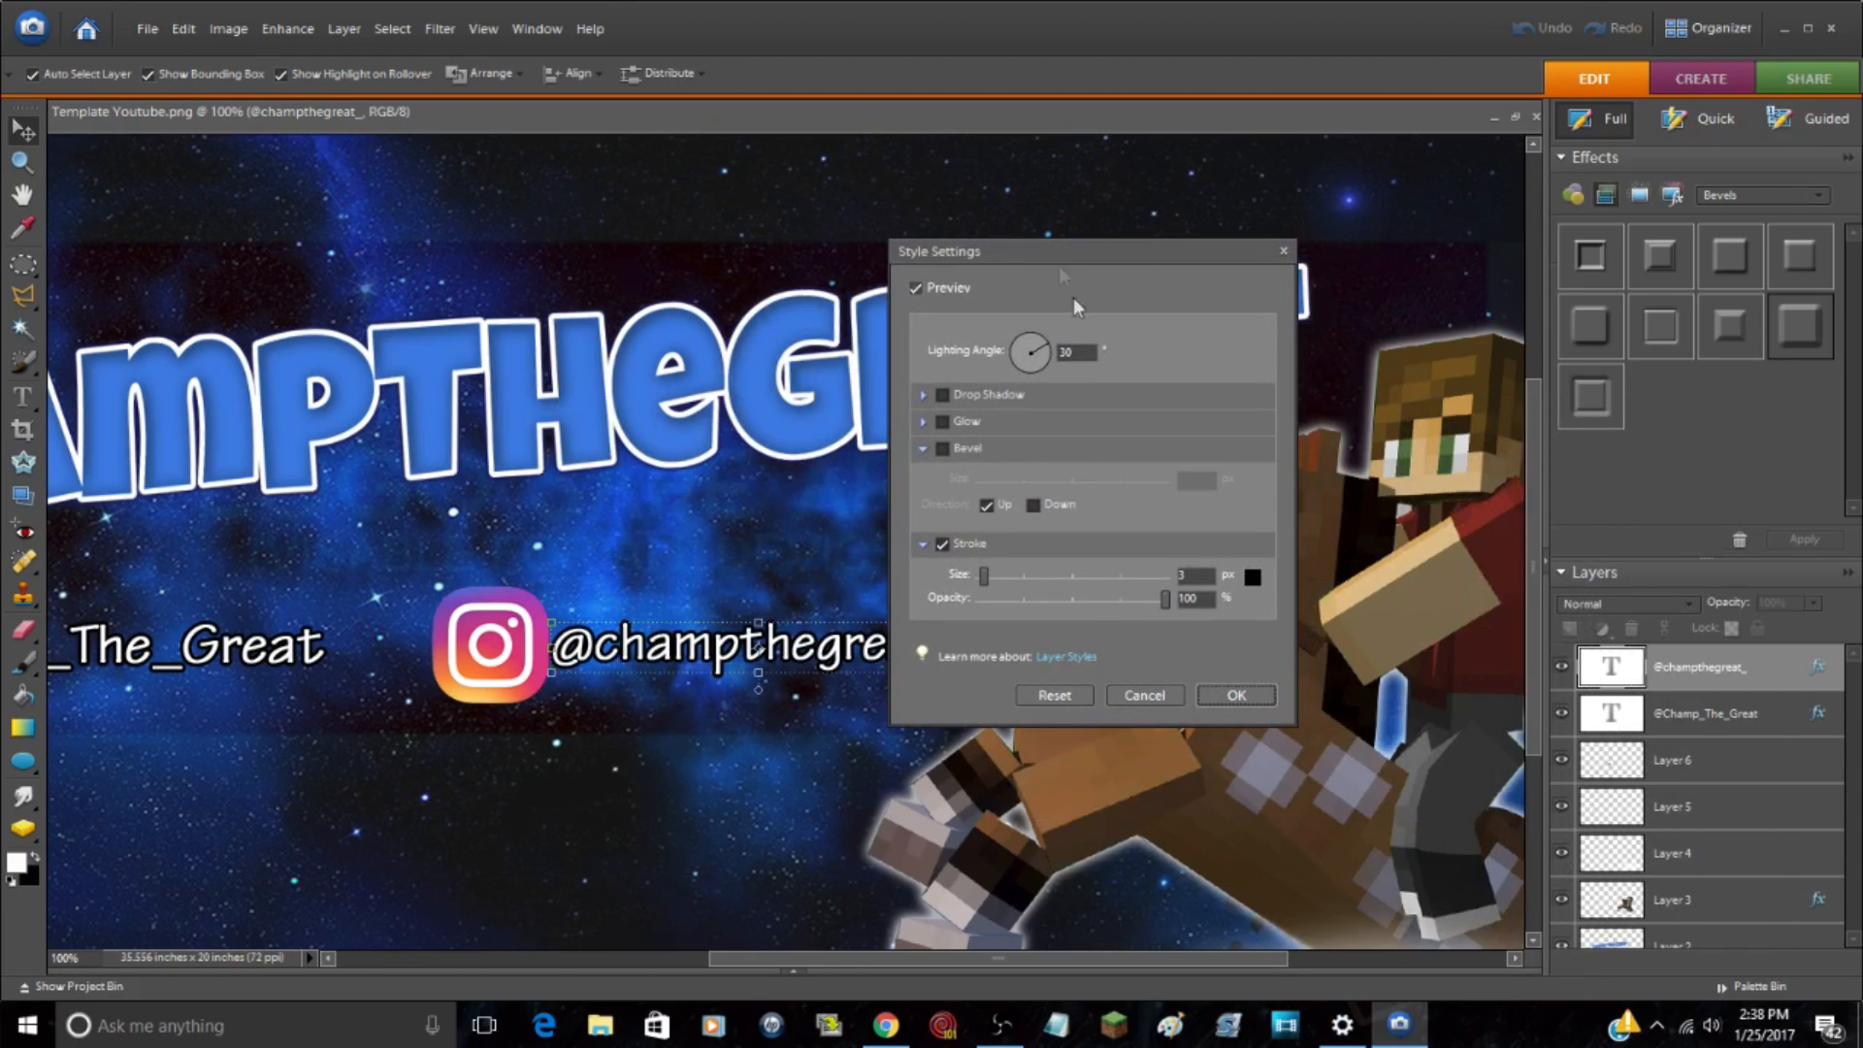
{"action": "left_click", "coordinate": [1209, 693]}
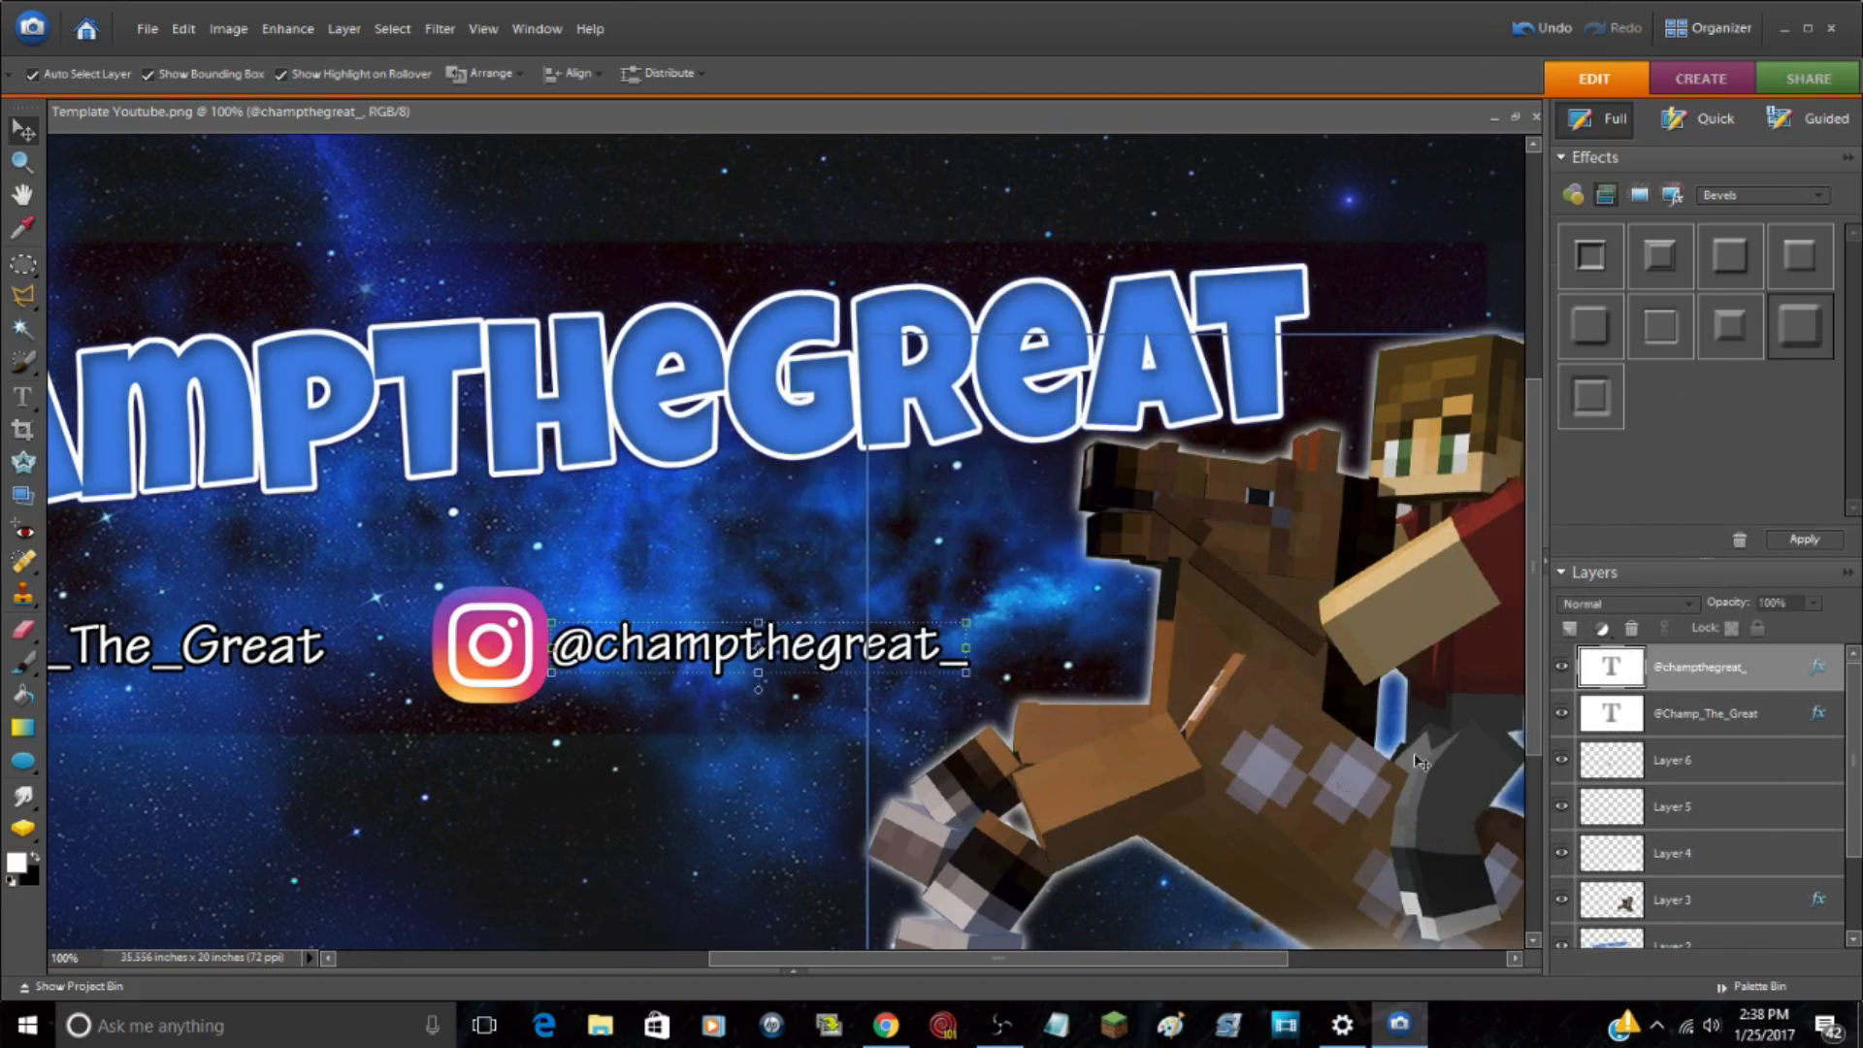
{"action": "left_click", "coordinate": [639, 220]}
Step: Set the opacity of the Instagram logo's Layer 6 to 74%
{"action": "scroll", "coordinate": [1724, 767], "scroll_direction": "up", "scroll_amount": 2}
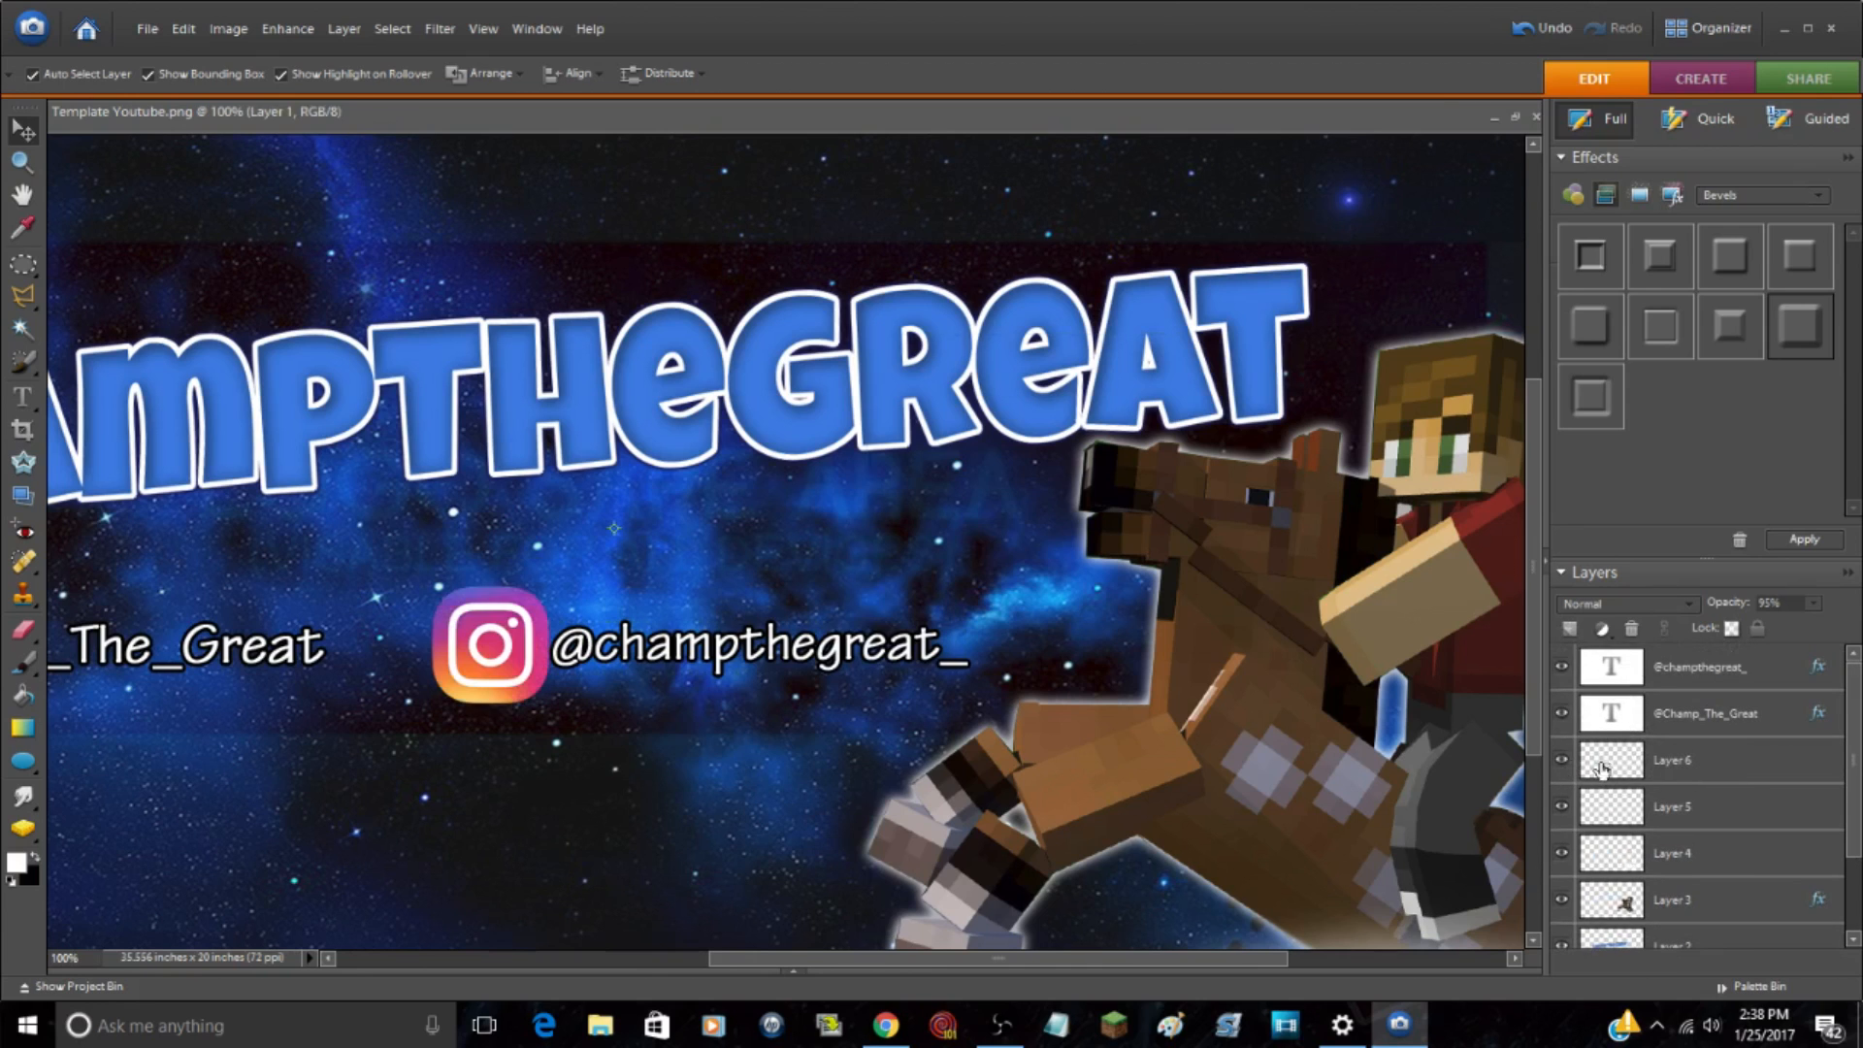
{"action": "left_click", "coordinate": [1741, 770]}
{"action": "left_click", "coordinate": [1813, 602]}
{"action": "left_click_drag", "start_coordinate": [1810, 631], "coordinate": [1808, 630]}
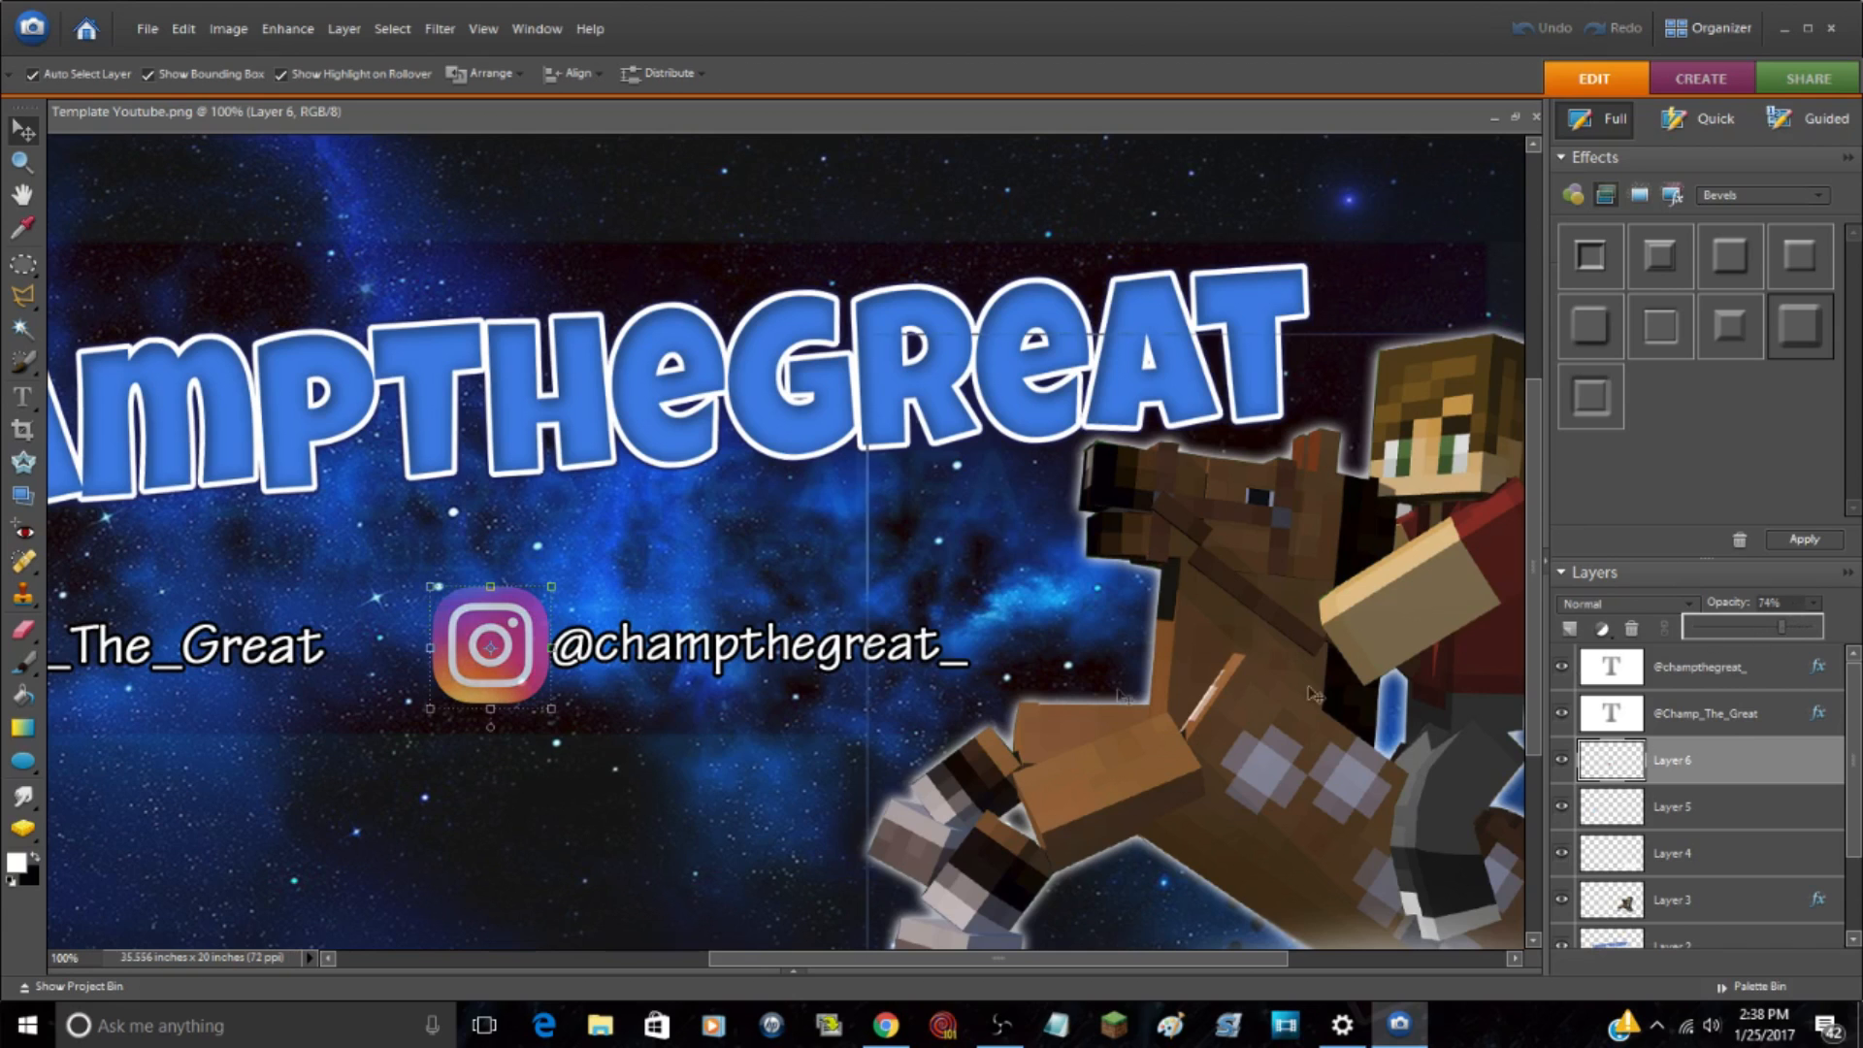
{"action": "left_click", "coordinate": [469, 226]}
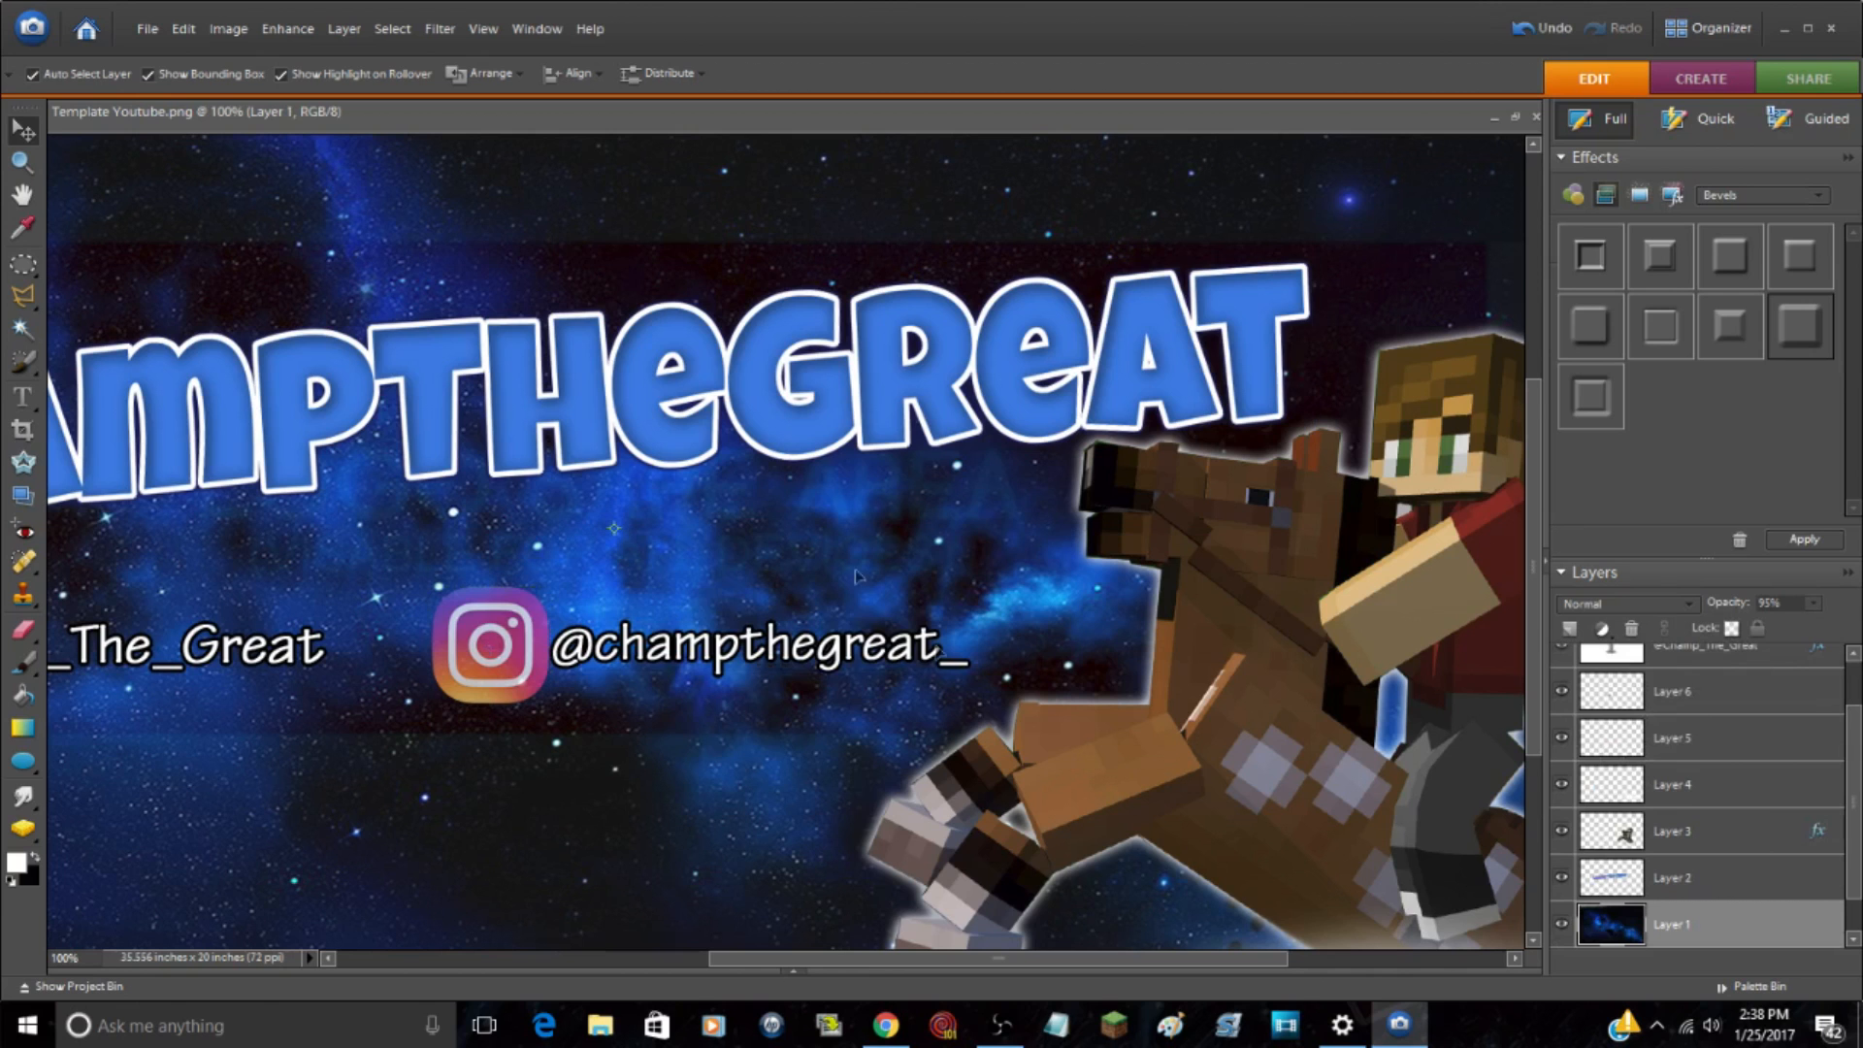
Step: Hide the template Layer 0 and set the space background Layer 1's opacity to 100%
{"action": "scroll", "coordinate": [789, 709], "scroll_direction": "down", "scroll_amount": 2}
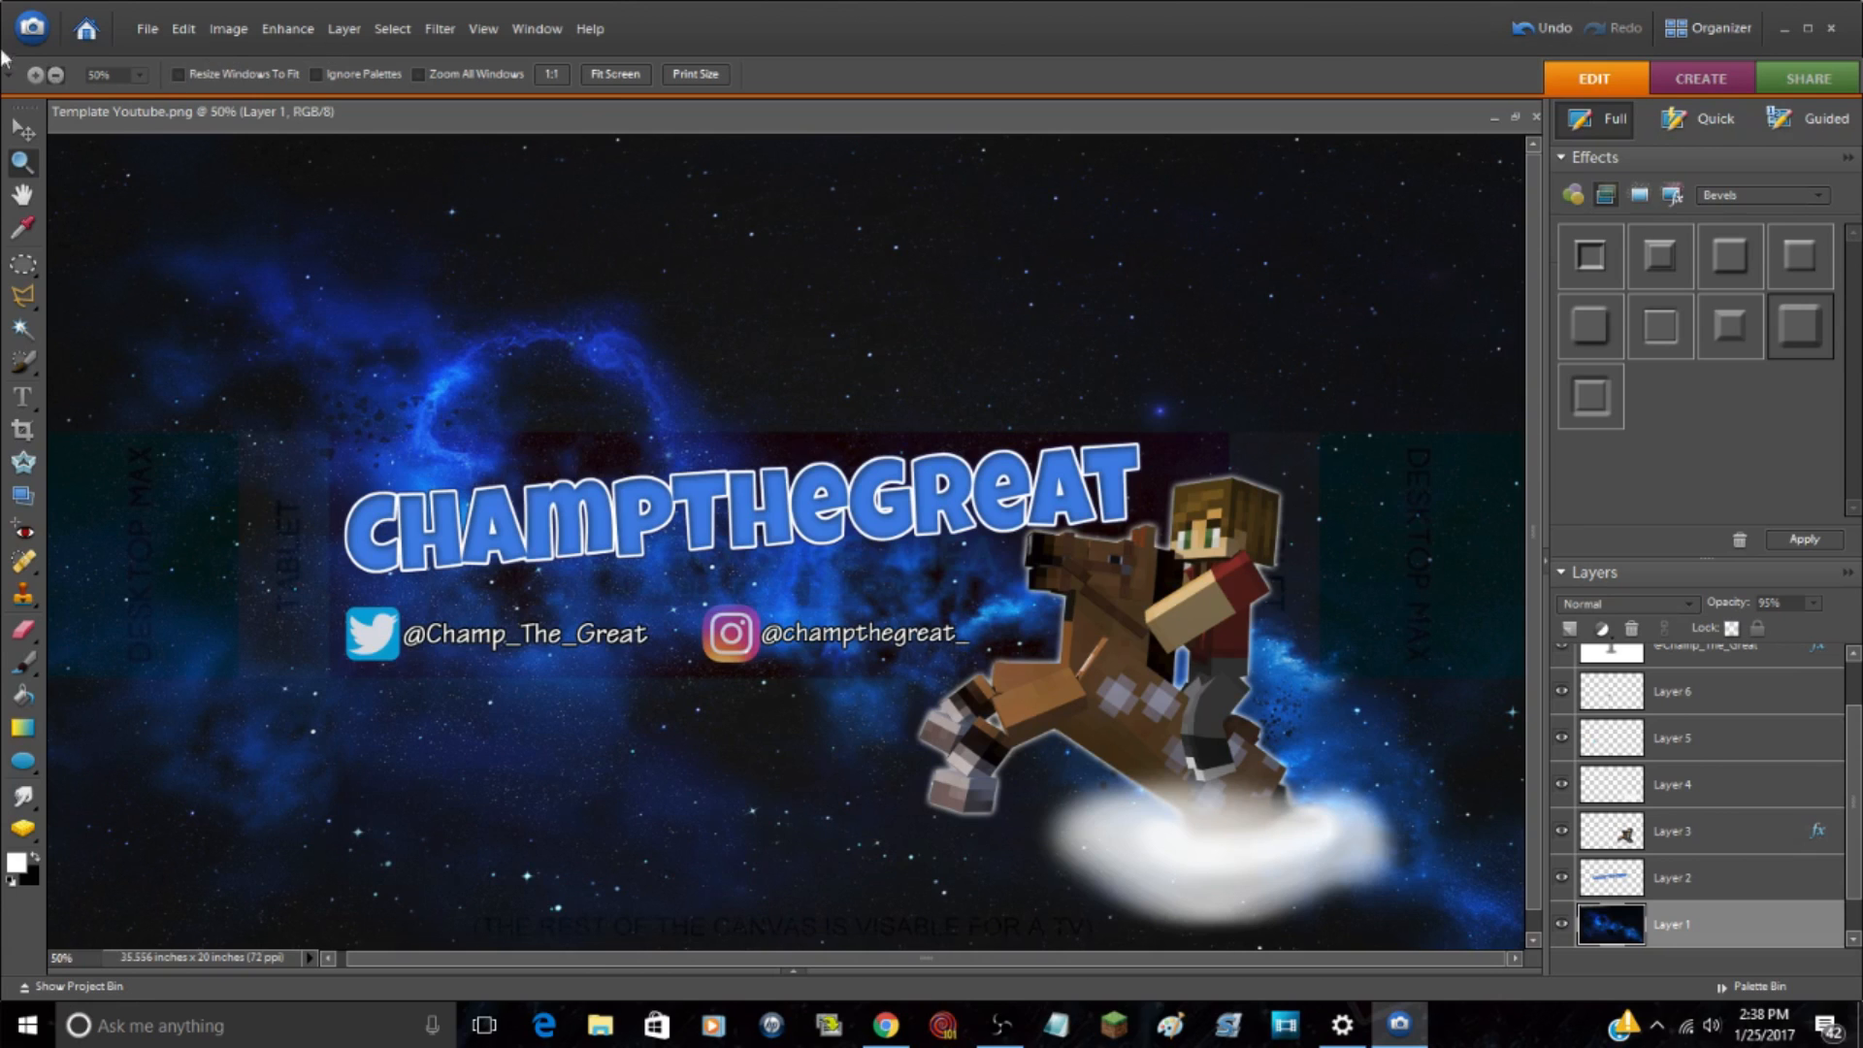
{"action": "left_click", "coordinate": [367, 270]}
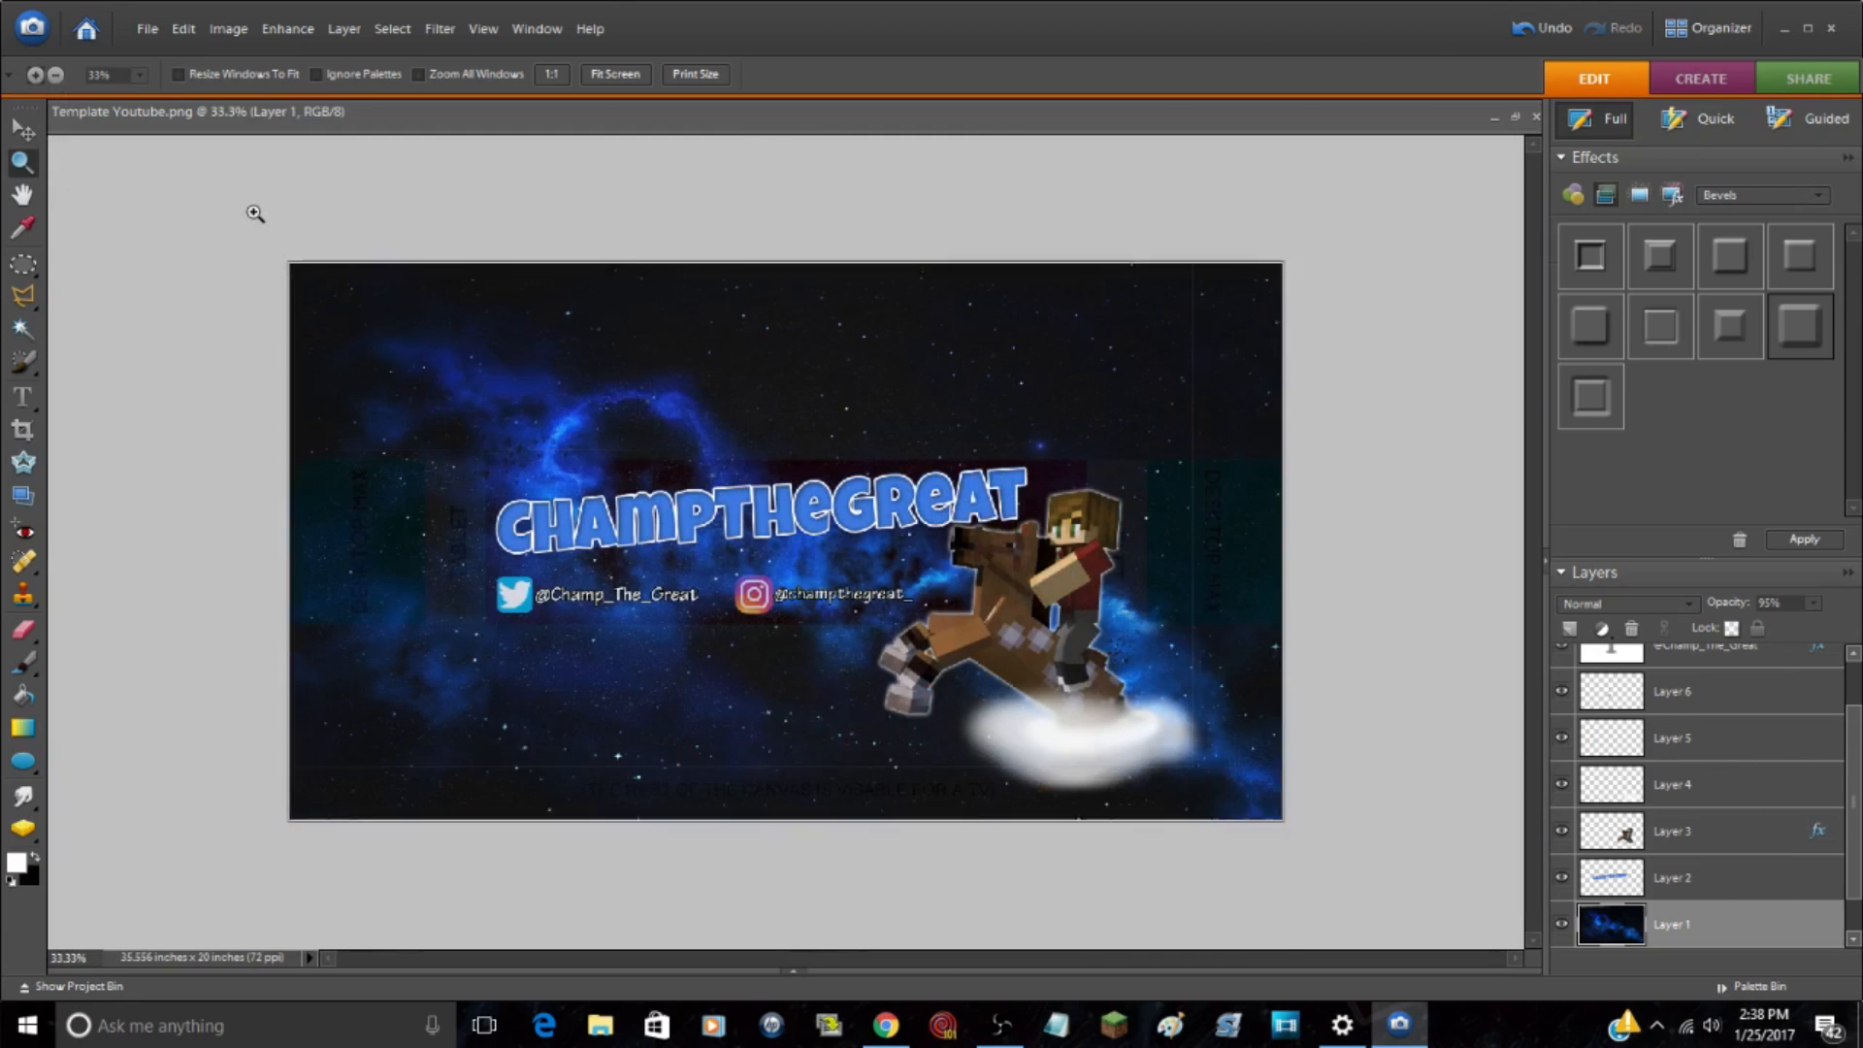
{"action": "left_click", "coordinate": [248, 207]}
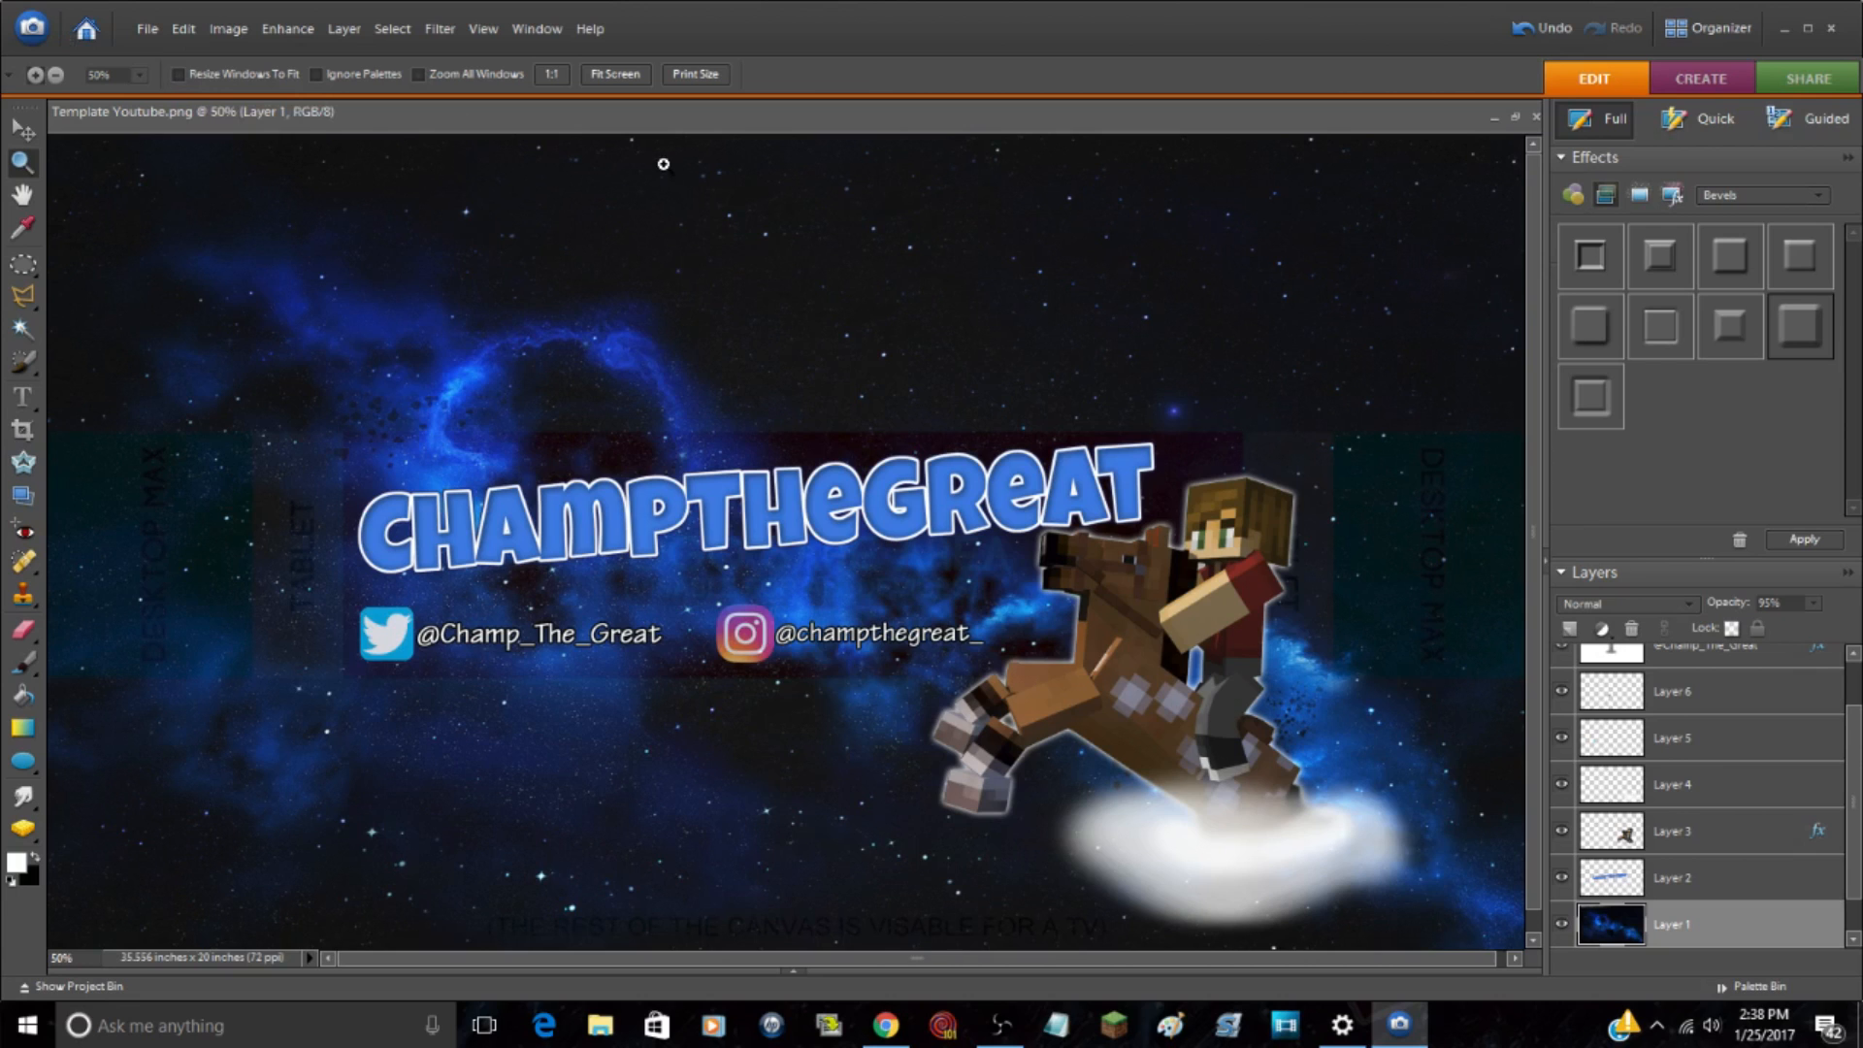
{"action": "scroll", "coordinate": [854, 789], "scroll_direction": "down", "scroll_amount": 1}
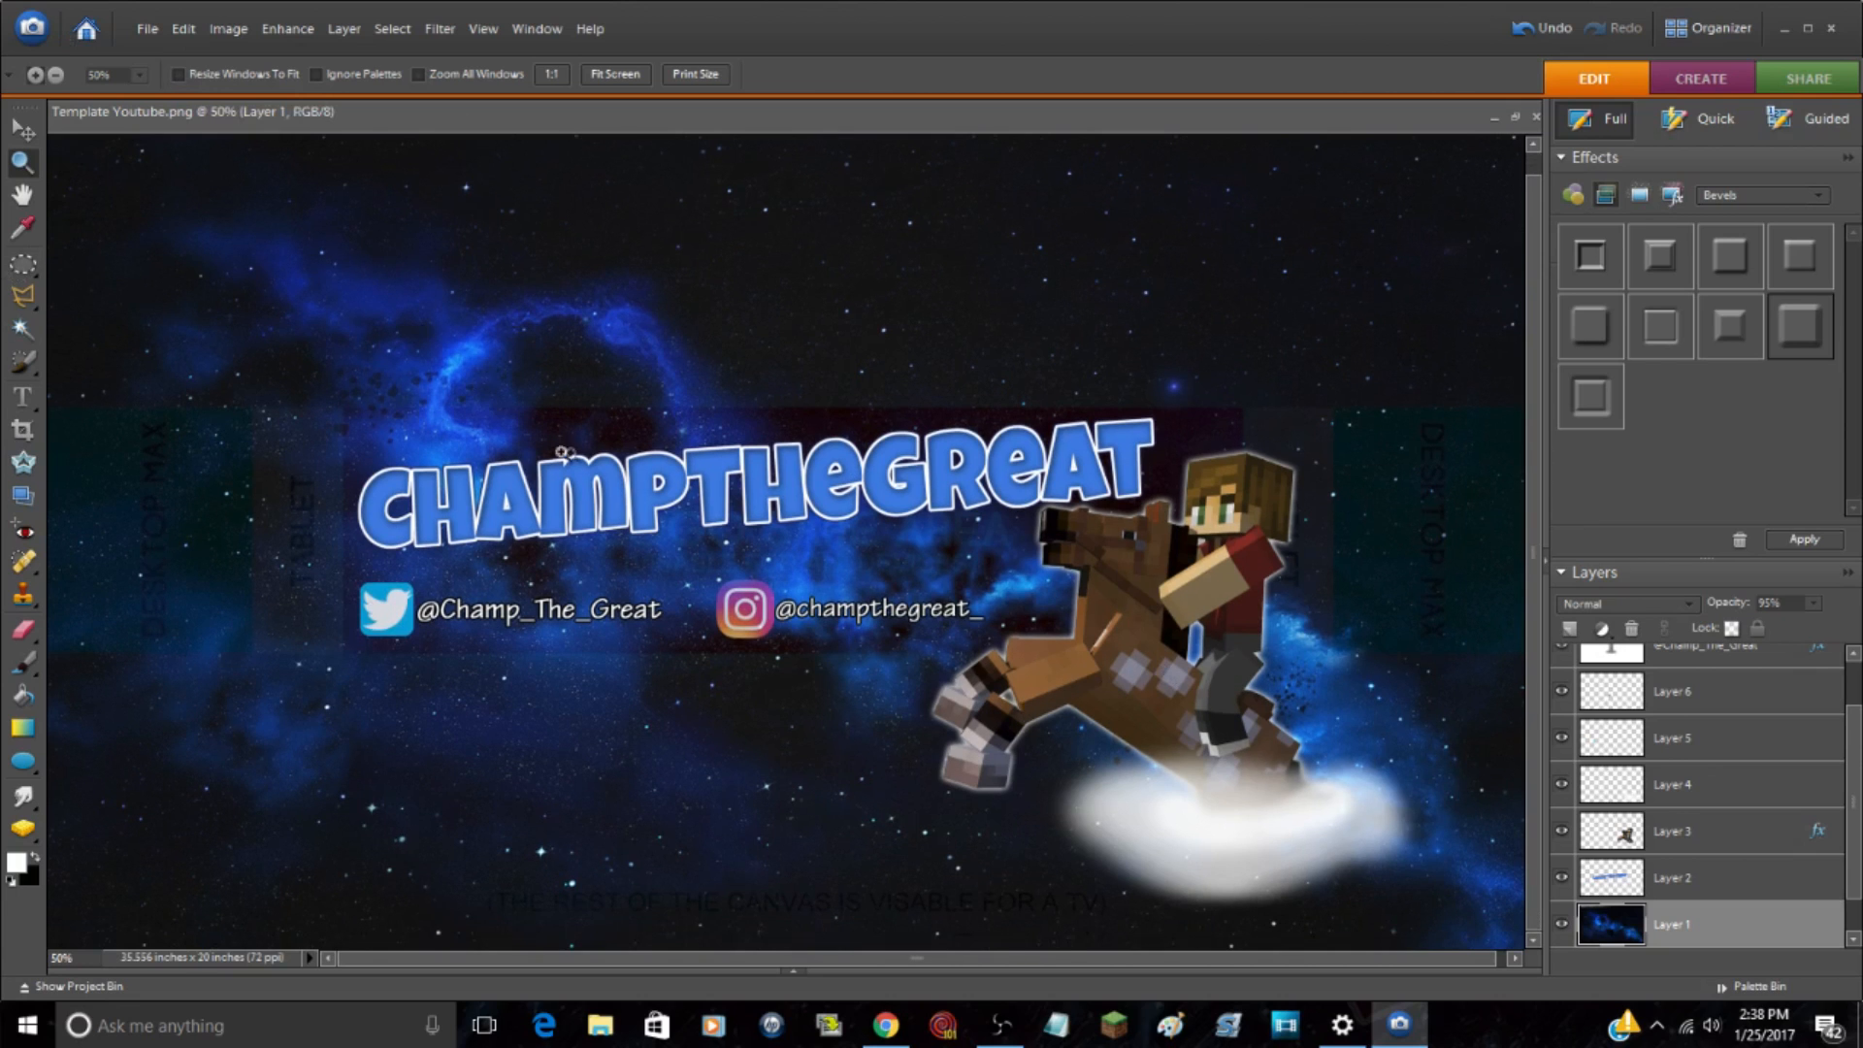
{"action": "scroll", "coordinate": [563, 454], "scroll_direction": "up", "scroll_amount": 1}
{"action": "left_click", "coordinate": [56, 74]}
{"action": "left_click", "coordinate": [364, 365]}
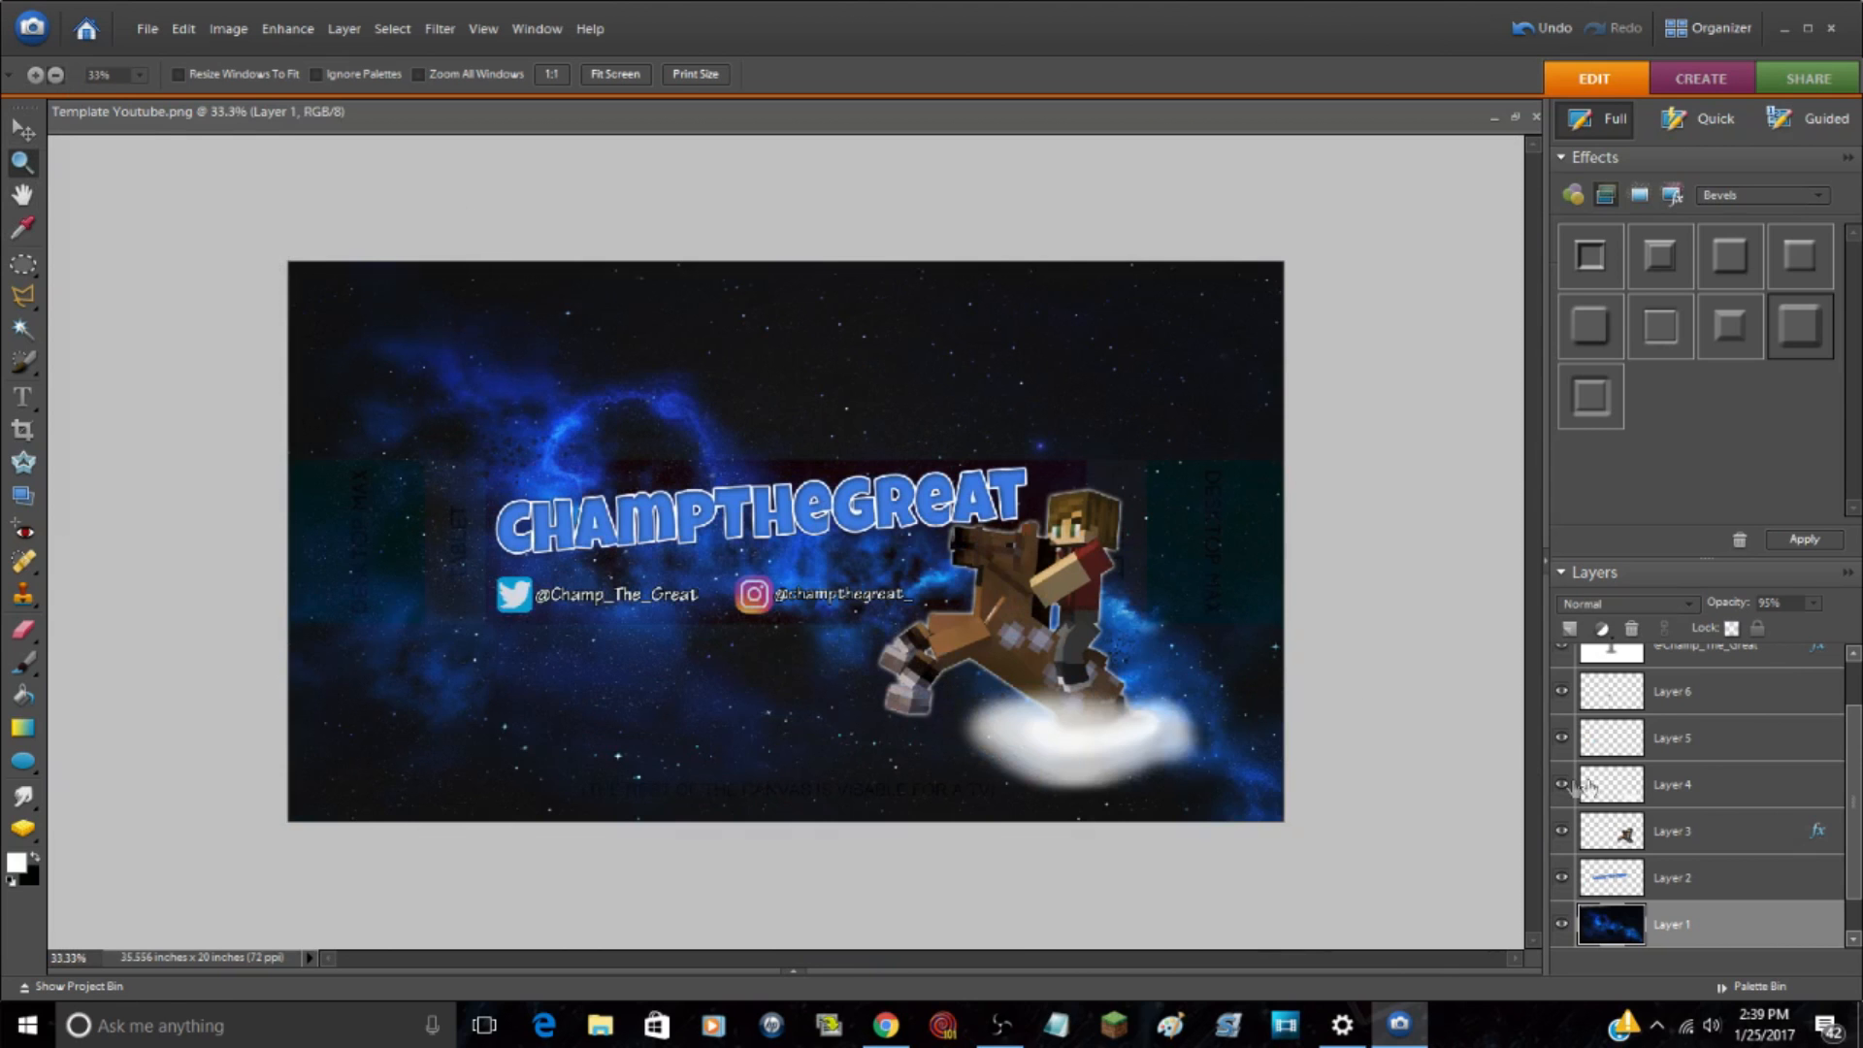
{"action": "scroll", "coordinate": [1624, 756], "scroll_direction": "down", "scroll_amount": 1}
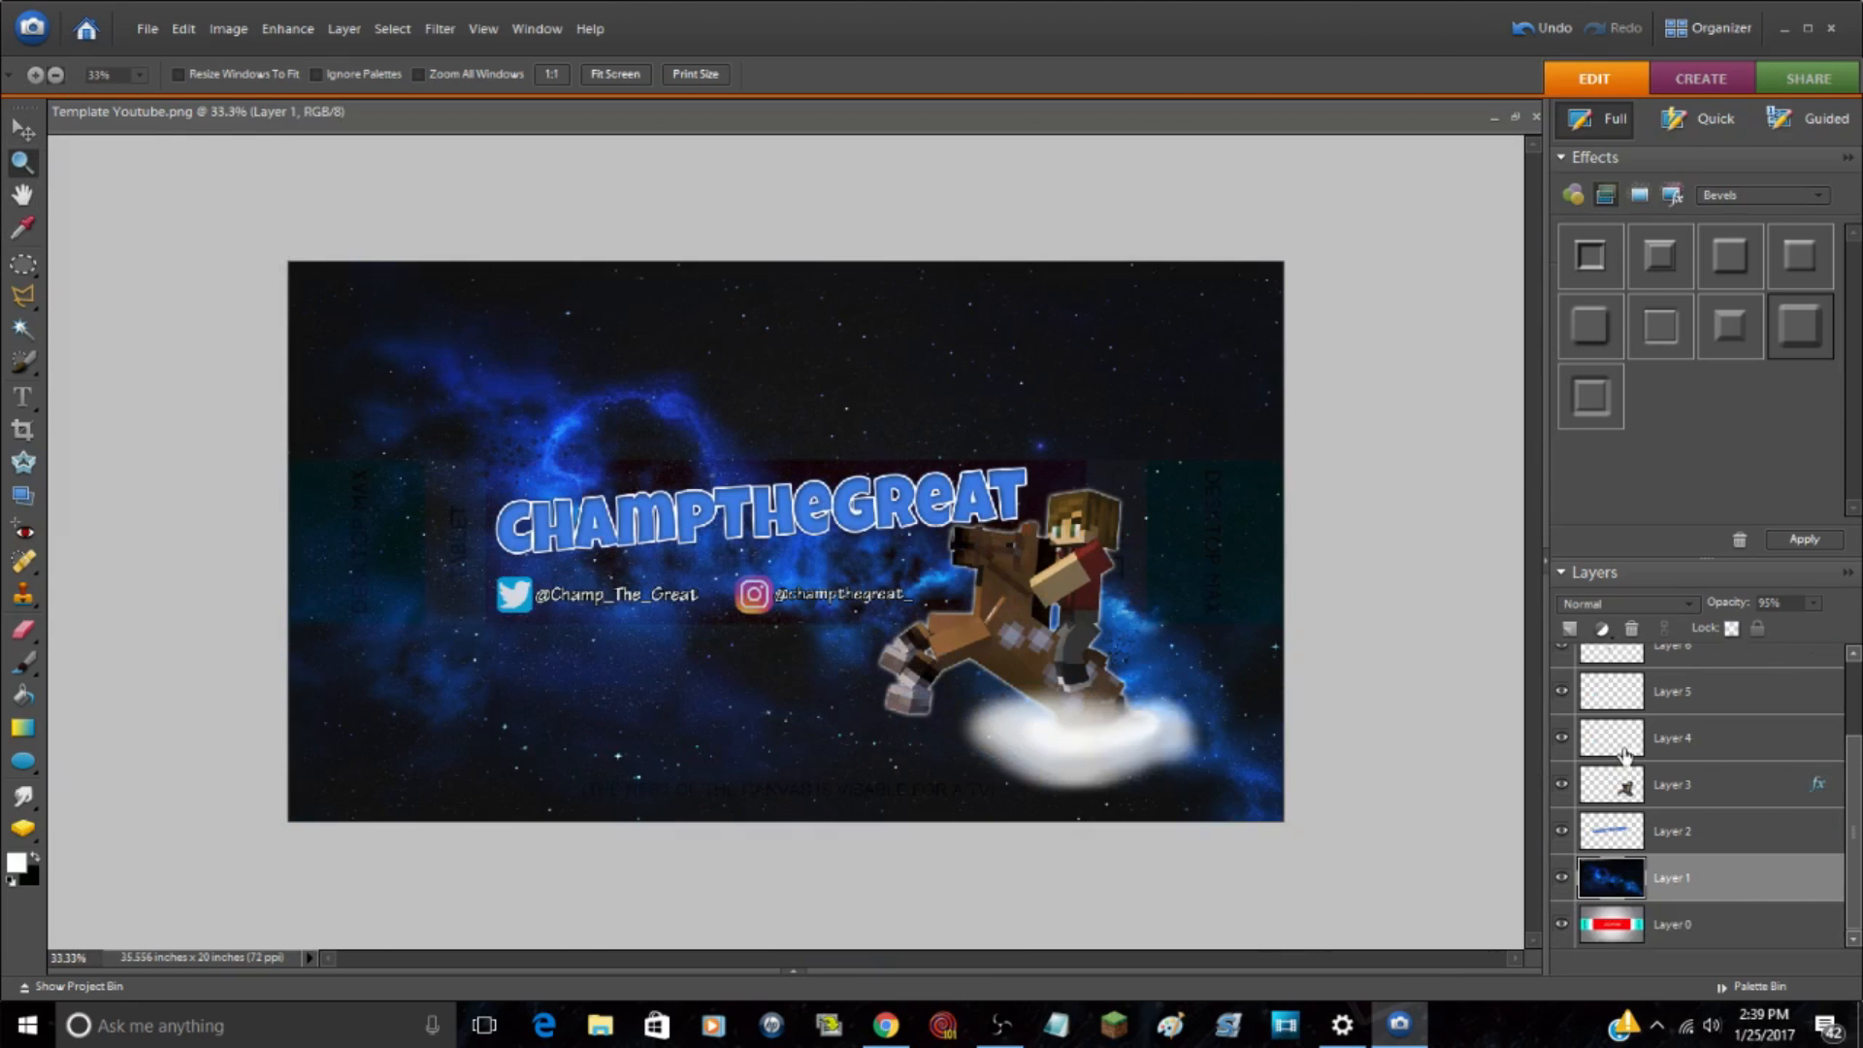
{"action": "left_click", "coordinate": [1562, 924]}
{"action": "left_click", "coordinate": [1814, 603]}
{"action": "left_click_drag", "start_coordinate": [1817, 628], "coordinate": [1849, 642]}
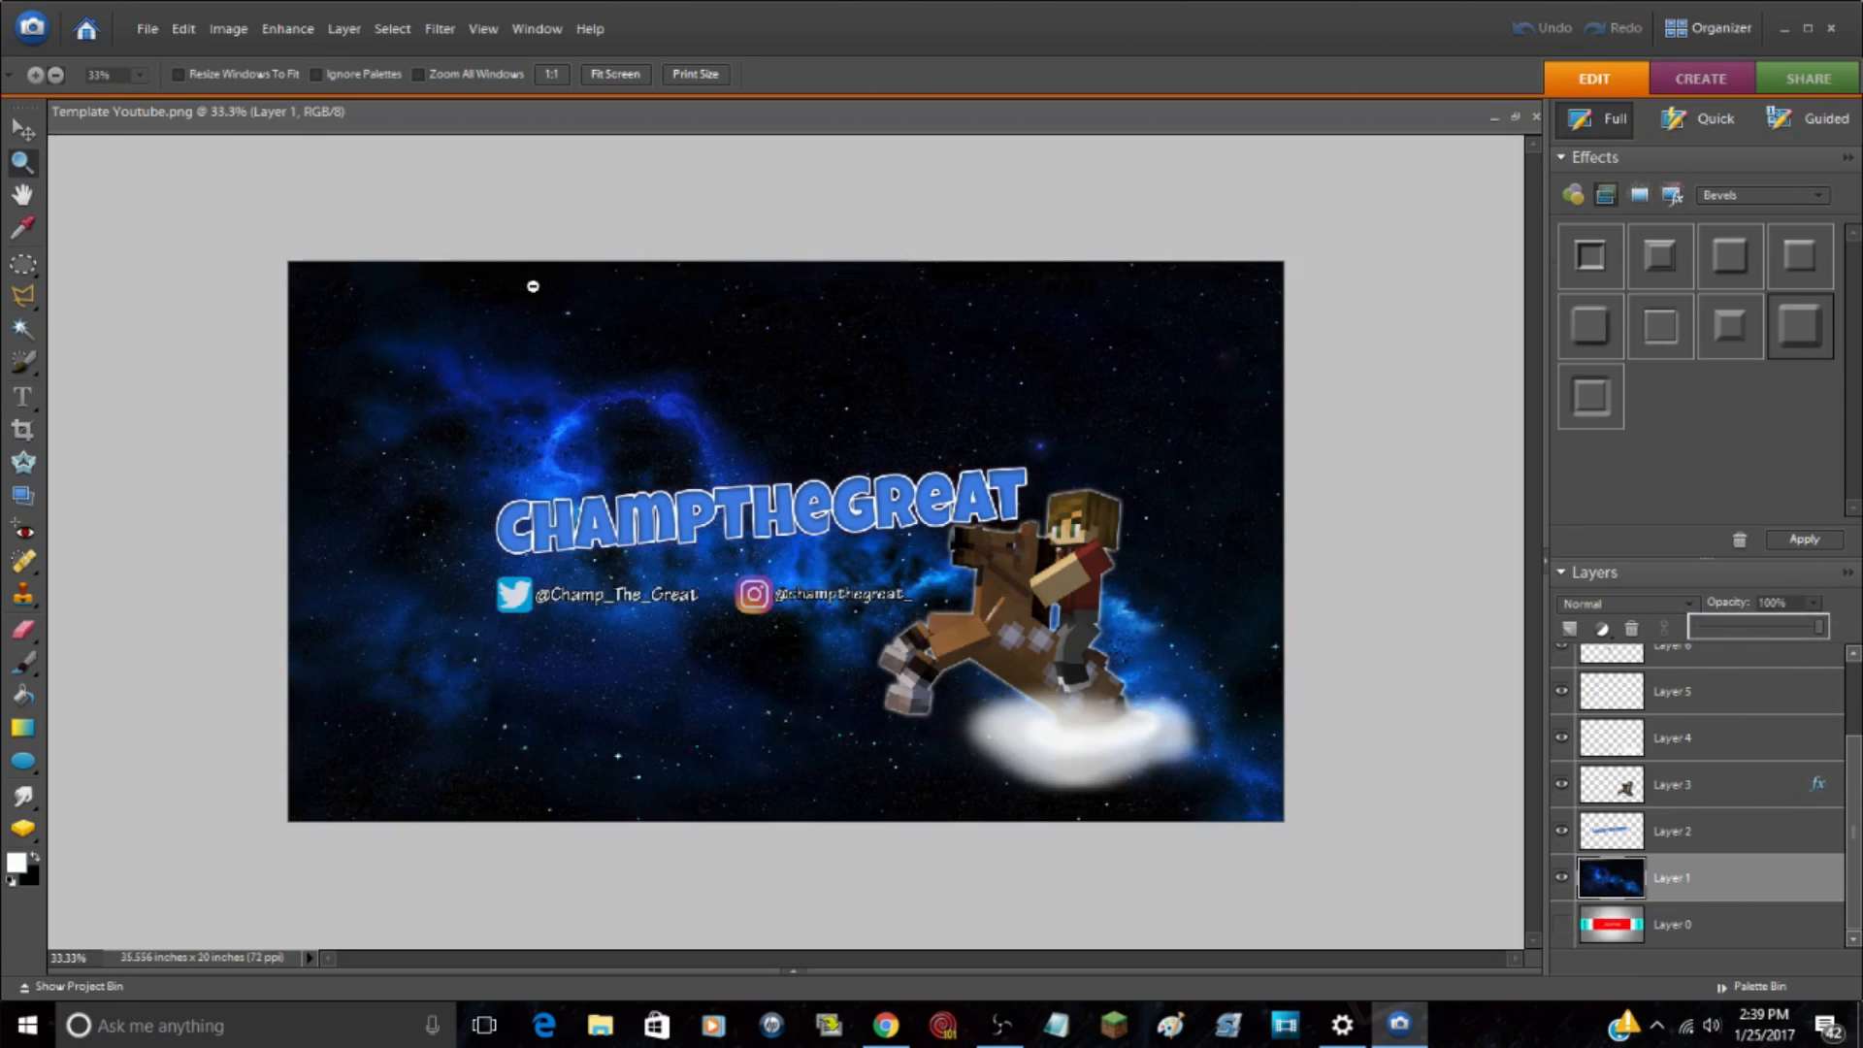
Step: Examine the banner composition both as a whole canvas and at 50% magnification
{"action": "left_click", "coordinate": [22, 129]}
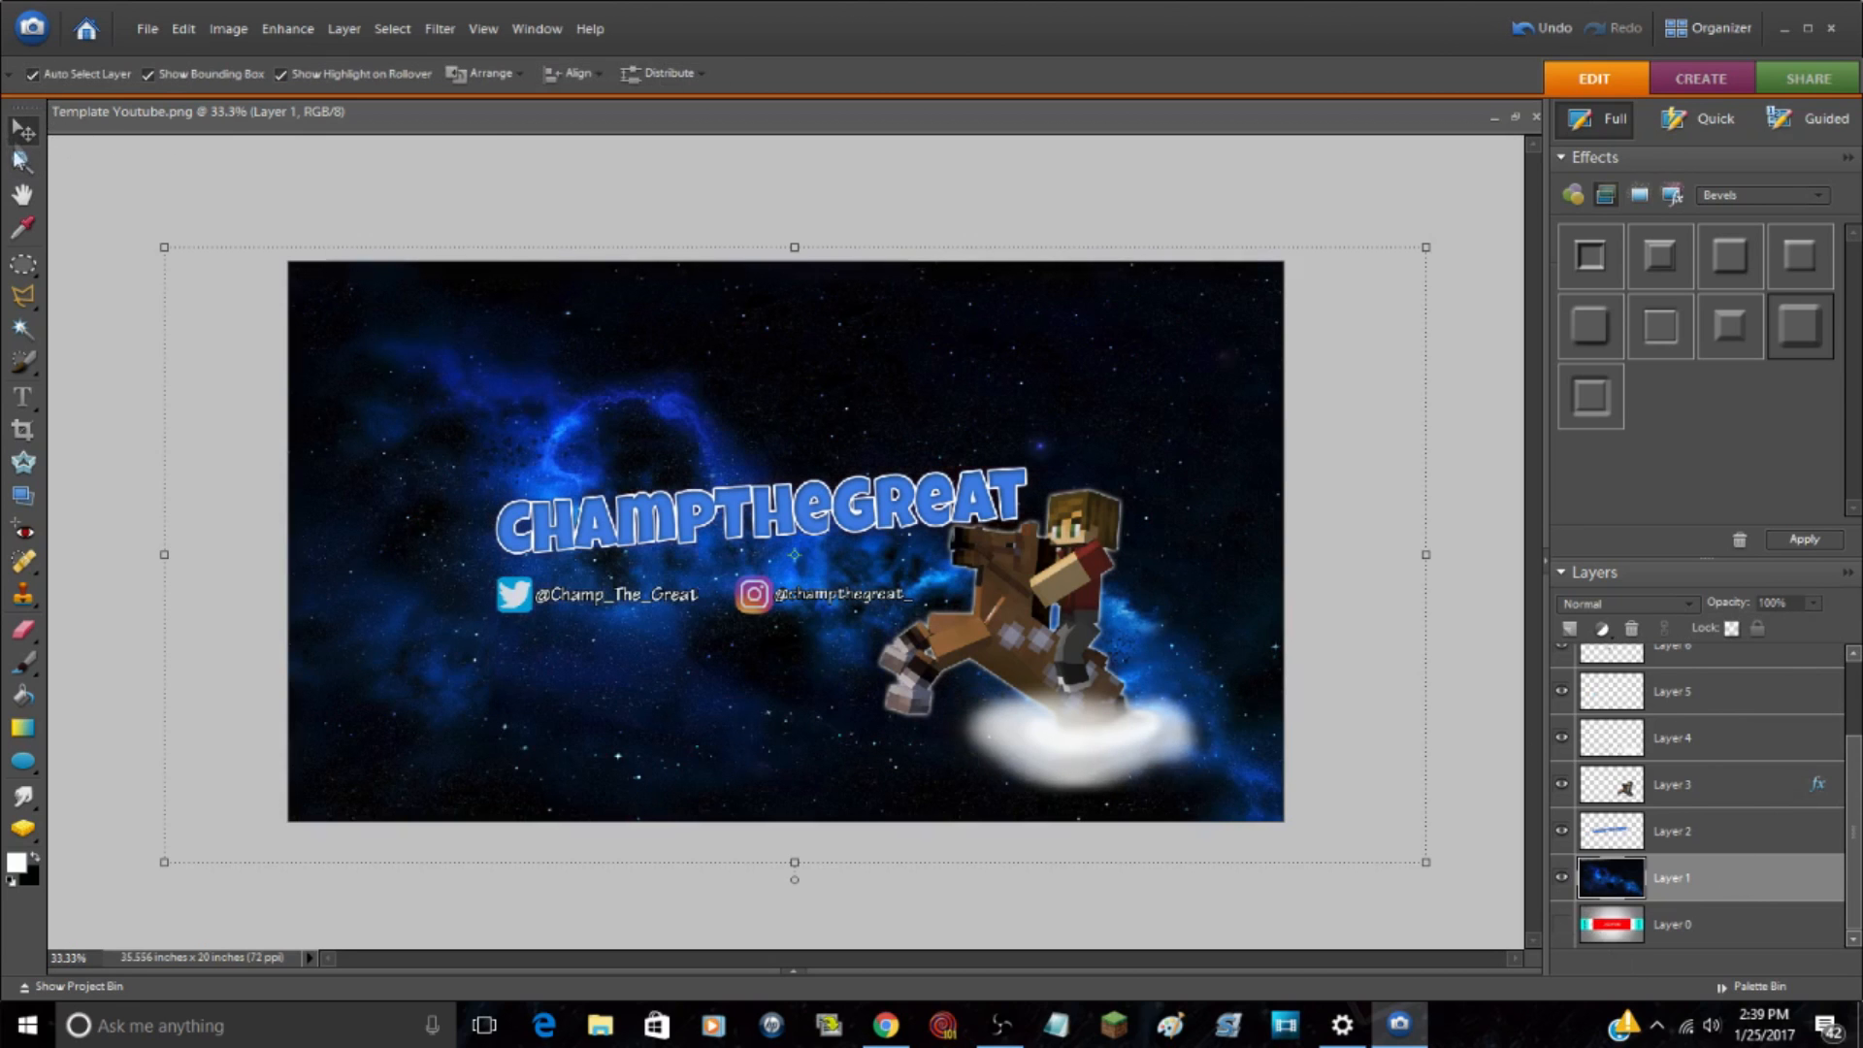
{"action": "left_click", "coordinate": [24, 161]}
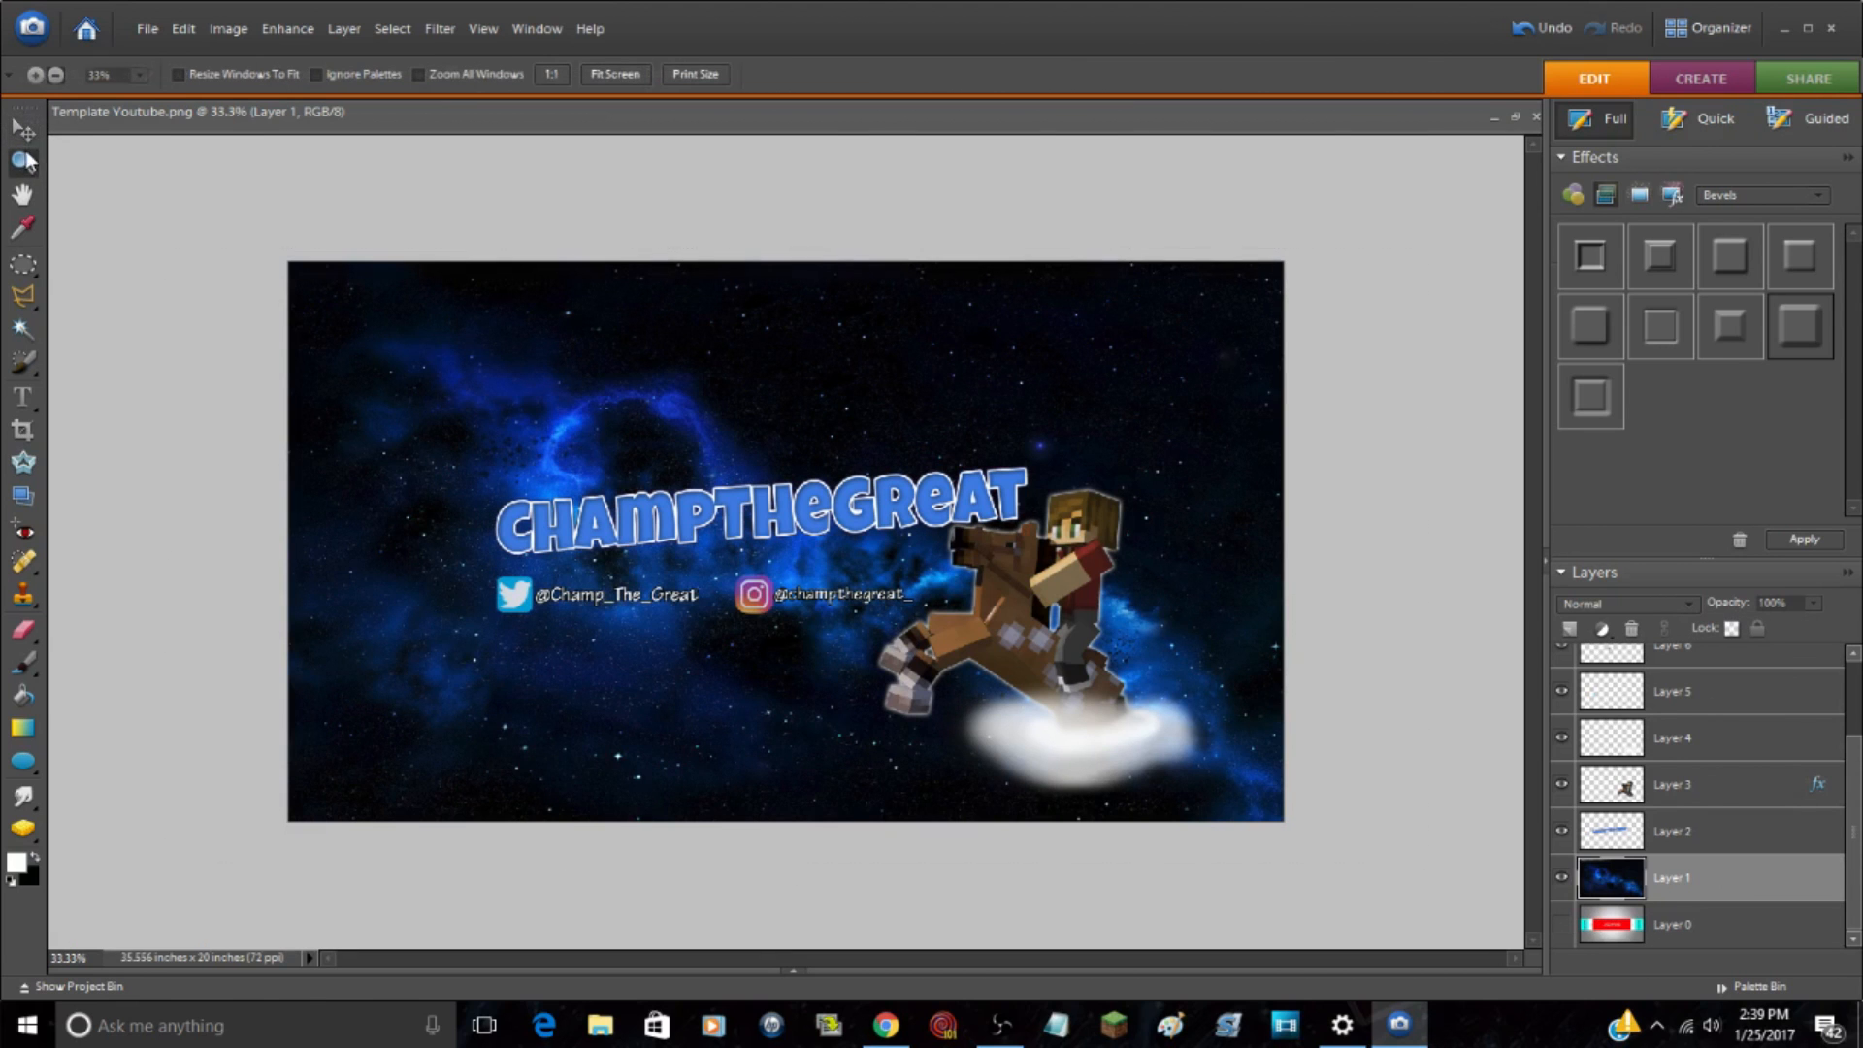
{"action": "left_click", "coordinate": [748, 330]}
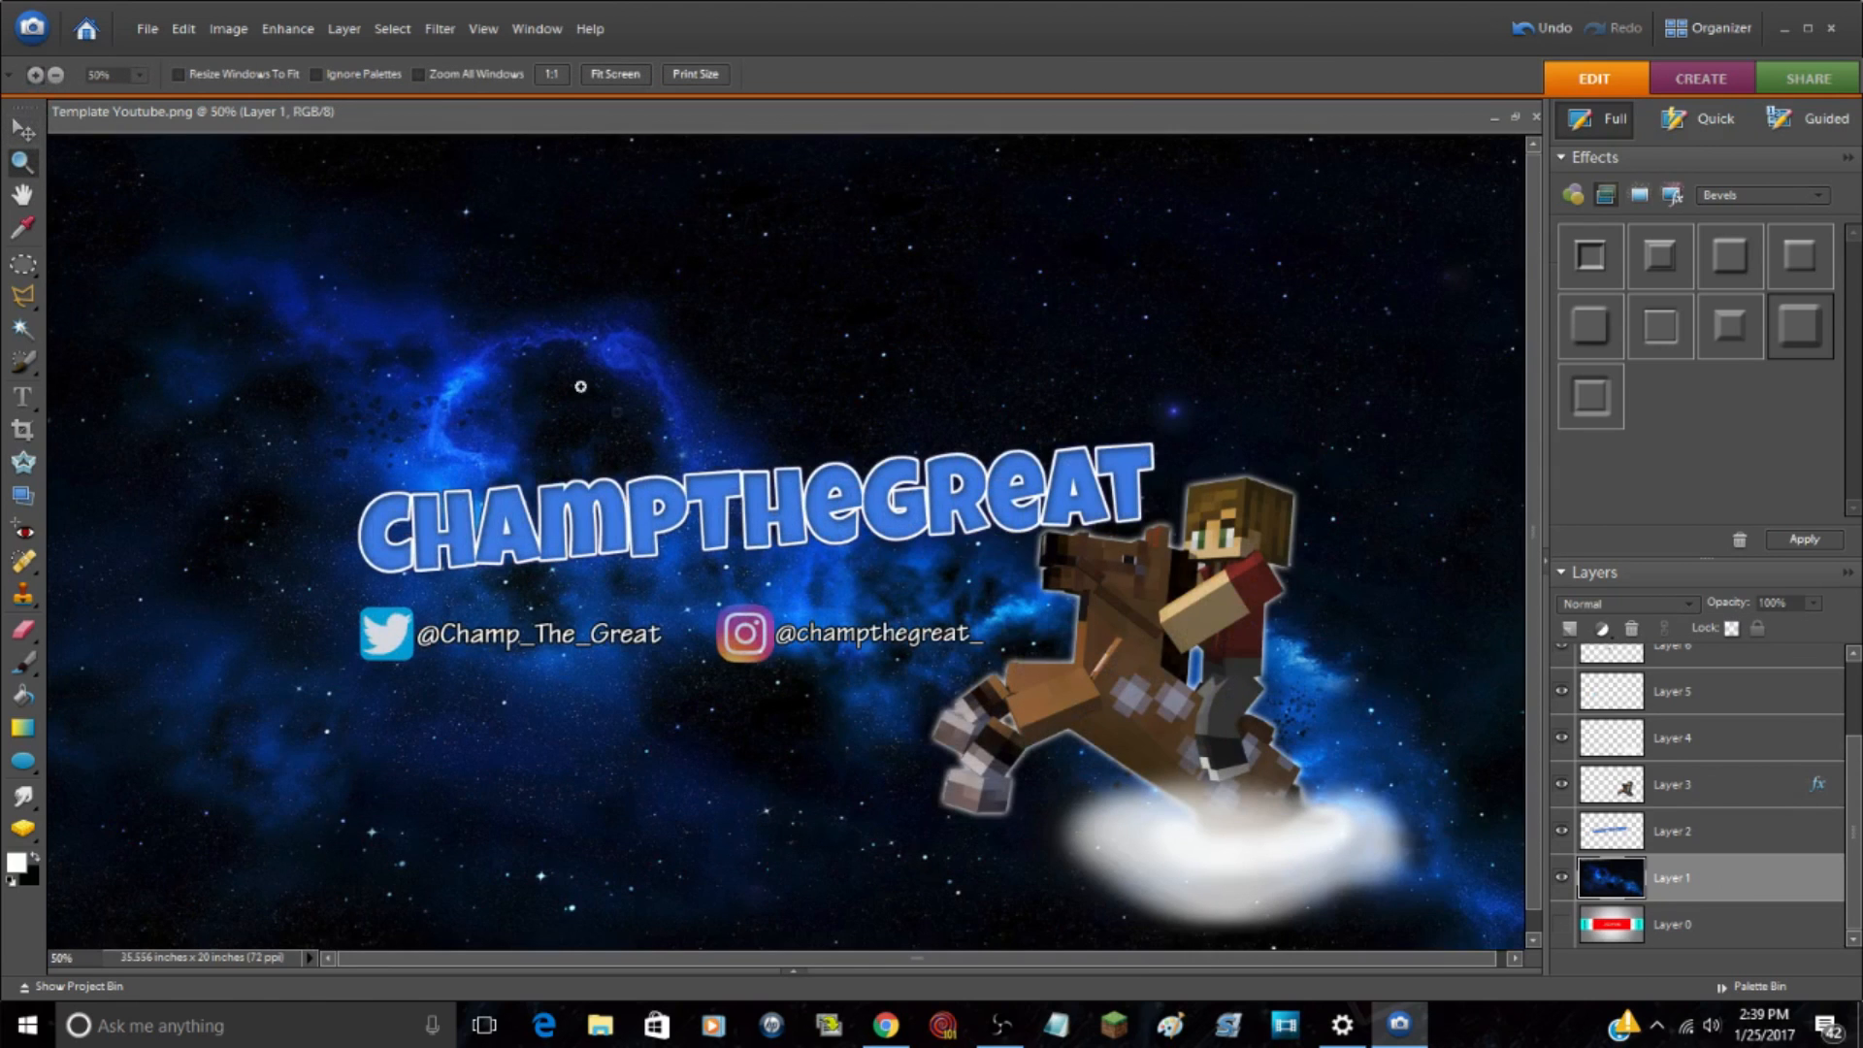
{"action": "left_click", "coordinate": [433, 356]}
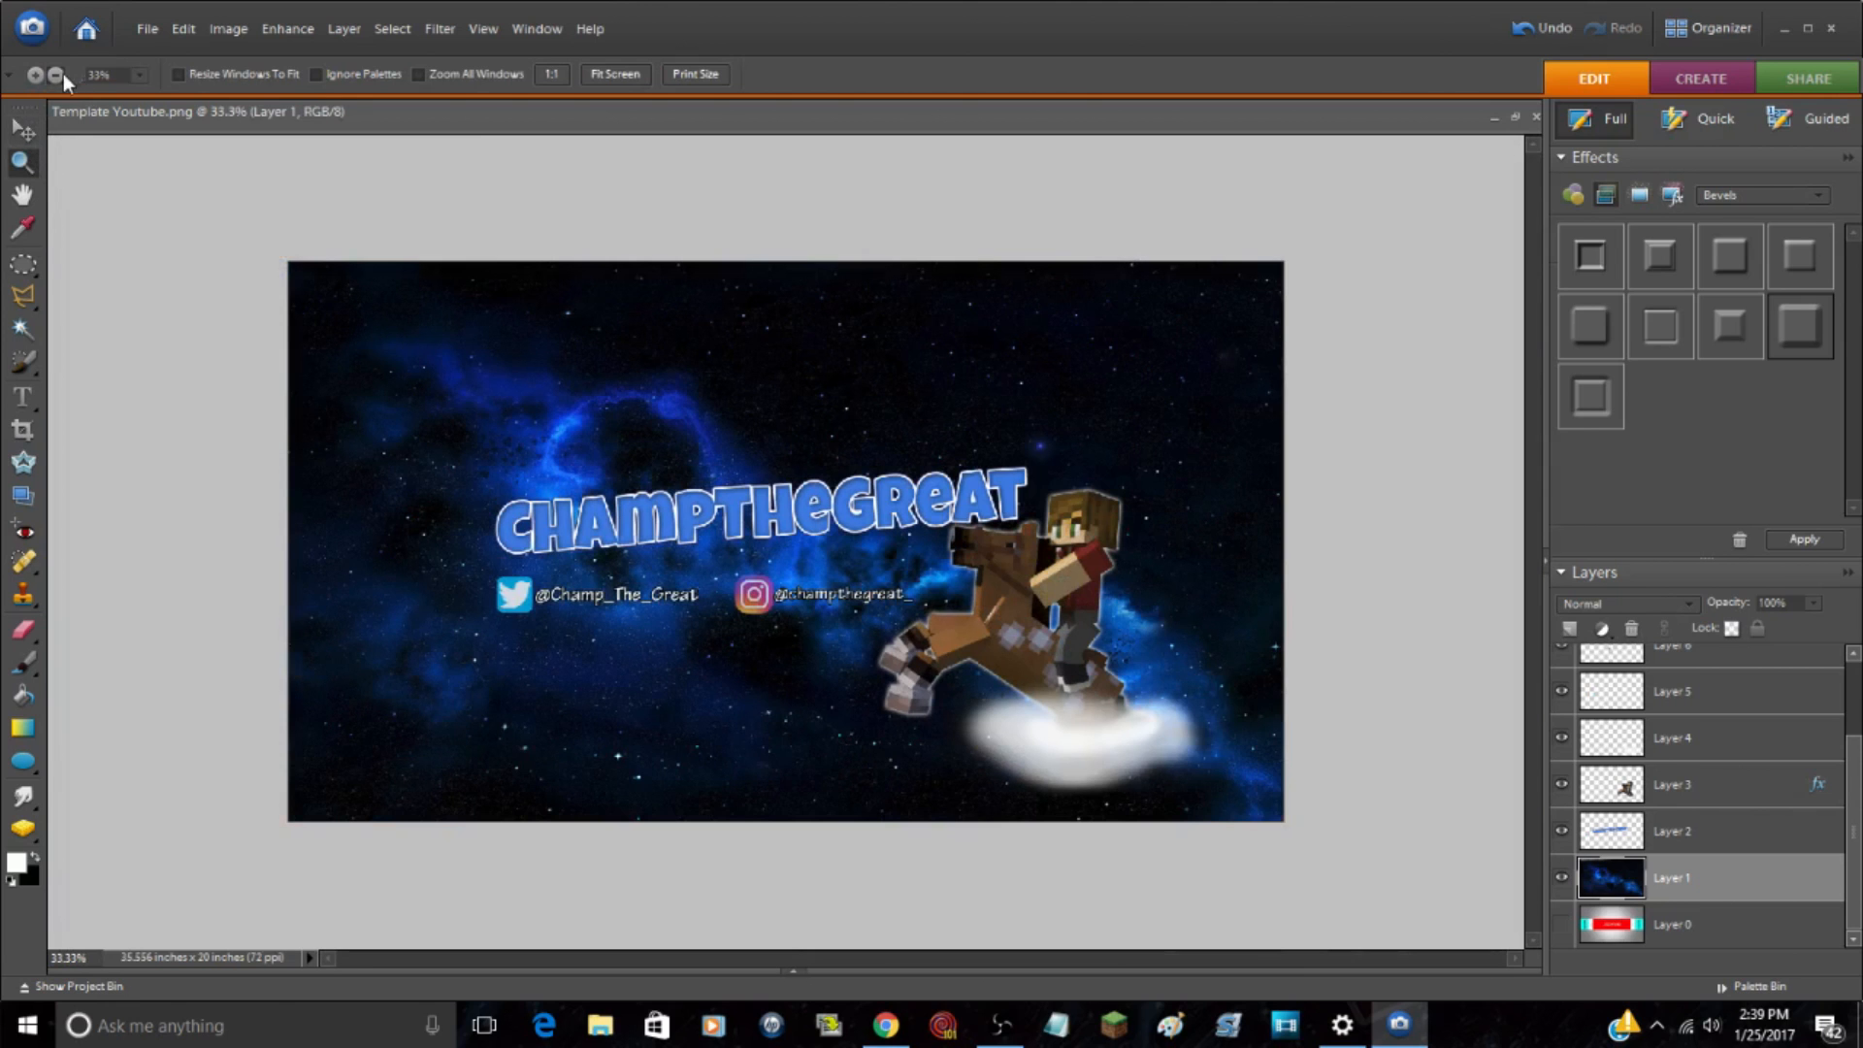
{"action": "left_click", "coordinate": [283, 254]}
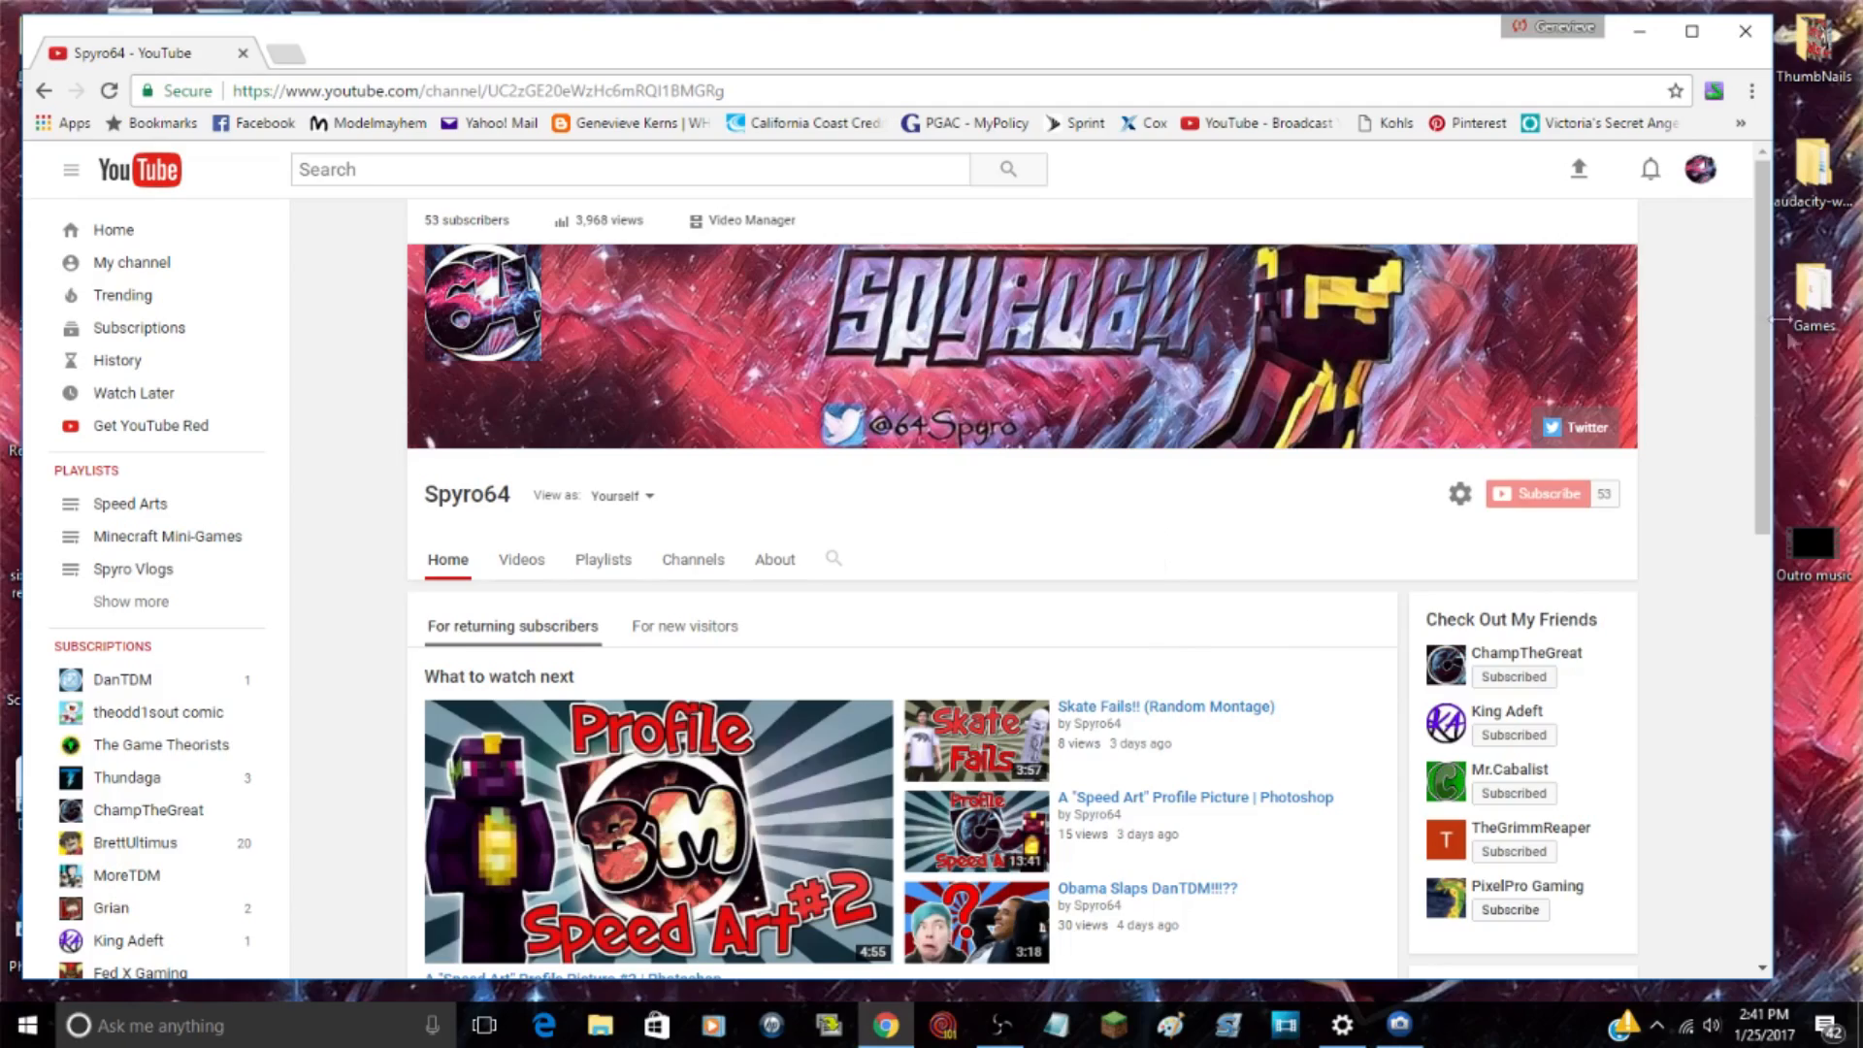
Step: Load the Art Tutorial PS image from the desktop into the YouTube channel art upload
{"action": "left_click", "coordinate": [1618, 267]}
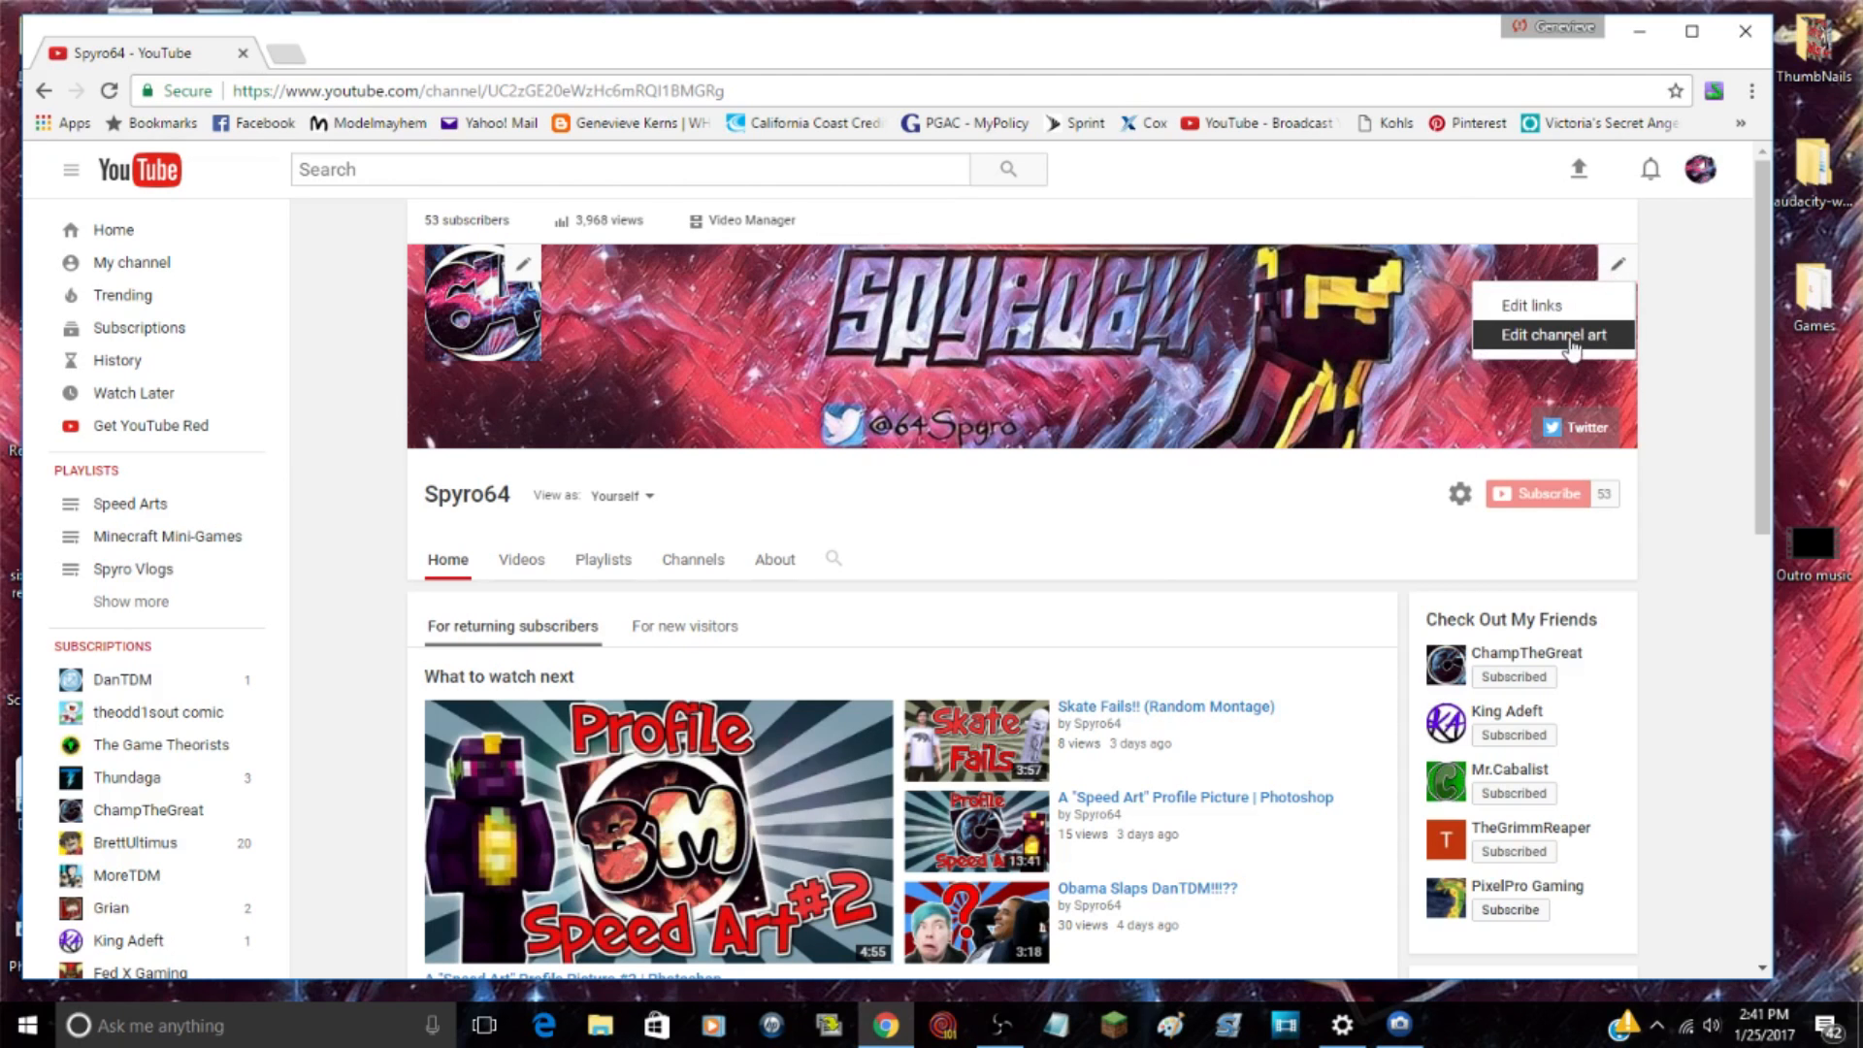
{"action": "left_click", "coordinate": [1570, 337]}
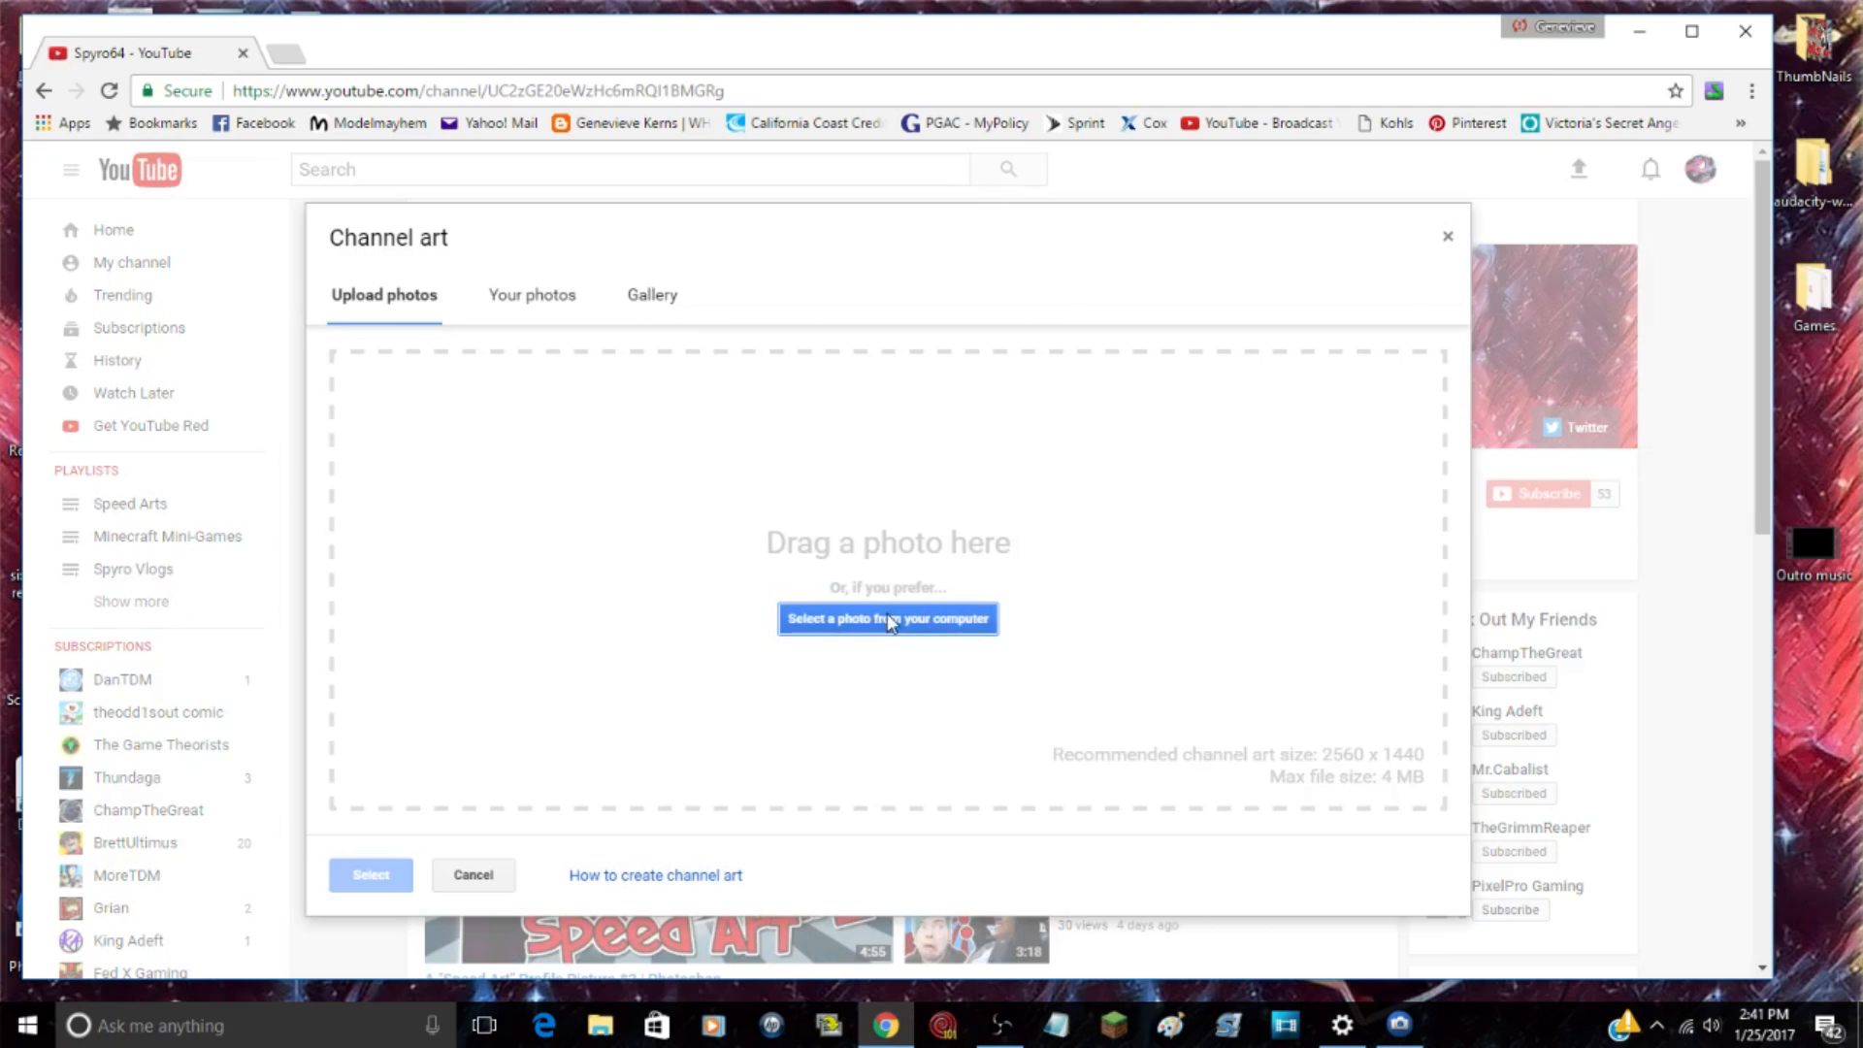
{"action": "left_click", "coordinate": [890, 623]}
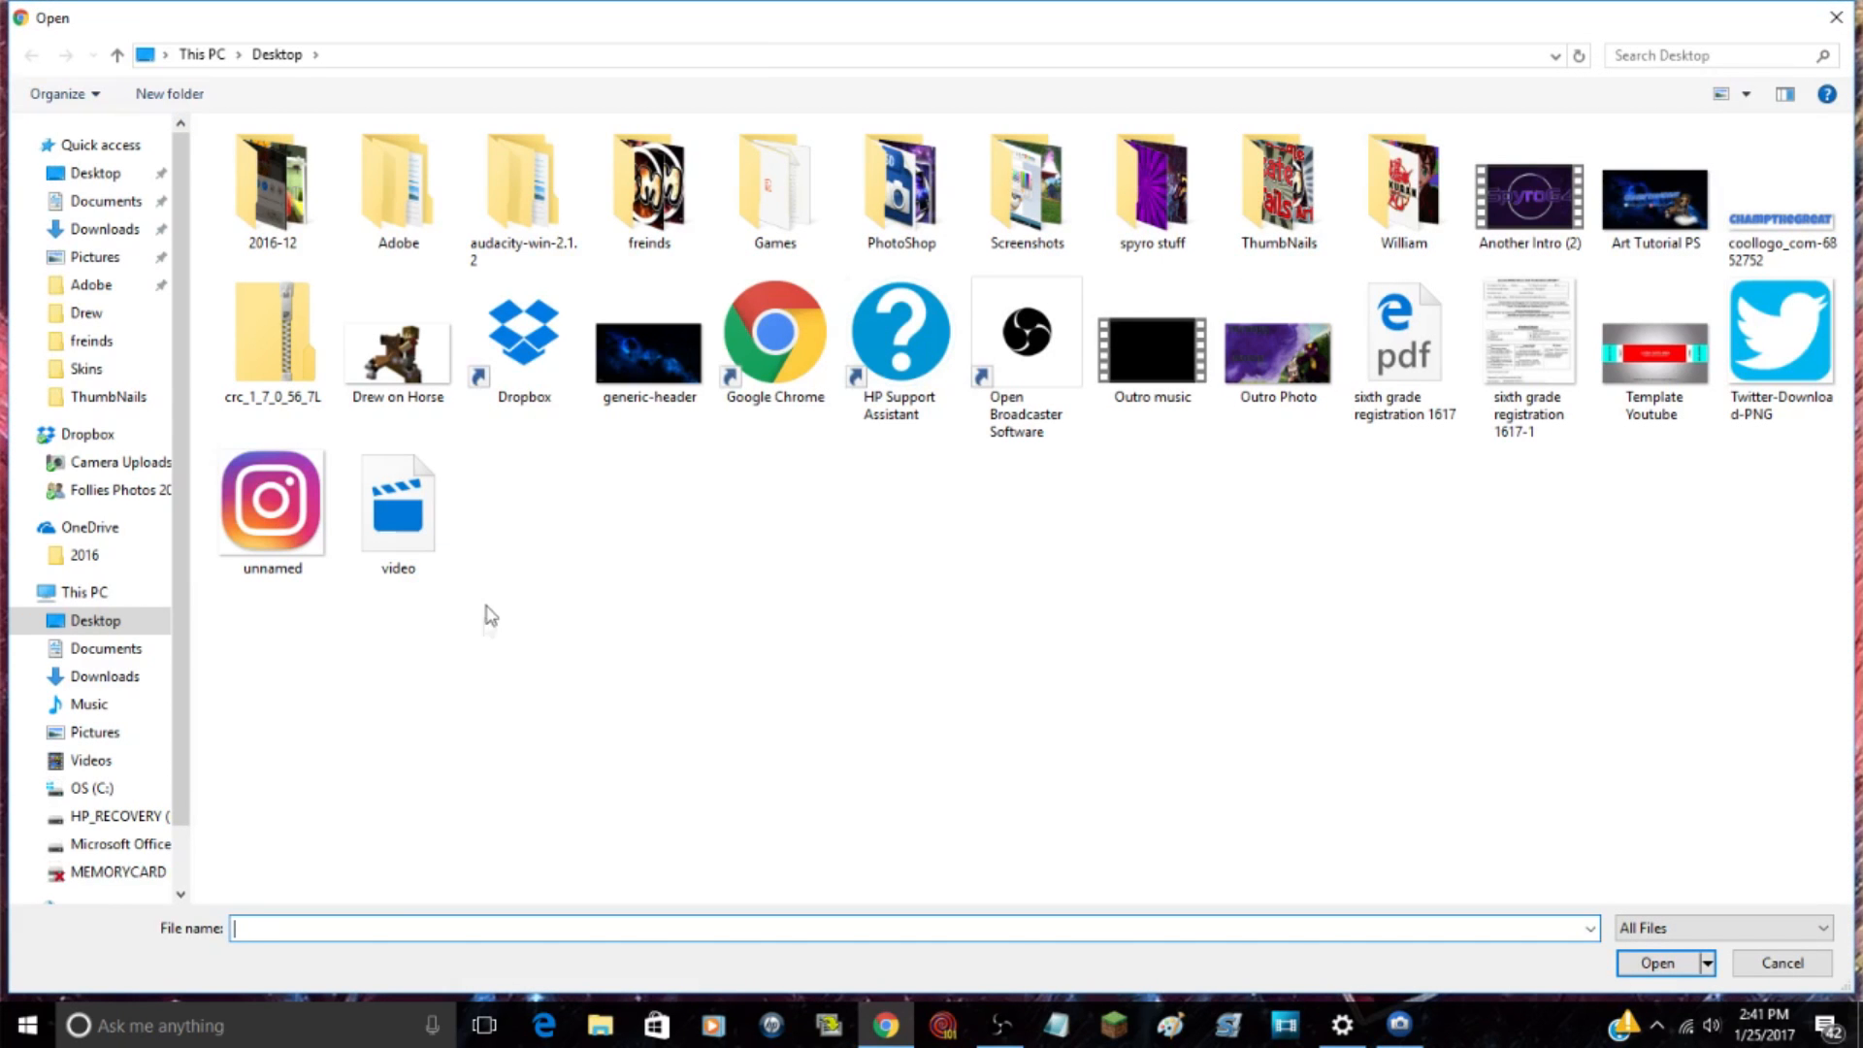
{"action": "left_click", "coordinate": [1836, 18]}
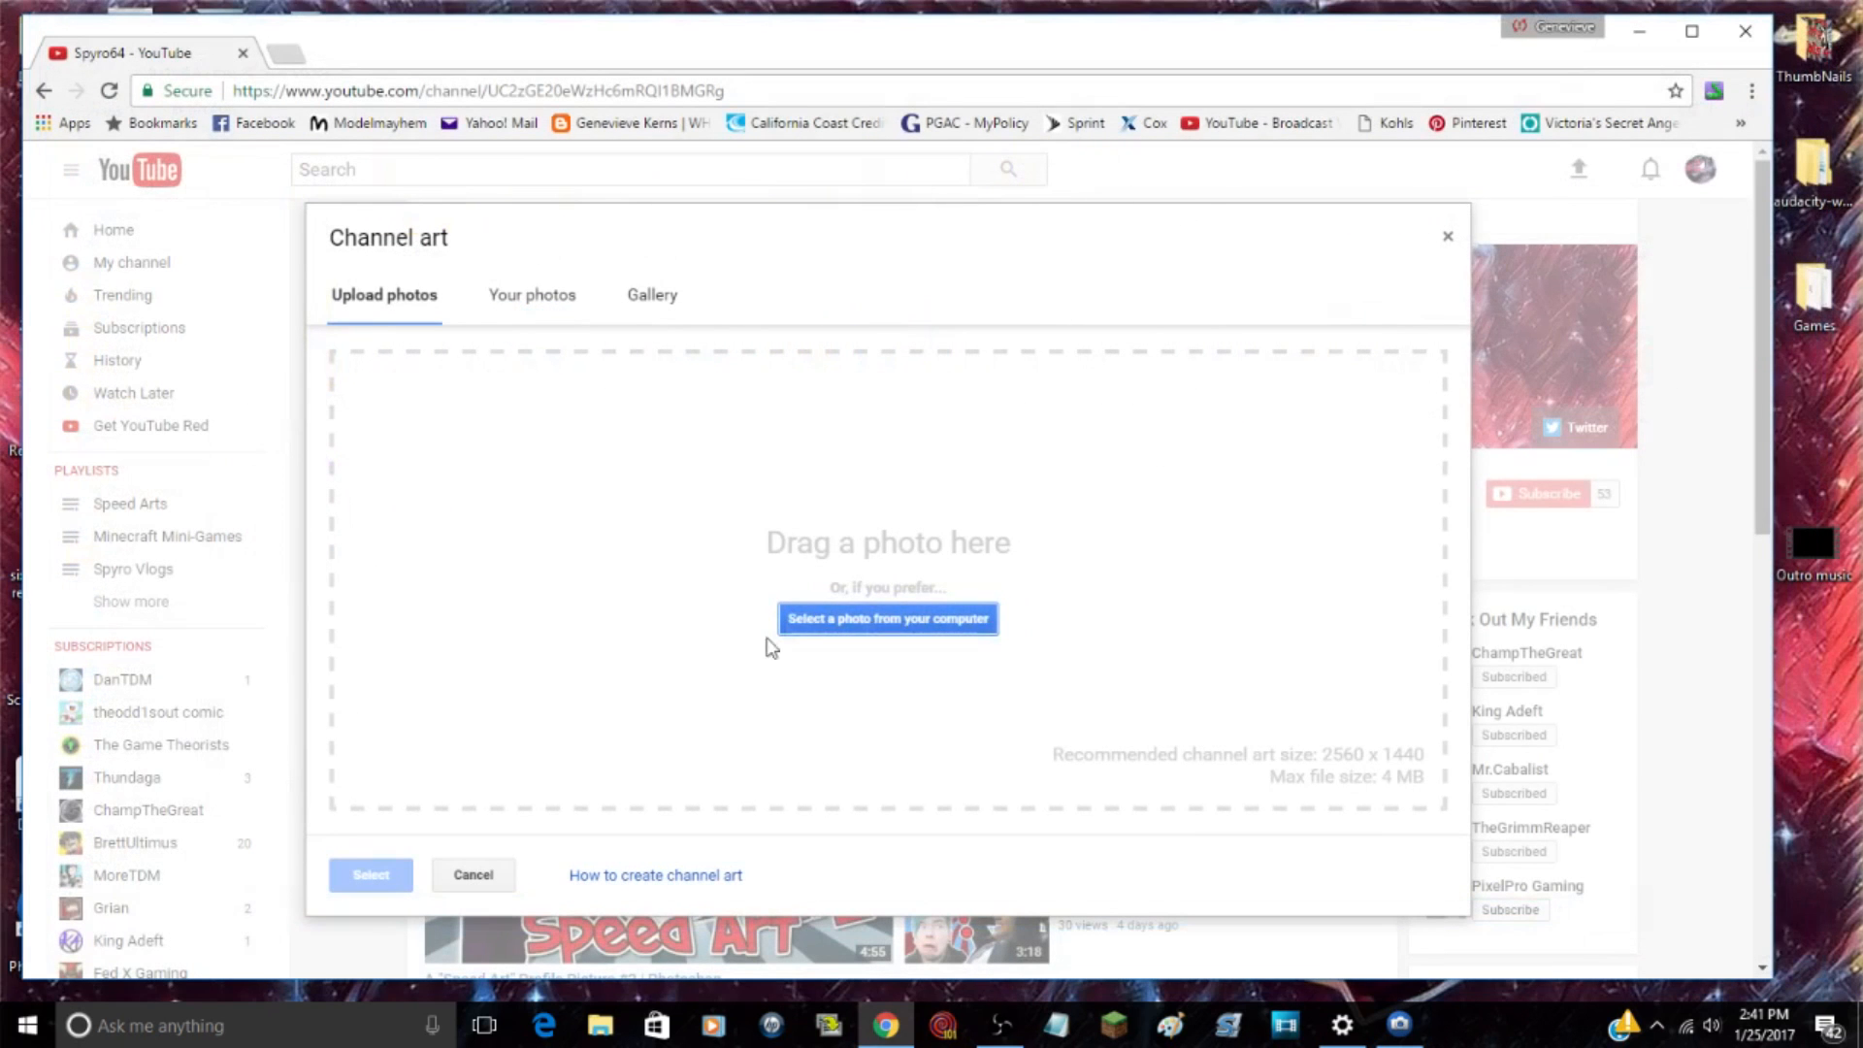
{"action": "left_click", "coordinate": [841, 628]}
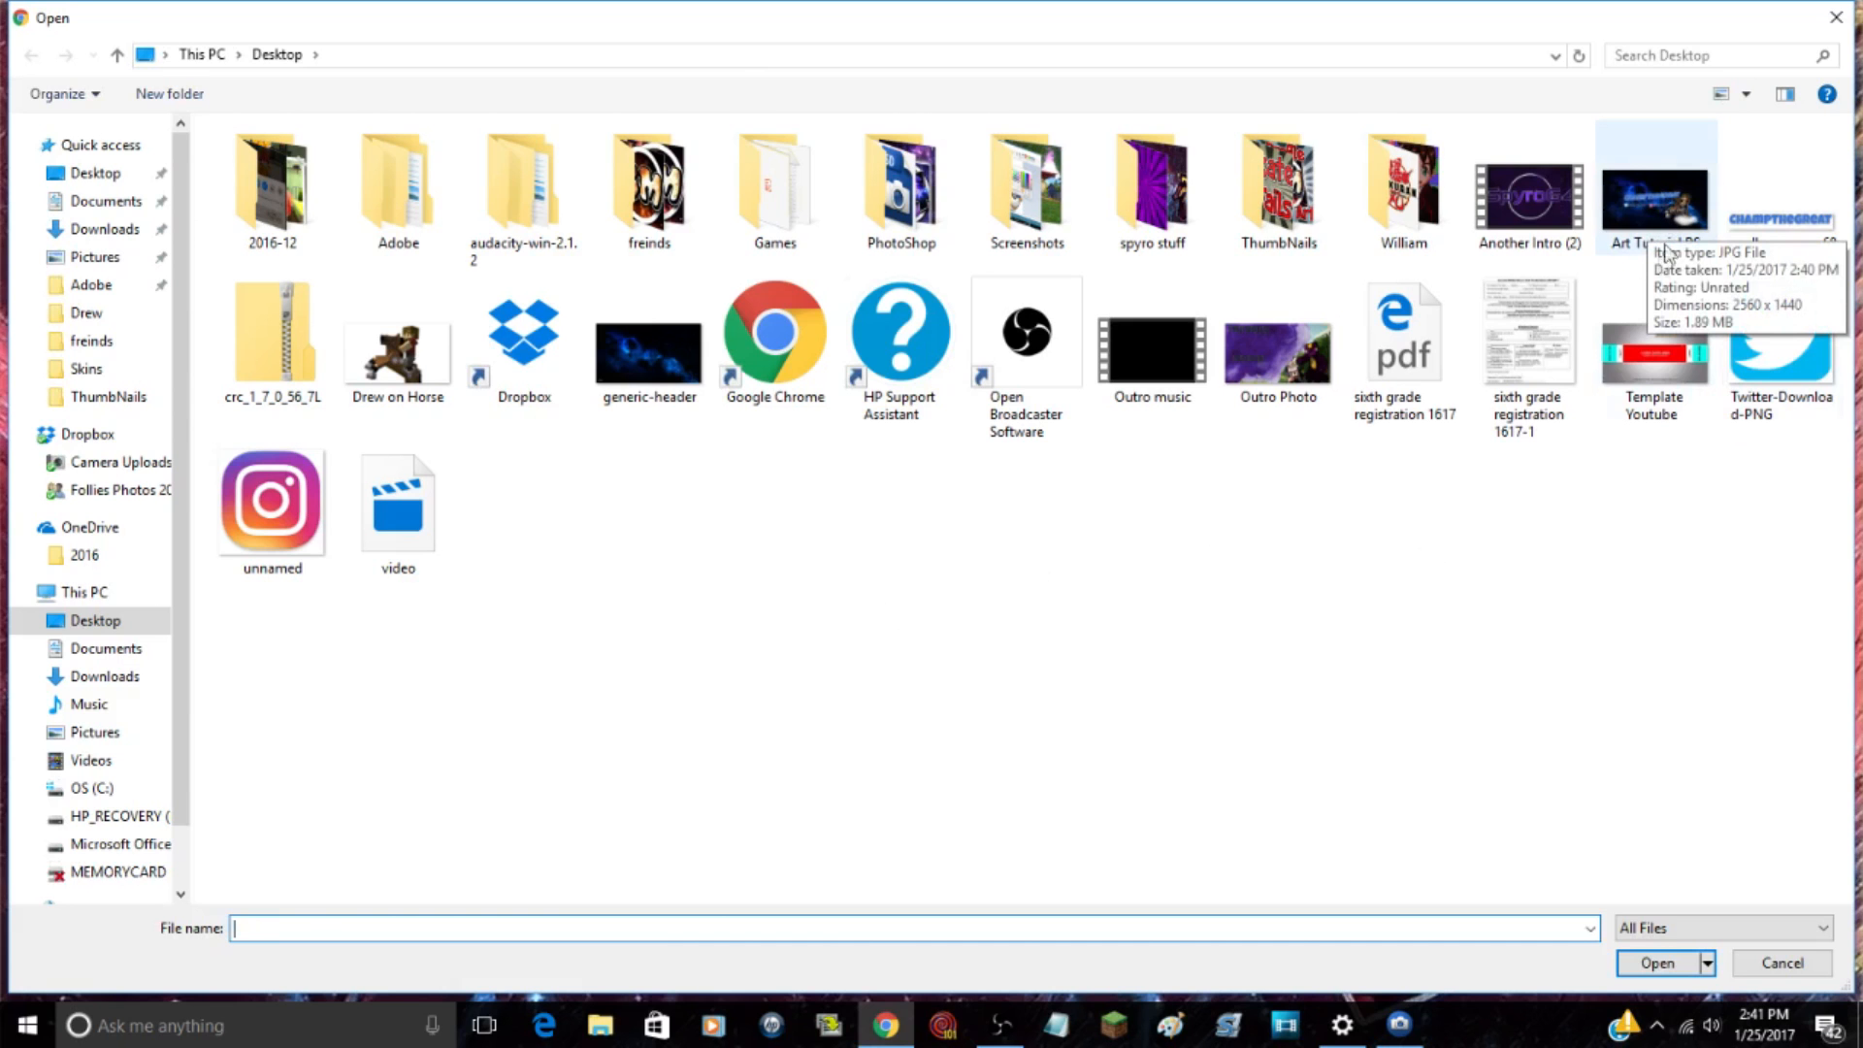
{"action": "left_click", "coordinate": [1657, 204]}
{"action": "left_click", "coordinate": [1642, 955]}
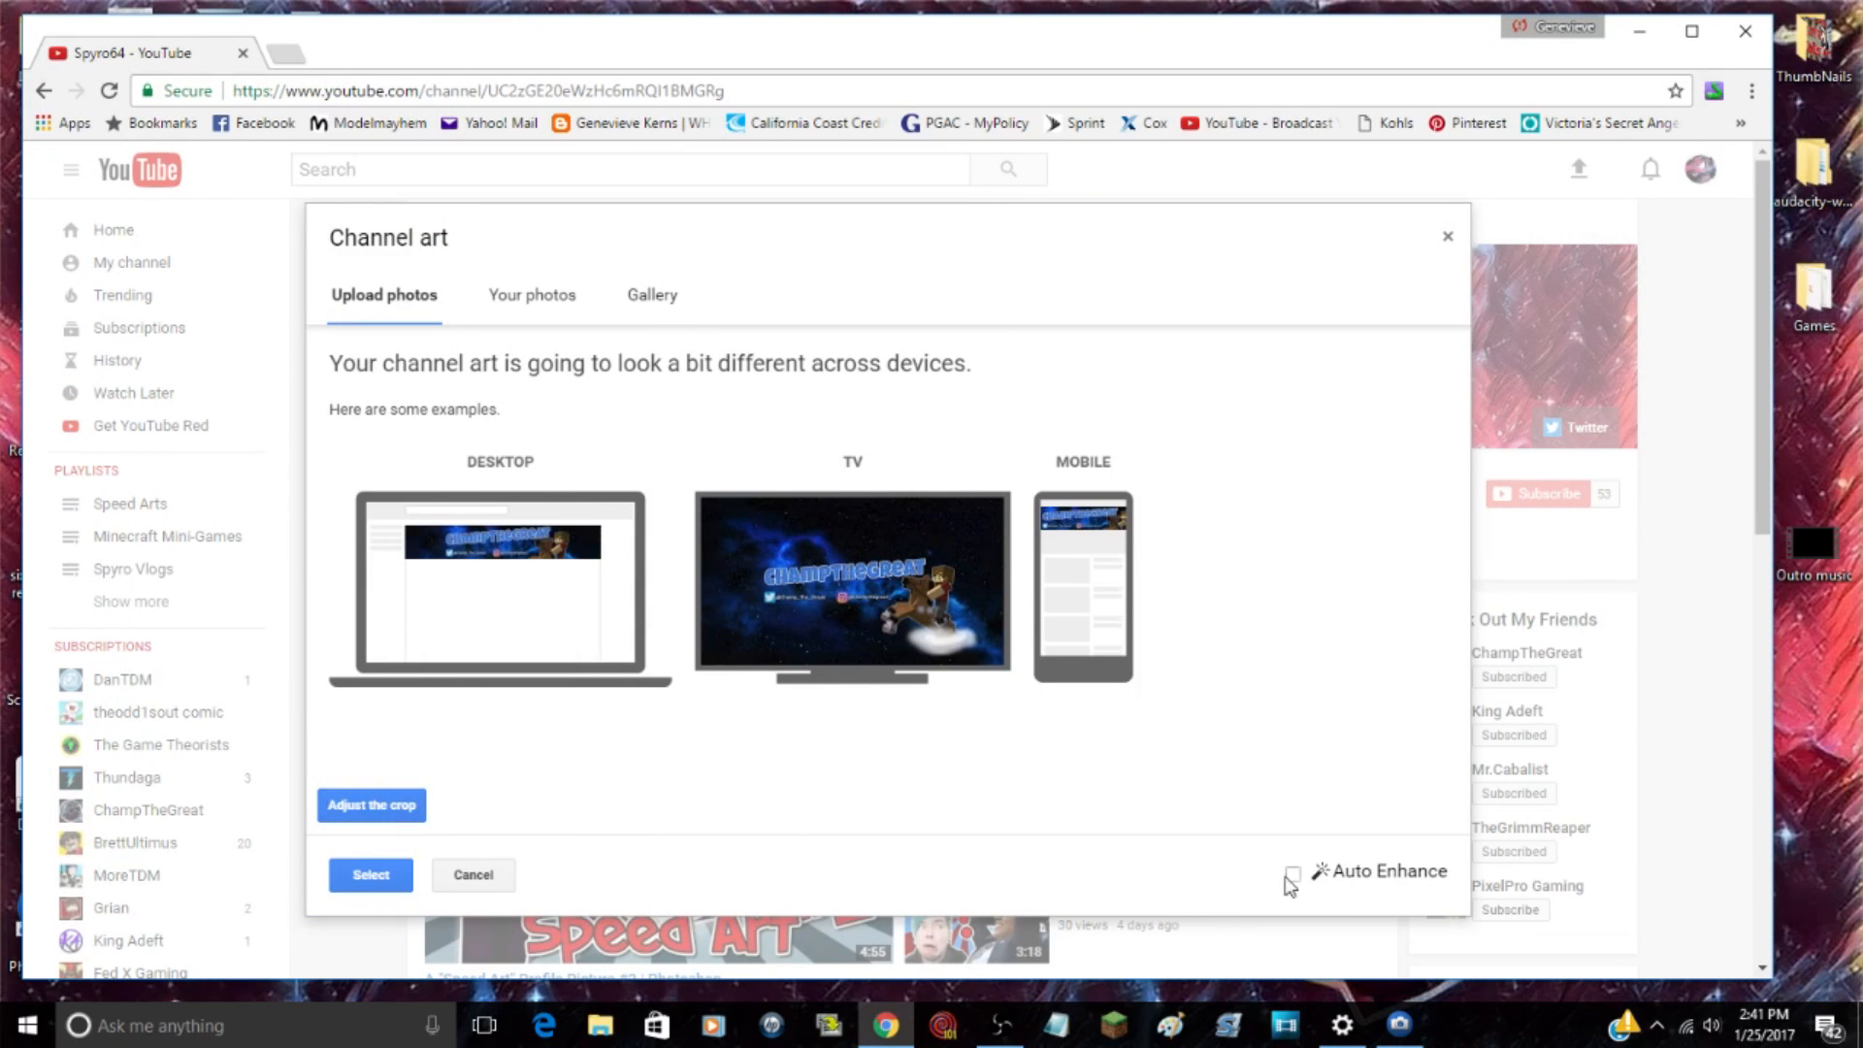
Step: Enlarge the page to 125% and examine the channel art previews for desktop, TV and mobile
{"action": "left_click", "coordinate": [1752, 90]}
{"action": "left_click", "coordinate": [1678, 310]}
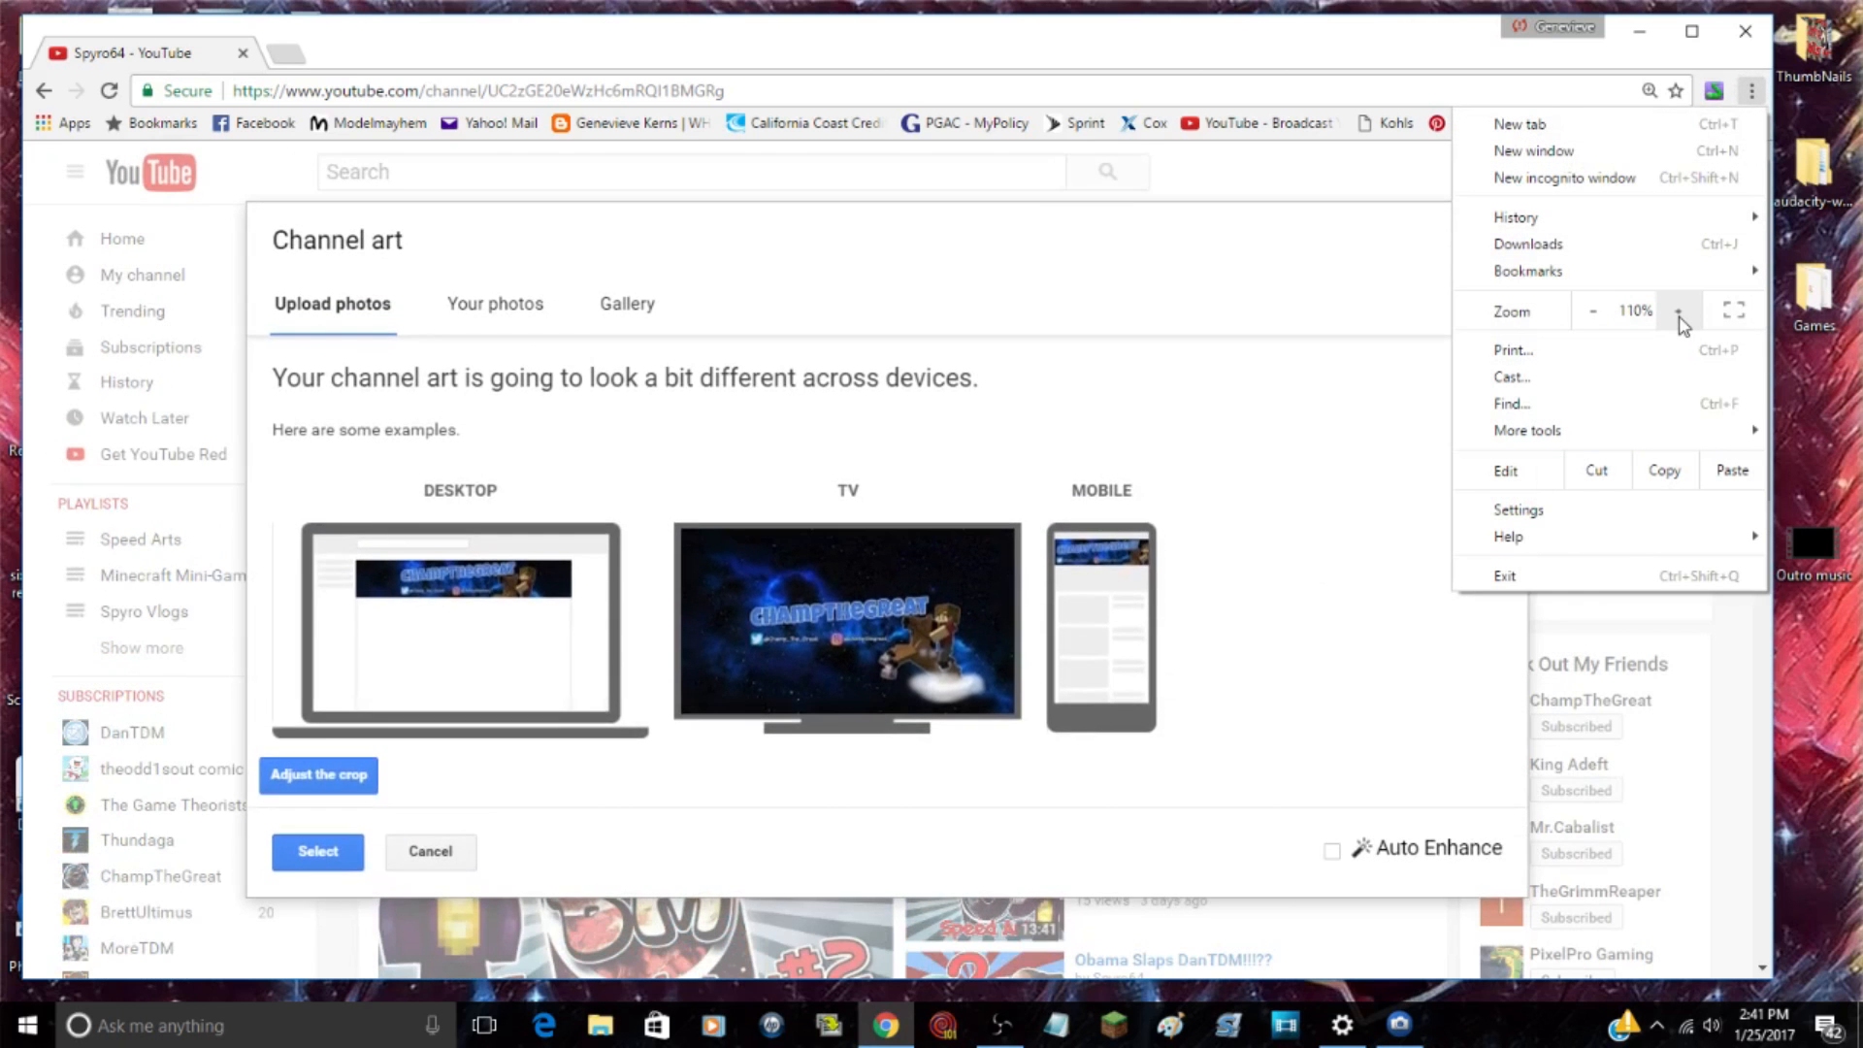
{"action": "left_click", "coordinate": [1678, 311]}
{"action": "left_click", "coordinate": [1677, 311]}
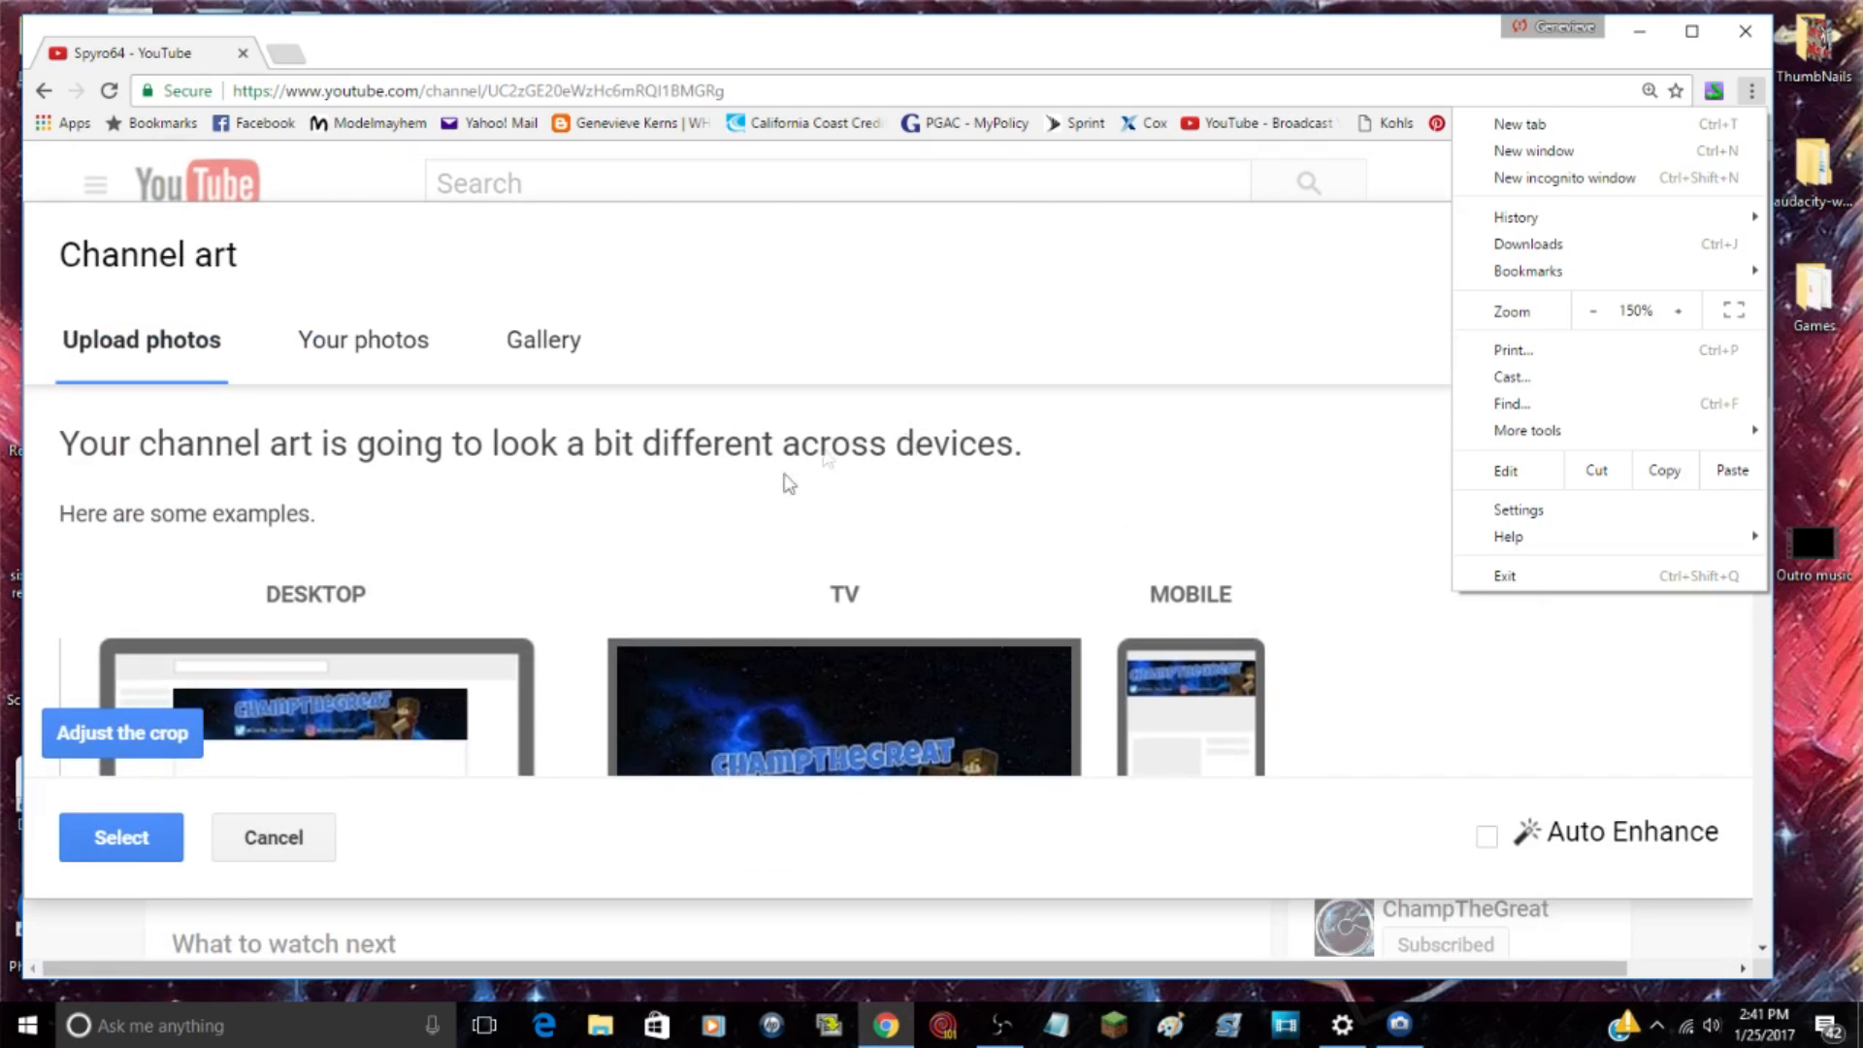
{"action": "left_click", "coordinate": [788, 483]}
{"action": "mouse_move", "coordinate": [1768, 332]}
{"action": "left_mouse_down"}
{"action": "mouse_move", "coordinate": [1768, 386]}
{"action": "mouse_move", "coordinate": [1770, 350]}
{"action": "left_mouse_up"}
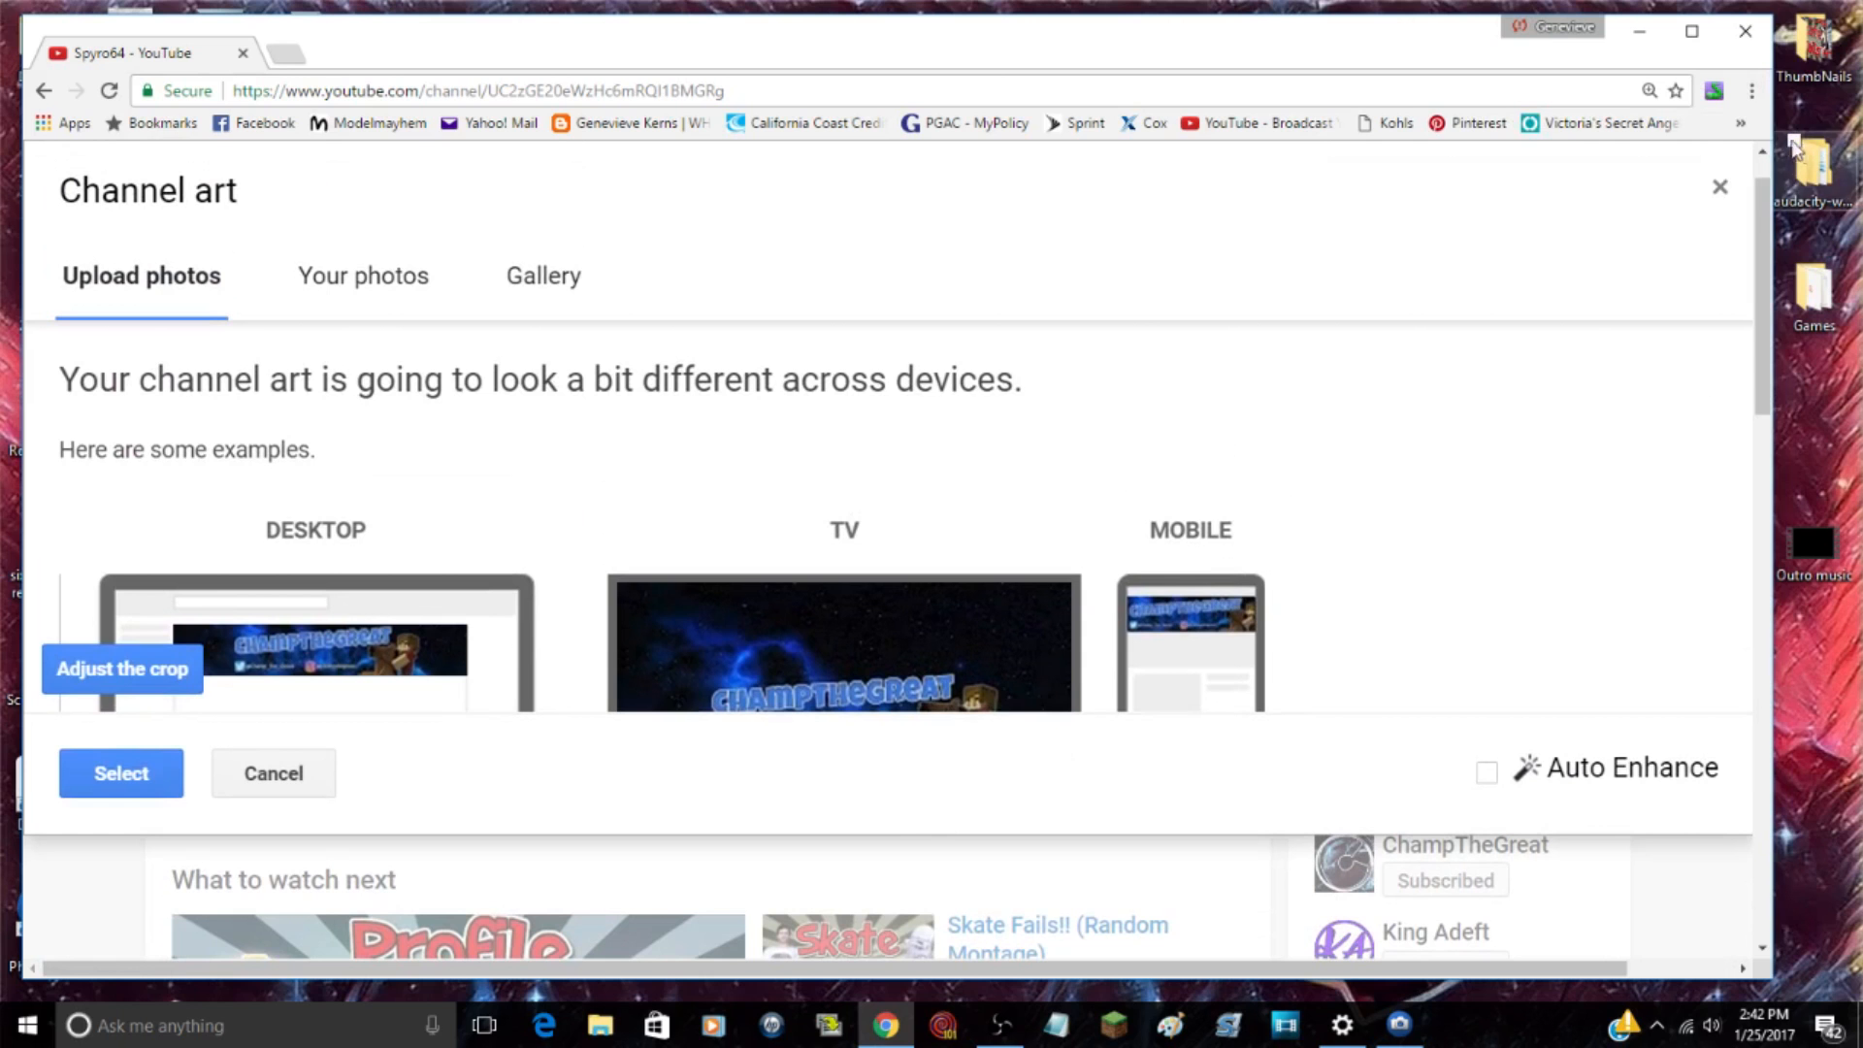
{"action": "left_click", "coordinate": [1752, 90]}
{"action": "left_click", "coordinate": [1592, 311]}
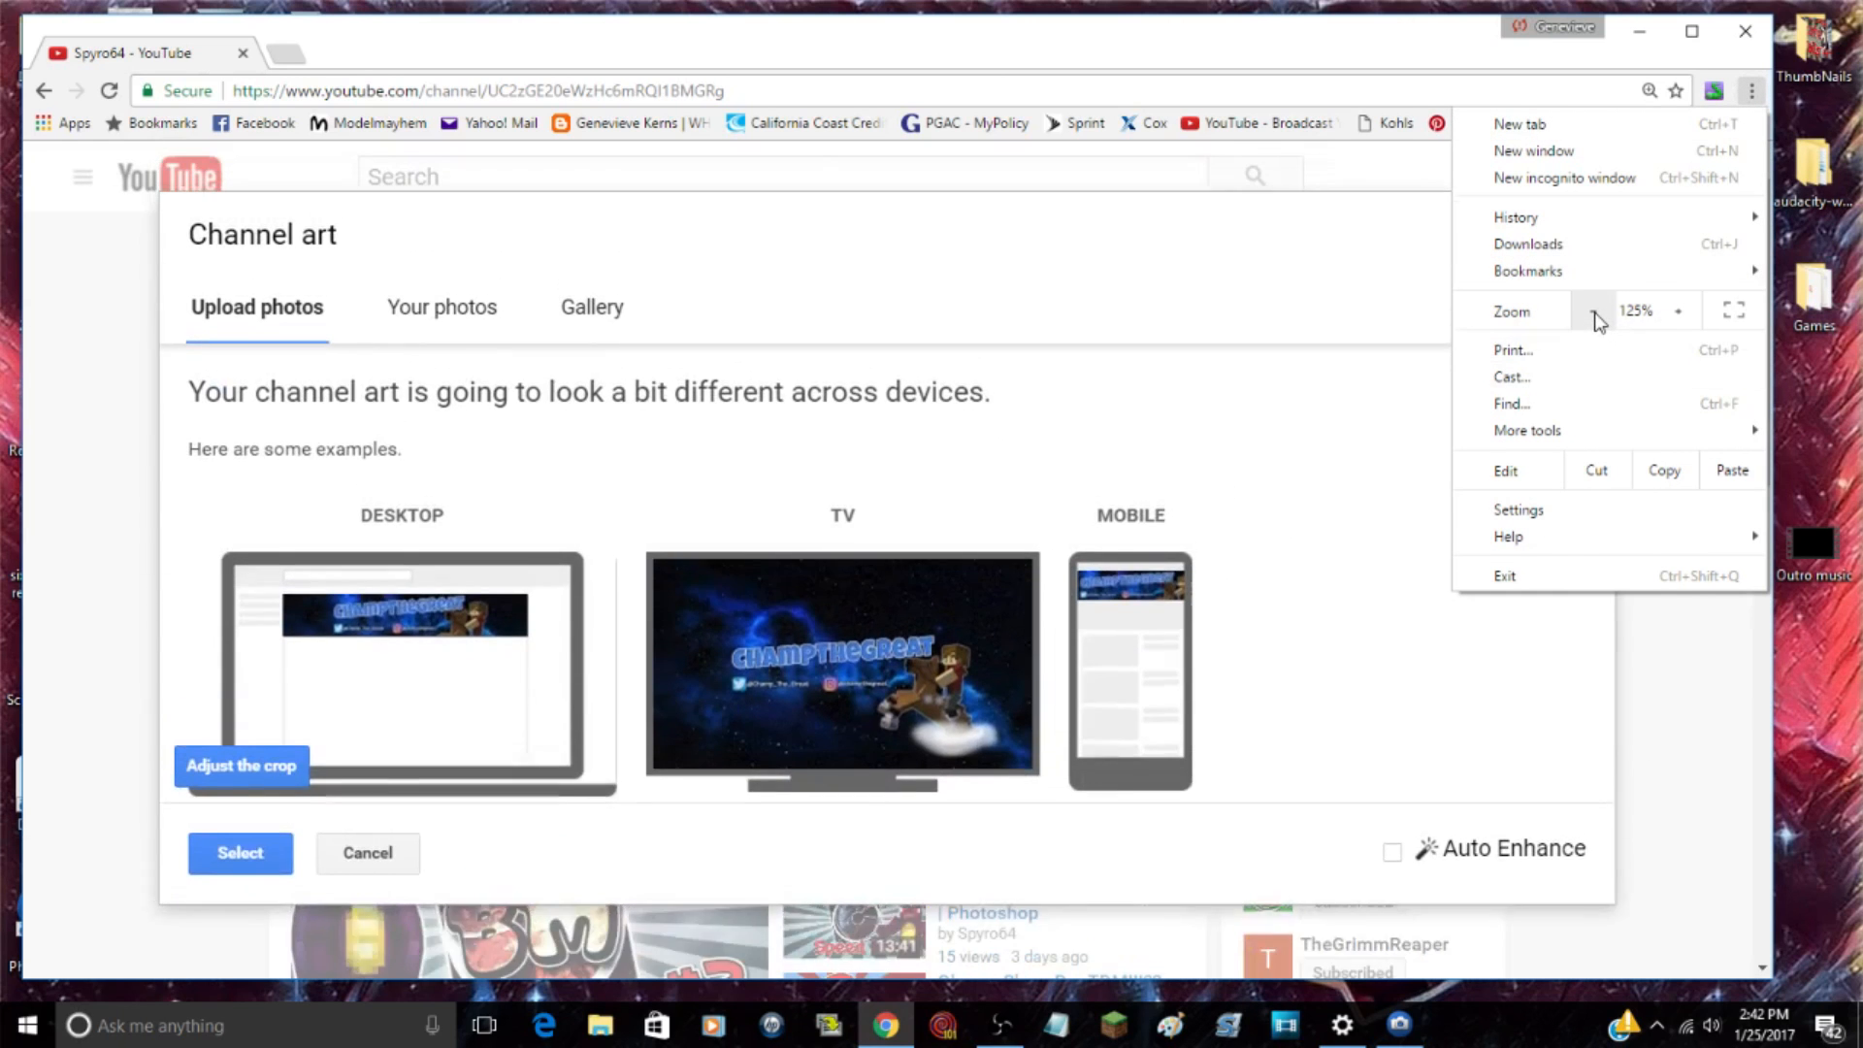
{"action": "left_click", "coordinate": [1679, 699]}
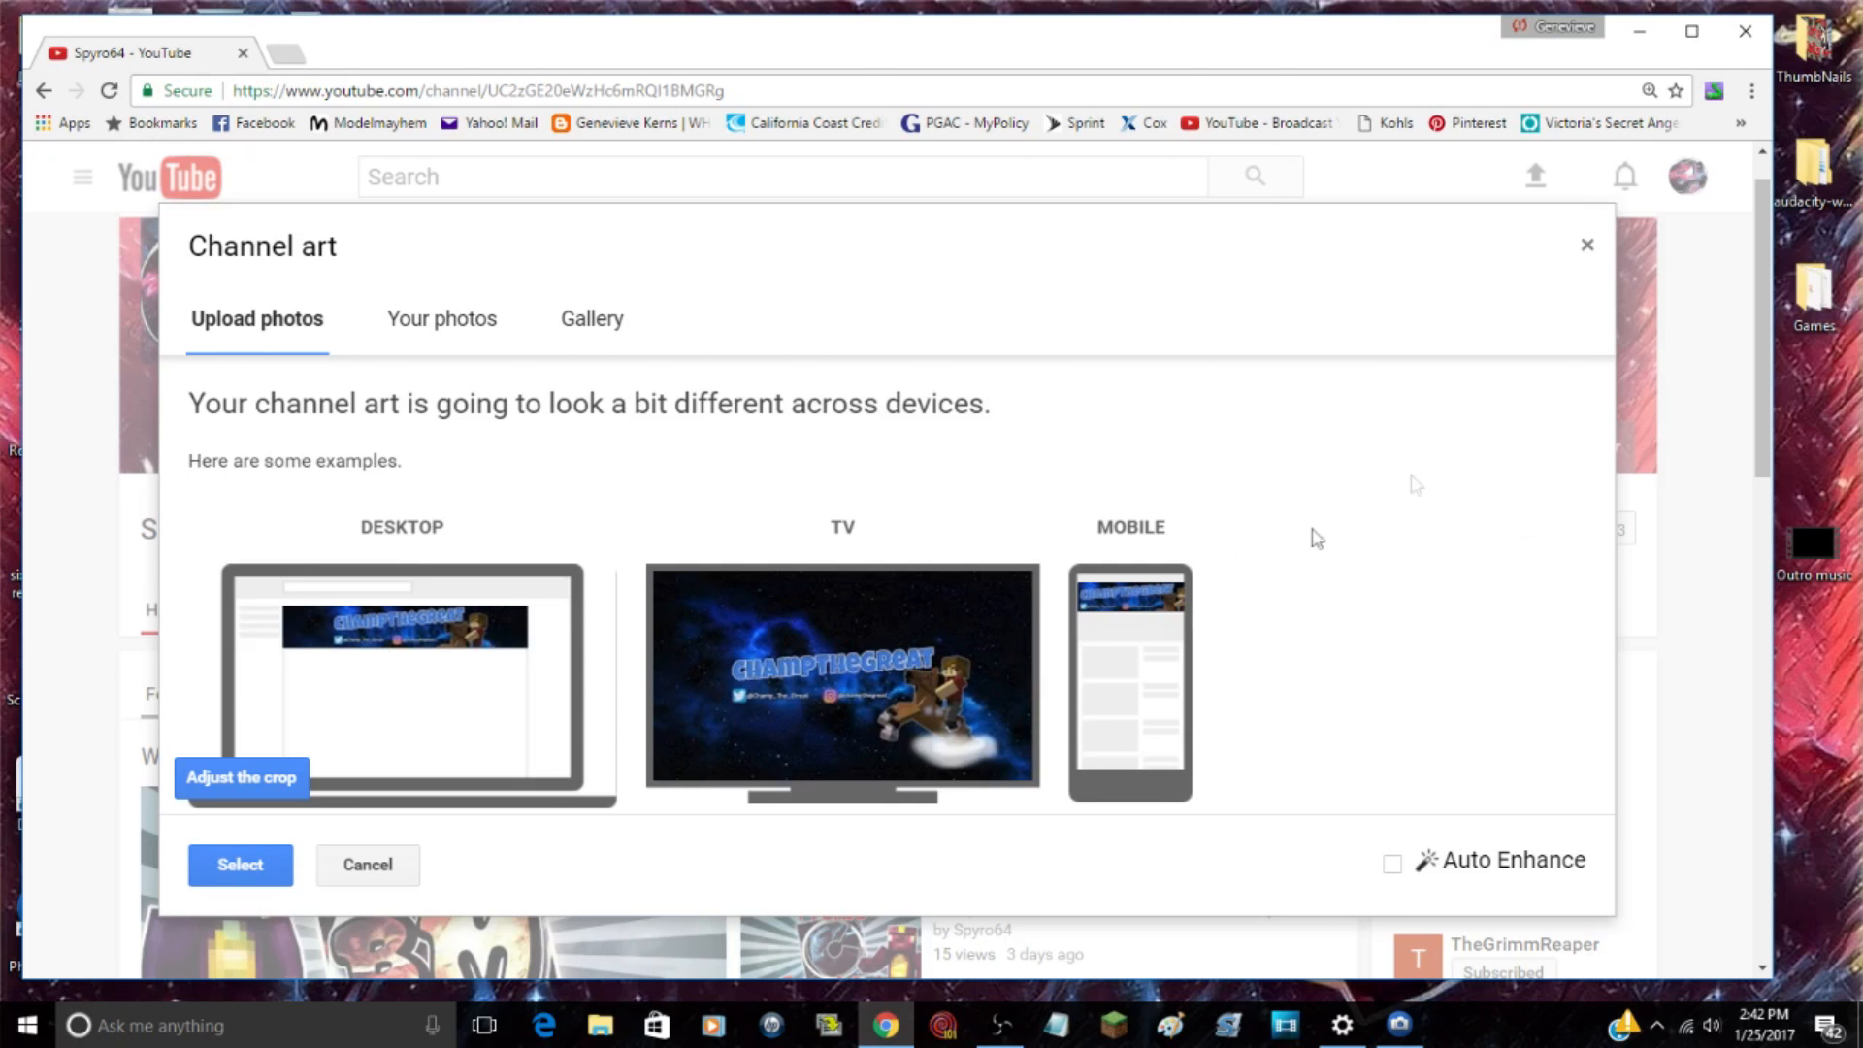
Step: Dismiss the channel art upload without applying it, restore the page zoom to 100%, and close the browser
{"action": "left_click", "coordinate": [1586, 245]}
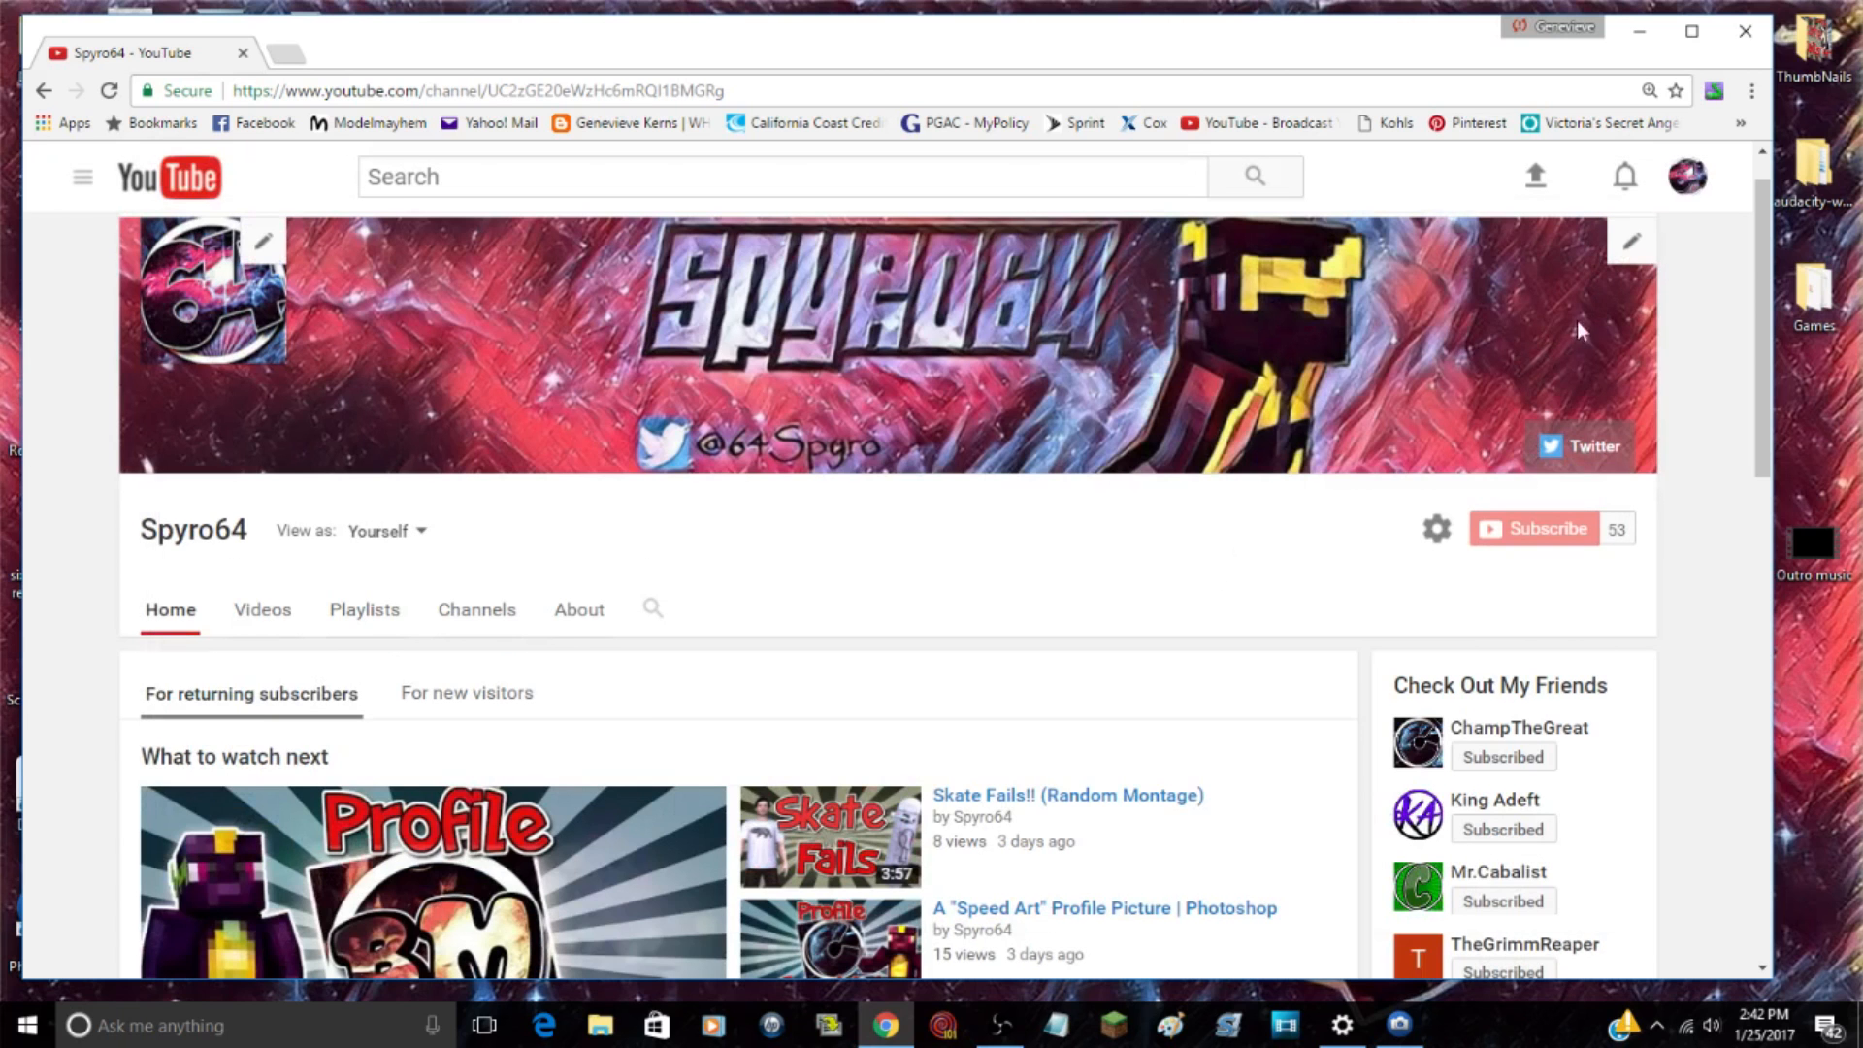
{"action": "left_click", "coordinate": [1752, 90]}
{"action": "left_click", "coordinate": [1592, 311]}
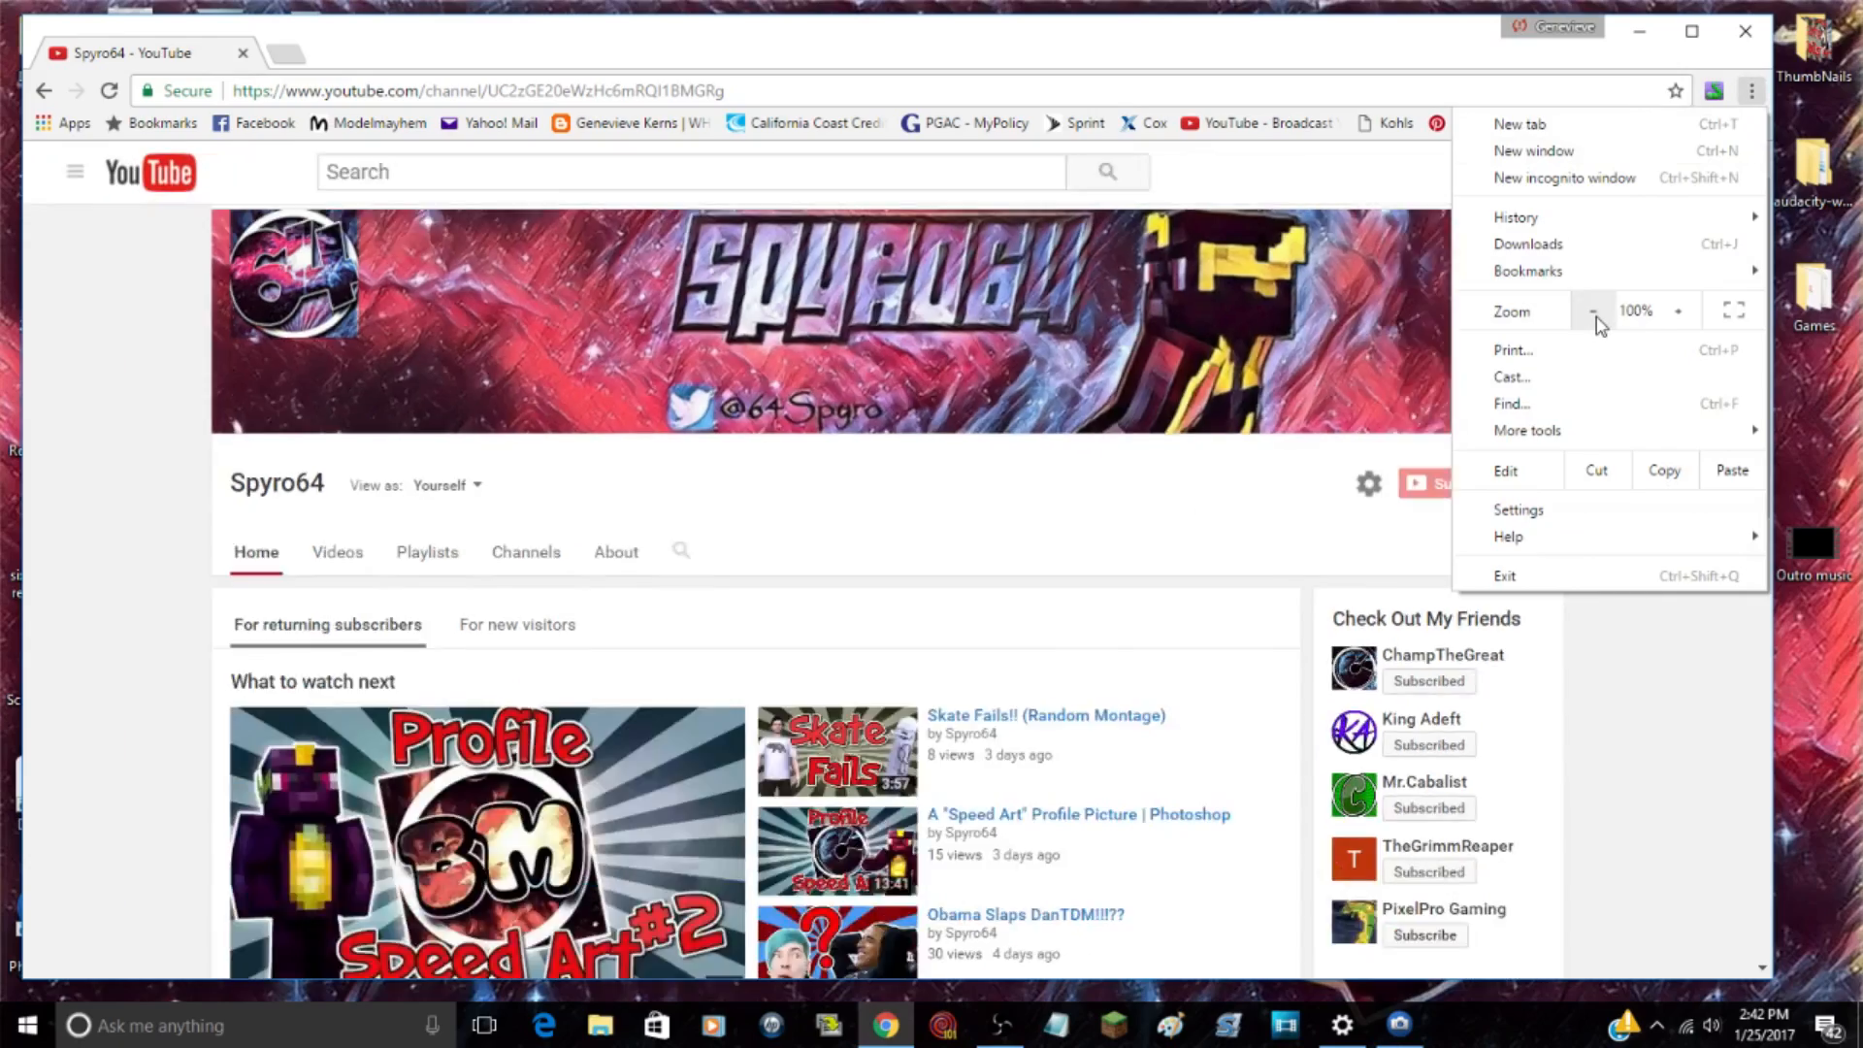
{"action": "left_click", "coordinate": [1747, 645]}
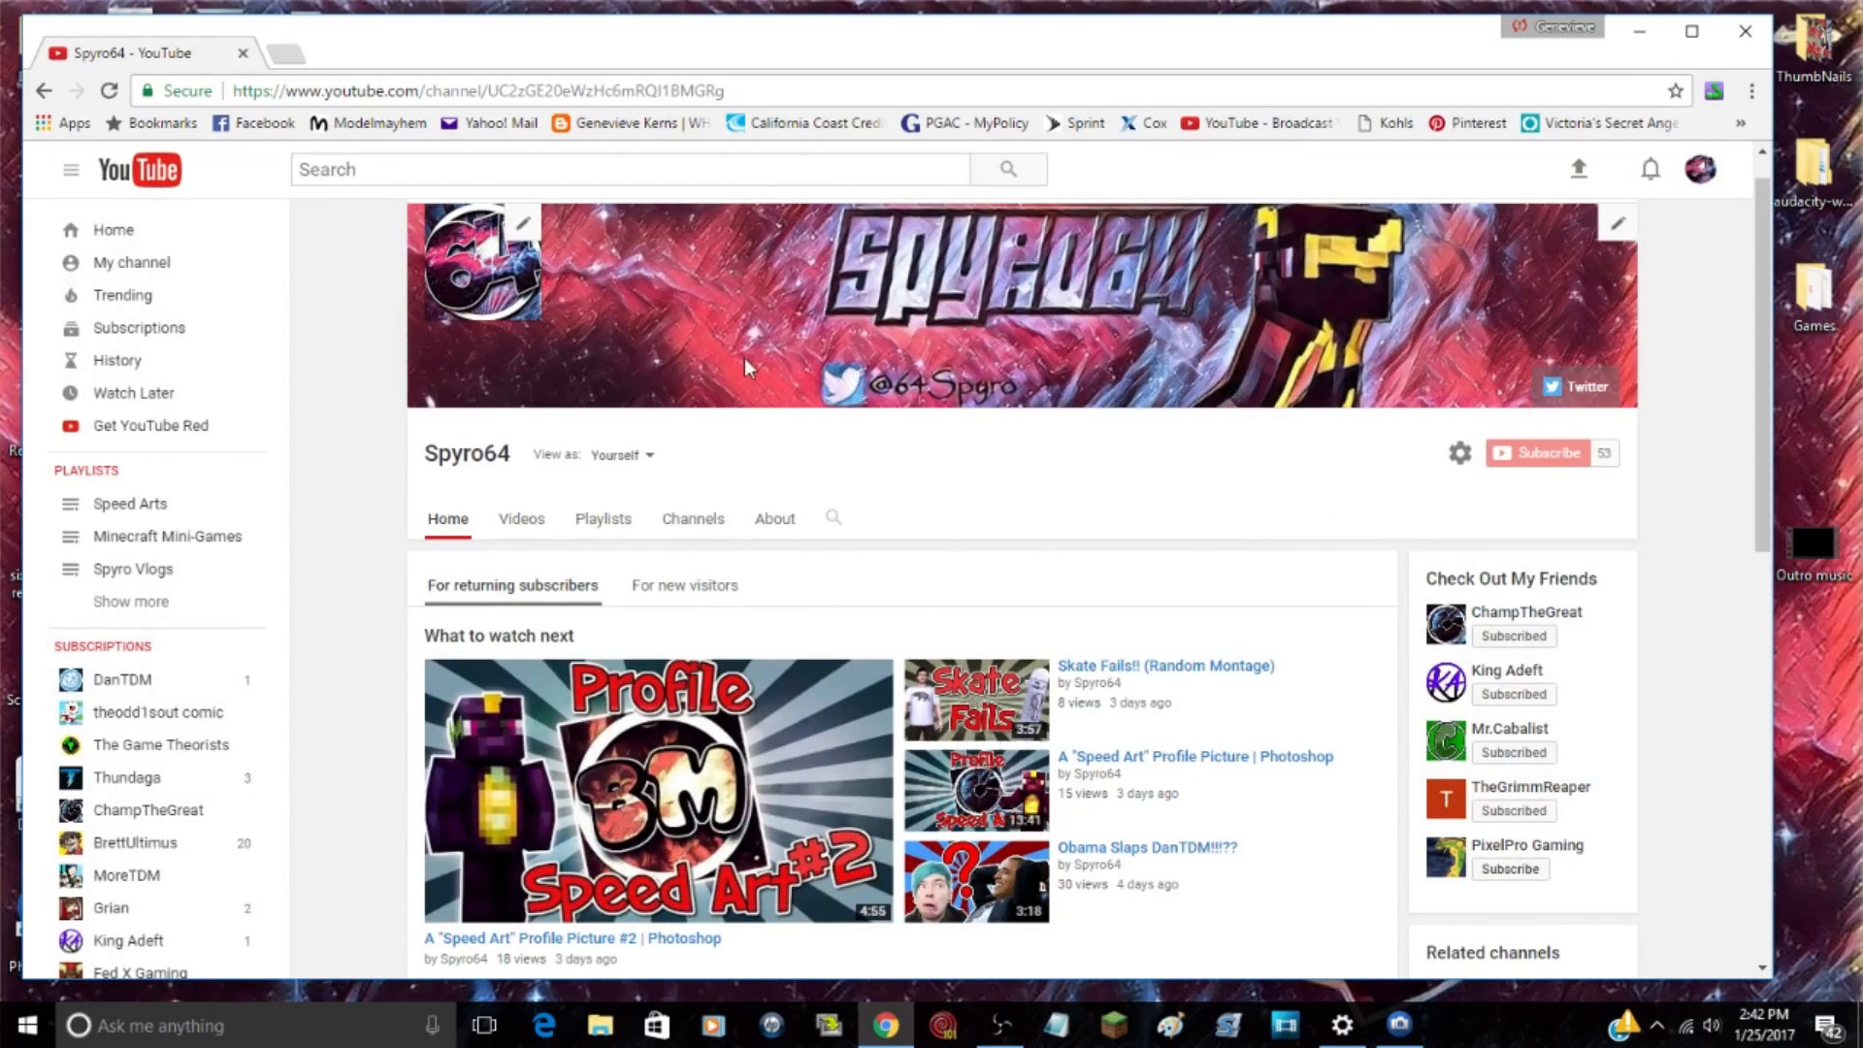
{"action": "left_click", "coordinate": [1746, 31]}
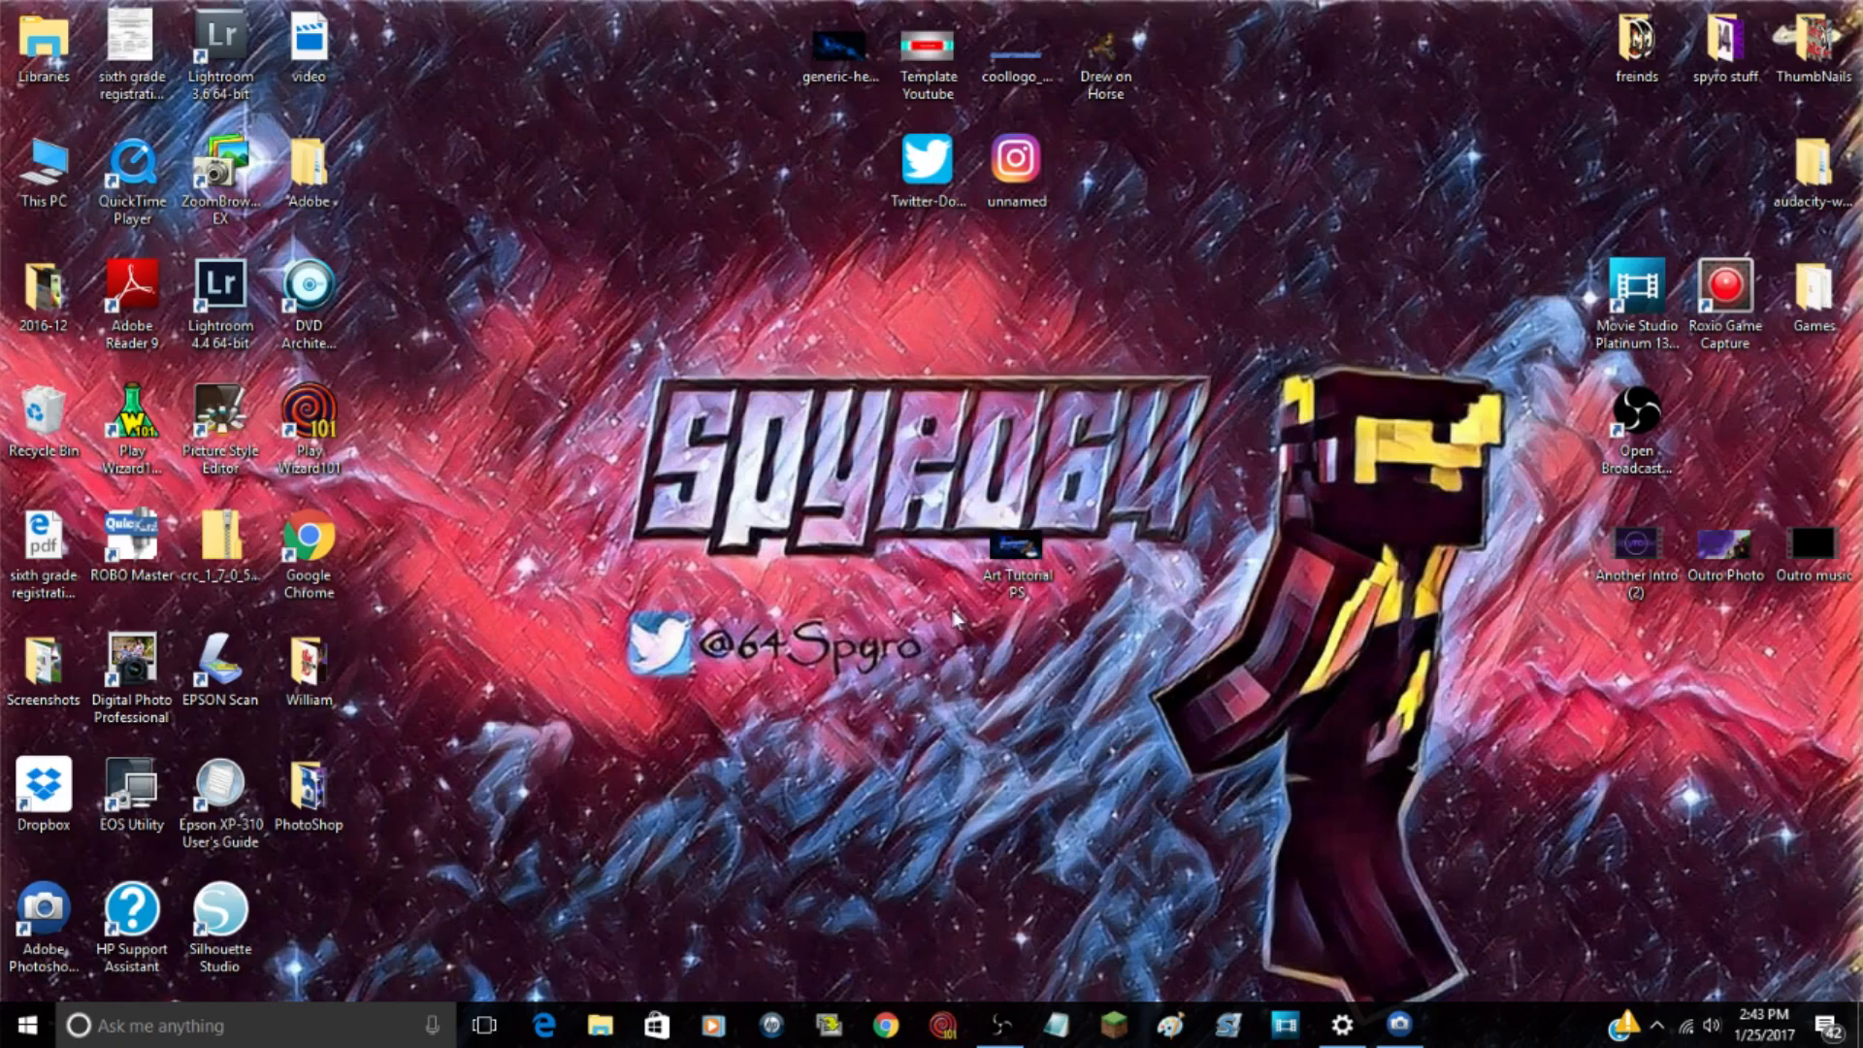
Step: Open Art Tutorial PS from the desktop in Photos and view the banner full screen
{"action": "double_click", "coordinate": [1016, 548]}
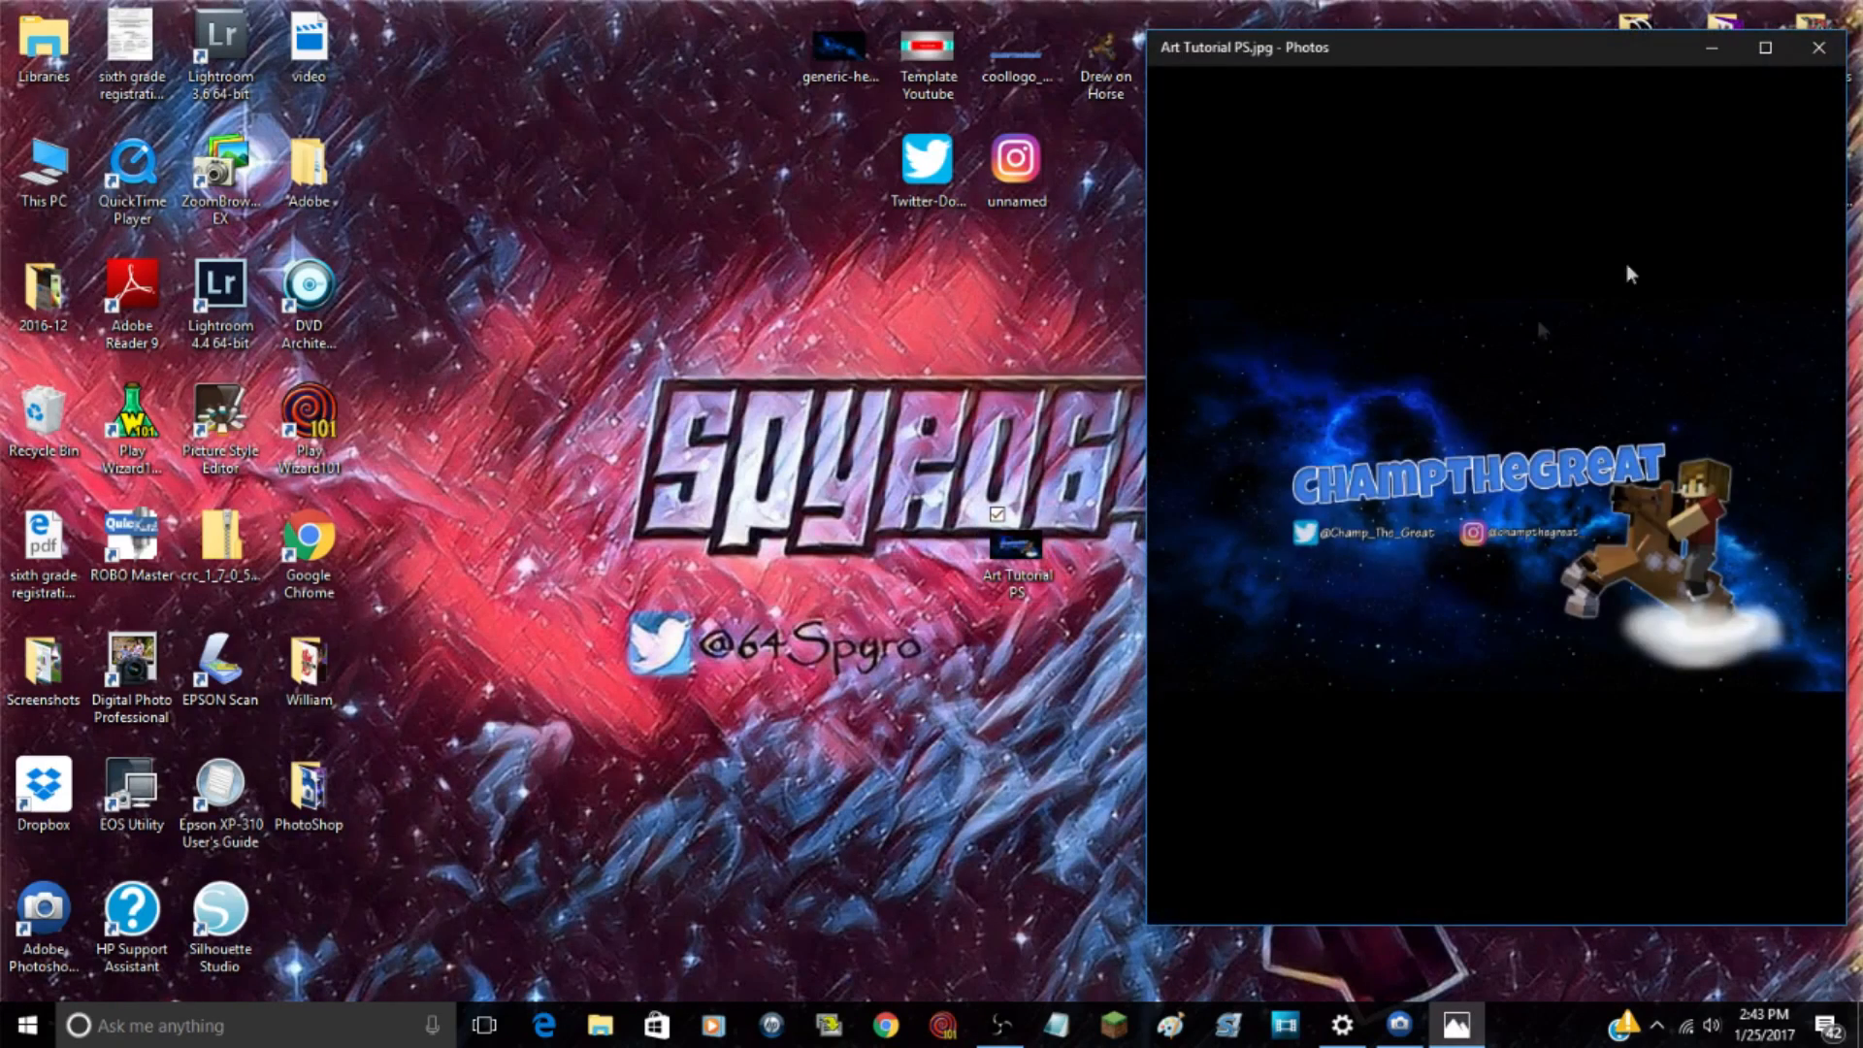
{"action": "left_click", "coordinate": [1766, 48]}
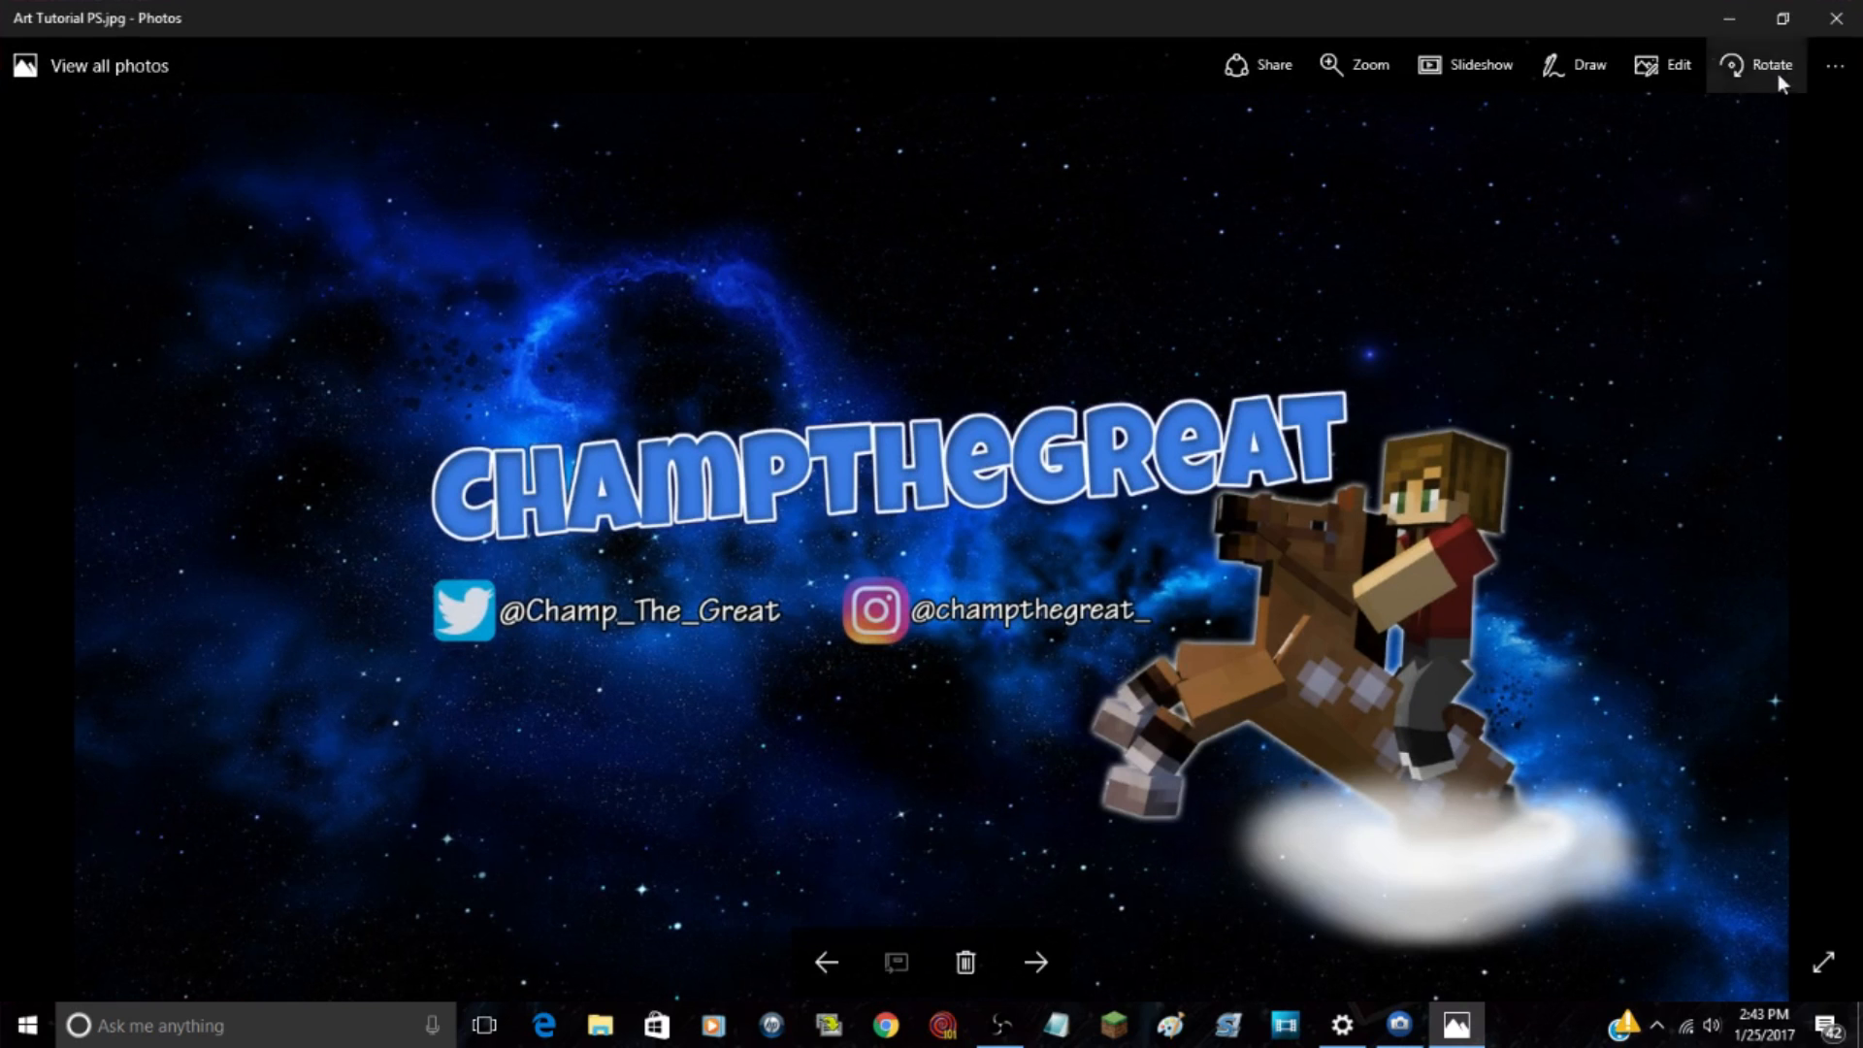
{"action": "left_click", "coordinate": [1824, 962]}
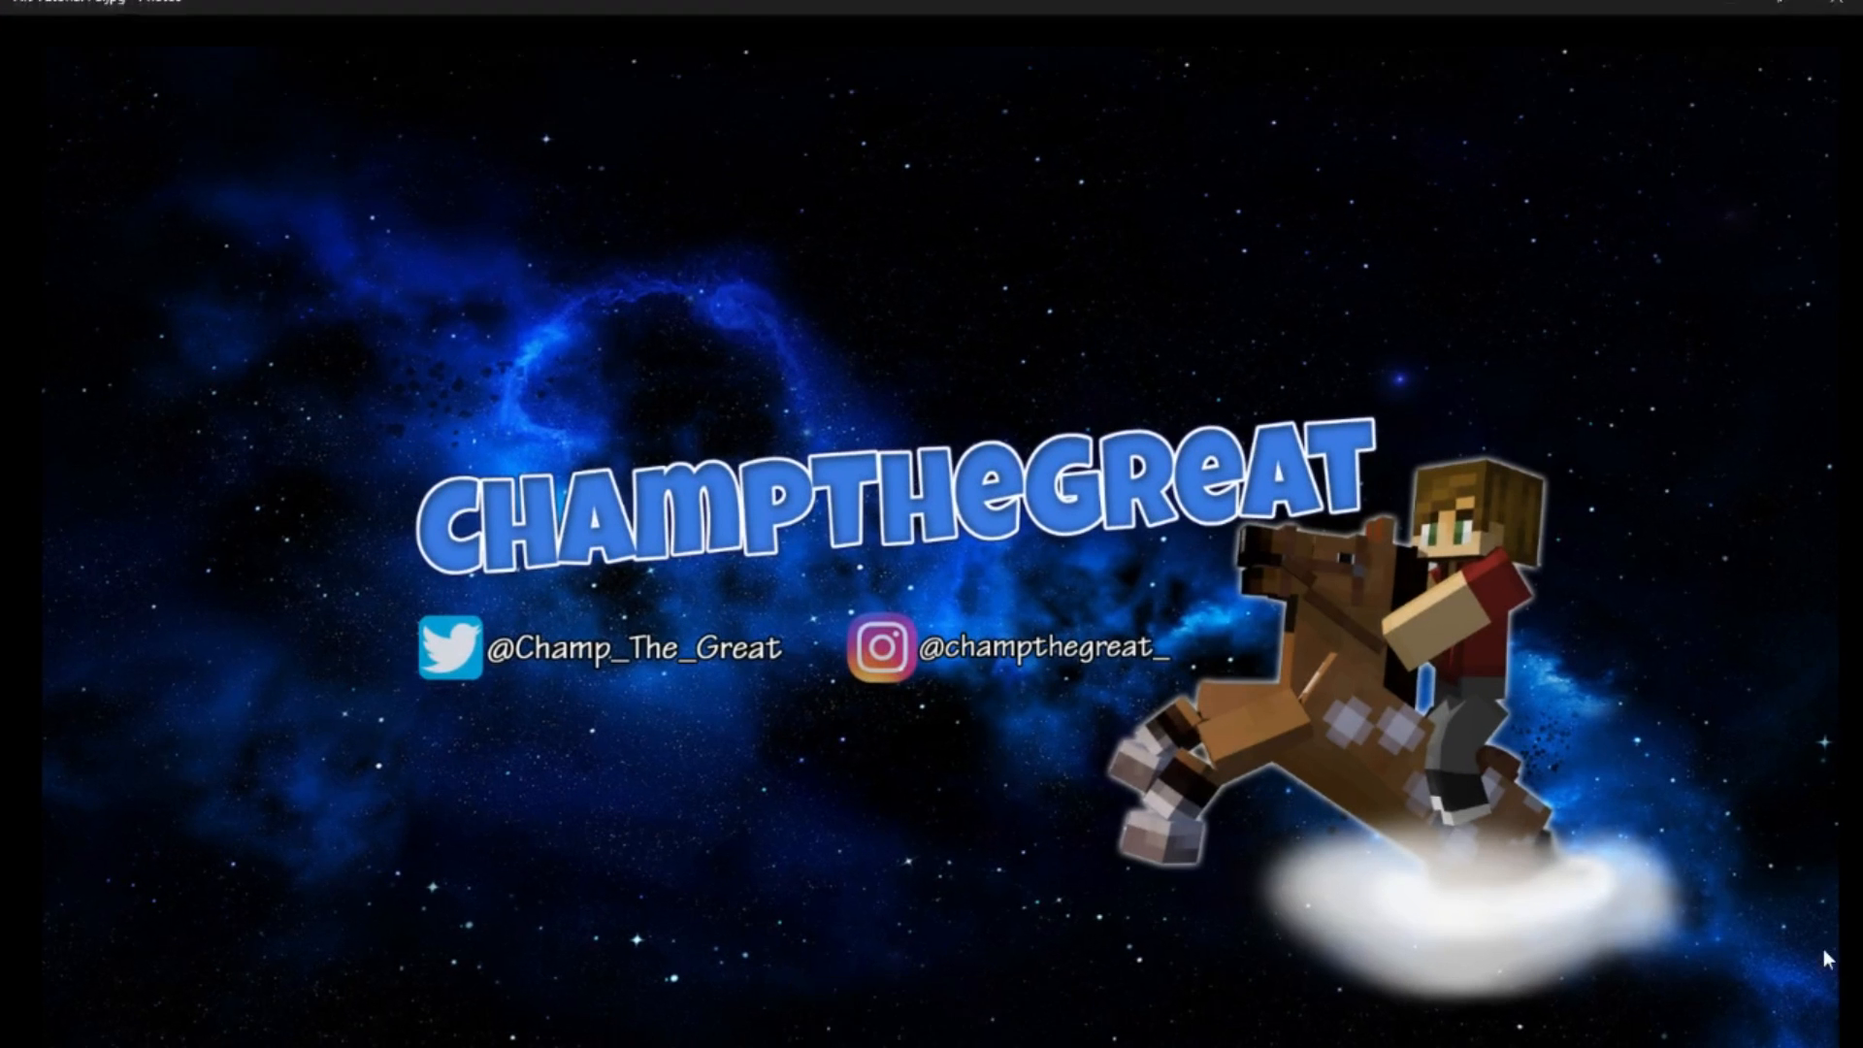